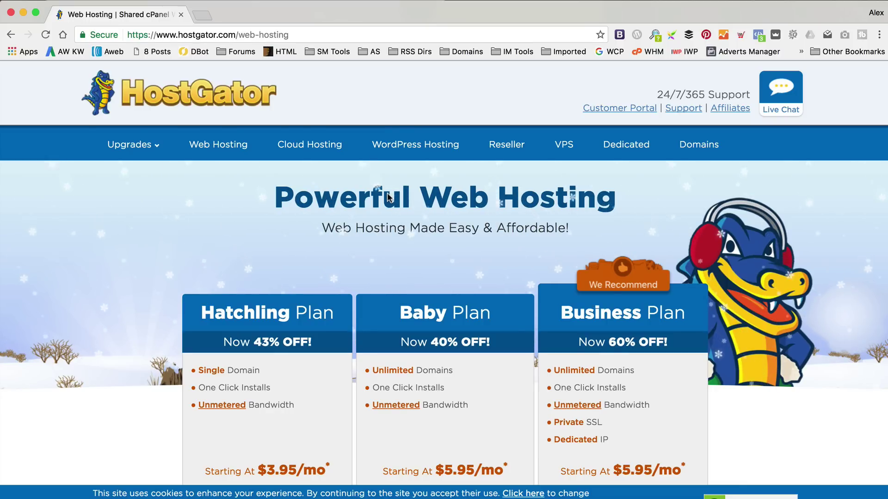
Sign up for the Hatchling plan, opening the order form on a 36-month cycle at 3.95/mo.
scroll(387, 193, down, 3)
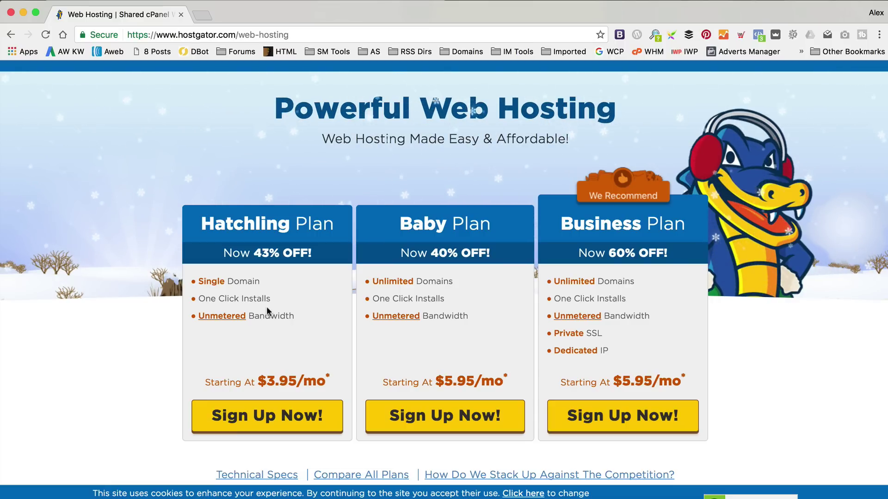
scroll(267, 306, down, 2)
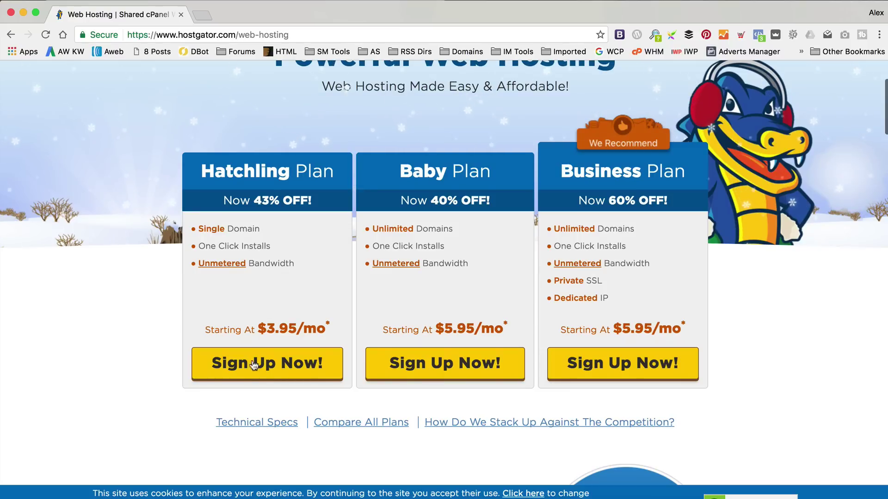
click(254, 371)
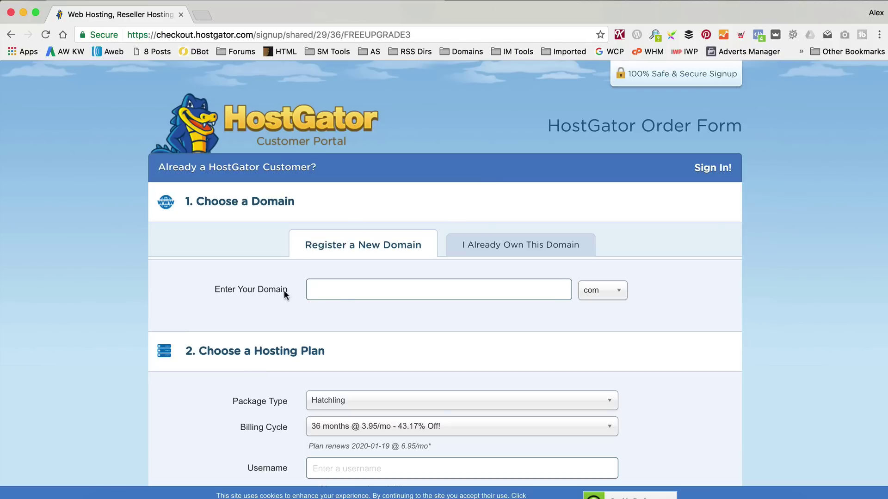
Enter a domain name and check its availability with the com, online and tech extensions.
click(336, 289)
text(main)
click(601, 290)
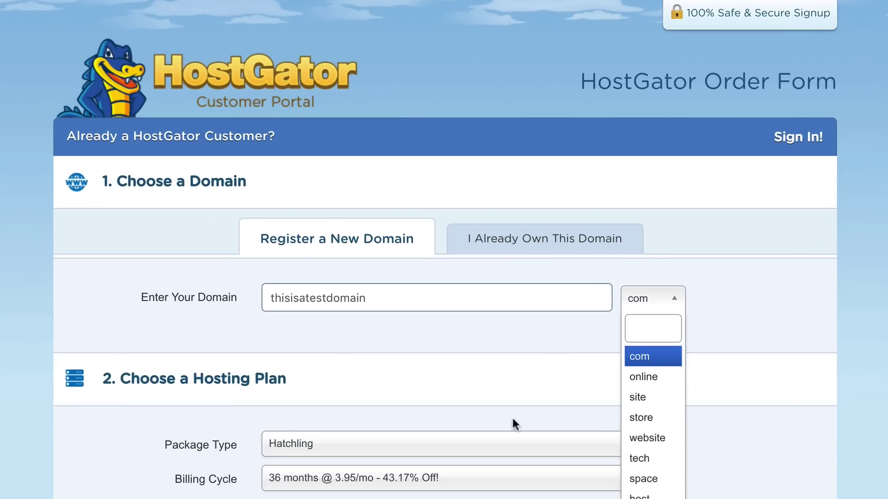
click(659, 353)
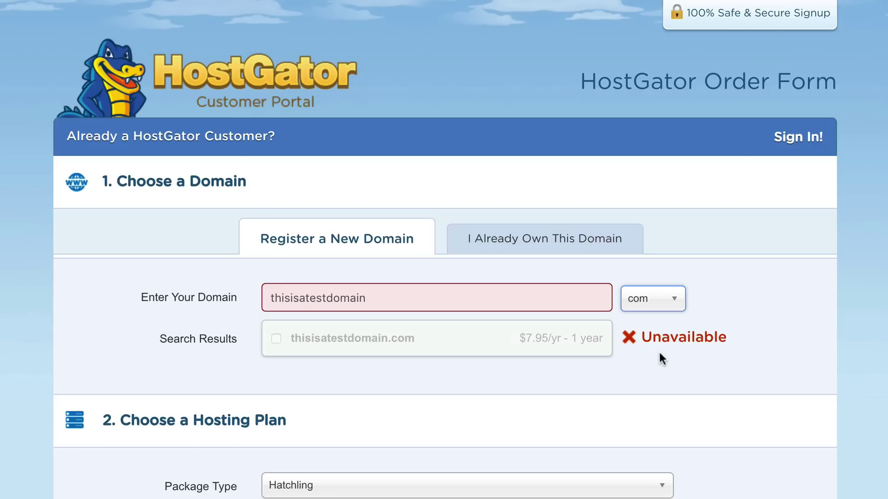
click(641, 298)
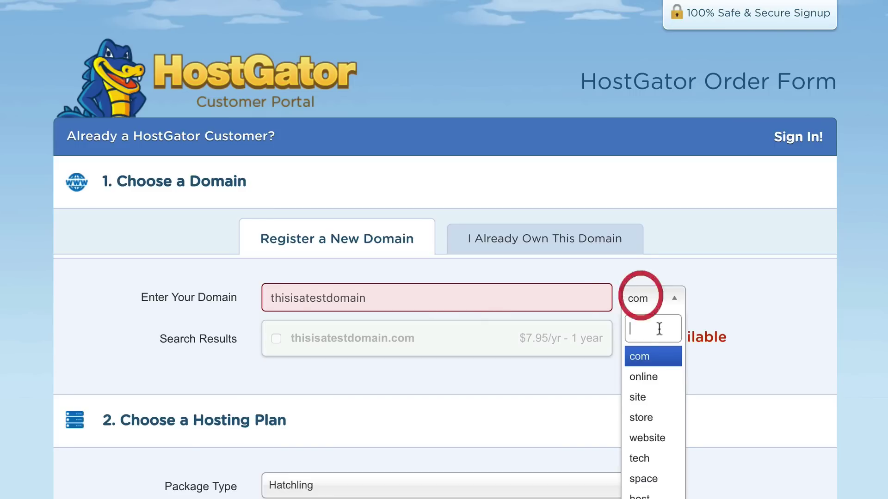
click(639, 379)
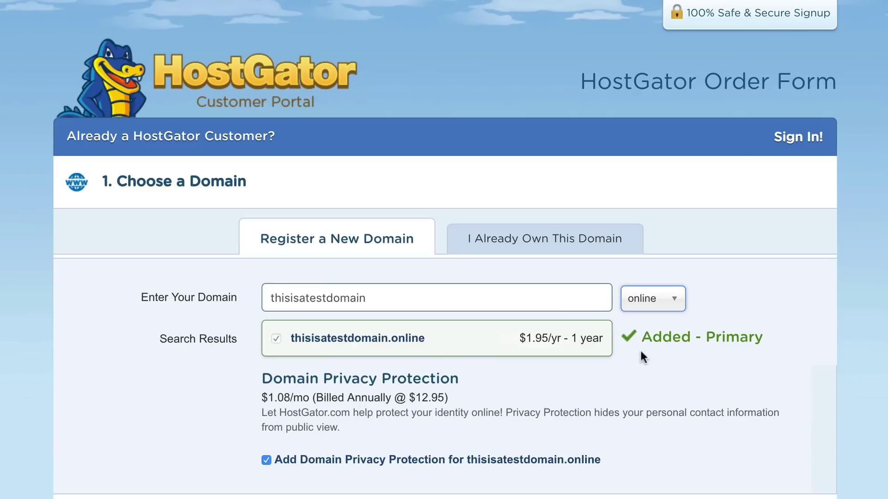
click(673, 299)
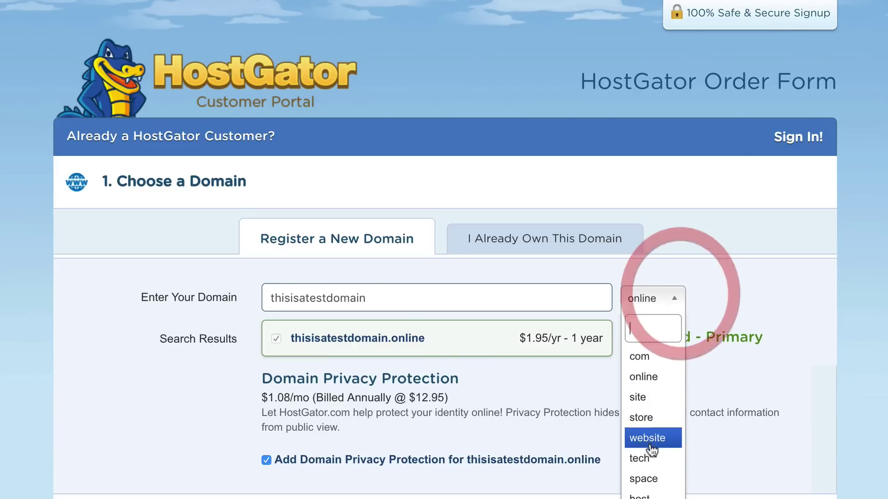
click(650, 454)
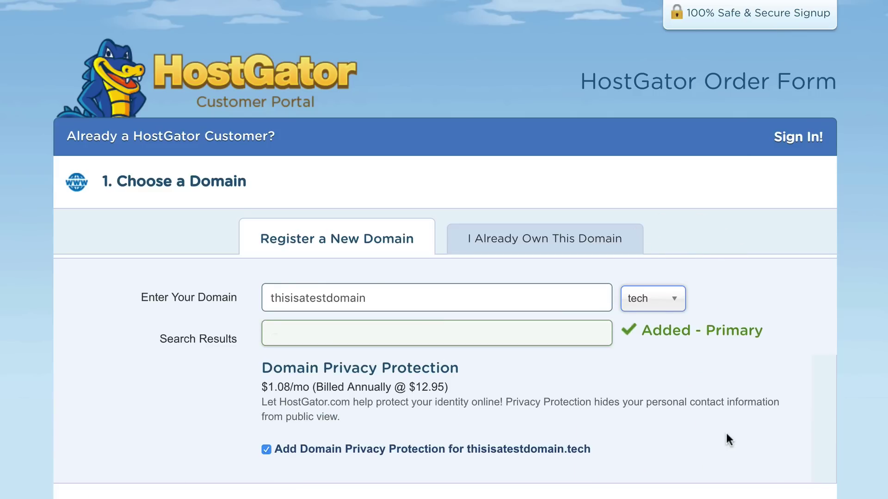
Append 'uk' to the name and pick com, adding thisisatestdomainuk.com at $12.95/yr.
click(668, 300)
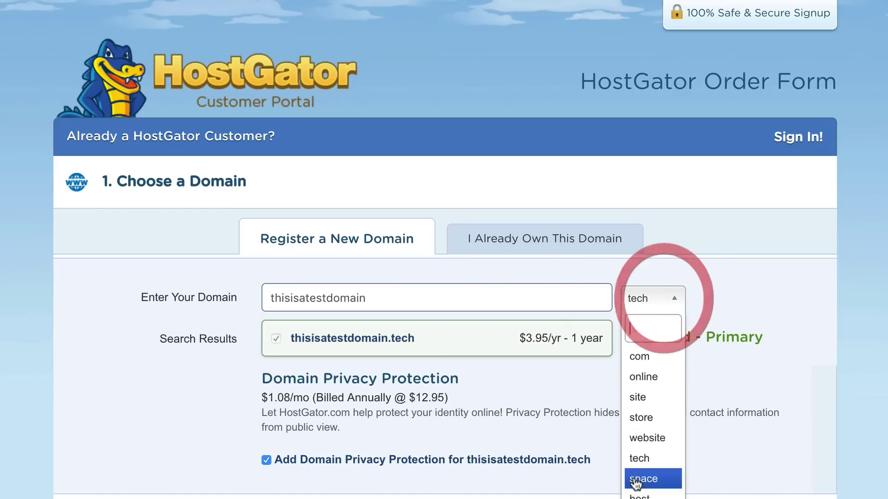
click(439, 303)
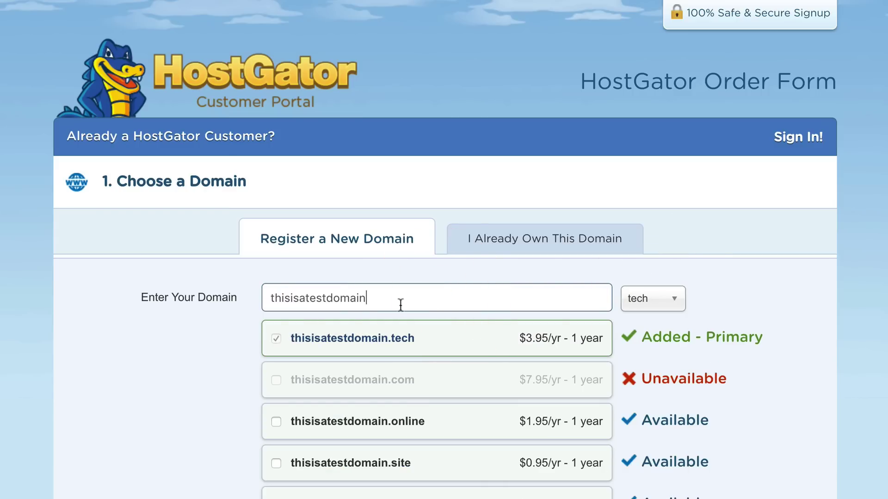
text(uk)
click(418, 296)
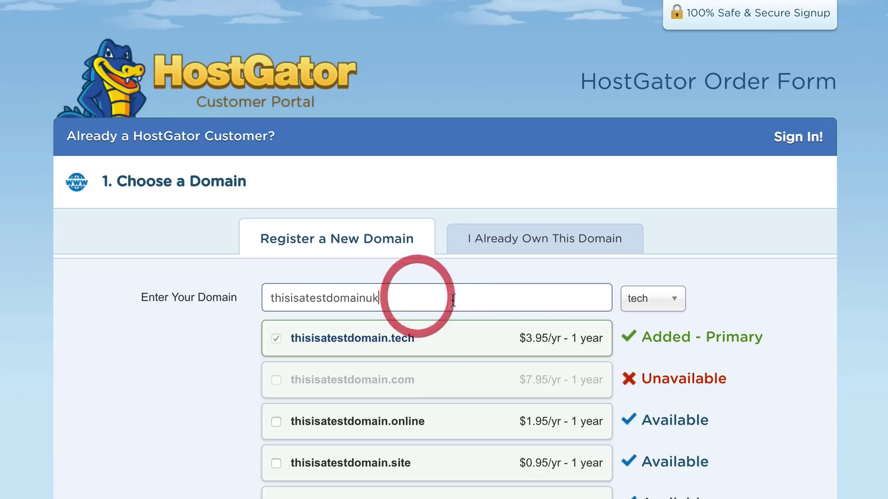
click(644, 305)
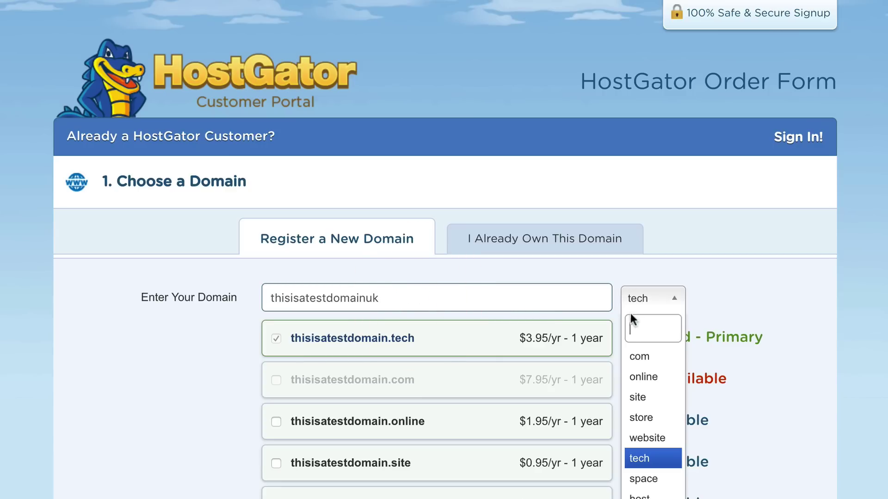
click(641, 357)
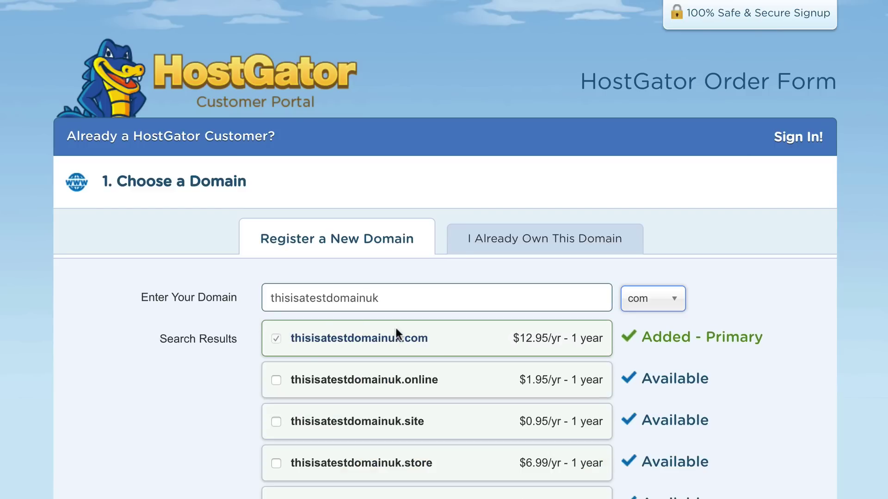
scroll(395, 329, down, 3)
scroll(462, 327, up, 2)
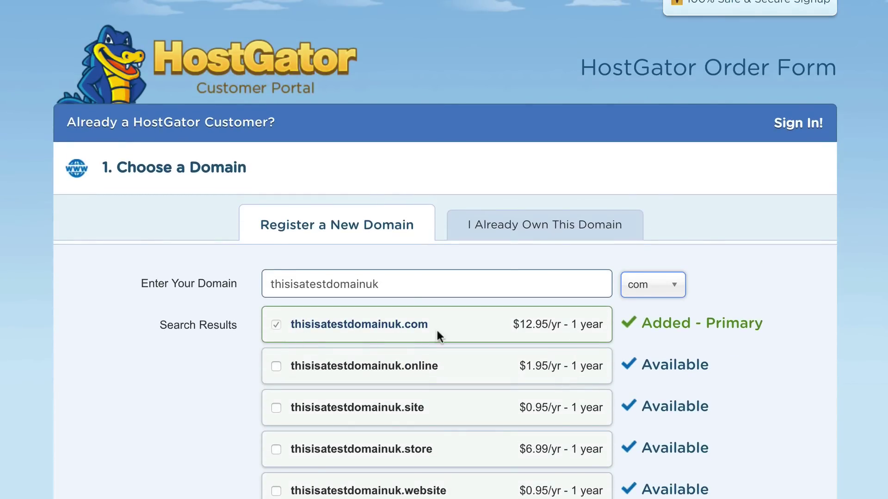
scroll(403, 352, down, 2)
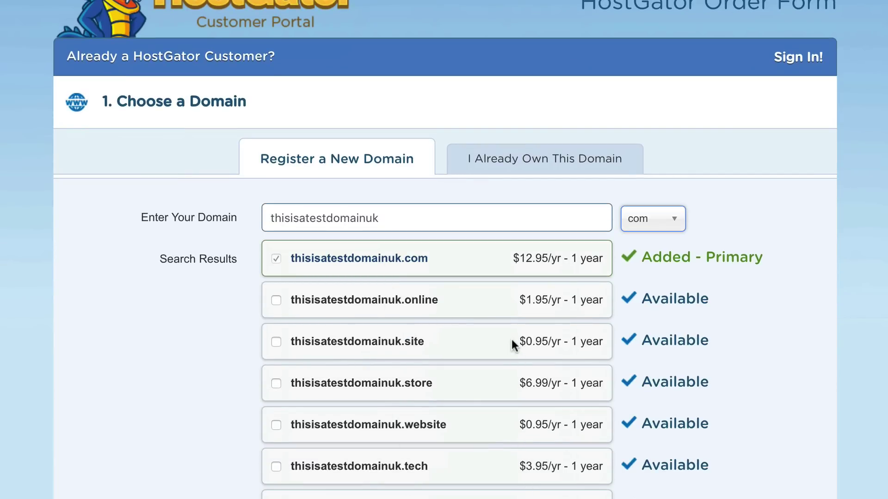
scroll(511, 342, up, 1)
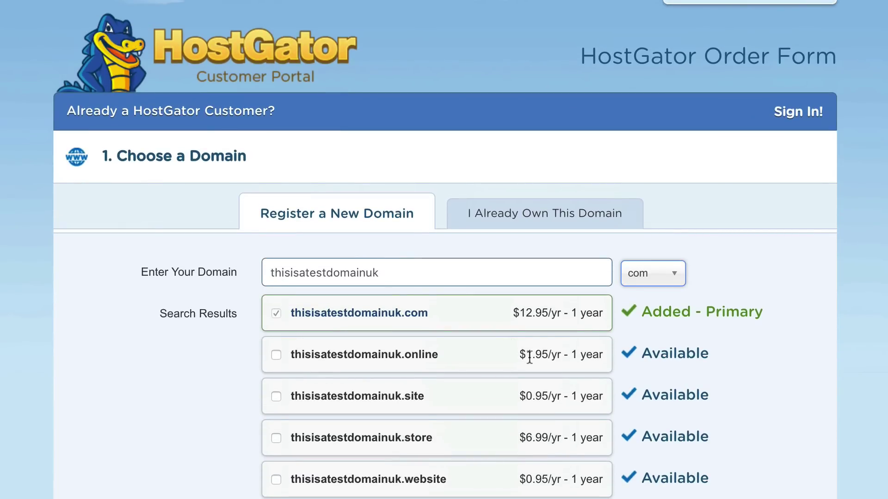
scroll(527, 356, up, 1)
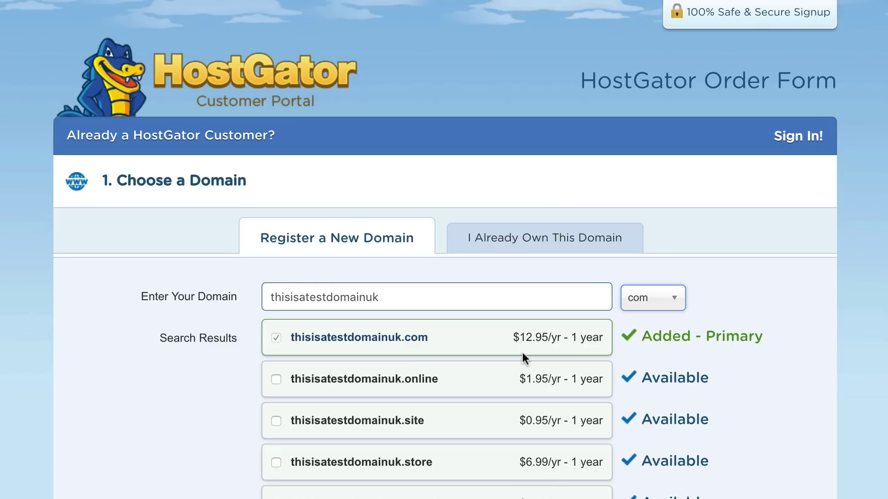
Switch to I Already Own This Domain and submit bootboutique.co.uk as the primary domain.
click(530, 239)
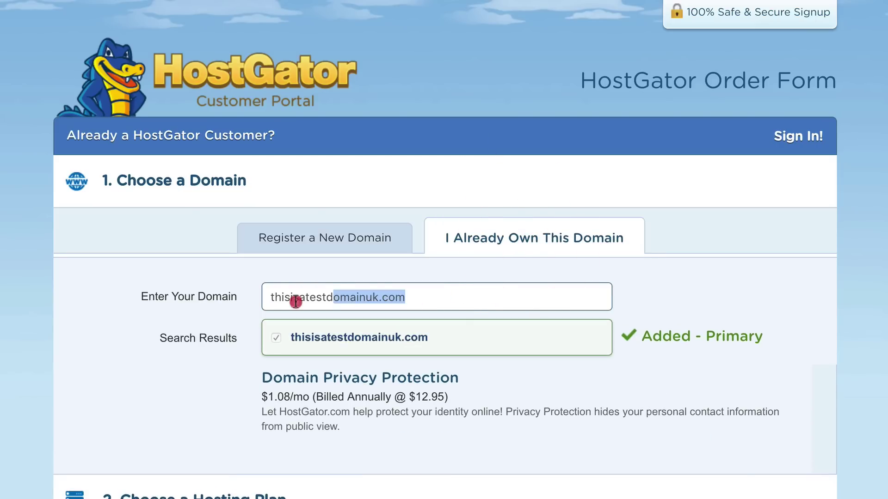
click(199, 300)
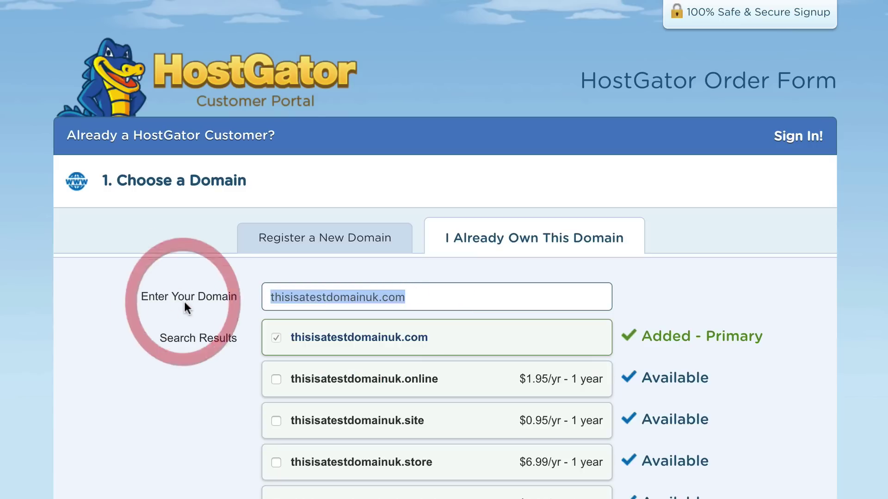
text(bootboutique.co.uk)
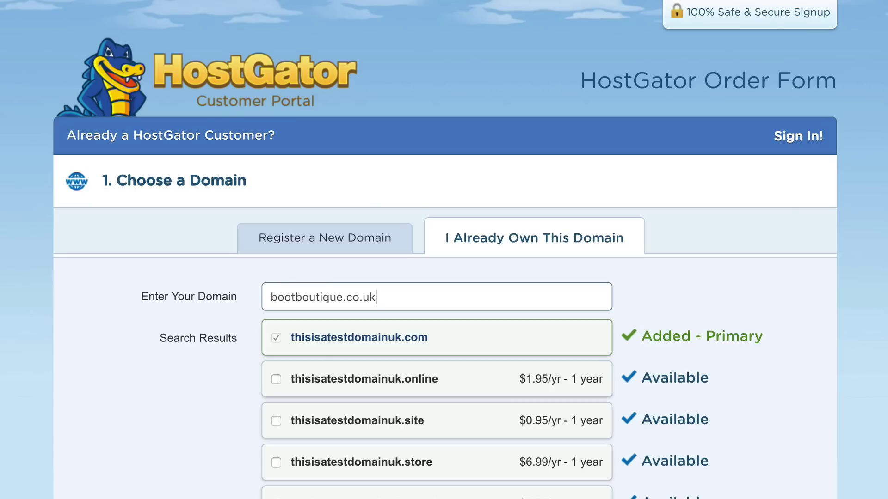
key(Return)
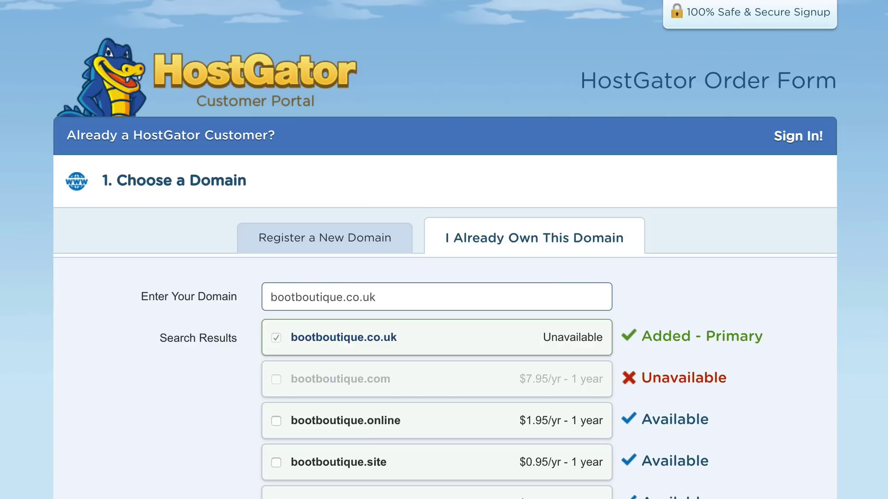
scroll(548, 352, down, 5)
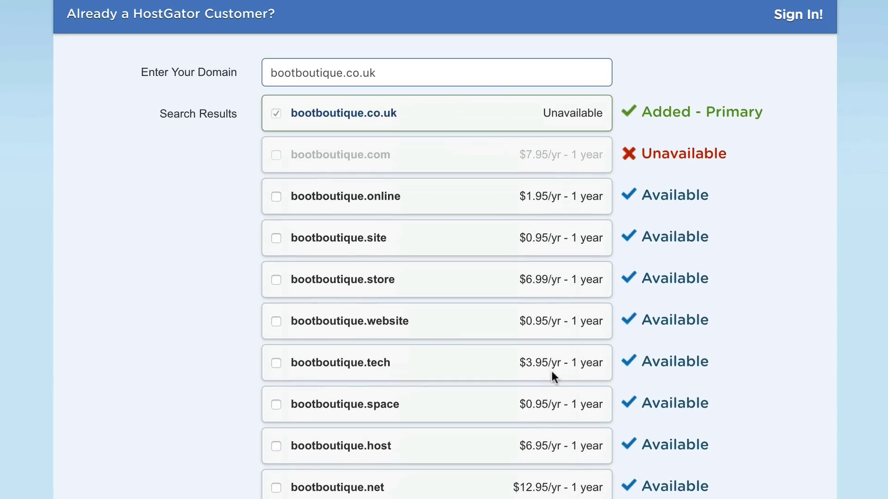
scroll(552, 372, down, 9)
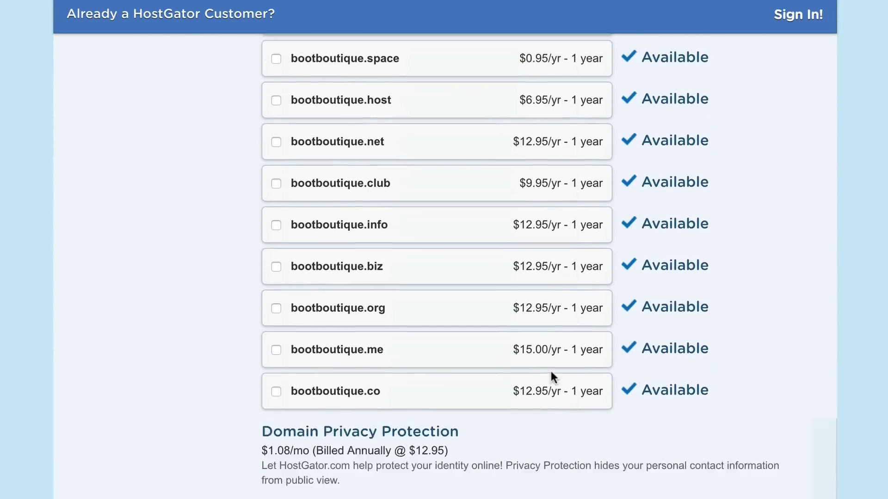
scroll(551, 370, down, 4)
scroll(432, 276, down, 4)
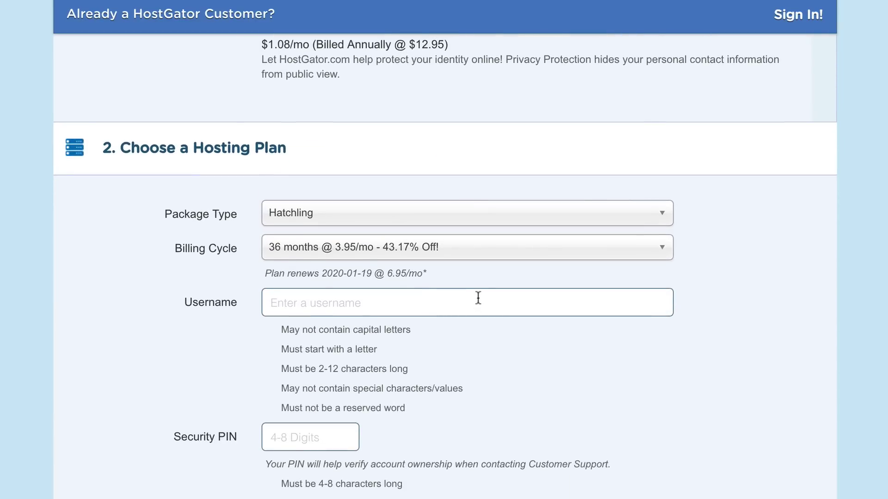
Keep the Hatchling package and change billing to 12 months at 5.95/mo.
click(476, 208)
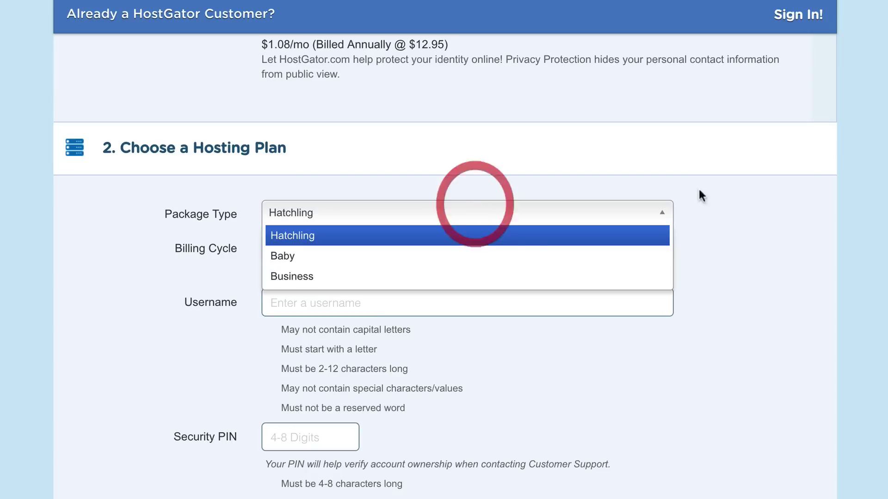
click(748, 203)
scroll(758, 229, down, 2)
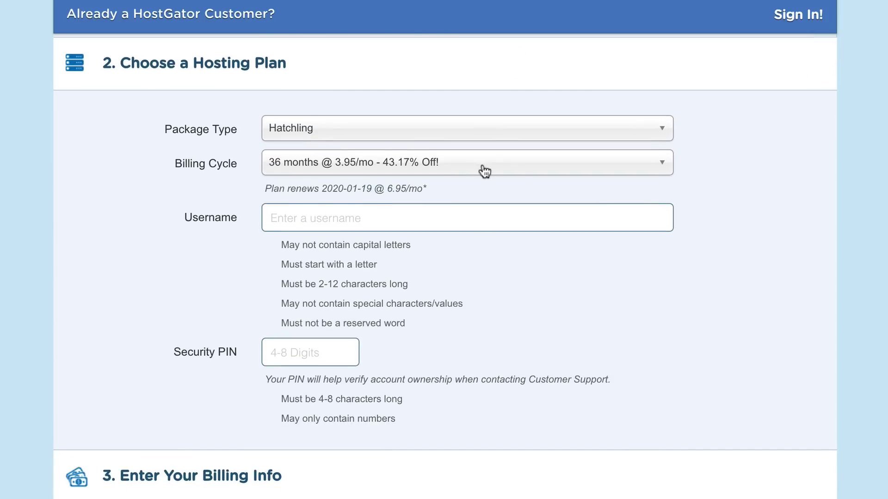
click(483, 167)
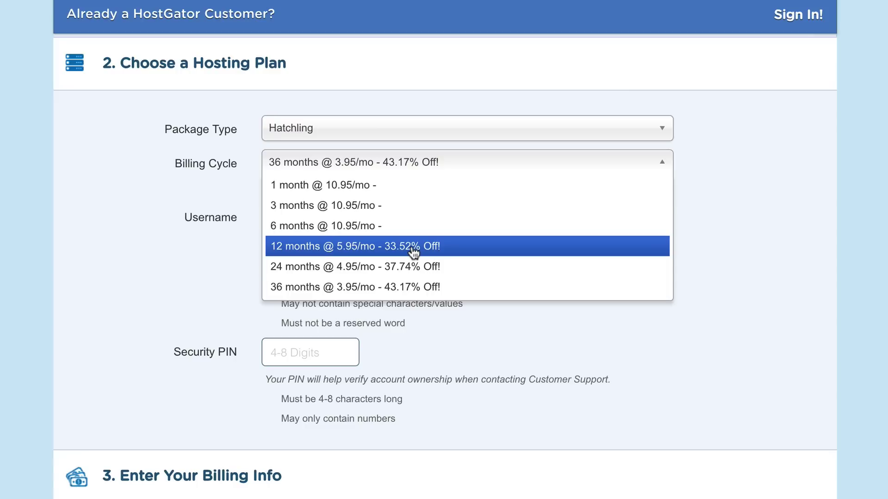
click(413, 252)
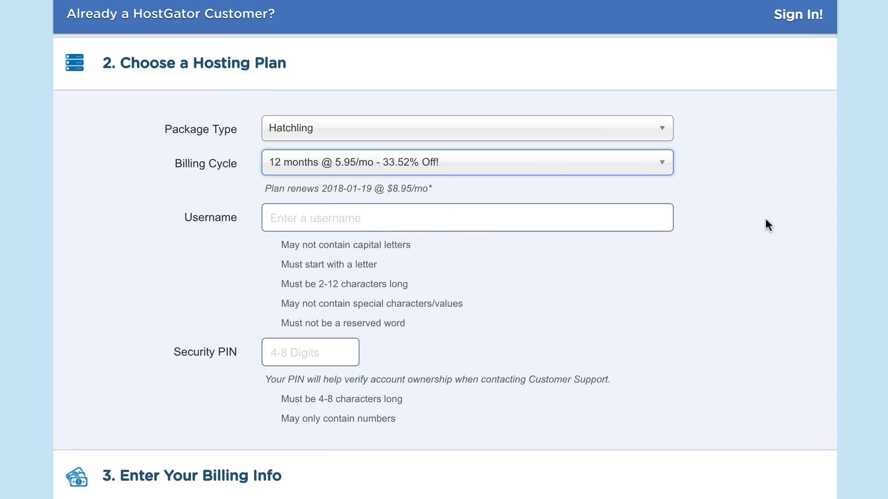
Select the Username and Security PIN fields, dismissing the saved-username suggestions.
click(402, 220)
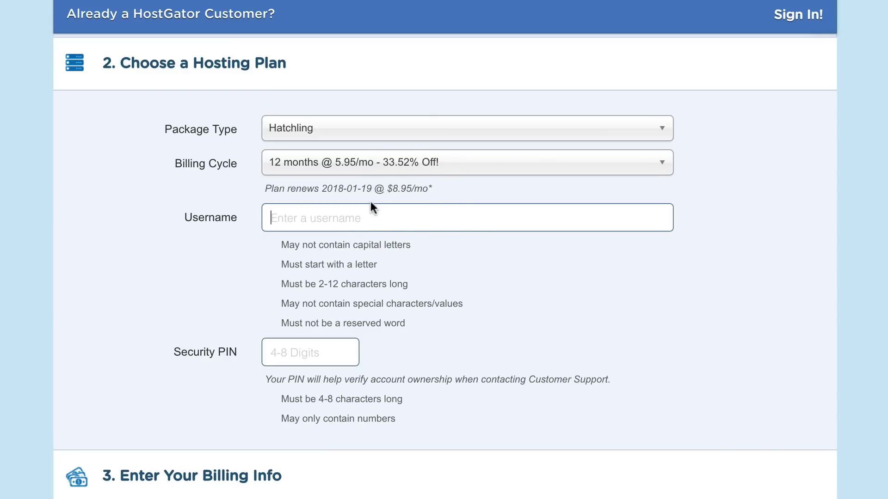
scroll(378, 214, down, 1)
click(298, 336)
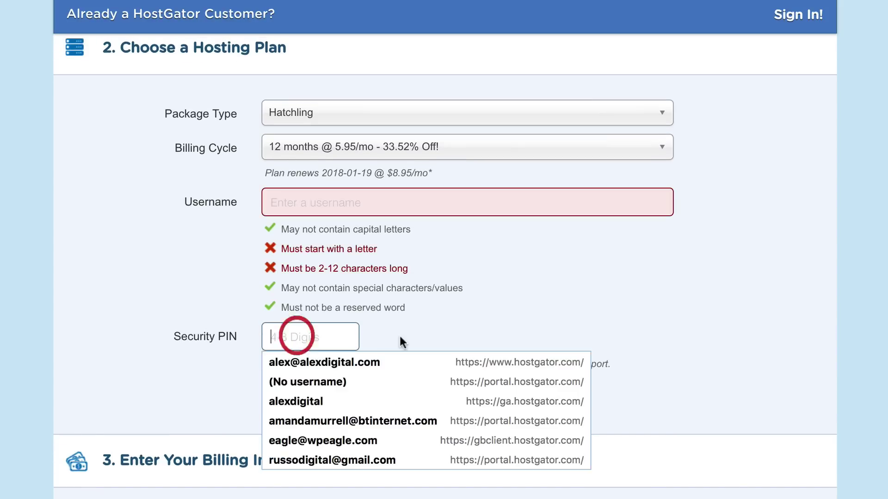
click(452, 310)
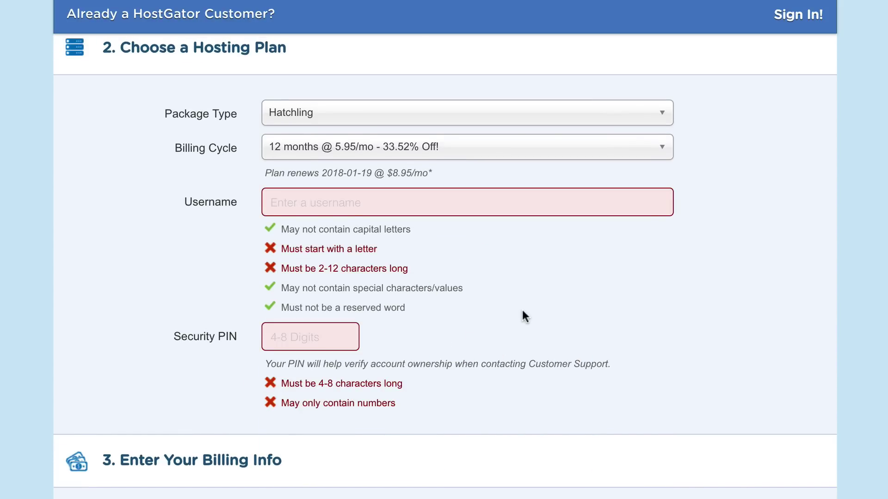
scroll(522, 310, down, 3)
Uncheck the HackAlert Monitoring and Site Backup add-ons under Additional Services.
scroll(399, 290, down, 3)
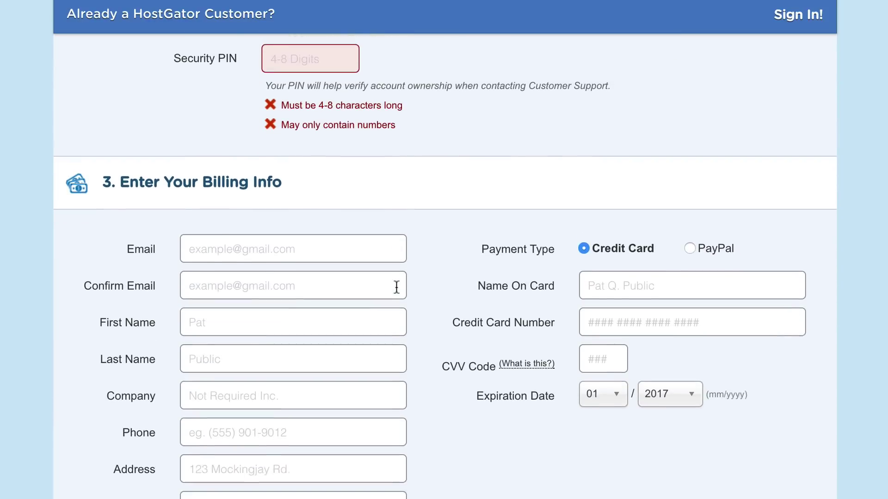
scroll(370, 276, down, 2)
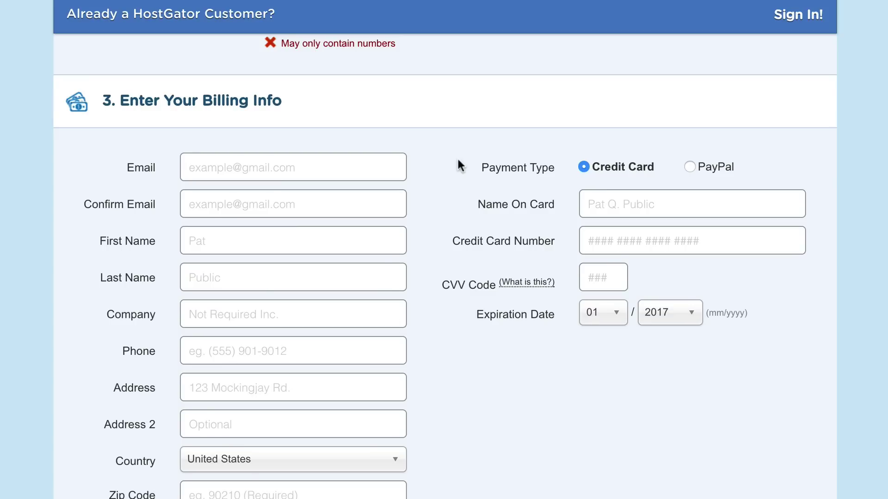
scroll(457, 167, down, 1)
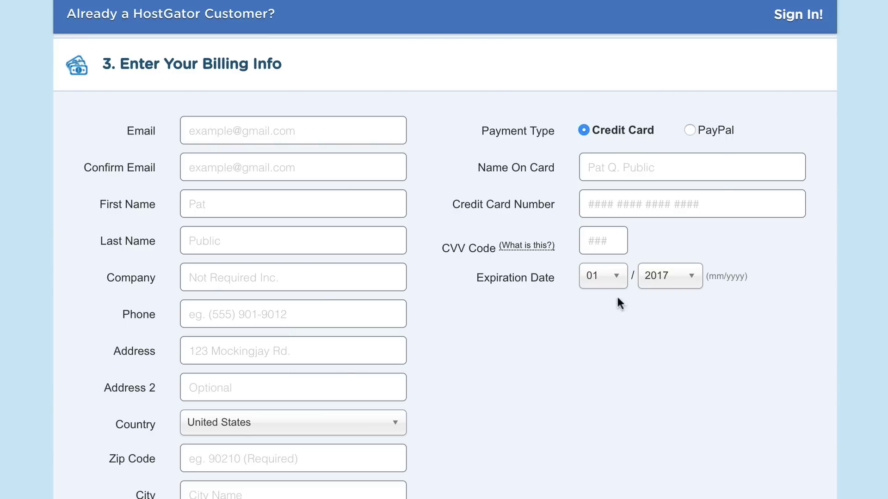
scroll(620, 296, down, 5)
scroll(509, 229, down, 2)
scroll(509, 230, down, 3)
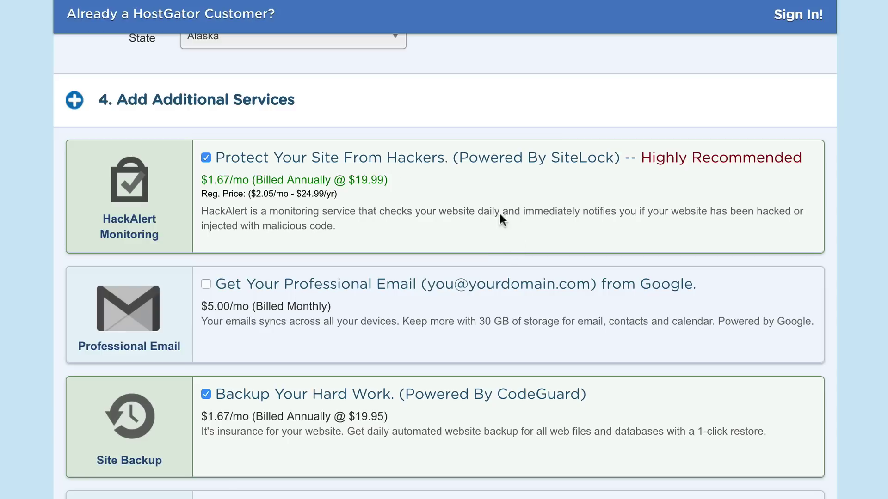
click(206, 159)
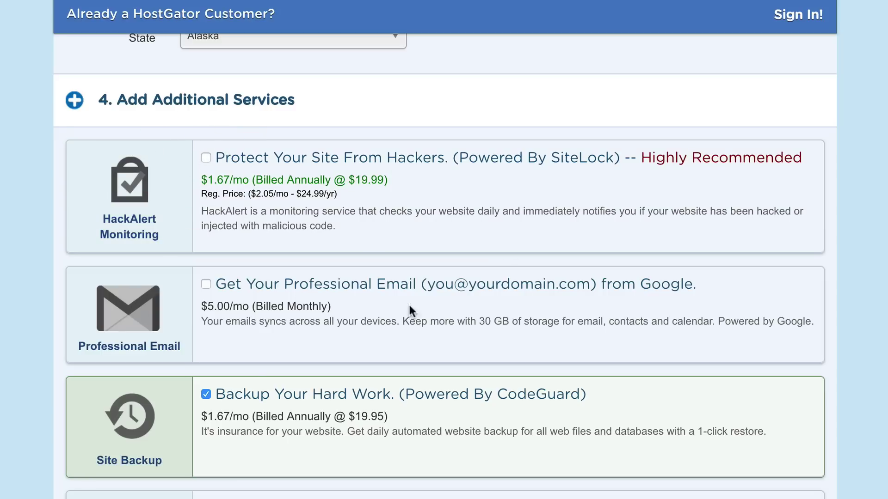
click(205, 394)
scroll(624, 284, down, 1)
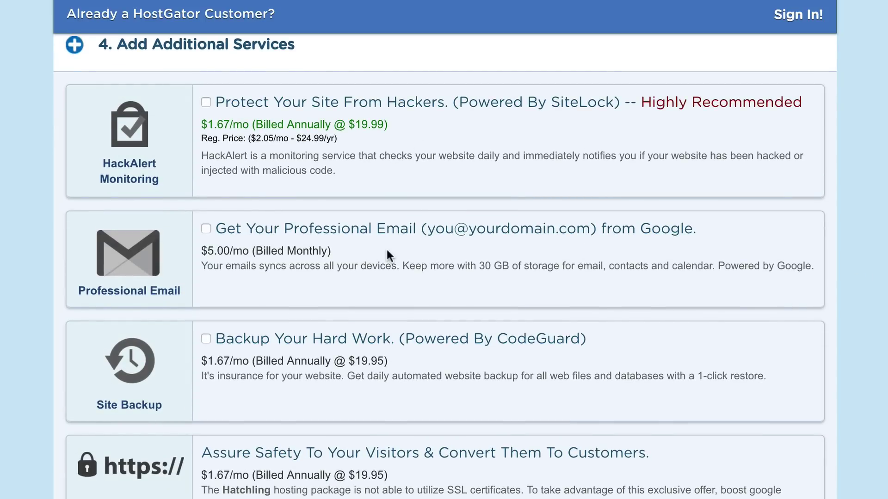
scroll(386, 249, down, 3)
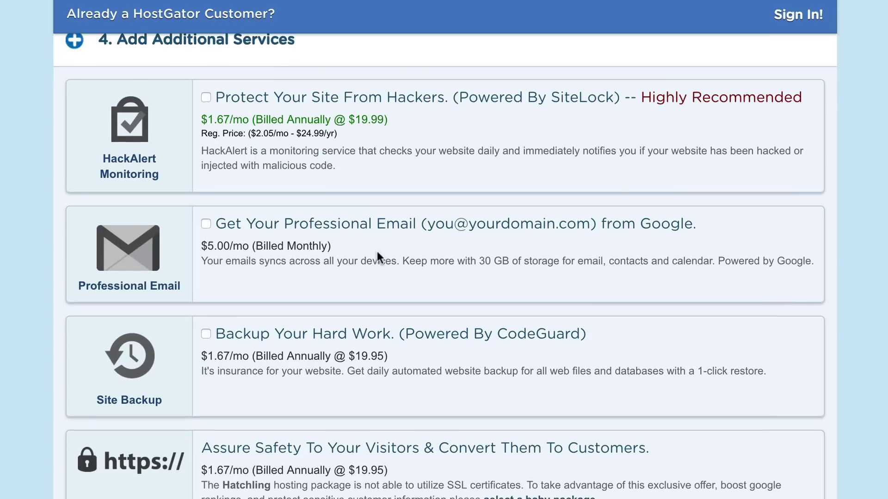
scroll(376, 255, down, 2)
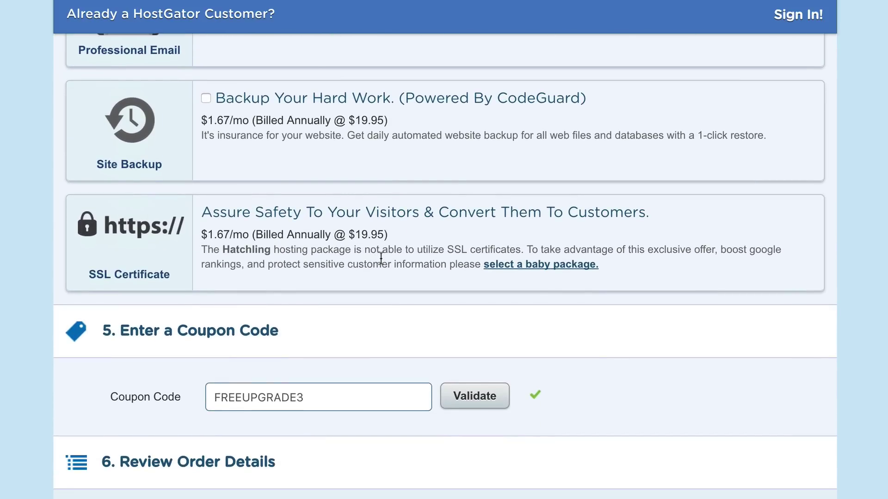
scroll(325, 167, down, 3)
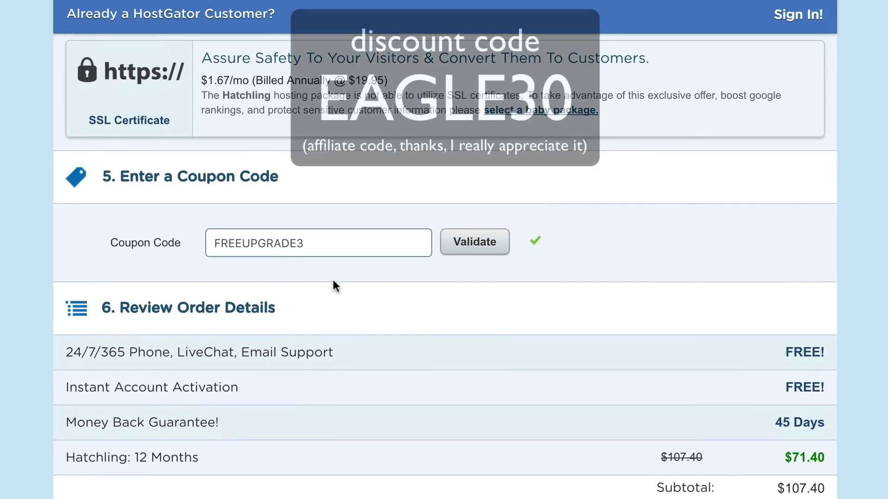
Replace coupon FREEUPGRADE3 with EAGLE30 and validate it, pricing Hatchling 12 months at $75.18.
scroll(333, 279, down, 1)
click(369, 218)
key(ctrl+a)
text(EAGLE30)
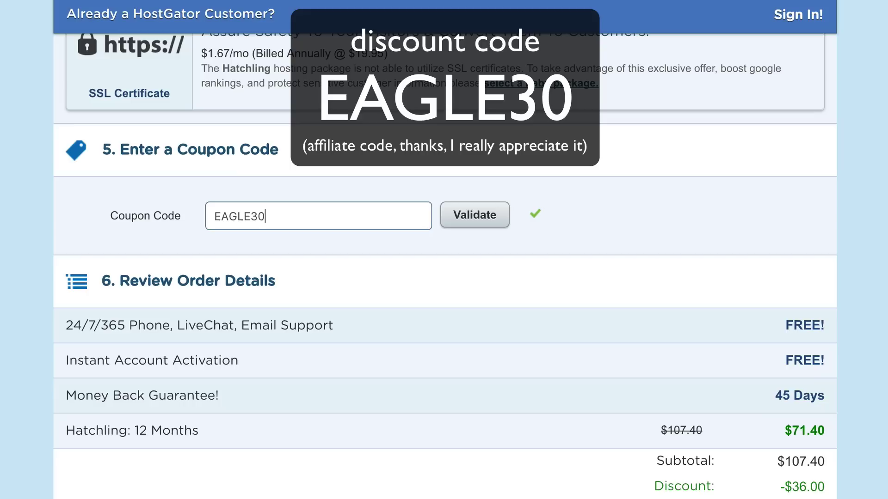
click(488, 219)
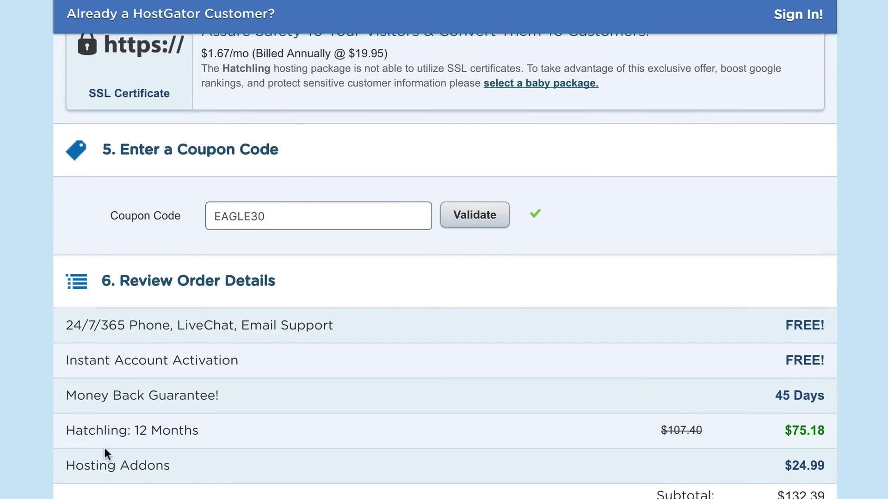
scroll(246, 461, up, 10)
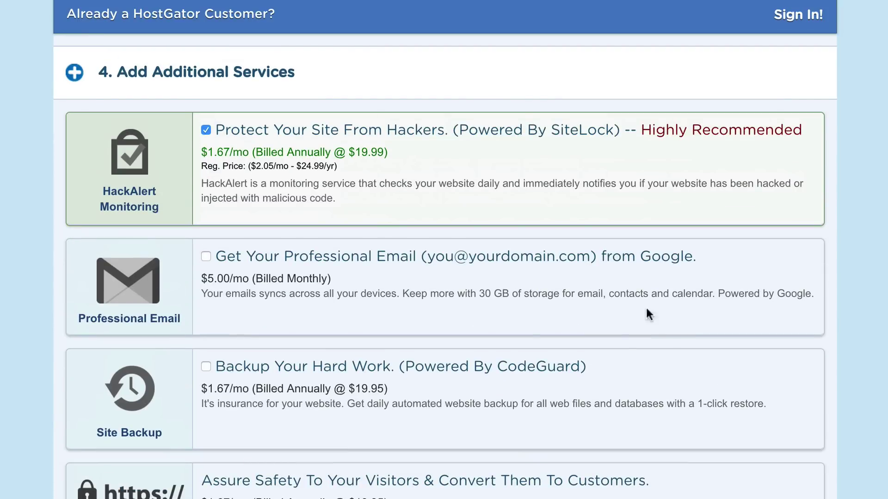
Uncheck HackAlert again and tick the Terms of Service agreement checkbox.
click(206, 131)
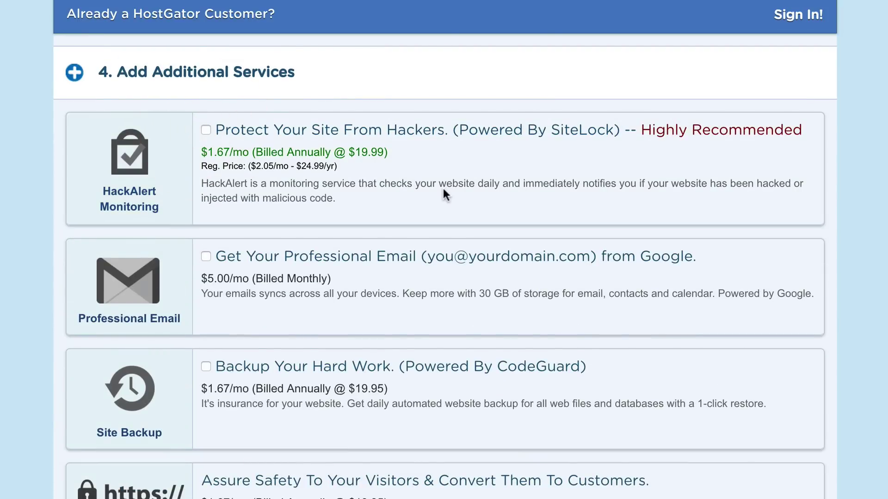
scroll(442, 188, down, 12)
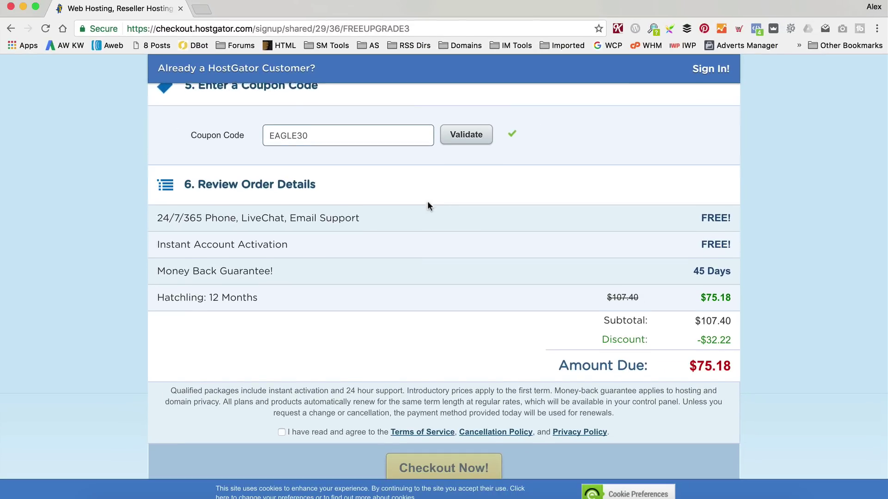
scroll(429, 206, down, 1)
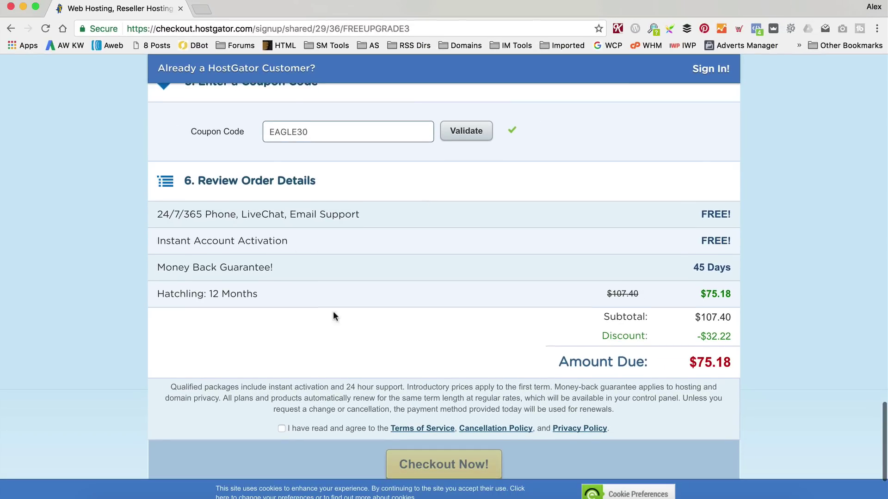
click(281, 432)
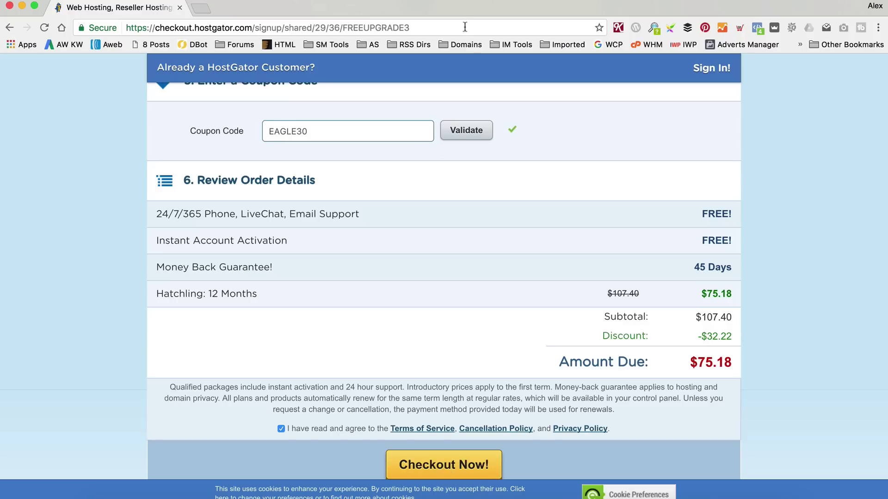
scroll(499, 181, up, 20)
Switch billing to 1 month at 7.66/mo and uncheck the re-added HackAlert add-on.
click(454, 245)
click(397, 258)
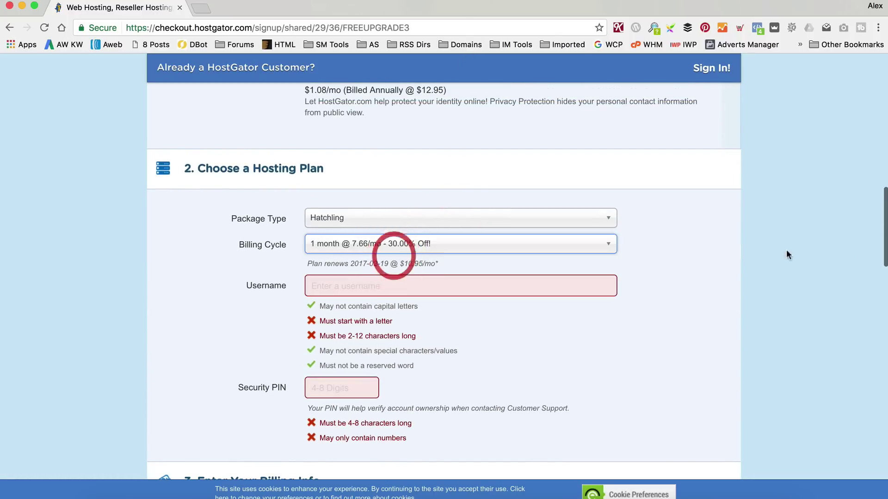
scroll(670, 243, down, 5)
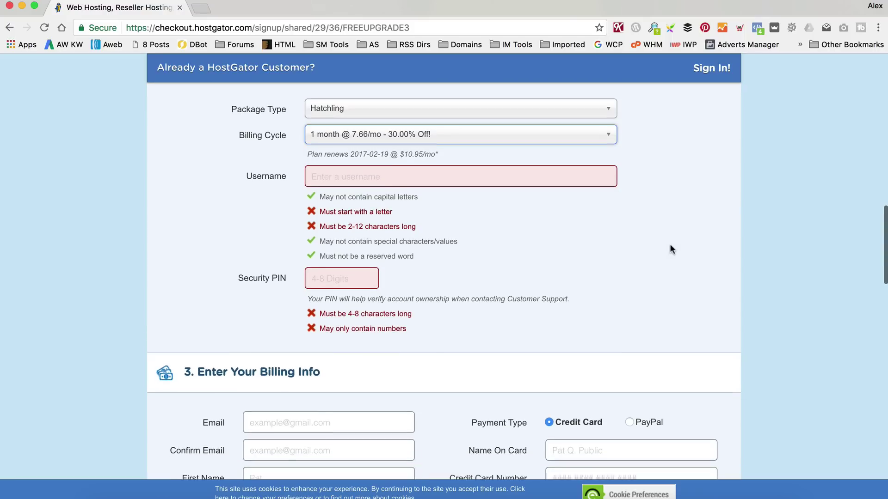
scroll(603, 172, down, 20)
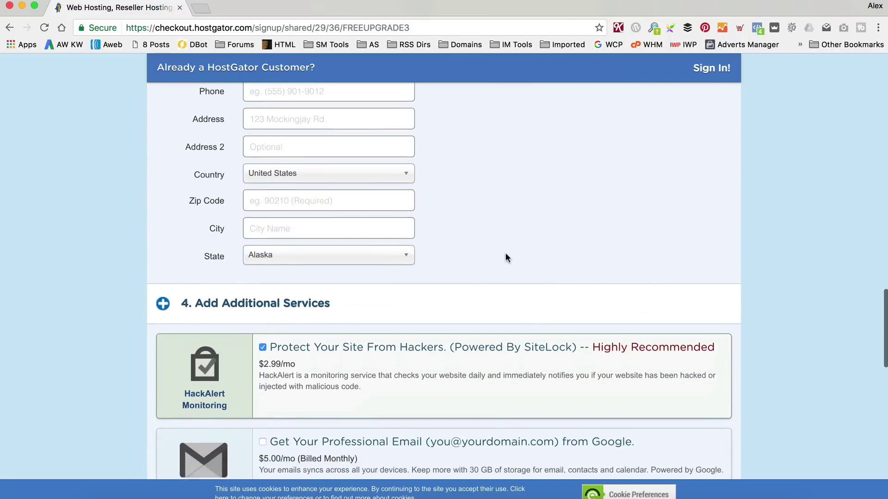
click(262, 261)
scroll(459, 229, down, 3)
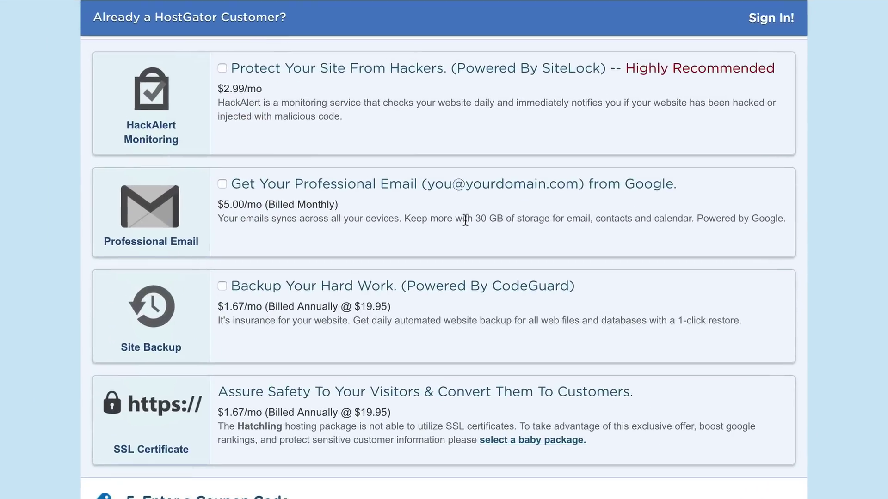
scroll(465, 221, down, 3)
scroll(465, 222, down, 3)
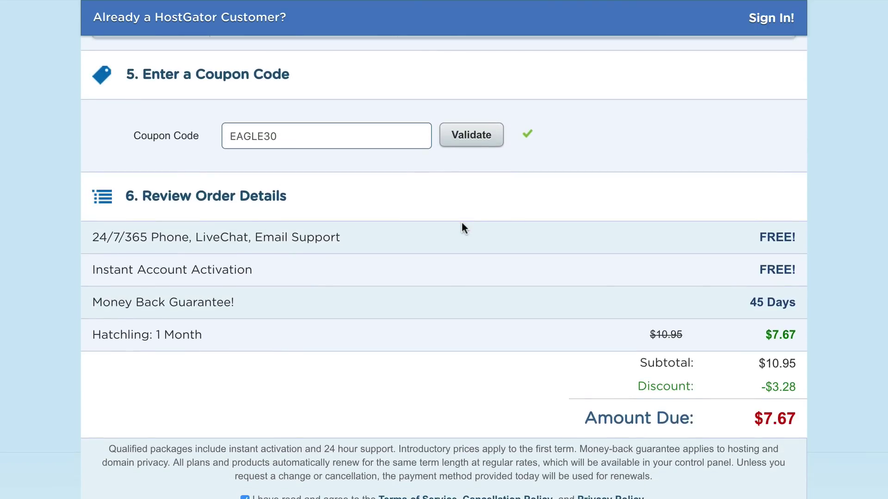
Validate coupon EAGLEPENNY in place of EAGLE30 and untick HackAlert, bringing the total to $0.01.
drag(287, 133, 56, 136)
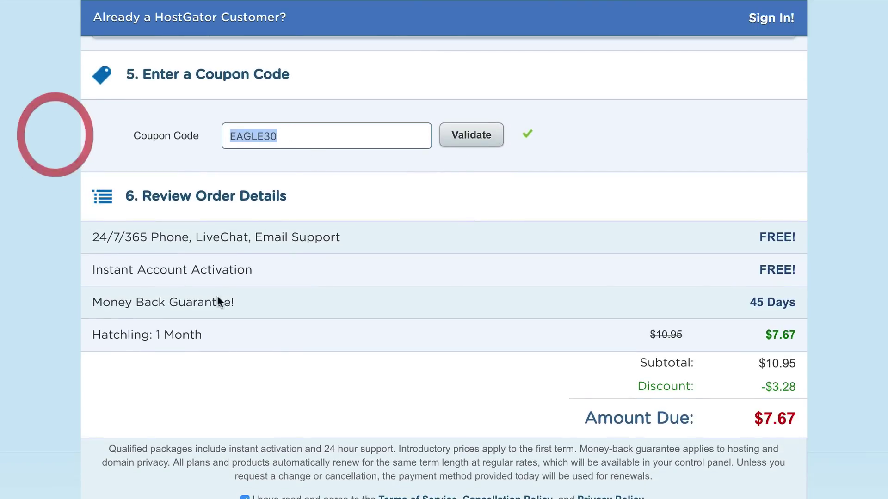
text(EAGLEPENNY)
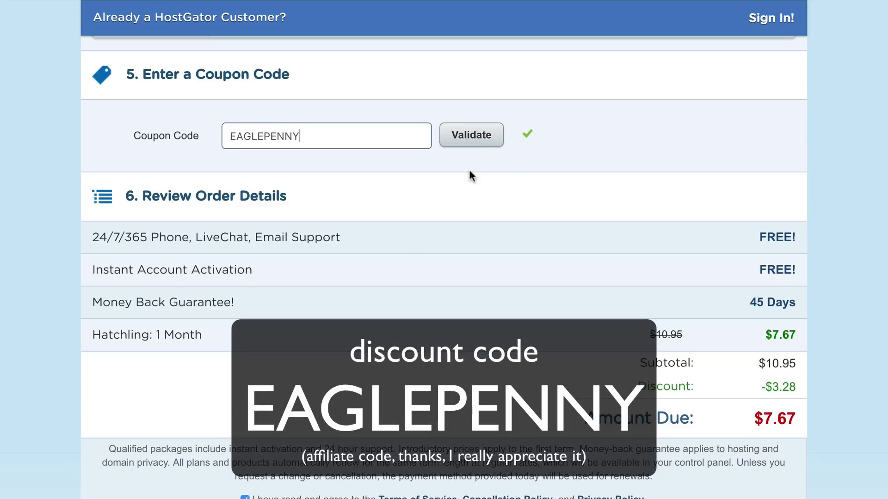
click(483, 135)
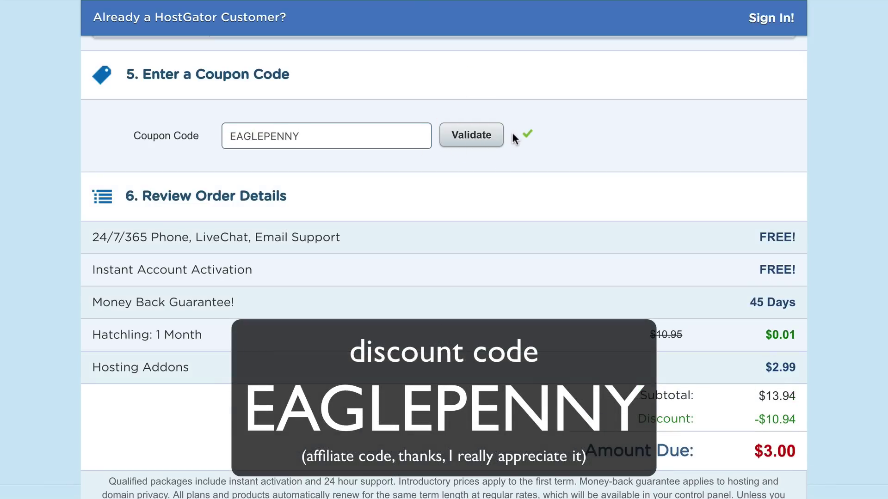
scroll(412, 174, up, 10)
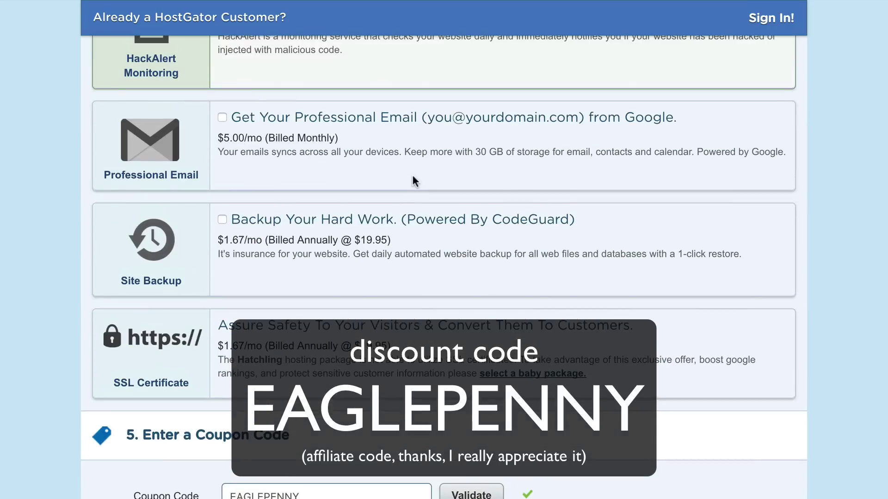
click(223, 124)
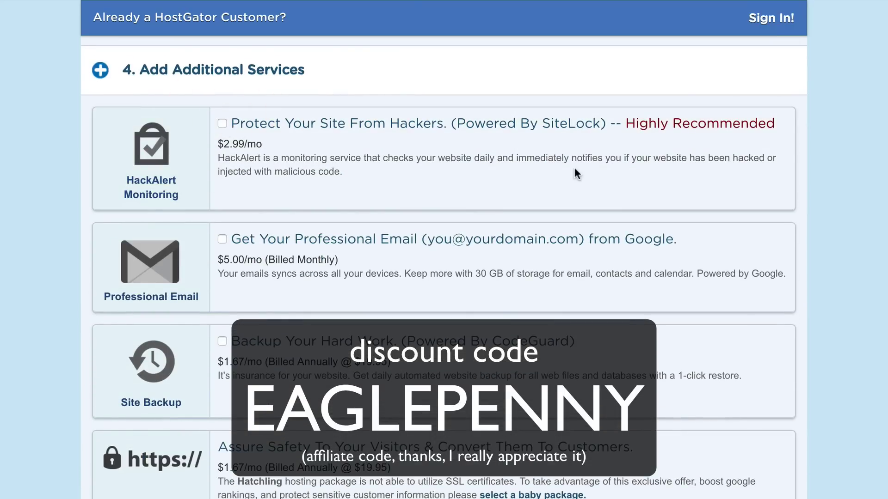
scroll(564, 168, down, 5)
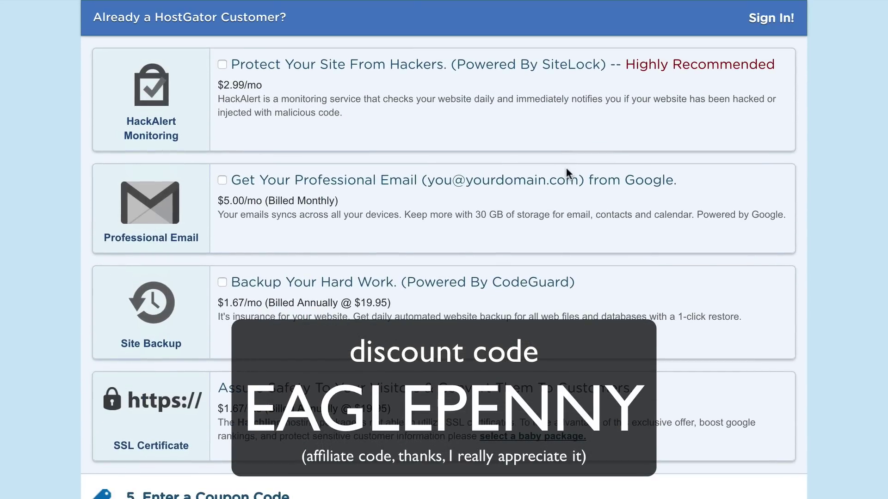
scroll(481, 229, down, 4)
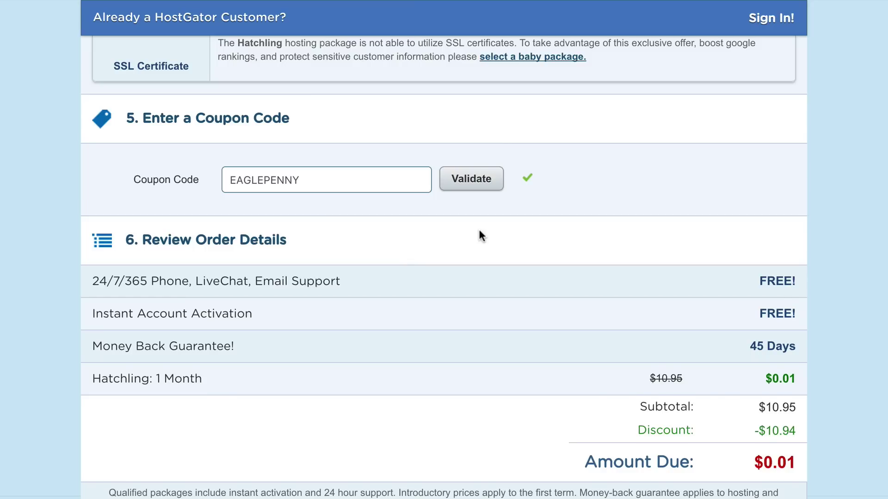
scroll(481, 236, down, 5)
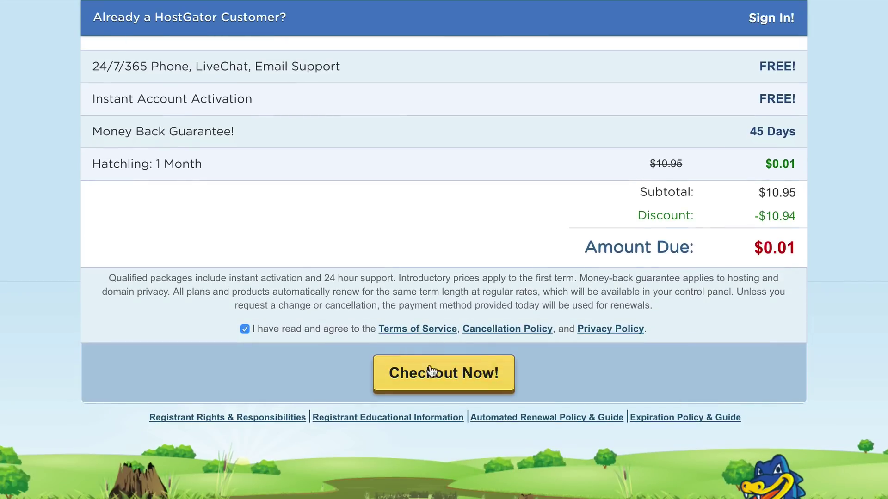
scroll(561, 330, up, 1)
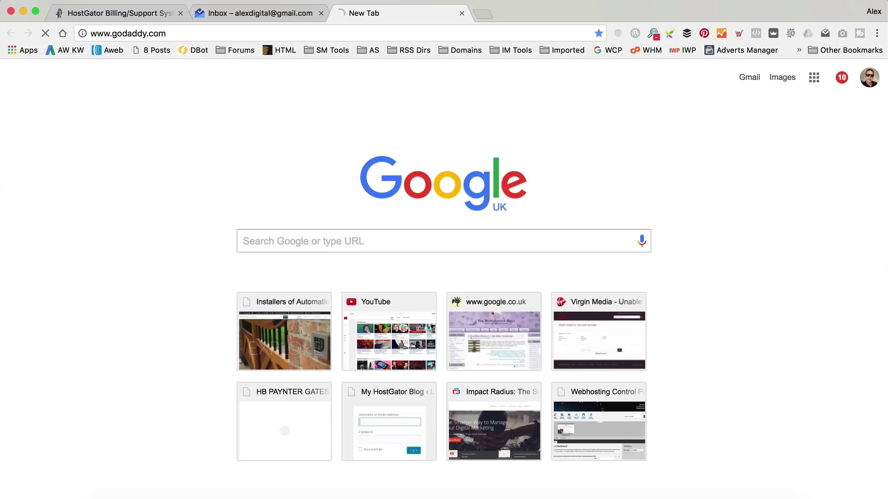
Load godaddy.com in a new browser tab beside the HostGator billing tab.
key(Return)
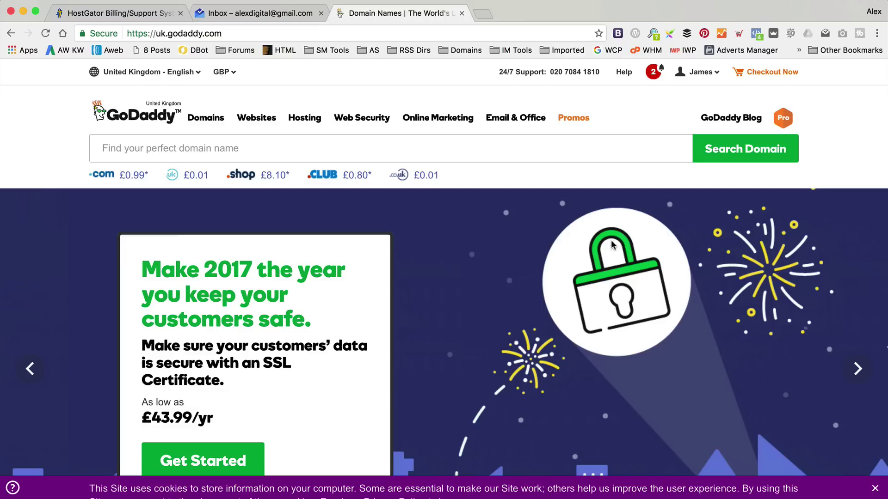
Open the BOOTBOUTIQUE.CO.UK domain details from Manage My Domains.
click(703, 75)
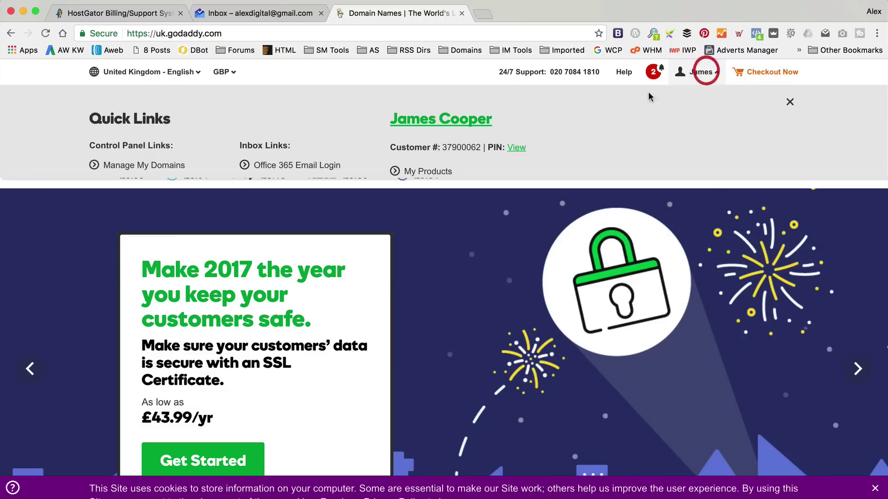
click(146, 171)
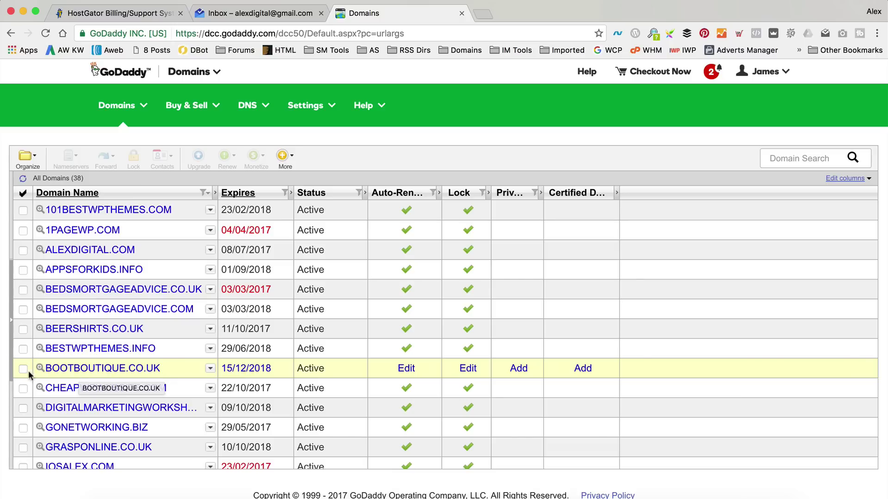
click(97, 372)
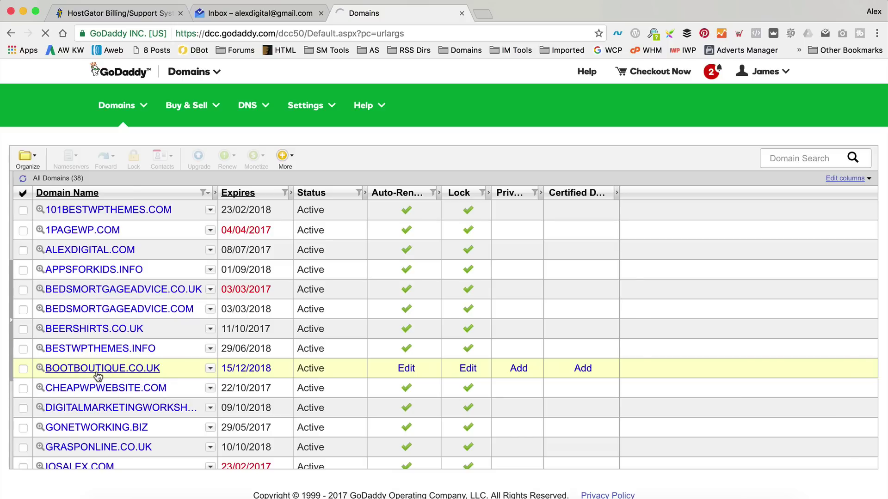
Open the domain's Nameserver Settings, showing NS47 and NS48.DOMAINCONTROL.COM.
scroll(413, 313, down, 1)
scroll(413, 313, down, 4)
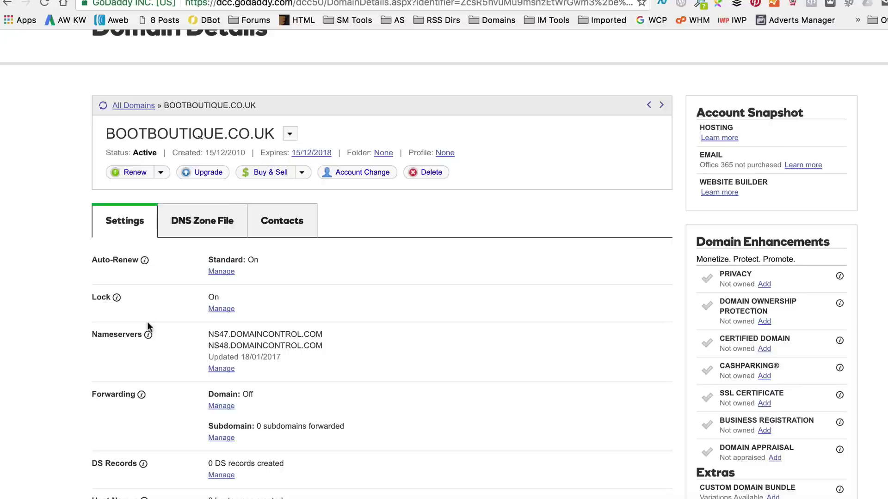
click(213, 341)
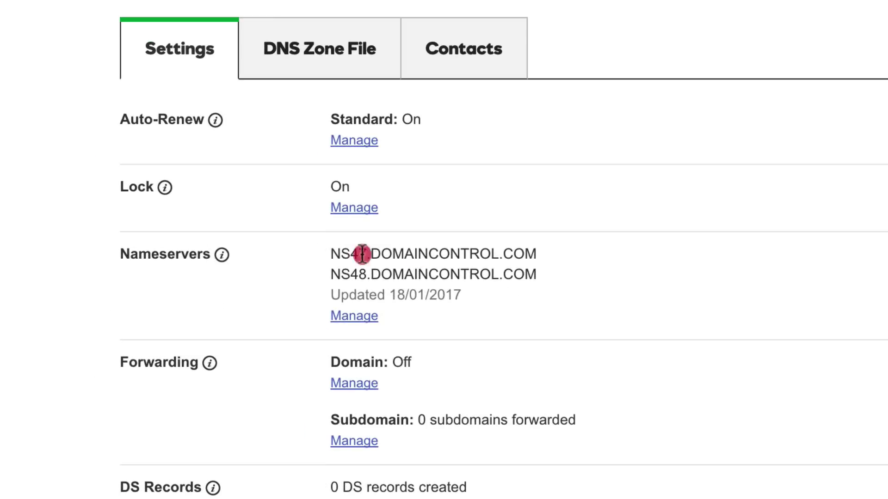
double_click(362, 253)
click(568, 272)
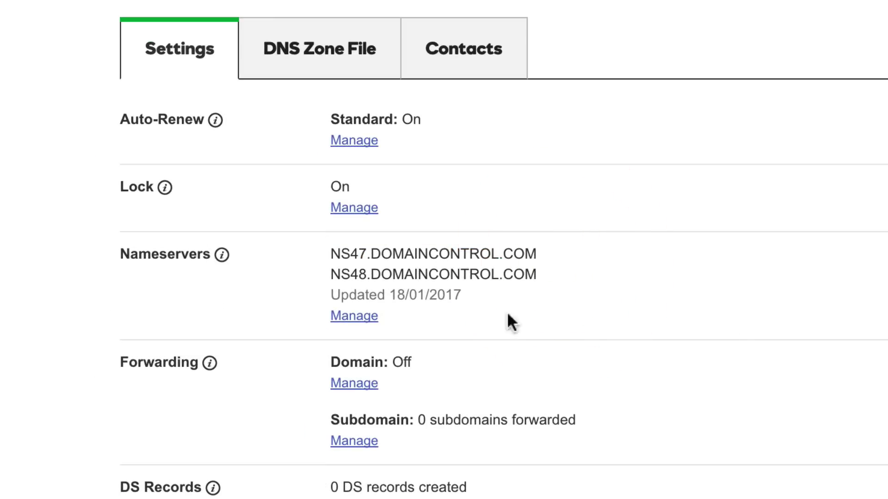
click(359, 324)
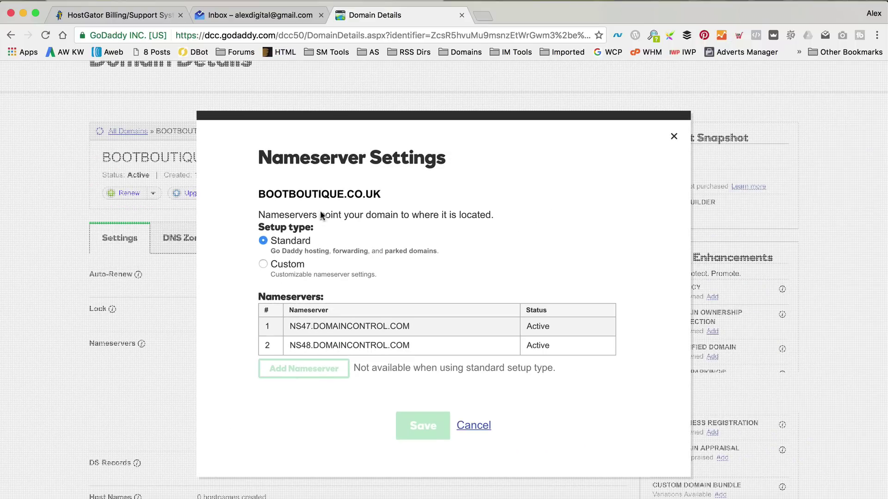
Switch to custom nameservers and paste ns8415.hostgator.com from the HostGator email as the first.
click(262, 264)
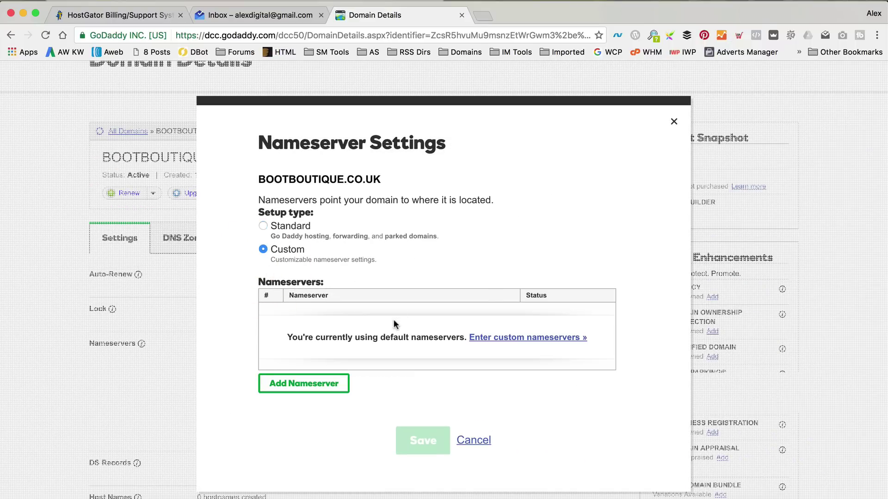
click(538, 338)
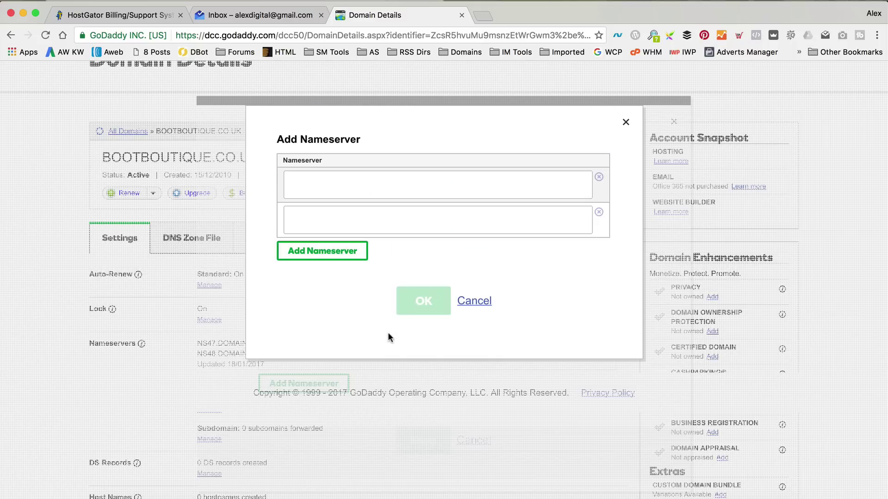
click(341, 191)
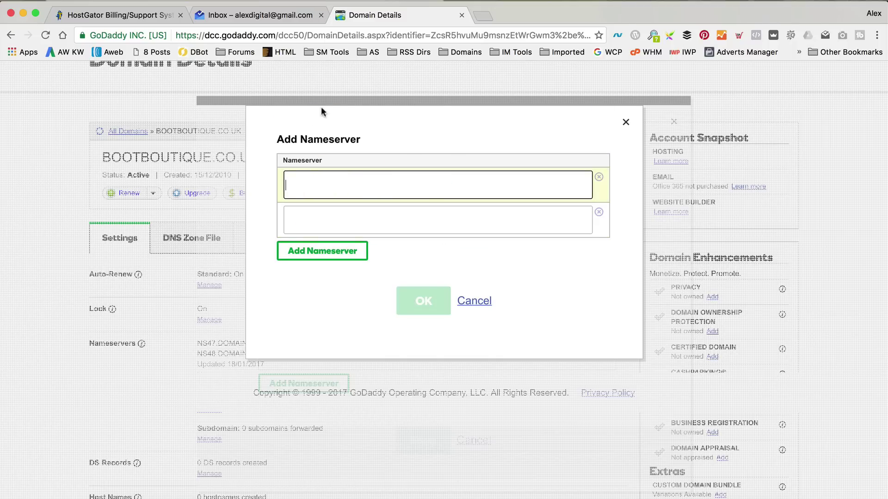
click(248, 15)
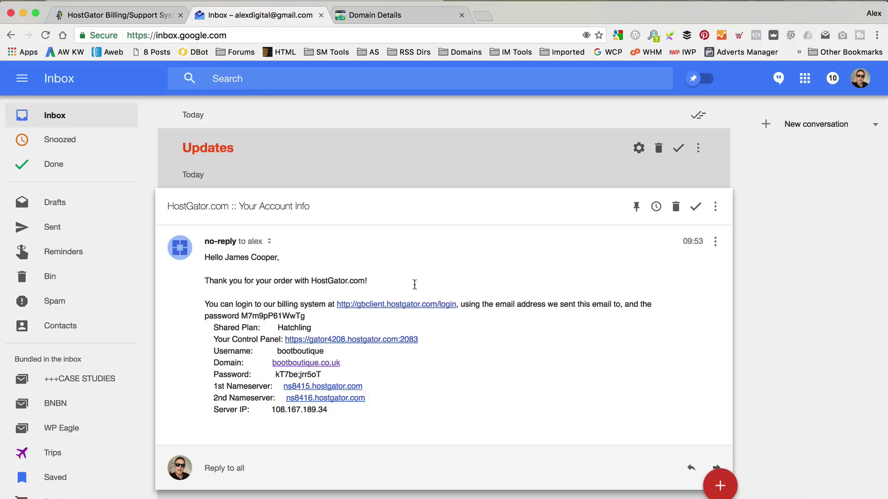
drag(375, 386, 285, 386)
drag(257, 330, 252, 331)
key(super+c)
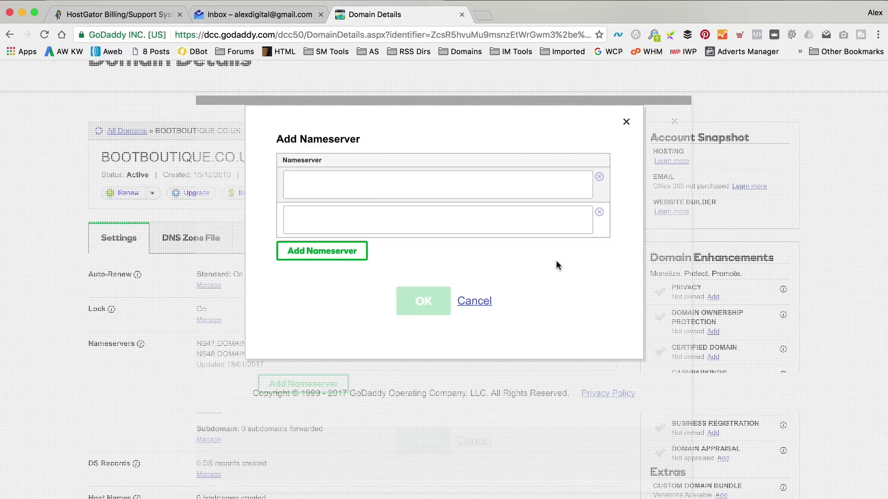
click(366, 187)
right_click(366, 187)
click(430, 249)
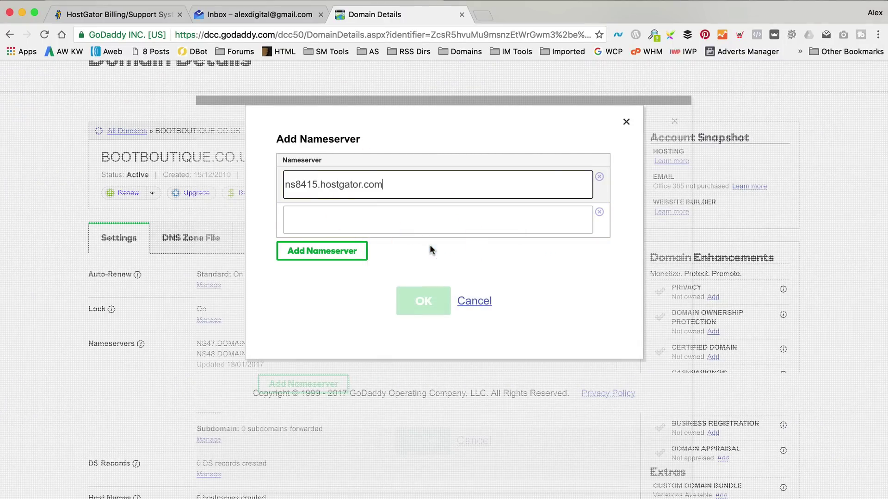
Copy ns8416.hostgator.com in as the second nameserver, confirm, and save.
click(399, 211)
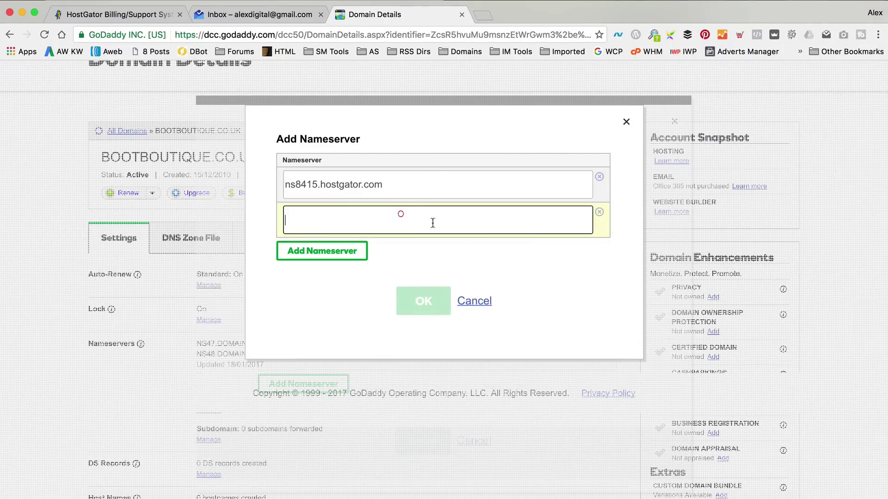
click(232, 15)
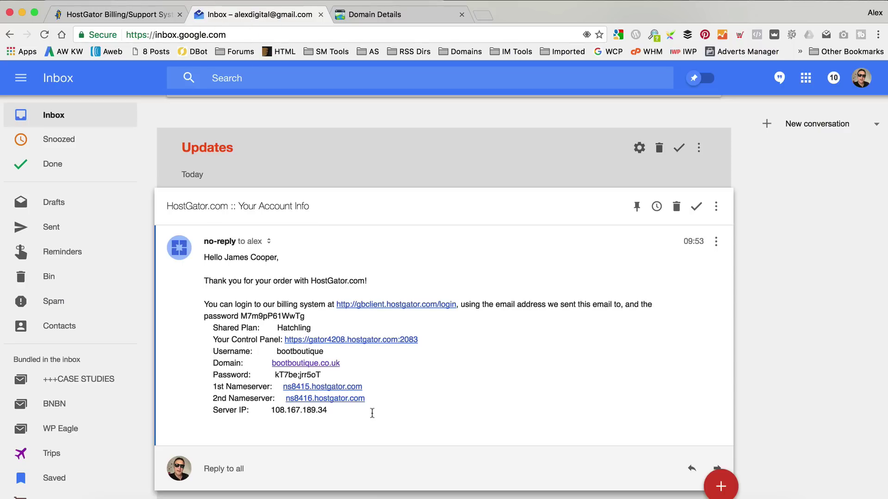
drag(371, 399, 285, 399)
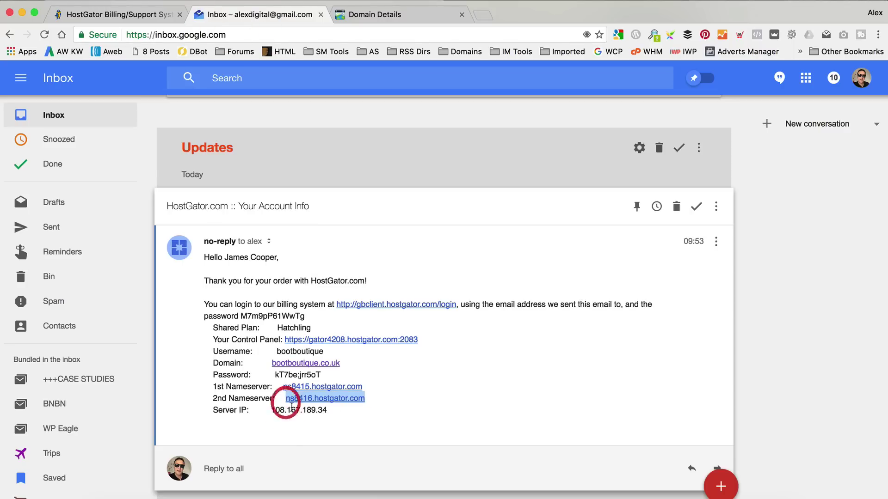
right_click(344, 406)
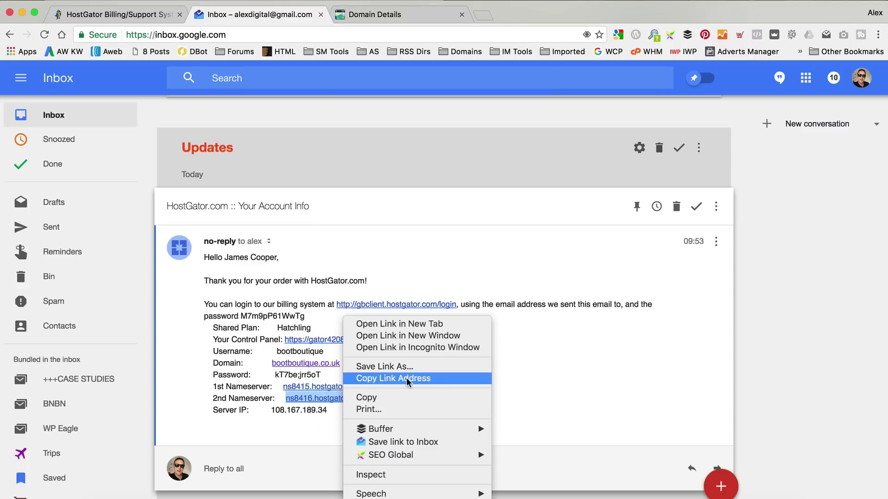
click(408, 397)
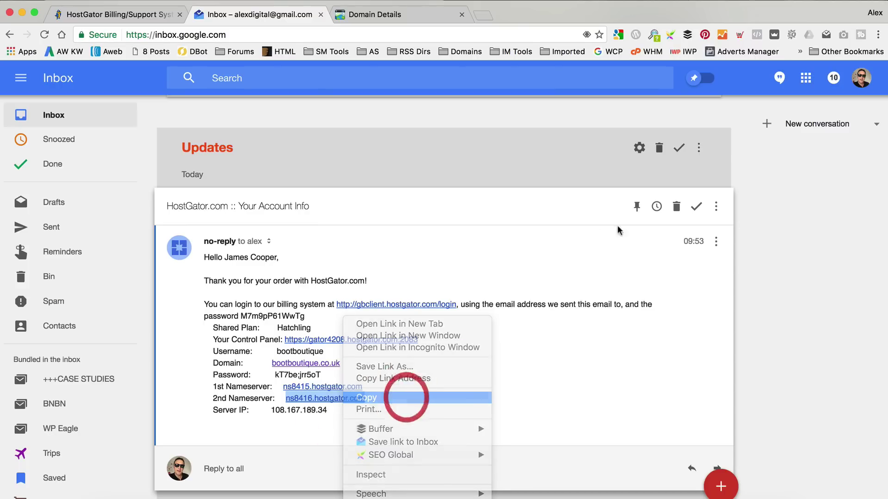
click(392, 17)
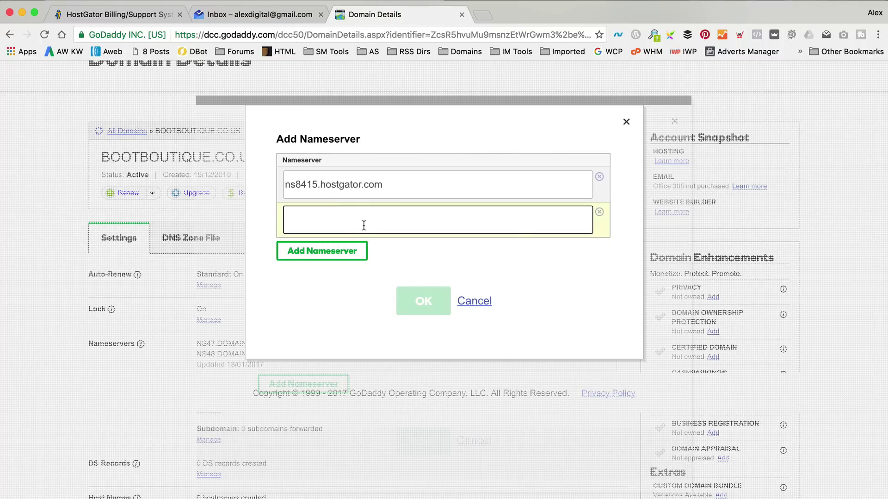
right_click(363, 222)
click(437, 286)
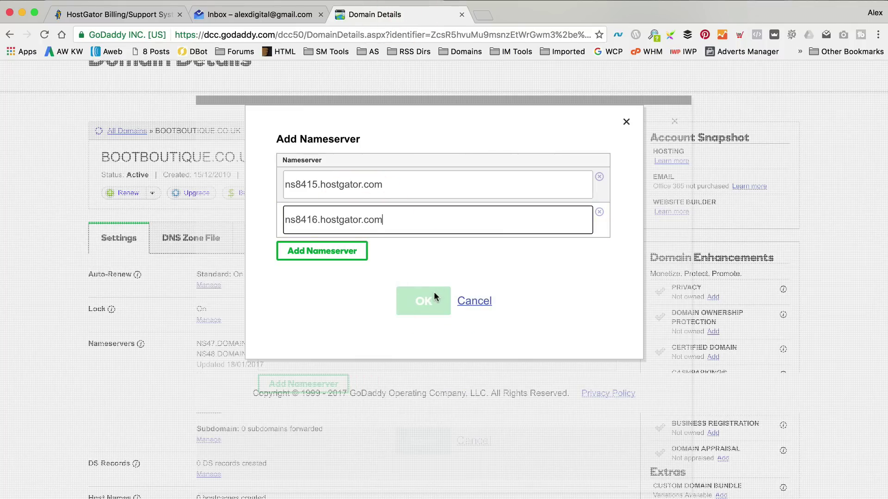
click(405, 259)
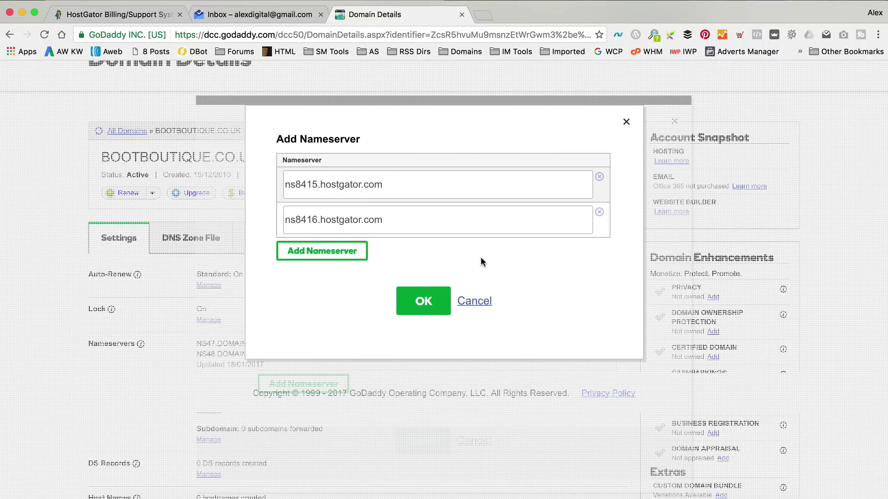
click(426, 302)
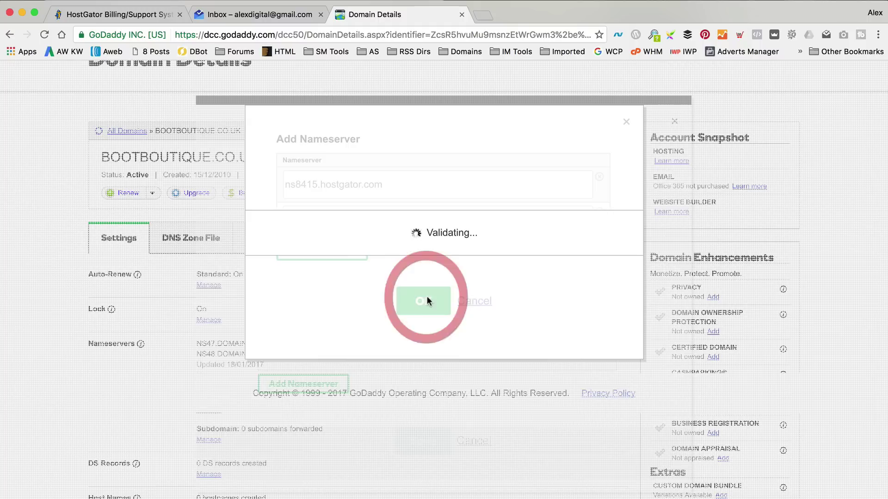
click(423, 419)
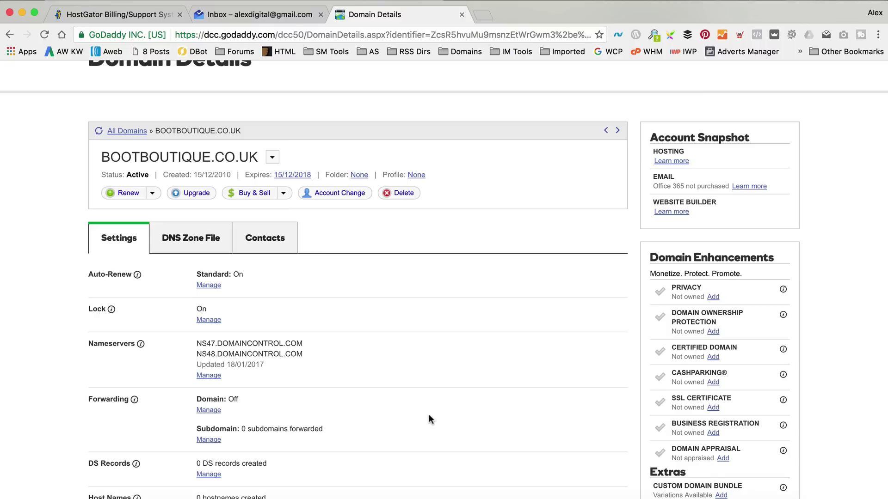
Close the GoDaddy tab, open the cPanel login link, and copy the account username from the email.
click(461, 14)
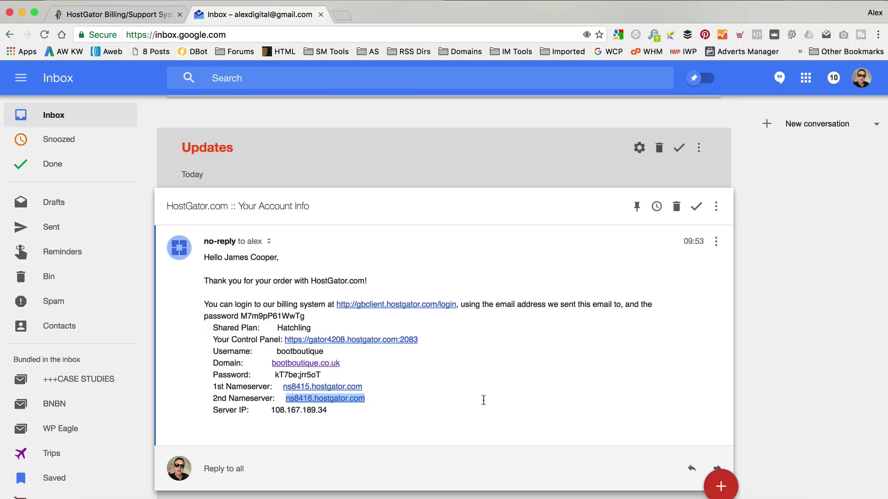
scroll(483, 397, up, 1)
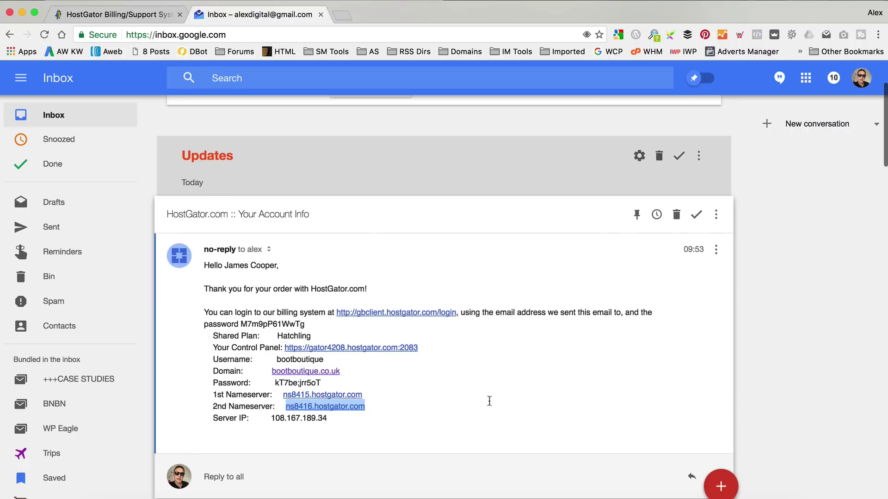
click(384, 348)
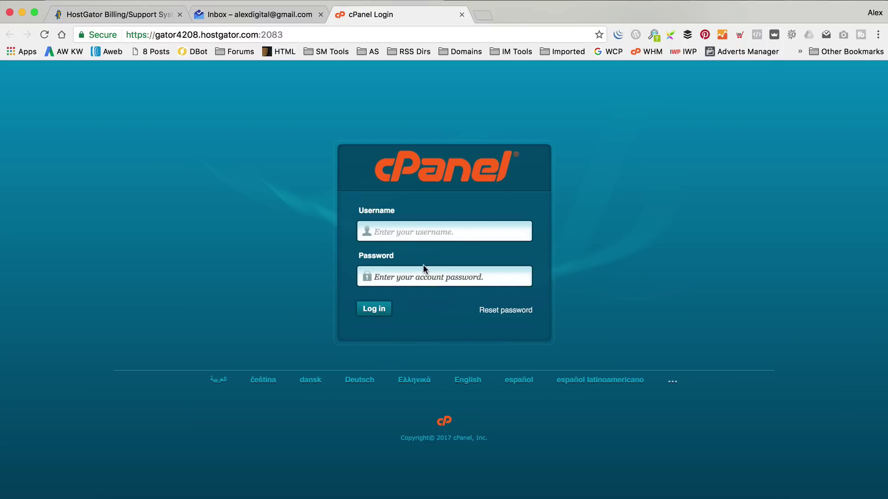
click(240, 13)
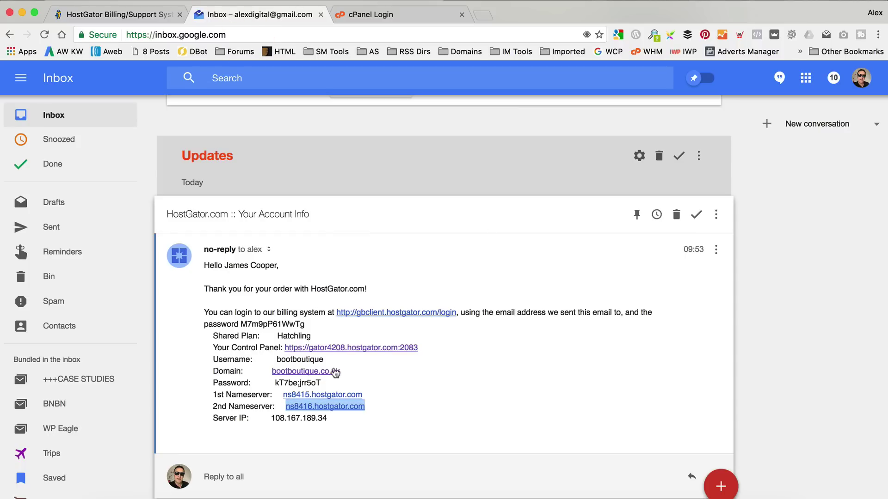
drag(325, 359, 277, 359)
right_click(292, 358)
click(316, 365)
Paste the username into cPanel's login, clear the autofilled password, and select the email's password.
click(398, 14)
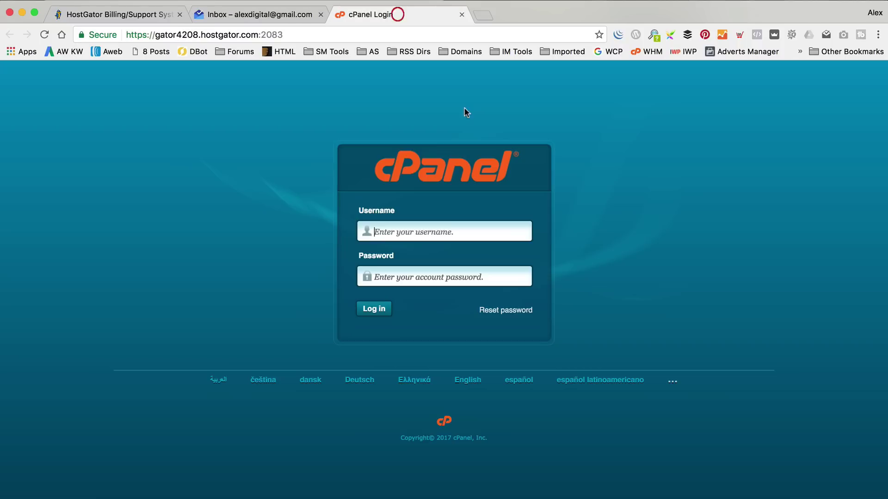
right_click(436, 234)
click(472, 210)
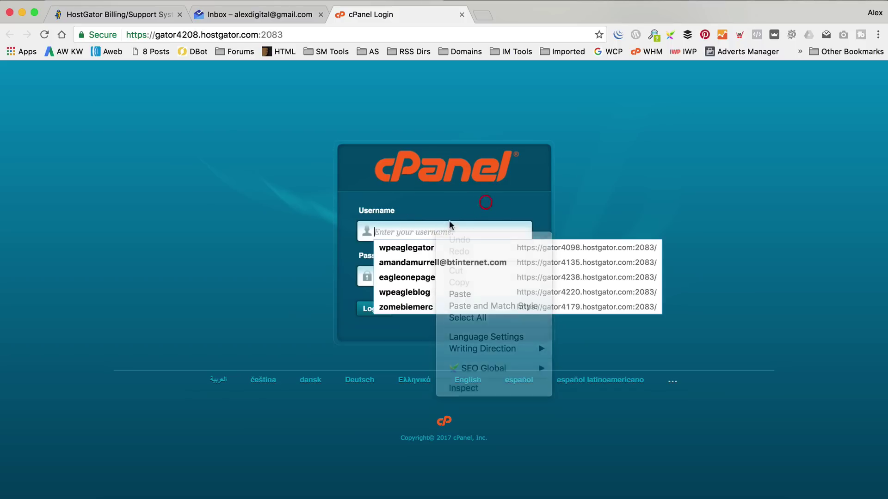
right_click(425, 229)
click(461, 290)
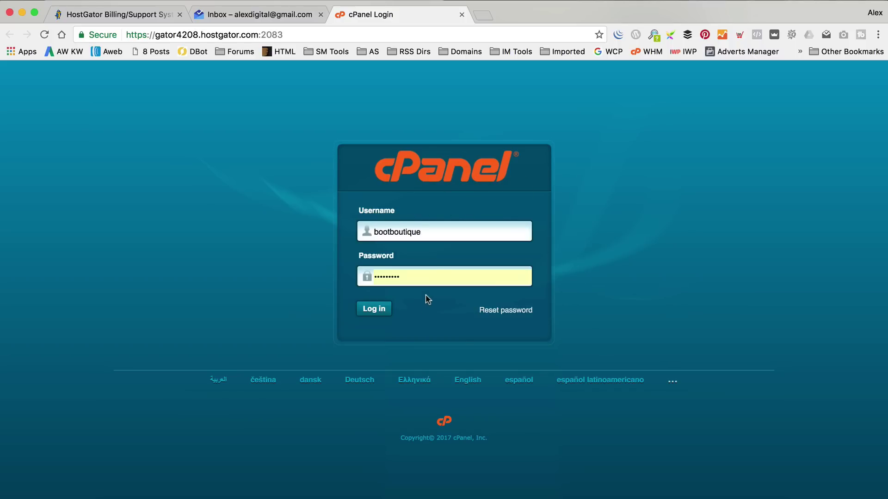
drag(406, 277, 298, 276)
key(BackSpace)
click(436, 232)
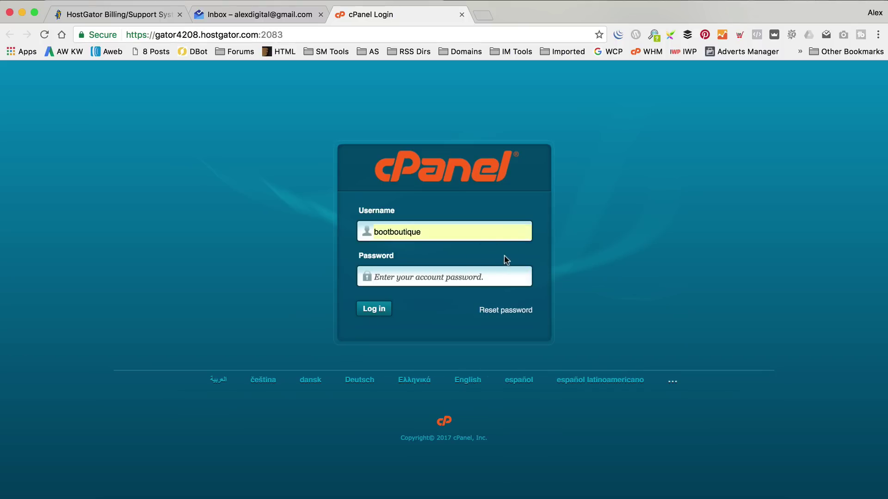
click(269, 15)
drag(325, 383, 275, 383)
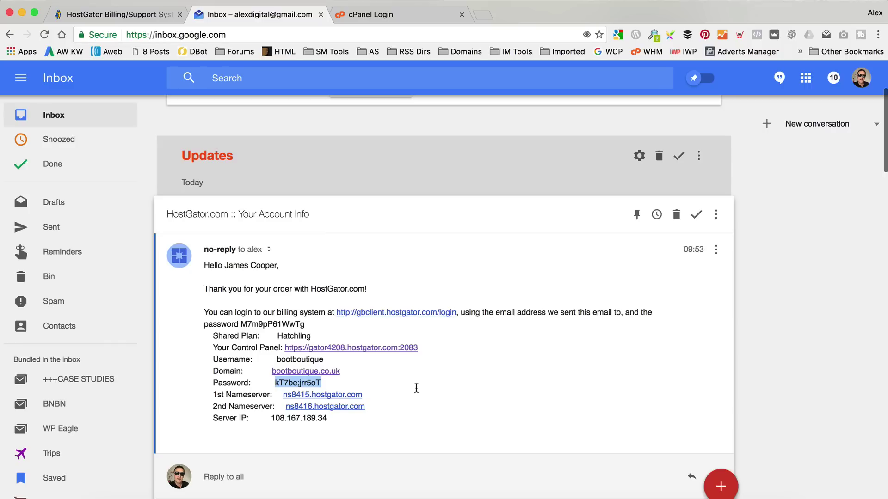
Select the full control panel password in the HostGator account email.
click(336, 384)
drag(340, 383, 271, 382)
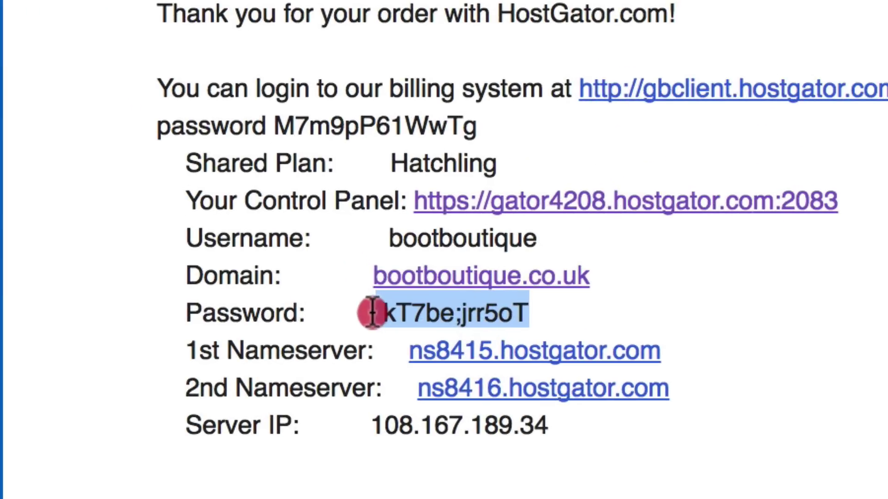
drag(372, 313, 375, 319)
drag(540, 312, 386, 317)
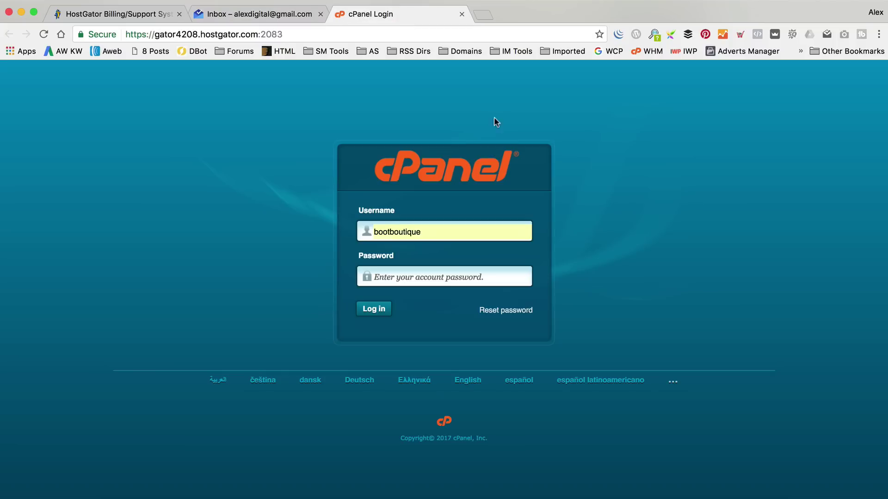
Log in to cPanel with the pasted password, dismiss the SSL popup, and open Password & Security.
click(432, 273)
key(super+v)
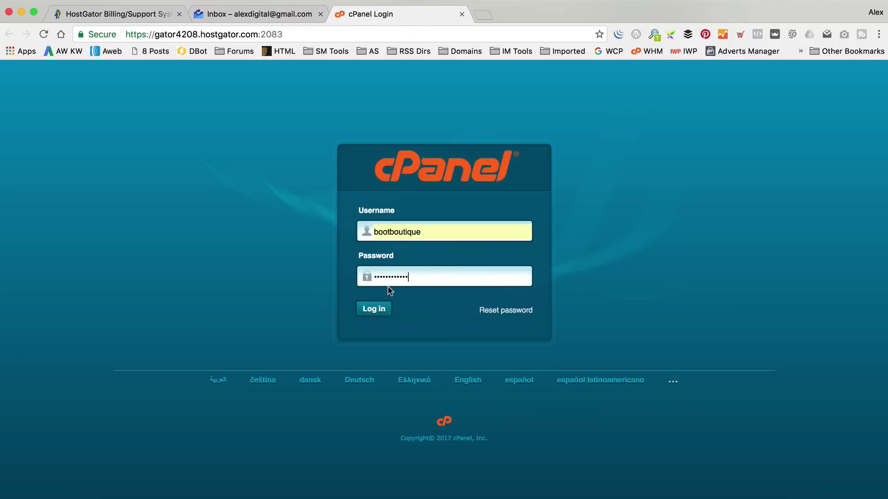
click(374, 310)
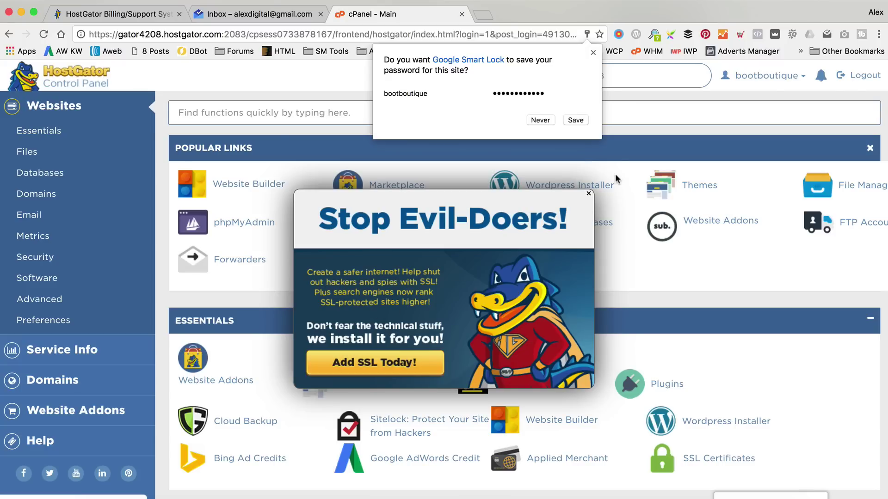
click(588, 196)
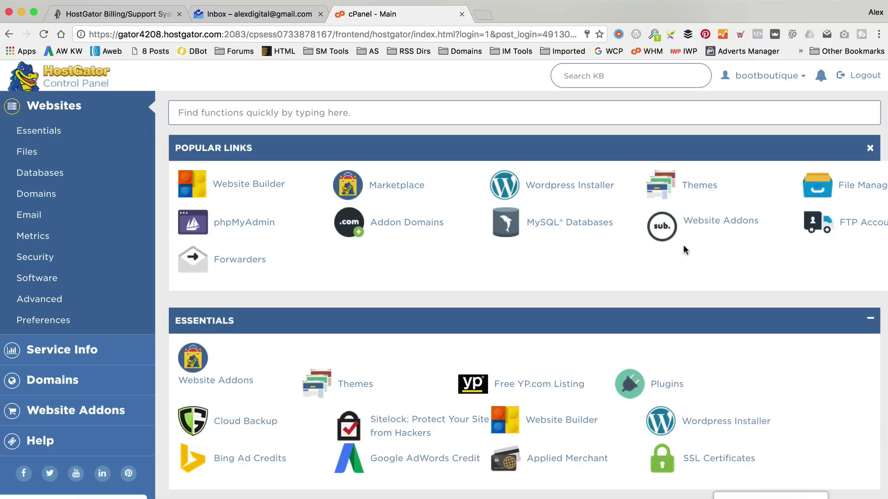
click(792, 78)
click(776, 108)
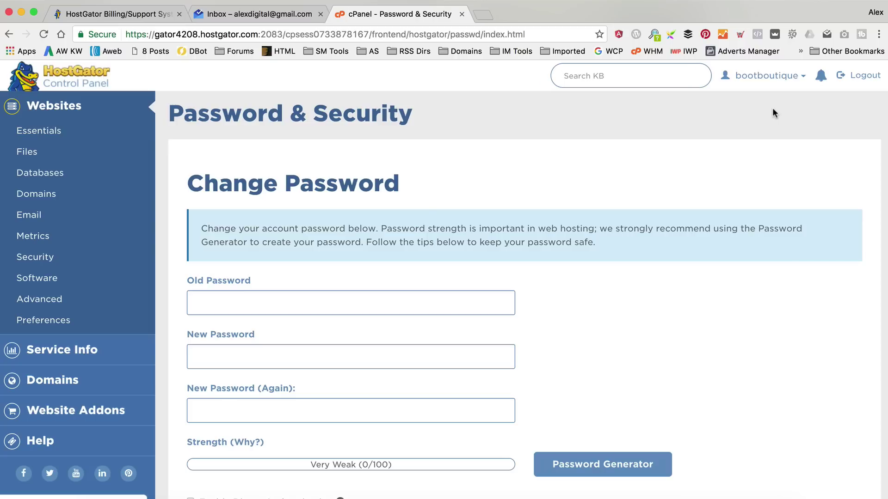
Change the cPanel password: paste the old password, enter a new one, and submit.
click(358, 305)
right_click(358, 305)
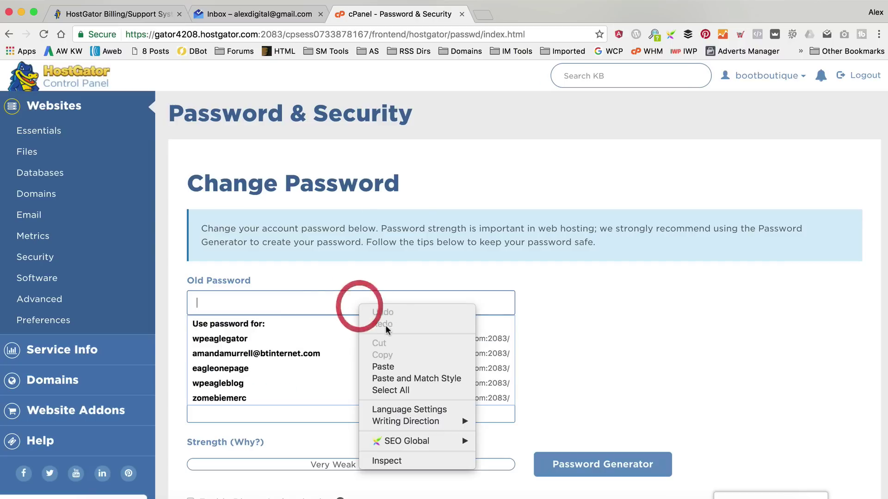
click(376, 367)
click(595, 321)
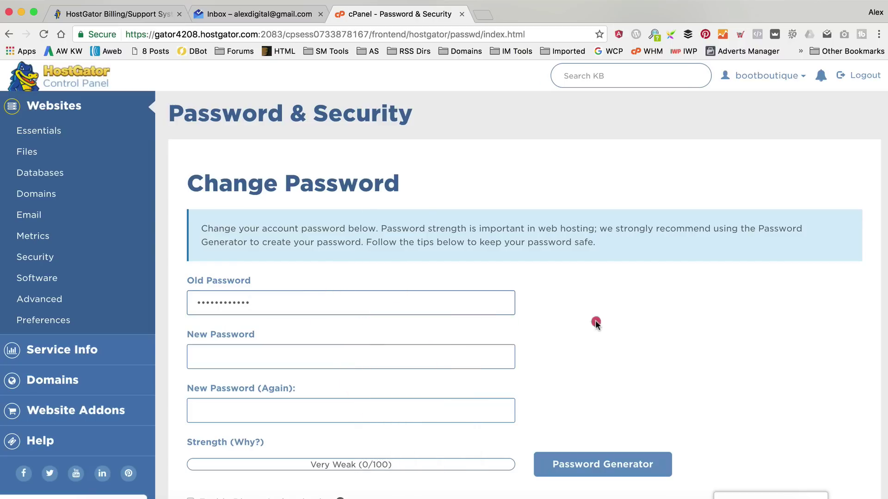
click(331, 361)
scroll(546, 293, down, 1)
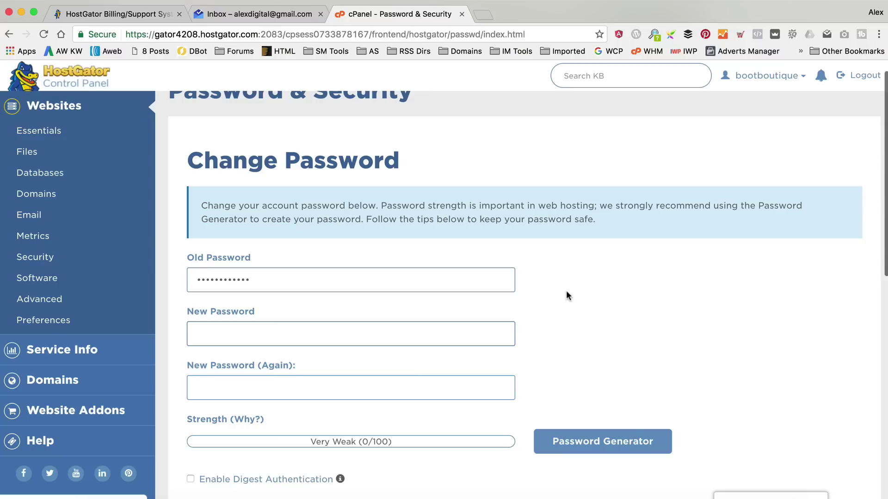
text(abcdefg)
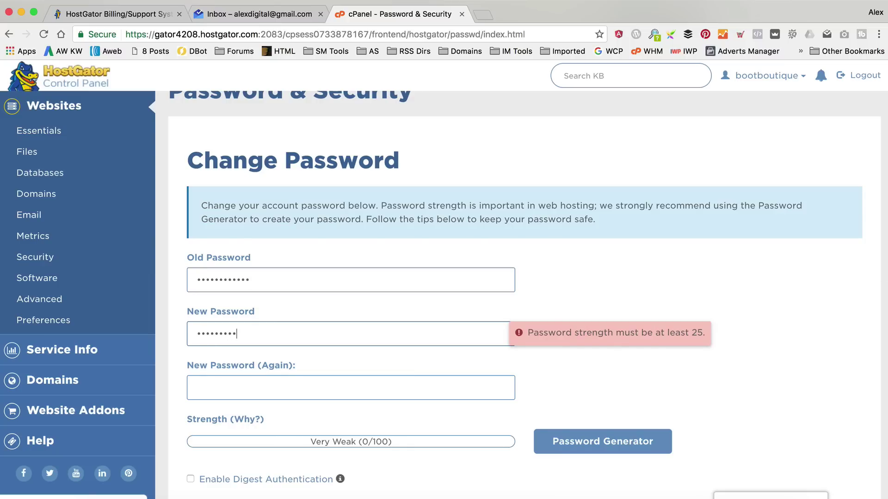
text(abcdefghi)
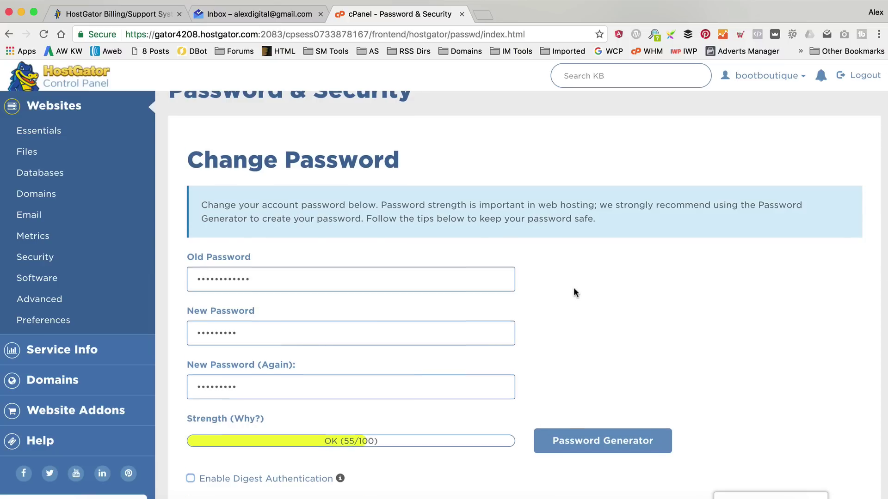
scroll(575, 291, down, 2)
scroll(615, 378, down, 3)
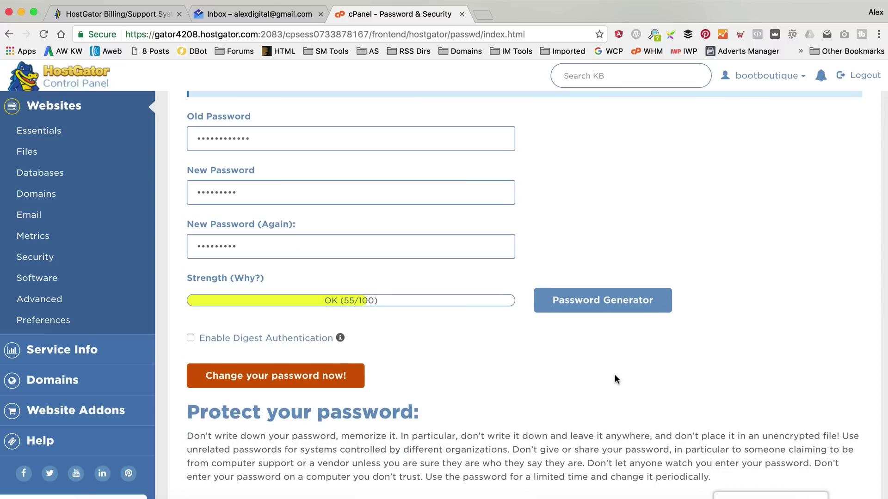
click(325, 386)
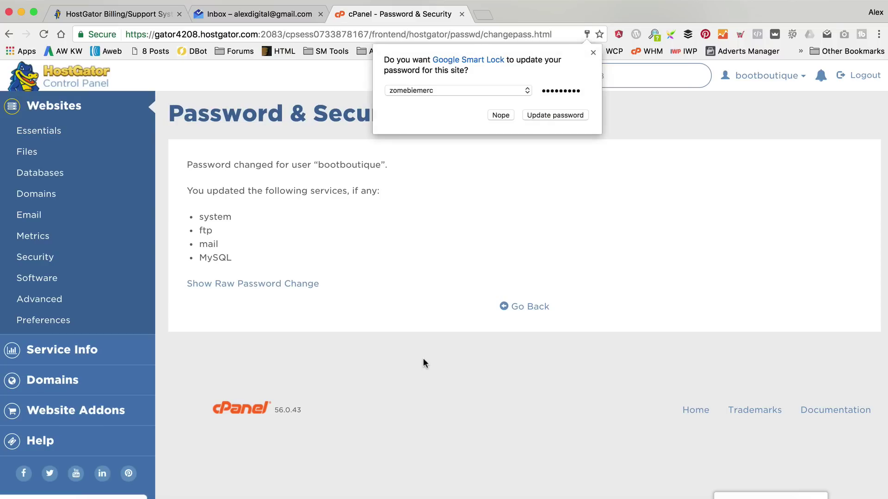
click(593, 52)
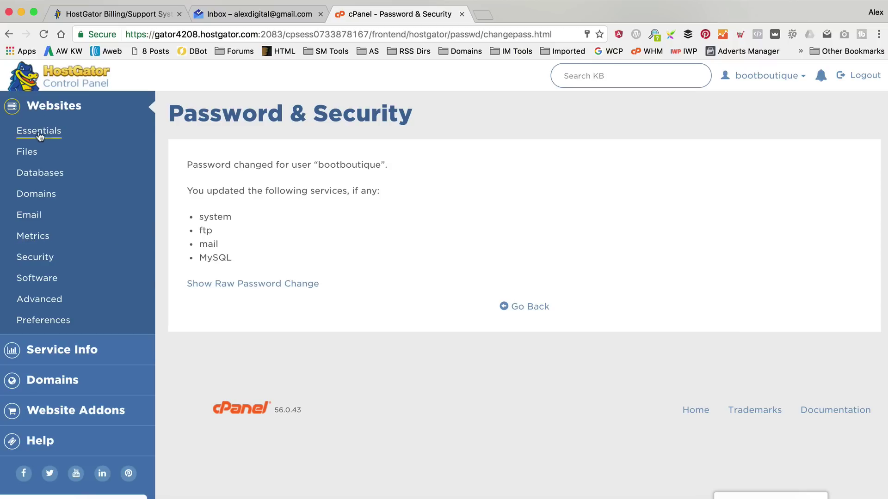
Open the WordPress Installer from cPanel home and choose bootboutique.co.uk as the domain.
click(52, 108)
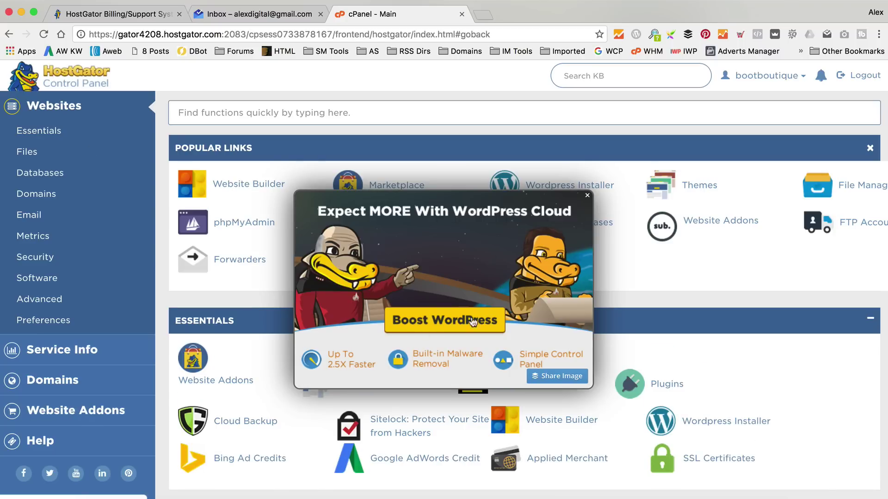
click(586, 196)
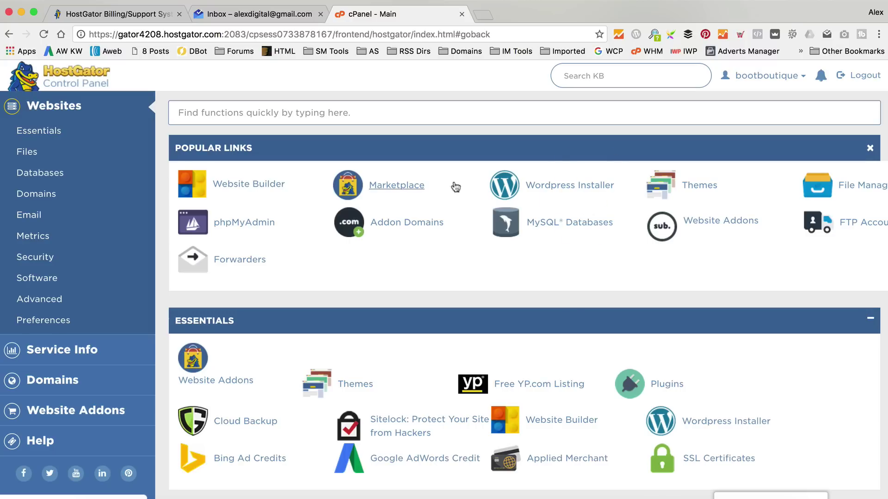
click(573, 188)
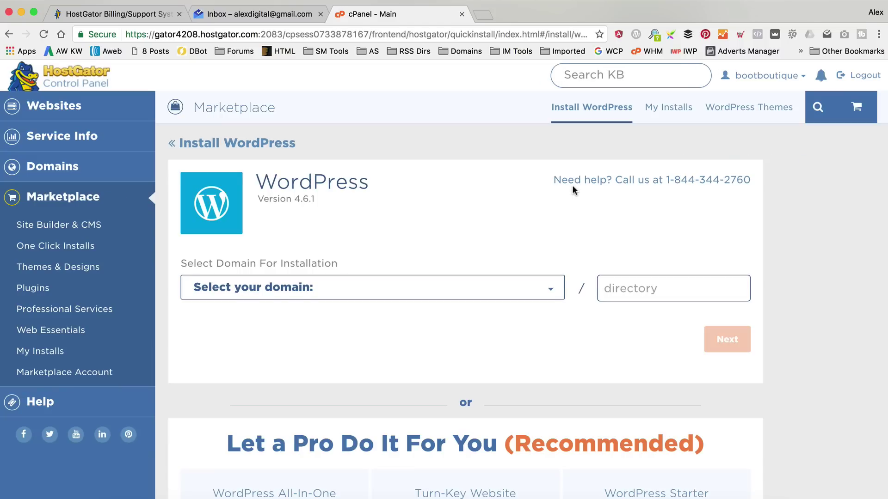
click(549, 289)
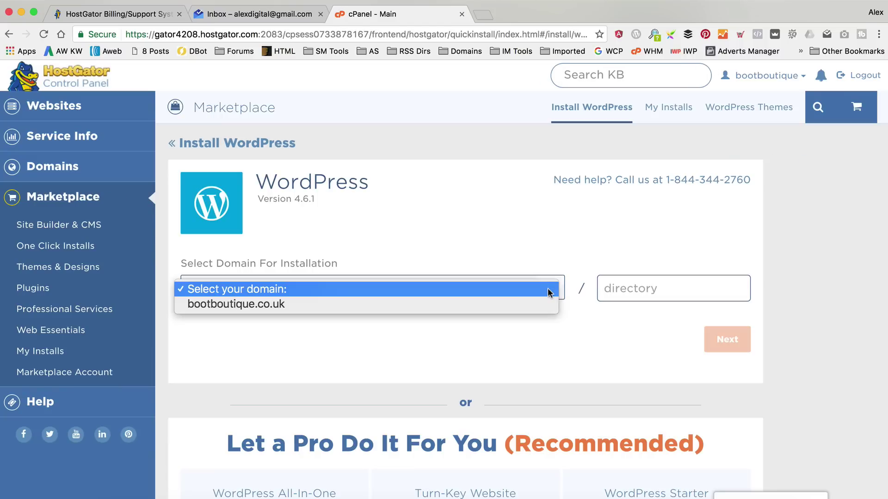
click(495, 304)
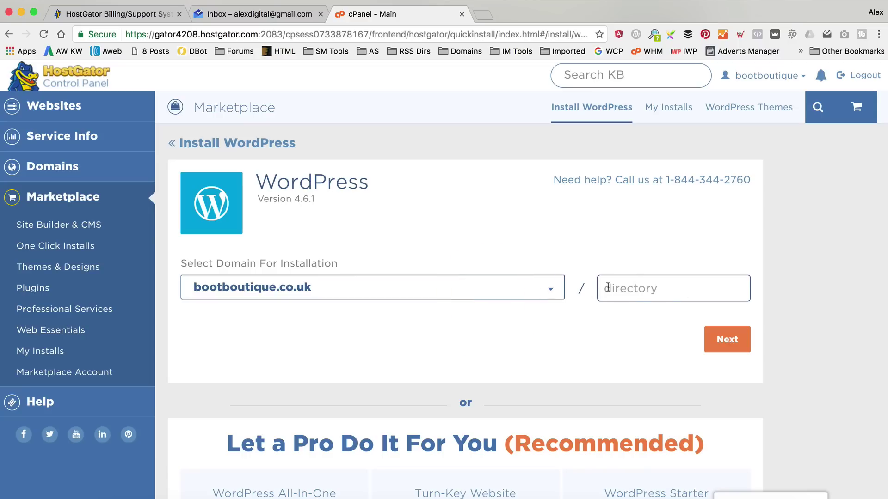
Continue to the install details and set the blog title to 'BootBoutique'.
click(728, 345)
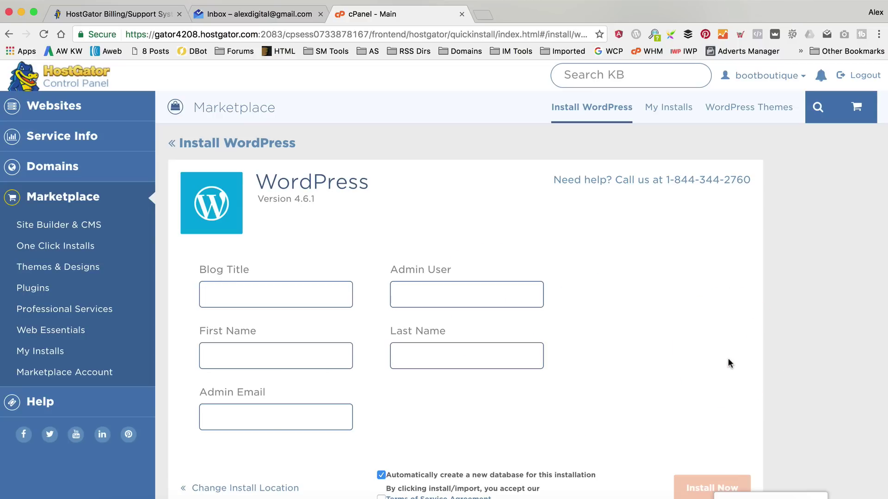
click(278, 295)
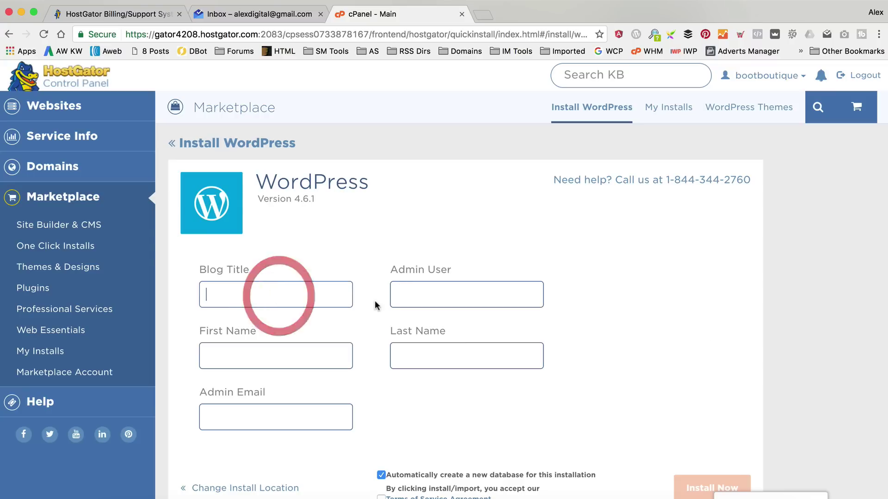
text(BootB)
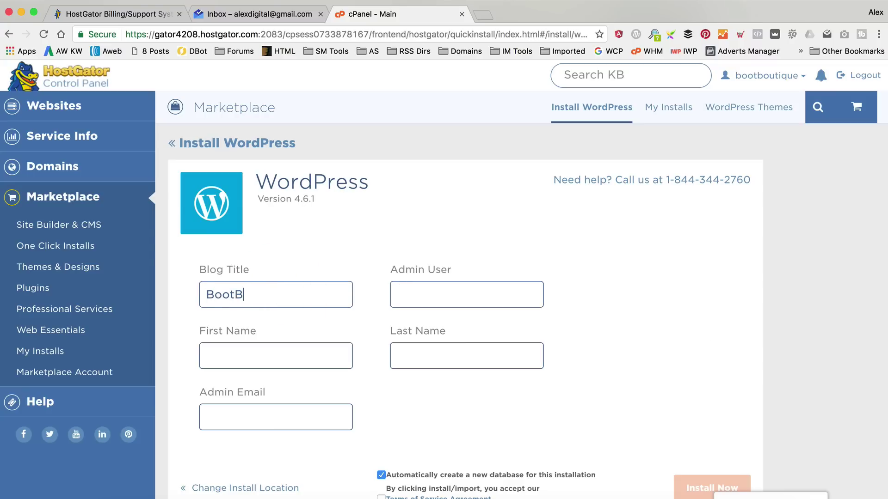
text(outqiue)
key(BackSpace)
key(BackSpace)
key(BackSpace)
key(BackSpace)
text(ique)
Fill in the admin user, name and email, accept the terms, and start the installation.
click(466, 295)
text(wpeagle)
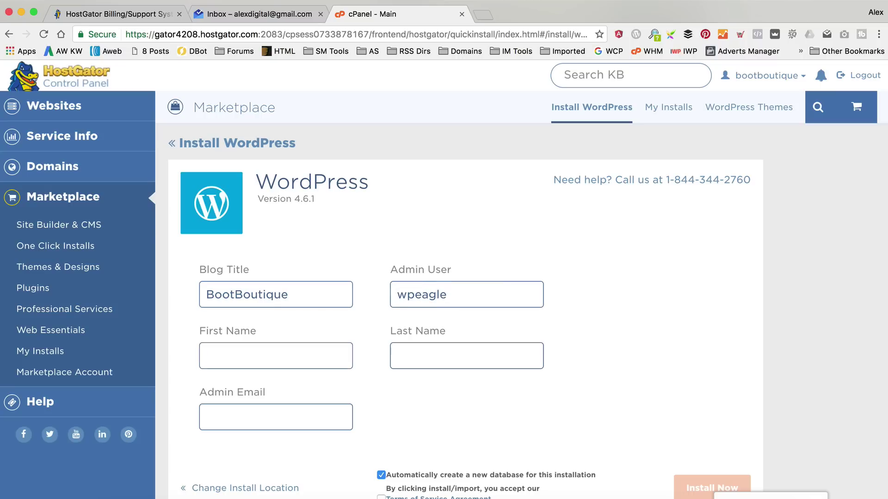
text(WordPres)
text(Eagle)
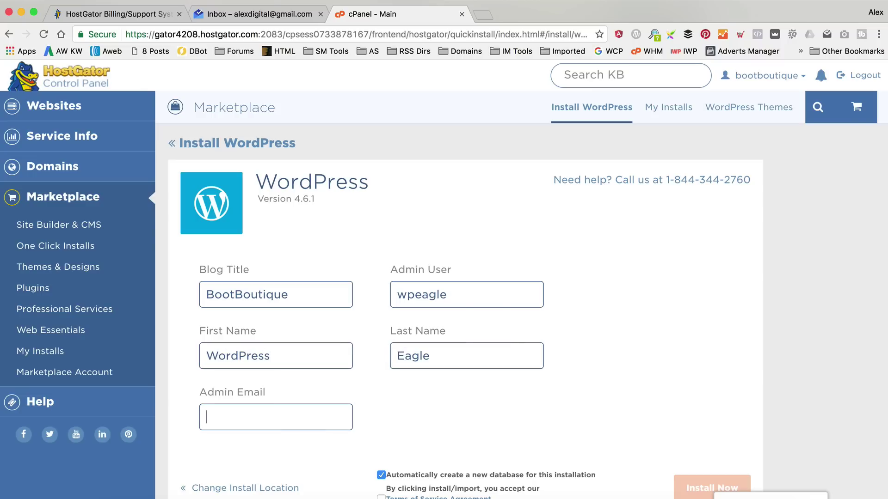
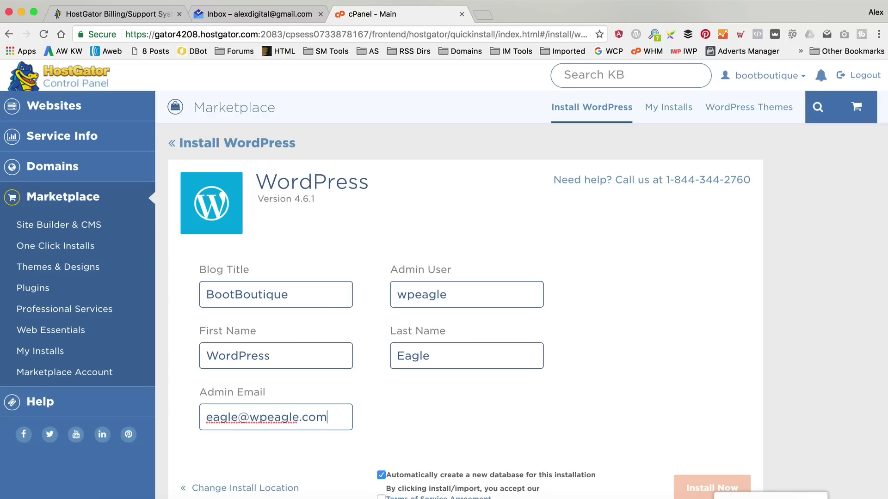
key(Tab)
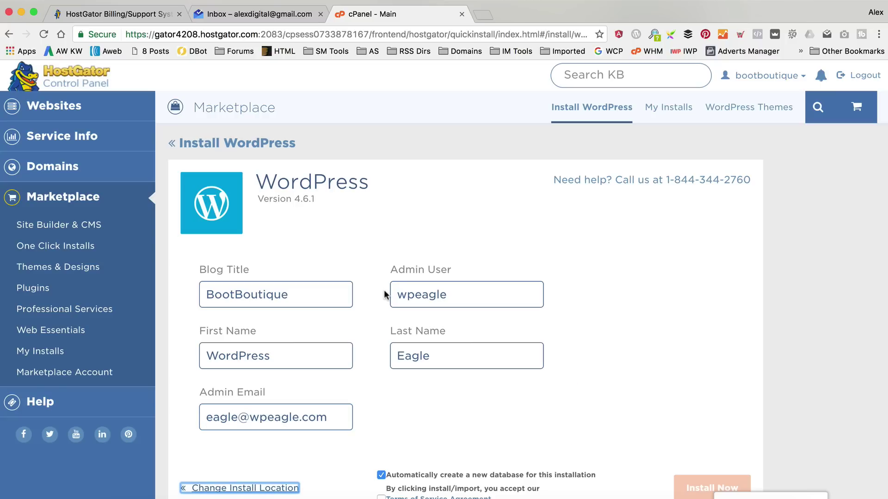
scroll(401, 296, down, 3)
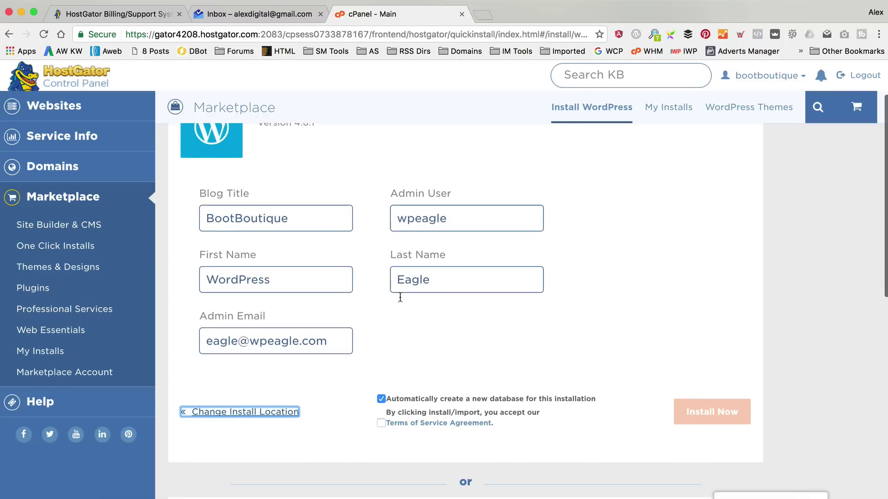
click(381, 423)
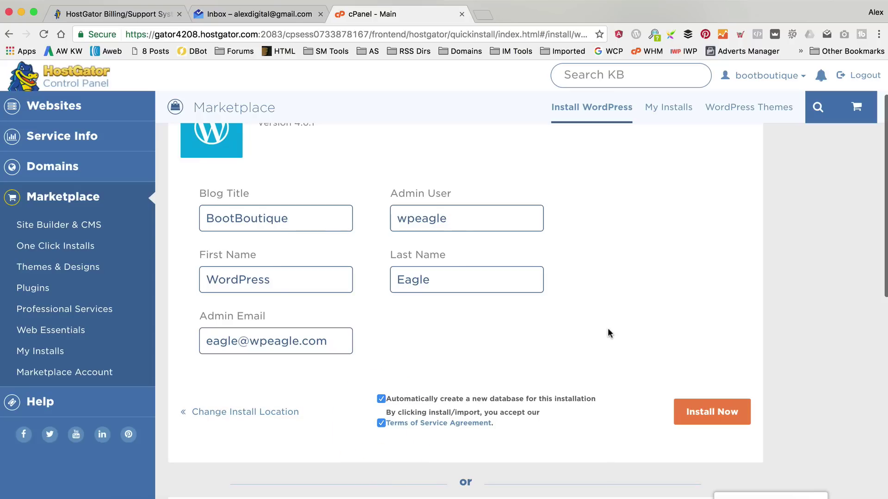
click(705, 411)
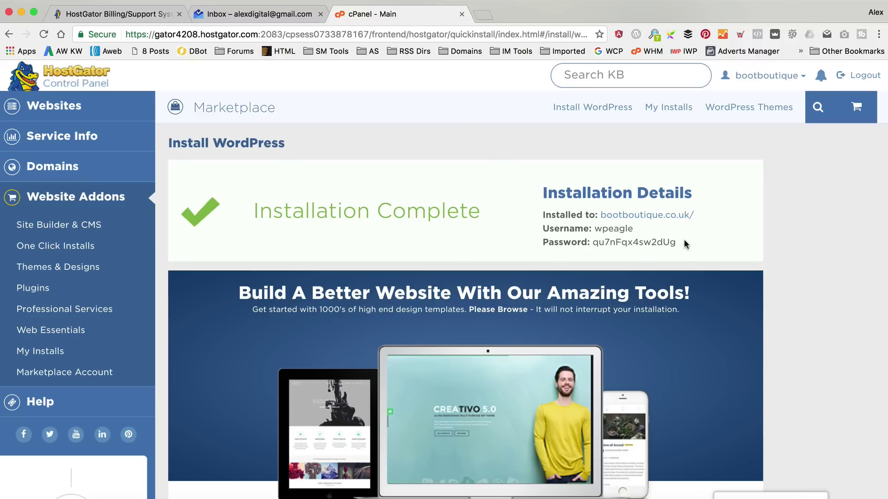
Copy the generated admin password and open the new bootboutique.co.uk site.
drag(670, 242, 596, 245)
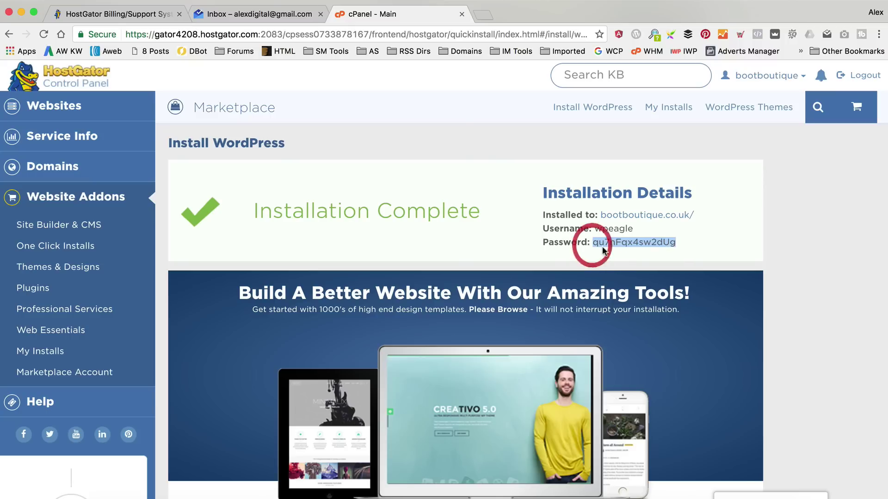
right_click(604, 245)
click(634, 270)
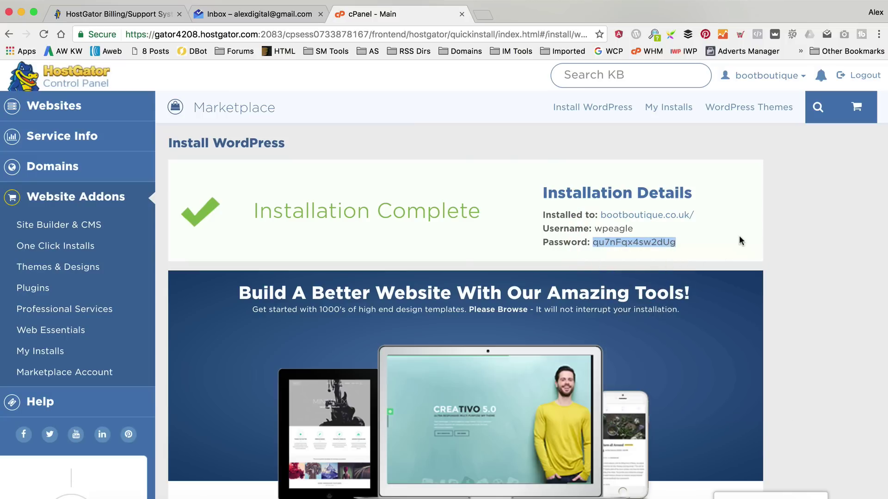
click(728, 239)
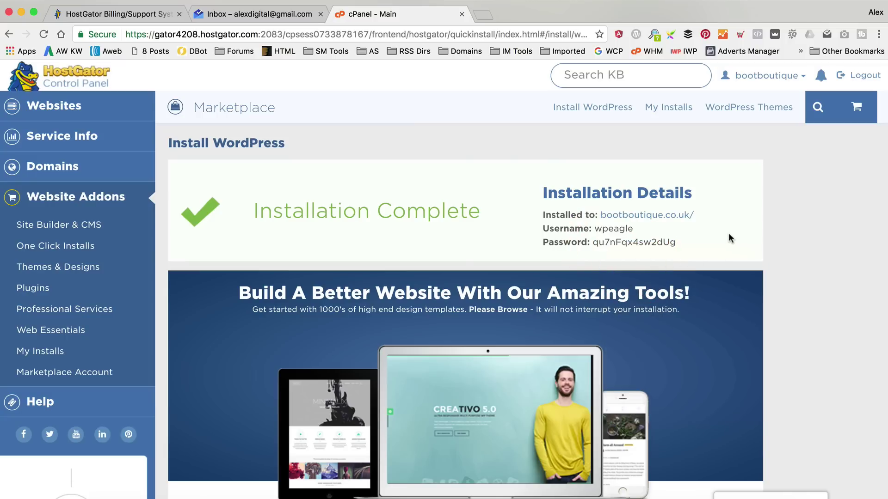
click(653, 222)
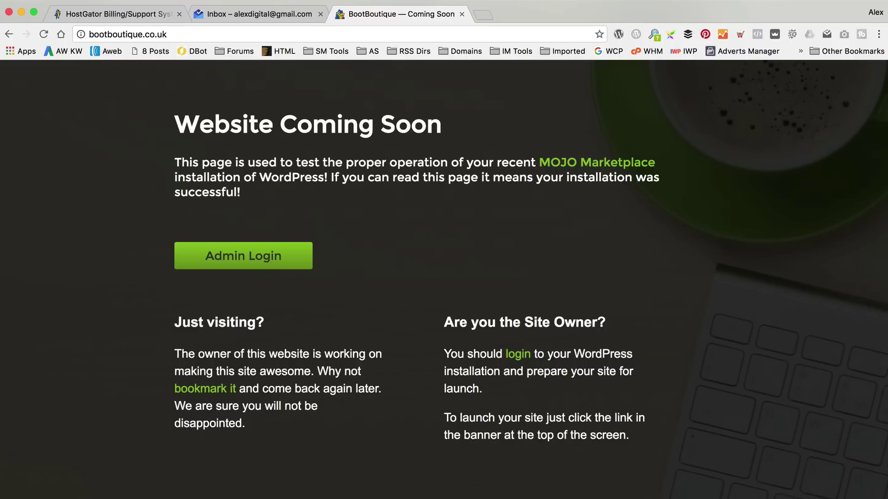
Log in to BootBoutique's WordPress admin, save the login, and open Edit My Profile.
click(263, 259)
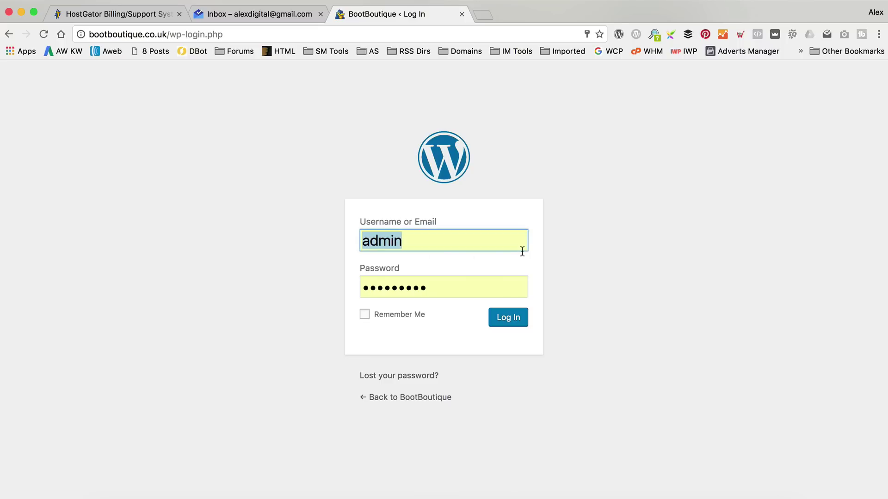
text(wpeagle)
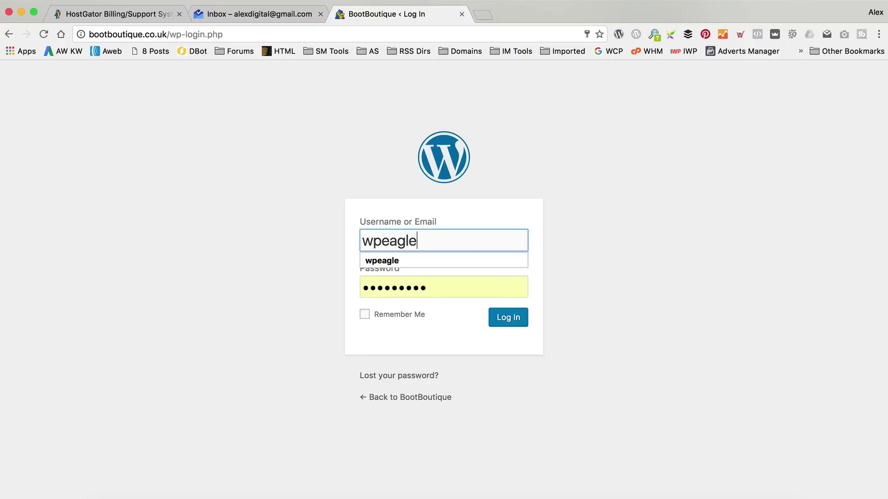
key(Tab)
key(super+v)
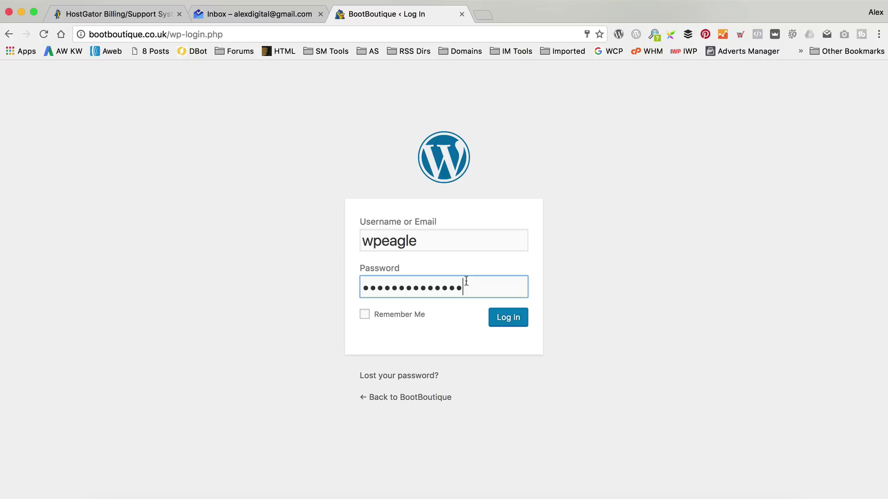
click(509, 323)
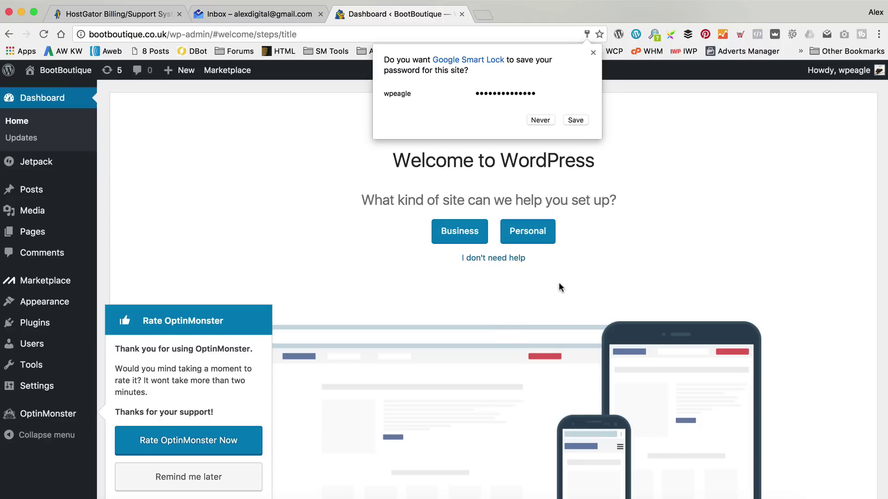
click(584, 121)
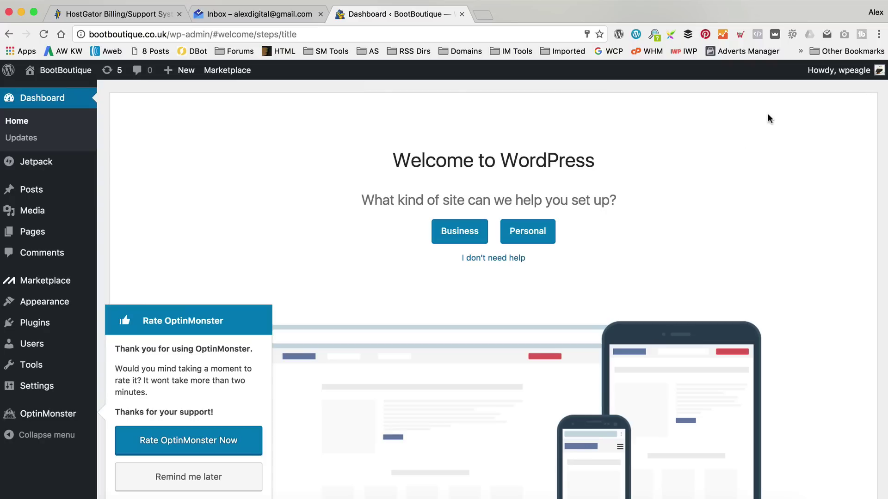
mouse_move(854, 74)
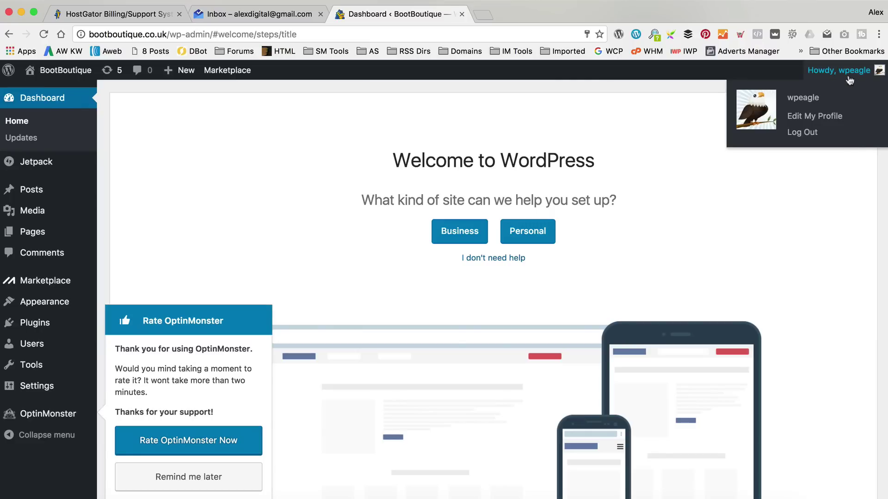
click(809, 116)
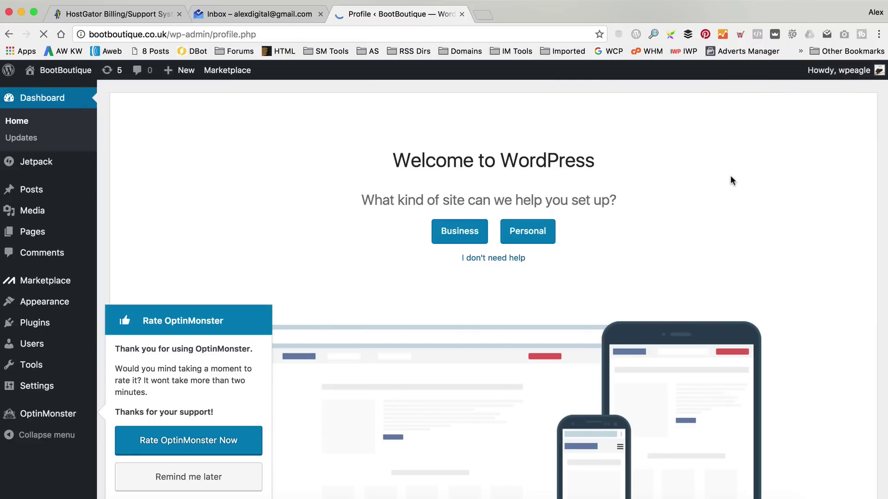
Replace the admin password with a new weak password, confirming weak use, and update the profile.
scroll(428, 159, down, 15)
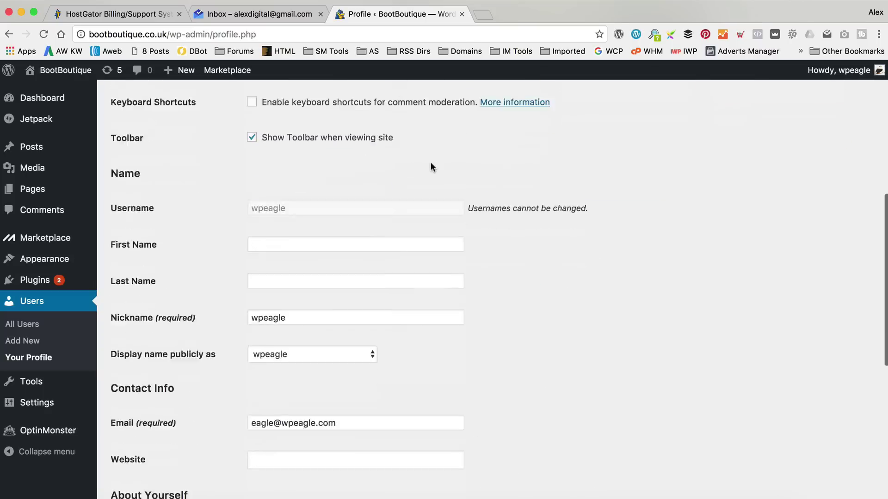
scroll(430, 172, down, 1)
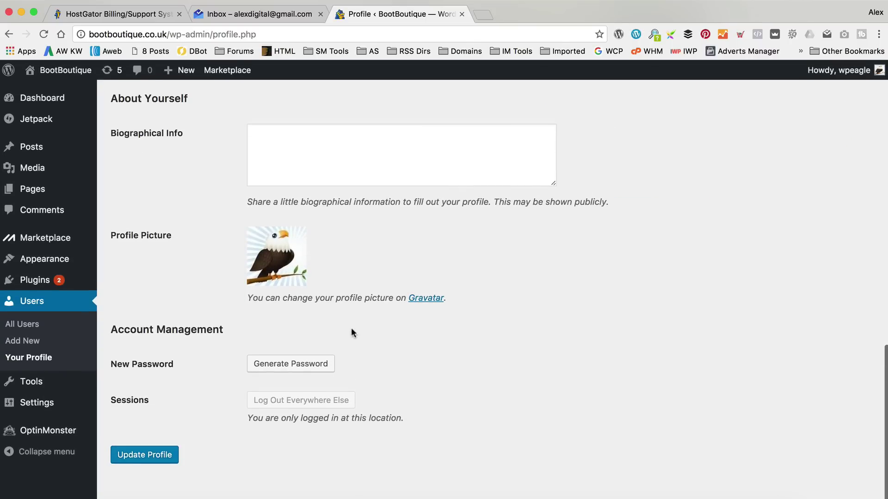
click(299, 364)
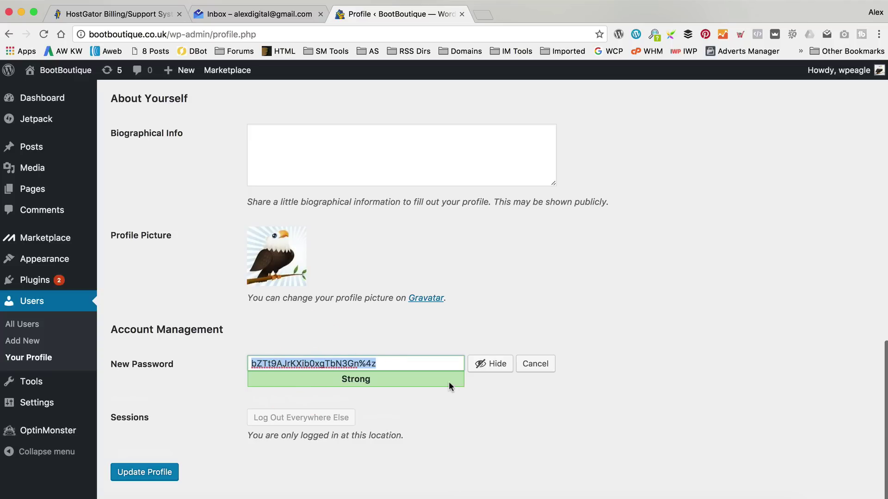
click(480, 364)
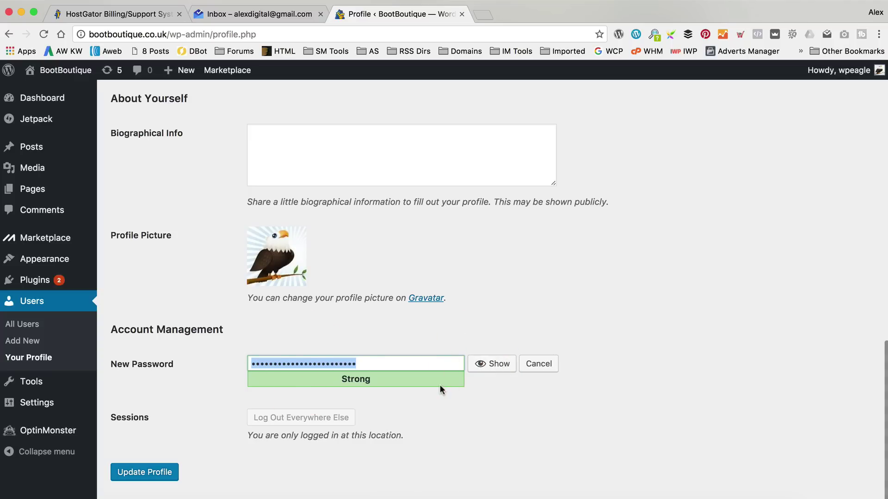
text(password1)
key(Tab)
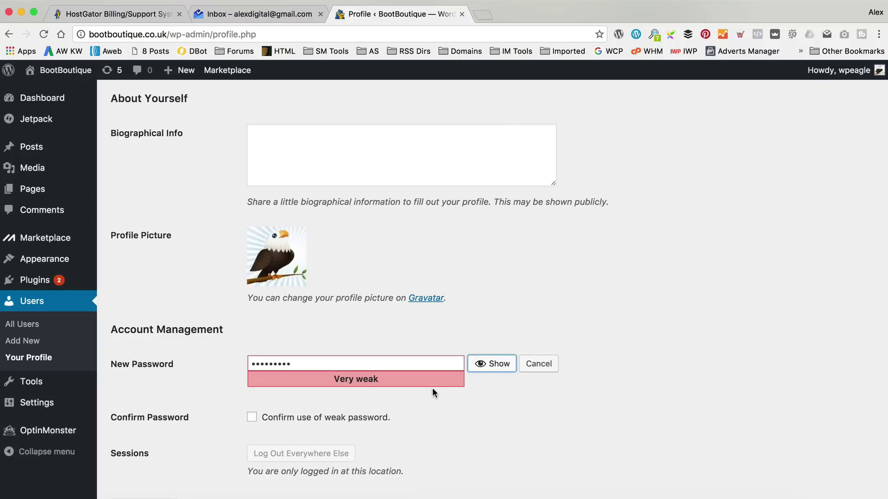
click(252, 418)
scroll(324, 407, down, 2)
click(148, 455)
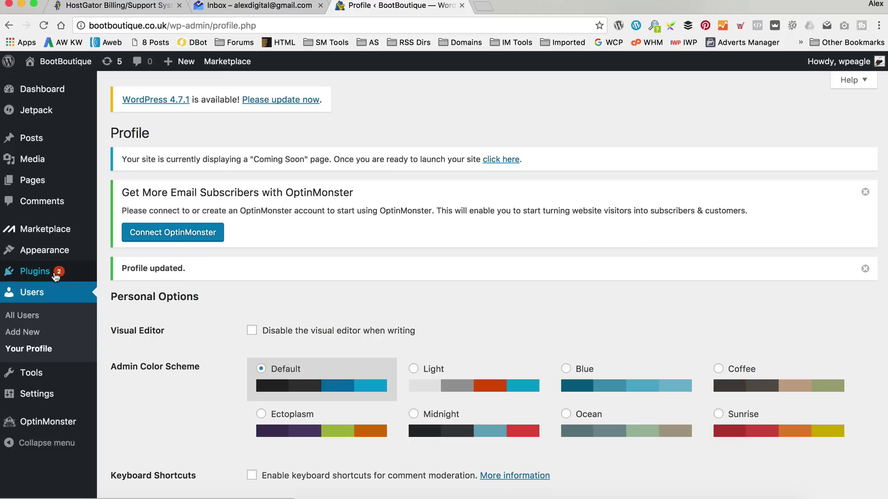
Go to Installed Plugins and deactivate the Jetpack plugin.
mouse_move(56, 277)
click(149, 273)
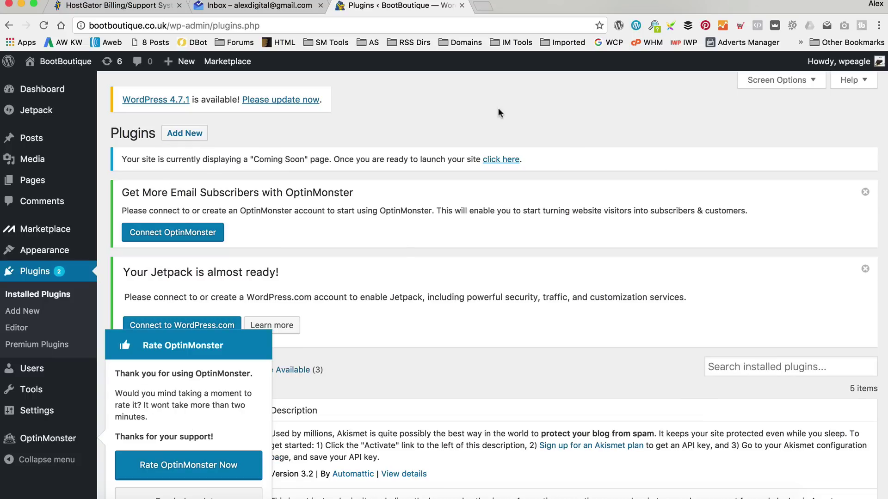
scroll(377, 204, down, 2)
scroll(317, 118, down, 2)
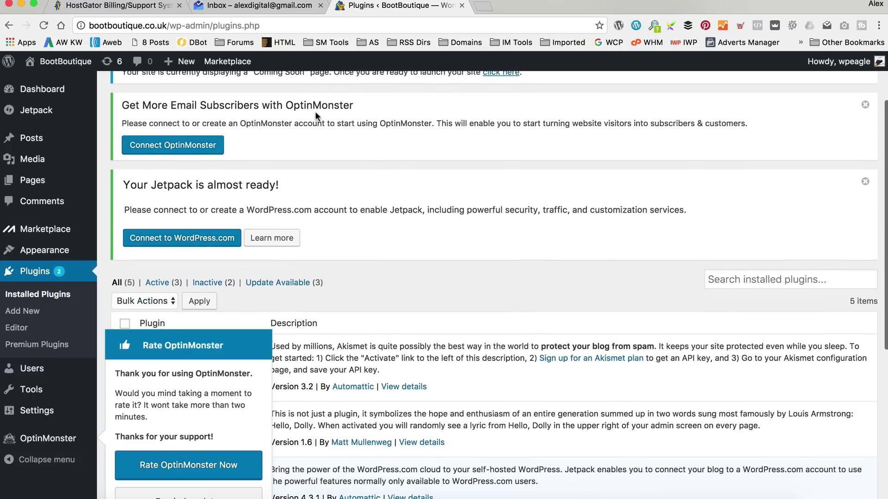
scroll(344, 187, down, 5)
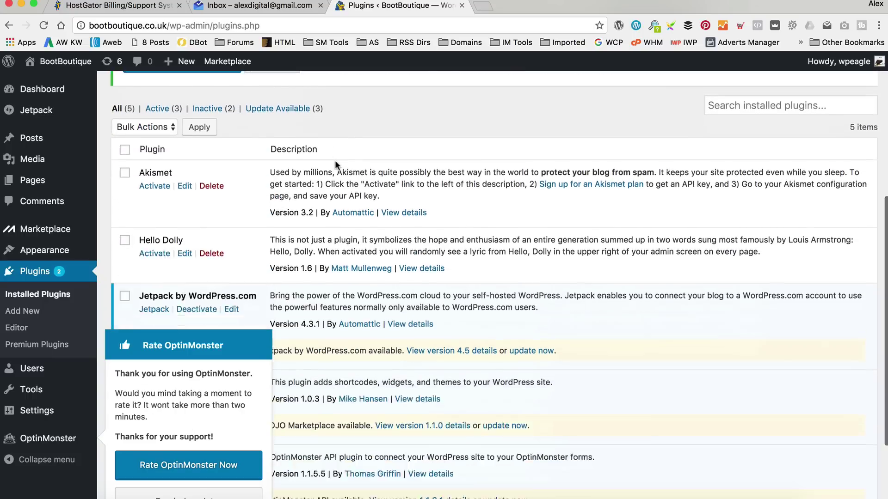
scroll(335, 165, down, 3)
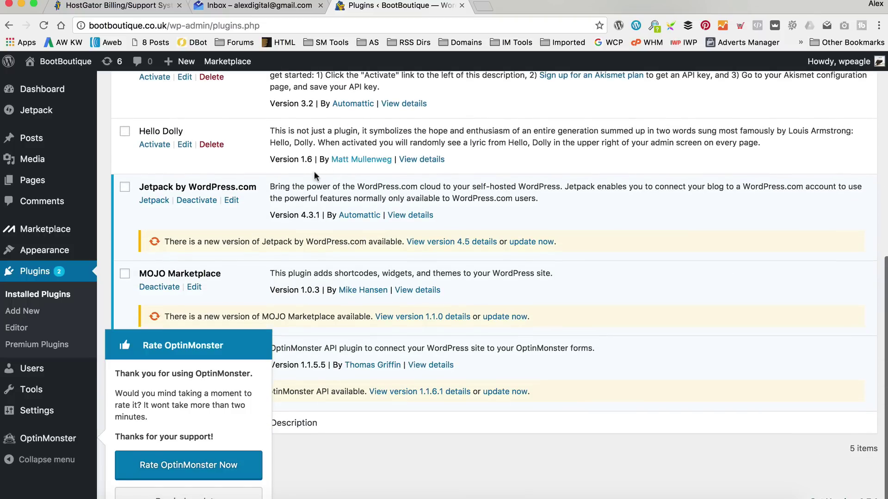
click(196, 202)
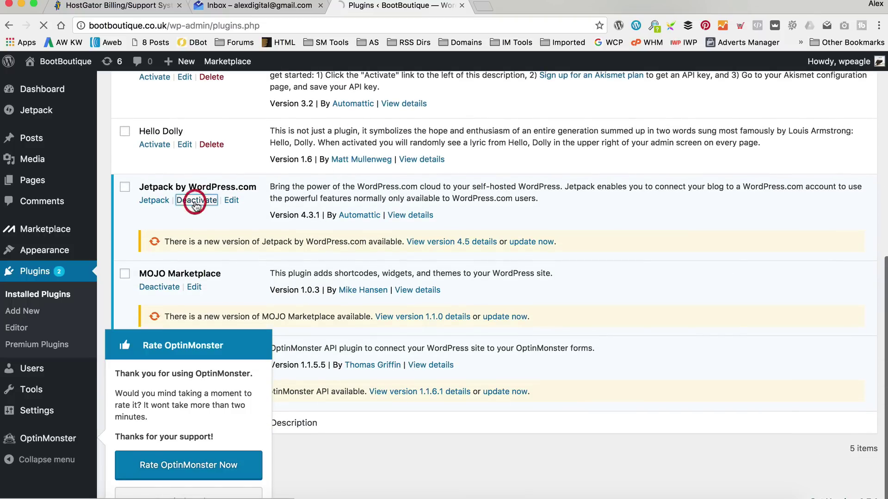
Dismiss the OptinMonster rating notice and deactivate MOJO Marketplace and OptinMonster API.
scroll(210, 195, down, 5)
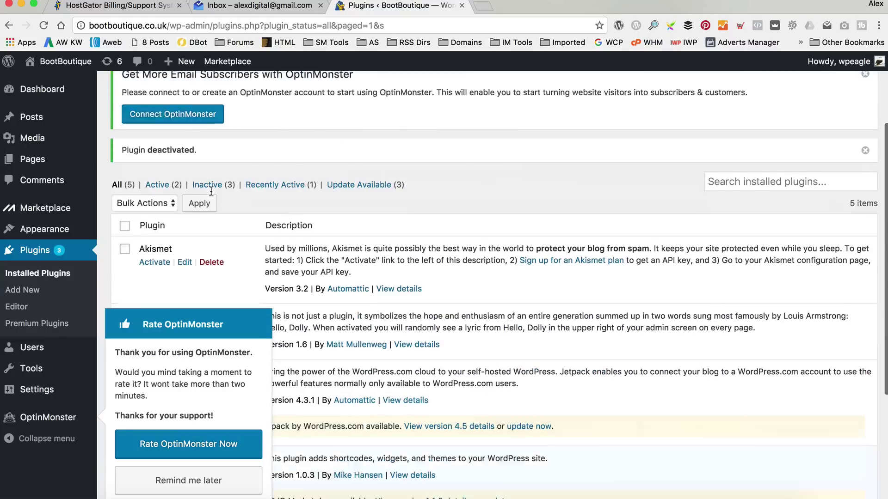
scroll(211, 194, down, 3)
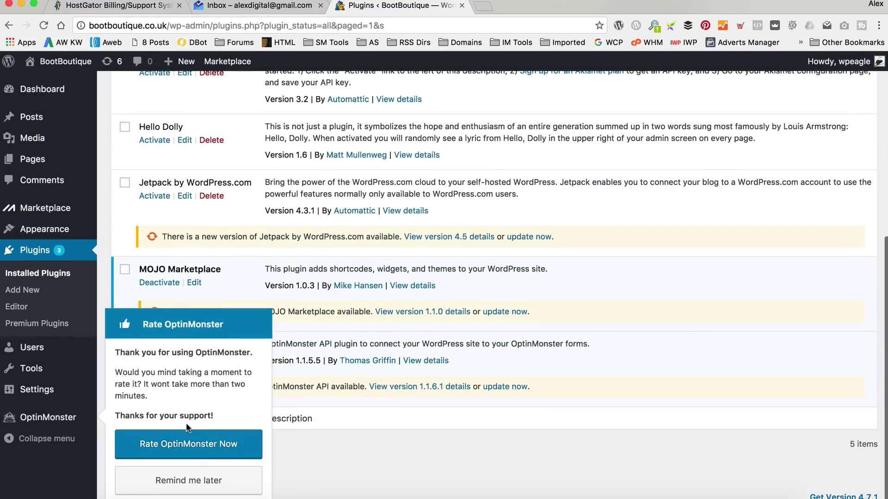
click(200, 481)
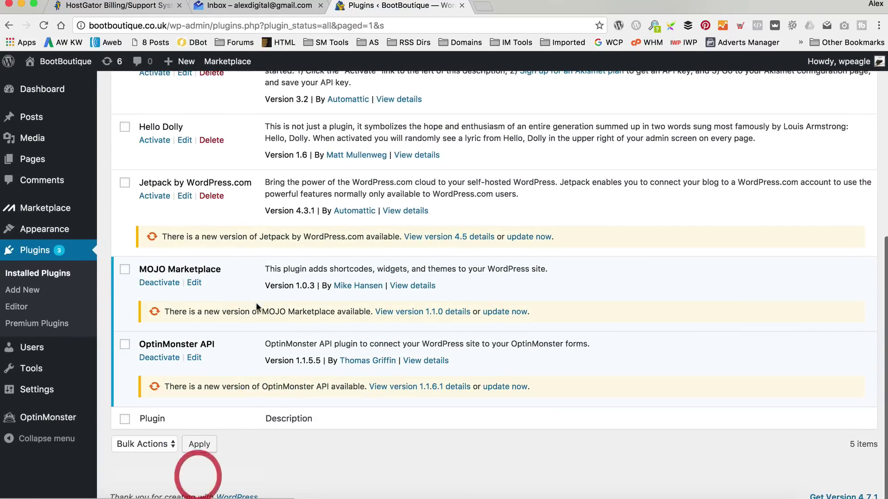
click(159, 283)
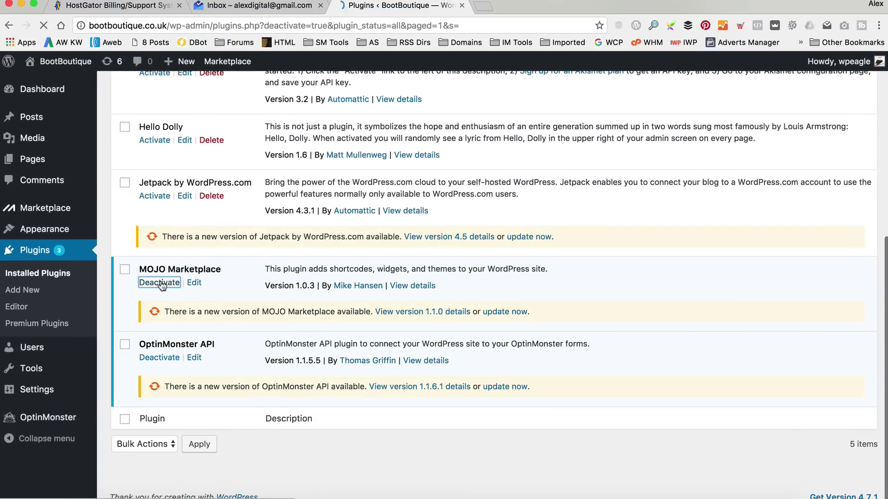
scroll(311, 217, down, 6)
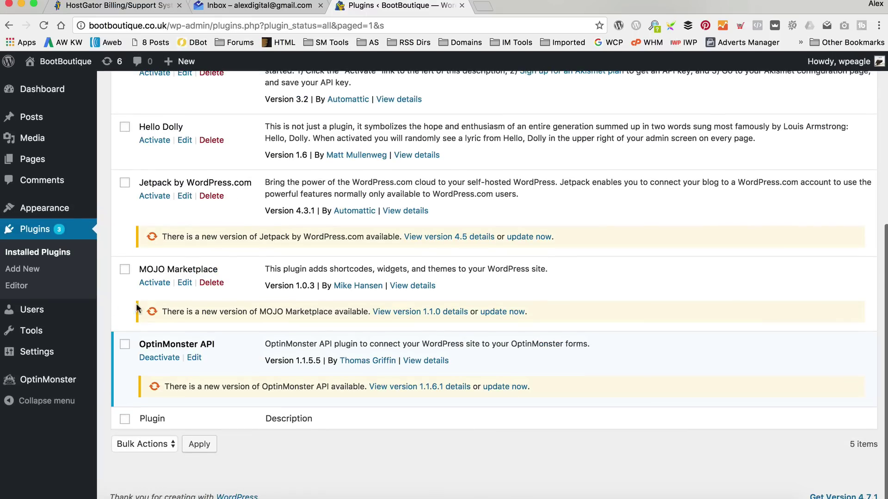
click(157, 363)
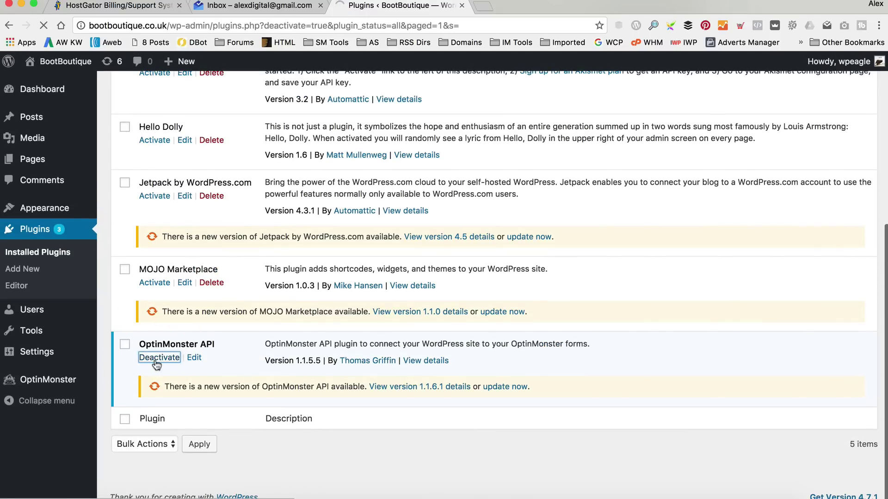
scroll(285, 309, down, 5)
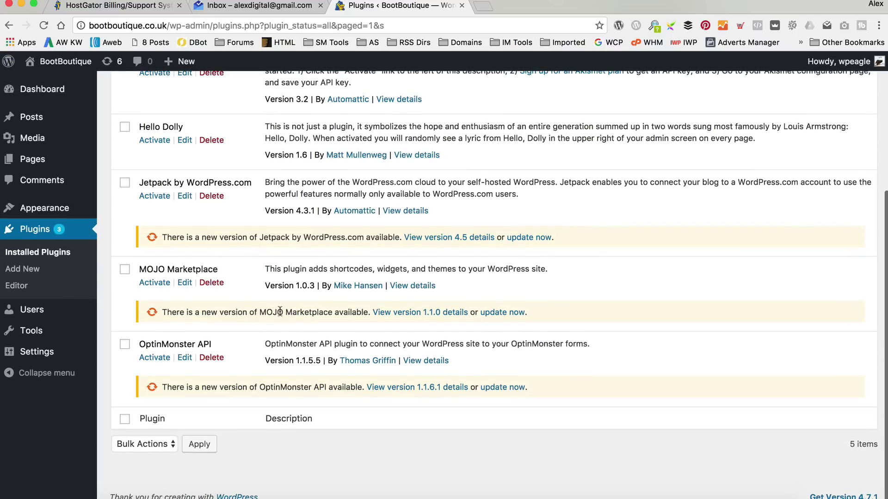
scroll(278, 310, up, 1)
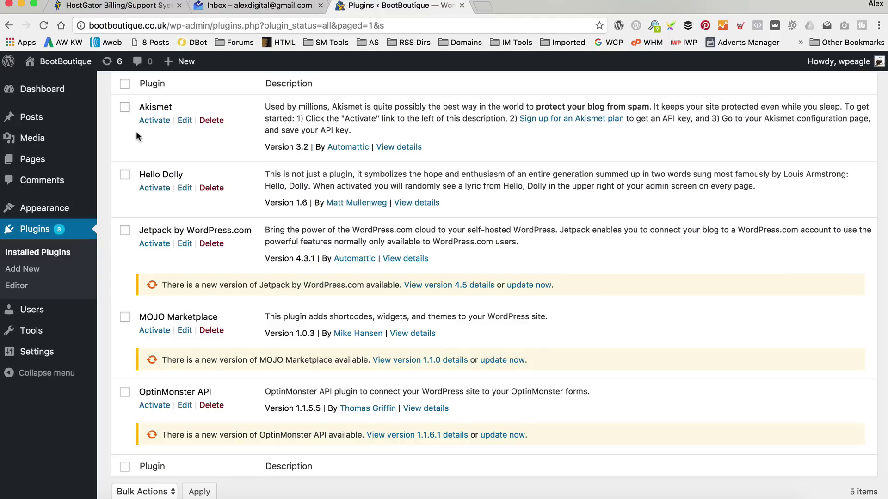
scroll(166, 133, up, 1)
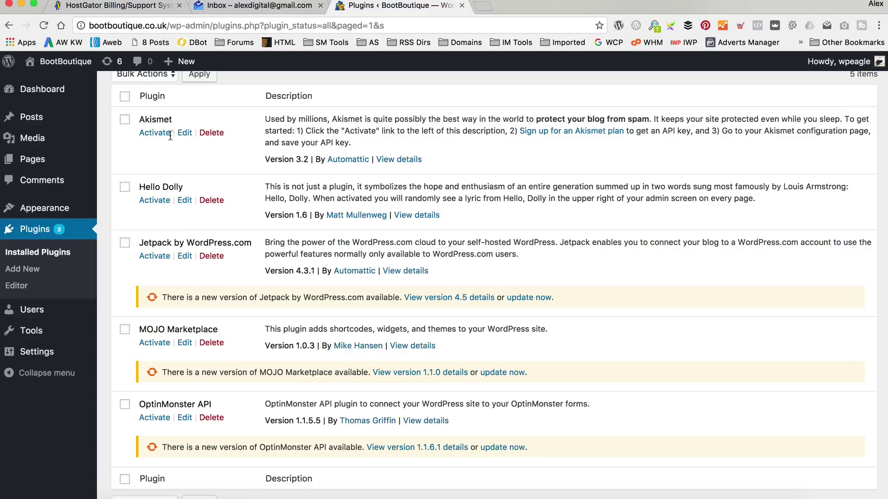
scroll(170, 136, down, 1)
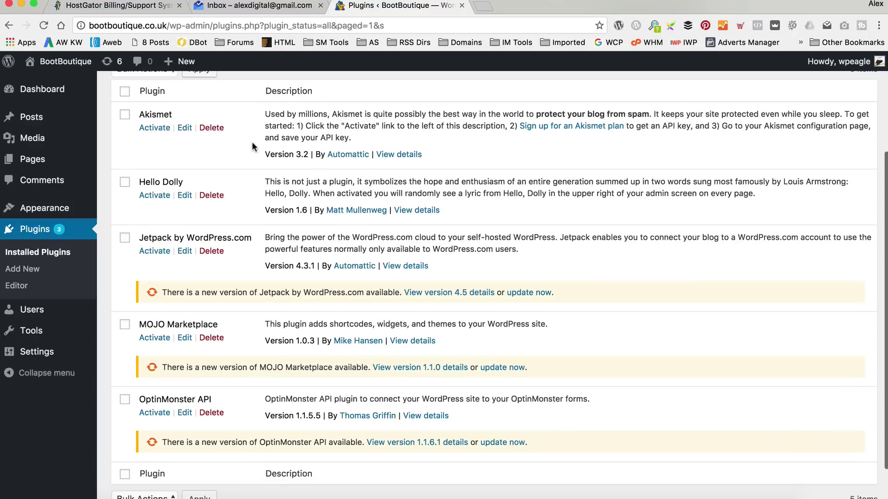
Bulk-delete the Hello Dolly, Jetpack, MOJO Marketplace and OptinMonster API plugins.
click(125, 182)
click(124, 238)
click(126, 328)
click(125, 403)
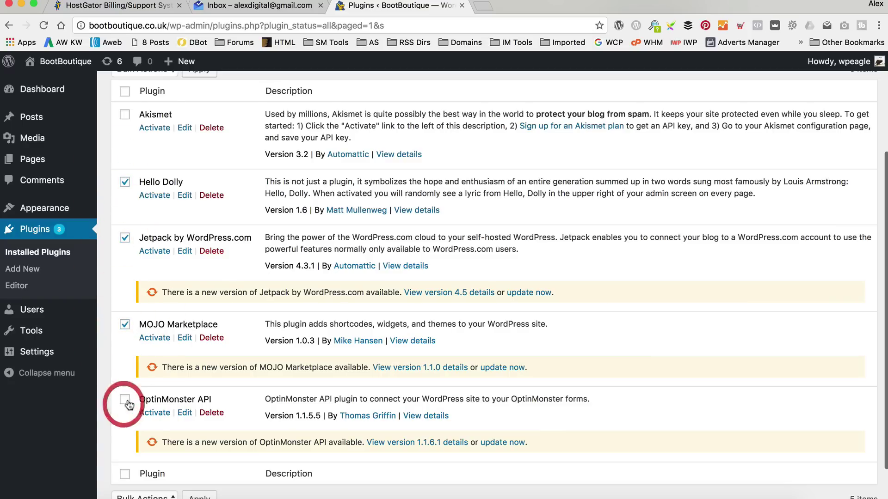
scroll(335, 328, down, 2)
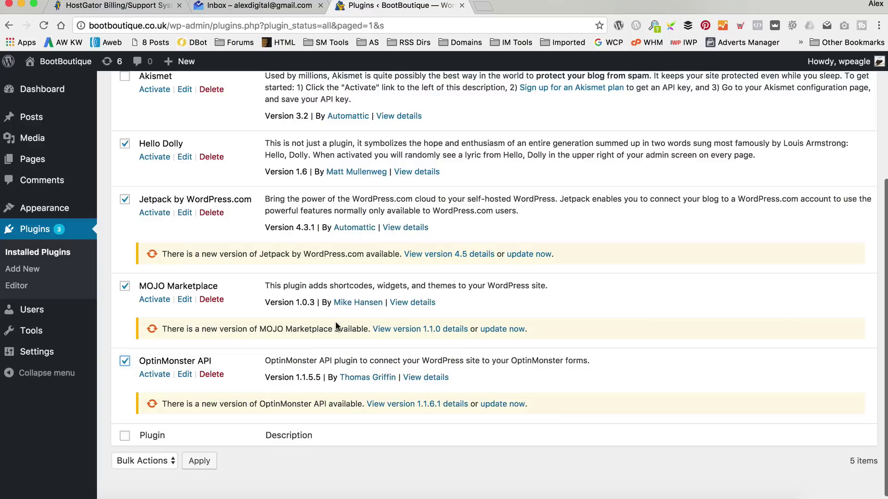
click(154, 463)
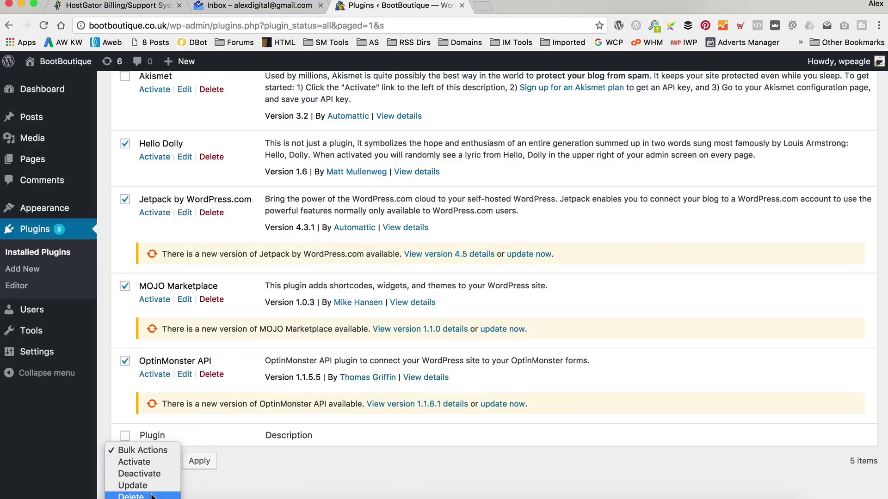
click(134, 495)
click(199, 462)
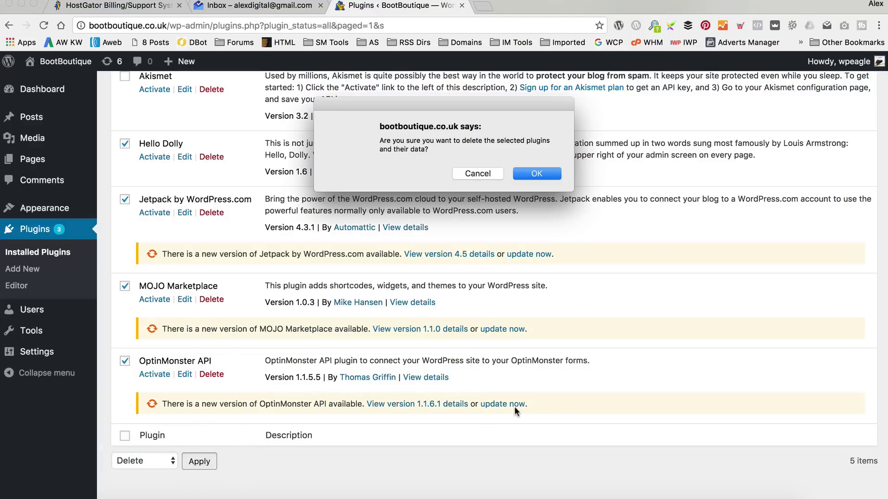
click(541, 174)
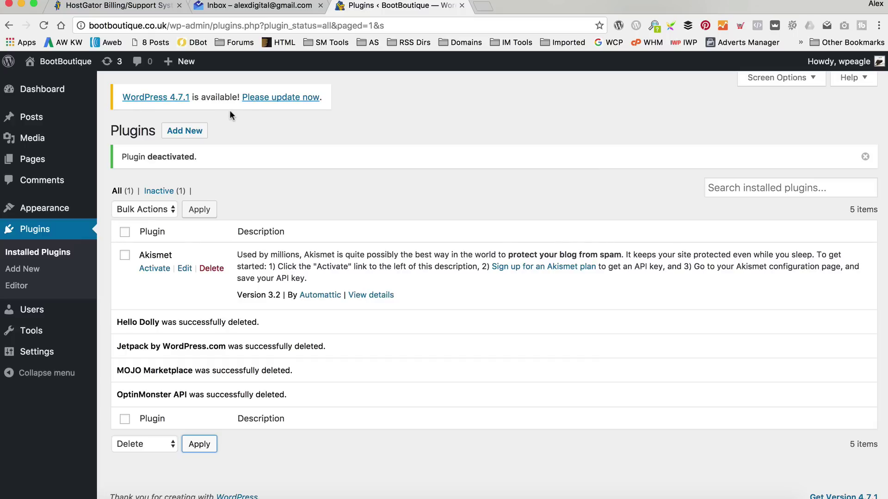
Update WordPress to 4.7.1, then update the Twenty Fifteen and Twenty Fourteen themes.
click(290, 102)
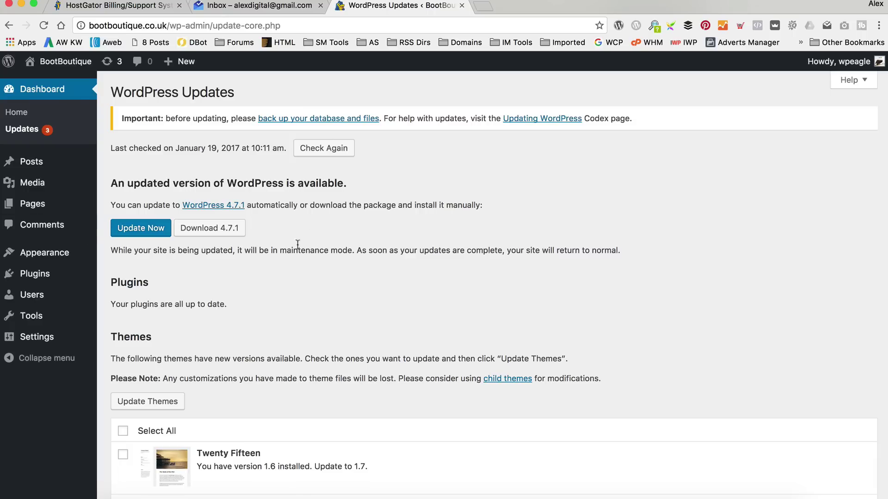
click(144, 229)
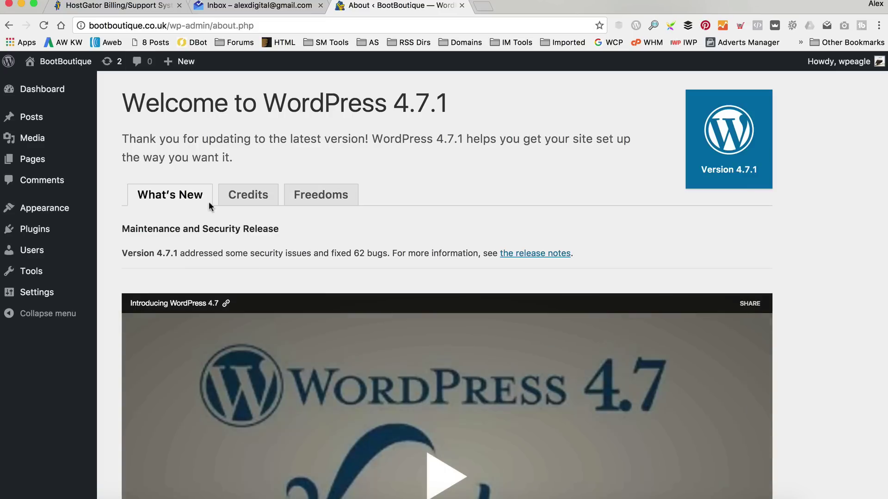
click(118, 67)
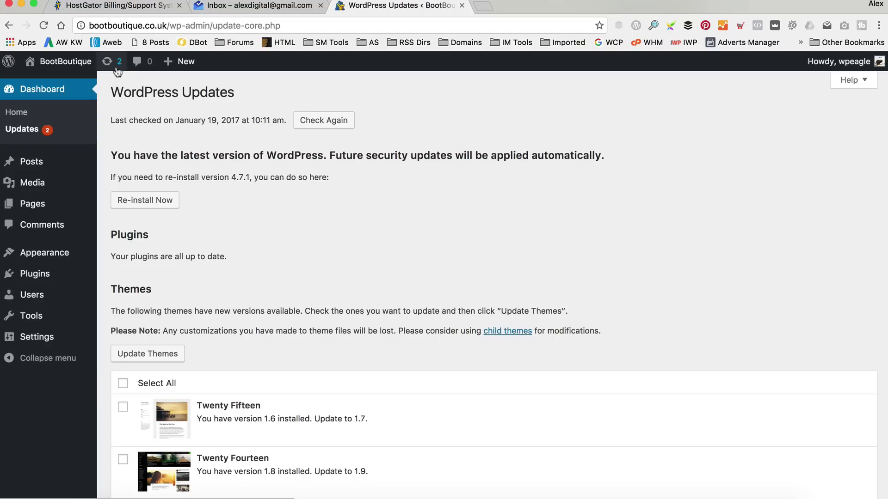
scroll(361, 221, down, 3)
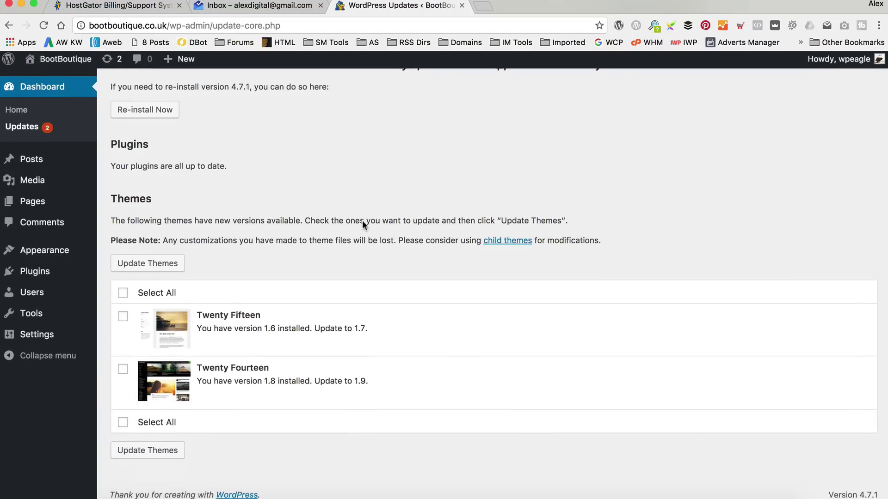
click(130, 295)
click(144, 266)
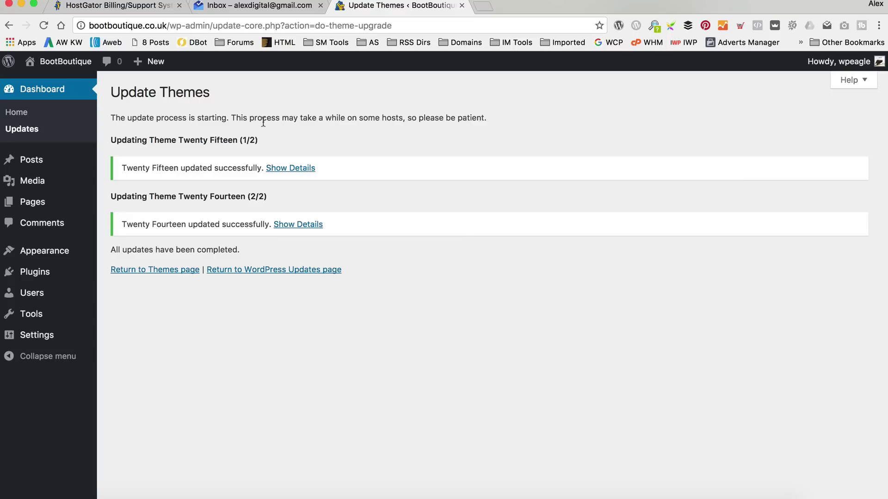
Visit the live BootBoutique homepage from the admin bar's site menu.
mouse_move(51, 64)
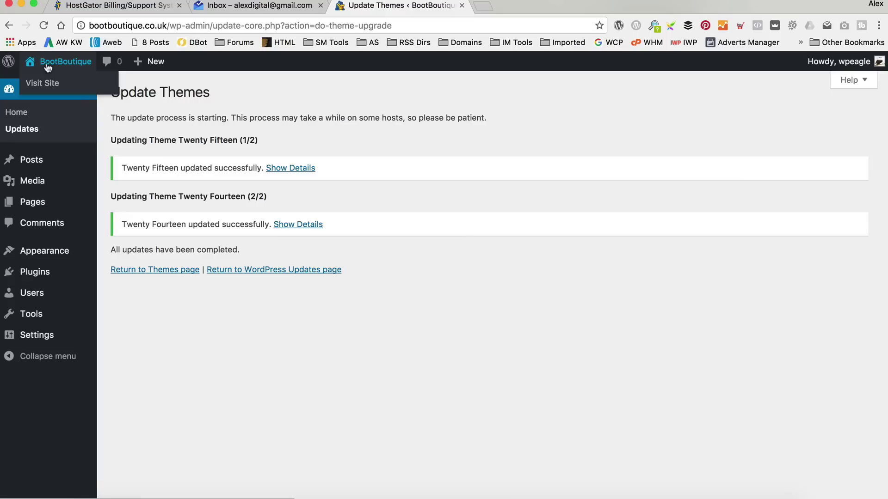
click(47, 86)
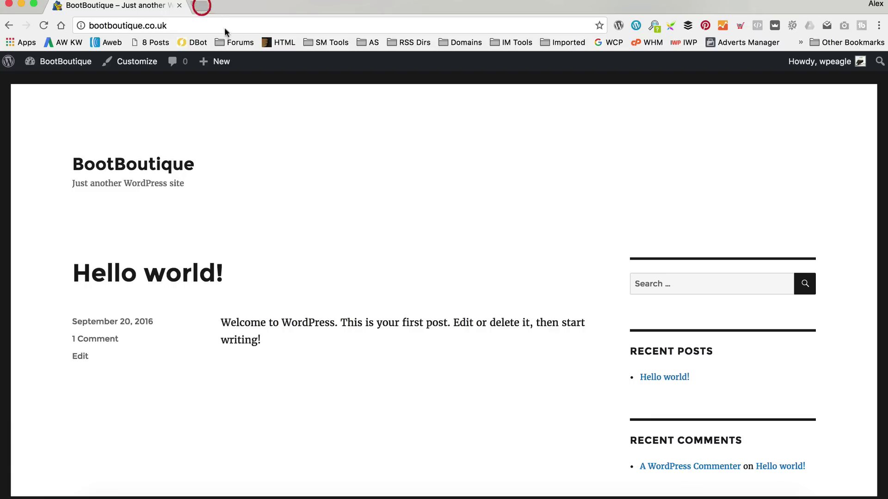
click(200, 6)
Go to themeforest.net, search 'kingdom' and open the Kingdom - Woocommerce Amazon Affiliates Theme page.
text(themeforest.net)
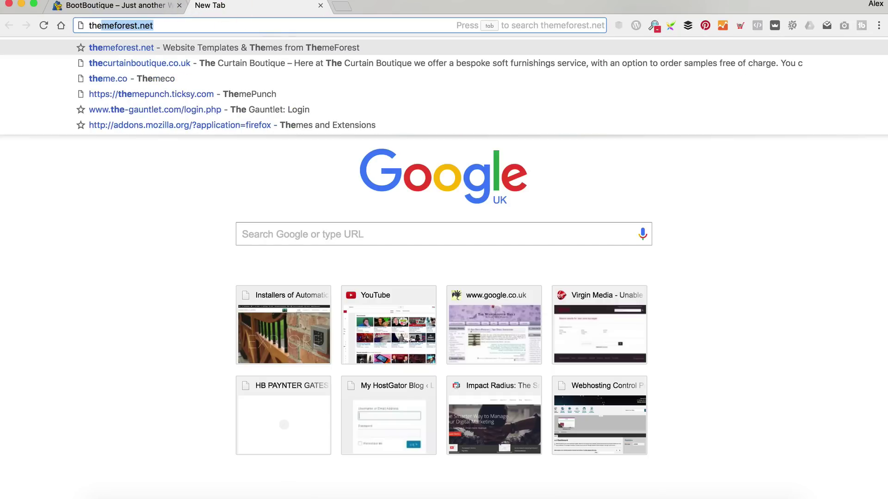
key(Return)
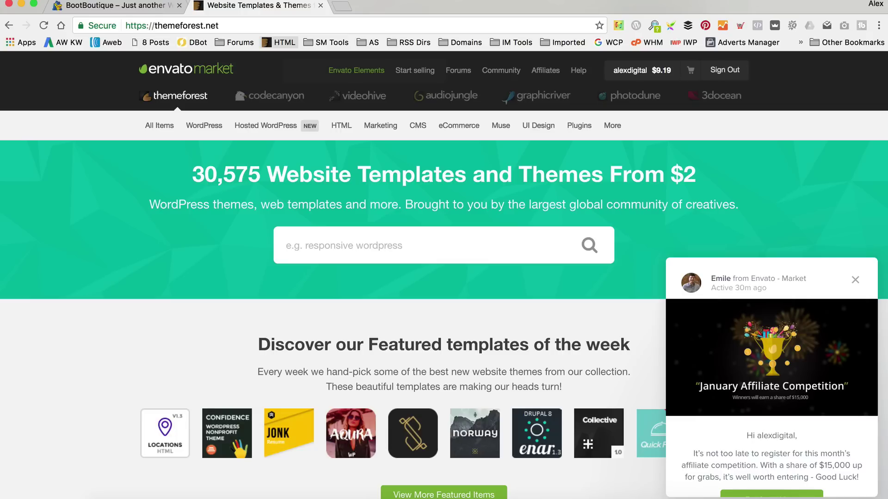
click(359, 247)
text(kingdom)
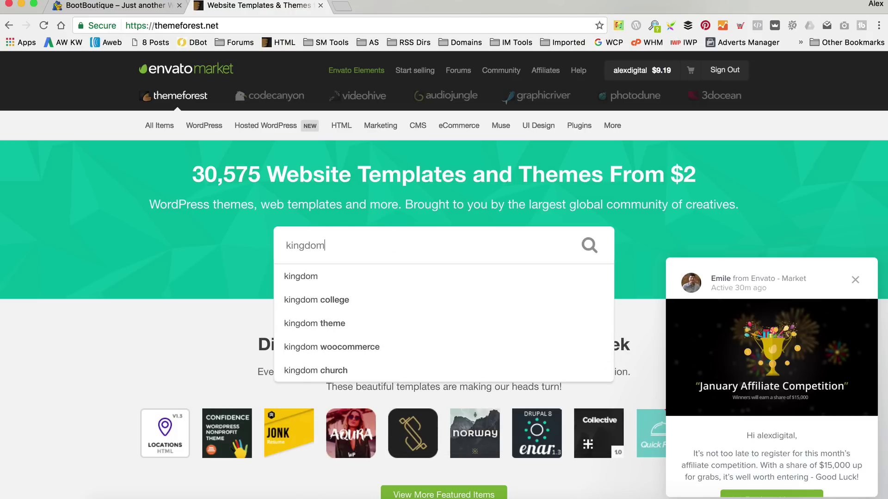
key(Return)
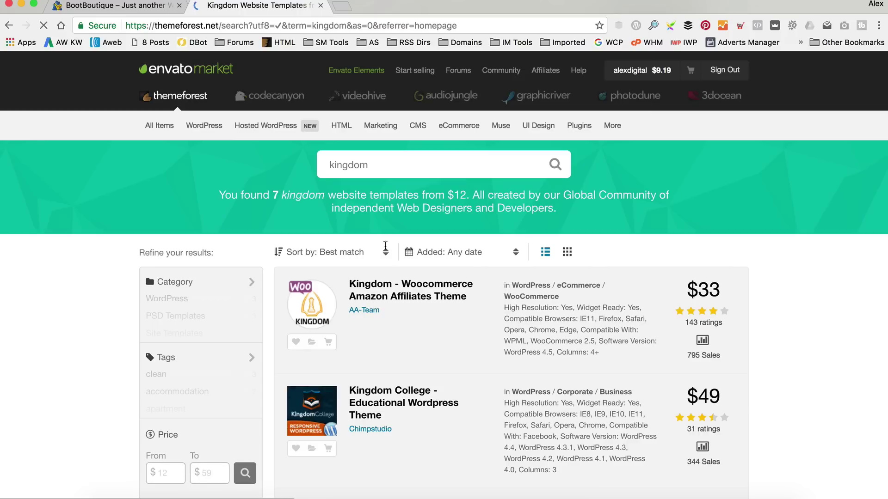
click(409, 292)
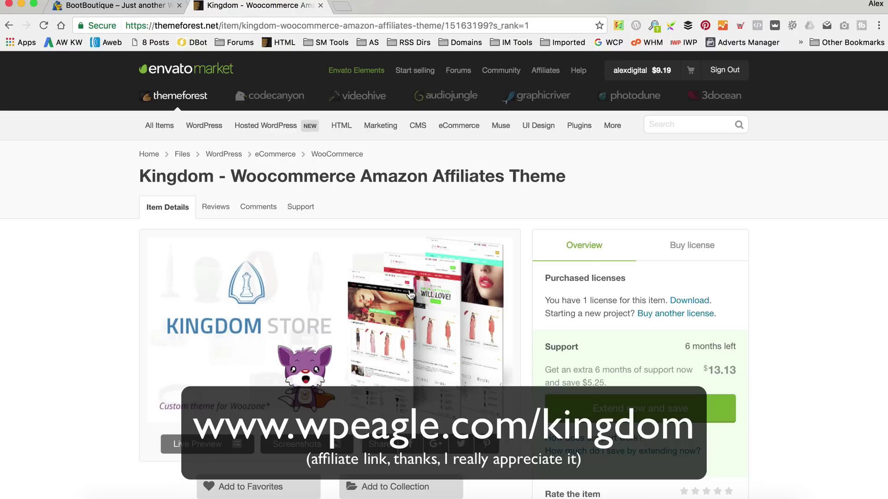
Download the purchased Kingdom theme zip into Documents, then go to CodeCanyon.
click(689, 250)
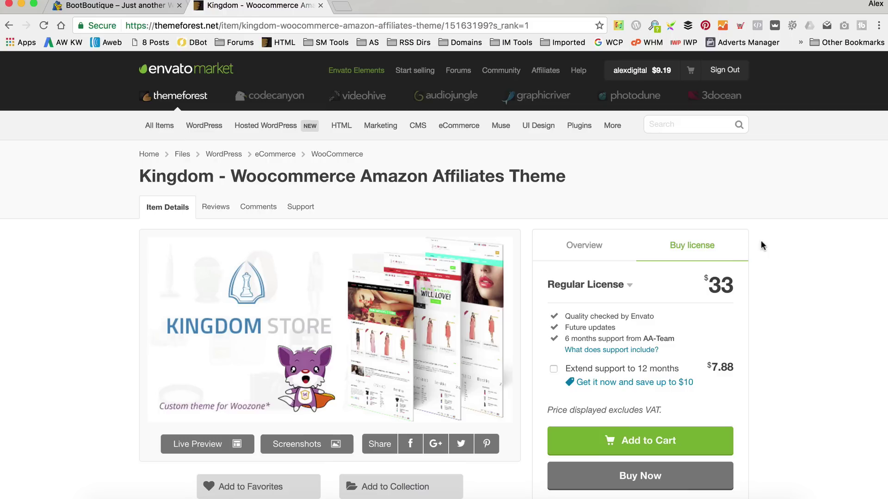
click(600, 247)
click(692, 301)
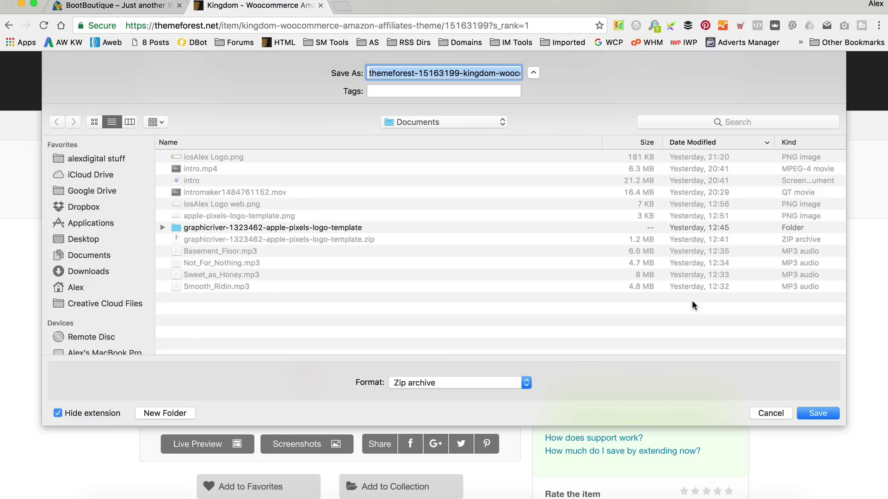
click(799, 415)
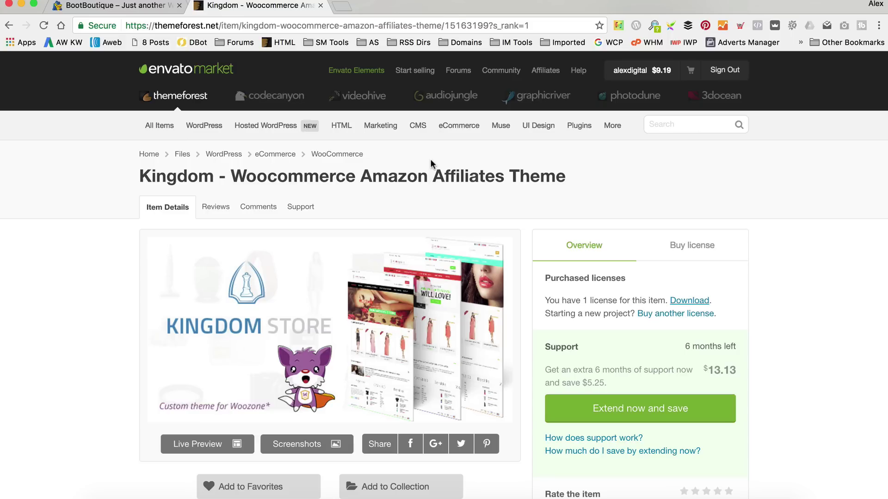
click(277, 95)
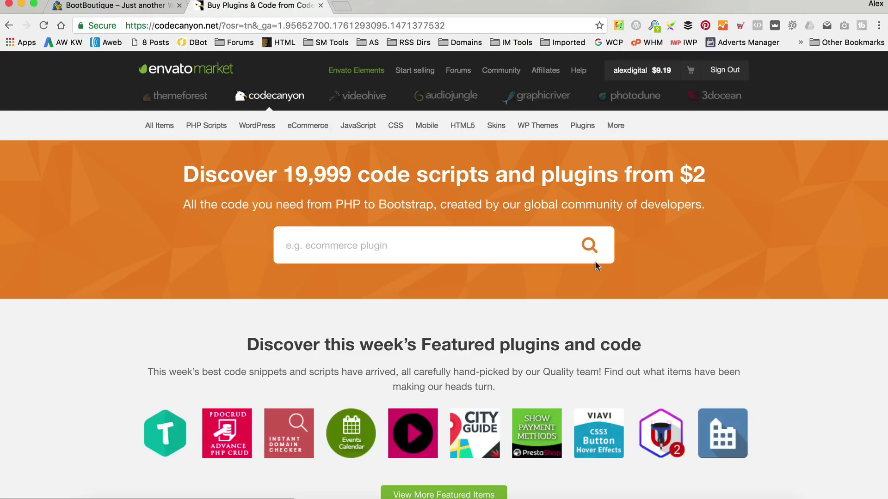
Search CodeCanyon for 'woozone'.
click(421, 235)
text(woozone)
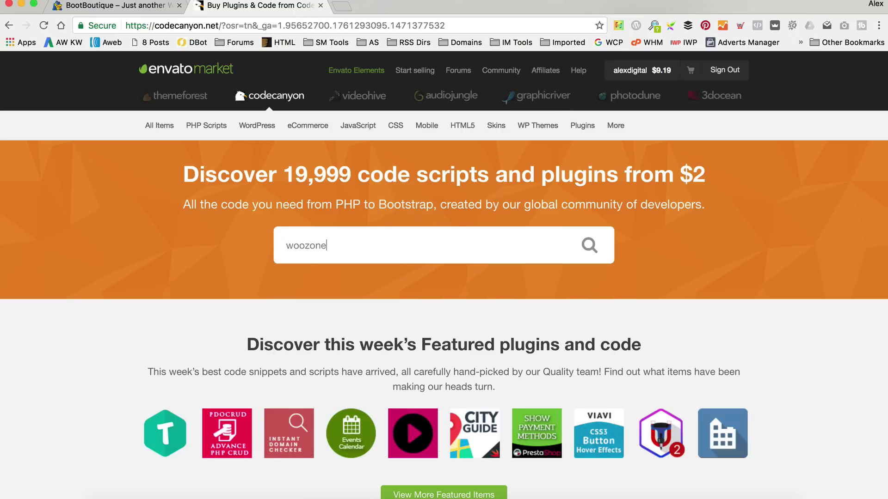
key(Return)
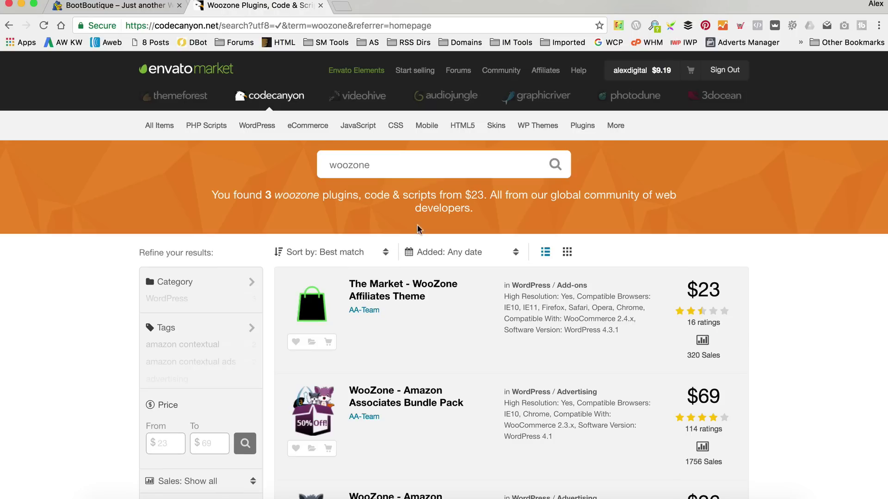
Replace the search with 'amazon affiliate plugin' and browse the 28 results.
drag(400, 161, 222, 159)
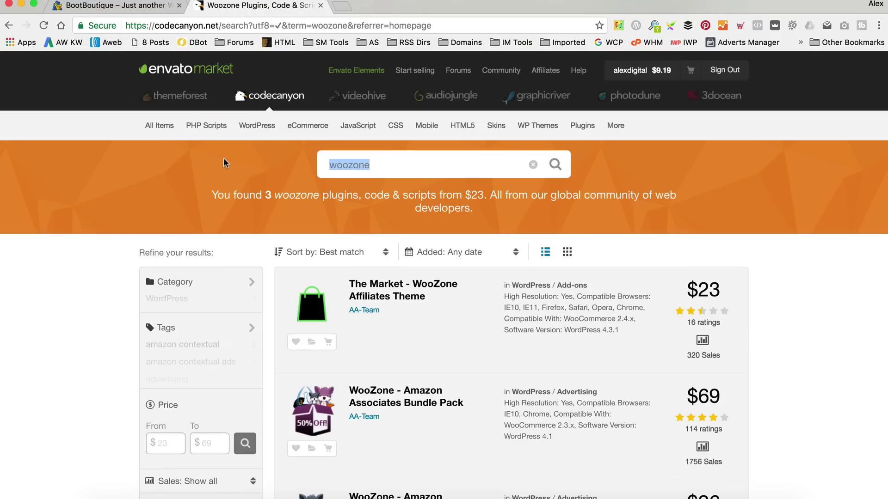
text(amazon affil)
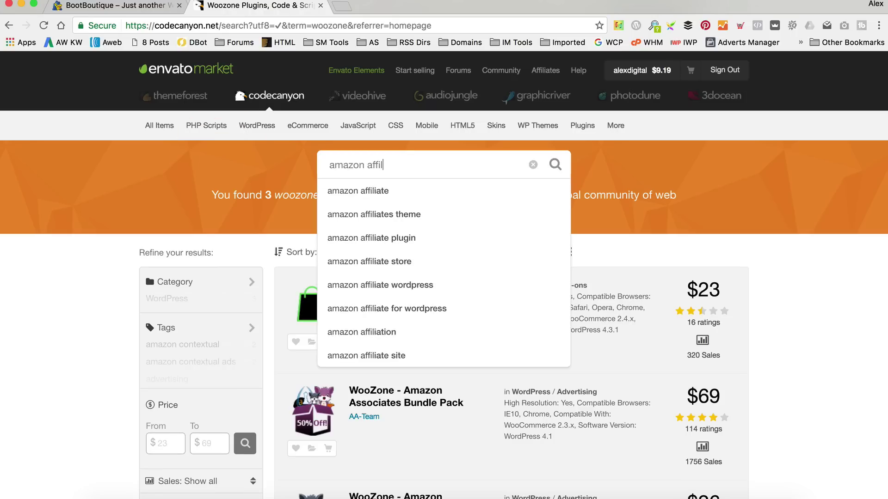
text(iate )
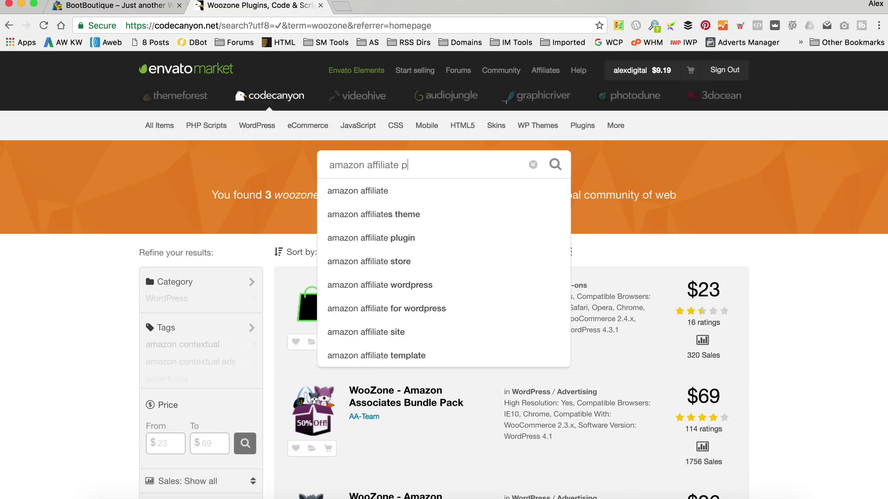
text(plugin)
key(Return)
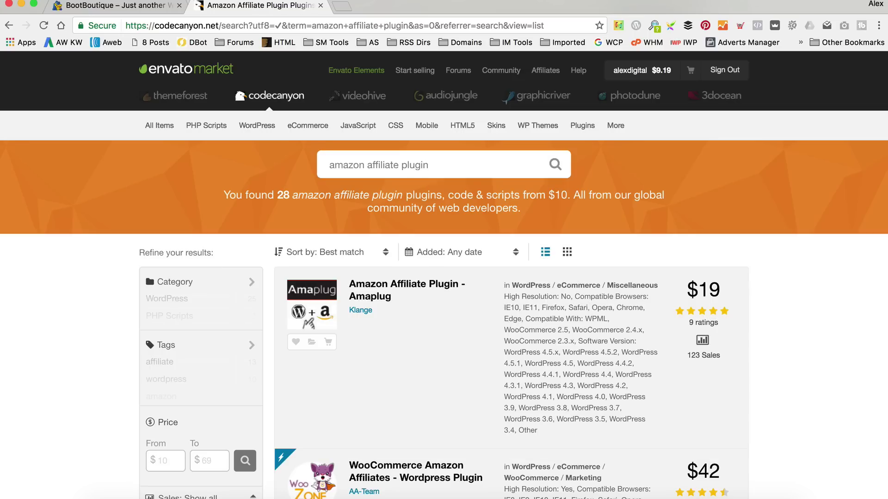
scroll(479, 296, down, 5)
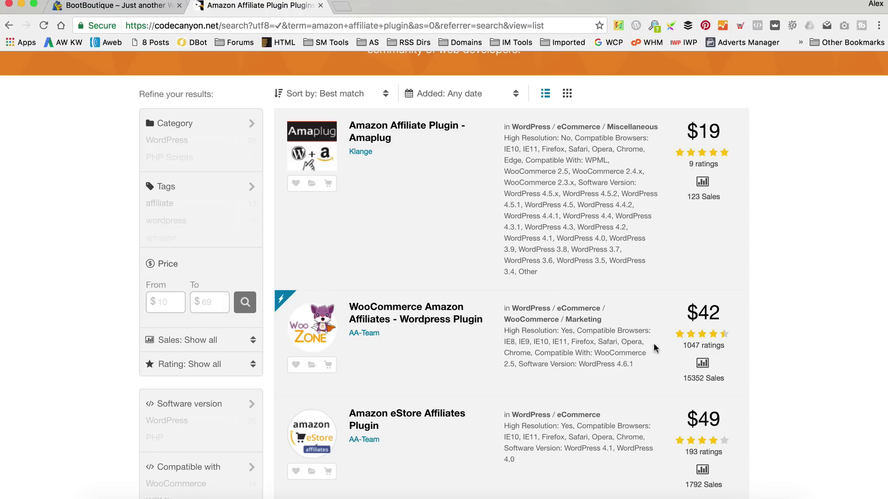
scroll(633, 355, up, 5)
scroll(633, 355, down, 1)
mouse_move(642, 71)
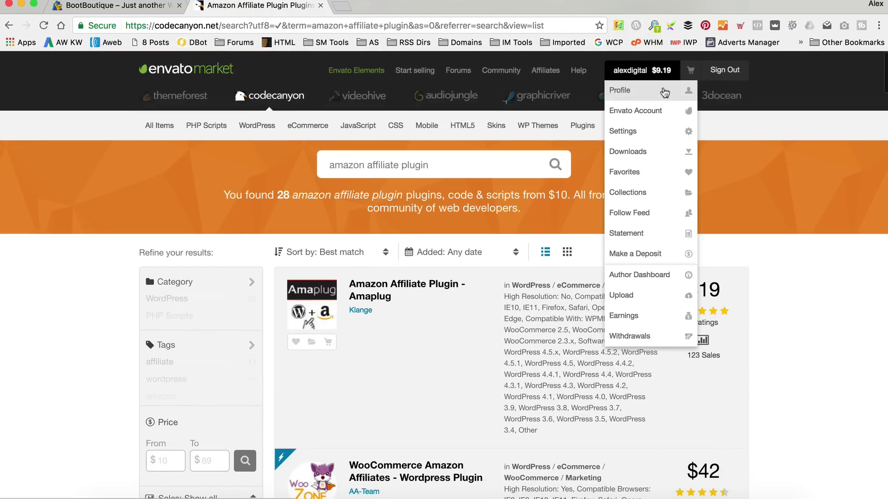
Return to the ThemeForest Kingdom theme page and download its zip into New Boot Boutique.
click(169, 107)
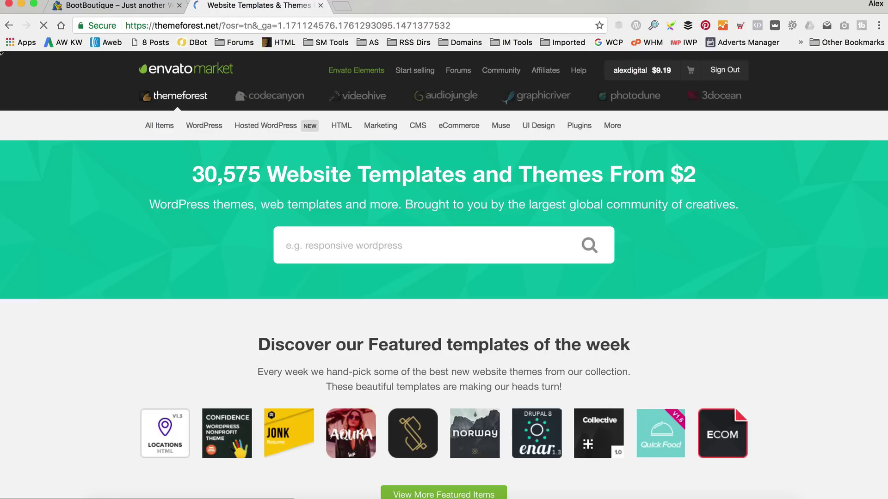
right_click(7, 25)
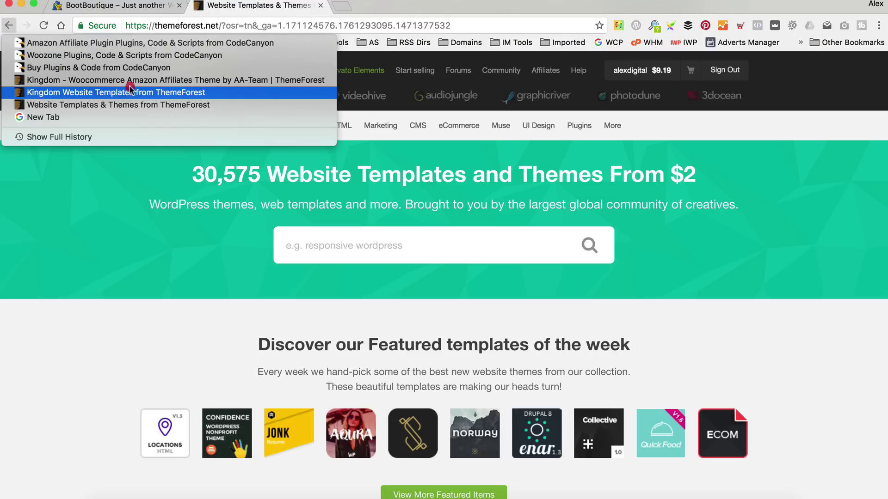
click(129, 83)
click(691, 300)
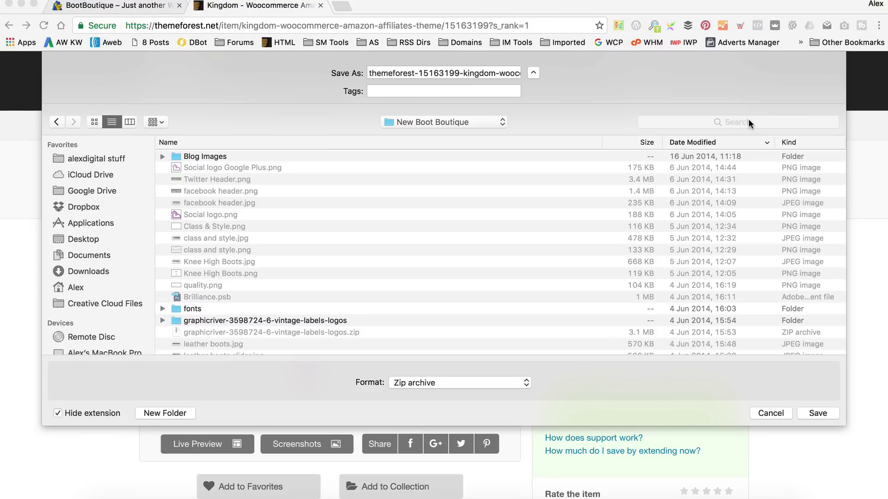
click(818, 412)
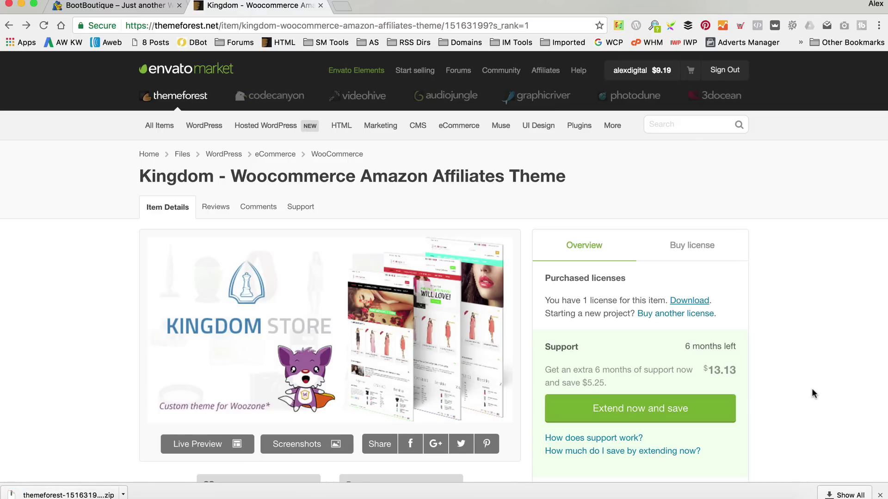
click(123, 495)
Show the downloaded theme zip in Finder and widen the Name column.
click(138, 476)
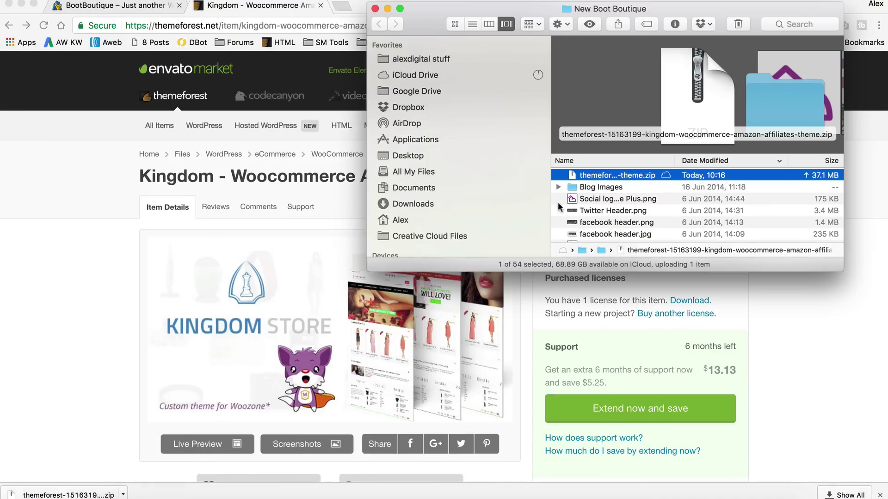
drag(470, 16, 172, 11)
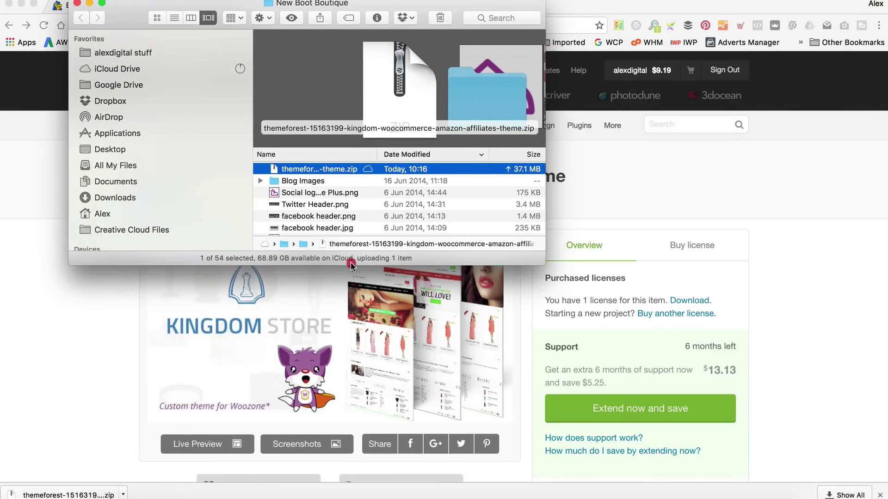
drag(352, 261, 357, 404)
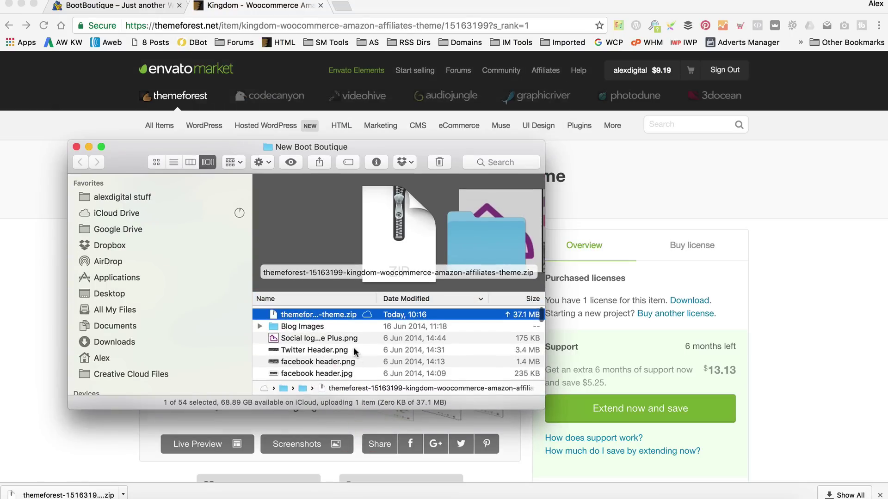
drag(376, 299, 575, 299)
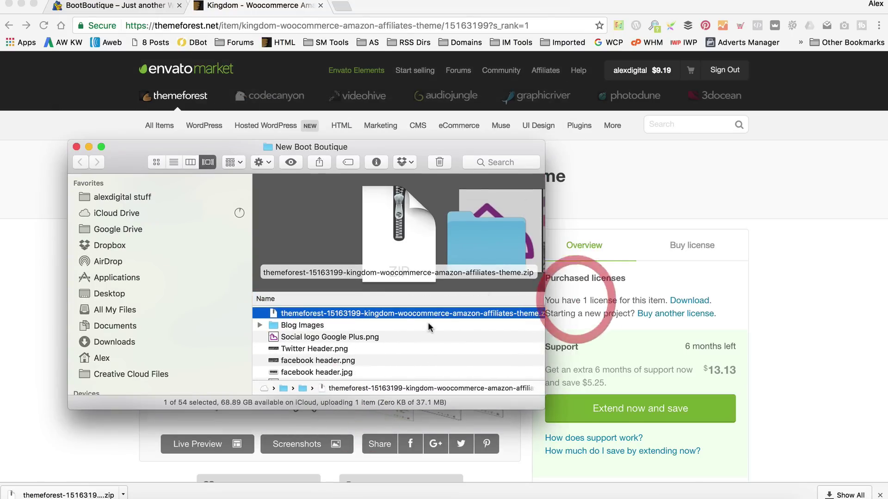
Extract the zip and open 2.2.2 > Theme - Zipped - upload via Wordpress Uploader.
double_click(397, 313)
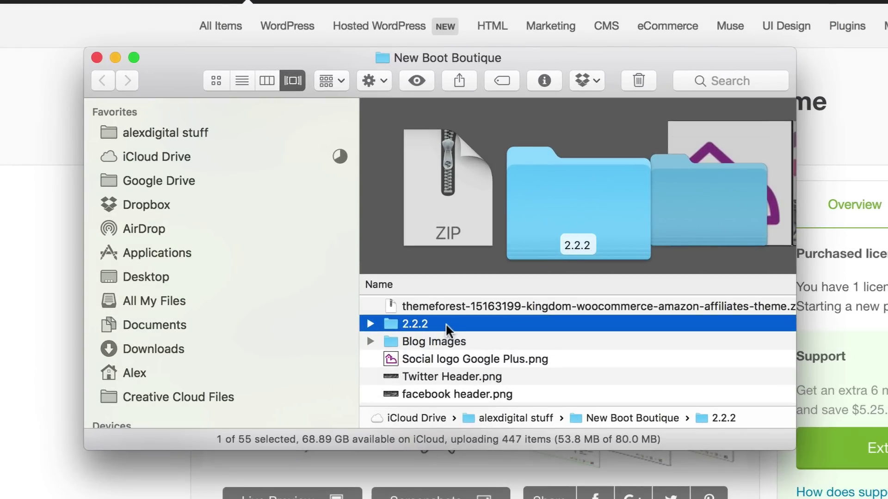
double_click(446, 324)
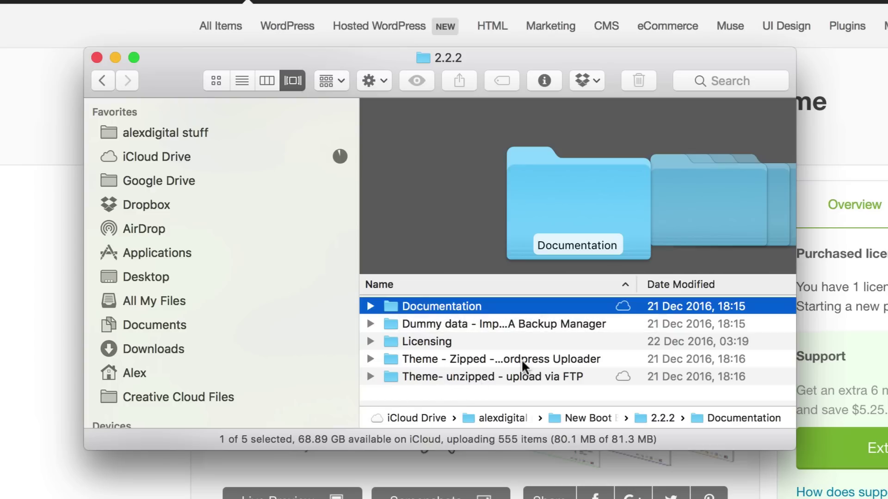
click(494, 359)
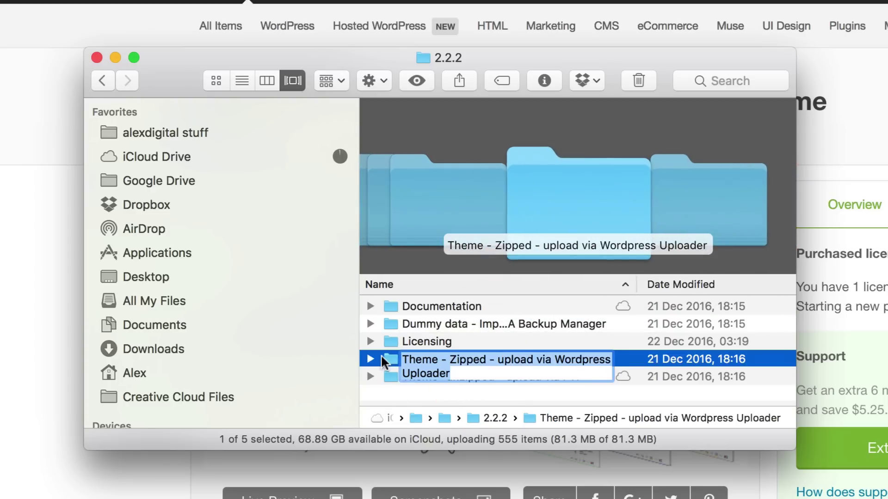
double_click(380, 358)
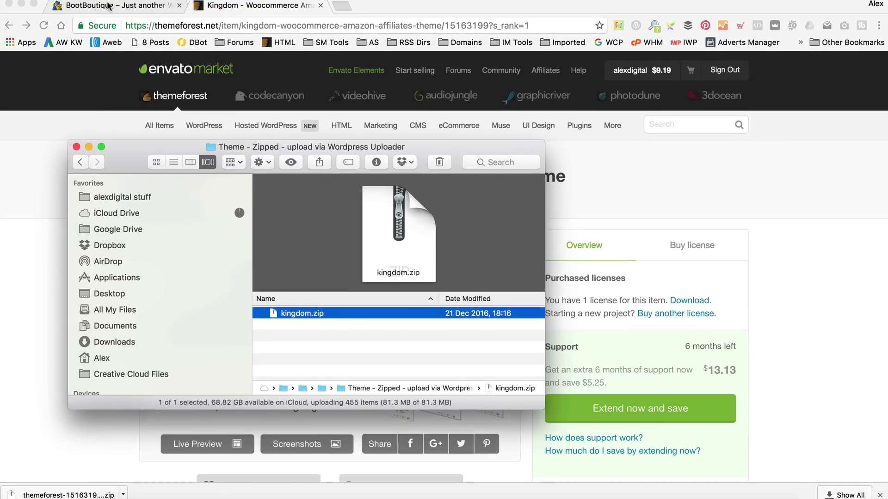
From the BootBoutique dashboard, go to Appearance > Themes and open Add New themes.
click(108, 5)
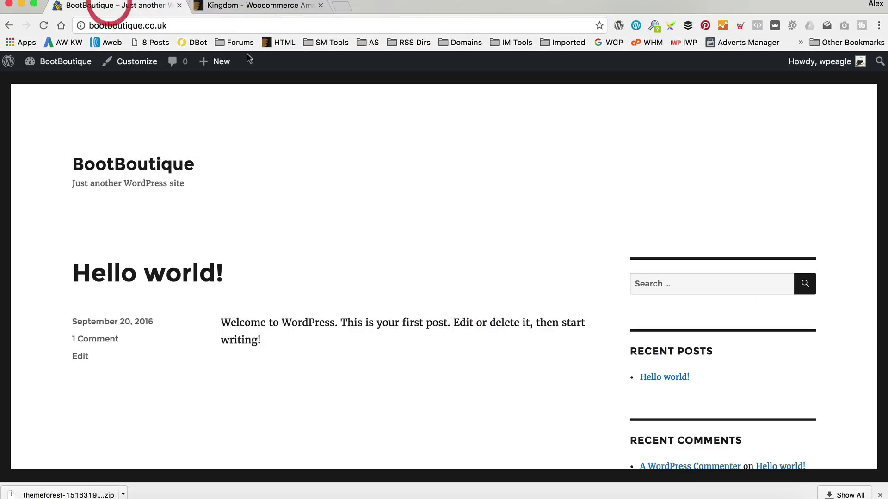
mouse_move(65, 64)
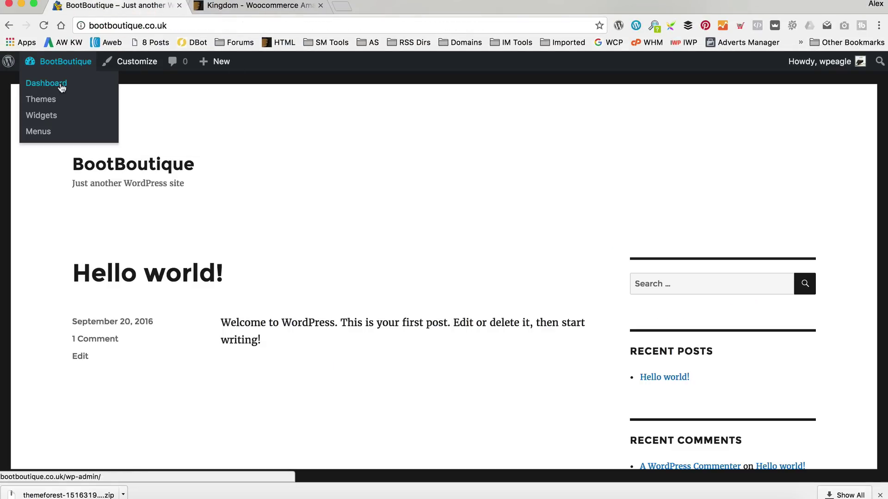
click(61, 87)
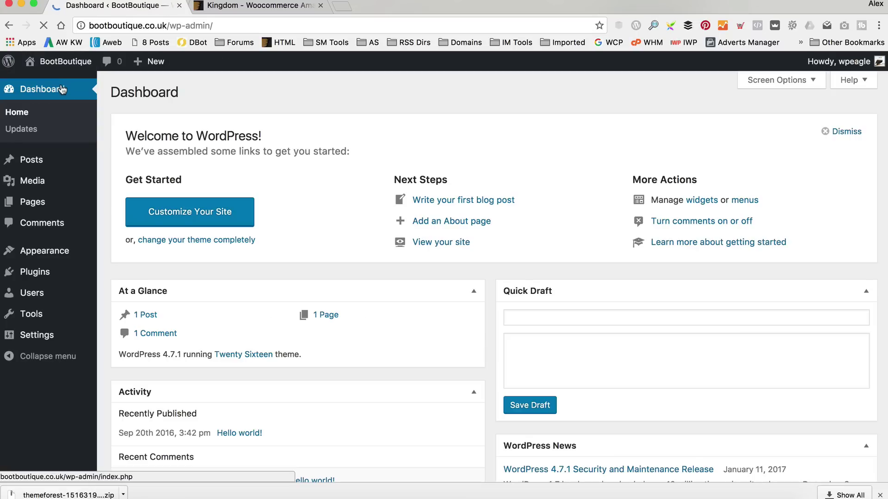
mouse_move(49, 260)
click(123, 255)
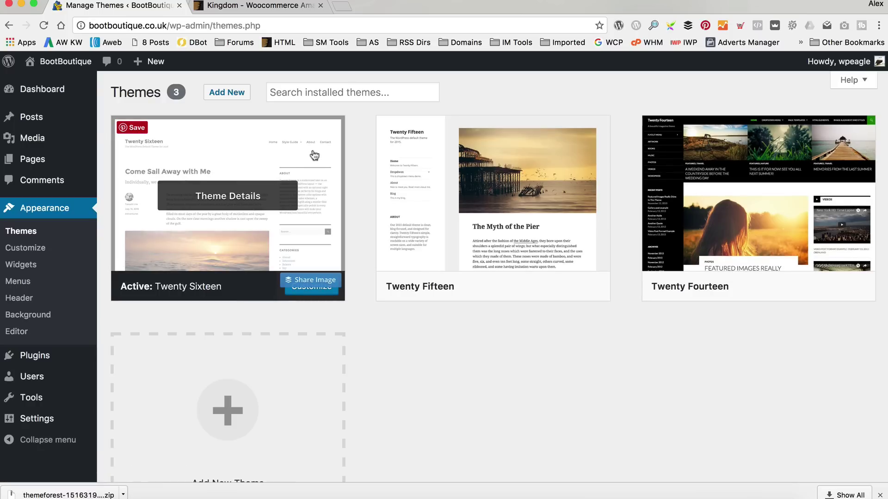
click(229, 92)
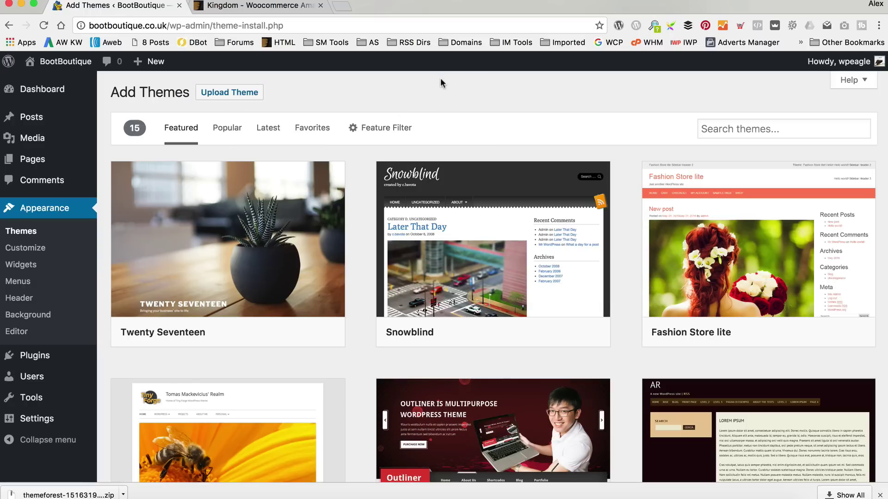
In the theme upload form, browse to New Boot Boutique/2.2.2/Theme - Zipped - upload via Wordpress Uploader.
click(231, 92)
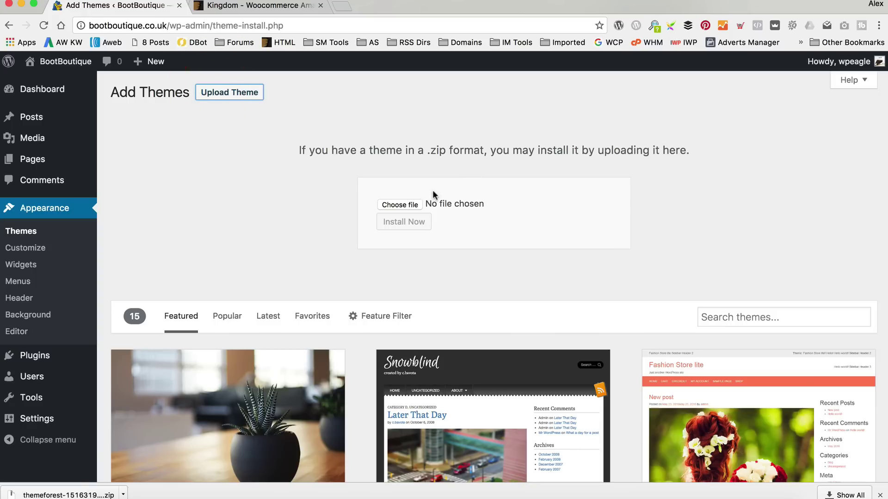
click(411, 205)
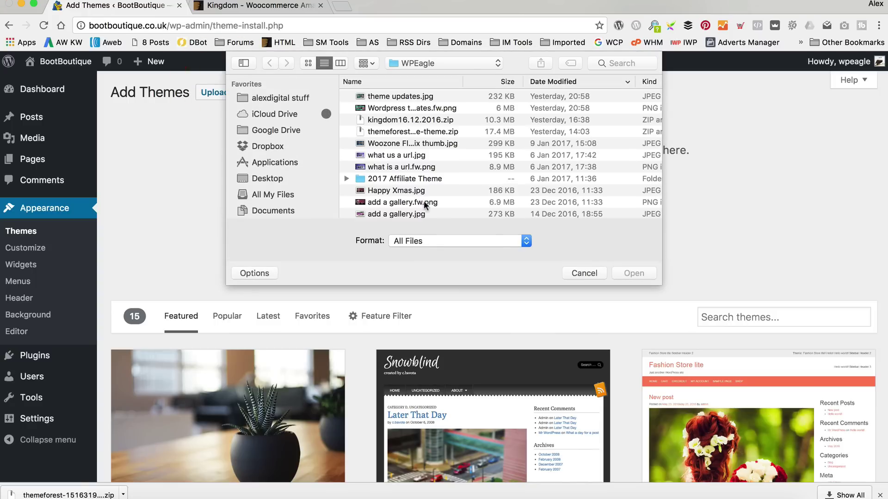
click(296, 98)
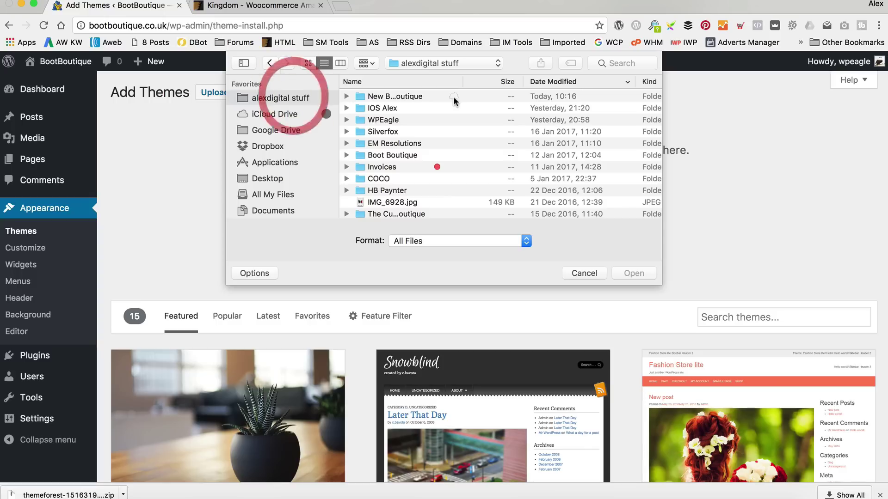
double_click(419, 96)
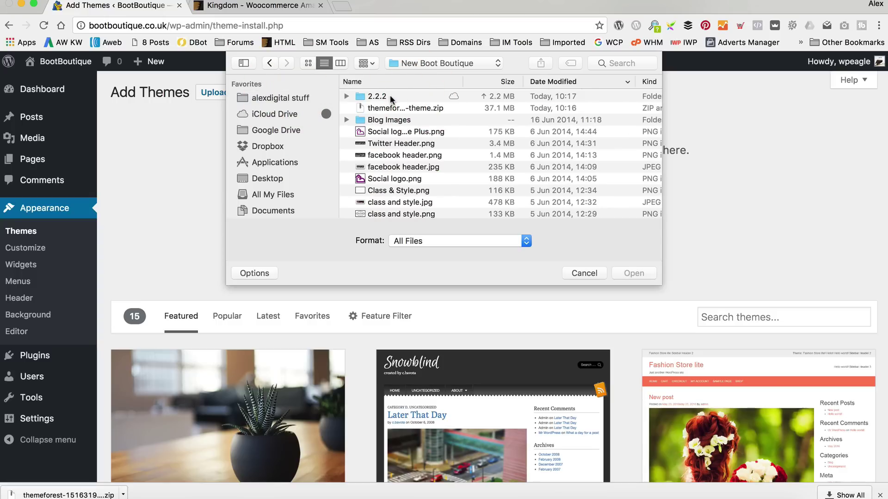
double_click(392, 96)
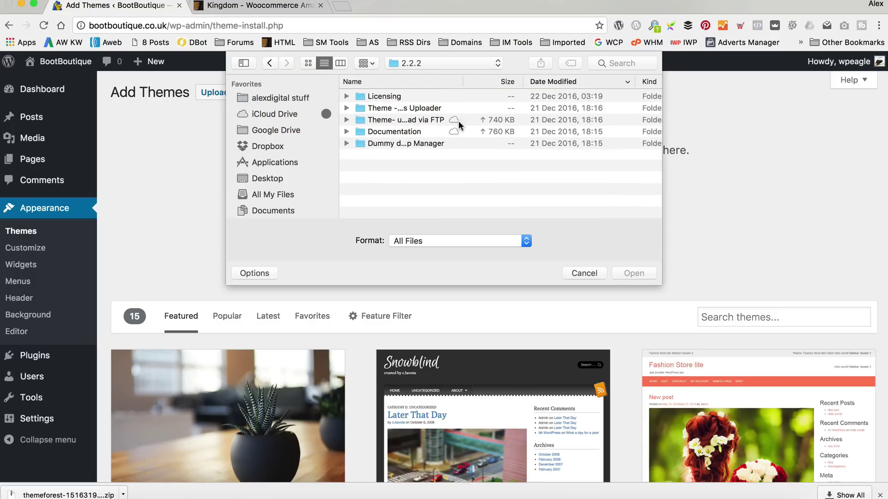
drag(465, 81, 601, 81)
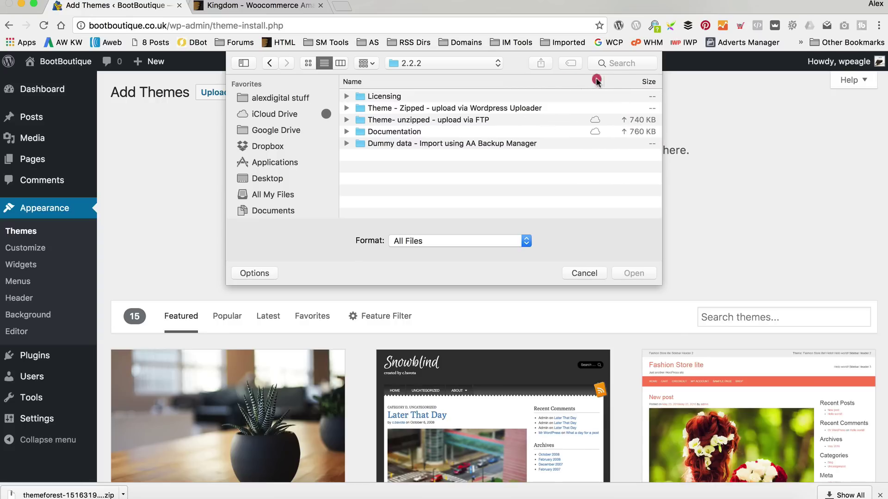
double_click(373, 109)
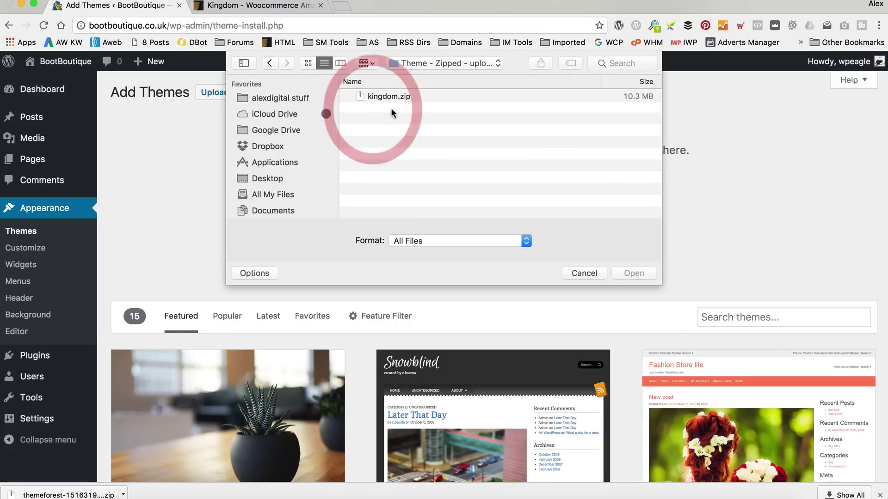
Upload kingdom.zip, install it and activate the Kingdom theme.
click(393, 97)
click(631, 272)
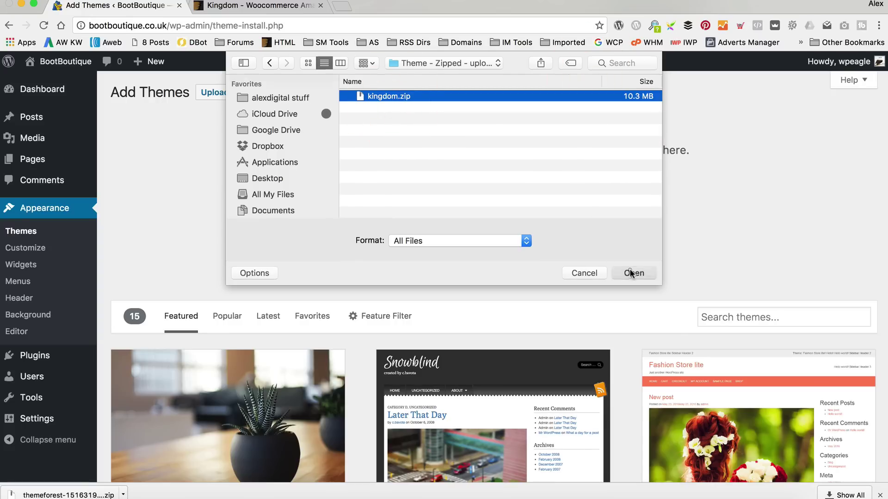
click(416, 223)
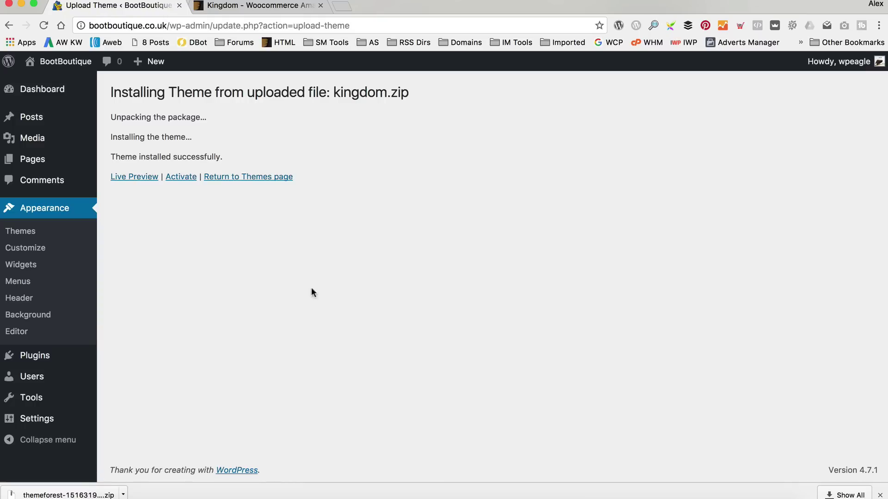
click(186, 178)
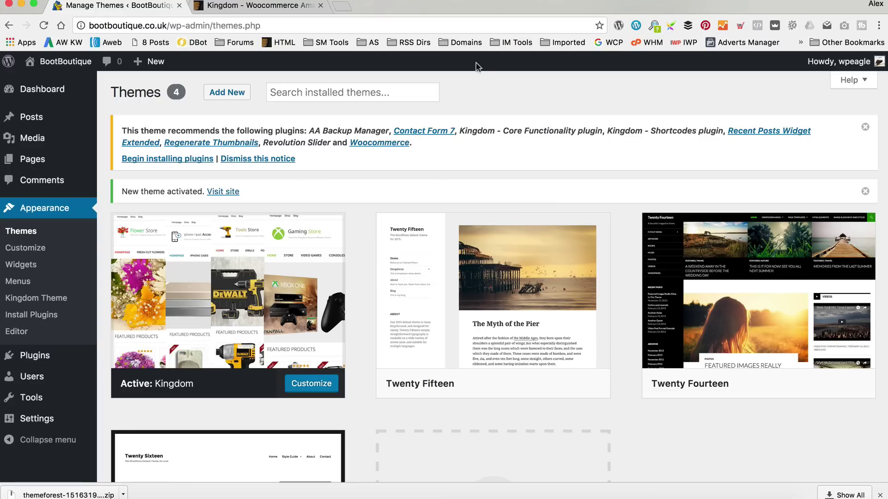
Bulk-install all eight plugins recommended by the Kingdom theme.
click(164, 159)
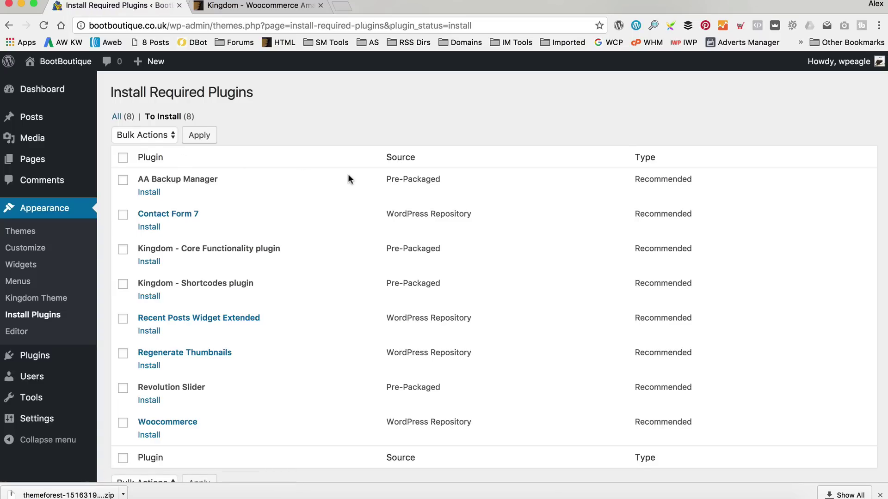
scroll(347, 174, down, 2)
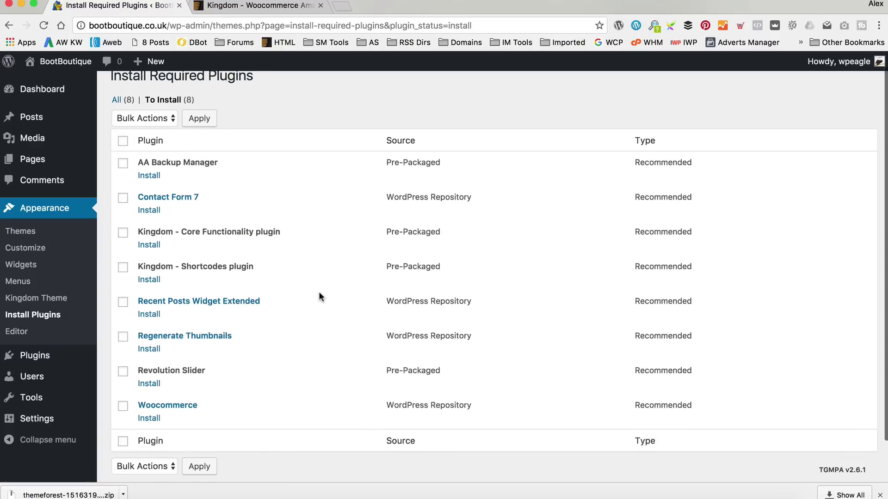
click(123, 141)
click(164, 119)
click(154, 129)
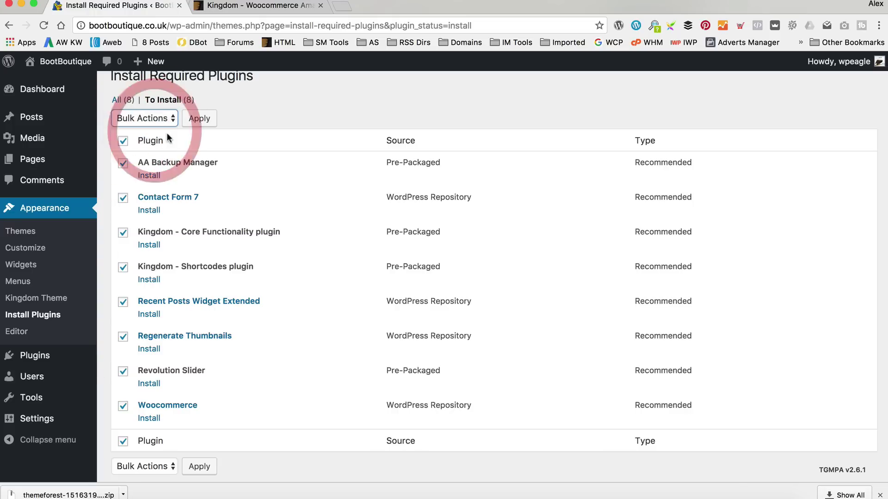
click(199, 119)
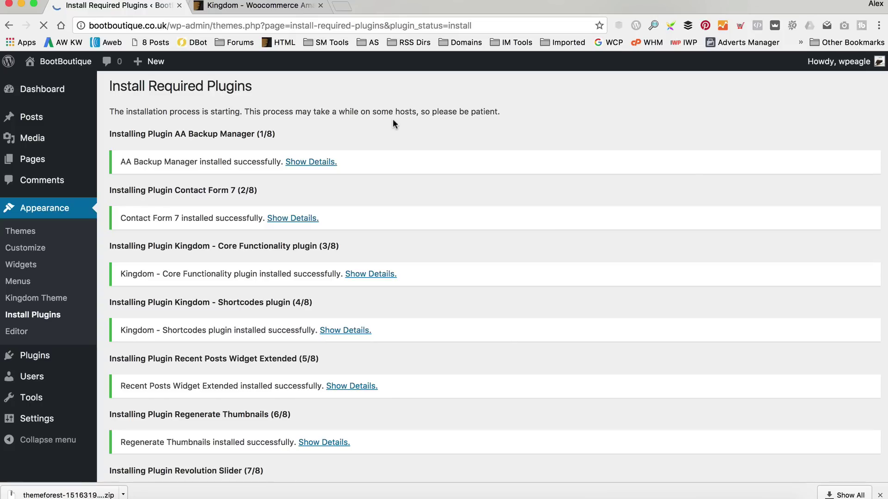
Return to the required plugins list and bulk-activate all eight plugins.
scroll(381, 147, down, 5)
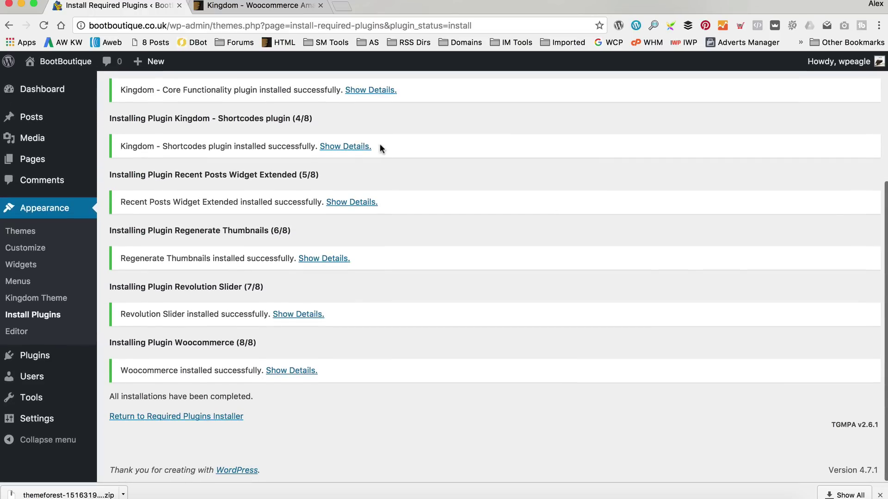
click(151, 416)
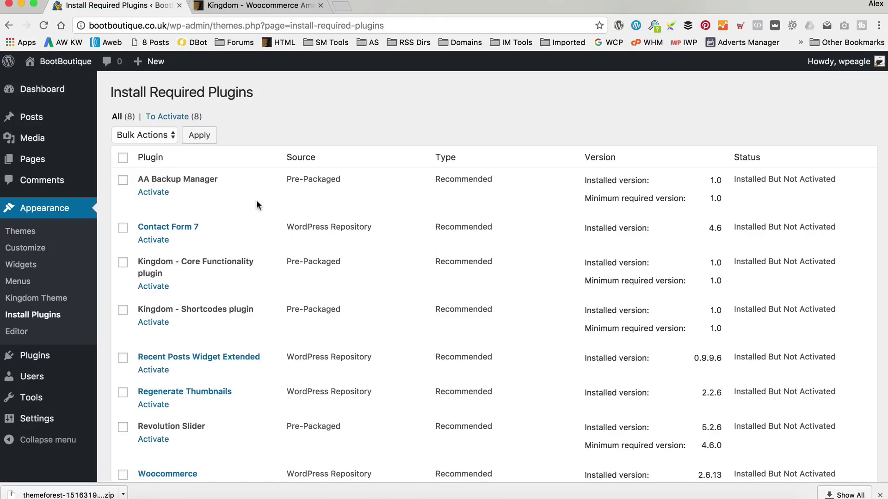
click(124, 157)
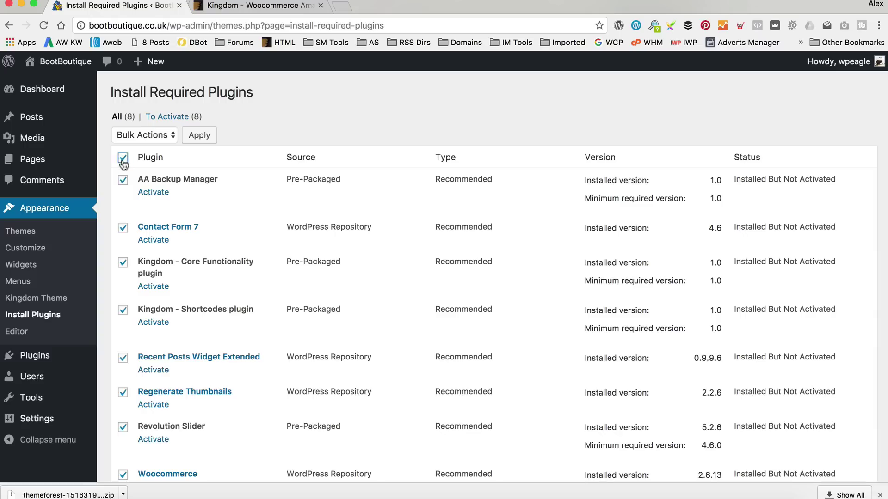
click(137, 170)
click(199, 136)
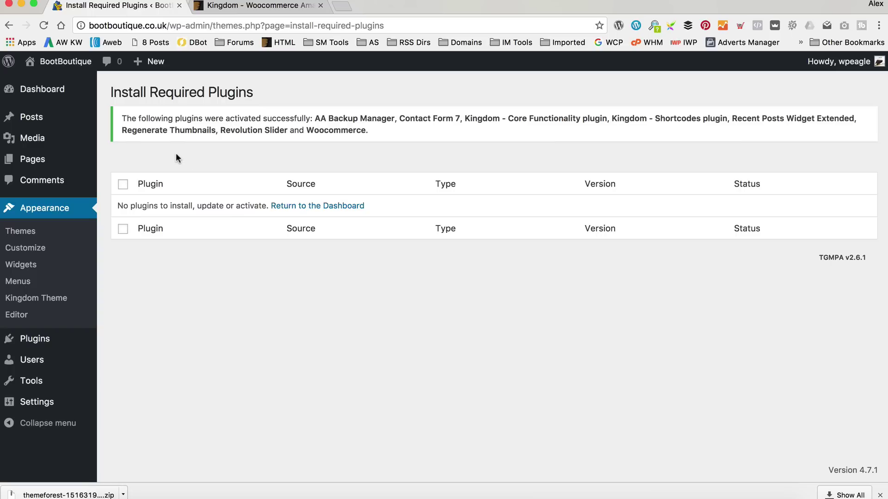
Visit the BootBoutique front end from the admin bar's site menu.
mouse_move(65, 61)
click(68, 84)
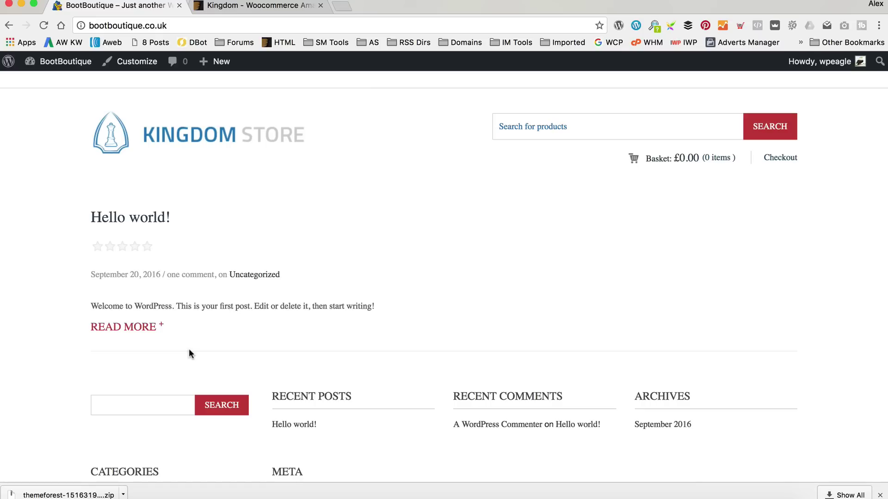
Search CodeCanyon for 'amazon affiliate plugin' and open the WooCommerce Amazon Affiliates result.
click(247, 5)
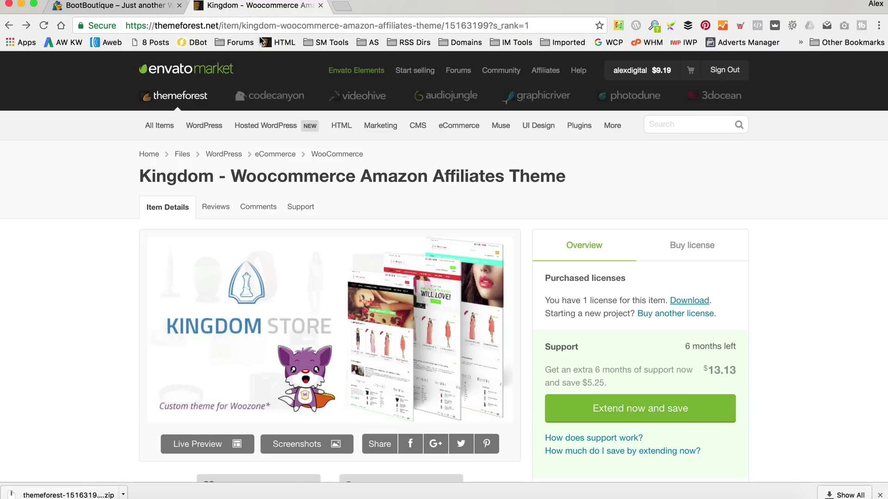
click(275, 98)
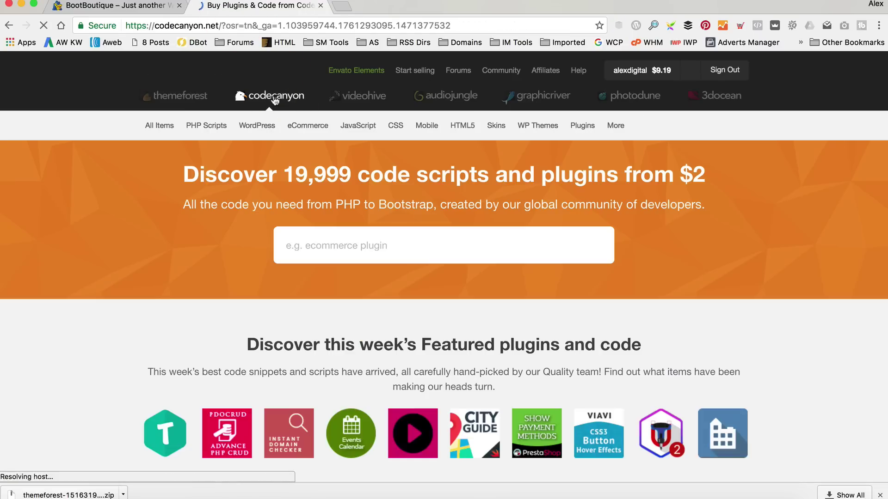
click(367, 248)
text(amazon a)
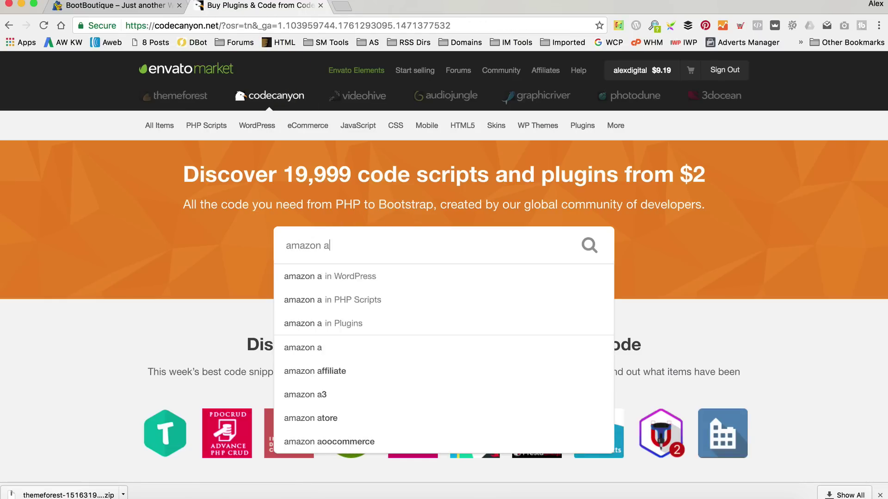
text(ffiliate )
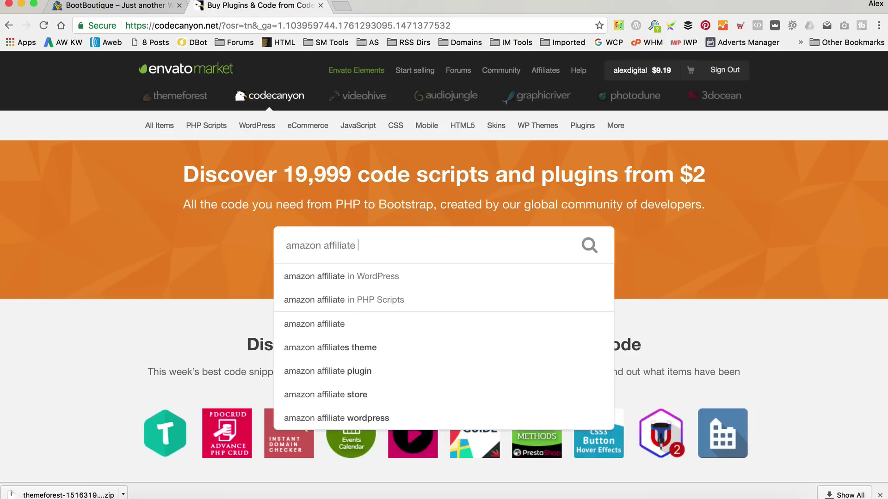
text(plugin)
key(Return)
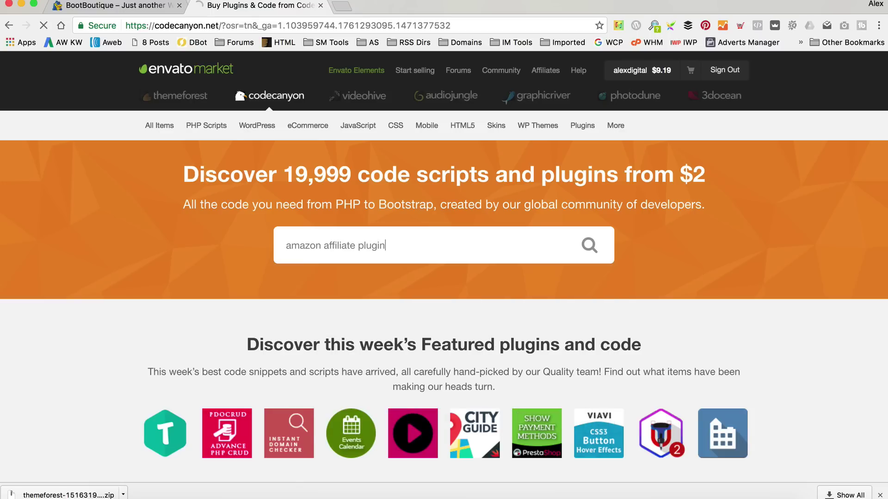
scroll(443, 317, down, 3)
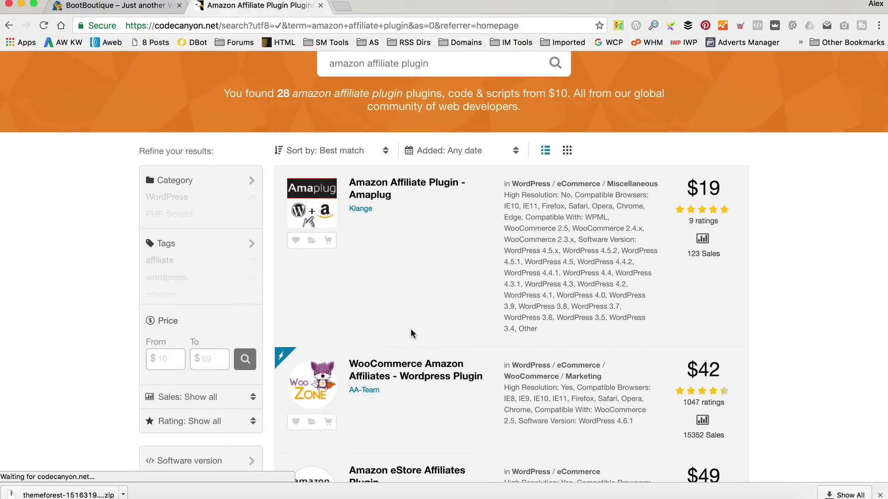
click(407, 365)
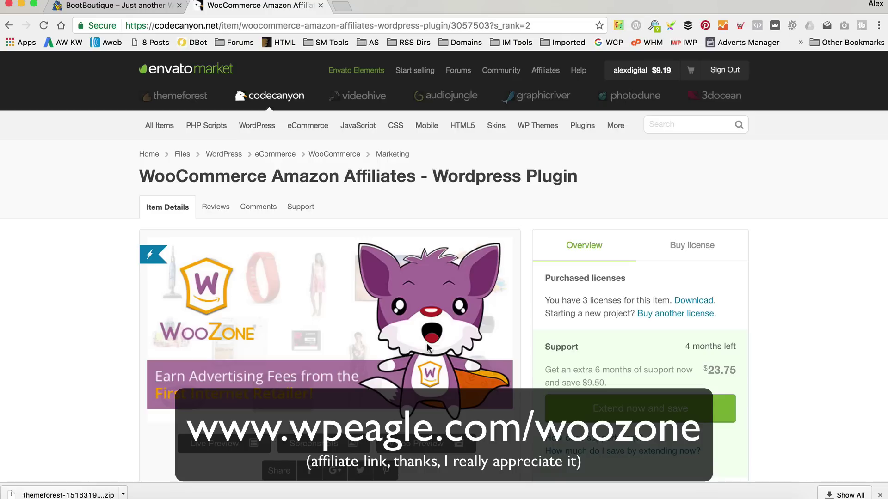
Check the plugin's $42 Regular License, then go to the Downloads page via Purchased licenses.
click(692, 245)
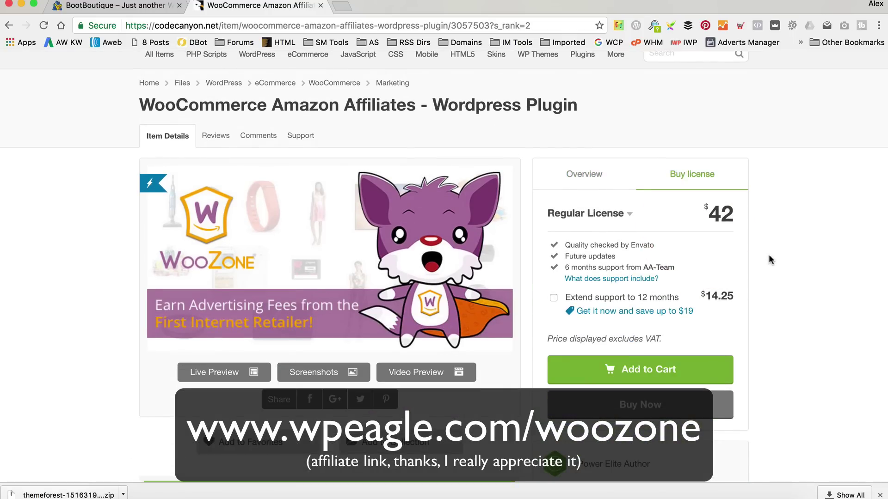
scroll(769, 254, up, 2)
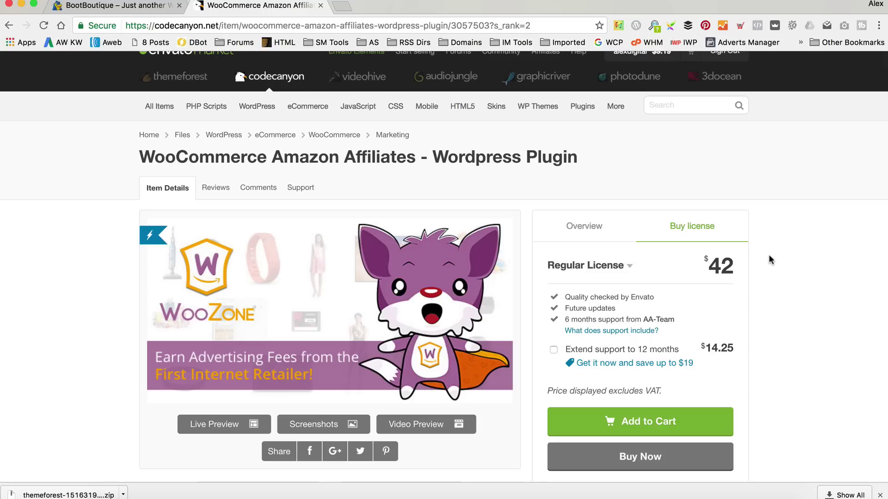
click(573, 227)
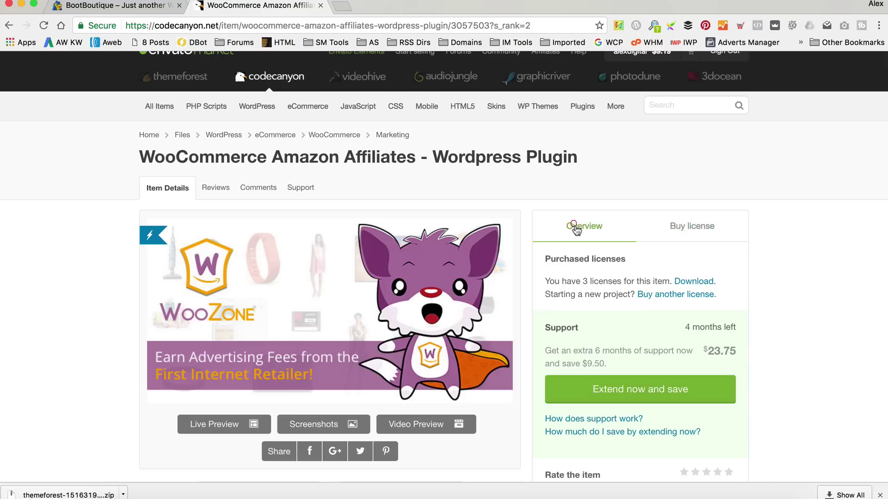
click(696, 283)
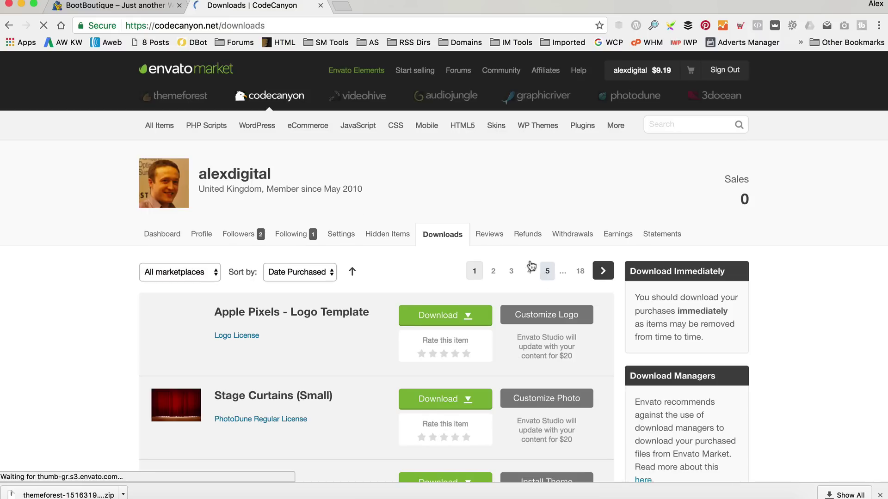
Filter Downloads to CodeCanyon and download WooZone's all files and documentation.
click(183, 268)
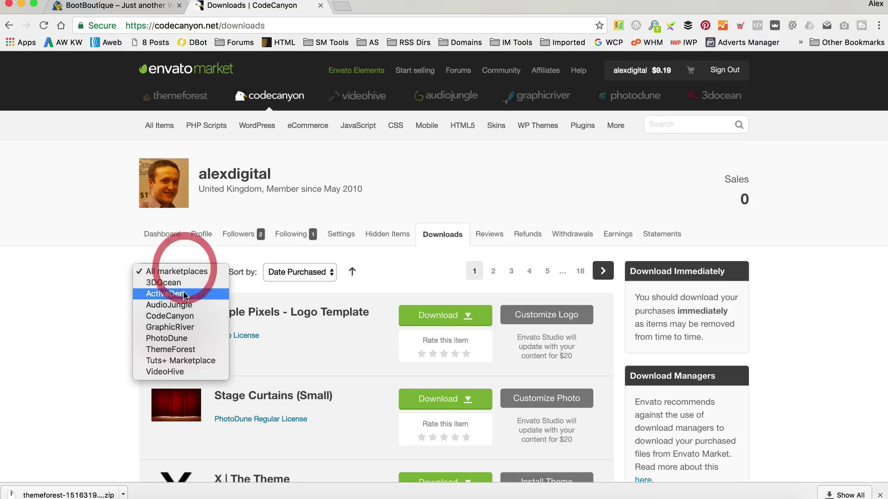
click(173, 314)
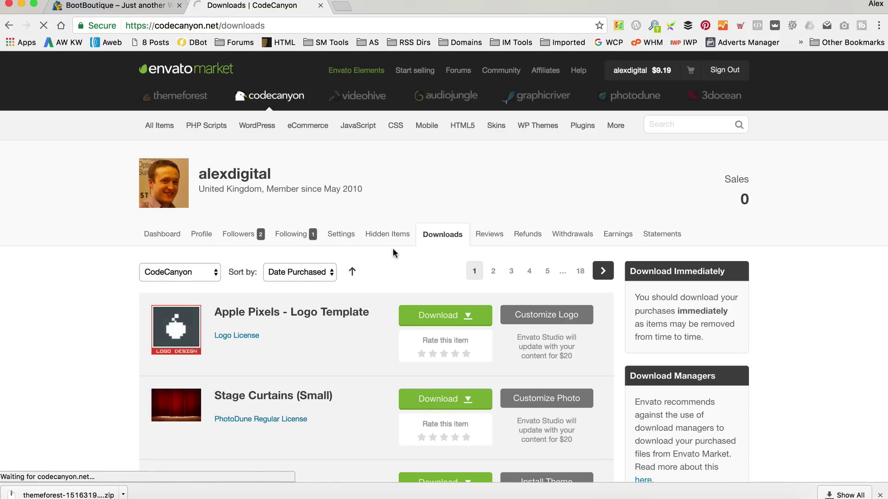
scroll(390, 254, down, 3)
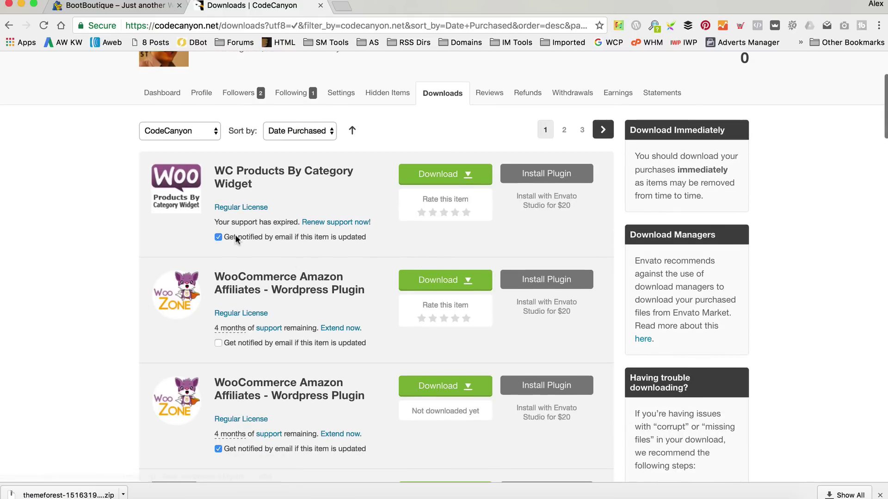
click(472, 282)
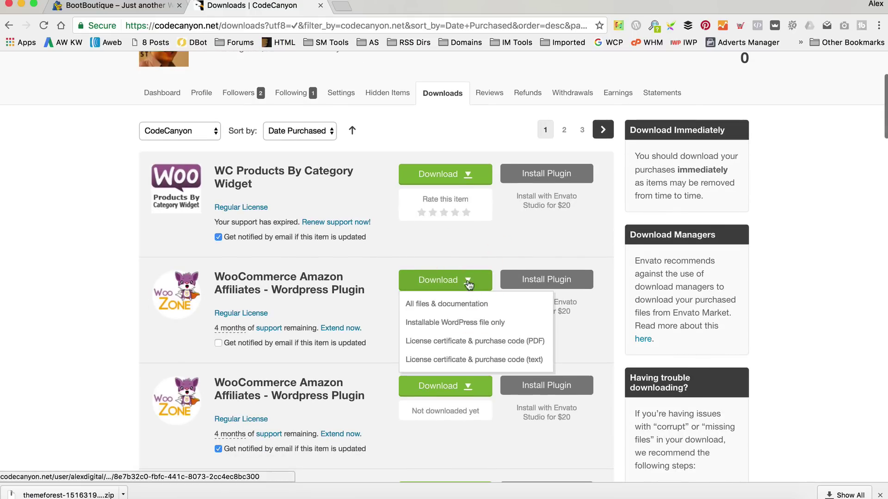
click(459, 305)
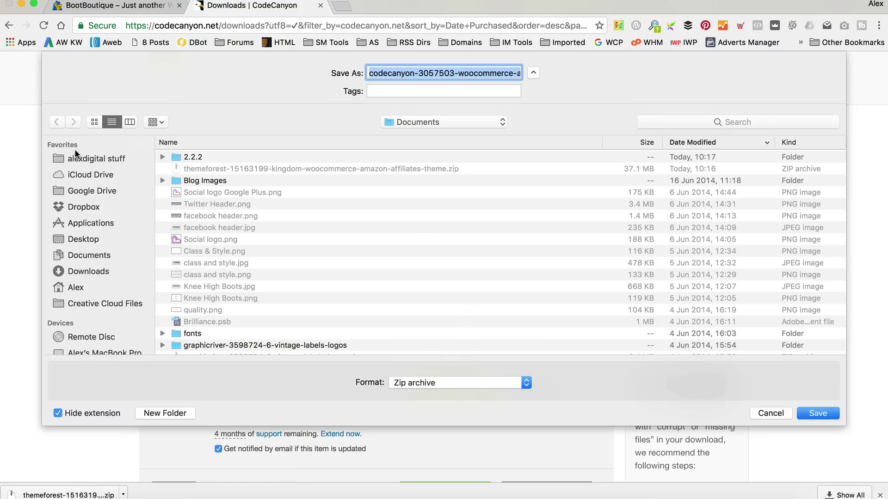
Save the plugin zip into the New Boot Boutique folder and reveal it in Finder.
click(77, 158)
double_click(212, 157)
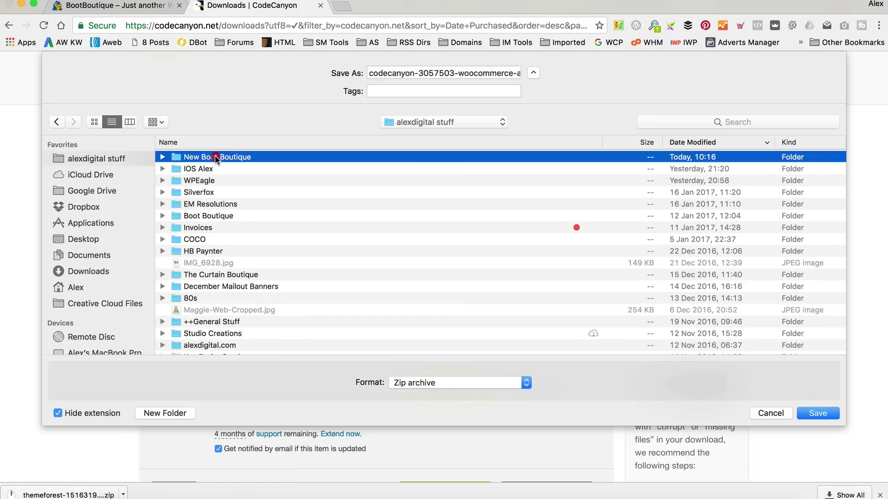
click(827, 412)
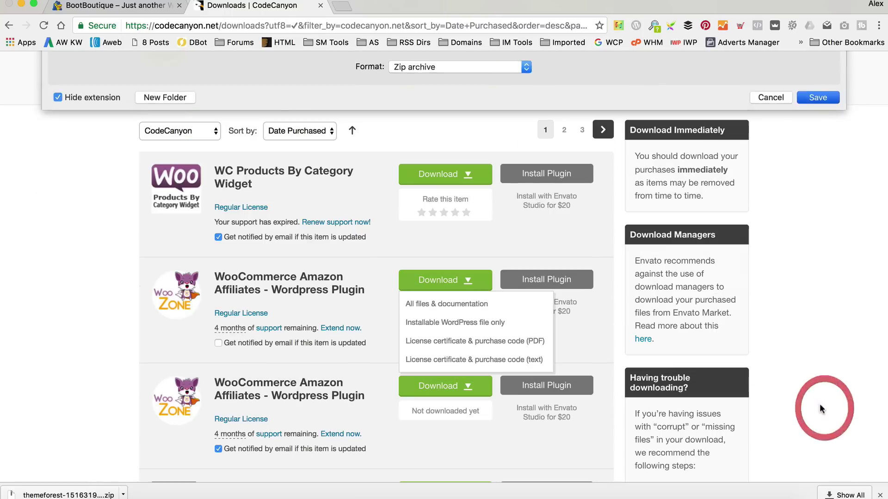
click(123, 495)
click(157, 476)
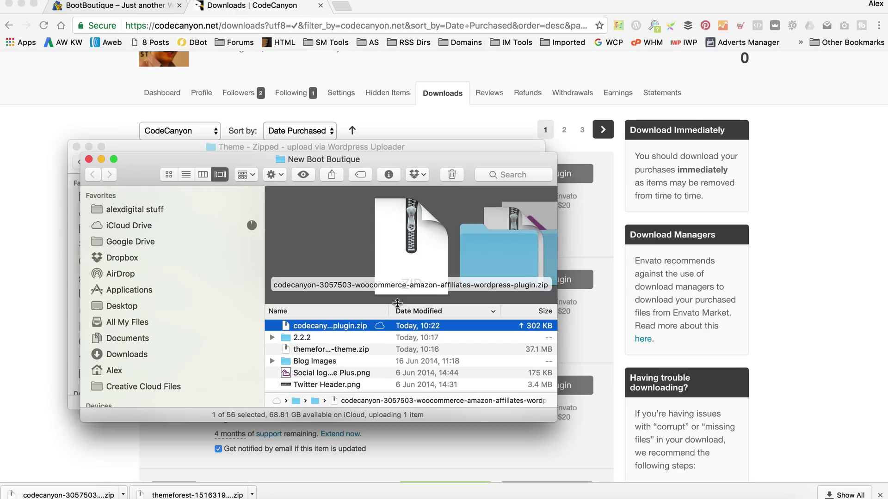
Open the extracted 9.0.2.18 folder and select the Plugin folder holding woozone.zip.
drag(389, 311, 561, 309)
click(399, 328)
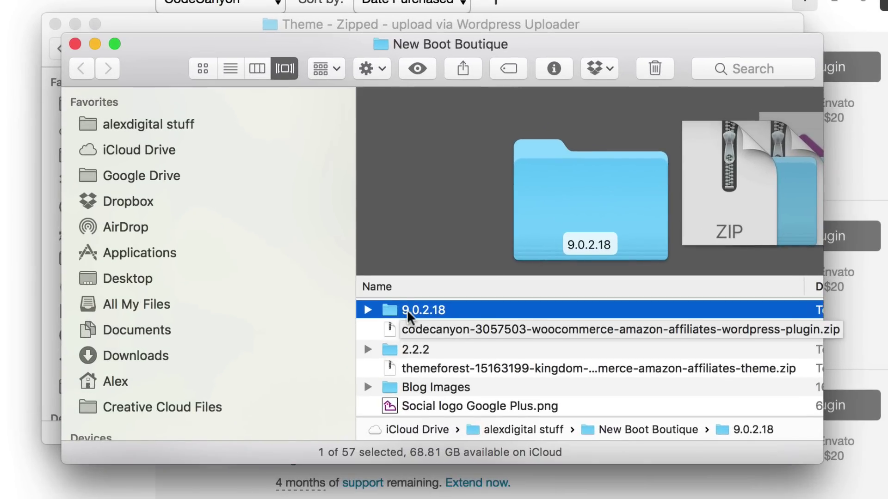
double_click(416, 309)
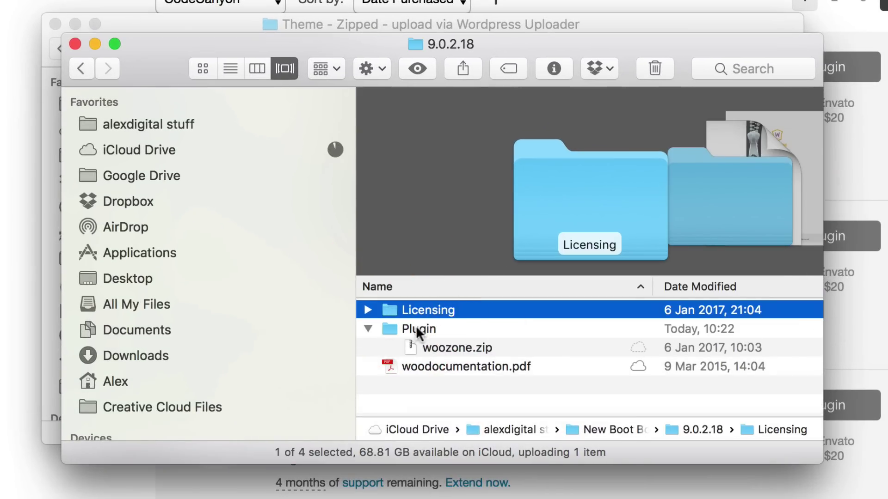
click(408, 326)
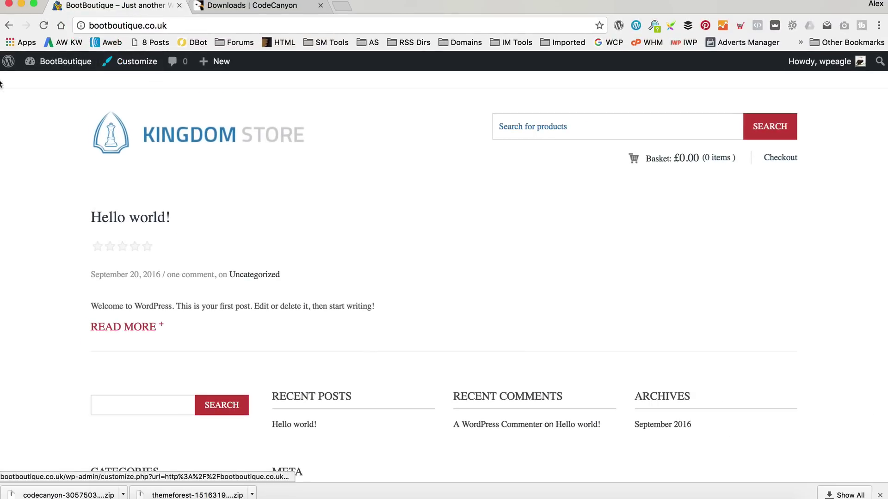
Go from the dashboard to Plugins > Add New > Upload Plugin.
mouse_move(55, 61)
click(48, 85)
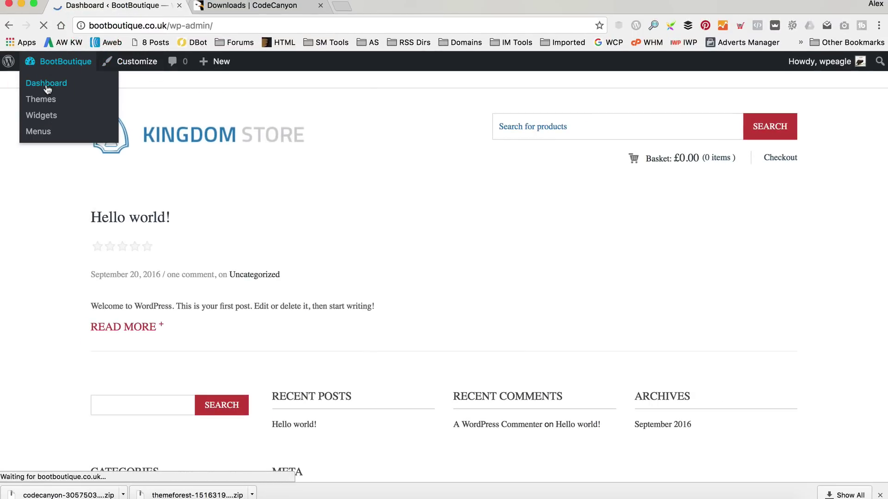
scroll(55, 259, down, 2)
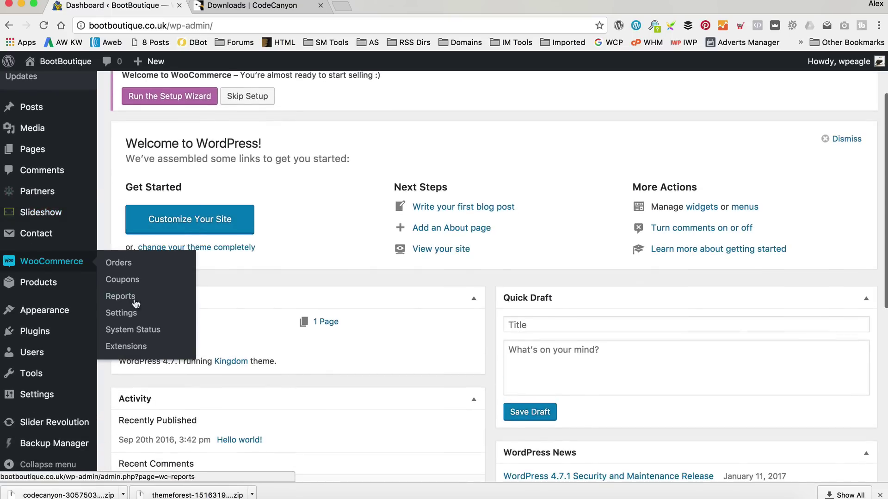
mouse_move(65, 333)
click(140, 353)
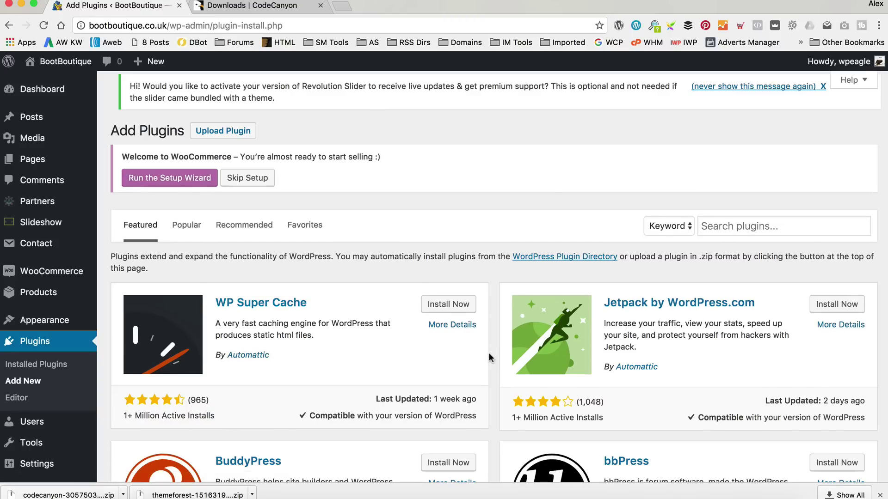
click(227, 131)
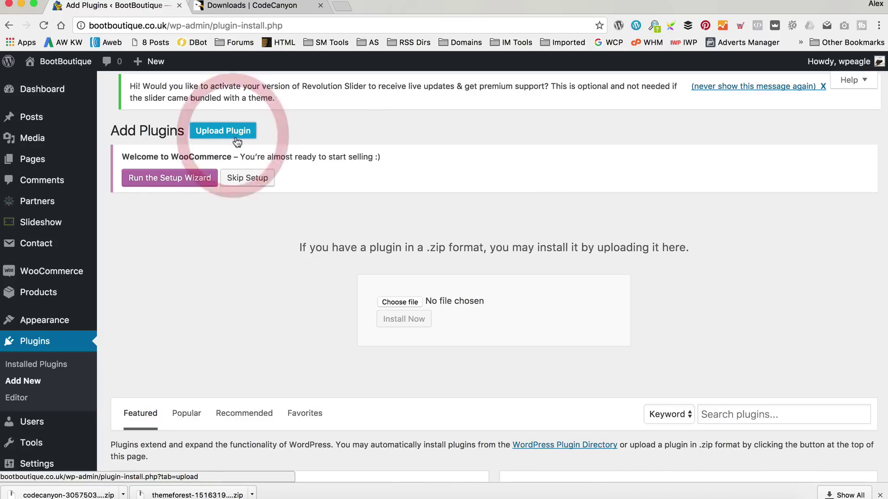
Upload New Boot Boutique/9.0.2.18/Plugin/woozone.zip and install the plugin.
click(403, 302)
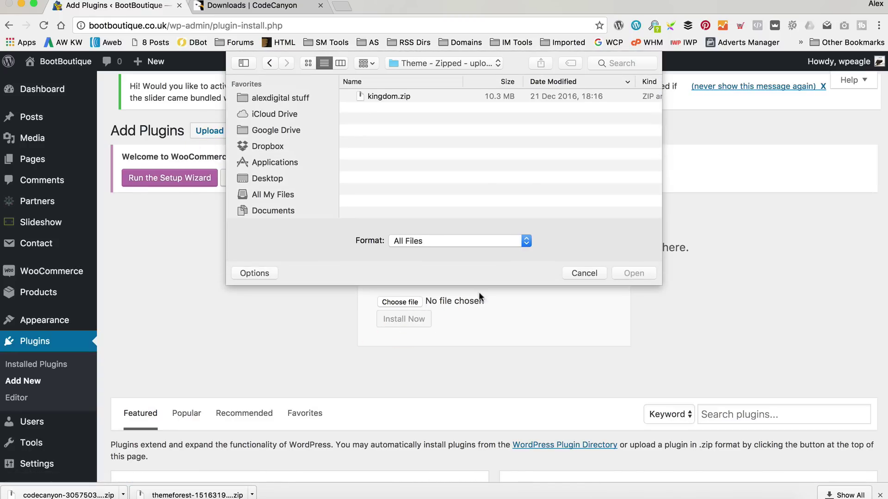
click(438, 63)
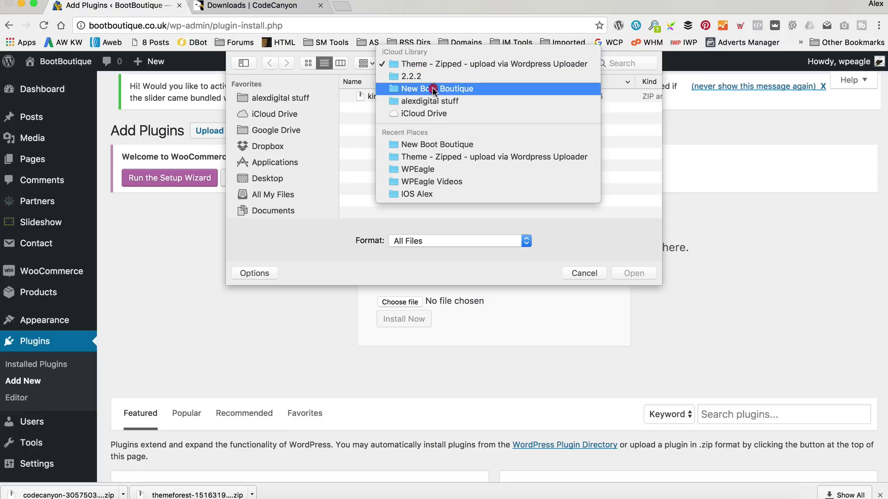
click(409, 89)
double_click(404, 96)
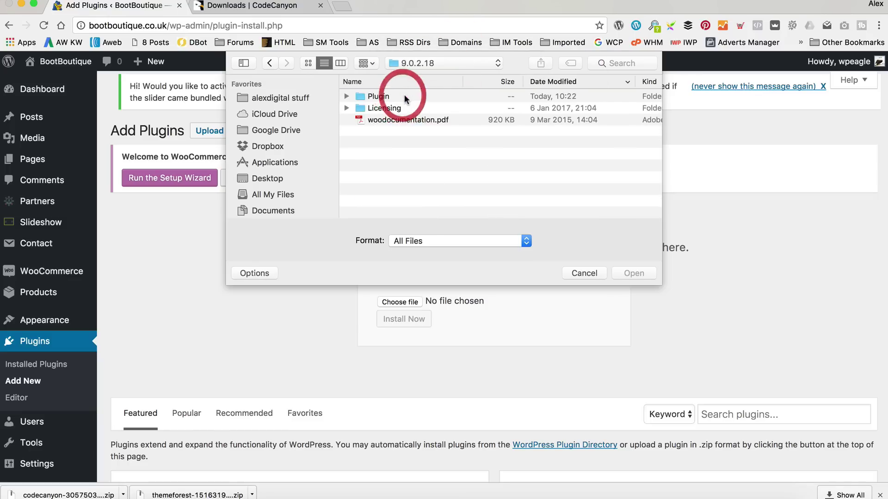
double_click(395, 96)
click(396, 95)
click(644, 276)
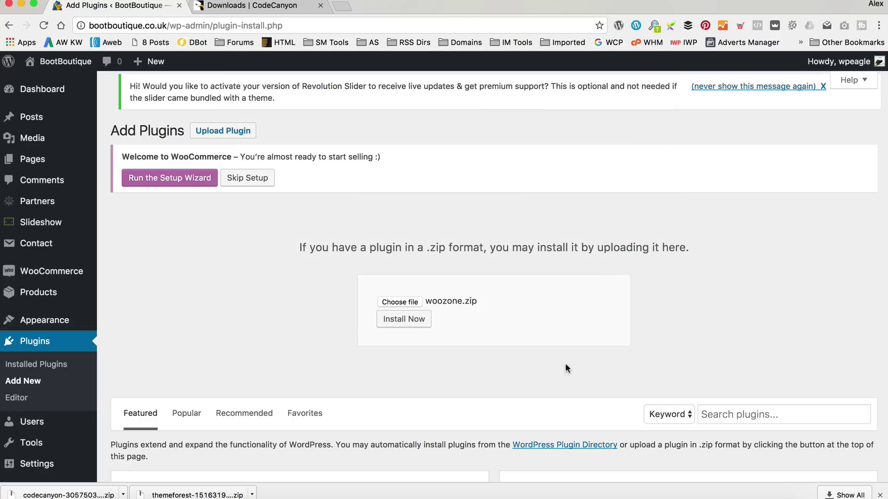
click(412, 320)
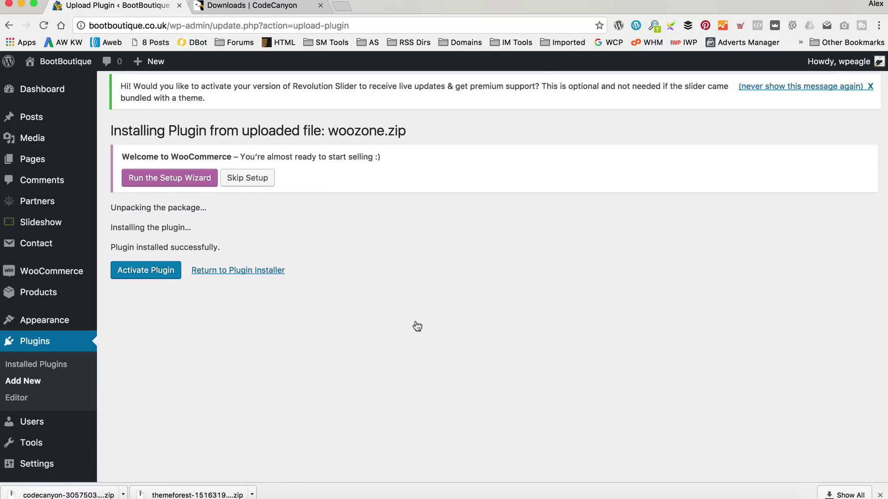
Activate WooZone, then dismiss the Revolution Slider and WooZone theme-recommendation notices.
click(142, 272)
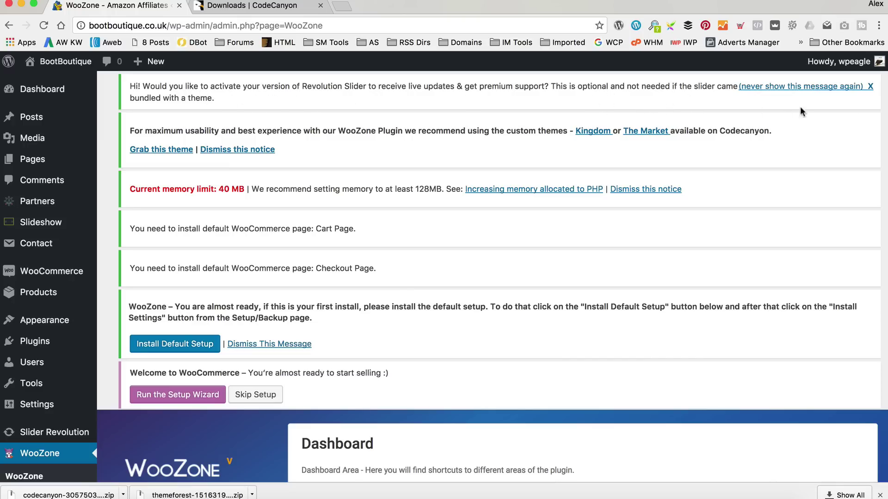
click(870, 87)
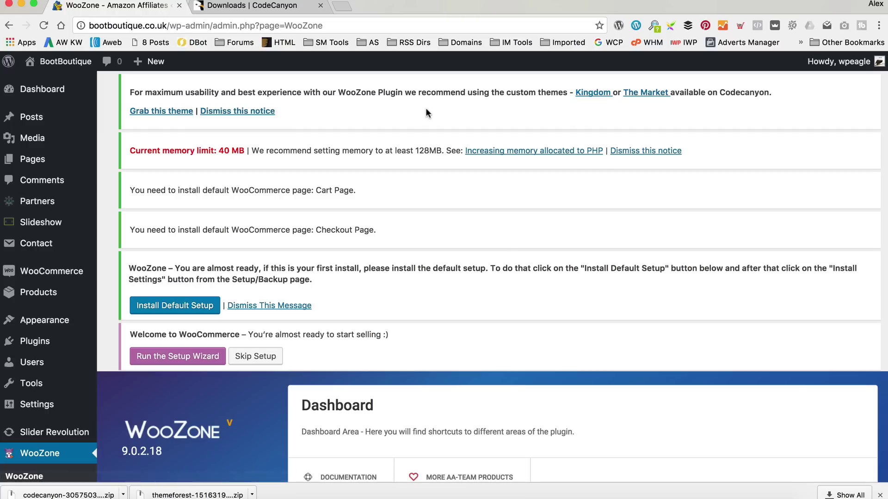
click(252, 114)
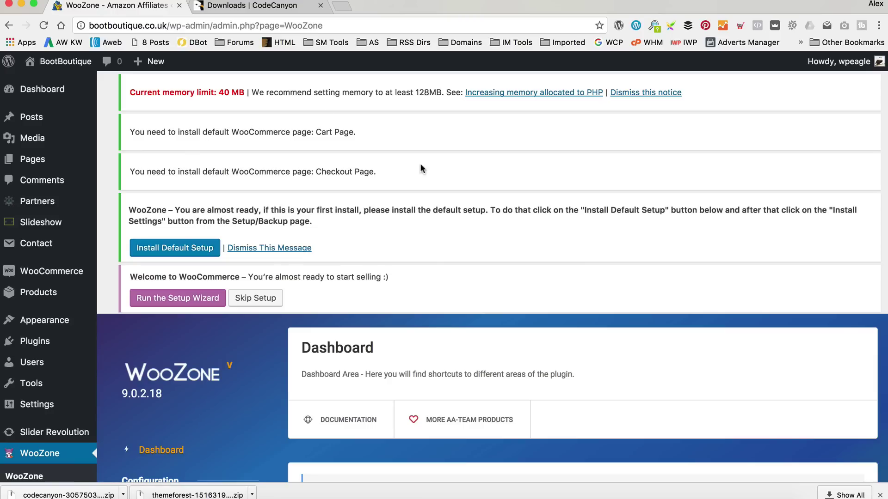
scroll(322, 156, down, 1)
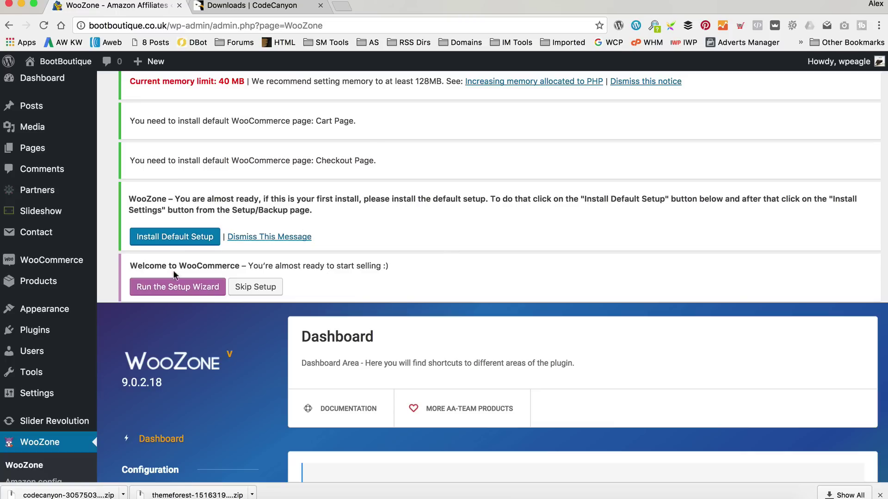
Start the WooCommerce setup wizard and accept the default store pages.
click(179, 289)
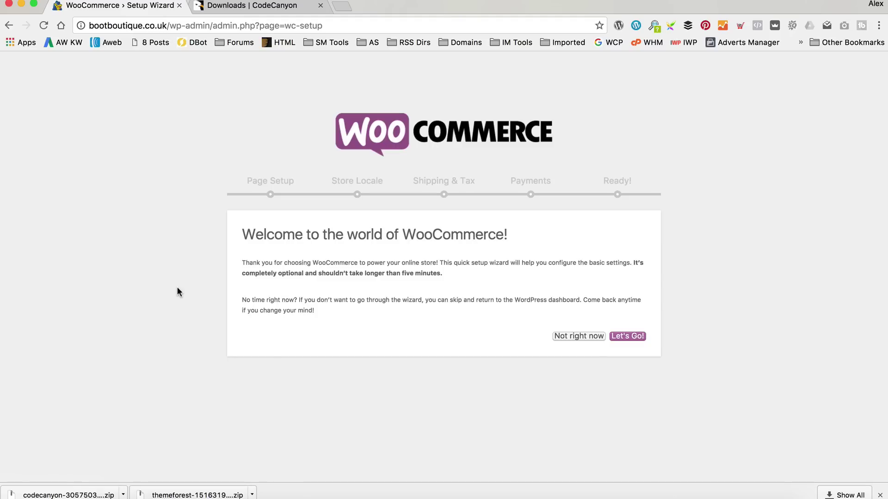
click(628, 335)
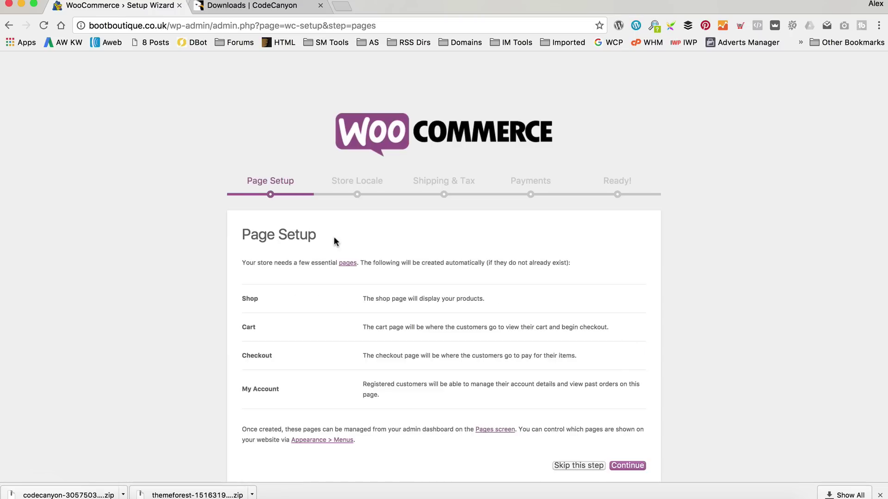
scroll(373, 251, down, 1)
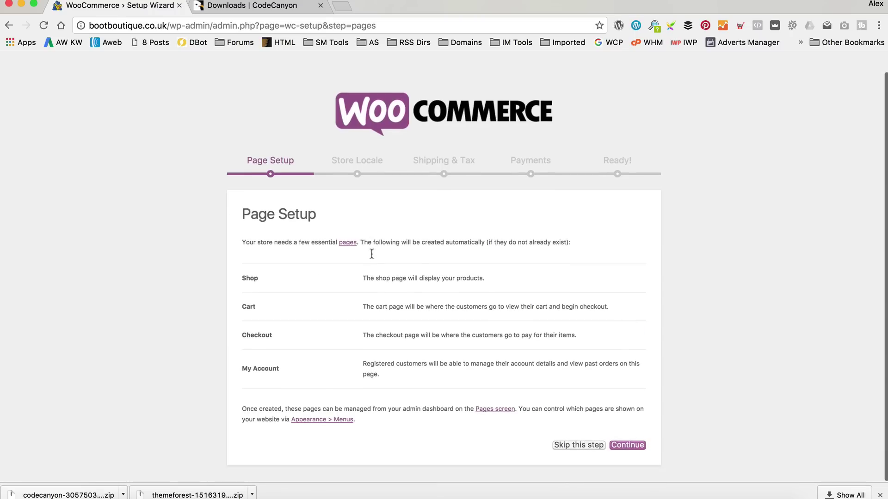
click(628, 447)
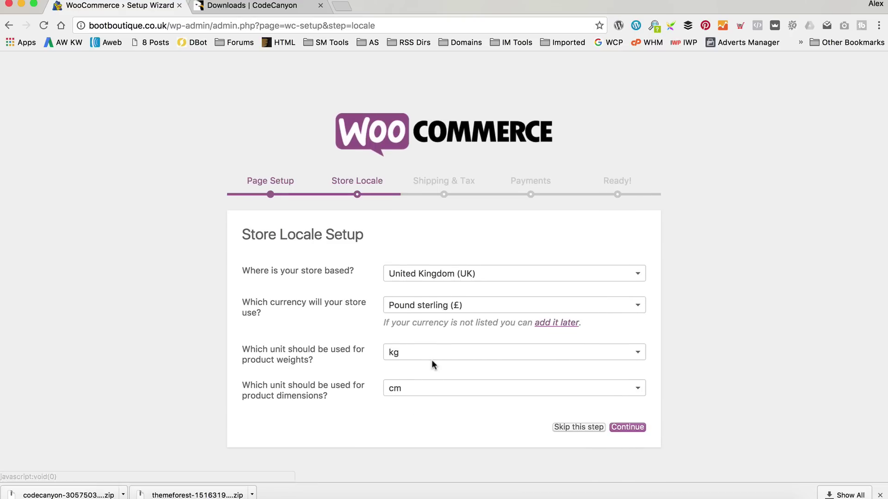
Keep the UK locale with pounds, kg and cm, and skip shipping, tax and payments.
click(636, 430)
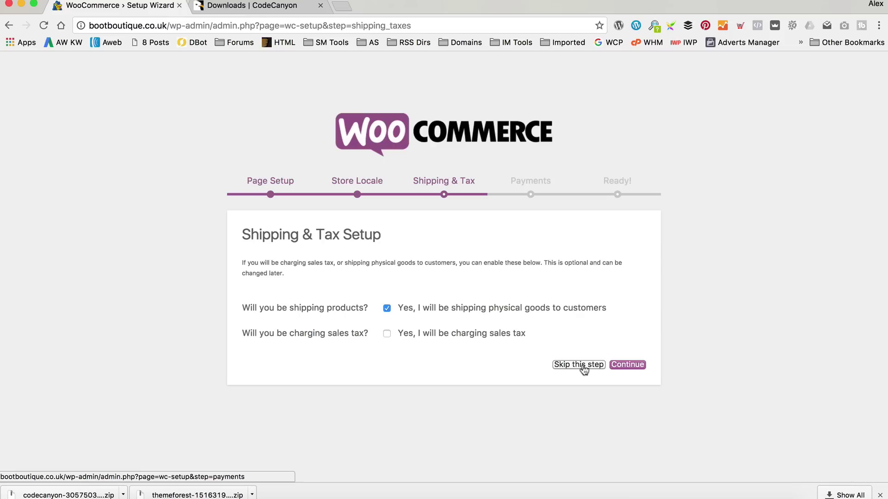
click(582, 367)
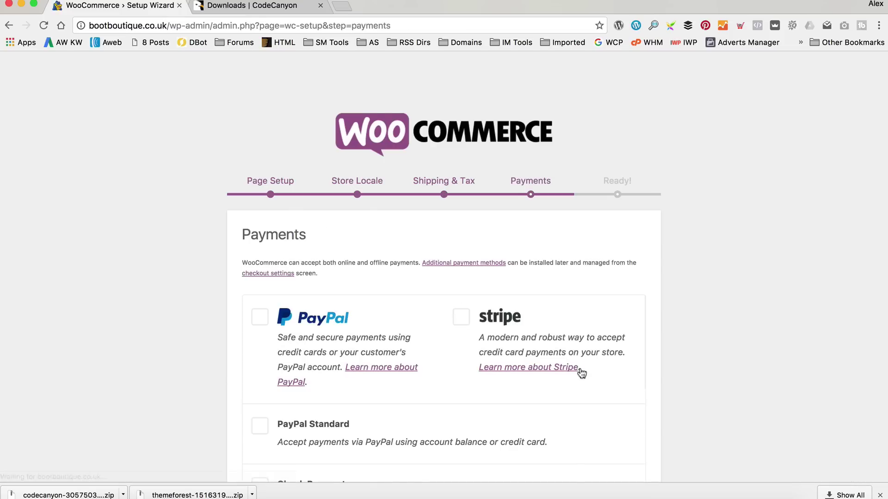
scroll(581, 372, down, 5)
click(576, 447)
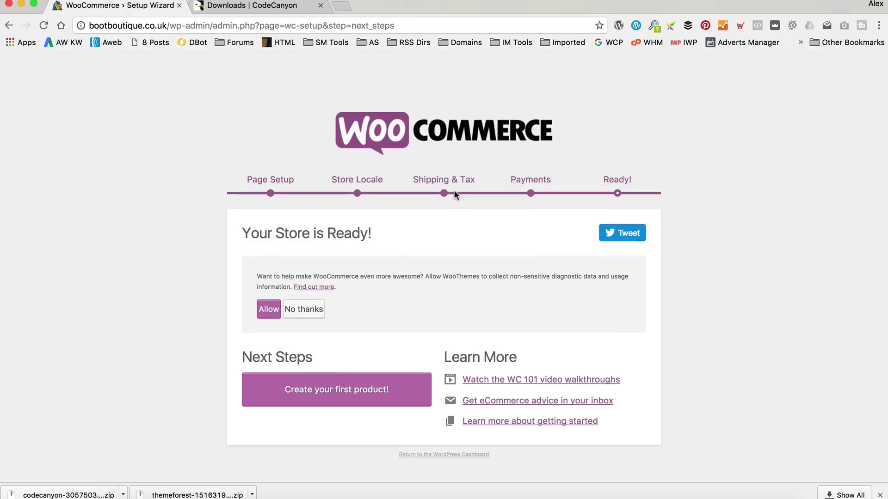
Return to the WordPress Dashboard and choose Install Default Setup in the WooZone notice.
click(461, 456)
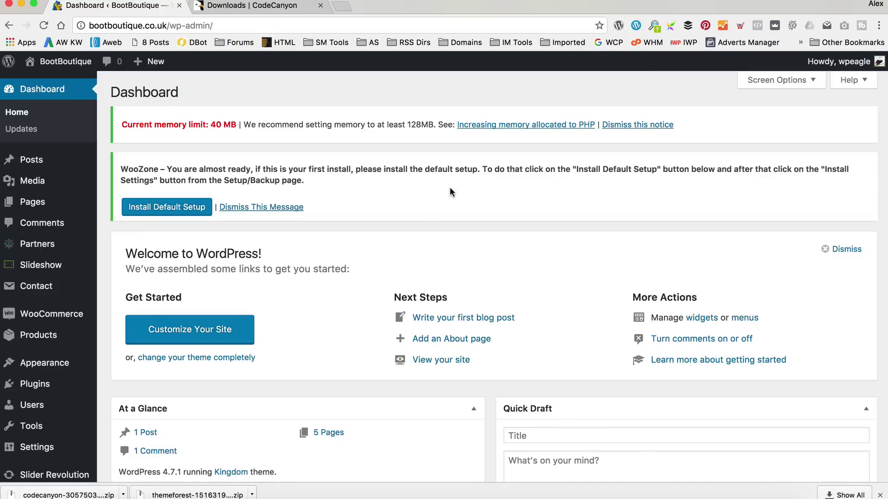
click(144, 208)
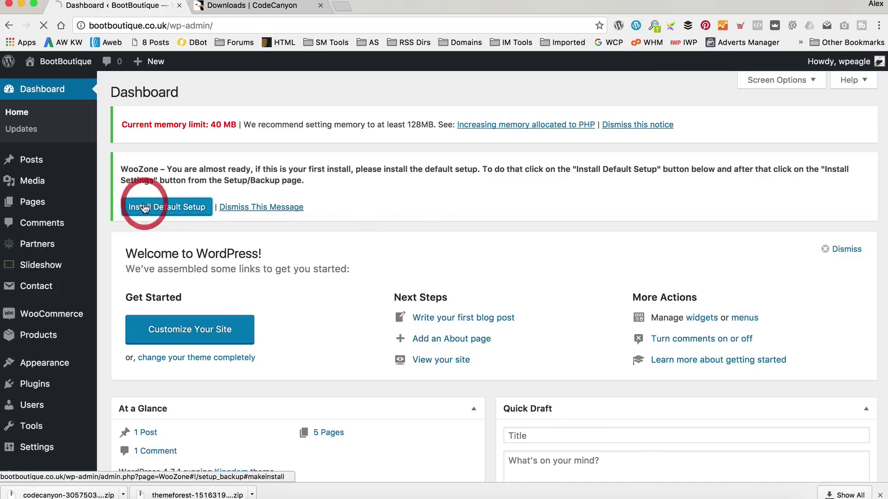
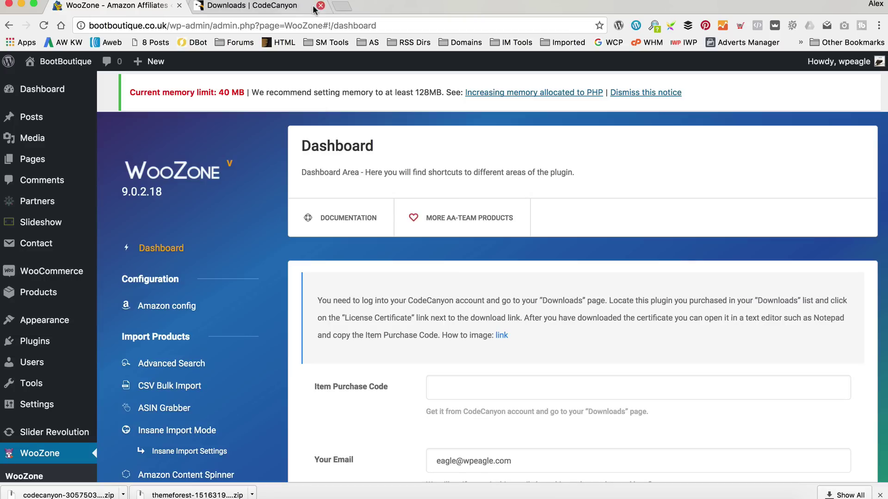
Go to the HostGator website and open the Customer Portal.
click(286, 8)
click(284, 21)
text(hos)
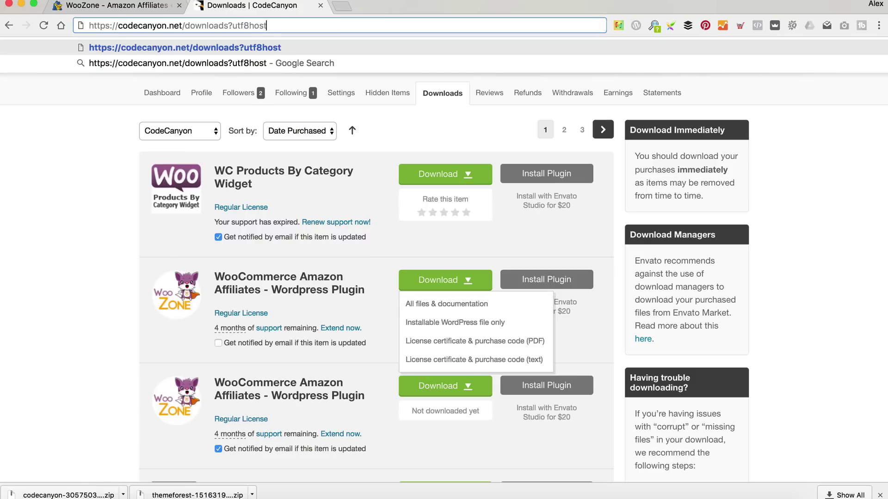
key(Return)
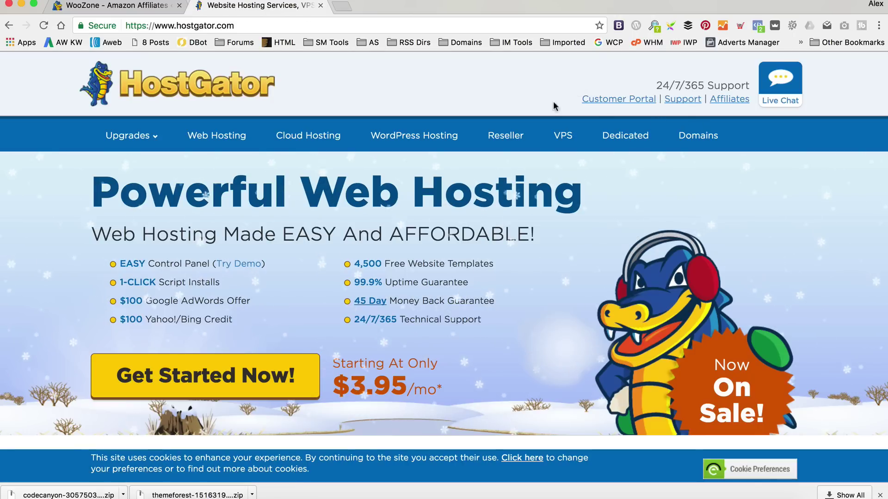
click(604, 103)
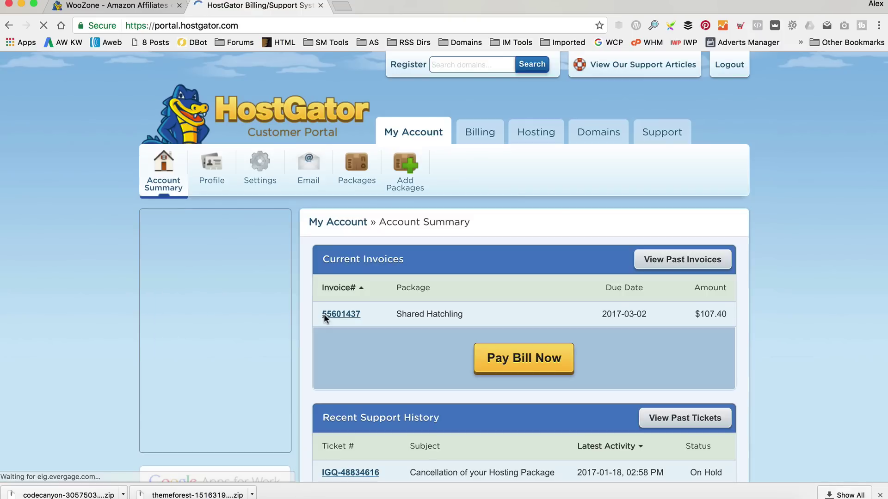
Choose the bootboutique.co.uk hosting account and open its FTP Accounts page to create a new account.
click(538, 134)
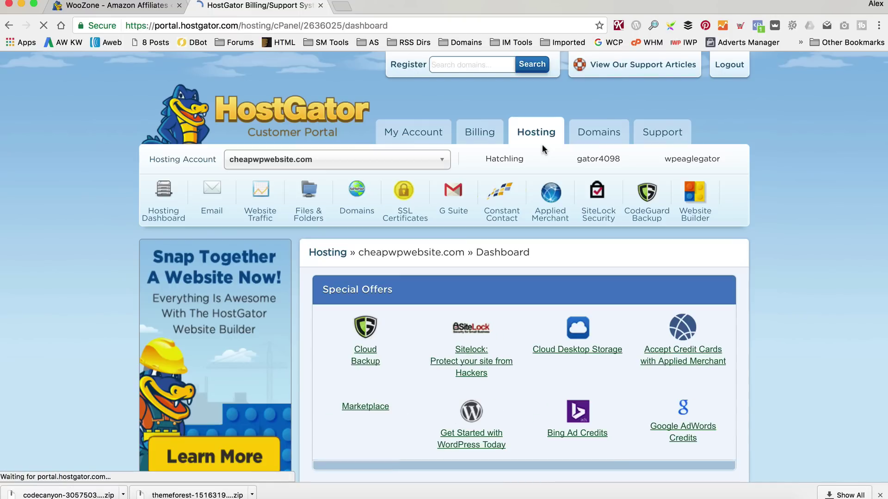
click(442, 169)
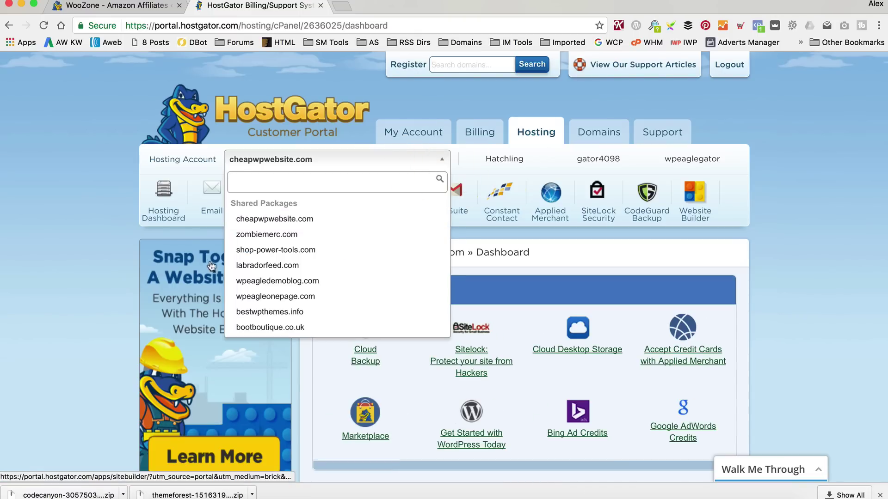
click(274, 328)
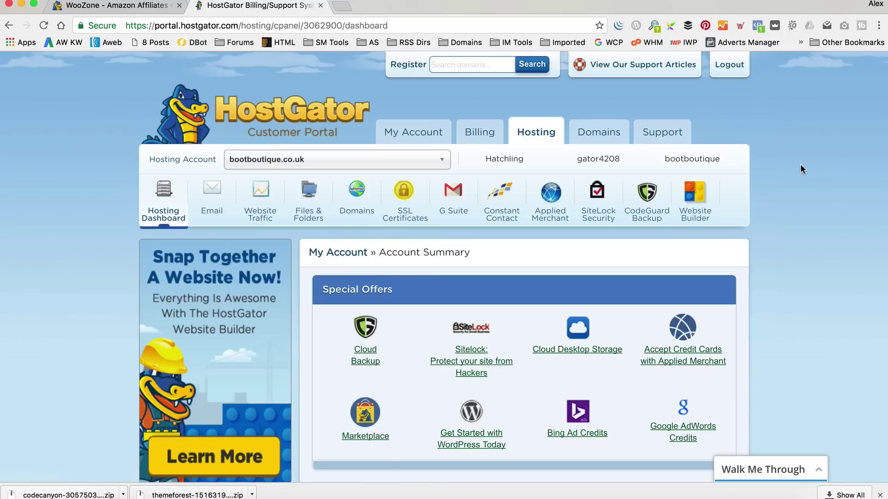
click(309, 217)
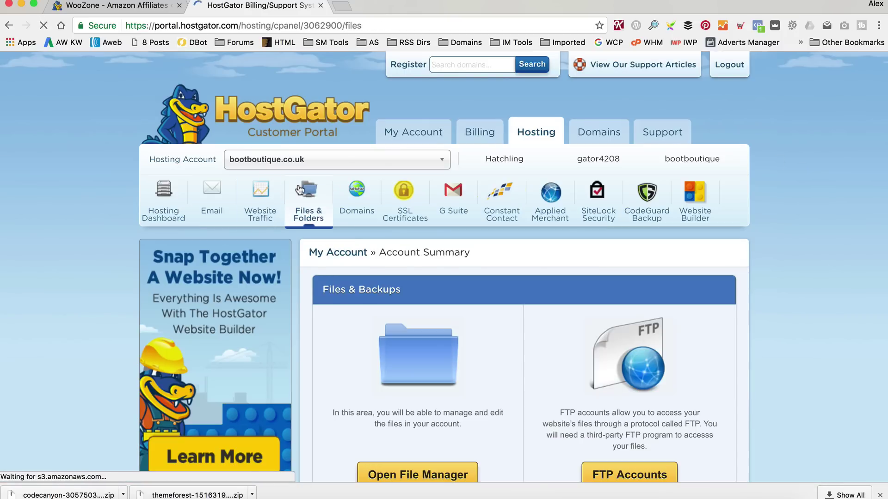
scroll(511, 204, down, 3)
click(635, 374)
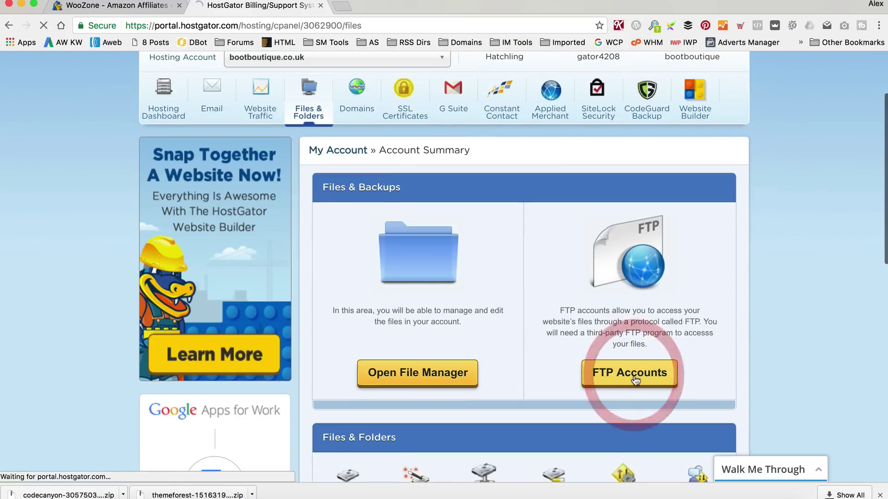
scroll(483, 242, down, 1)
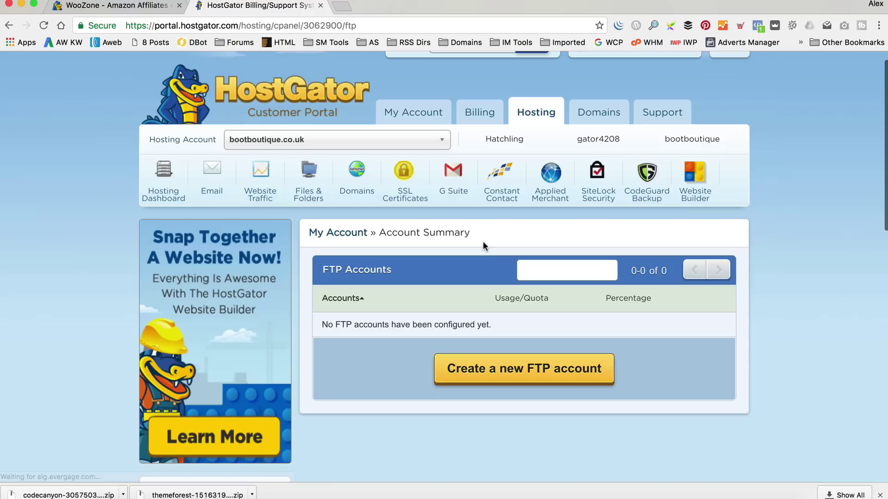
click(511, 366)
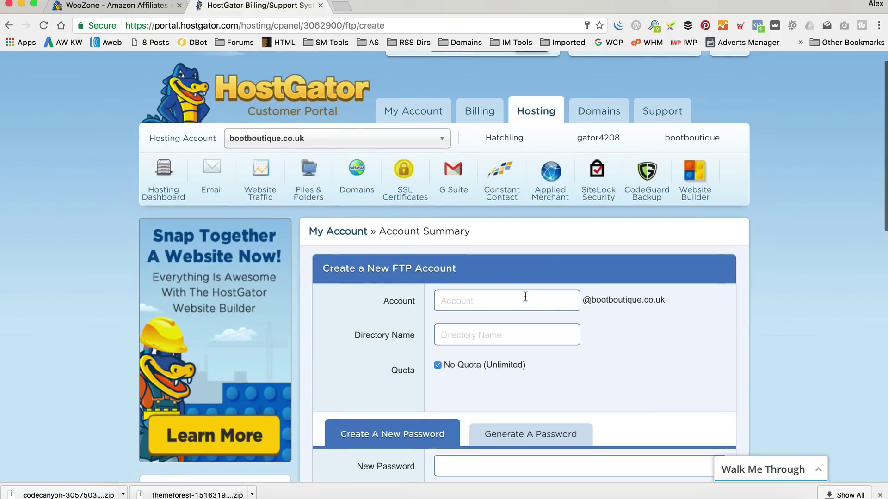
Create the FTP account 'eagle' with a confirmed password, and let the browser store the password.
click(525, 297)
text(eagle)
key(Tab)
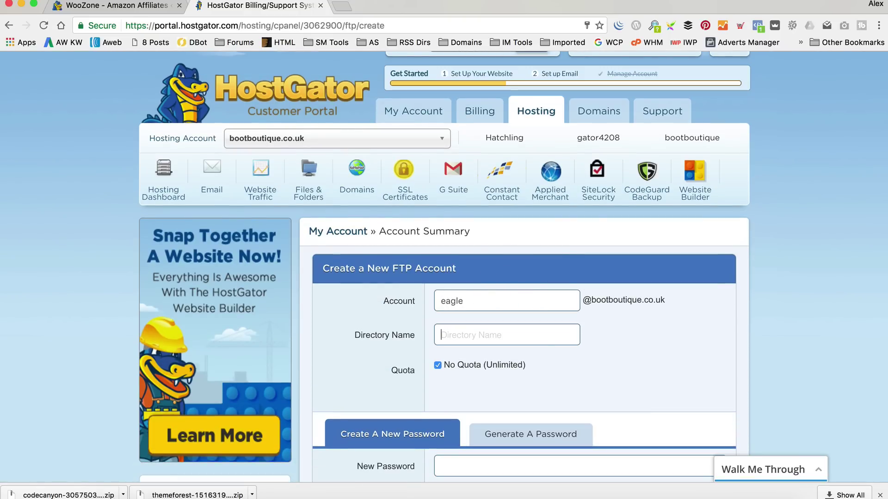
scroll(479, 304, down, 6)
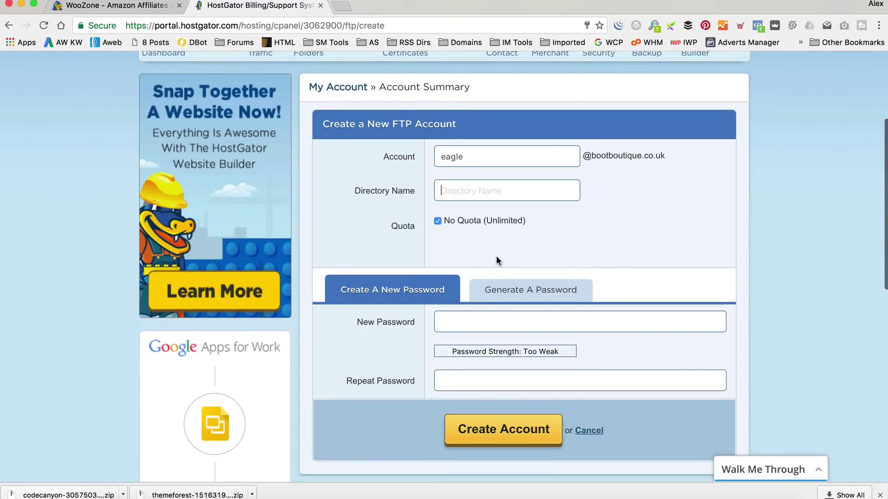
click(484, 323)
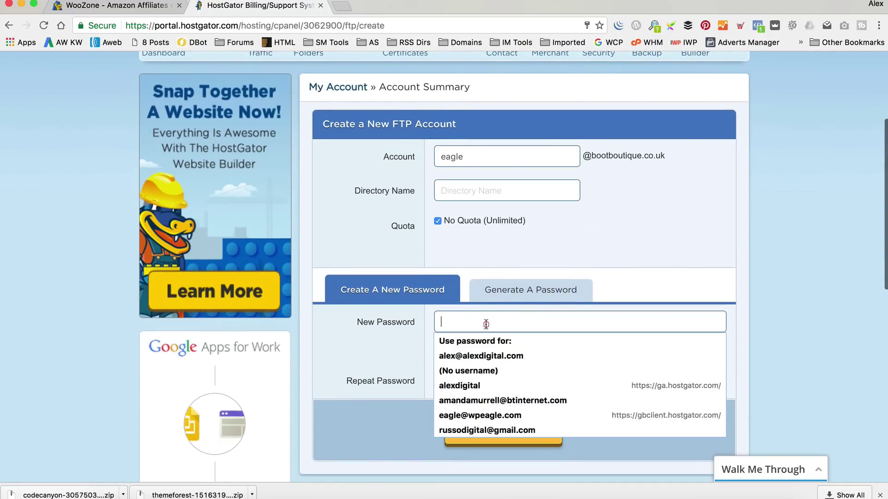
text(a********)
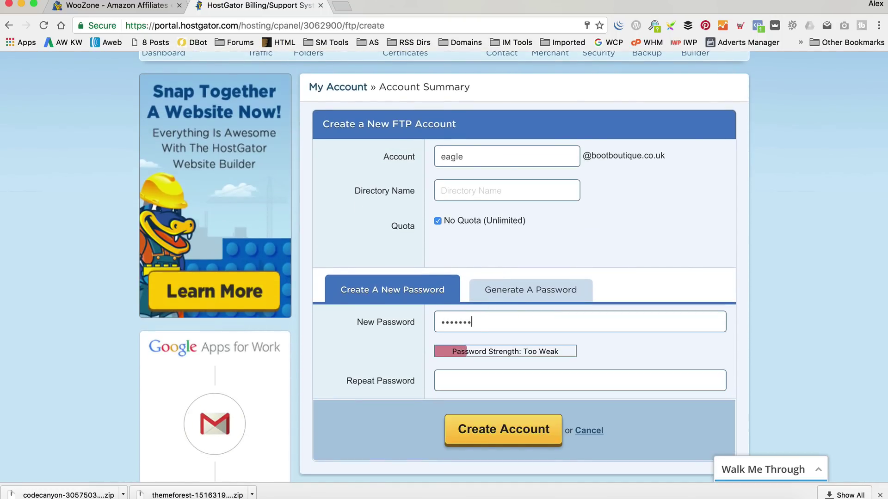
click(441, 381)
text(*********)
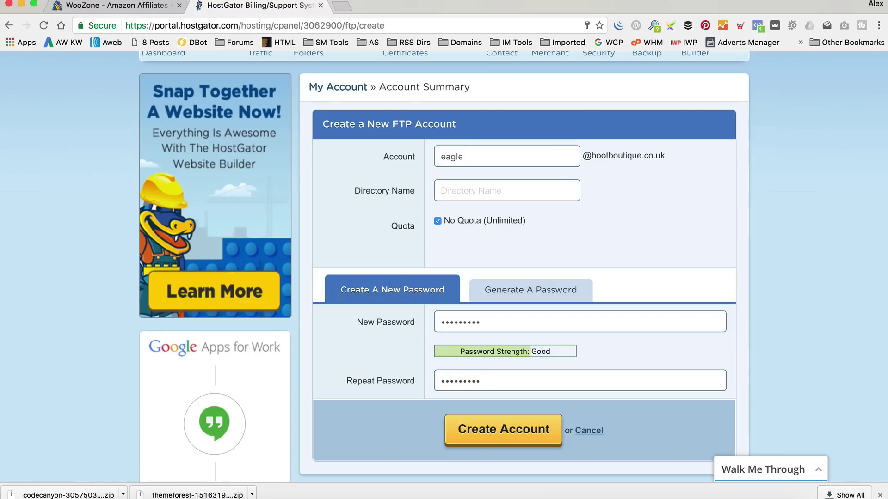
click(524, 423)
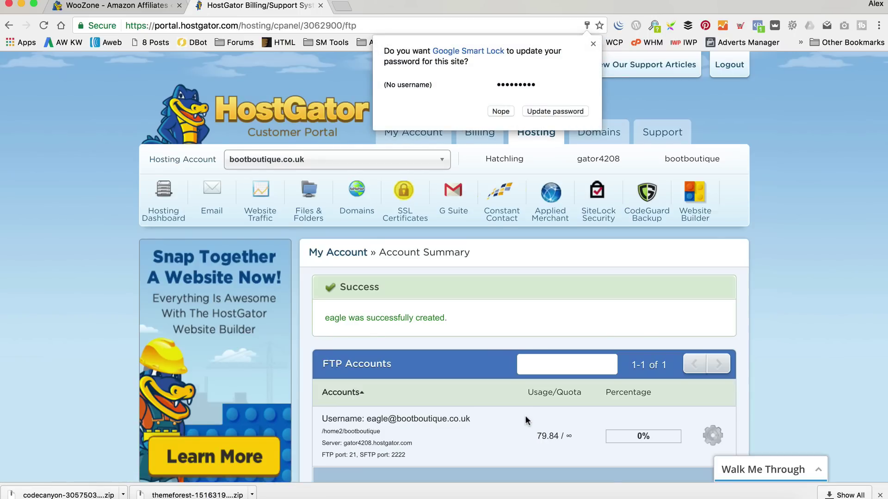
scroll(523, 404, down, 2)
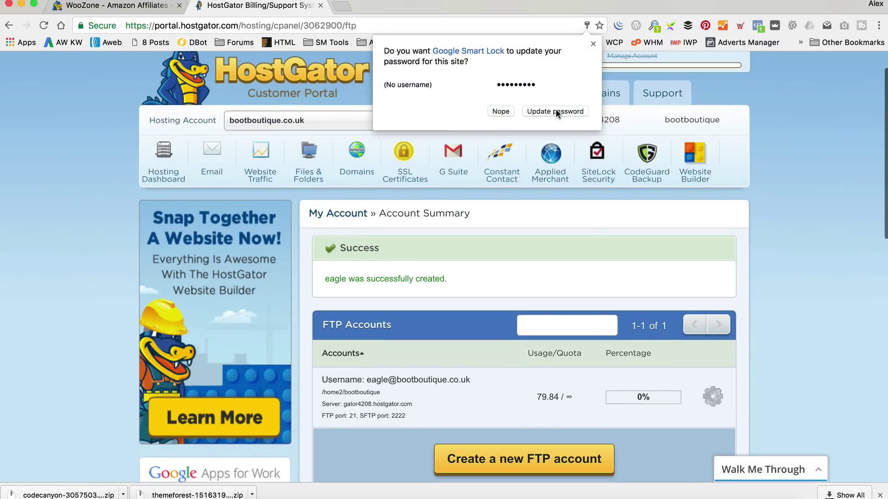
click(556, 111)
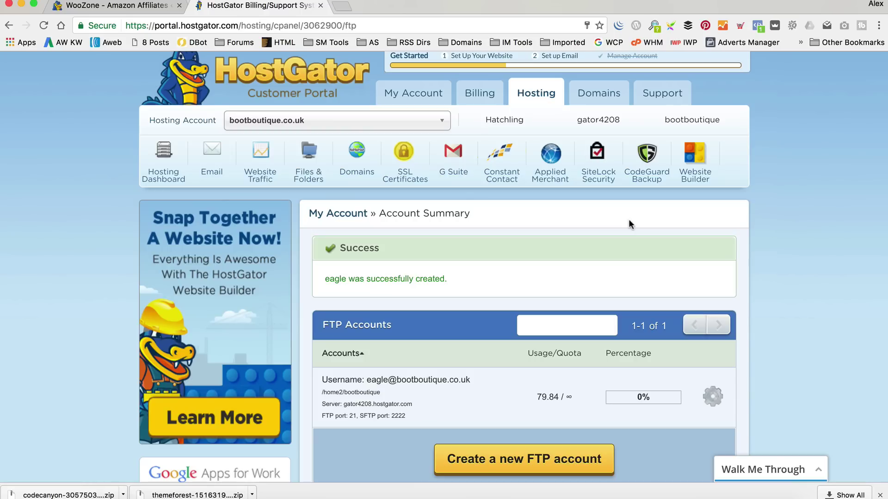
Close the old Fetch connection windows and start a new Fetch connection.
click(511, 486)
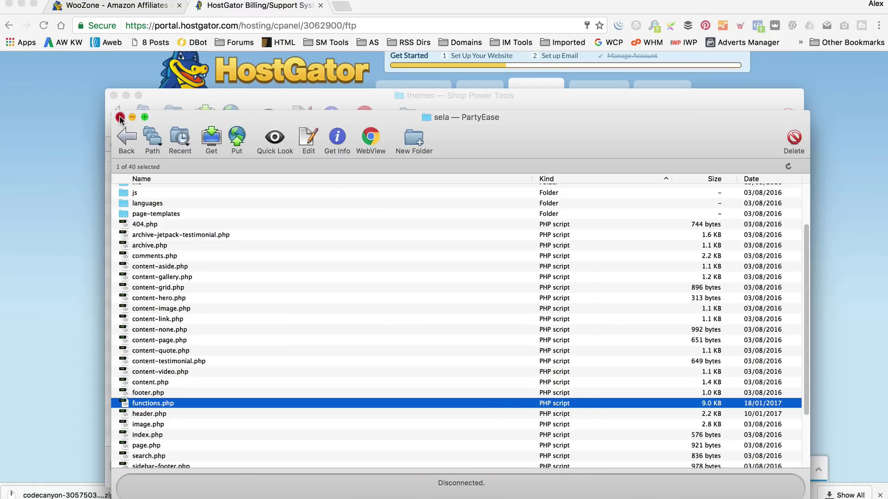
click(120, 99)
click(110, 84)
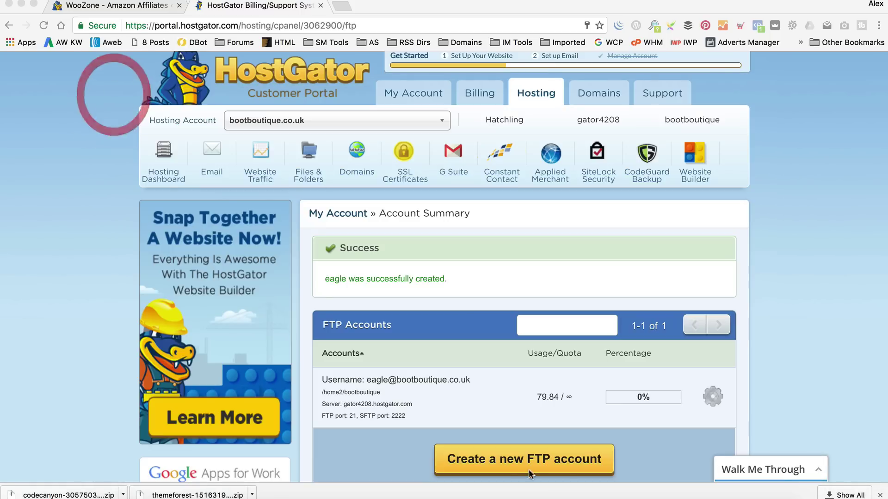
click(518, 486)
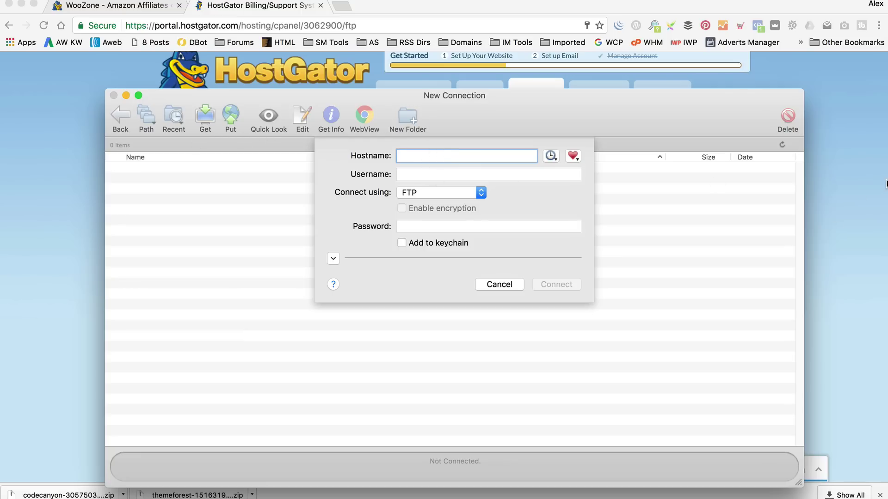
Copy the server name gator4208.hostgator.com from HostGator into Fetch's hostname field.
click(847, 185)
scroll(416, 277, down, 2)
scroll(369, 393, down, 1)
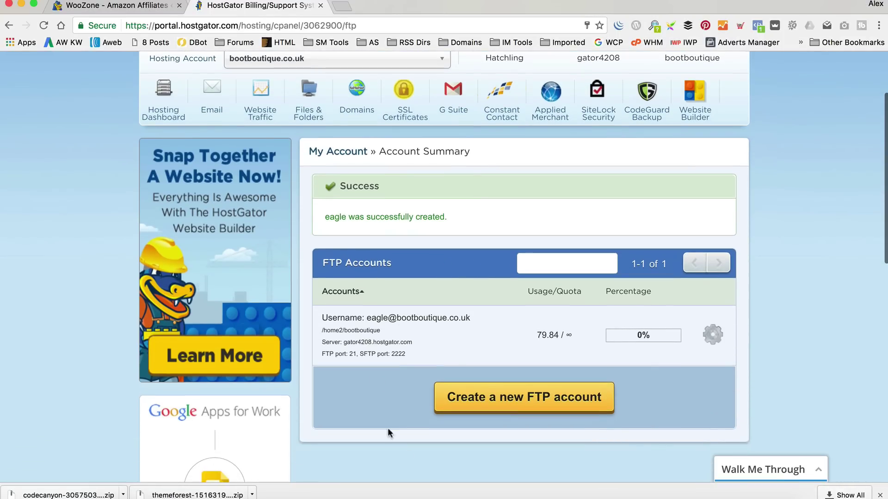
drag(413, 342, 346, 342)
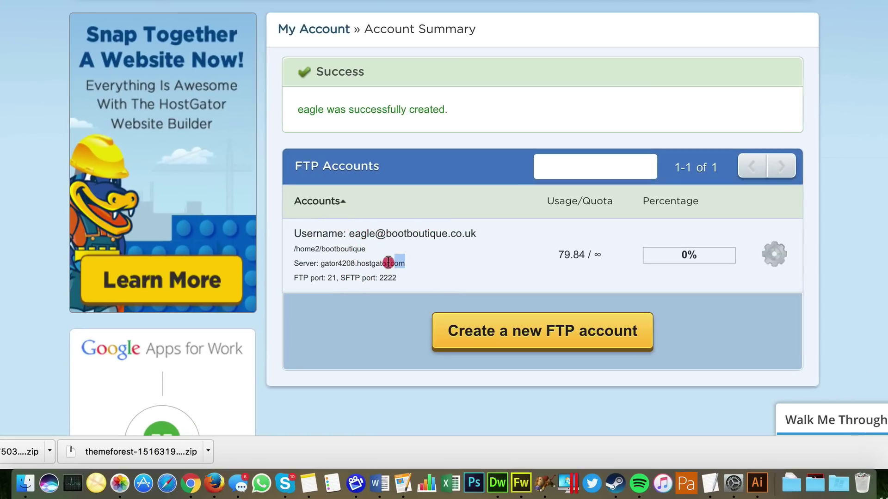
drag(336, 264, 321, 263)
key(super+c)
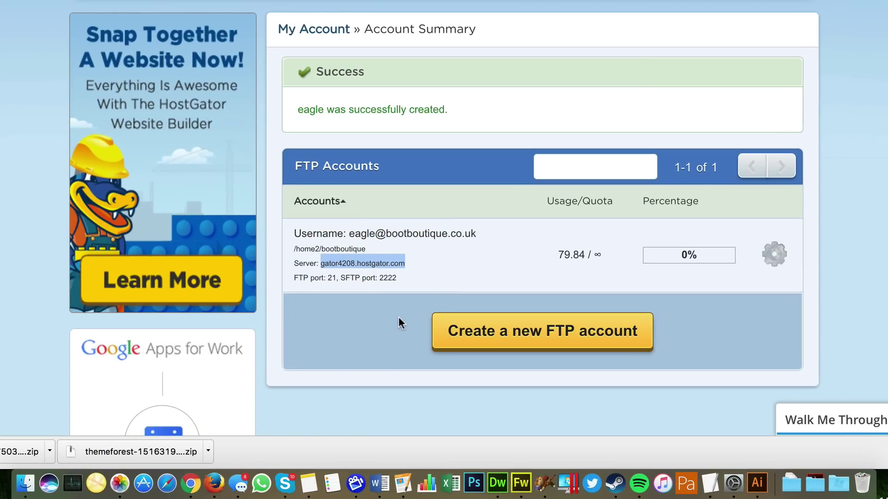
click(537, 475)
key(super+v)
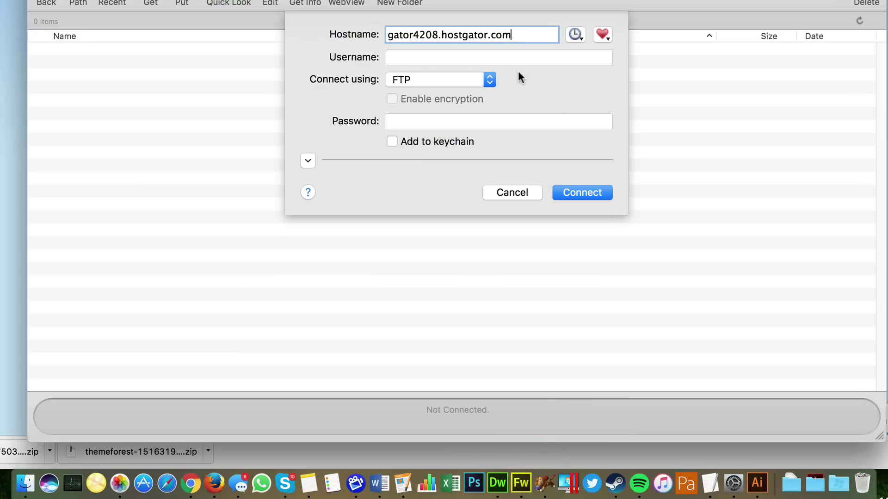
Copy the new FTP account's username into Fetch and enter its password.
key(super+Tab)
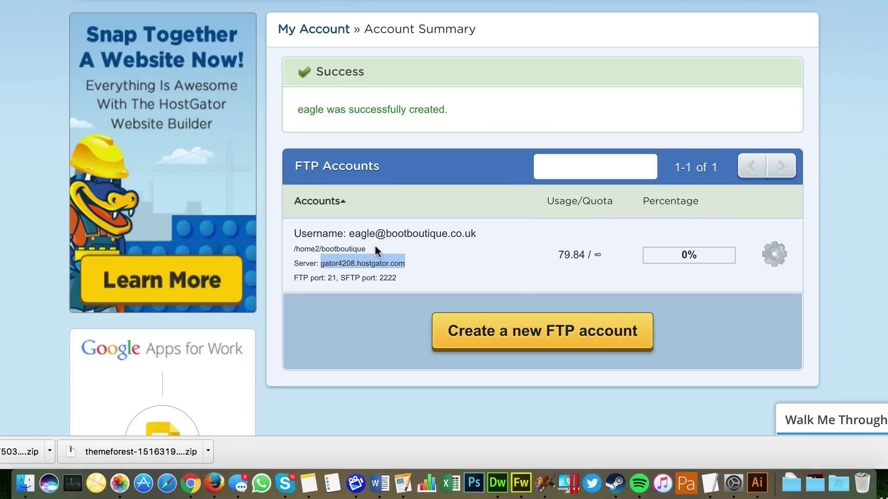
drag(479, 234, 353, 234)
key(super+c)
click(545, 484)
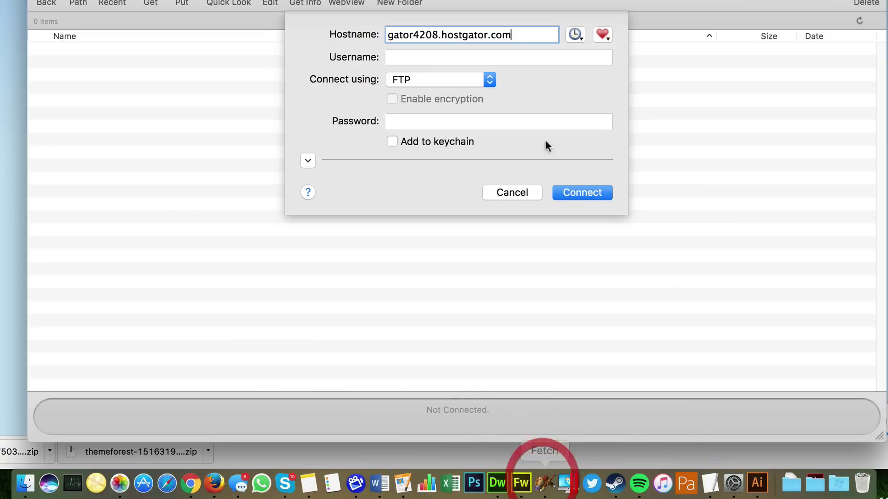
click(494, 60)
key(super+v)
click(475, 126)
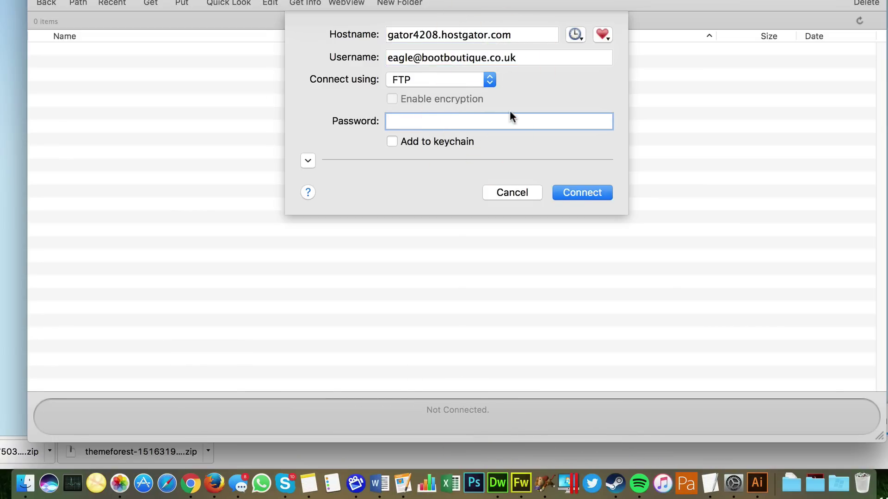
text(•••••••••)
Connect to the server, open public_html, select wp-config.php, and bring the local folder window forward.
click(580, 194)
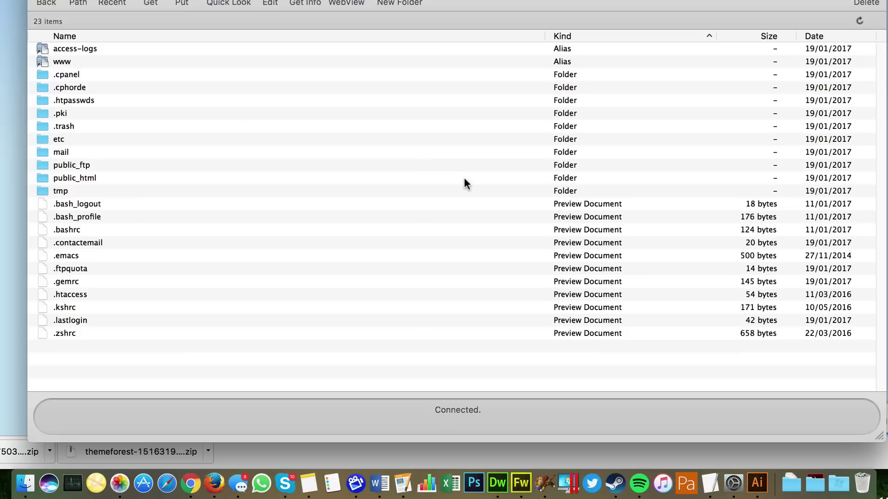
double_click(88, 183)
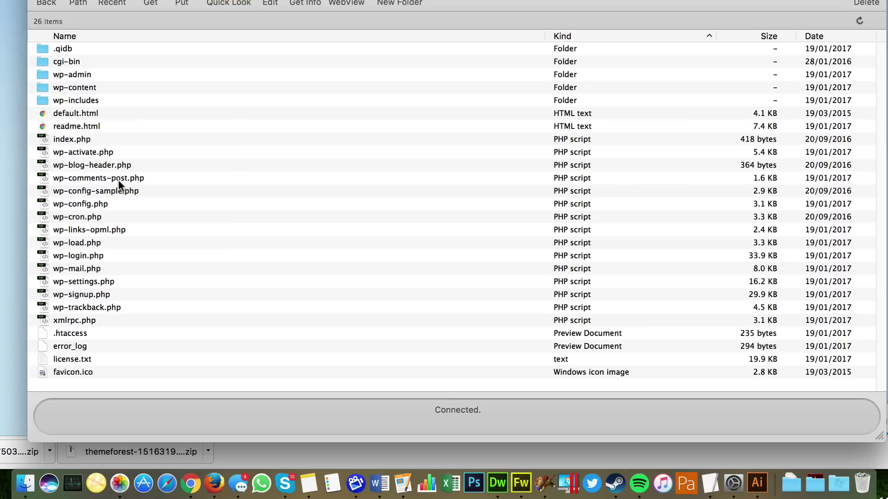
click(95, 204)
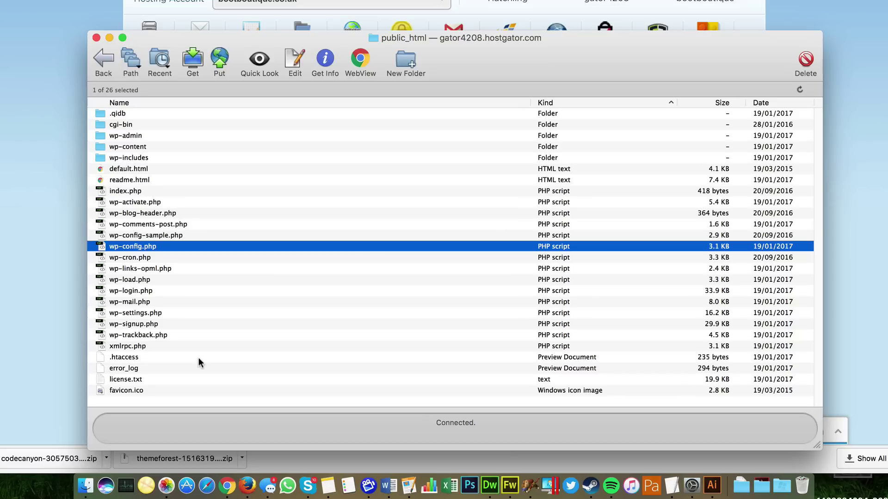
key(Up)
key(Up)
key(Up)
key(Up)
click(154, 248)
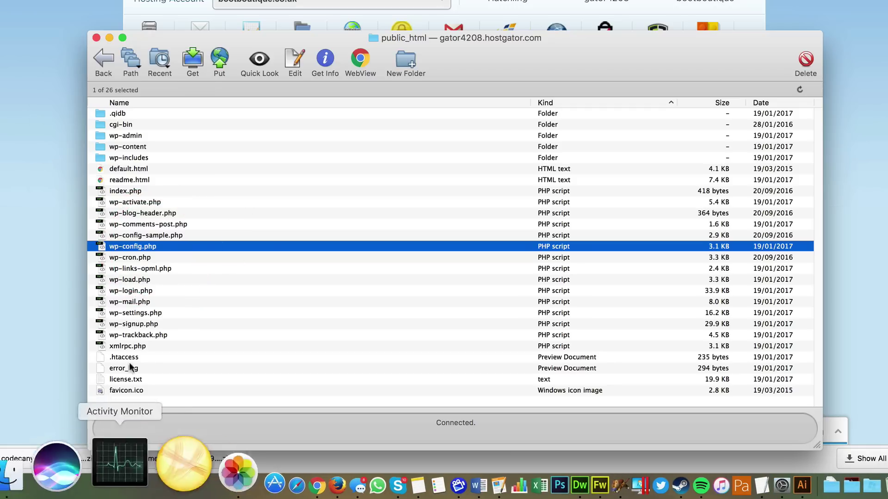
click(86, 484)
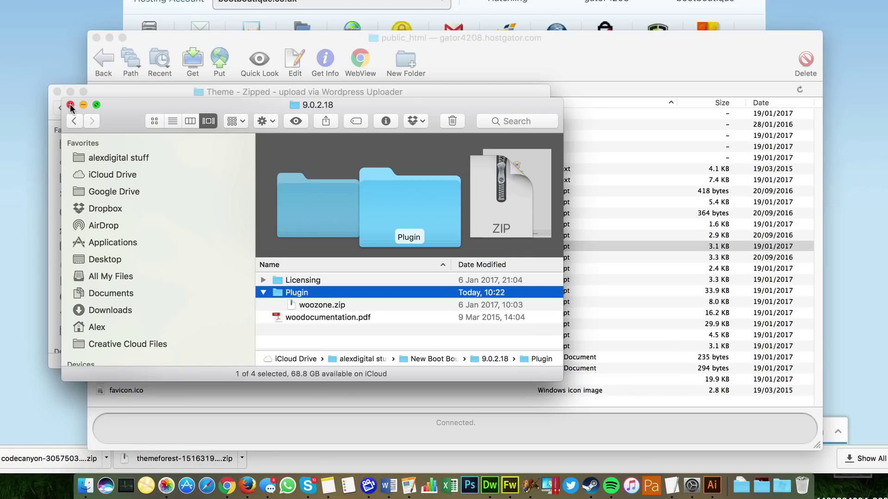
click(70, 105)
Download wp-config.php from the server into alexdigital stuff > New Boot Boutique.
click(62, 144)
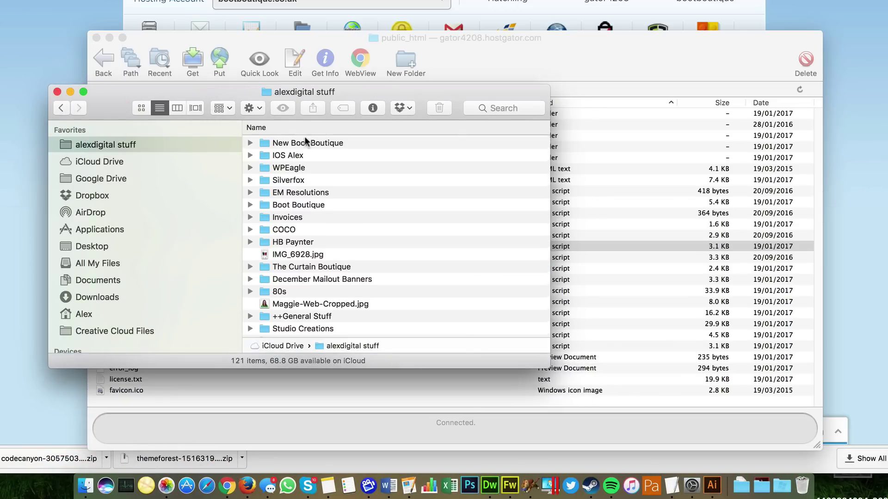
double_click(303, 138)
drag(291, 95, 595, 112)
click(167, 246)
drag(167, 246, 639, 160)
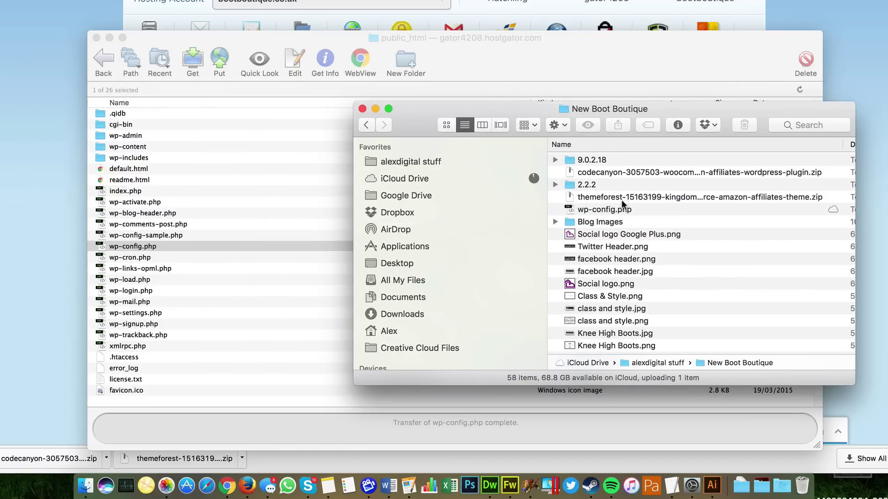
Open the downloaded wp-config.php in TextEdit.
click(618, 210)
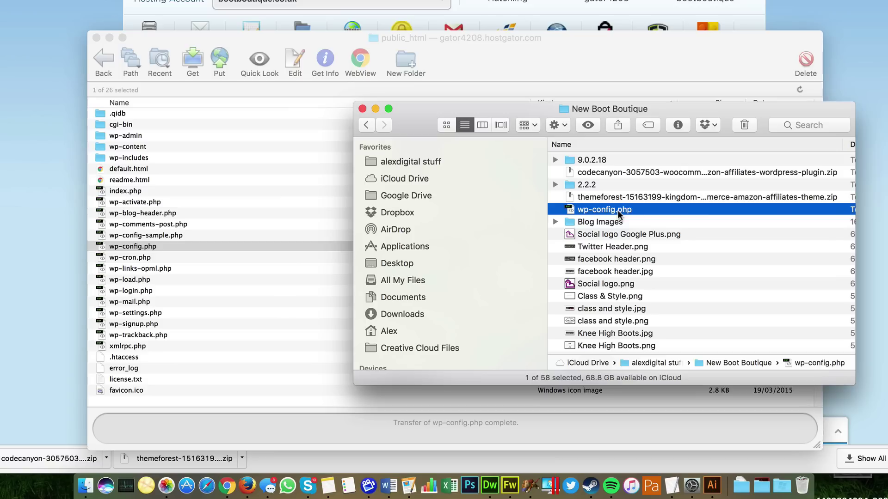
right_click(618, 210)
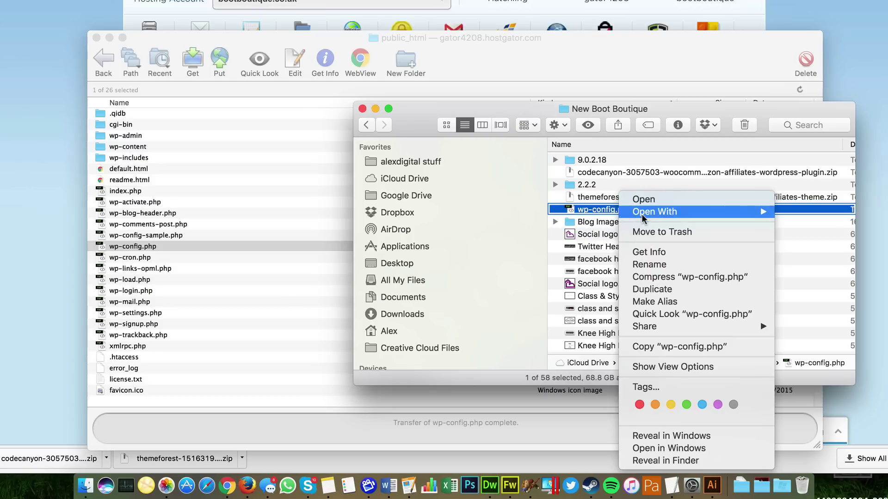
mouse_move(643, 217)
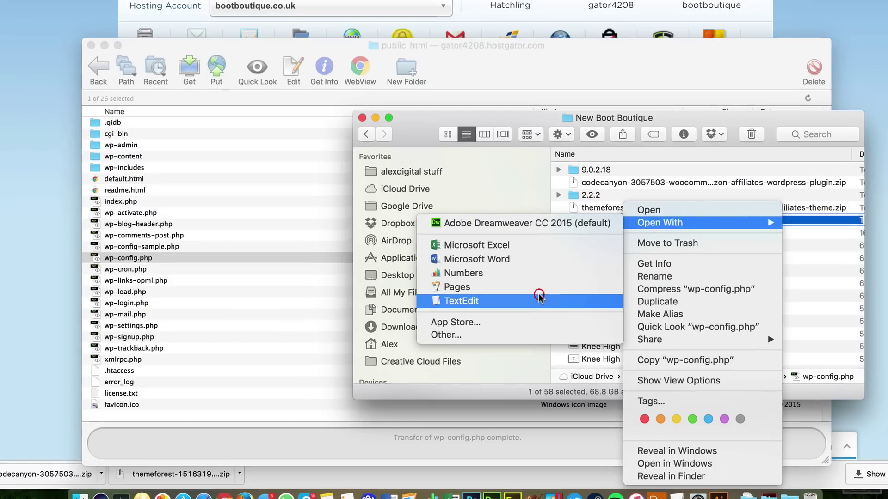
click(537, 287)
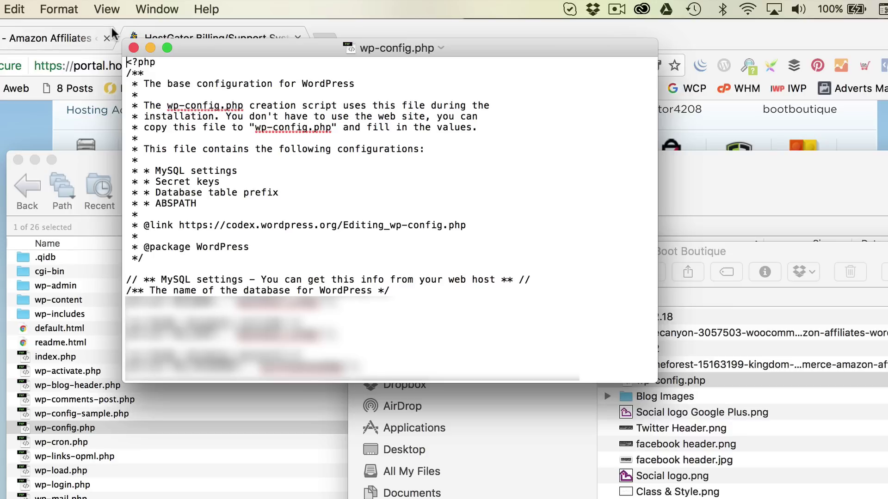
Add define('WP_MEMORY_LIMIT', '128M'); below the header comment, save and close the file.
click(135, 268)
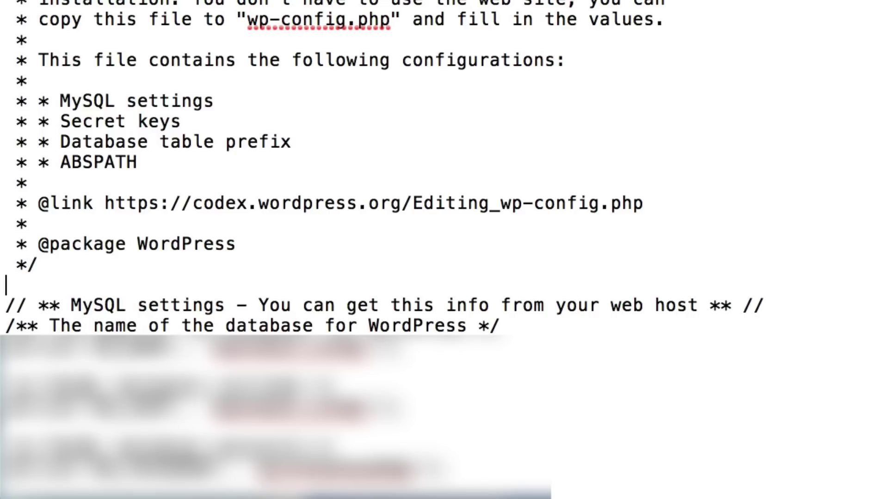
text(define('WP_MEMORY_LIMIT', '128M');)
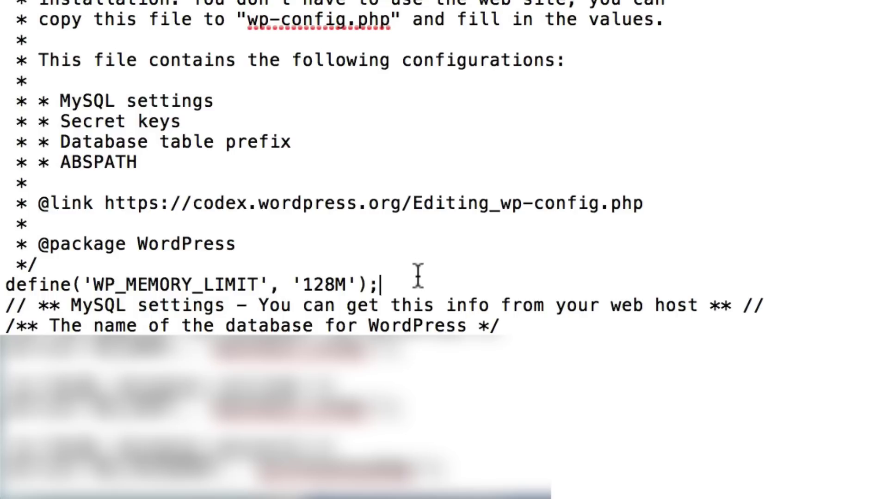
key(Return)
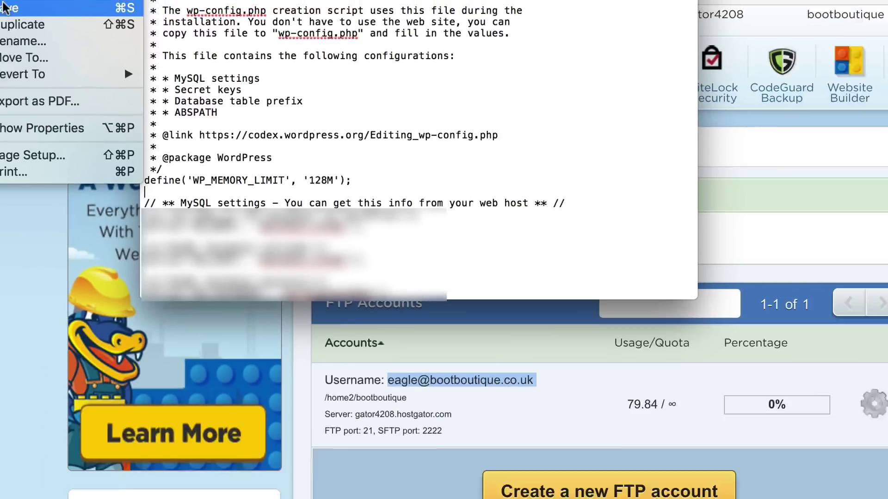
click(95, 23)
key(super+w)
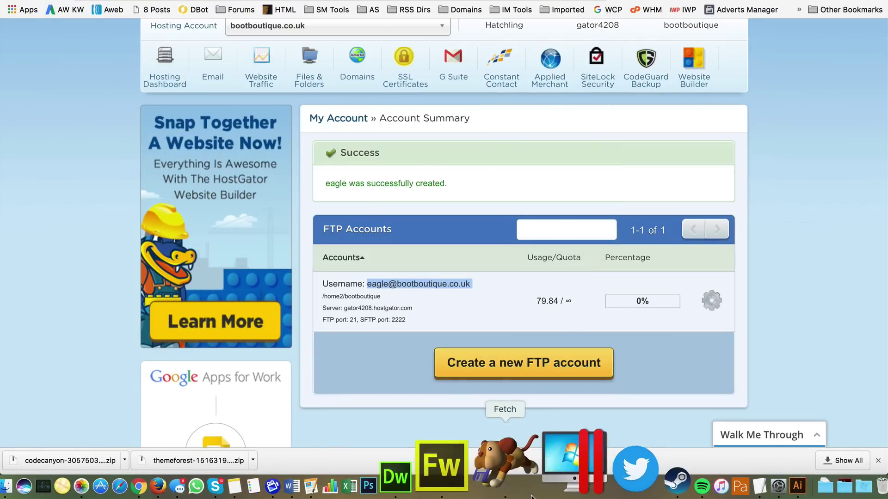
Upload the edited wp-config.php from New Boot Boutique to the server.
click(504, 481)
click(80, 485)
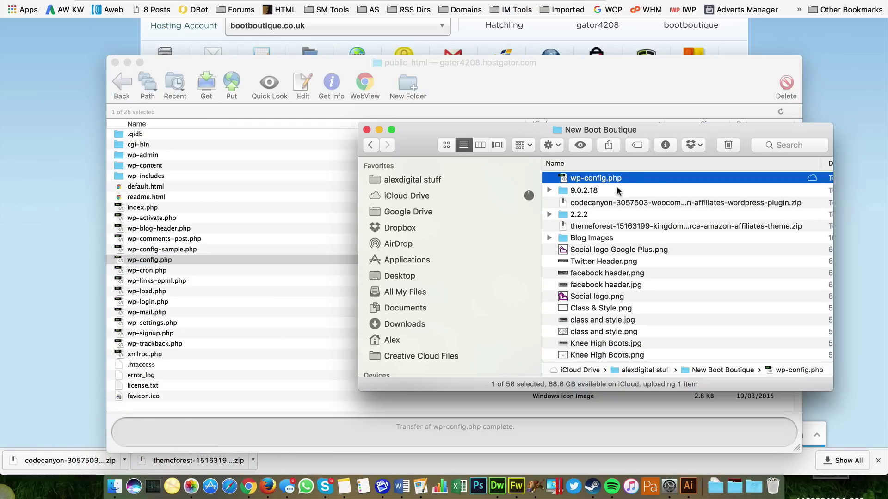
drag(627, 179, 283, 251)
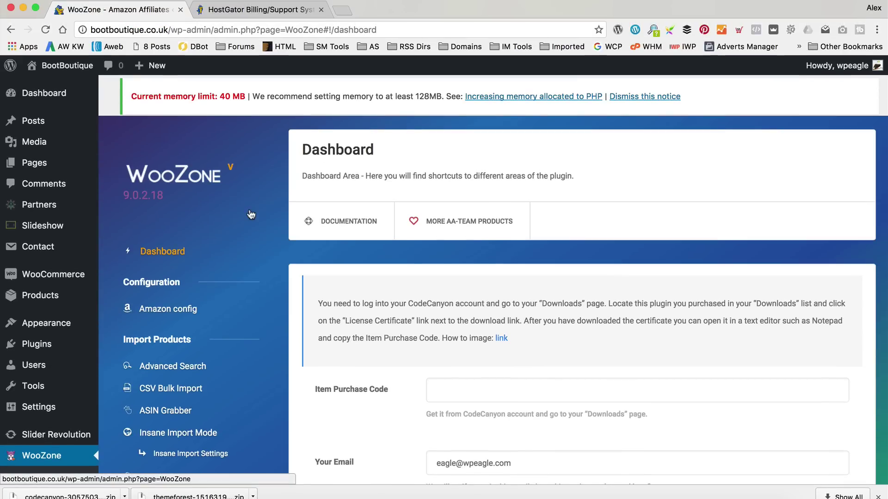
Reload the WooZone dashboard to clear the 40 MB memory warning, then focus the Item Purchase Code field.
click(45, 30)
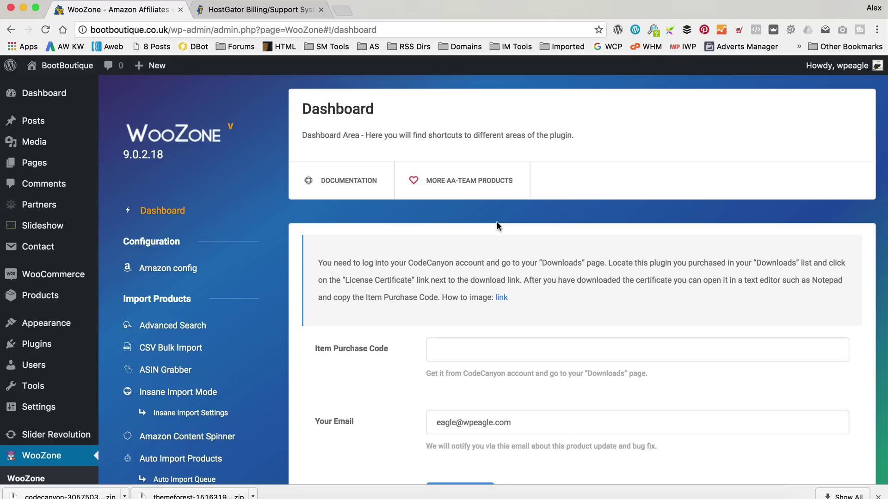
scroll(573, 191, down, 2)
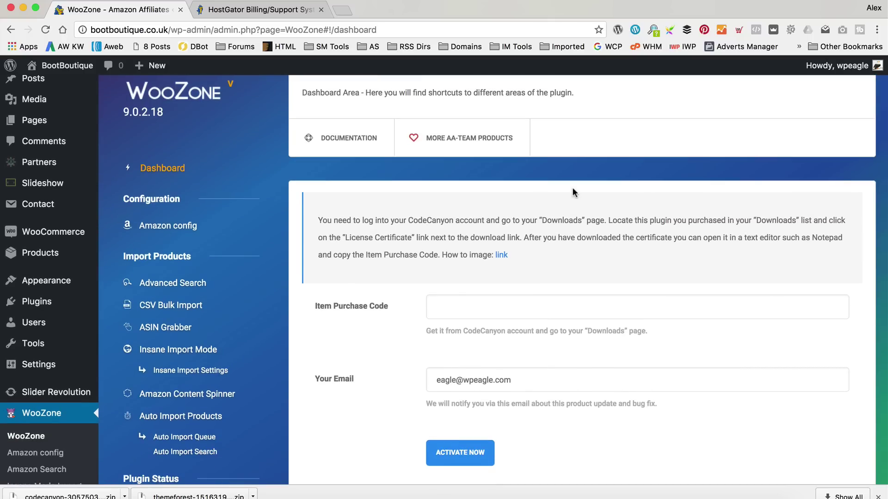
click(487, 306)
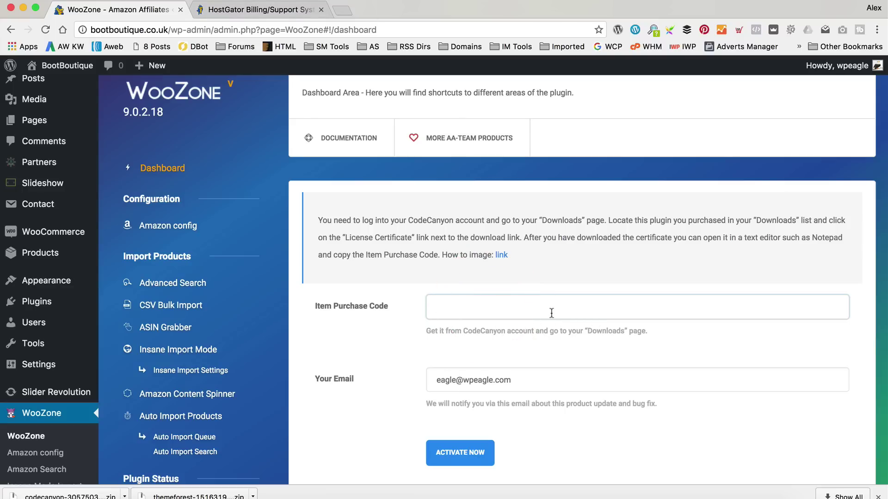
scroll(551, 313, down, 1)
Search codecanyon.net for 'amazon affiliate plugin'.
click(285, 11)
click(283, 29)
text(codecanyon.net)
key(Return)
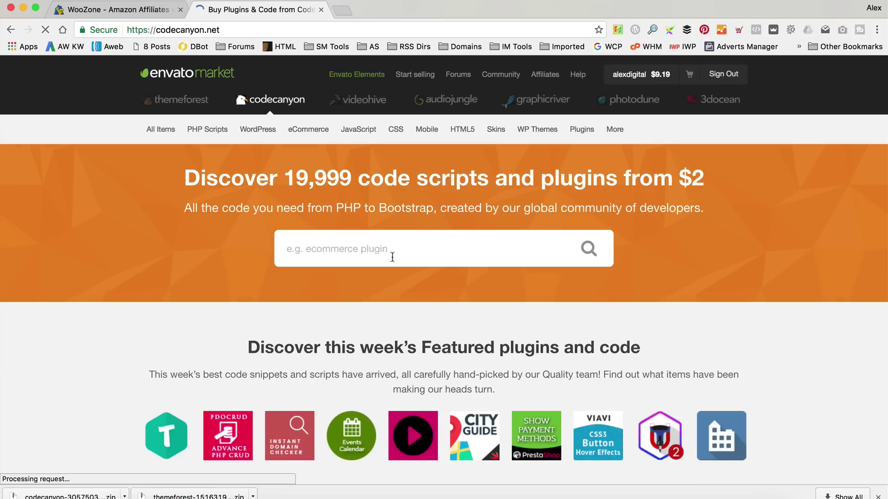
click(392, 256)
text(a)
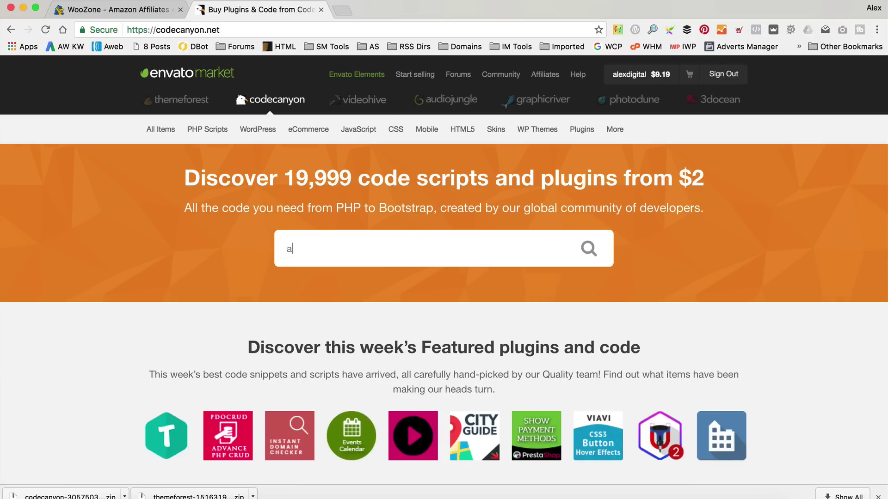
text(mazon affiliate pl)
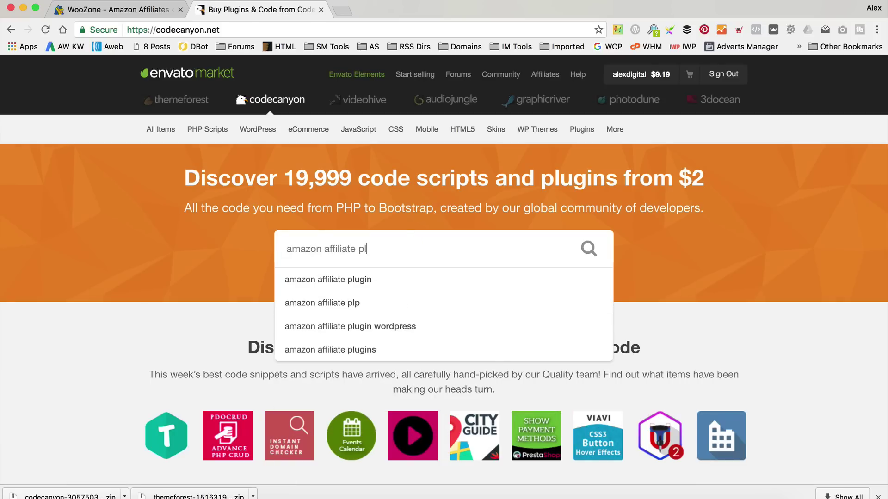
text(ugin)
key(Return)
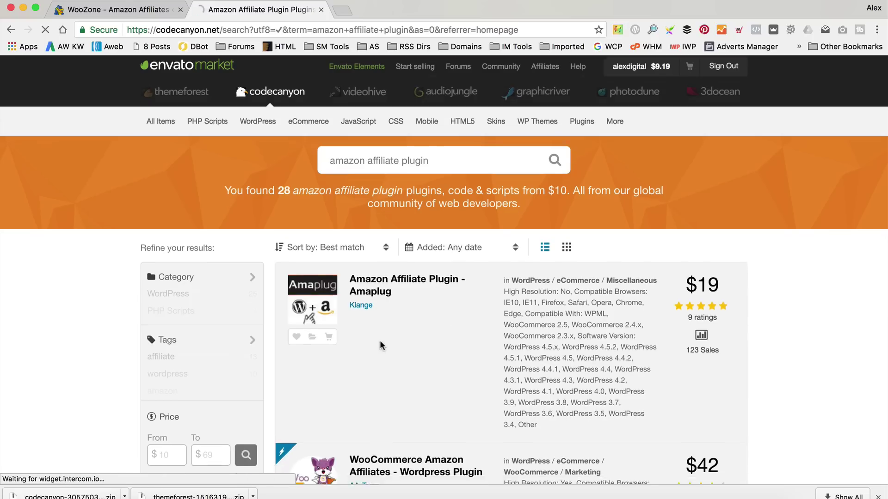
Copy the first purchase code from the WooCommerce Amazon Affiliates support page into WooZone's Item Purchase Code field.
scroll(400, 368, down, 2)
click(399, 368)
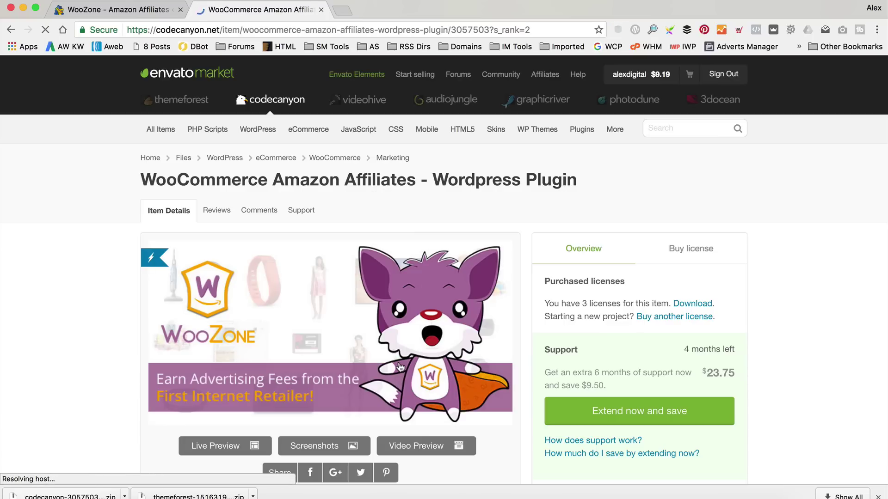
click(304, 211)
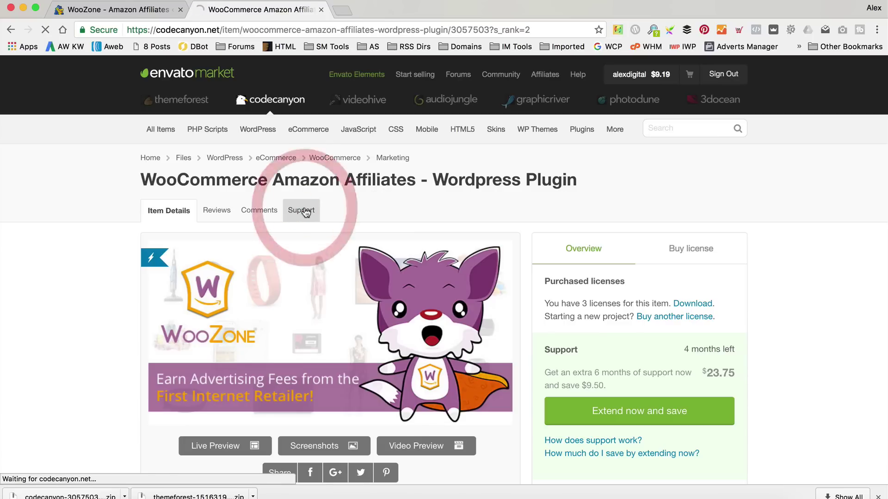
scroll(375, 207, down, 2)
scroll(376, 207, down, 2)
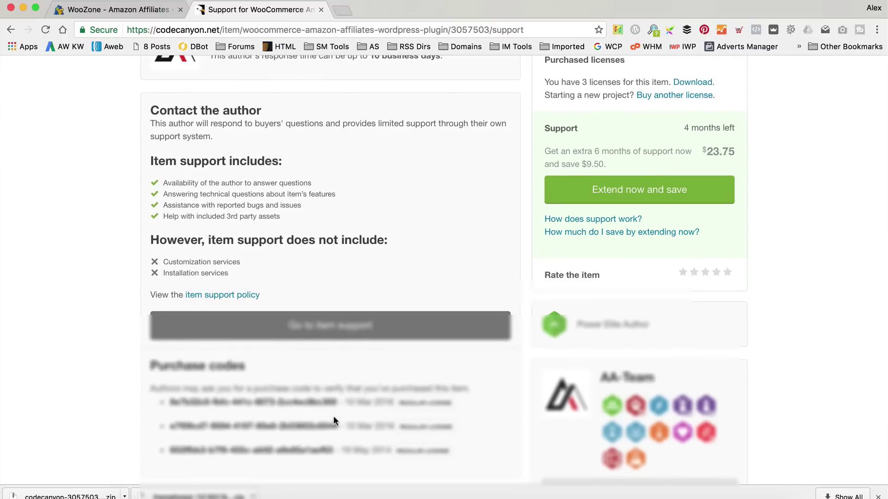
drag(337, 404, 171, 398)
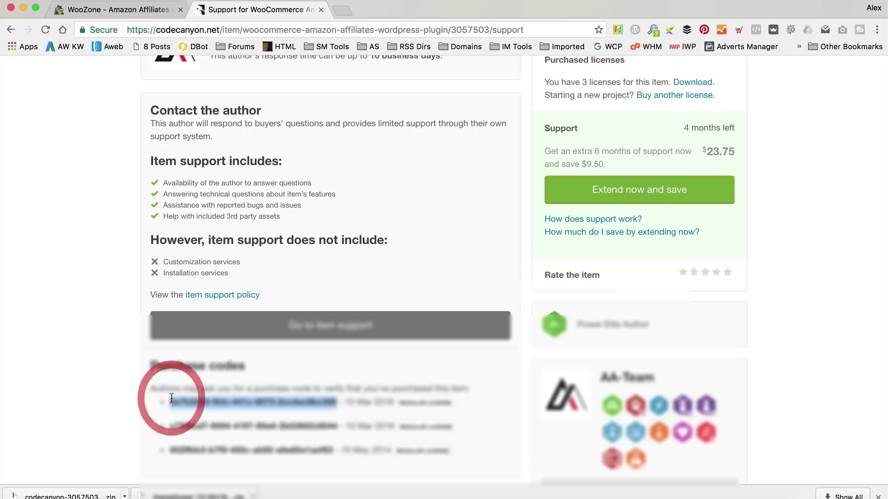
click(145, 10)
click(430, 290)
Paste the purchase code, activate WooZone, and open its Amazon config page.
key(super+v)
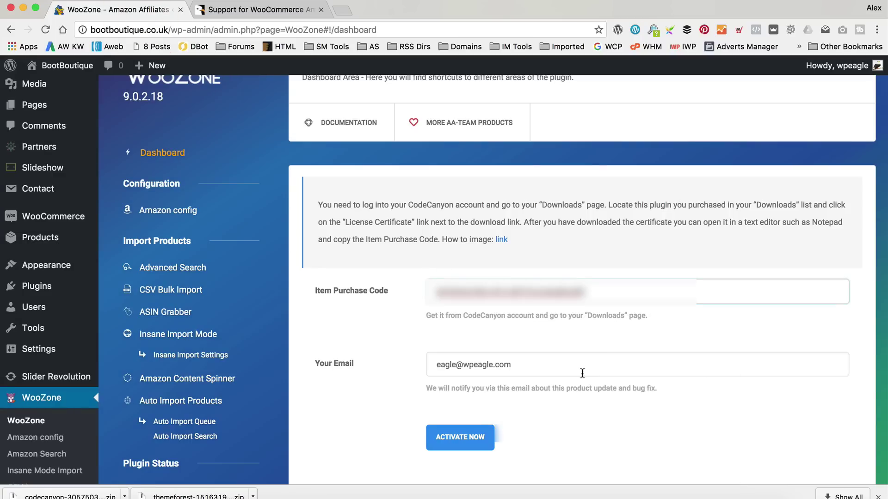
click(480, 443)
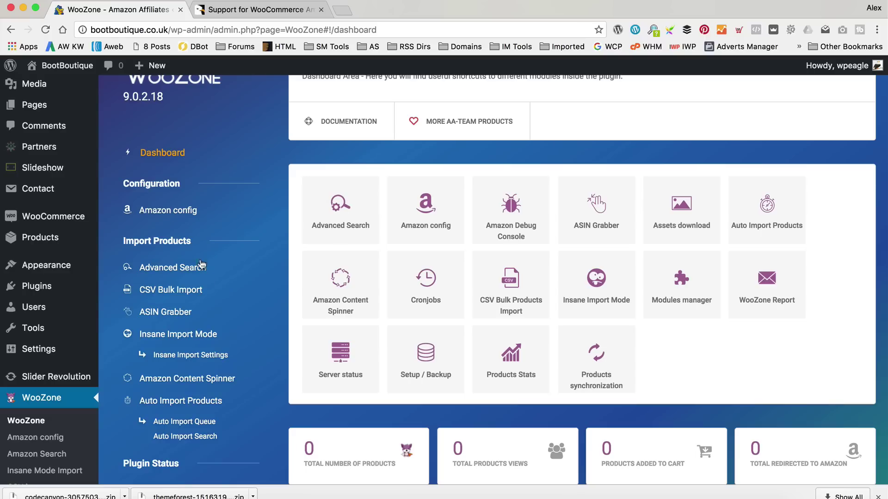
click(169, 216)
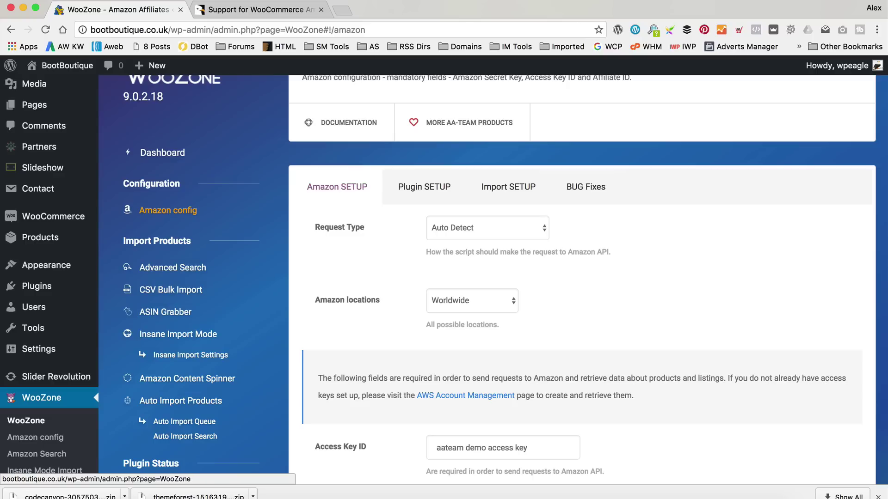
Load amazon.co.uk in the other browser tab.
click(245, 9)
click(252, 31)
text(amazon.co.uk)
key(Return)
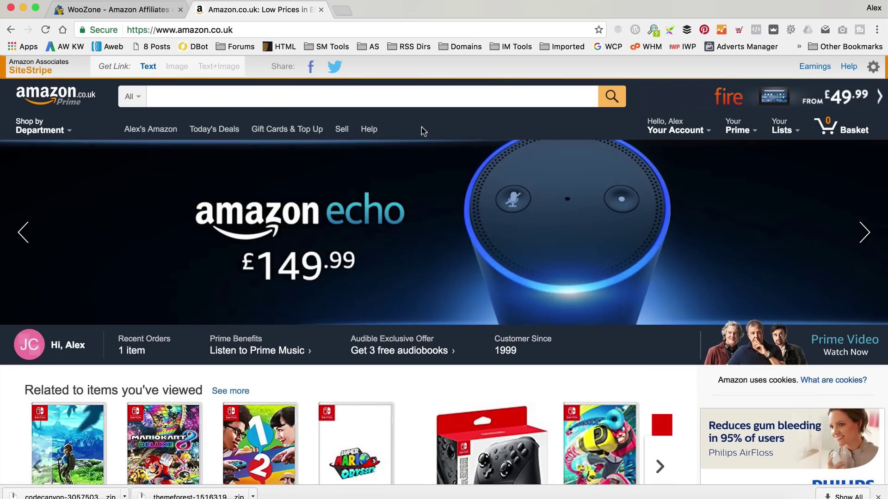
Open the Amazon.co.uk Associates Programme page, then go back to WooZone's Amazon settings.
scroll(421, 130, down, 20)
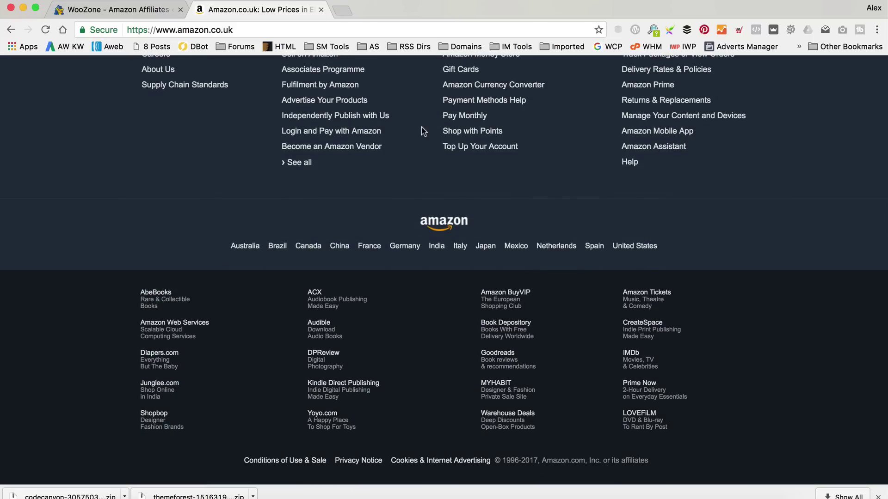
scroll(421, 131, up, 3)
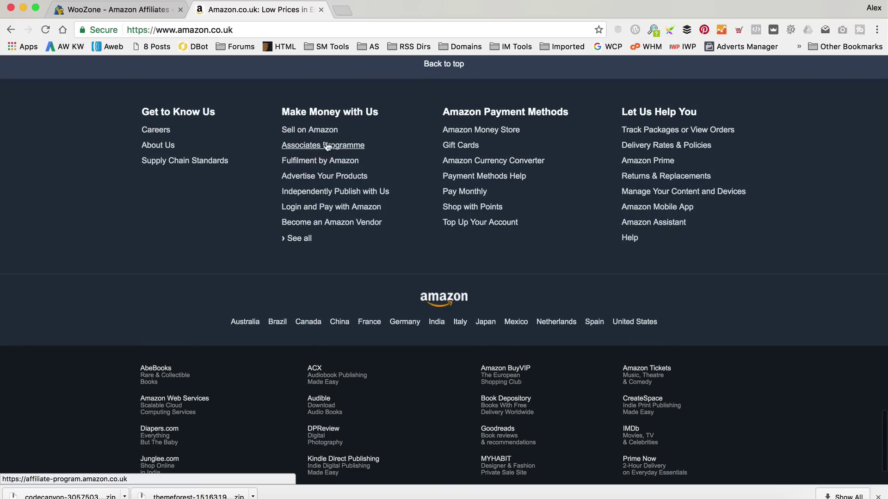
click(341, 147)
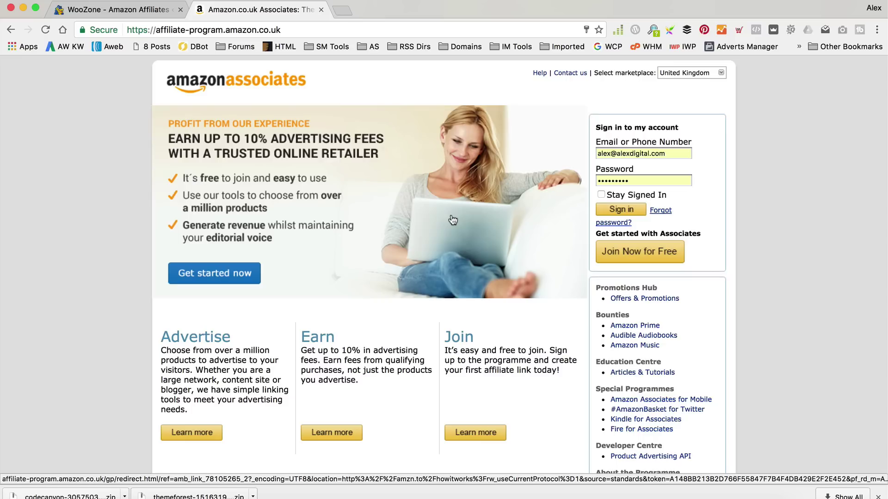
click(88, 10)
scroll(342, 227, down, 2)
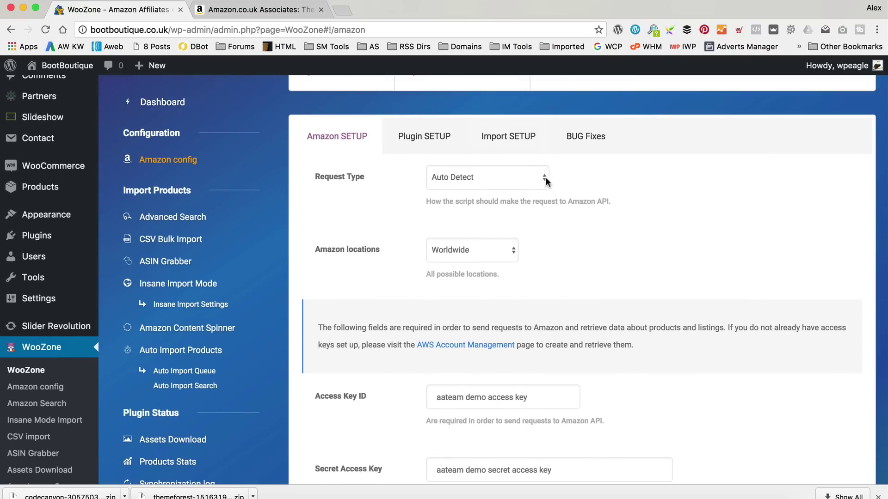
Set WooZone's Amazon location to United Kingdom and open the AWS Account Management page.
scroll(689, 204, down, 1)
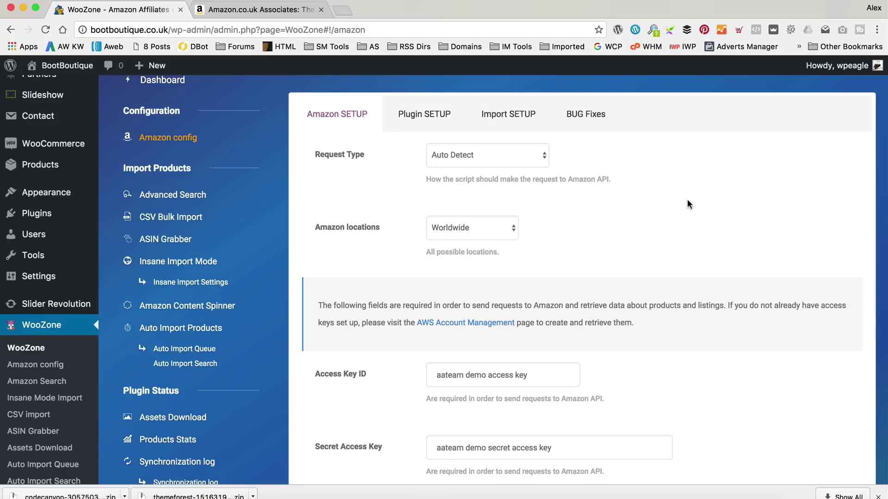
click(499, 239)
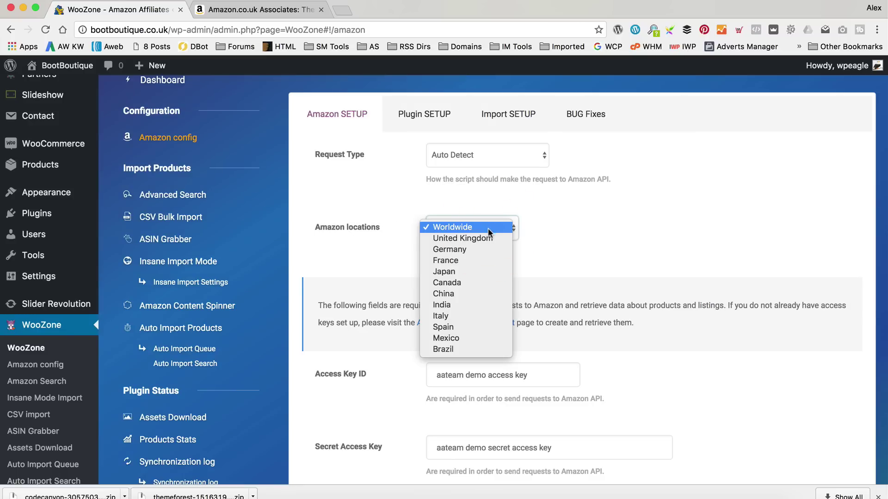
click(484, 242)
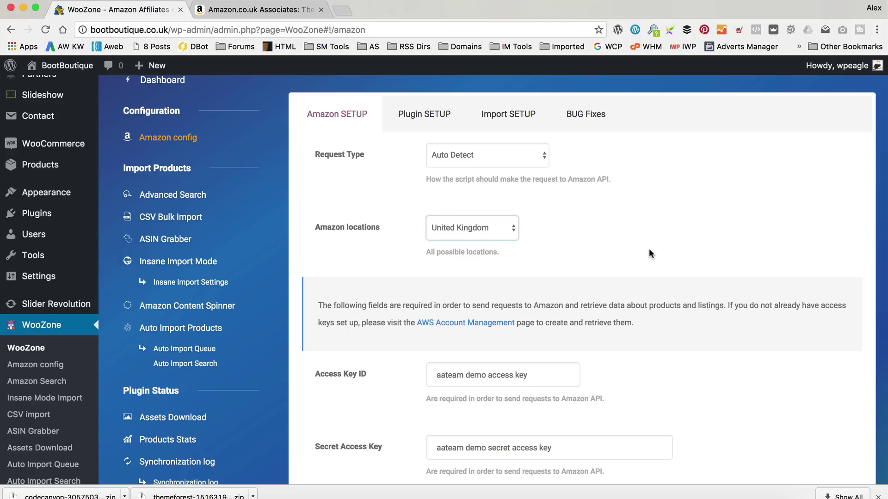
scroll(648, 253, down, 5)
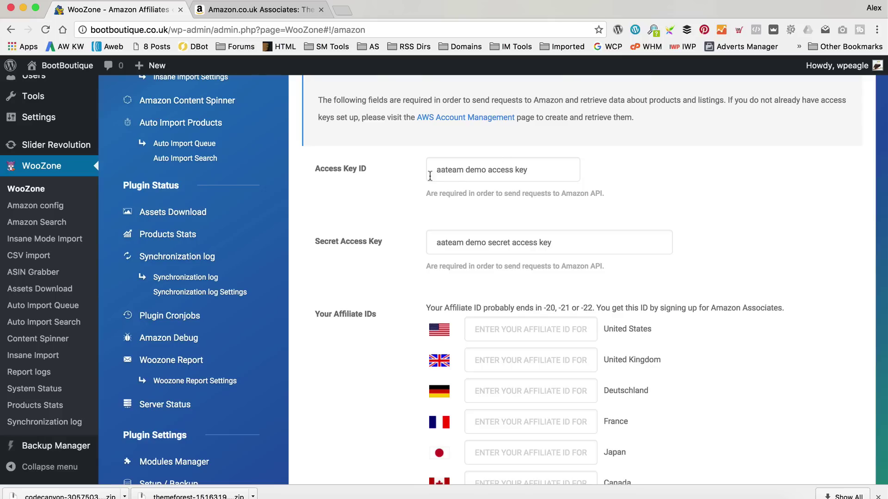
click(462, 118)
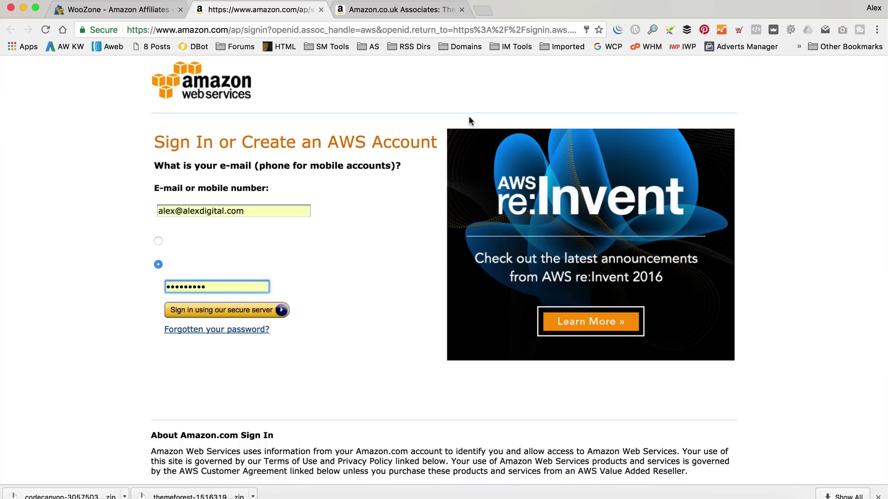
Sign in to AWS, continue to Security Credentials, and expand the Access Keys section.
click(232, 305)
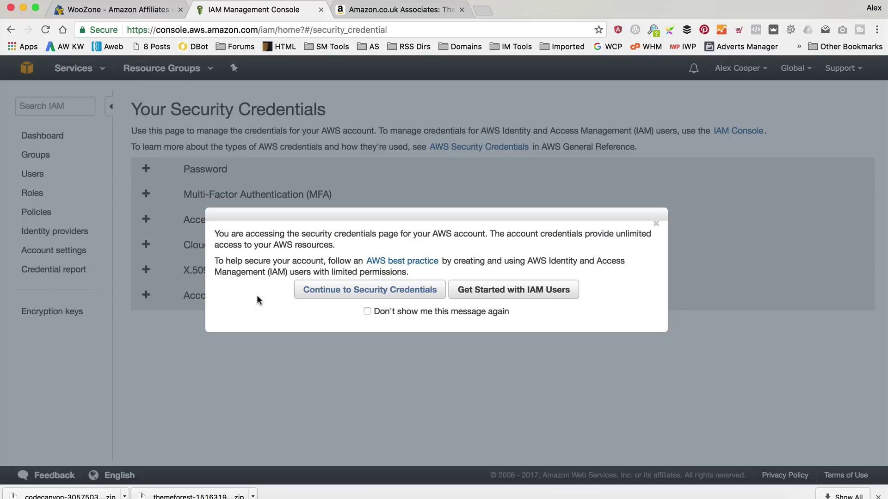
click(327, 292)
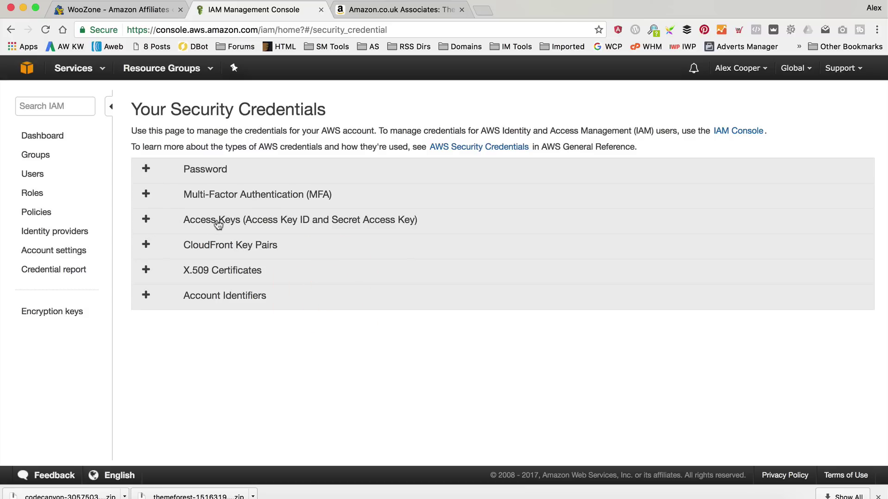
click(146, 221)
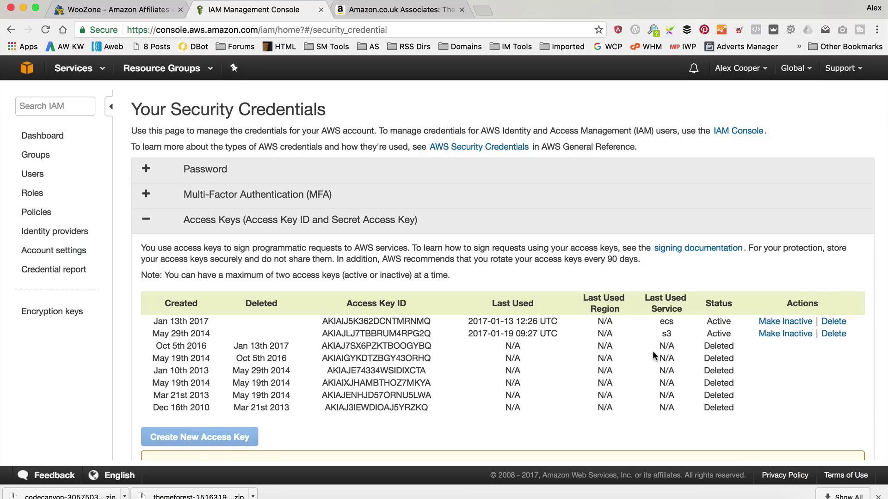
Delete the January 13th 2017 access key, then create a new key and reveal its values.
click(833, 321)
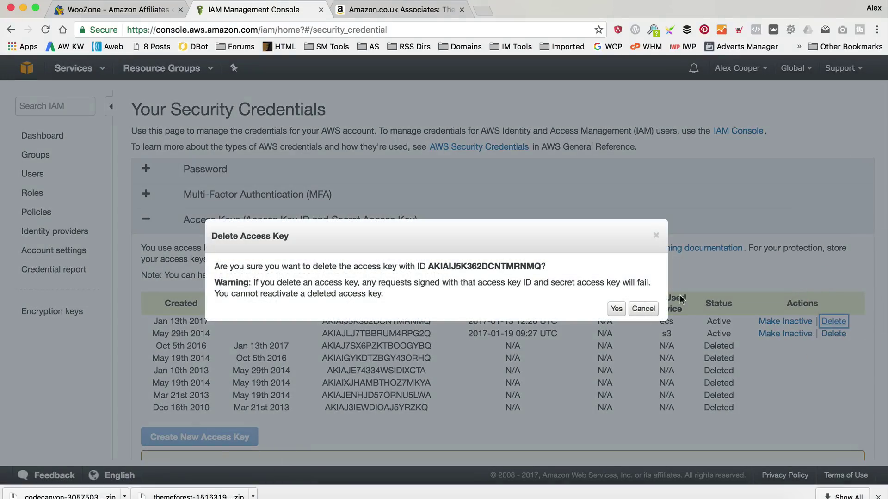
click(604, 309)
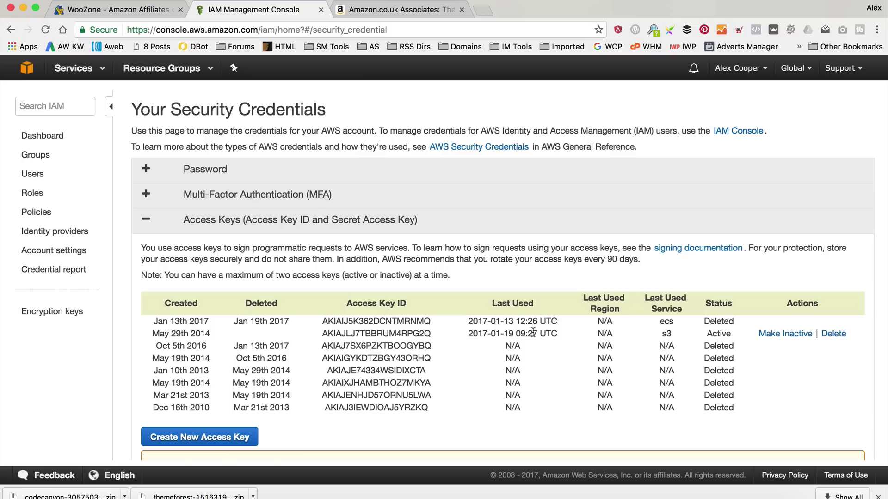
drag(269, 278, 324, 277)
click(371, 277)
click(236, 438)
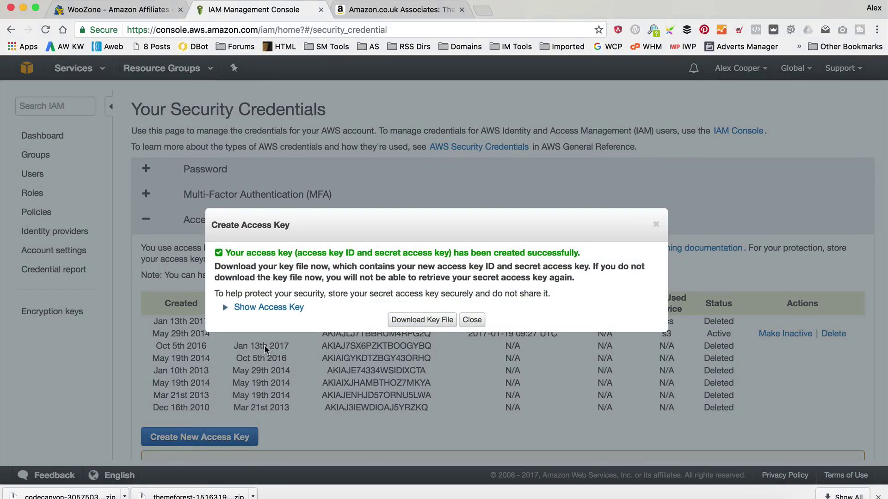
click(226, 308)
click(245, 308)
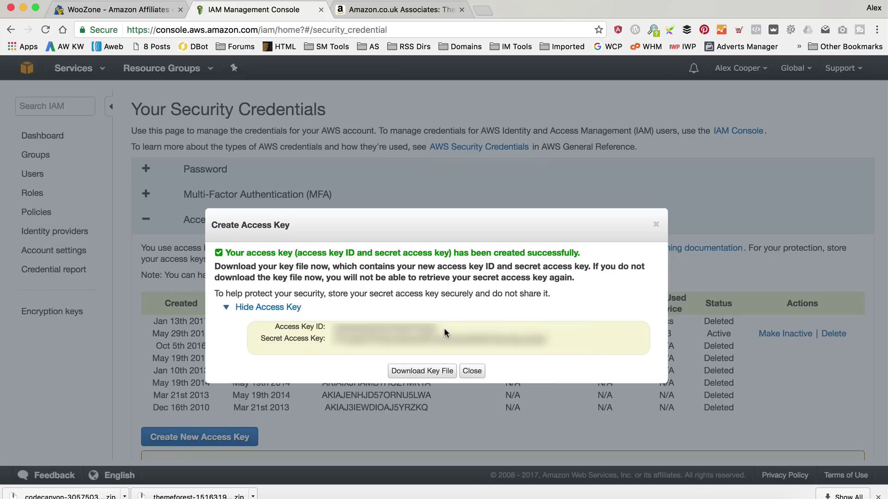
Copy the new Access Key ID into WooZone's Access Key ID field, replacing the demo value.
drag(445, 328, 332, 332)
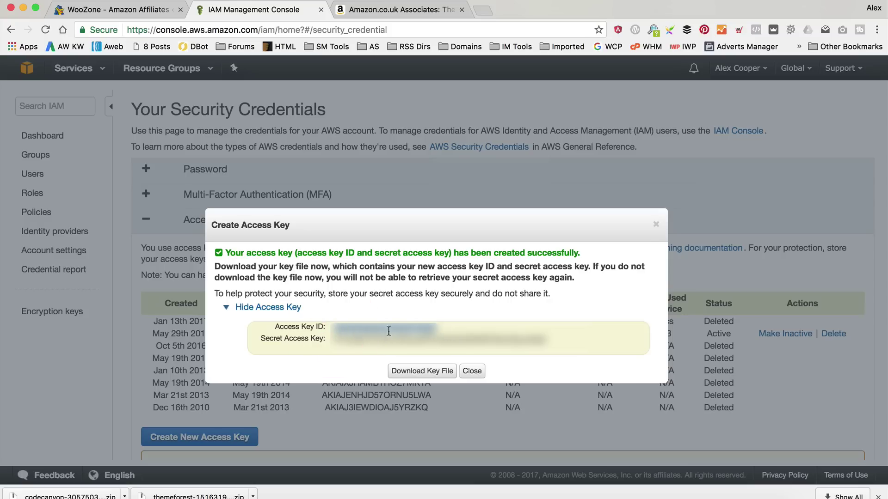
click(106, 10)
triple_click(497, 172)
key(super+v)
key(Tab)
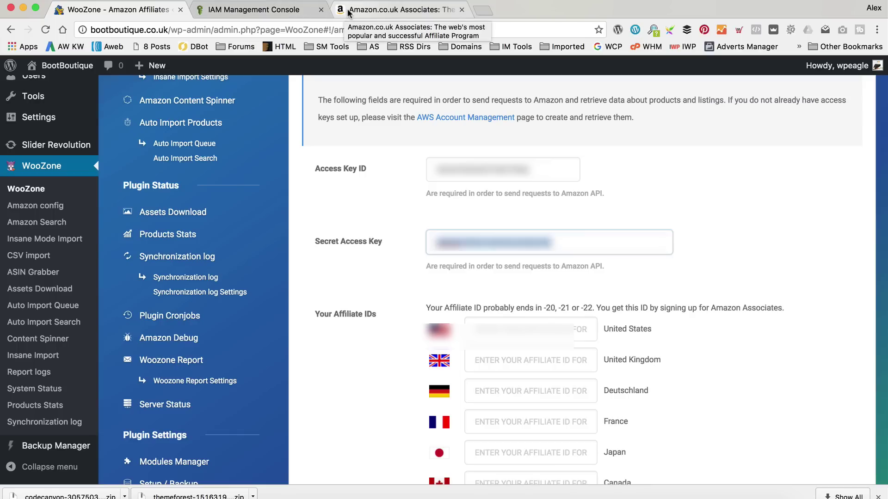
Paste the new Secret Access Key into WooZone and close the AWS access key dialog.
click(262, 12)
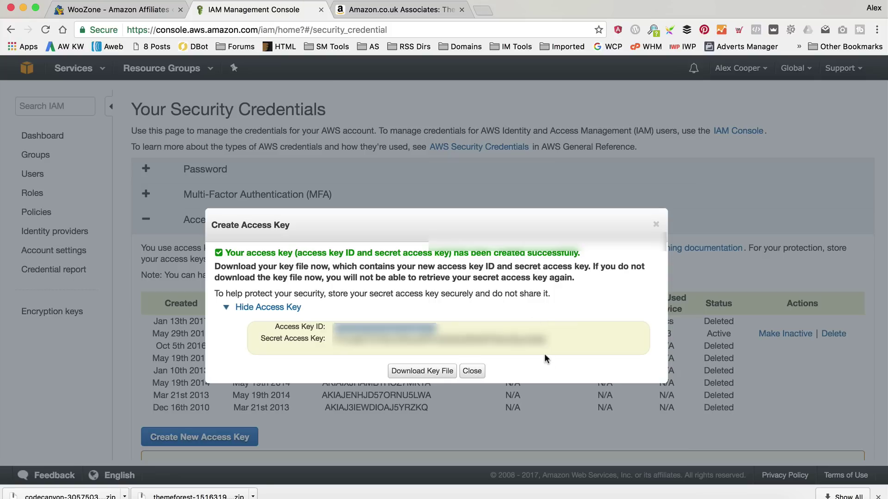
drag(548, 339, 333, 341)
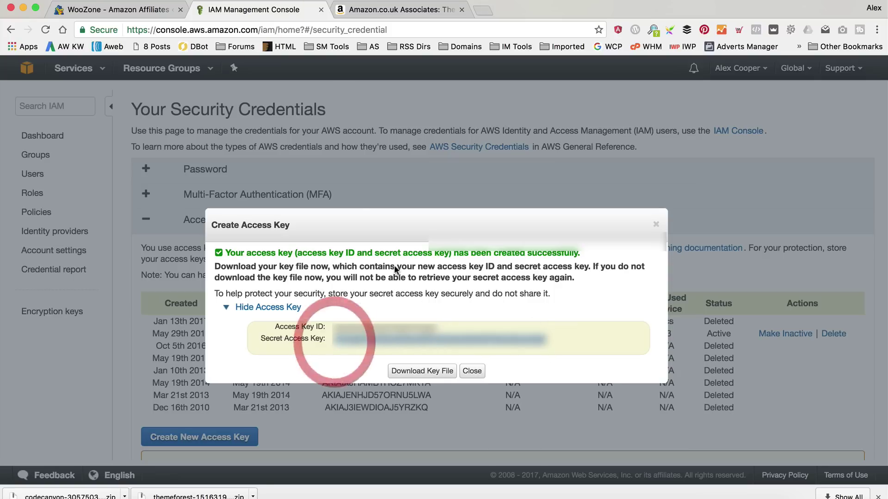
click(125, 8)
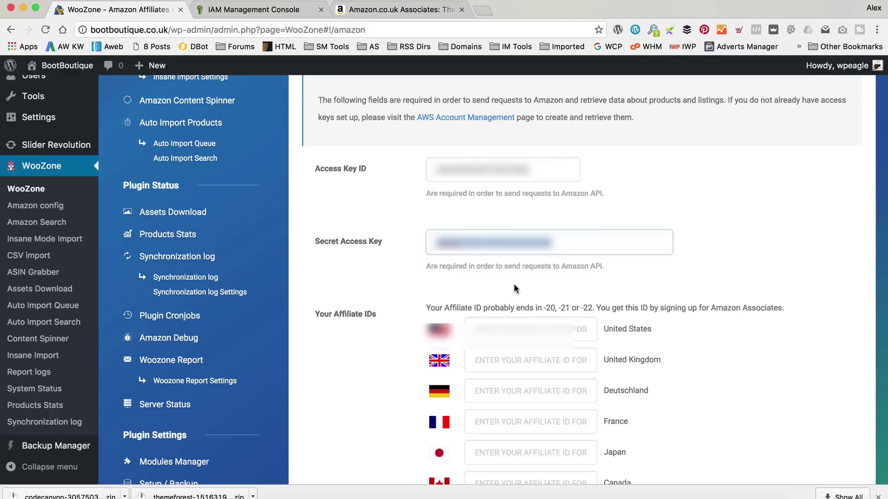
key(super+v)
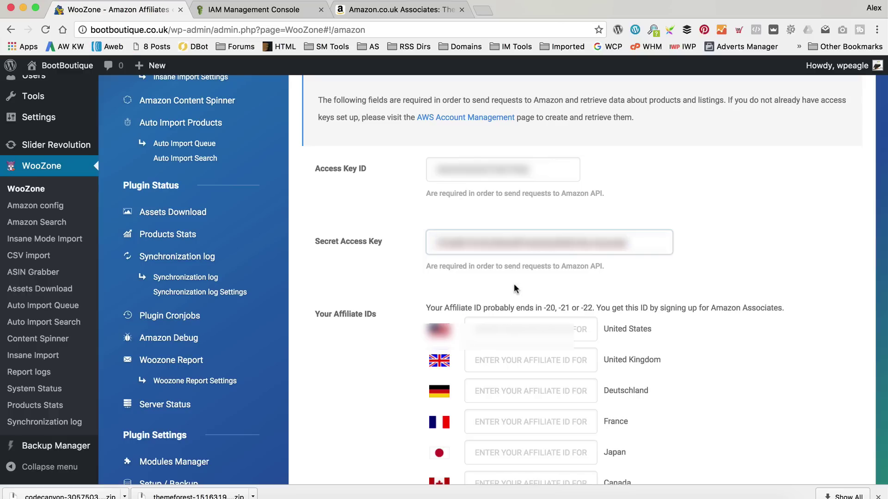
key(Tab)
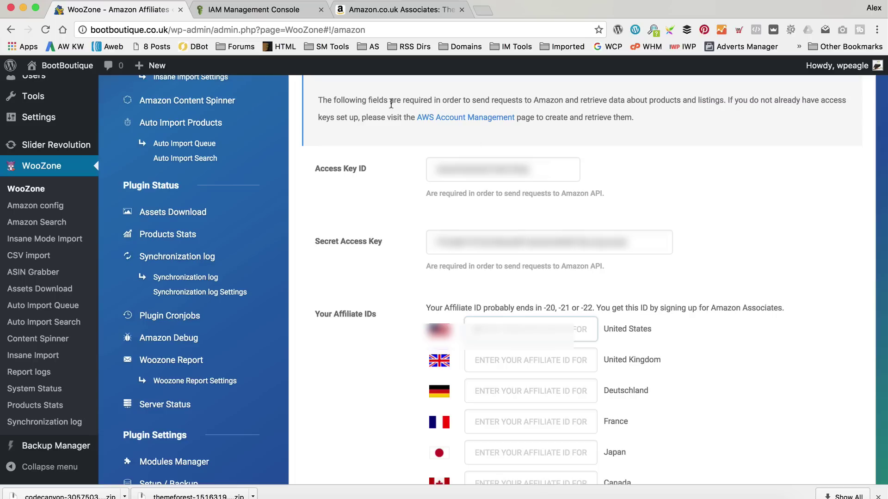
click(270, 13)
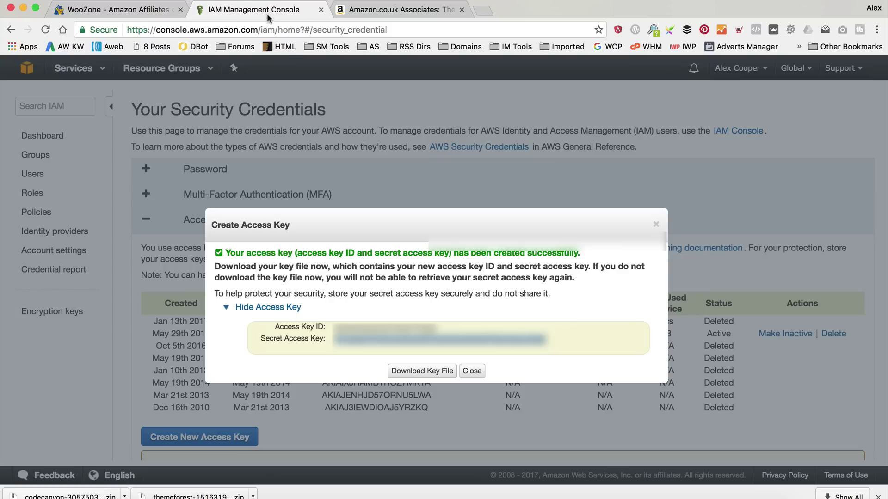
click(472, 371)
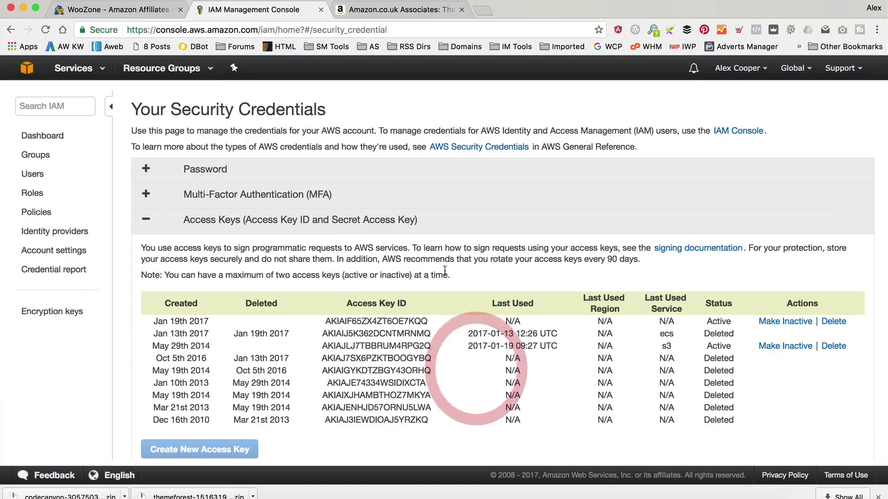
Close the AWS console, sign in to Amazon Associates, and open tracking ID management.
click(321, 10)
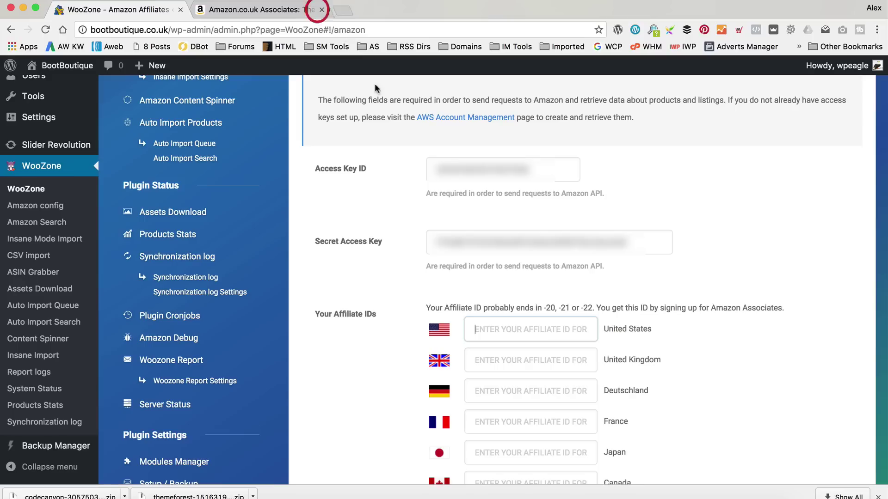
click(266, 8)
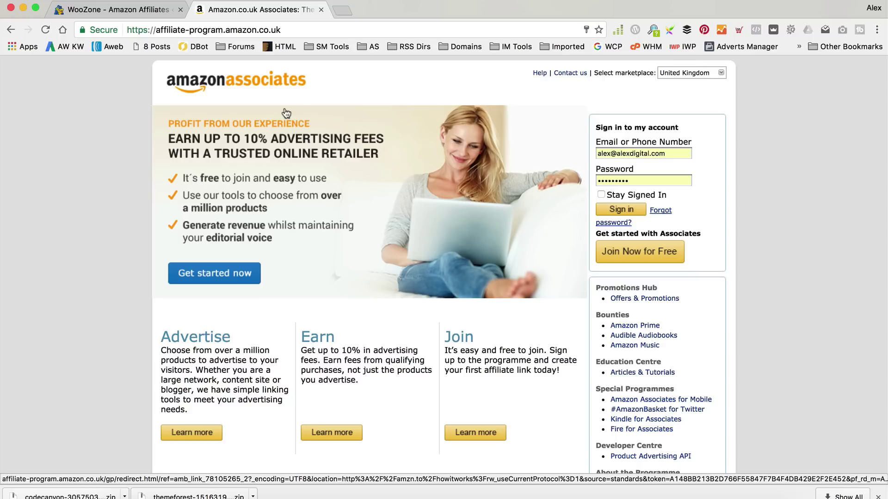
click(613, 207)
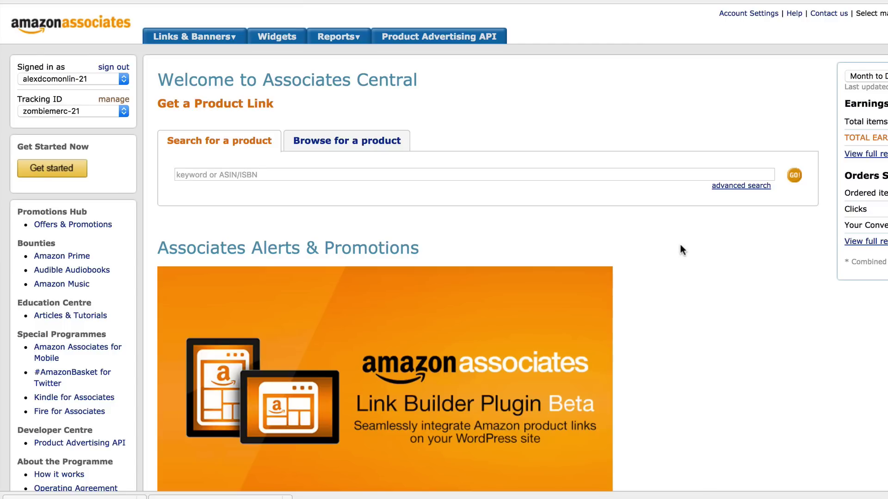
click(120, 111)
click(372, 103)
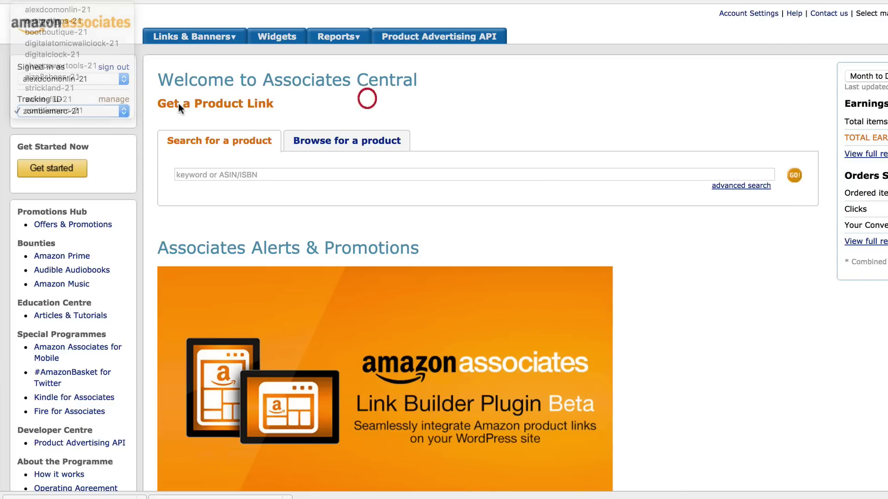
click(136, 99)
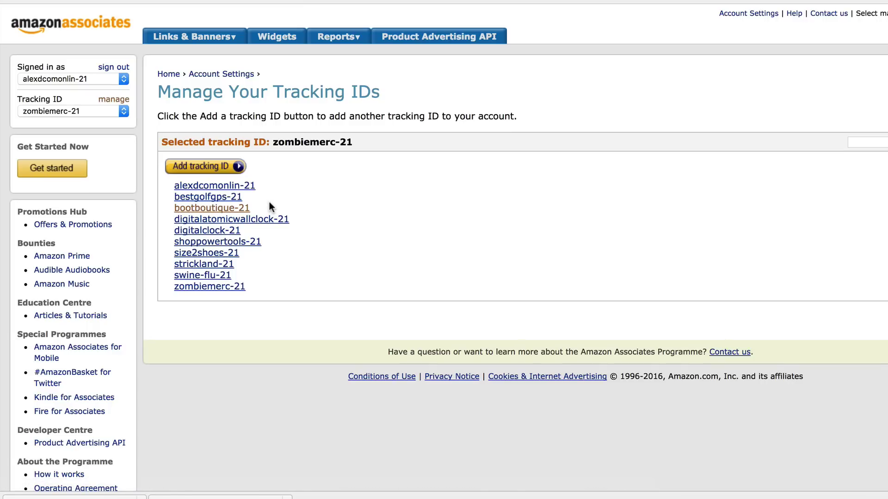
Copy the bootboutique-21 tracking ID and return to the WooZone affiliate ID settings.
drag(267, 205, 174, 208)
right_click(180, 208)
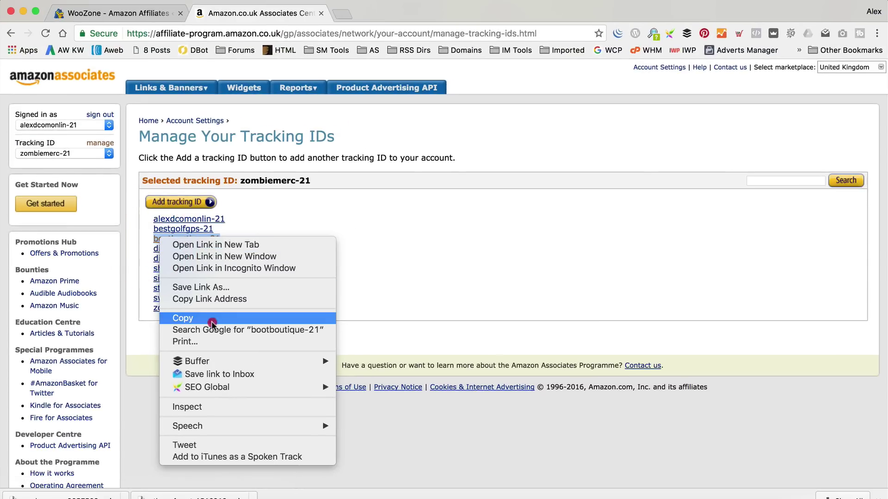
click(212, 319)
click(139, 14)
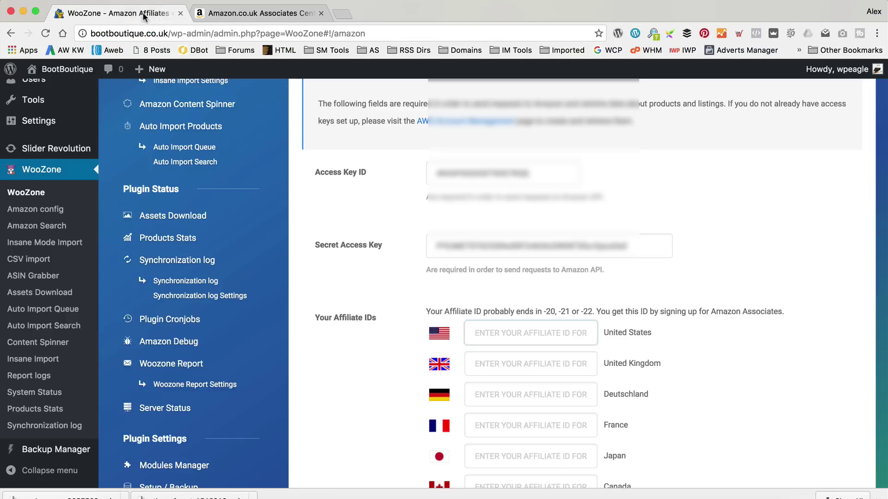
Paste bootboutique-21 into WooZone's United Kingdom affiliate ID field.
right_click(490, 368)
click(552, 376)
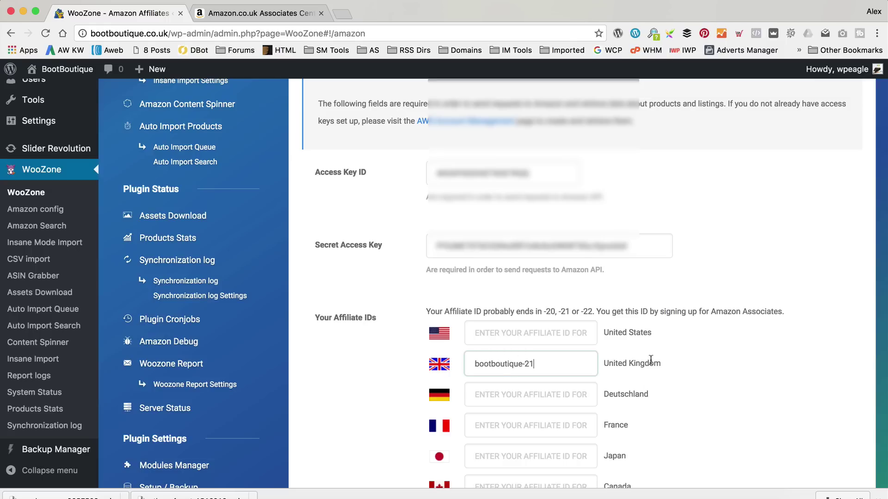
Switch the Amazon Associates marketplace to United States, then go back to WooZone's settings.
click(237, 14)
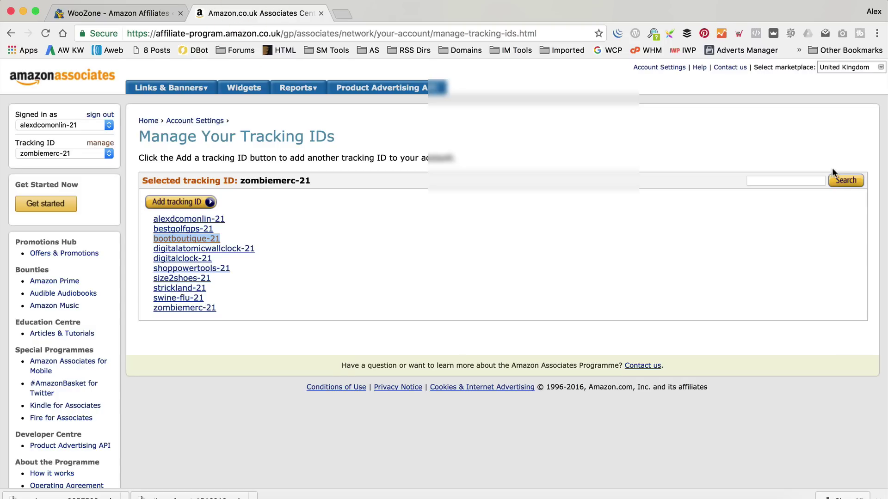
click(878, 70)
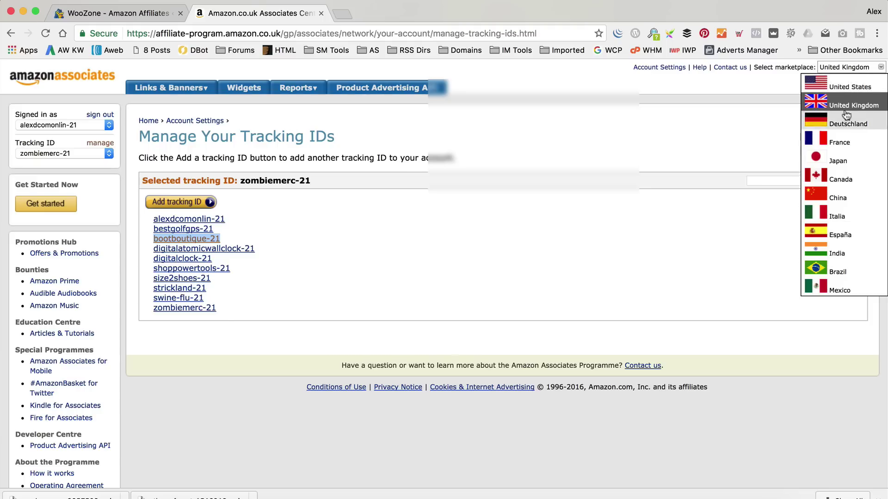
click(850, 87)
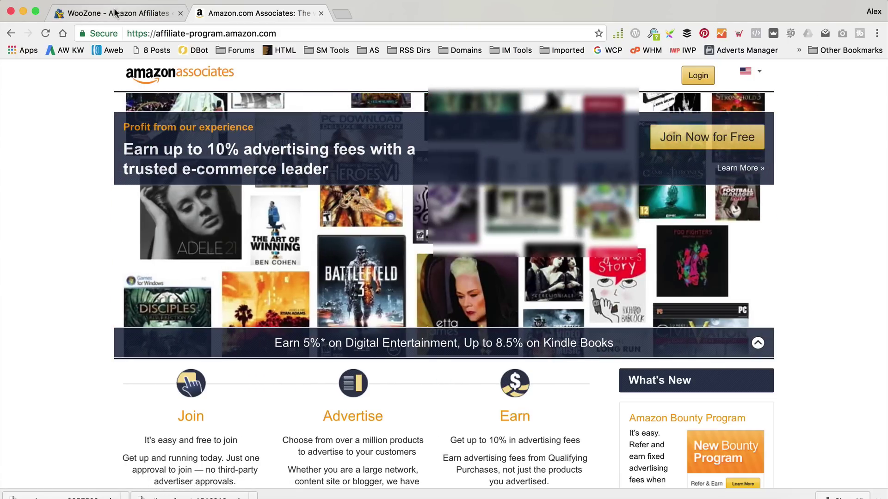
click(115, 13)
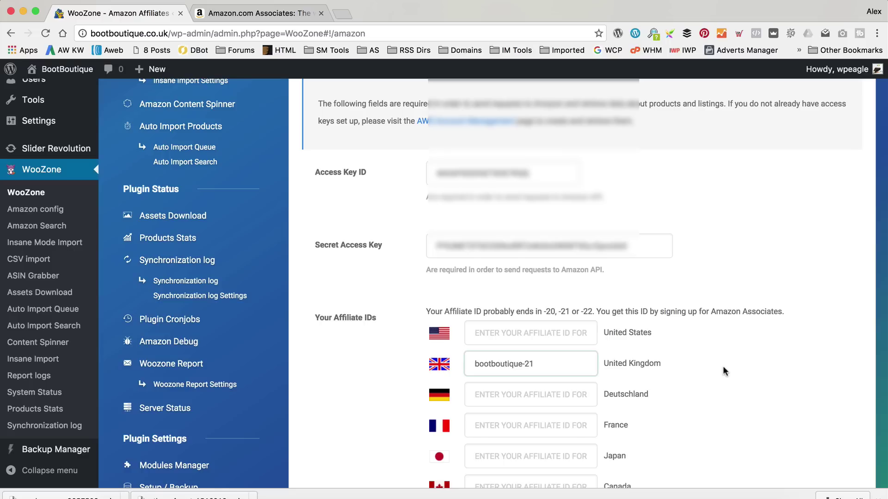
Set WooZone's Main Affiliate ID to United Kingdom.
scroll(707, 330, down, 10)
scroll(707, 329, down, 3)
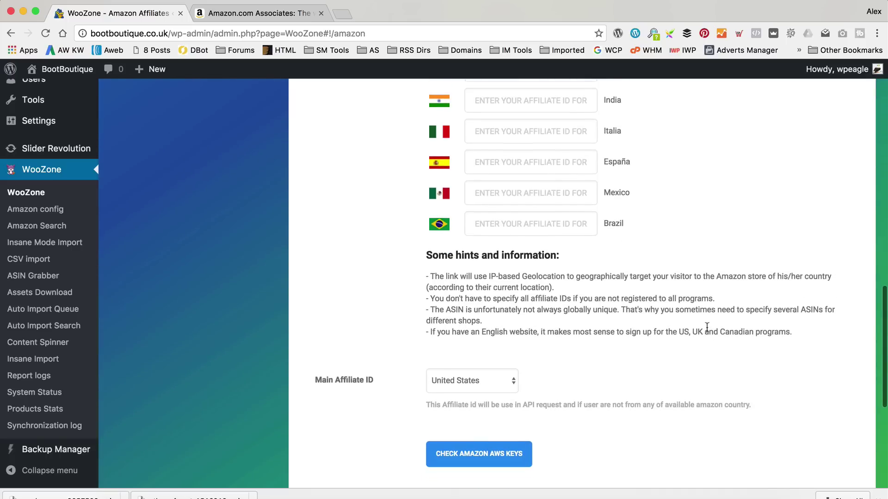
click(479, 278)
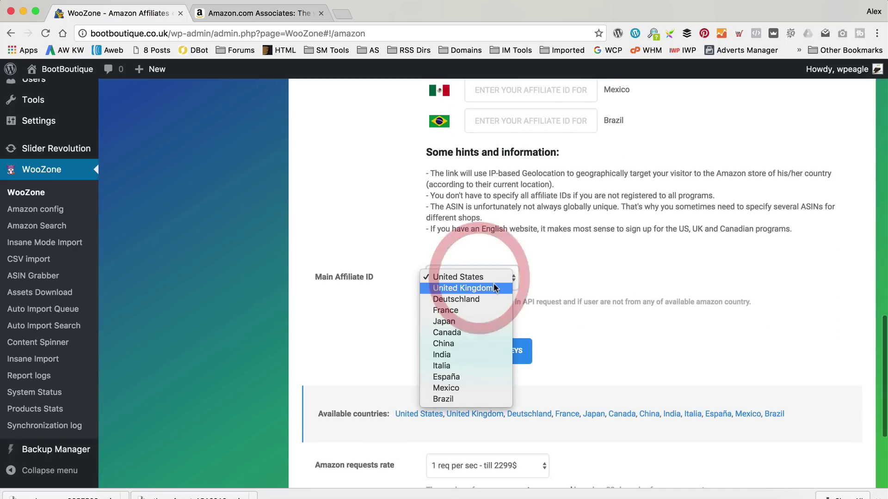
click(445, 287)
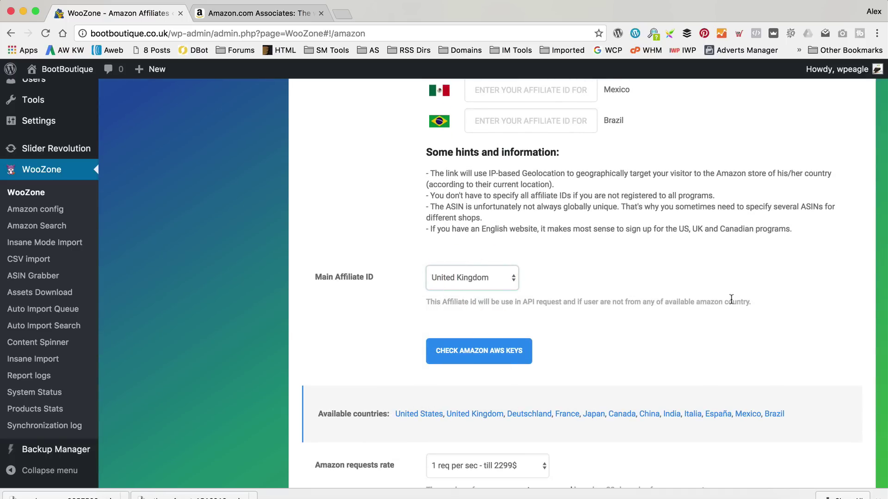
Verify the Amazon AWS keys, save the WooZone settings, and visit the live Kingdom Store site.
scroll(724, 289, down, 1)
scroll(723, 289, down, 2)
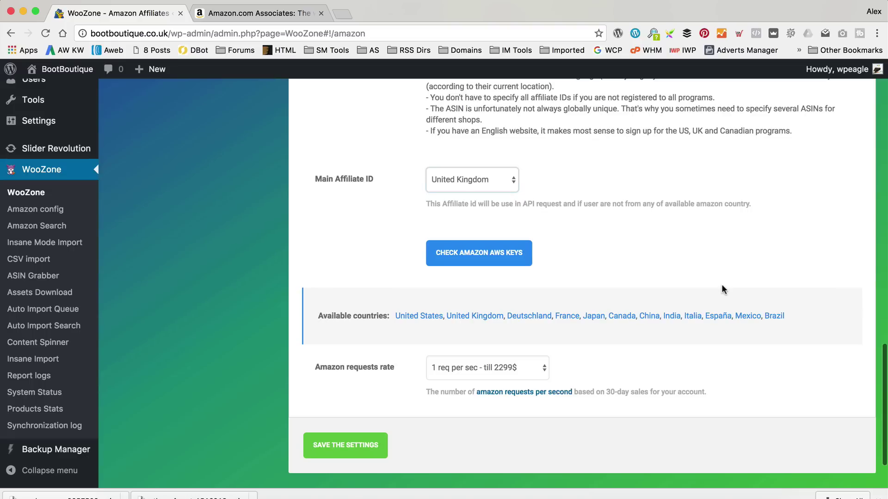
click(447, 253)
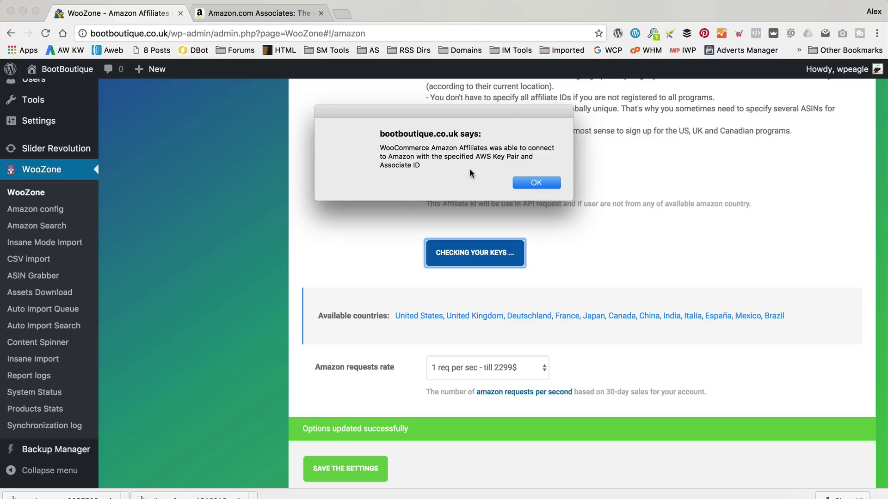
click(527, 181)
click(382, 470)
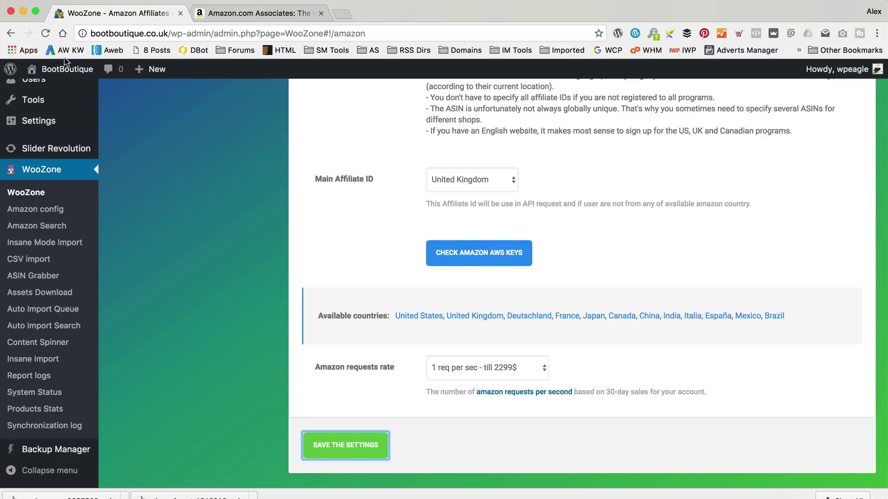
mouse_move(56, 70)
click(68, 93)
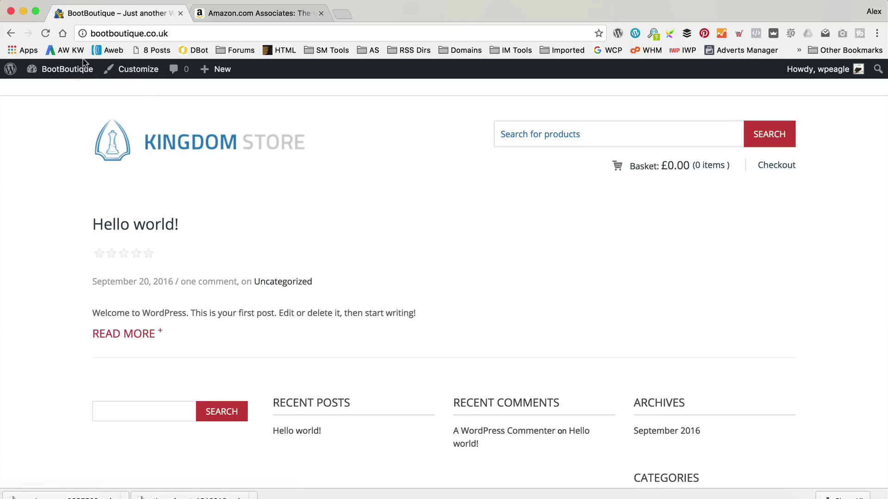
From the dashboard, open Appearance > Kingdom Theme and its LAYOUT settings.
mouse_move(65, 70)
click(62, 91)
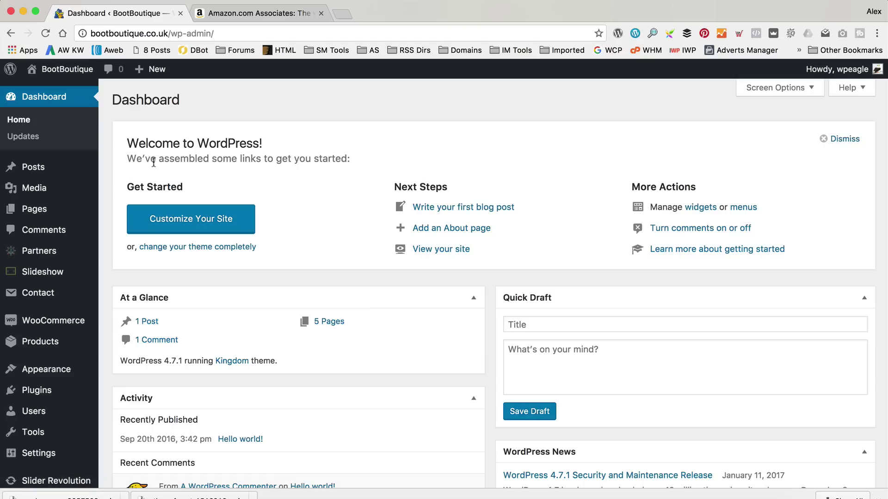
mouse_move(46, 370)
click(143, 435)
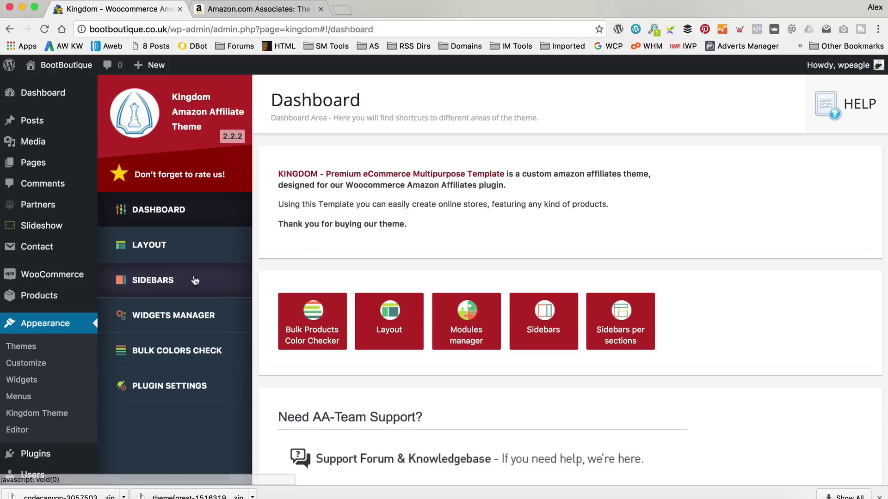
click(196, 244)
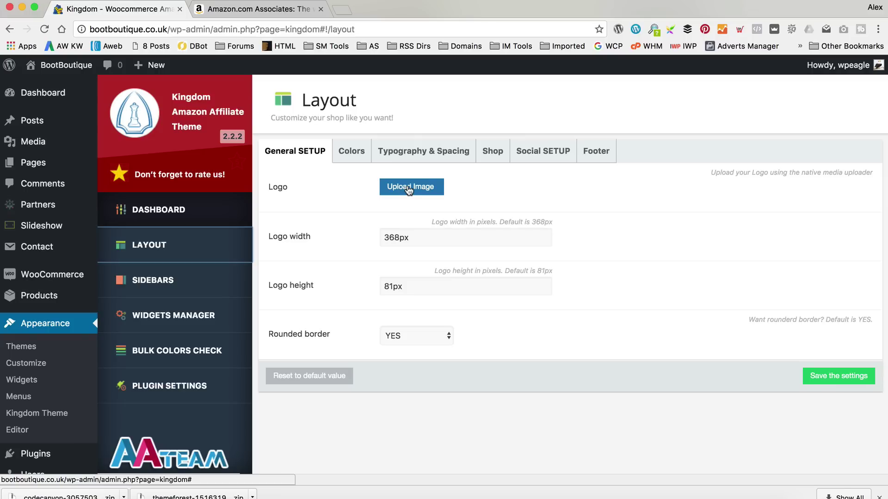
Upload logo Boot Boutique.png from the New Boot Boutique folder.
click(409, 188)
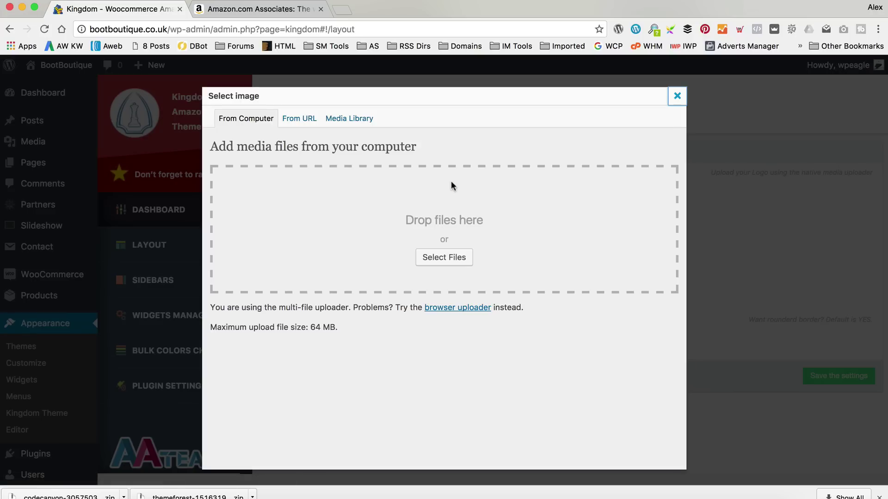
click(435, 259)
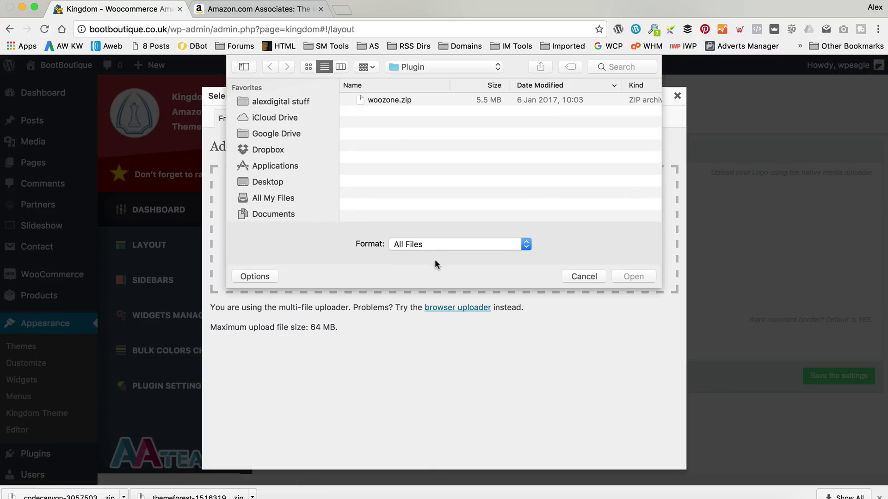
click(259, 110)
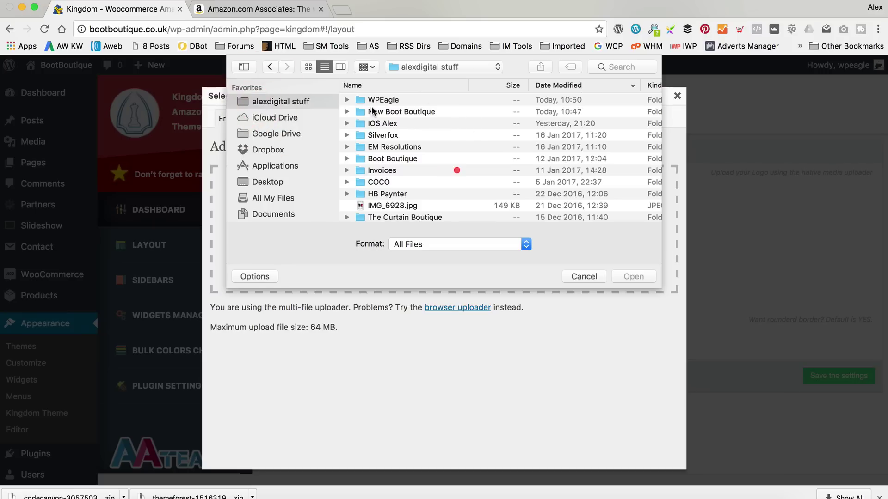
double_click(396, 111)
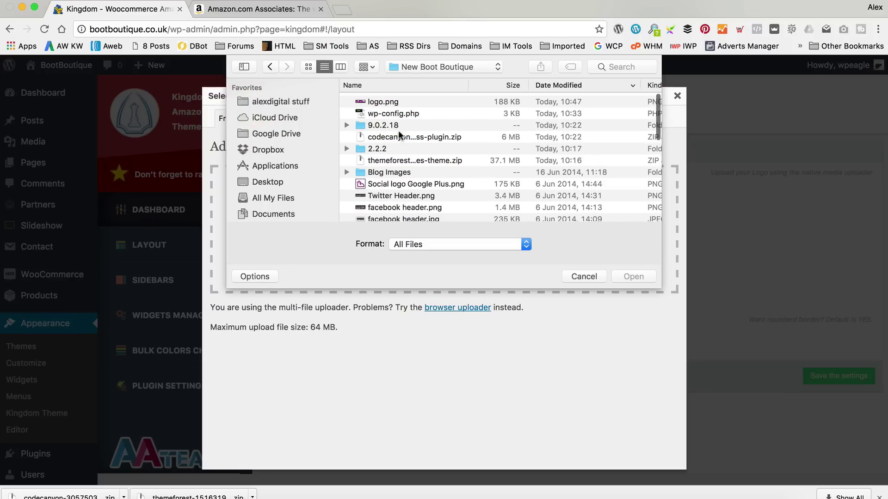
click(422, 99)
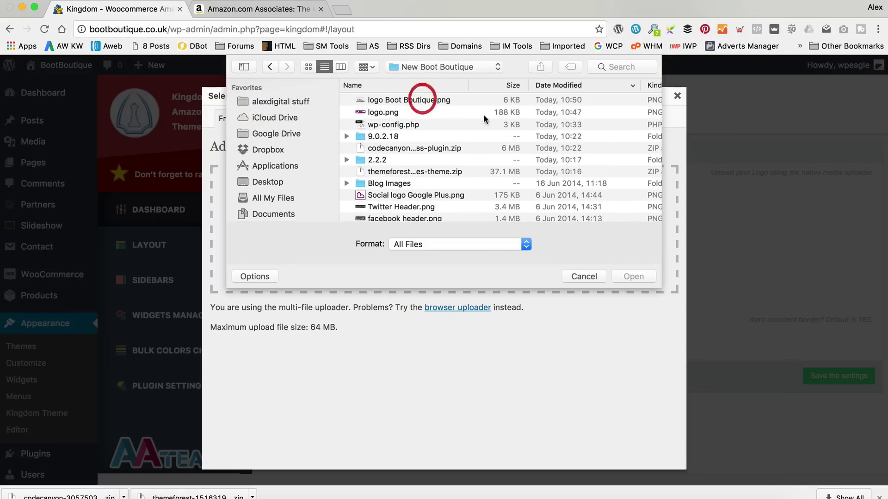
click(401, 100)
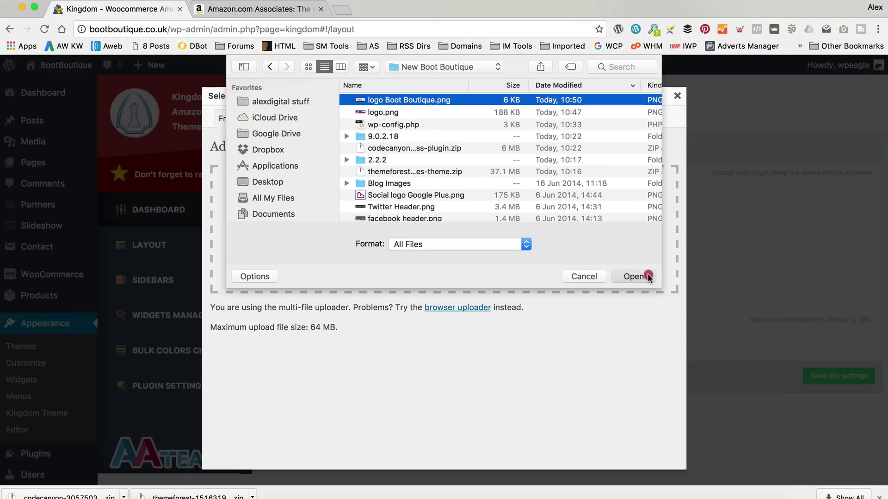
click(653, 276)
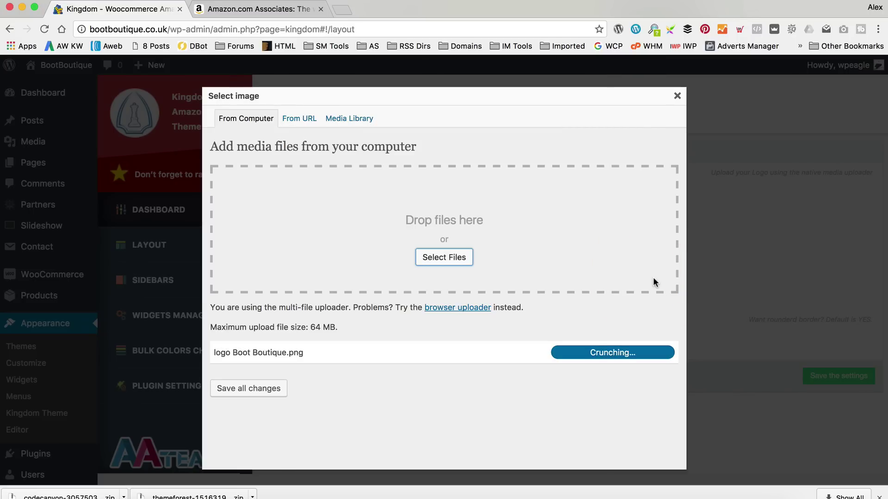
Insert the uploaded 300 × 81 image as the Kingdom theme logo.
scroll(556, 303, down, 2)
scroll(556, 308, down, 2)
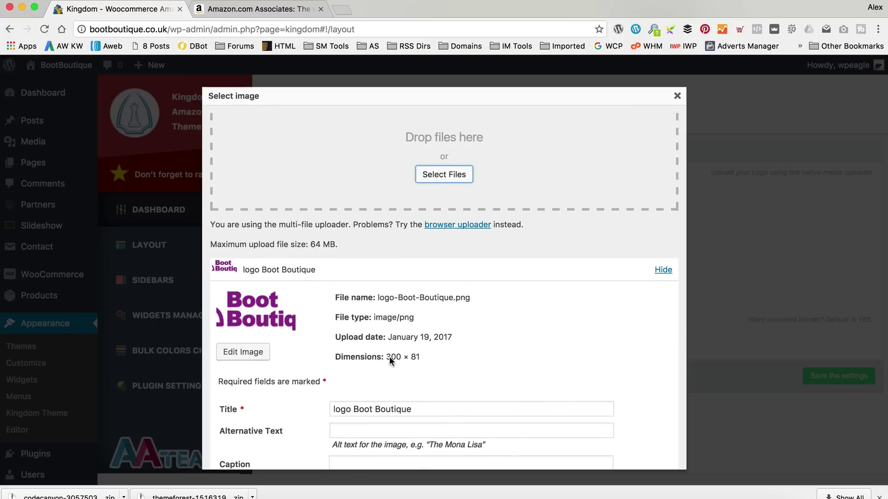
drag(386, 357, 417, 359)
click(476, 357)
scroll(472, 356, down, 2)
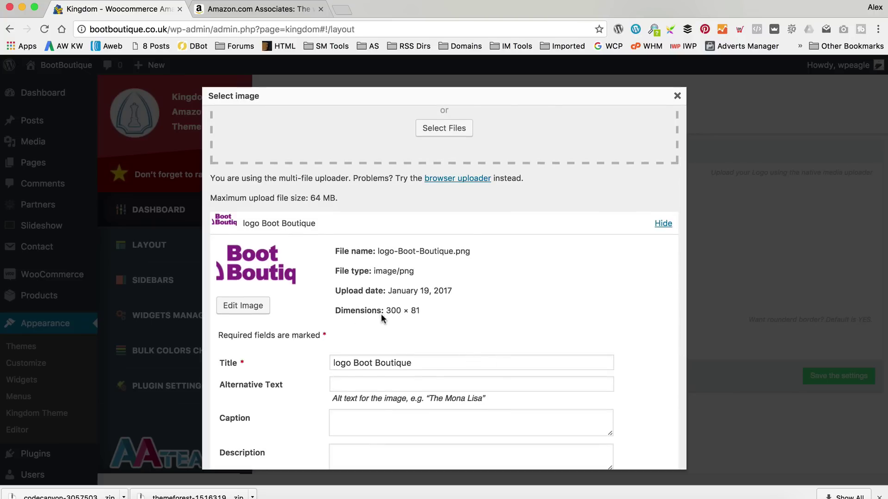
scroll(501, 331, down, 2)
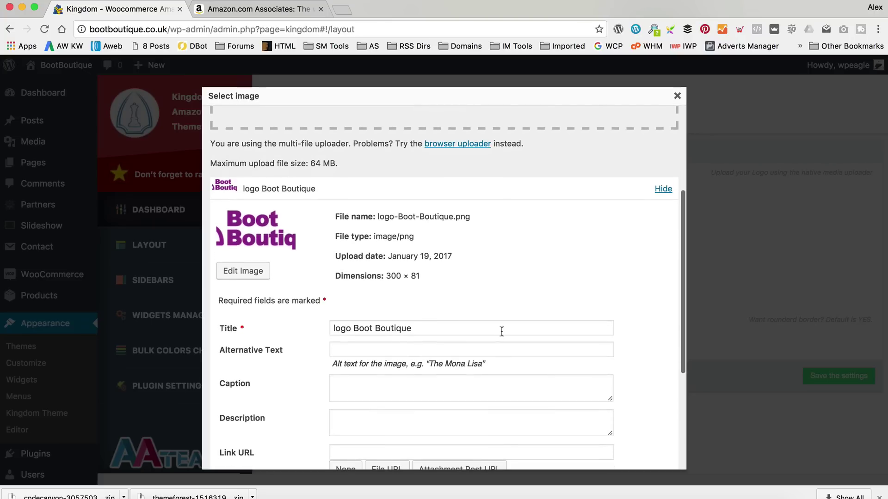
scroll(504, 293, down, 2)
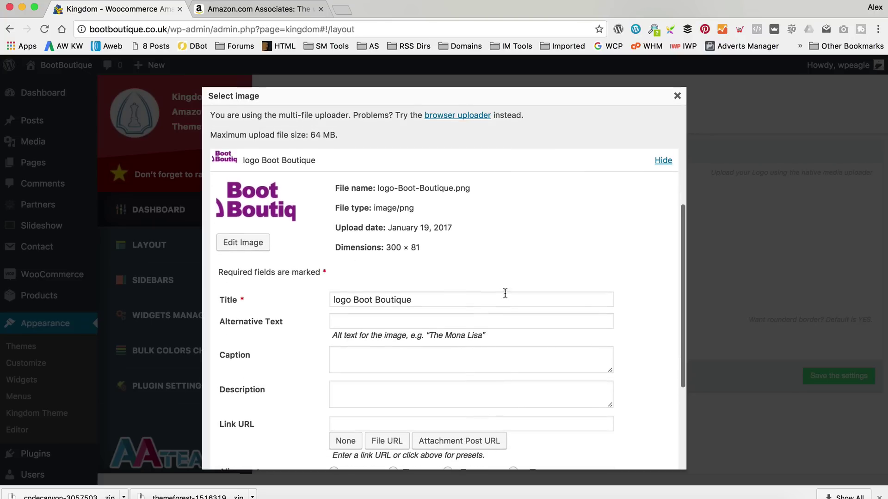
scroll(496, 278, down, 2)
scroll(453, 222, down, 4)
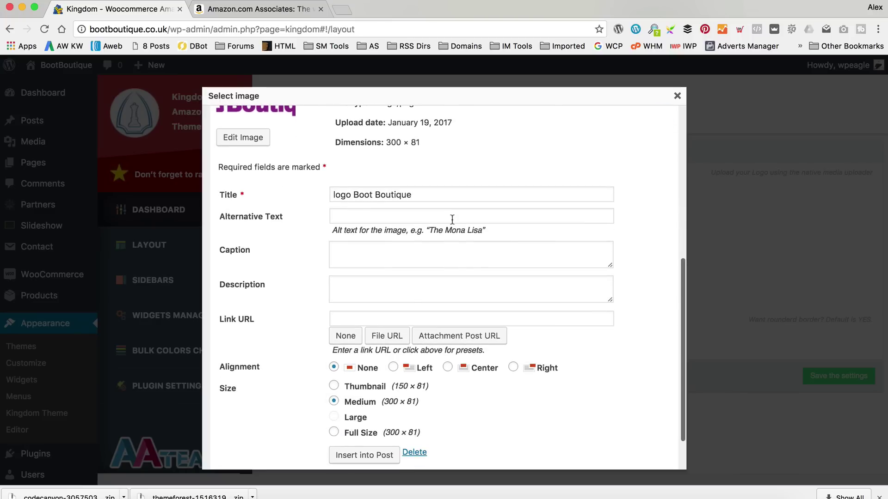
scroll(449, 220, down, 1)
click(351, 440)
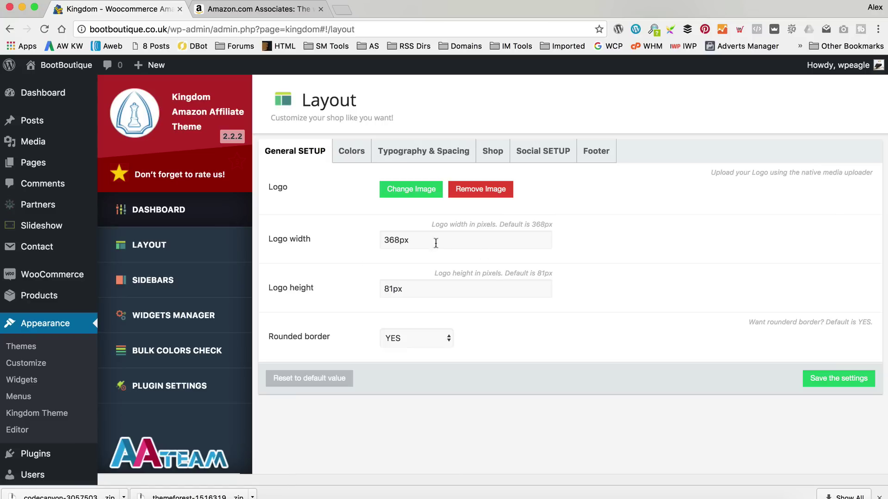
Set the logo width to 300px, save the settings, and view the storefront with the new logo.
click(400, 240)
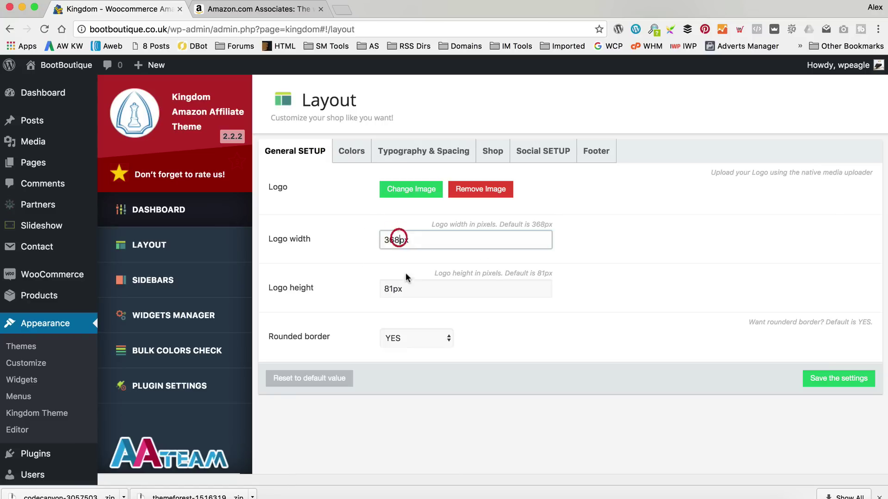
key(BackSpace)
key(BackSpace)
key(BackSpace)
text(300)
click(425, 291)
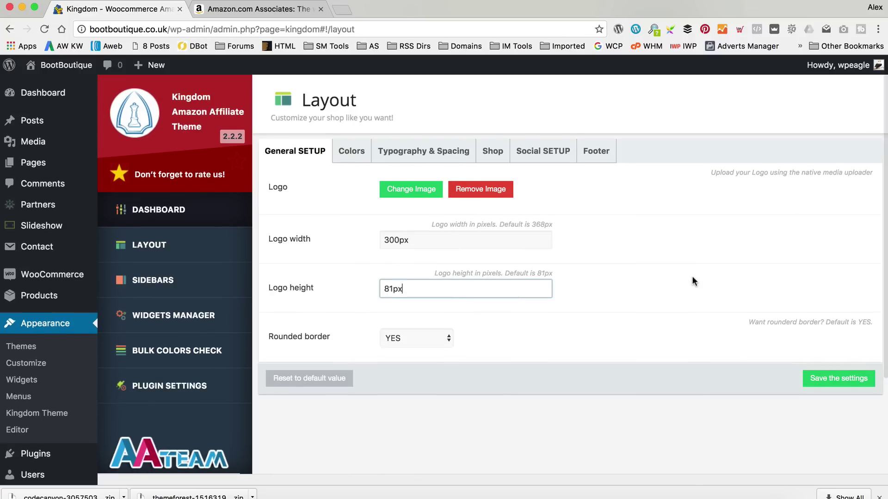
click(847, 389)
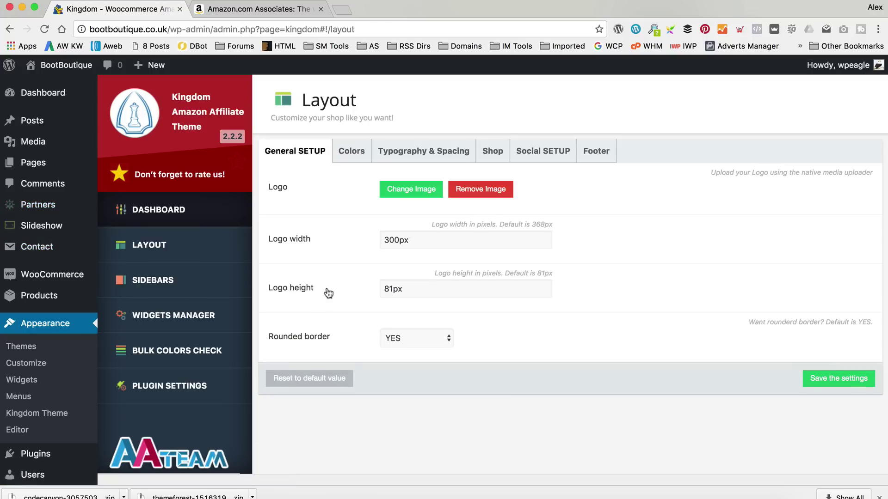
click(59, 87)
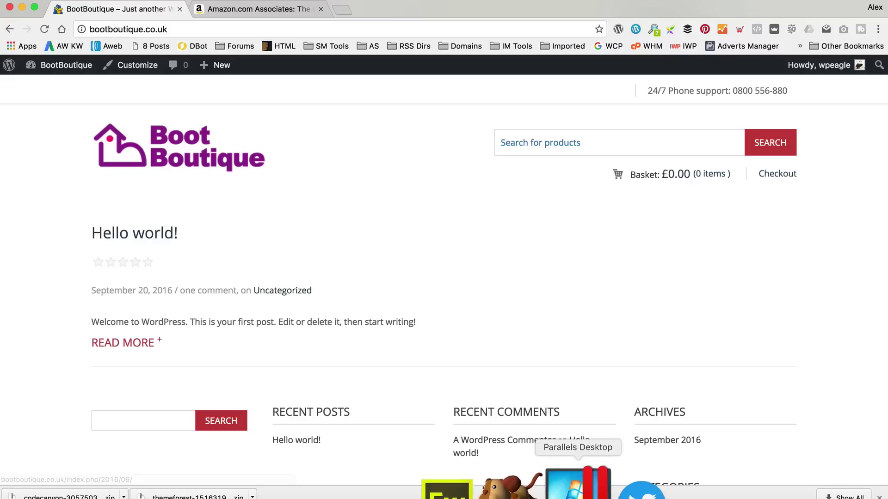
Launch Adobe Fireworks CS6 from the Dock.
click(509, 484)
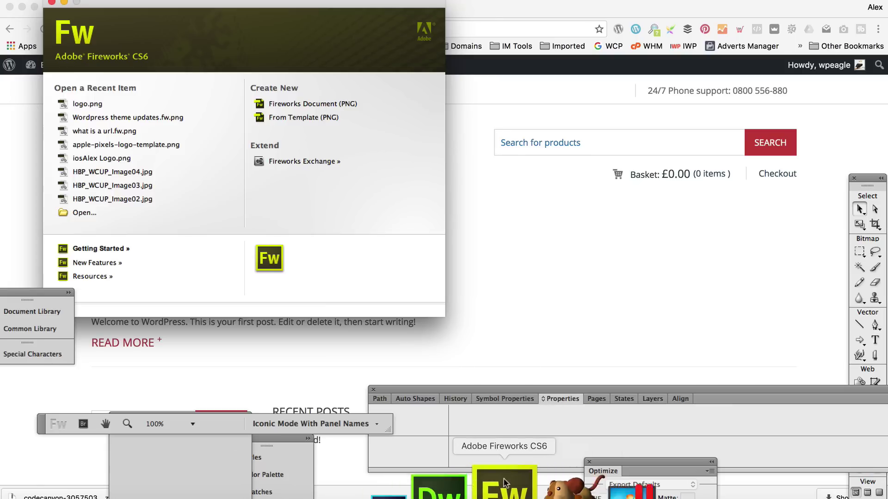
Open logo.png and sample the purple lettering colour, #932091, into the fill.
click(96, 105)
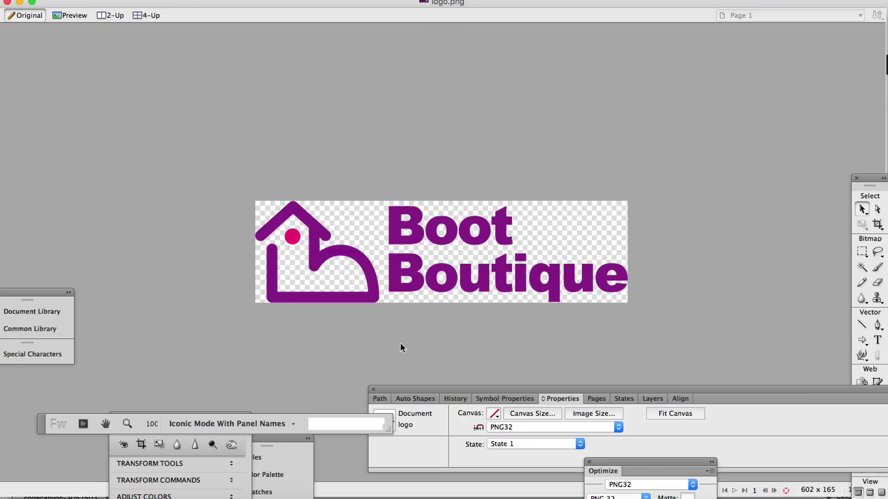
drag(877, 181, 740, 36)
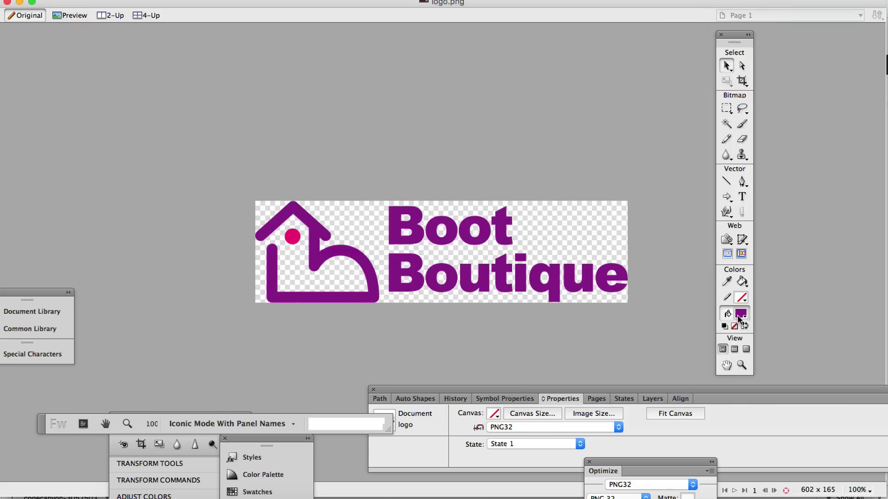
click(740, 314)
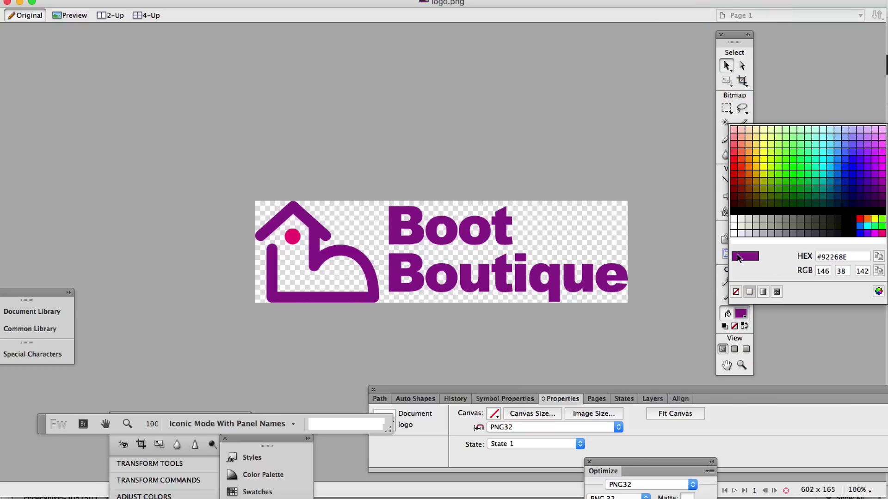
click(505, 221)
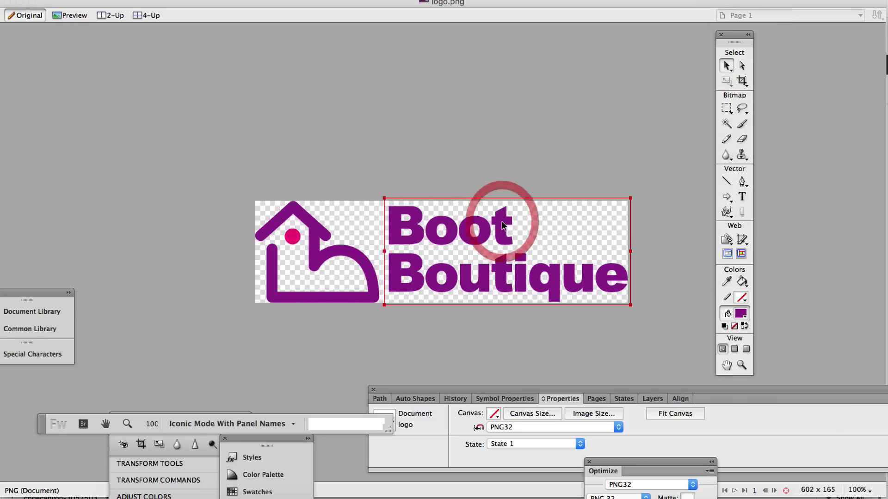
click(741, 314)
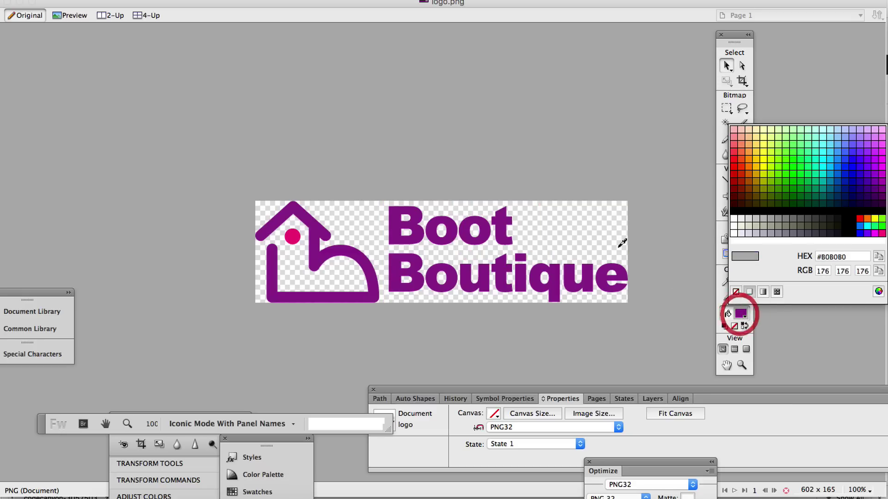
click(505, 221)
click(740, 315)
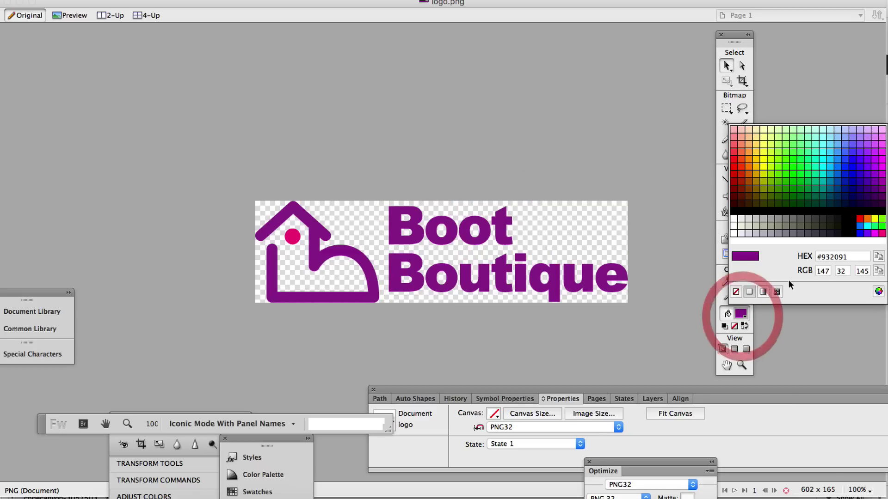
click(858, 256)
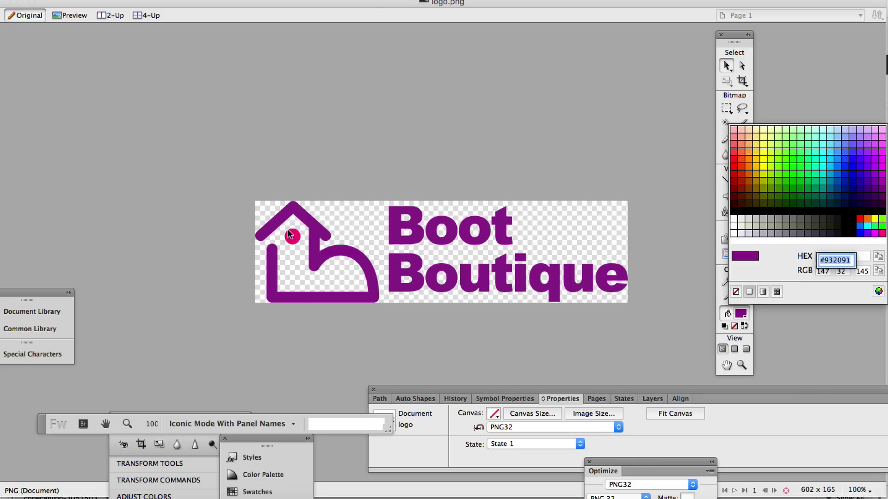
Sample the pink colour of the logo's dot into the fill swatch.
click(736, 314)
click(735, 314)
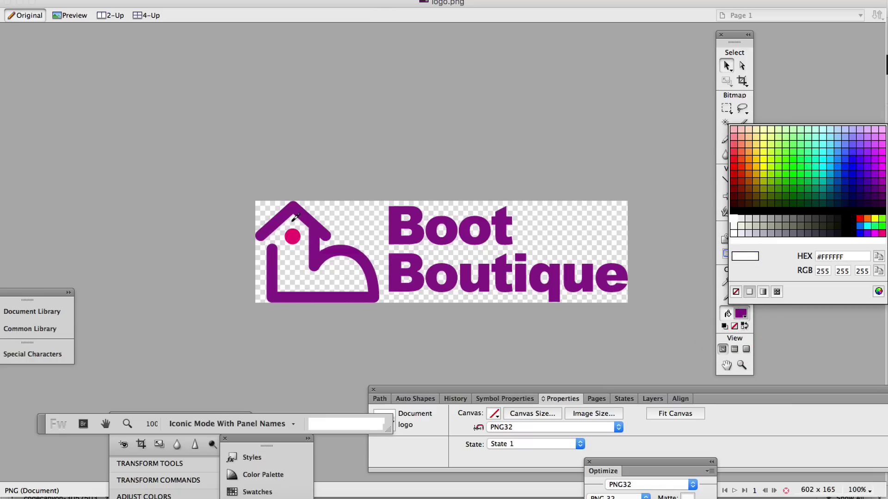
click(292, 237)
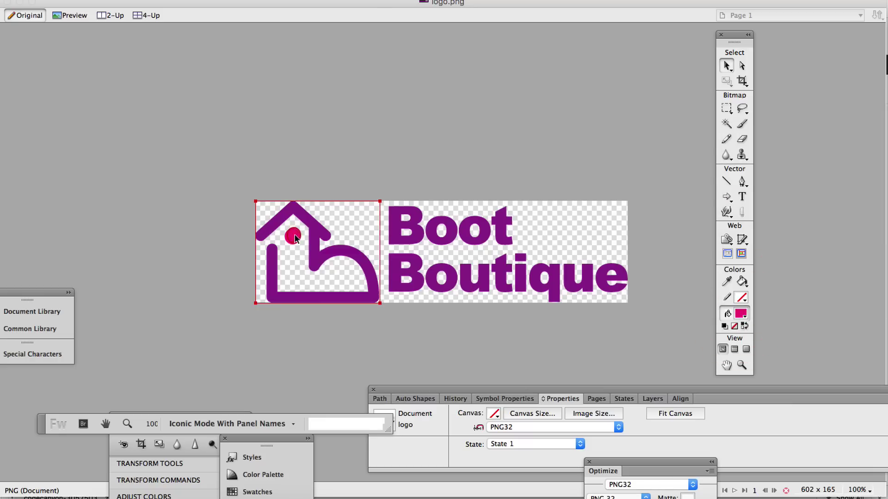
click(738, 314)
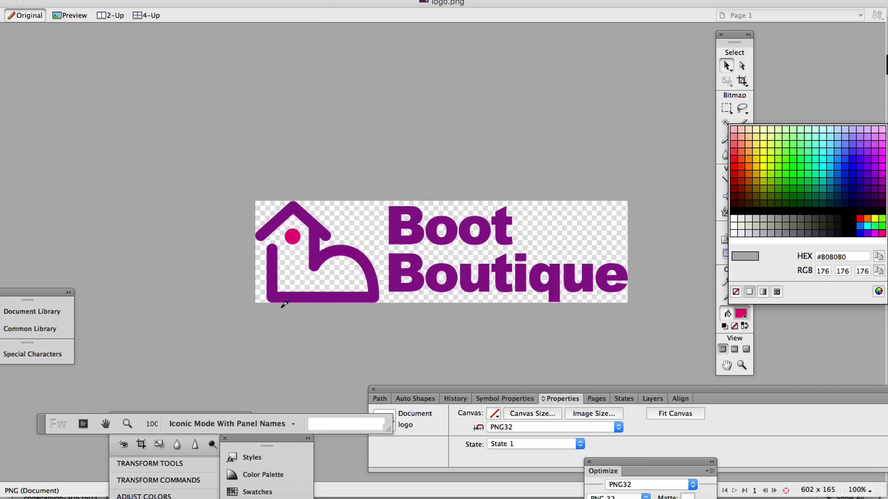
Back in Chrome, open the Kingdom Theme's Layout settings on the Colors section.
mouse_move(319, 484)
click(254, 490)
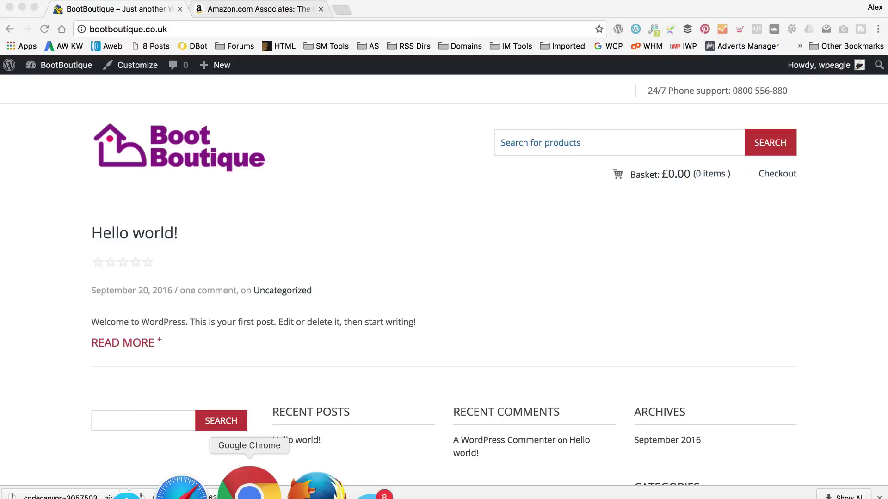
mouse_move(64, 67)
click(58, 87)
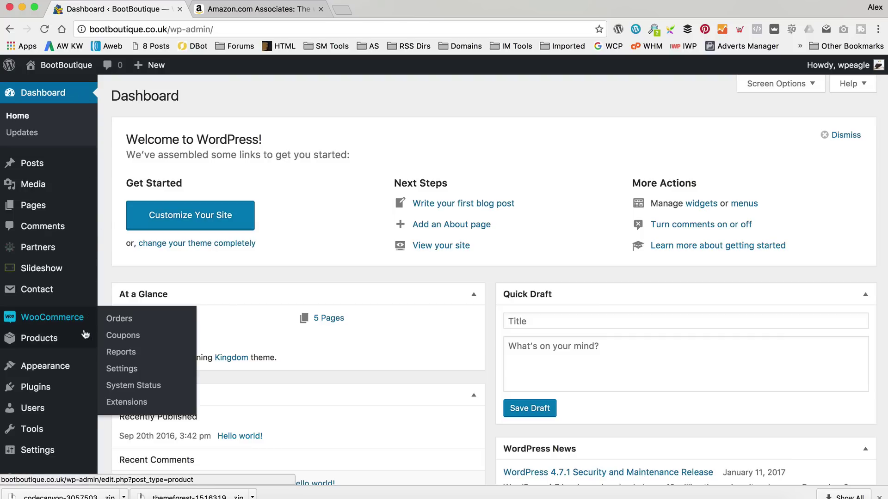
mouse_move(73, 367)
click(161, 432)
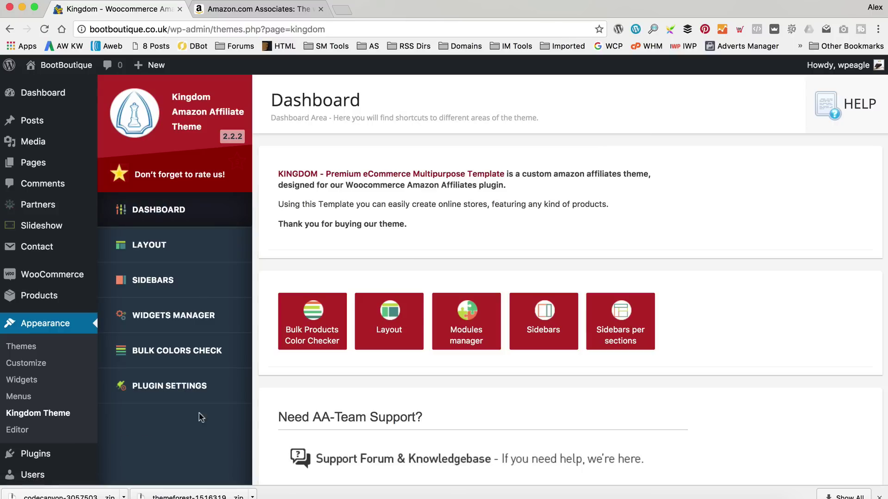
click(191, 243)
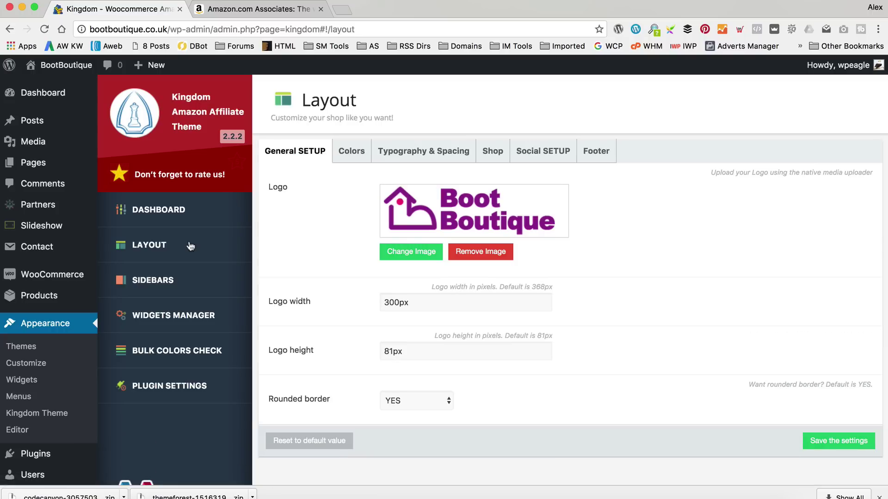
click(354, 145)
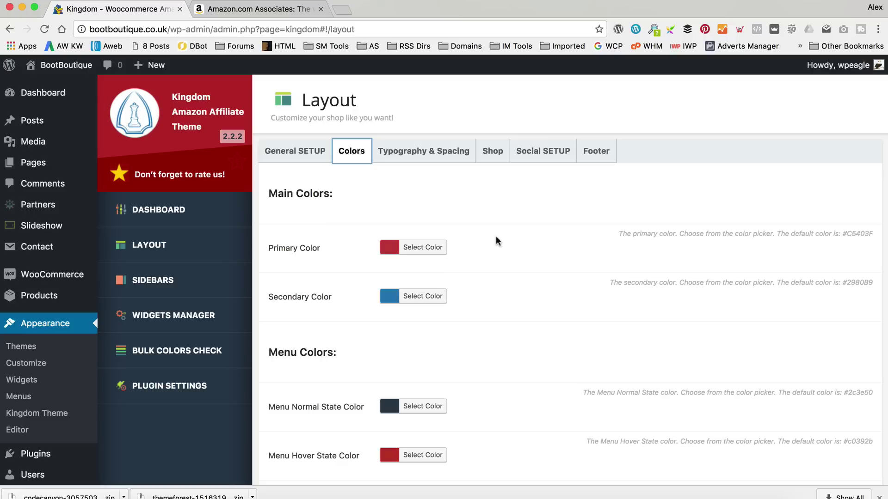
Replace the default red Primary Color with the logo purple #932091.
click(428, 250)
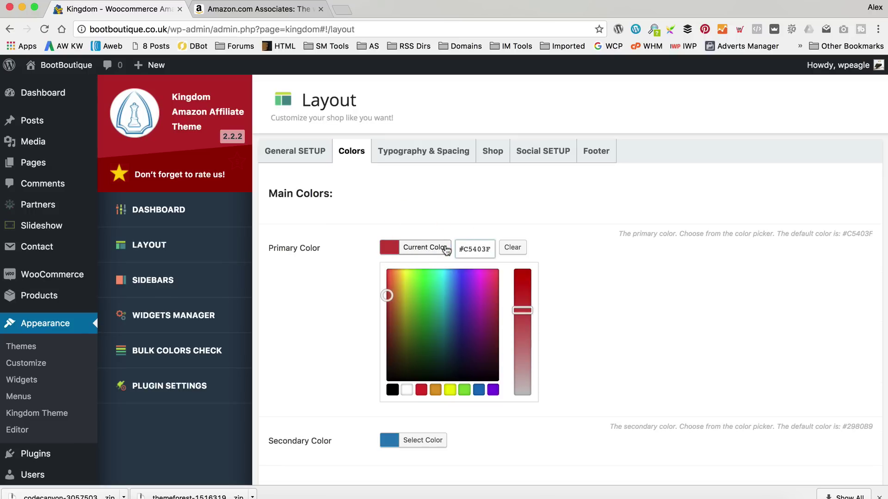
drag(491, 250, 466, 249)
text(9)
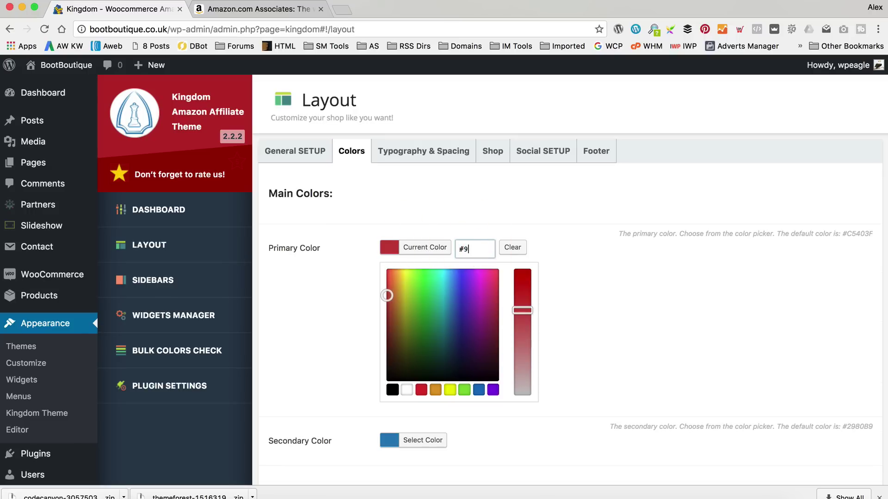
text(3209)
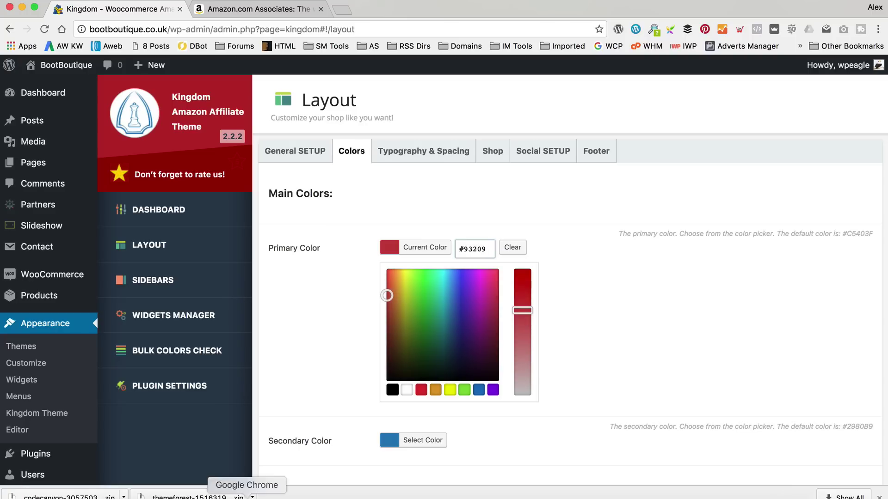
key(Return)
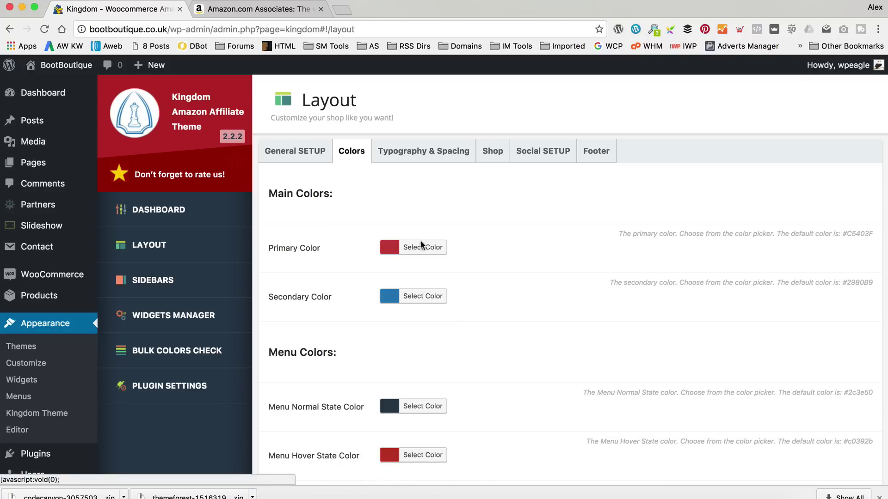
click(418, 247)
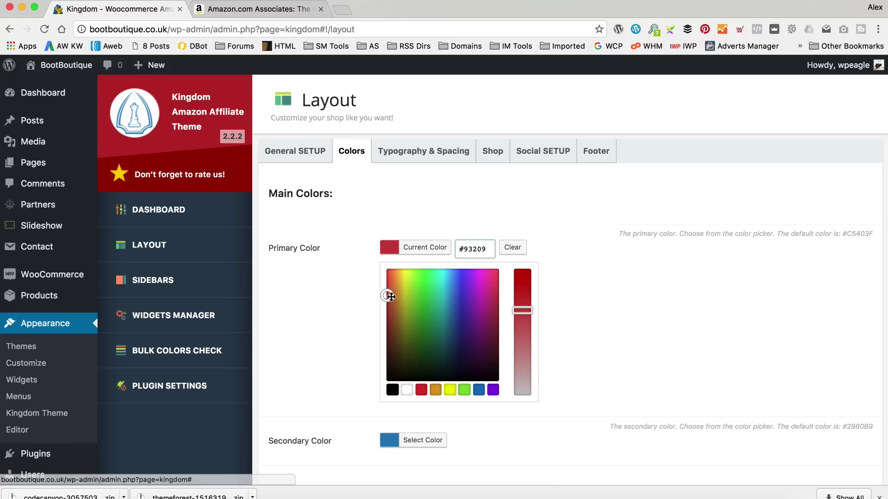
click(553, 278)
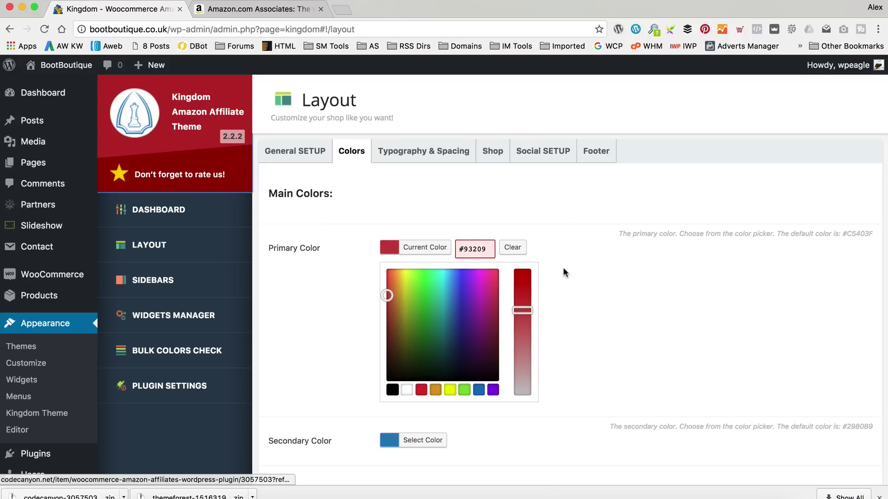
mouse_move(481, 318)
mouse_down()
mouse_move(412, 300)
mouse_move(395, 328)
mouse_up()
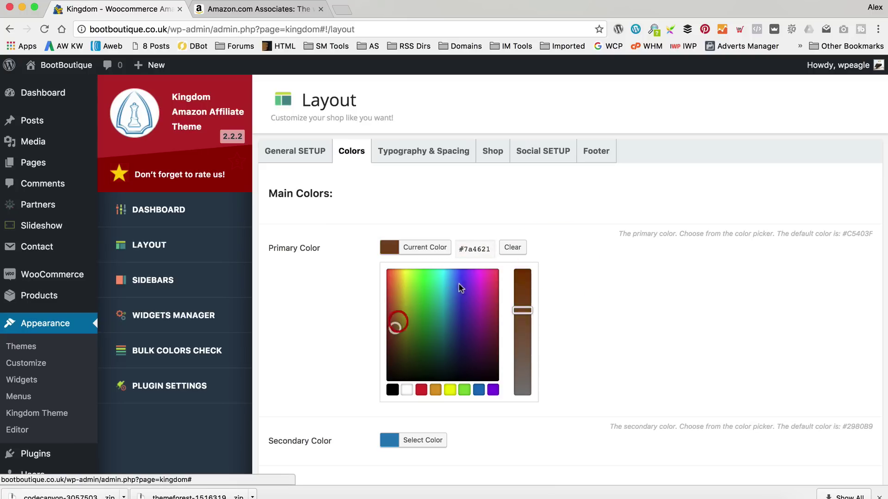
drag(493, 250, 461, 250)
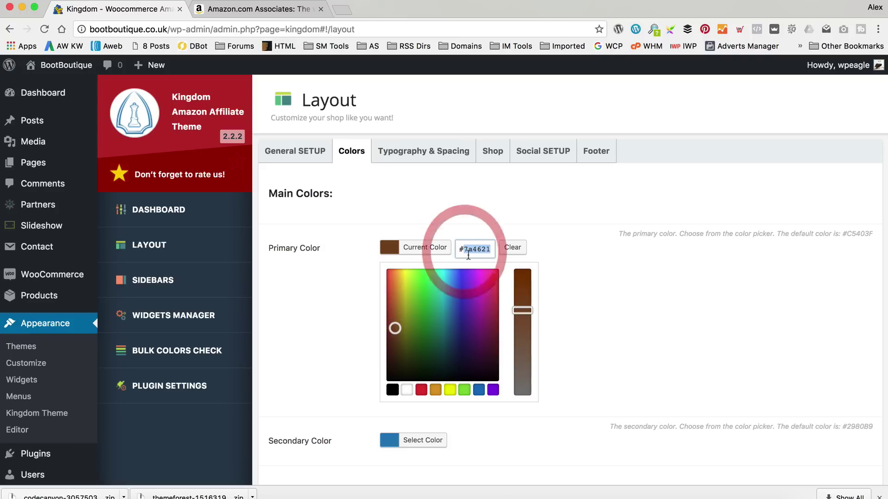
text(9320)
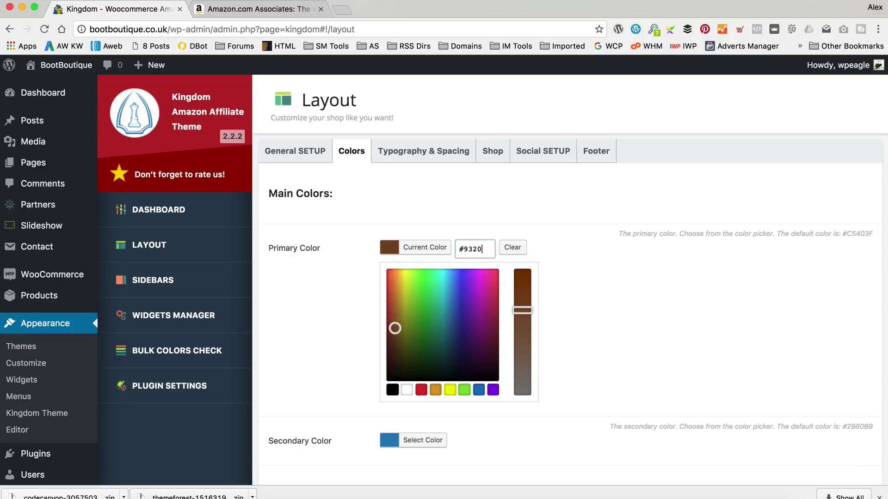
text(91)
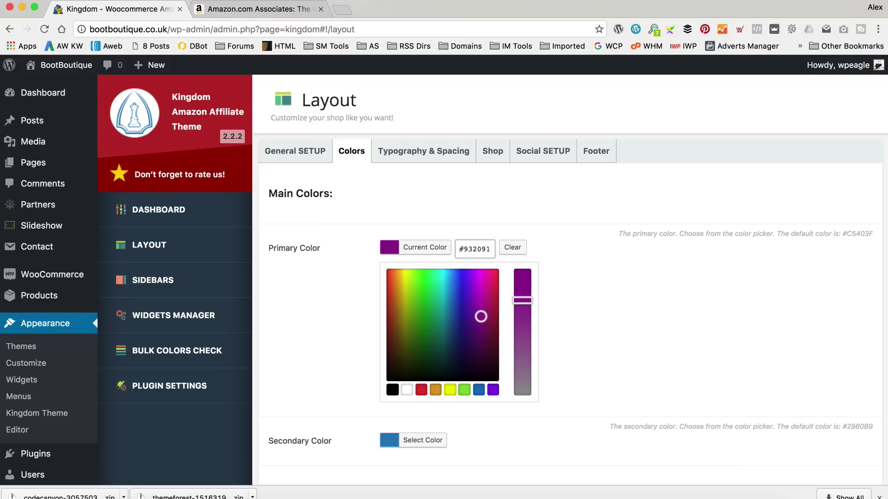
key(Tab)
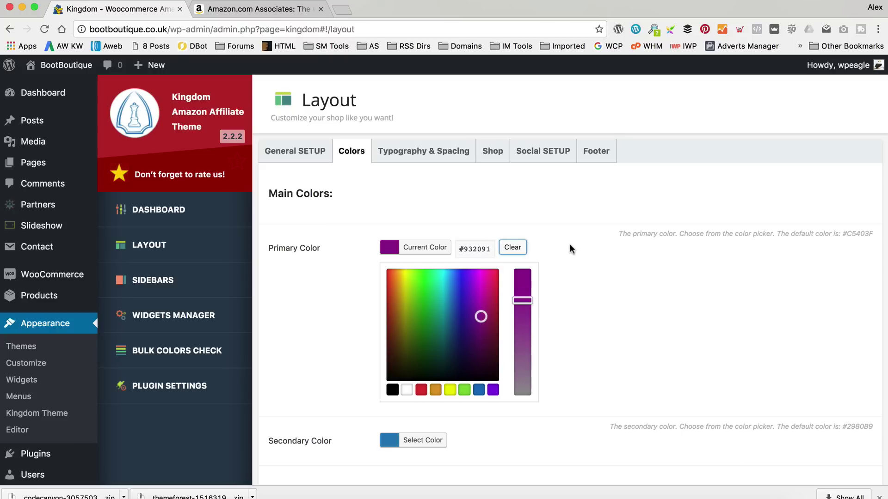
click(568, 326)
Set the Secondary Color to the logo pink #F10679 and save the settings.
click(430, 440)
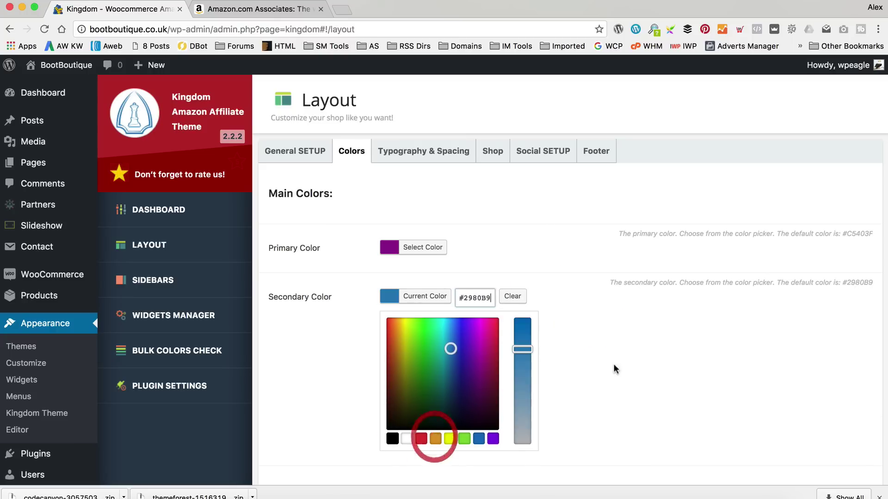
scroll(614, 365, down, 3)
key(BackSpace)
key(BackSpace)
key(BackSpace)
key(BackSpace)
key(BackSpace)
key(BackSpace)
text(F10679)
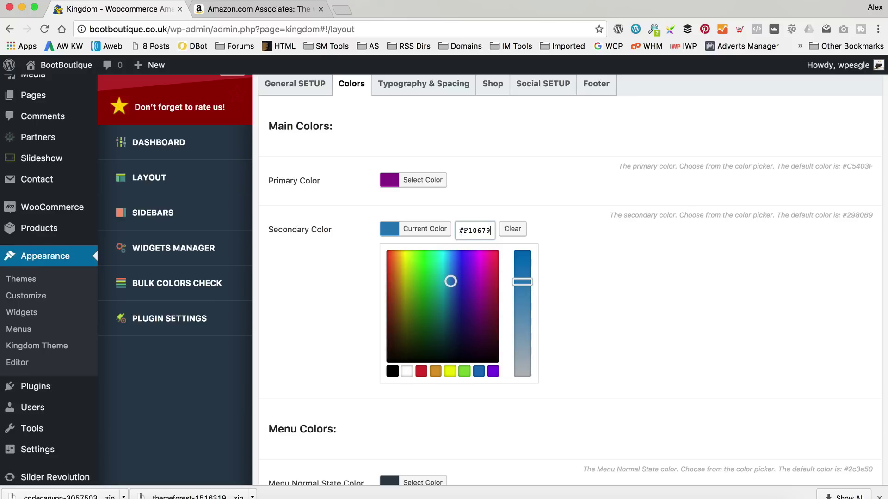
key(Tab)
scroll(677, 309, down, 5)
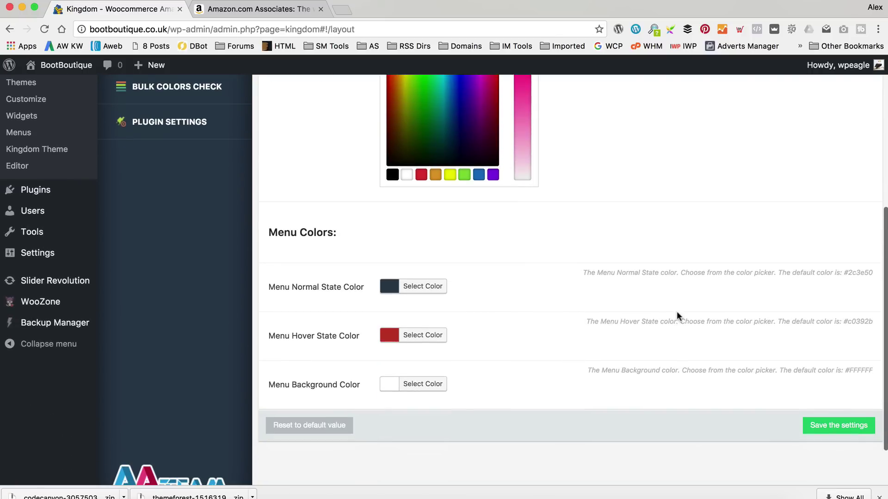
click(838, 426)
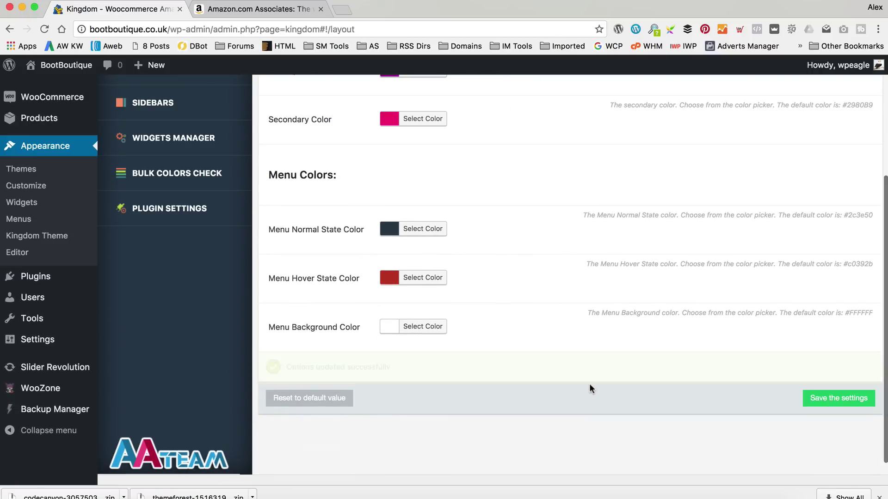
Open the live site in a new tab from the admin-bar Visit Site link.
scroll(480, 349, up, 5)
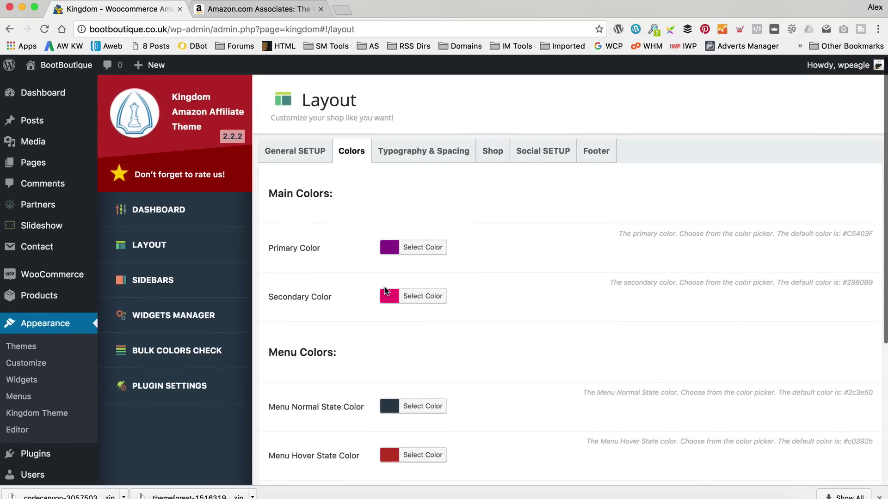
mouse_move(65, 65)
right_click(54, 87)
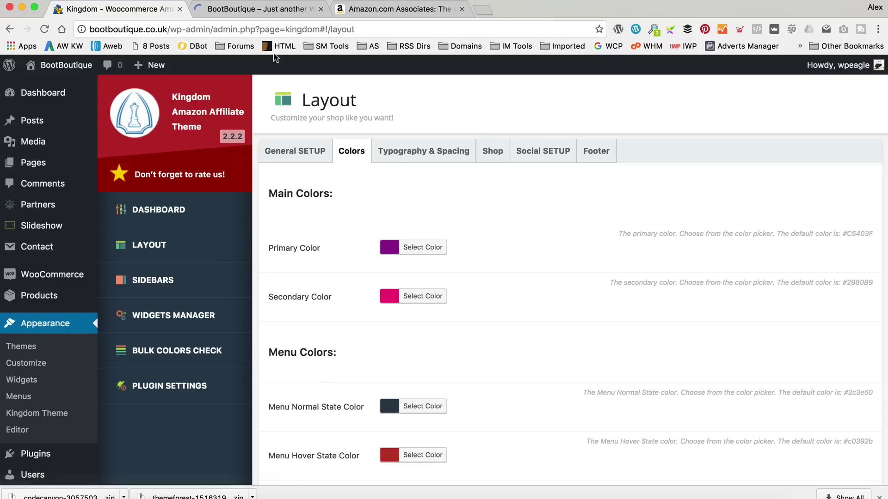
Read the full Hello world! post on the storefront tab, then return to Menu Colors.
click(273, 11)
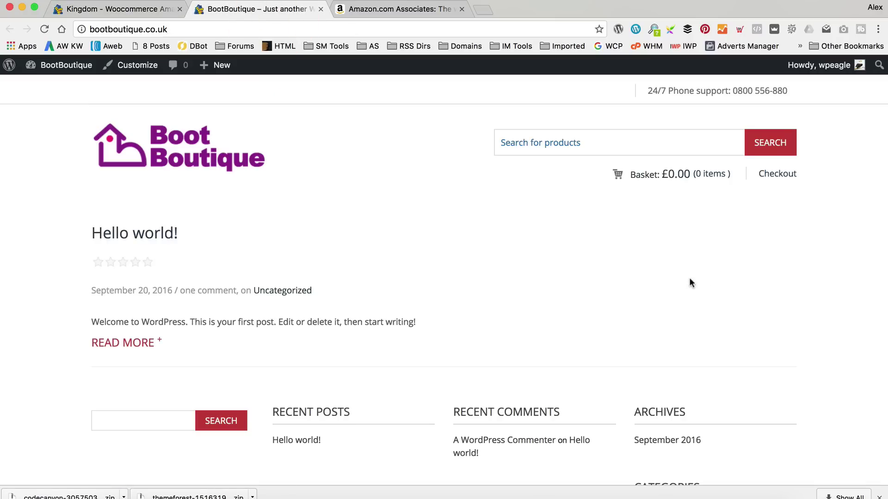
scroll(688, 277, down, 5)
scroll(688, 276, up, 5)
scroll(689, 275, down, 1)
scroll(691, 276, down, 5)
scroll(691, 276, up, 6)
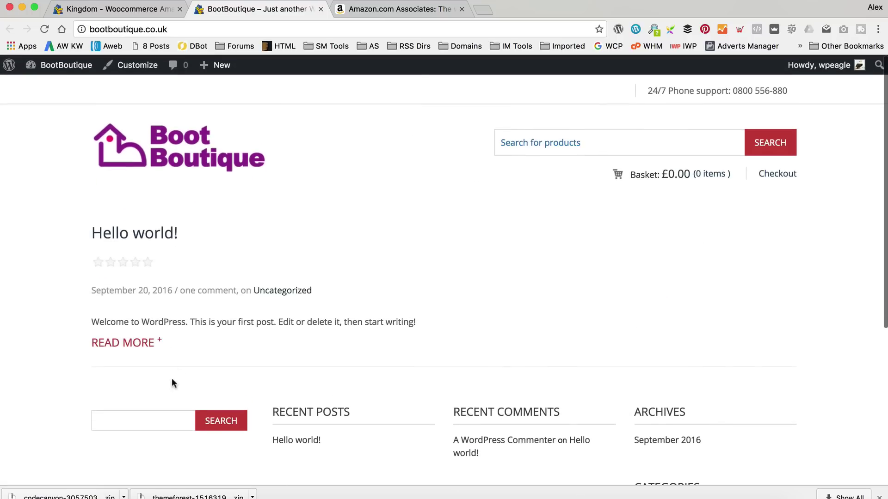
click(129, 343)
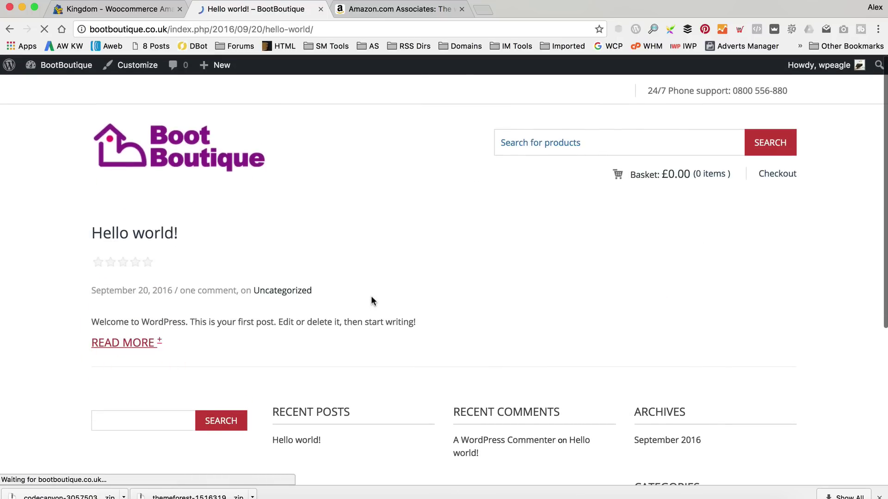
scroll(372, 297, down, 5)
scroll(370, 296, up, 5)
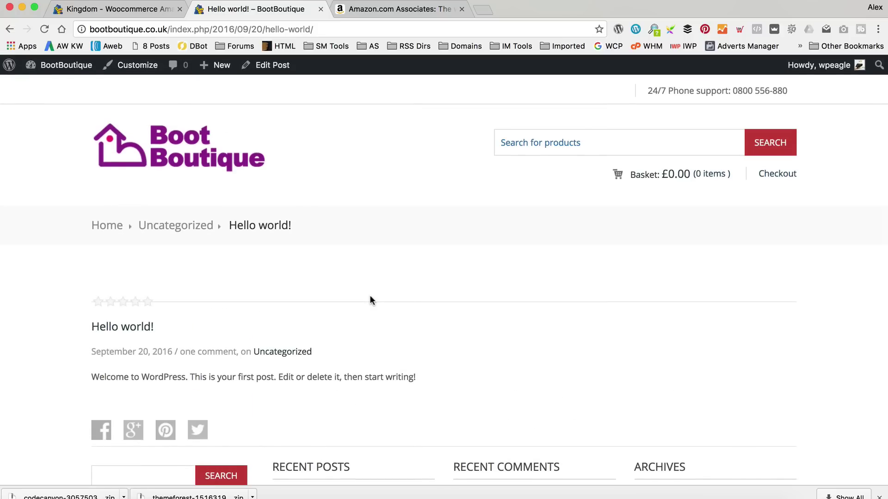
click(118, 9)
scroll(369, 190, down, 4)
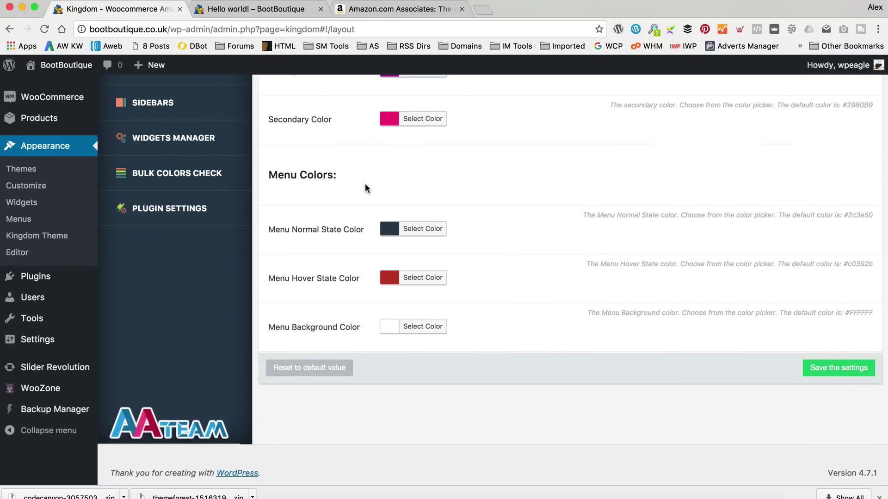
Copy the Primary Color hex value #932091 from its picker.
scroll(453, 246, up, 1)
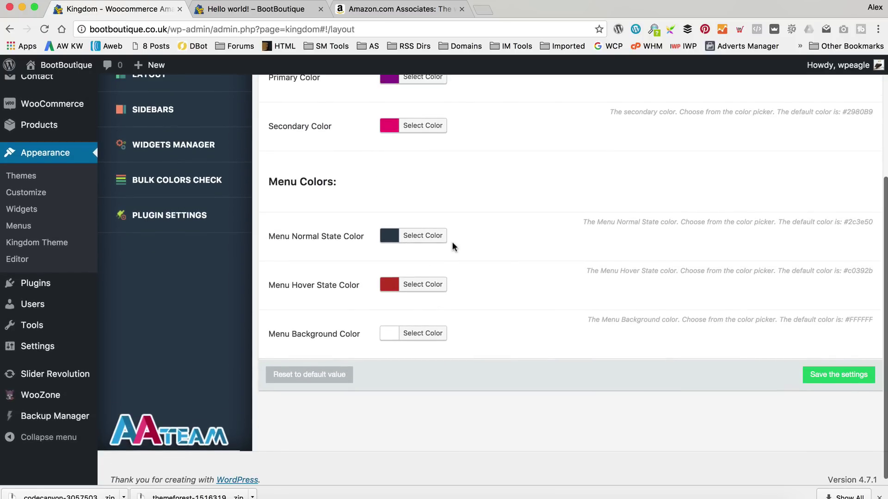
scroll(442, 277, up, 3)
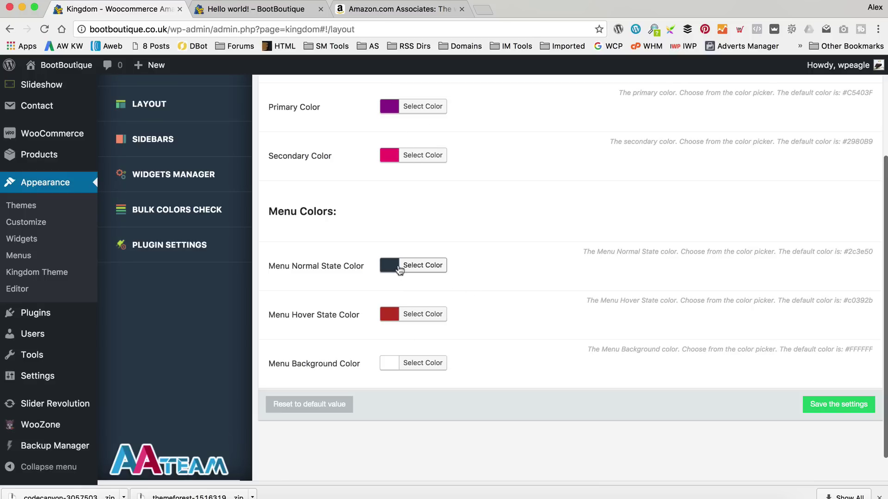
click(424, 109)
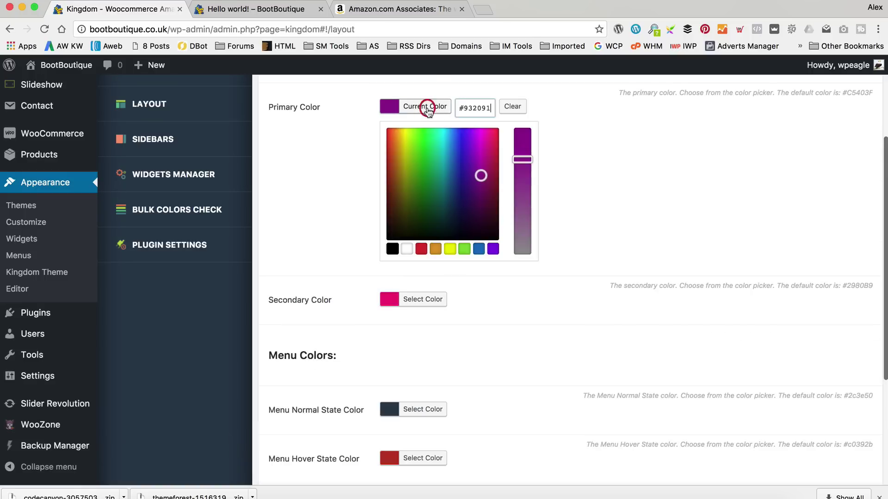
double_click(484, 111)
click(629, 201)
scroll(628, 201, down, 1)
scroll(627, 203, up, 2)
double_click(475, 162)
key(super+c)
scroll(598, 189, down, 5)
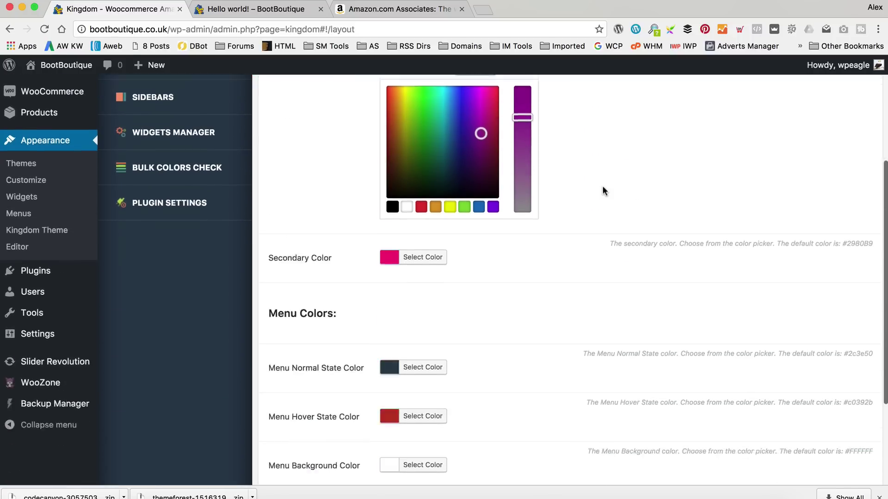
Paste #932091 as the Menu Hover State Color and save the settings.
click(427, 290)
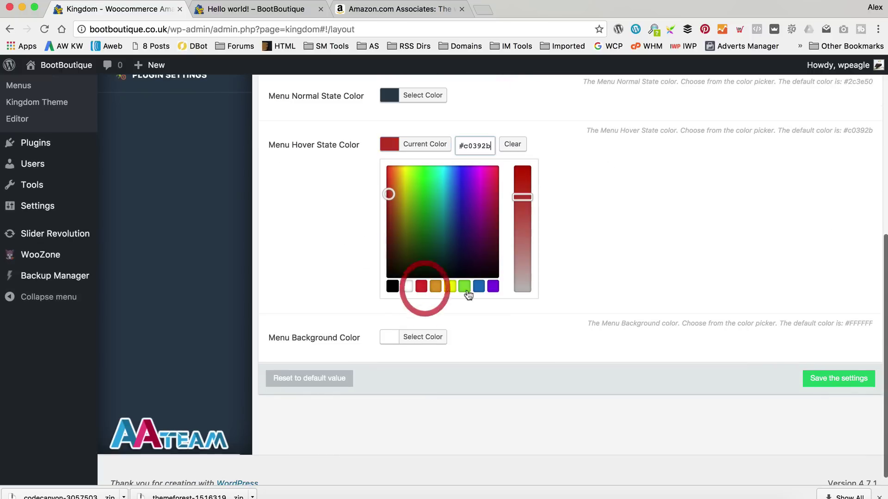
click(488, 146)
double_click(488, 146)
key(super+v)
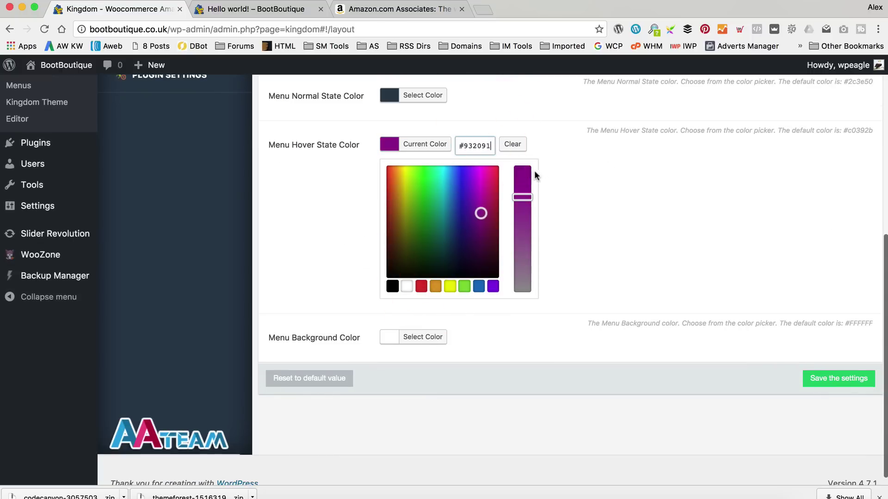
click(855, 380)
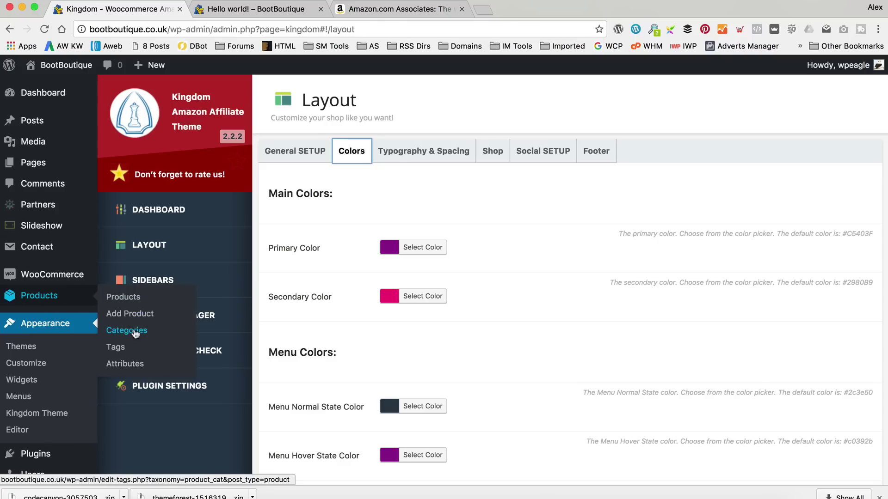
Add the product categories Ugg Australia (typed 'Ugg Autsralia') and Fly London.
click(221, 322)
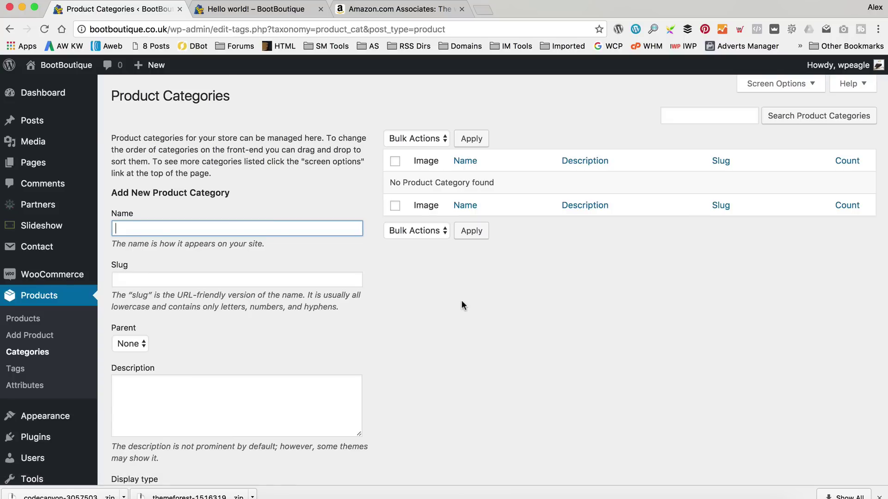
text(Ugg)
text( Aut)
text(st)
text(ralia)
key(Tab)
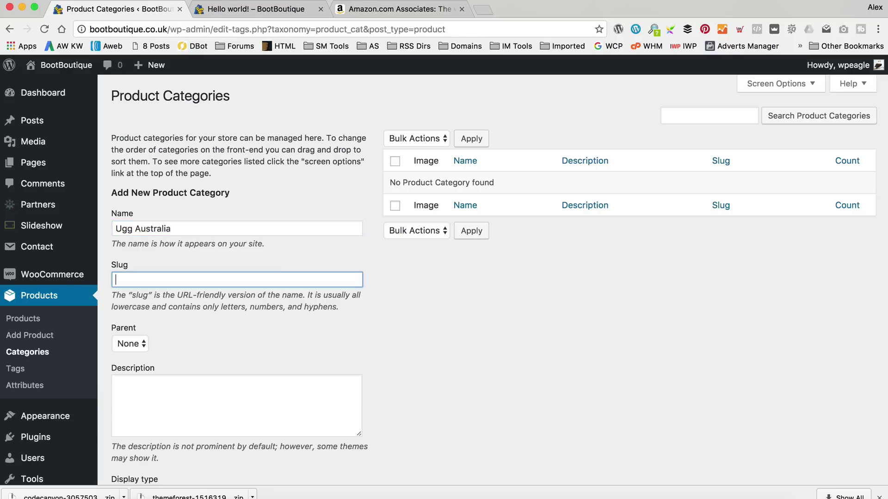
scroll(297, 244, down, 5)
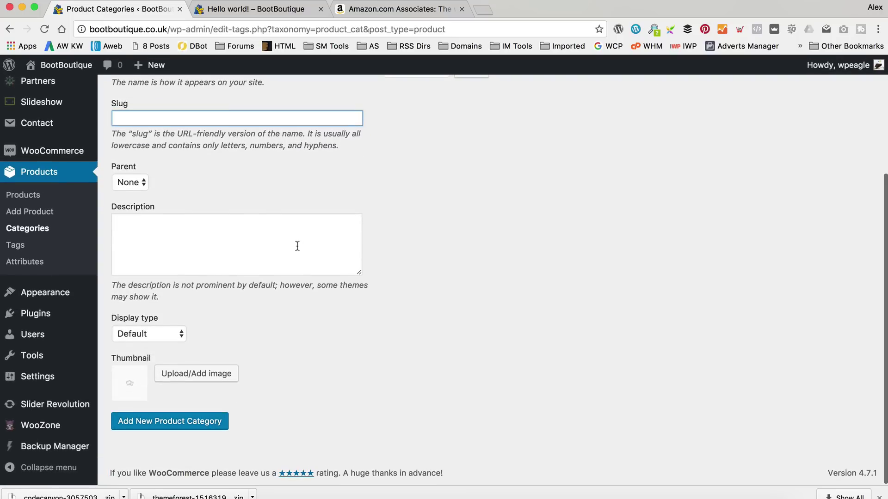
click(217, 426)
scroll(319, 383, up, 5)
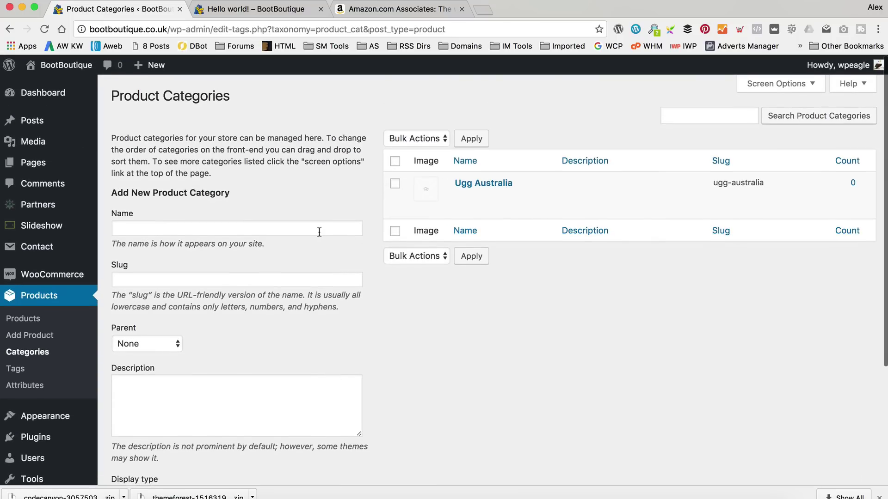
click(319, 231)
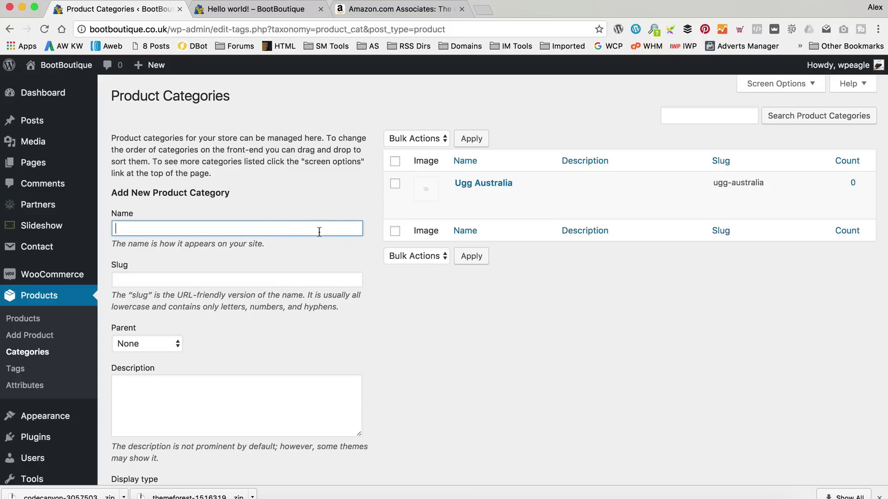
text(Fly London)
key(Tab)
scroll(249, 199, down, 5)
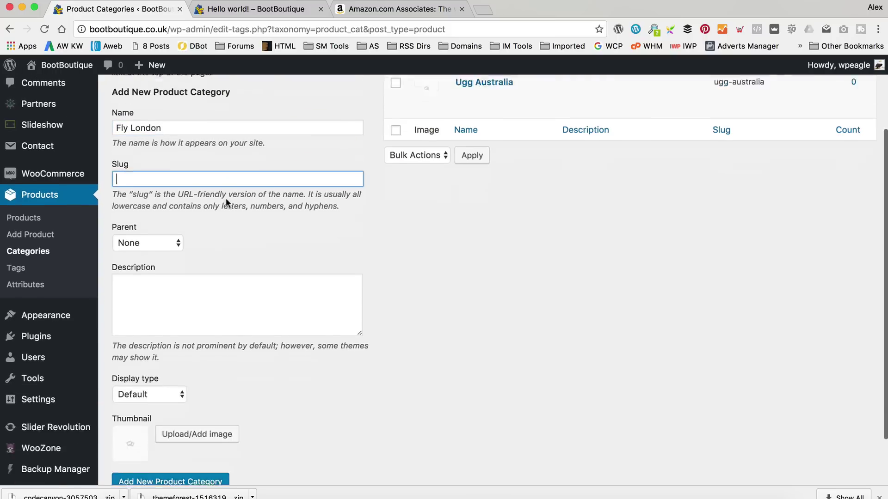
click(195, 426)
scroll(438, 276, up, 5)
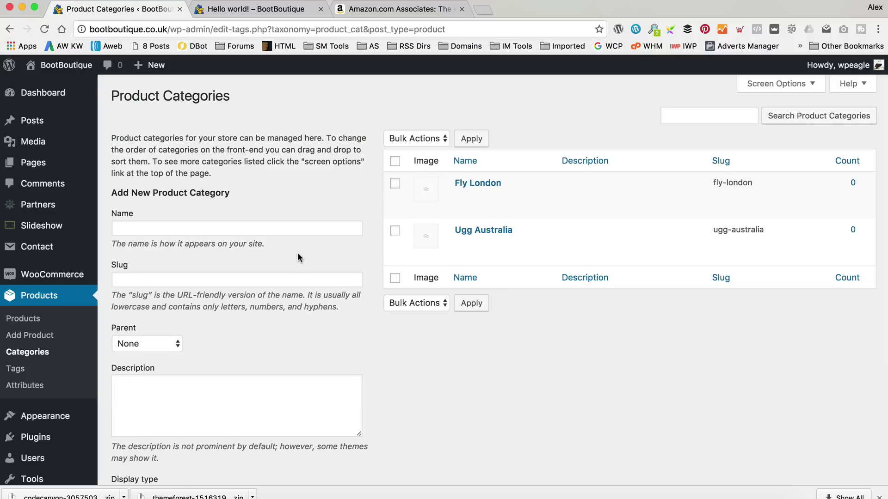
Go to WooZone's Insane Mode Import page.
scroll(297, 257, down, 5)
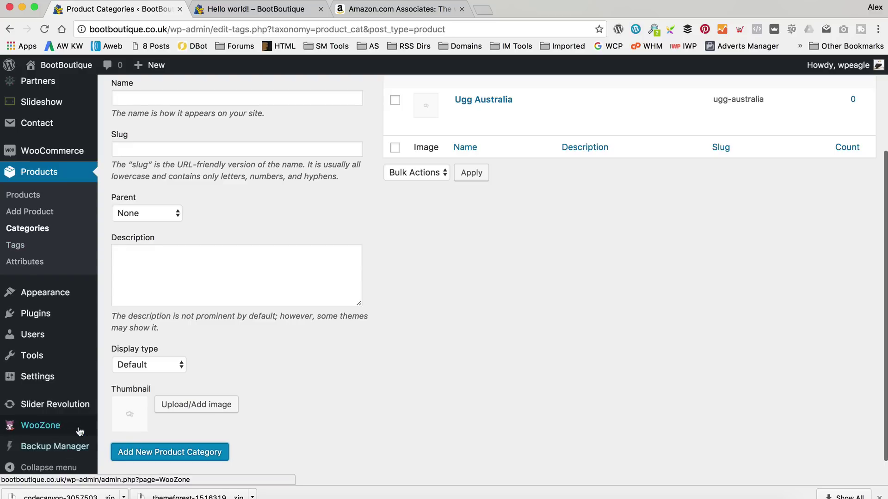
mouse_move(81, 432)
click(176, 434)
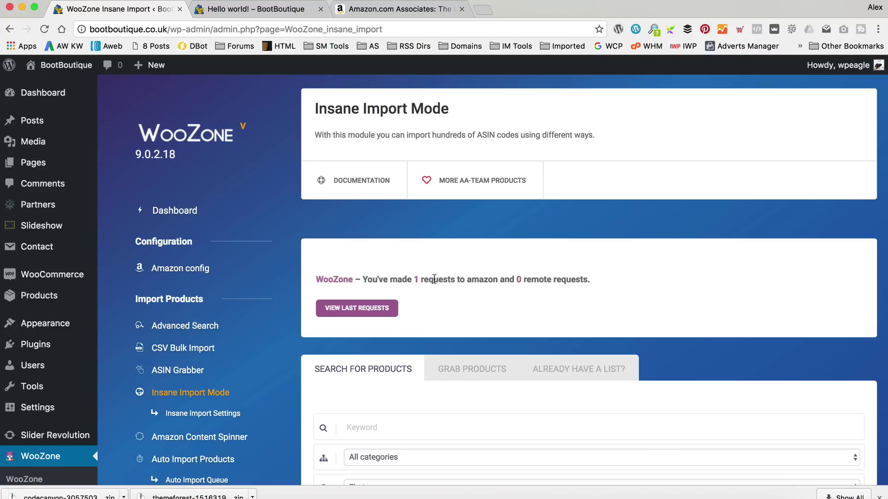
scroll(432, 279, down, 3)
Search for 'Ugg Boot' and pick the suggested keyword 'ugg boots women'.
click(392, 314)
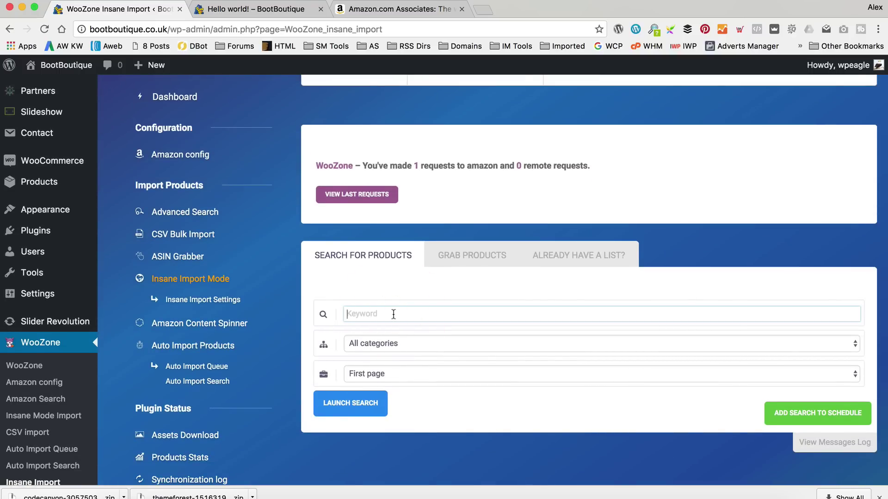
text(Ugg Boot)
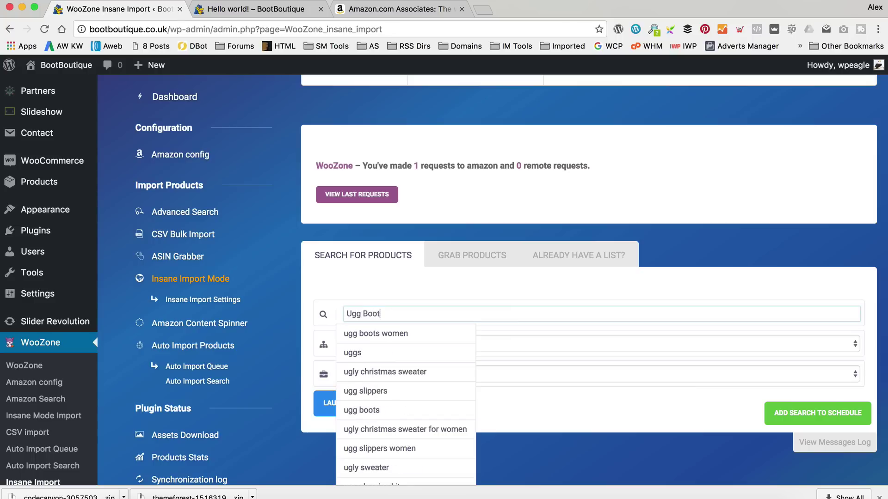
click(398, 334)
scroll(528, 305, down, 2)
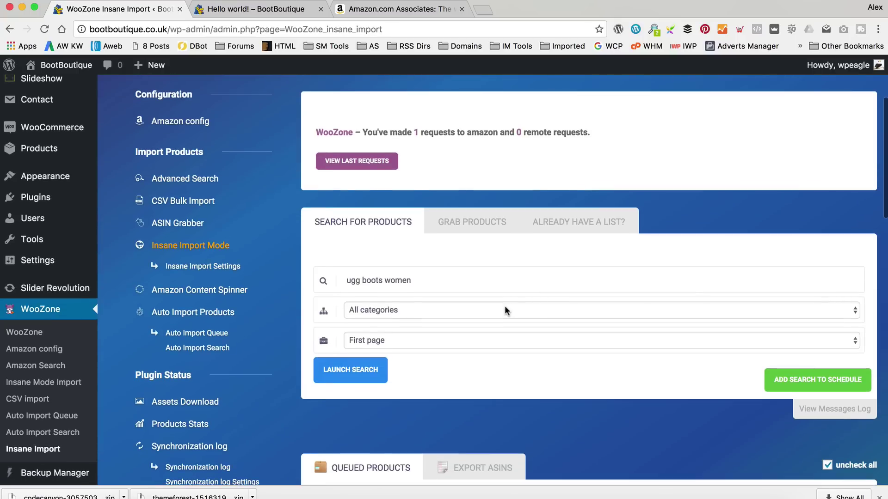
Try narrowing the search to the Apparel category and the Women browse node.
click(506, 311)
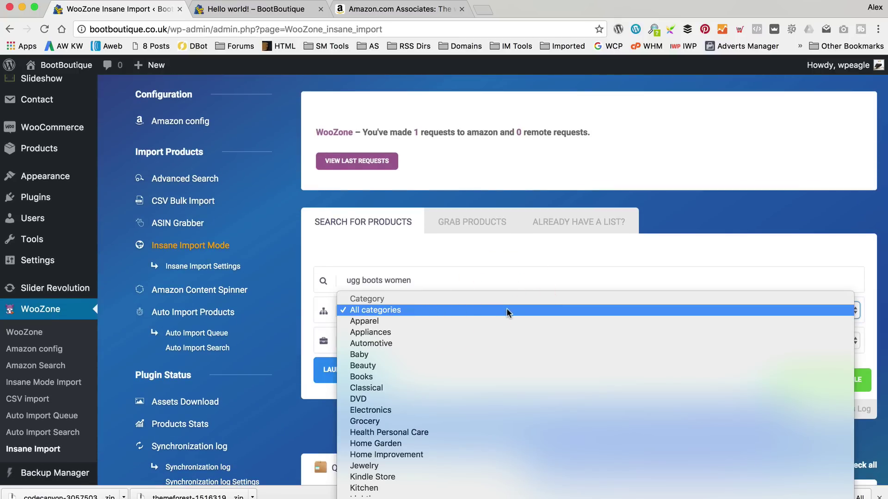
scroll(507, 311, down, 2)
click(492, 301)
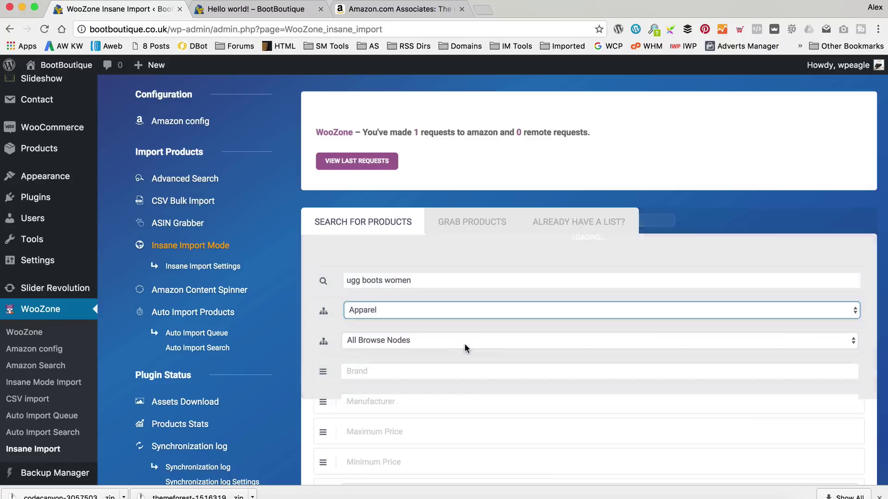
click(465, 342)
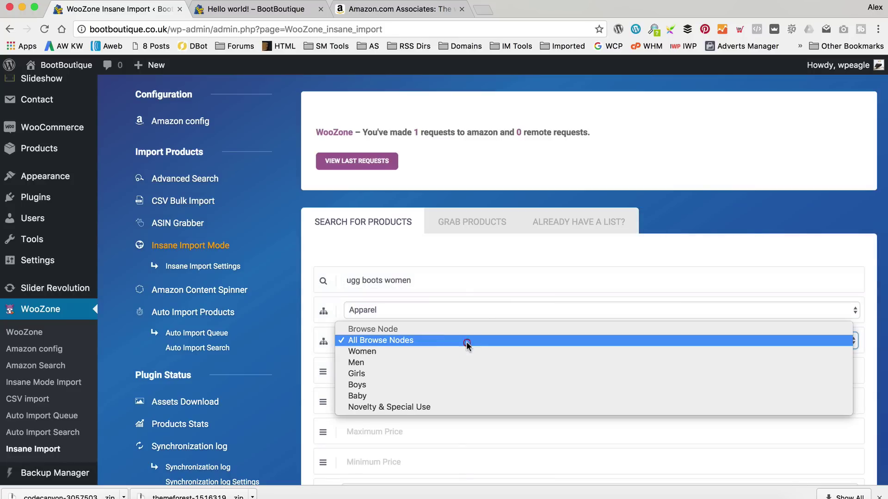
click(461, 351)
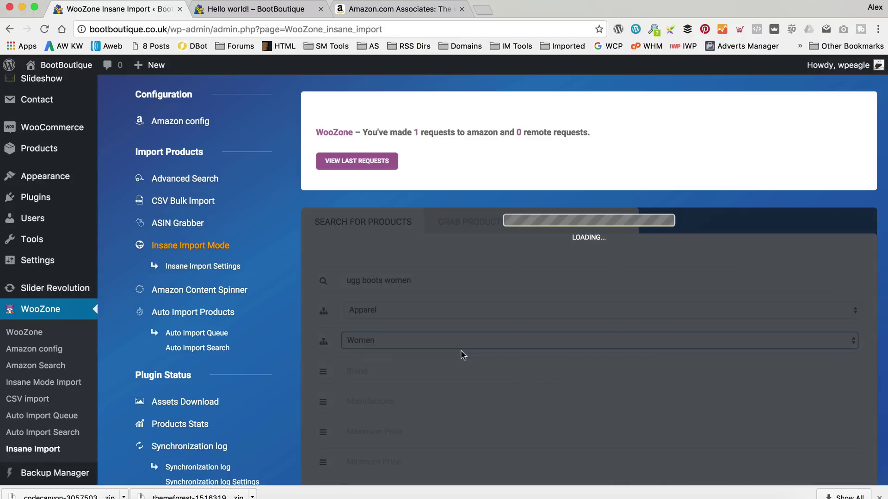
scroll(460, 349, down, 2)
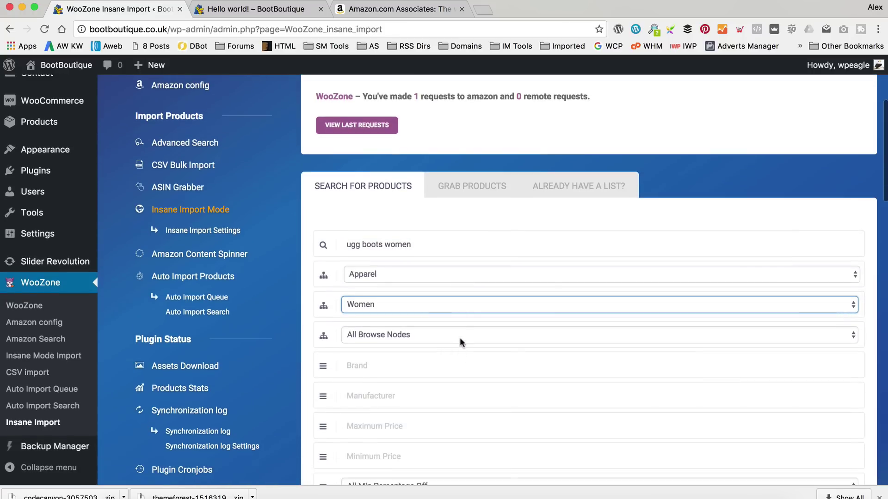
click(459, 334)
scroll(459, 333, down, 3)
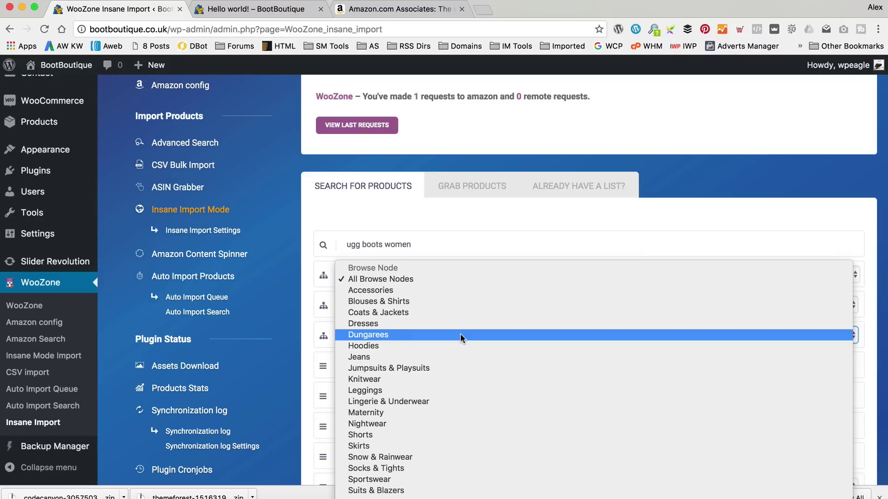
scroll(460, 334, down, 2)
scroll(460, 334, down, 1)
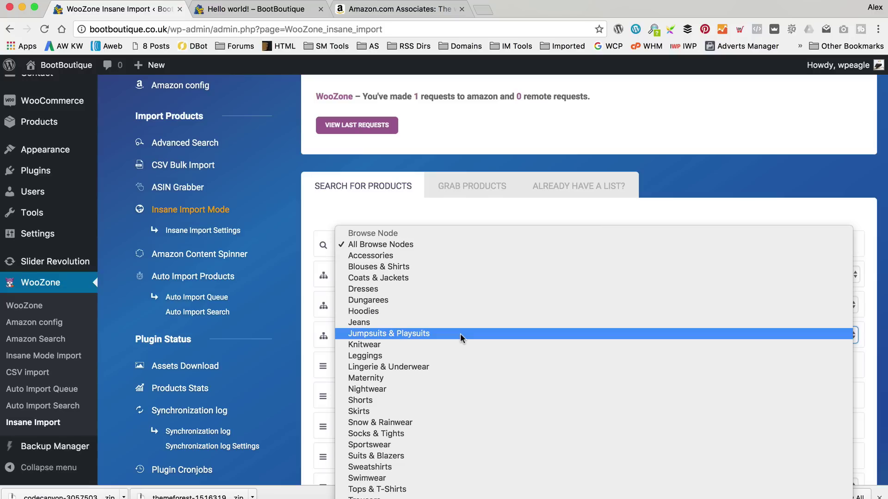
click(327, 278)
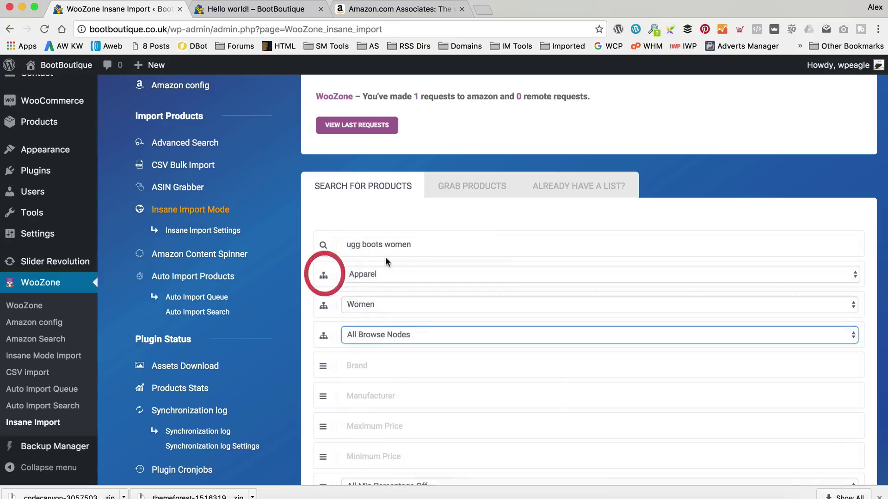
Set the search category to Shoes and the browse node to Shoes.
click(386, 274)
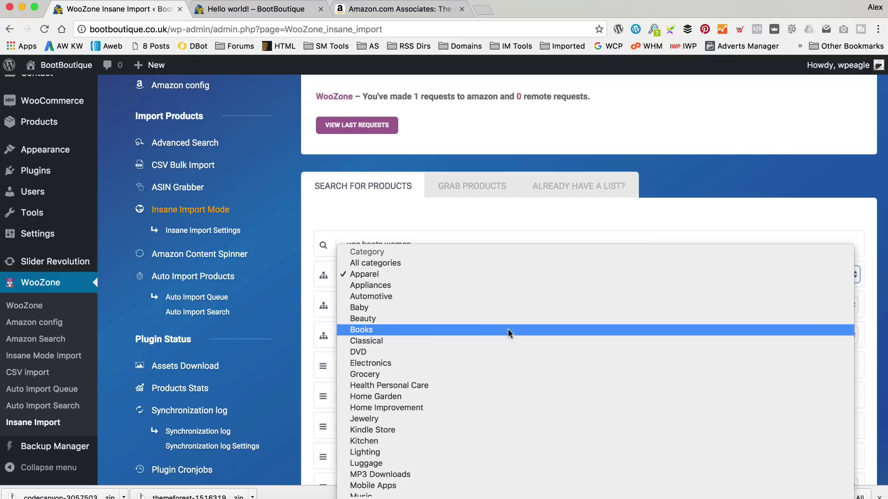
scroll(508, 328, down, 3)
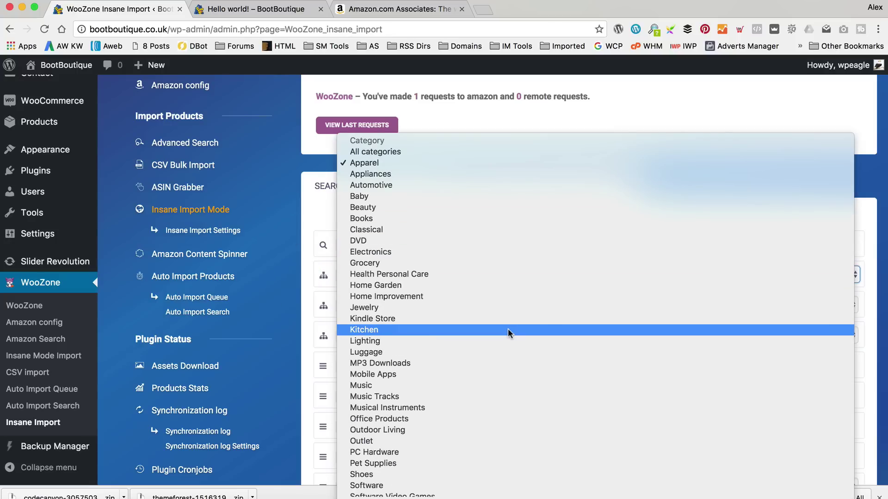
scroll(507, 329, down, 2)
click(447, 419)
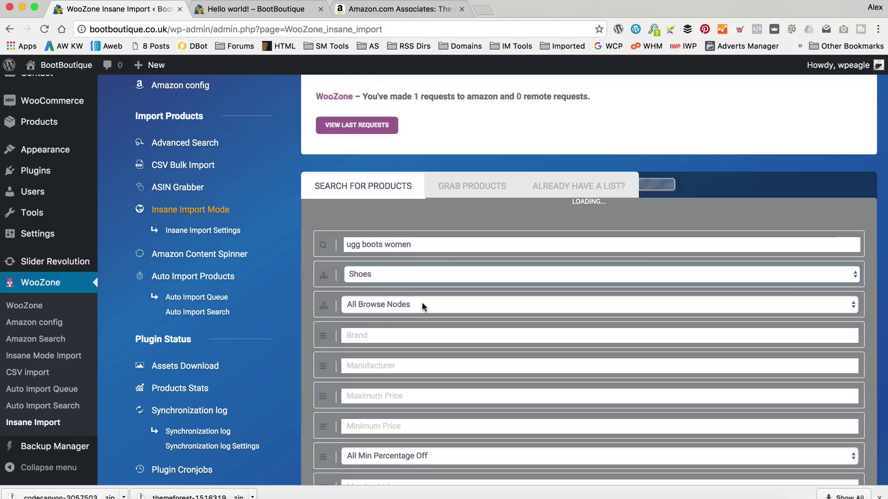
click(421, 304)
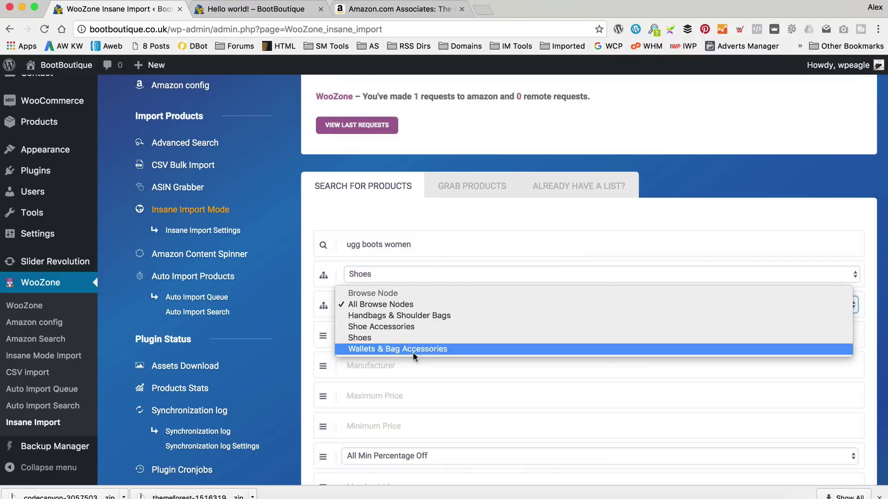
click(423, 338)
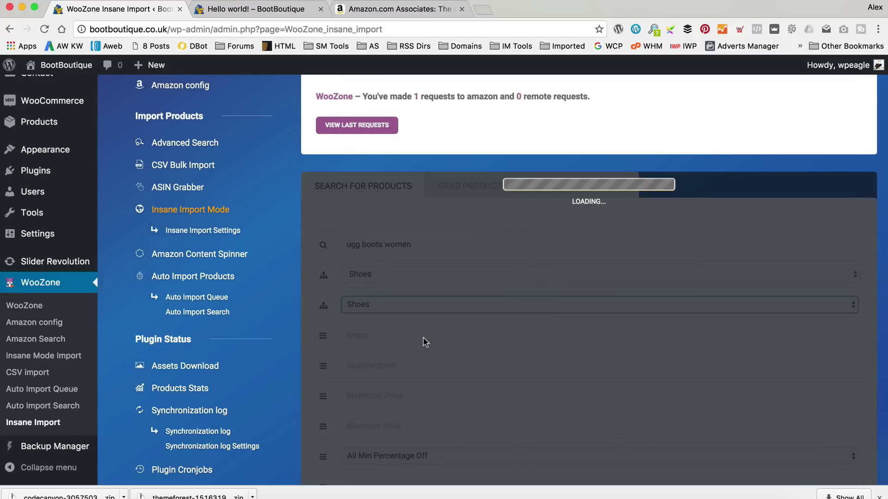
Run the ugg boots Amazon search, grabbing the first 5 pages of results.
scroll(456, 309, down, 5)
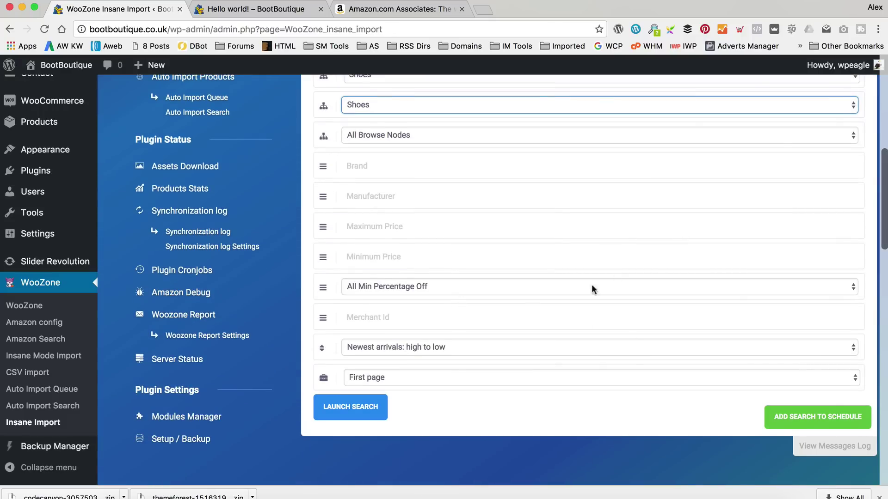
click(429, 378)
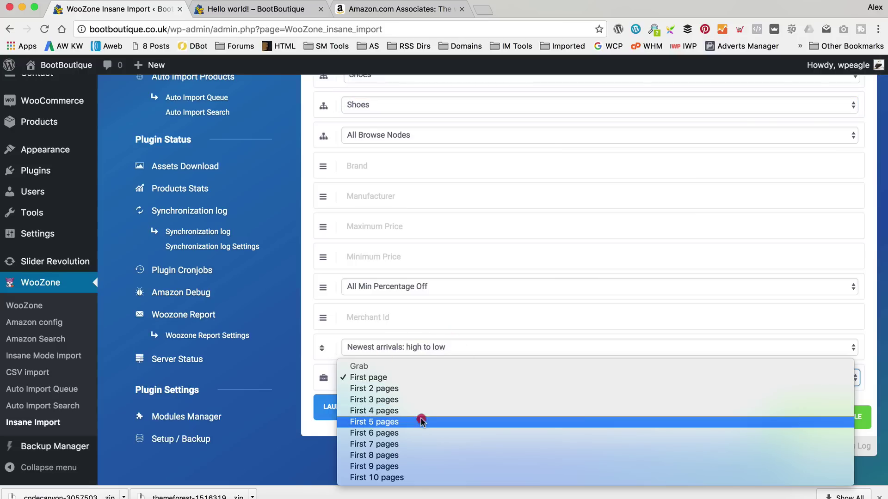
click(376, 423)
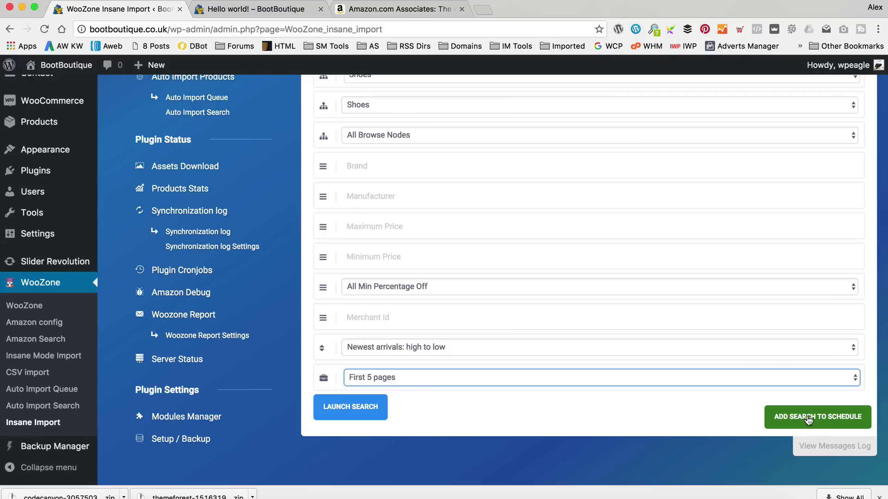
click(341, 406)
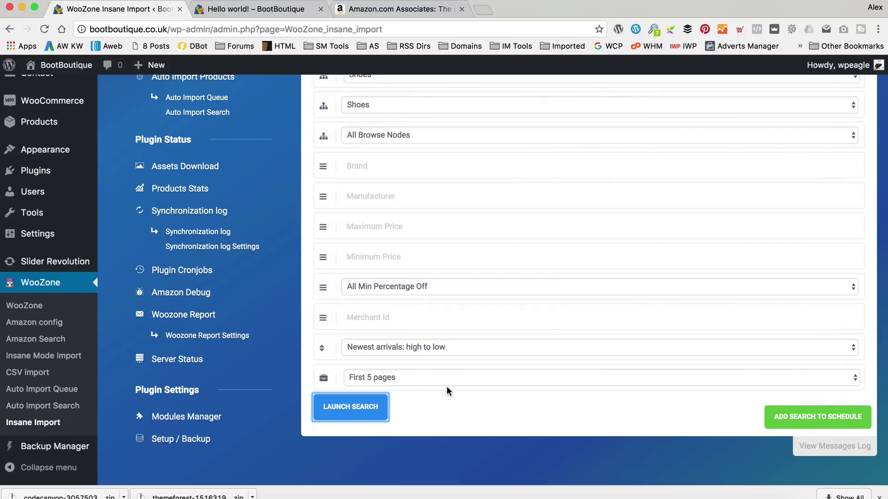
scroll(448, 389, down, 4)
scroll(546, 304, down, 2)
Expand the 50 queued Ugg results into the full product grid and browse through it.
scroll(571, 240, down, 2)
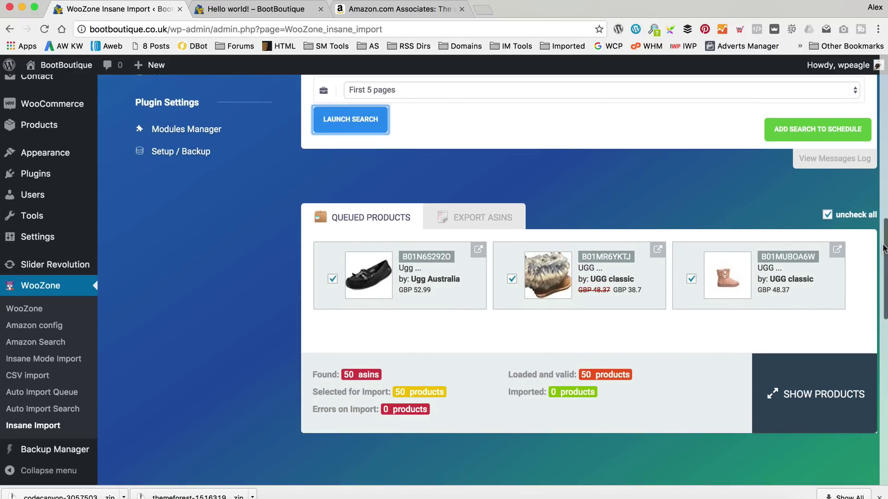
click(814, 395)
scroll(761, 293, down, 3)
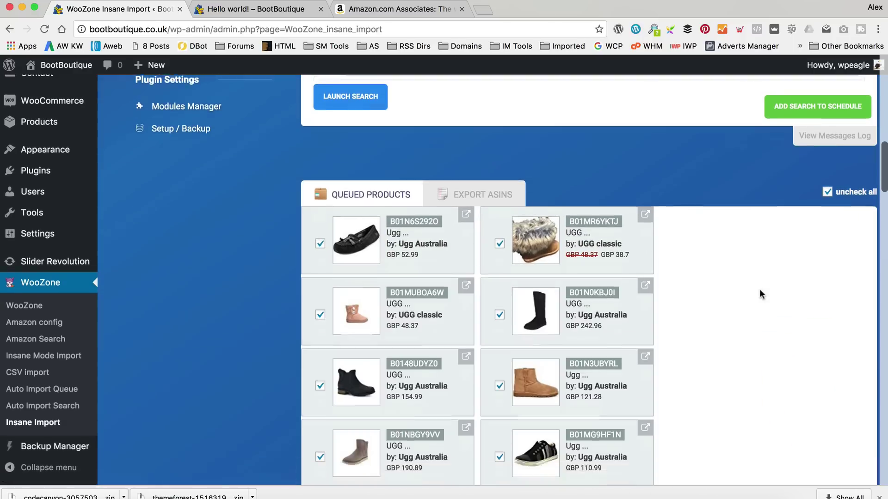
scroll(761, 291, down, 5)
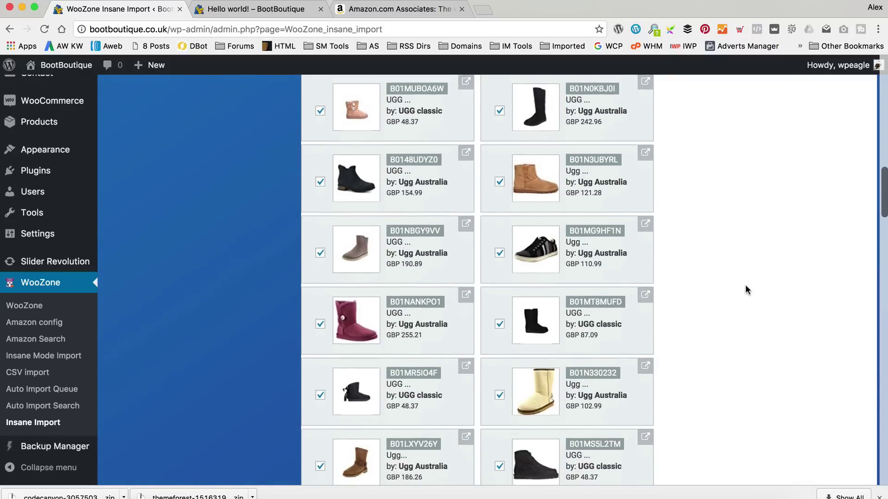
scroll(745, 286, down, 4)
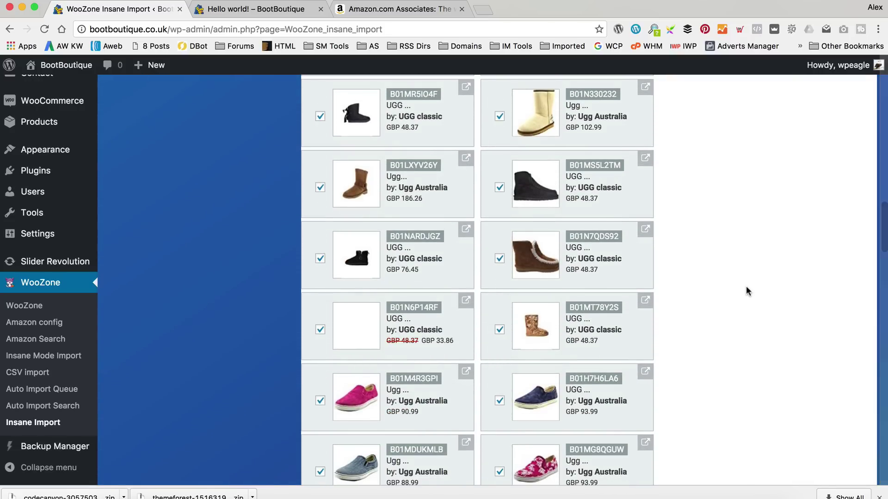
scroll(745, 286, down, 2)
scroll(746, 286, down, 15)
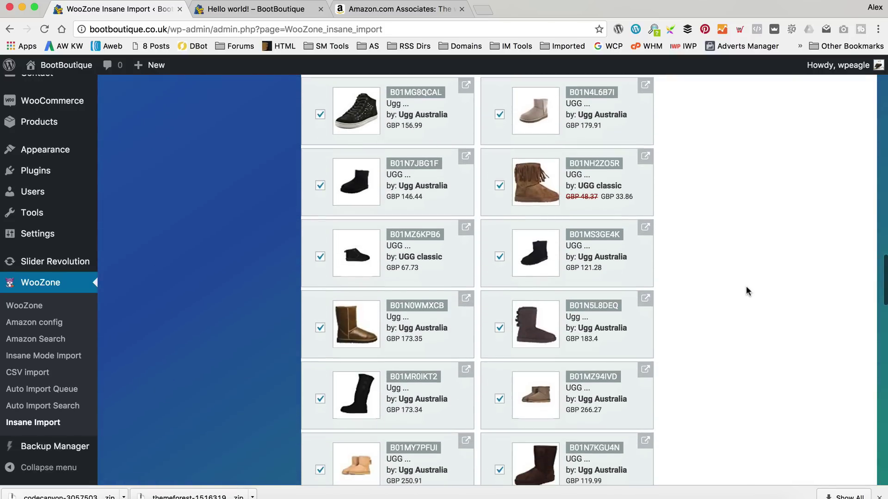
scroll(745, 286, down, 12)
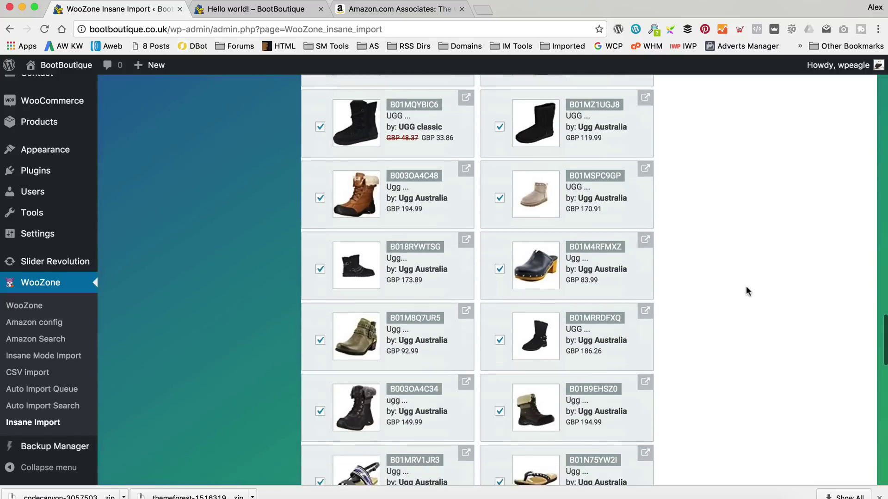
scroll(745, 285, down, 1)
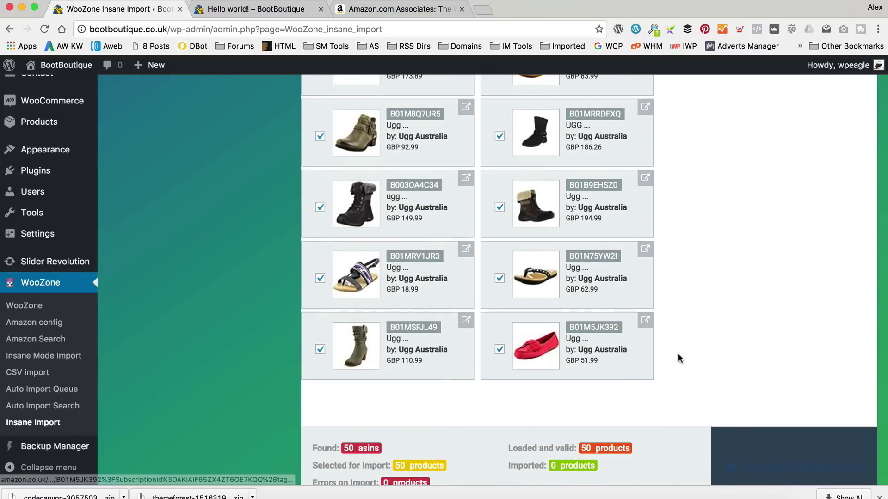
scroll(679, 359, up, 1)
scroll(678, 358, up, 5)
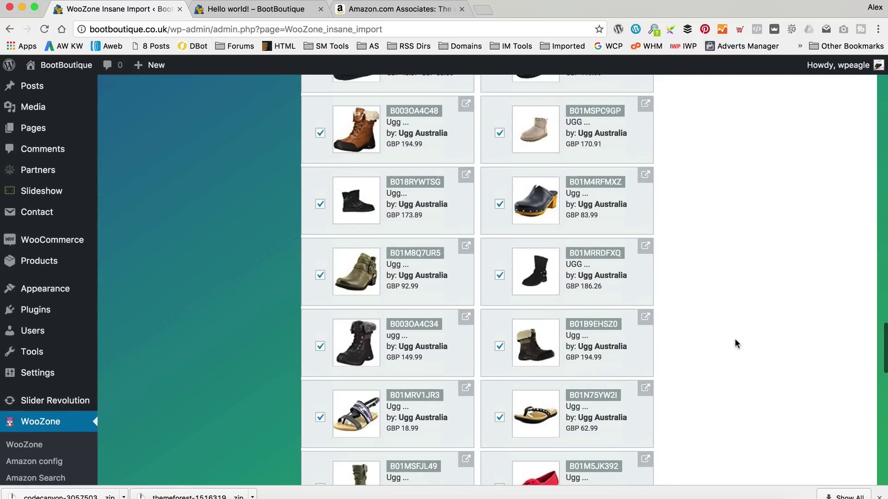
scroll(736, 343, up, 5)
scroll(736, 343, down, 8)
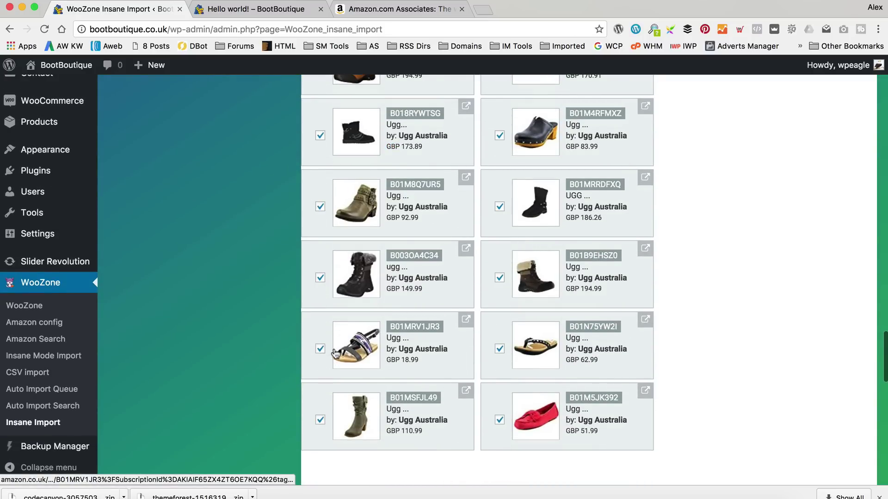
Deselect the strappy sandal, flip-flop and red slipper, leaving 47 products selected.
click(321, 350)
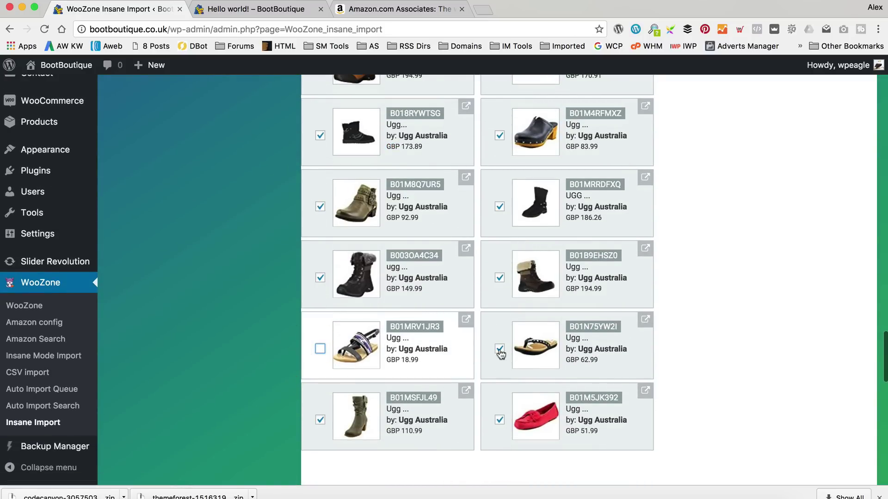
click(501, 351)
click(499, 420)
scroll(779, 367, up, 7)
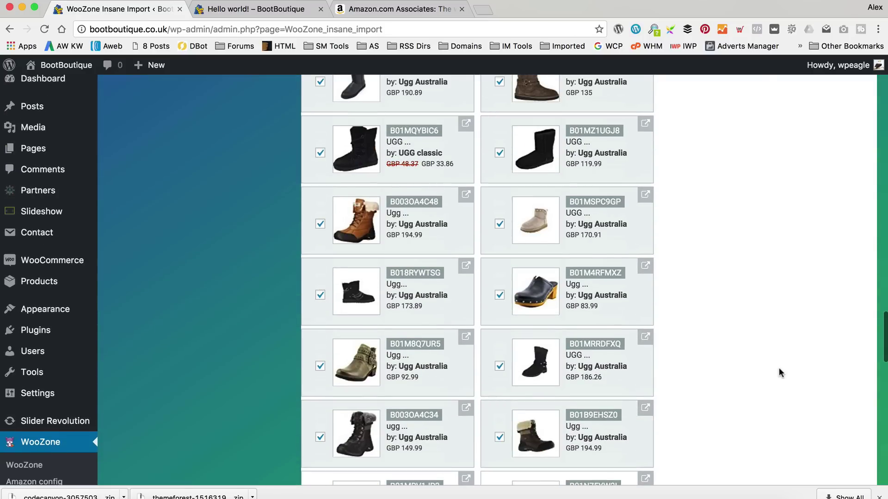
scroll(778, 367, down, 13)
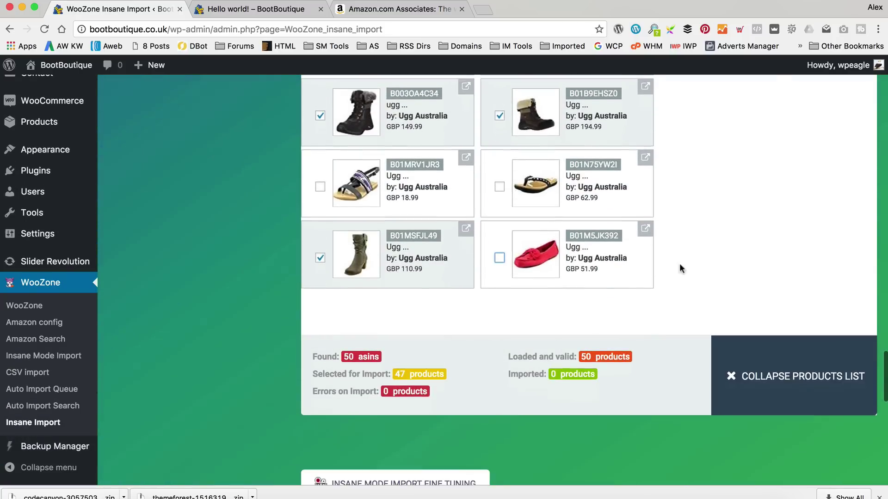
Set Number of Variations to all and turn on Spin on Import.
scroll(704, 229, down, 5)
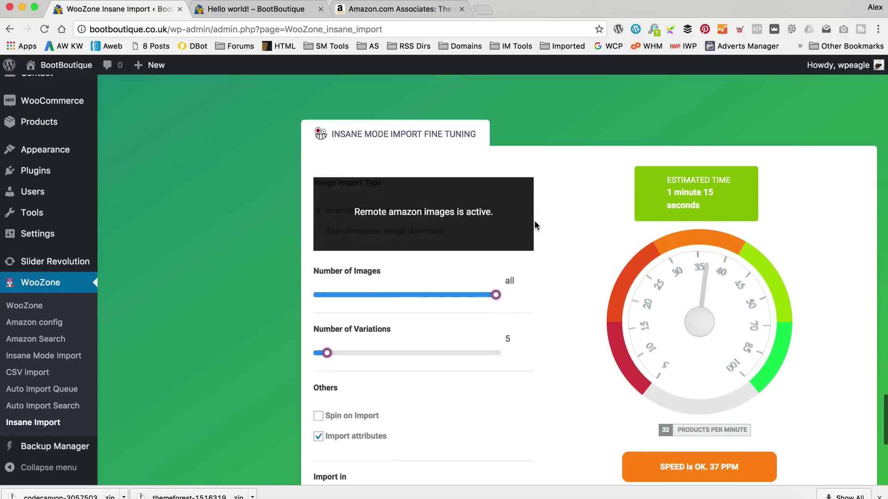
scroll(555, 229, down, 1)
scroll(463, 195, down, 1)
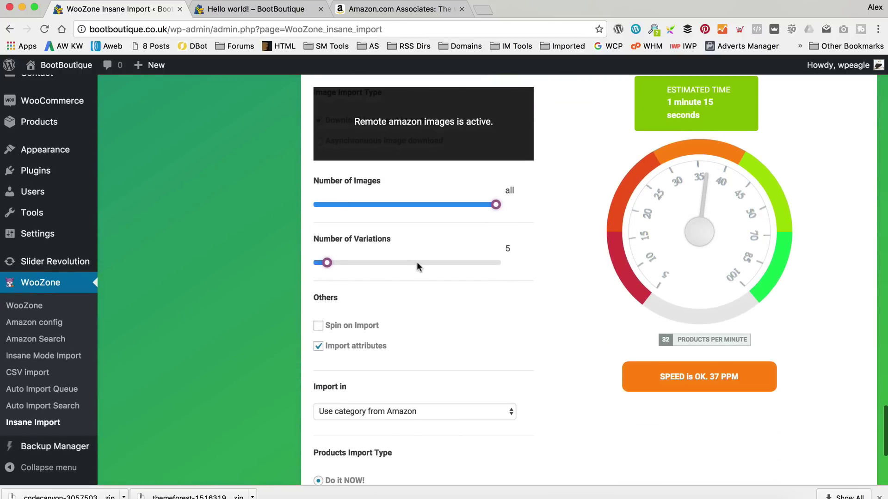
drag(332, 262, 559, 267)
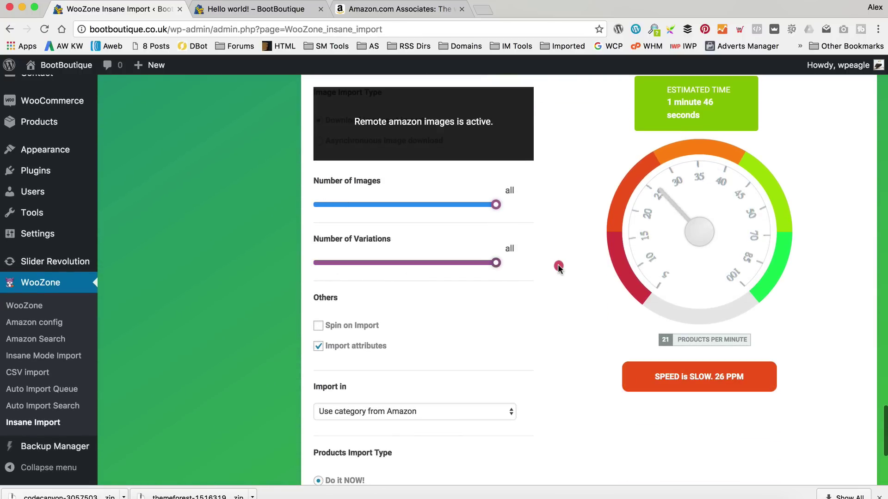
scroll(558, 268, down, 1)
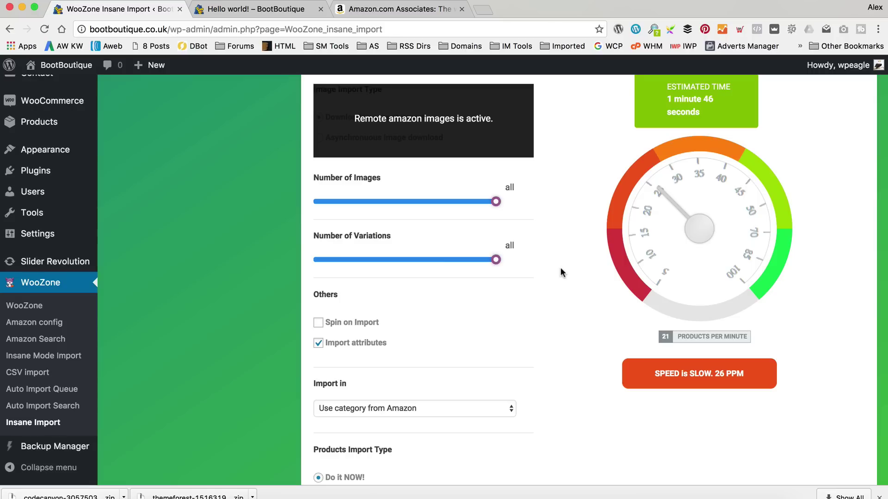
scroll(564, 262, down, 3)
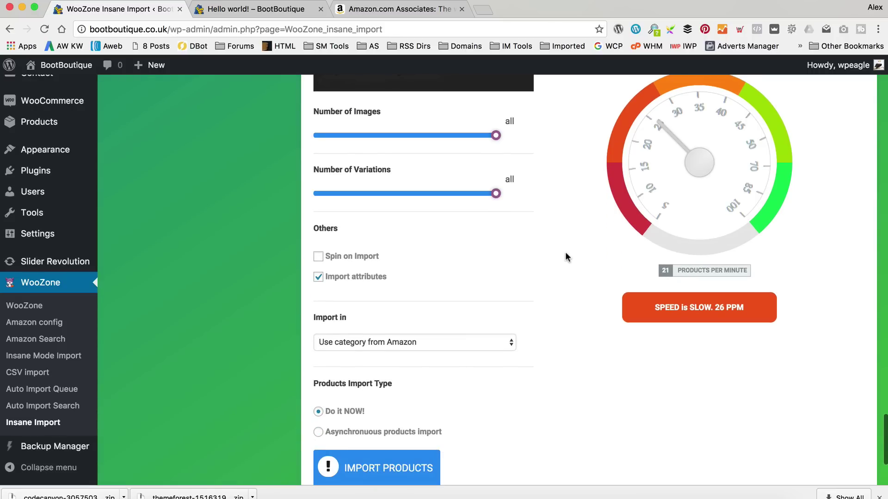
click(318, 257)
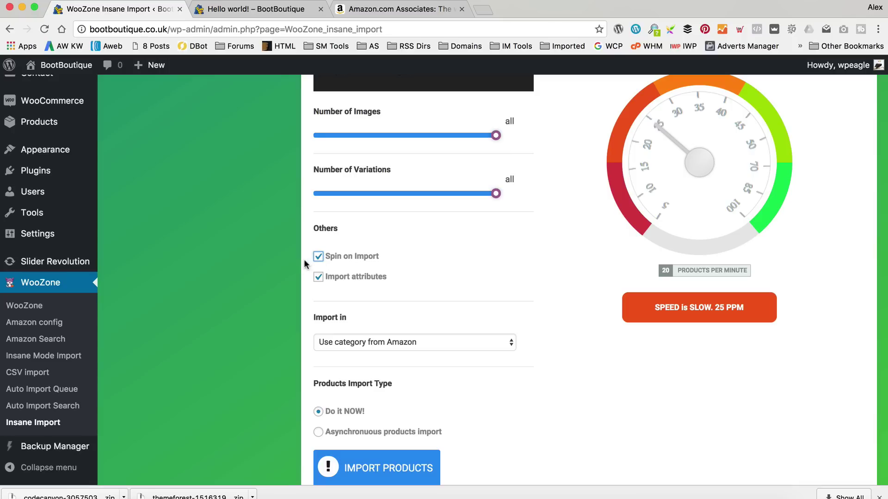
Turn off Spin on Import for the Insane Import.
click(319, 257)
scroll(416, 254, down, 2)
scroll(434, 252, down, 3)
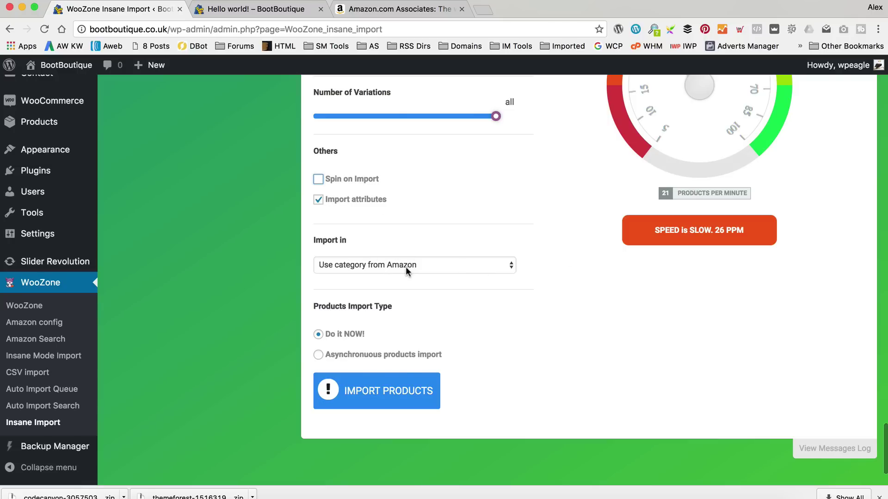
scroll(407, 266, up, 1)
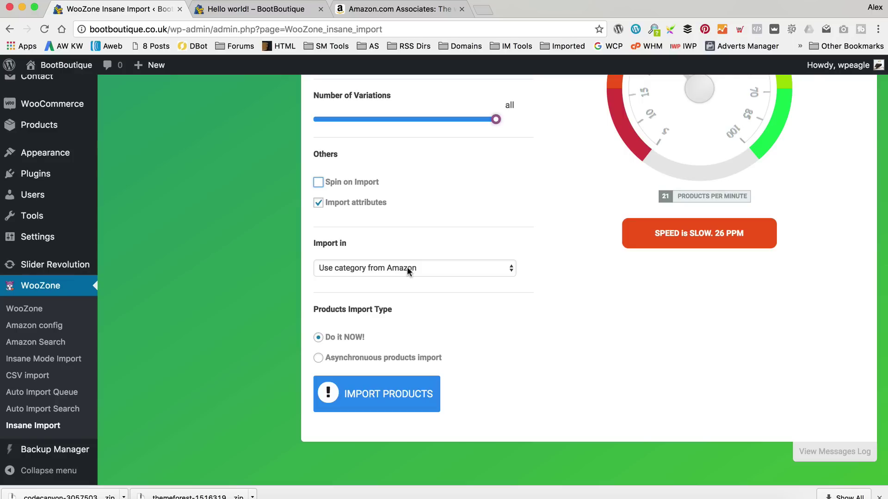
Set the import category to Ugg Australia and start importing the 47 products.
click(406, 269)
click(396, 290)
click(403, 271)
click(410, 256)
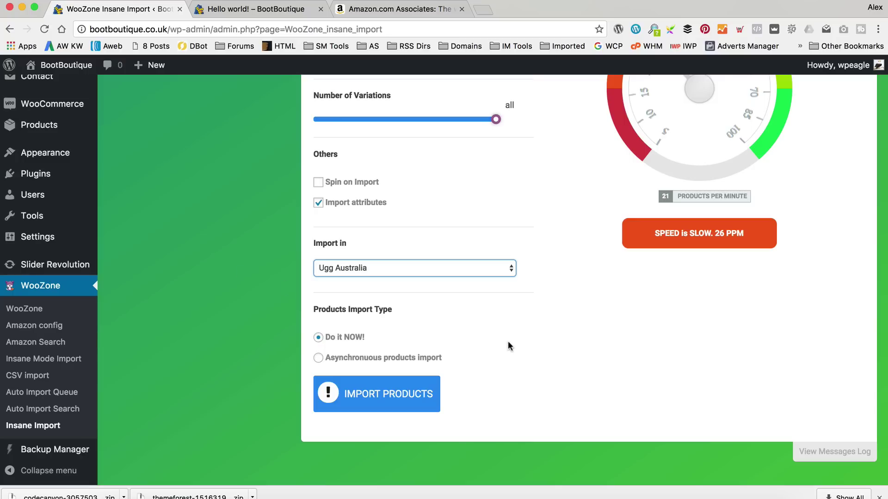
click(384, 399)
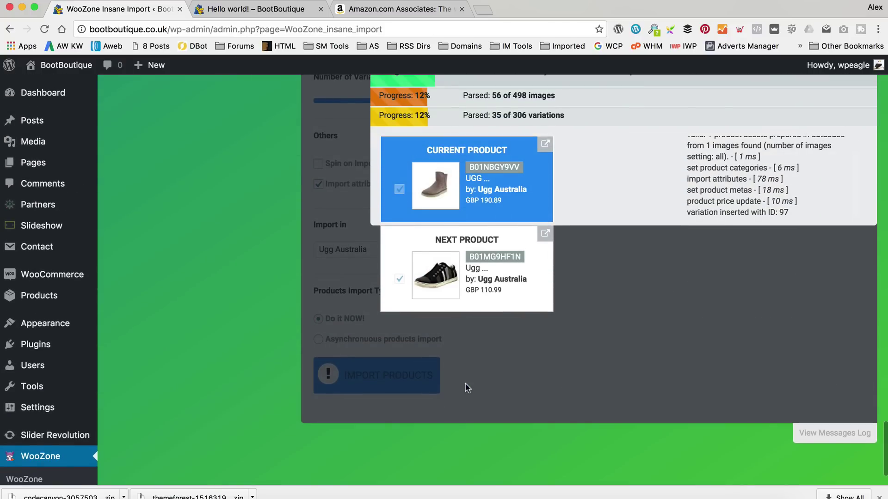
Close the finished import box (47 products, 498 images, 306 variations) and go to Menus.
scroll(467, 388, down, 2)
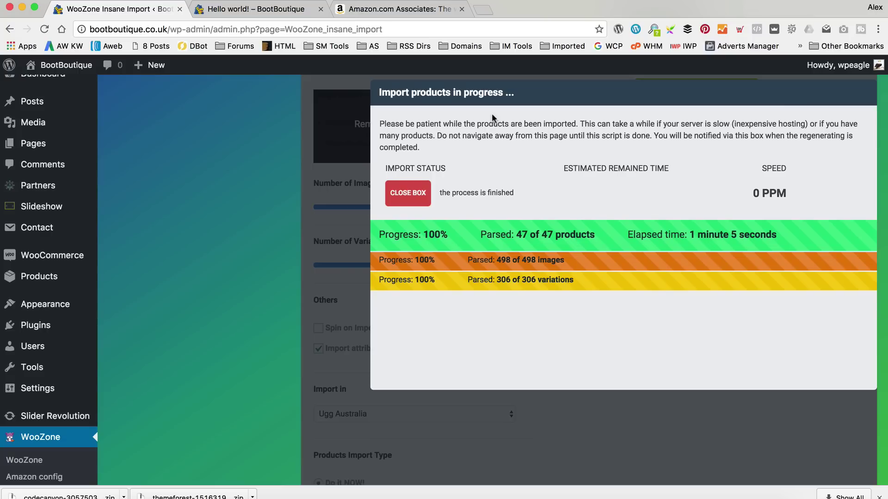
click(421, 196)
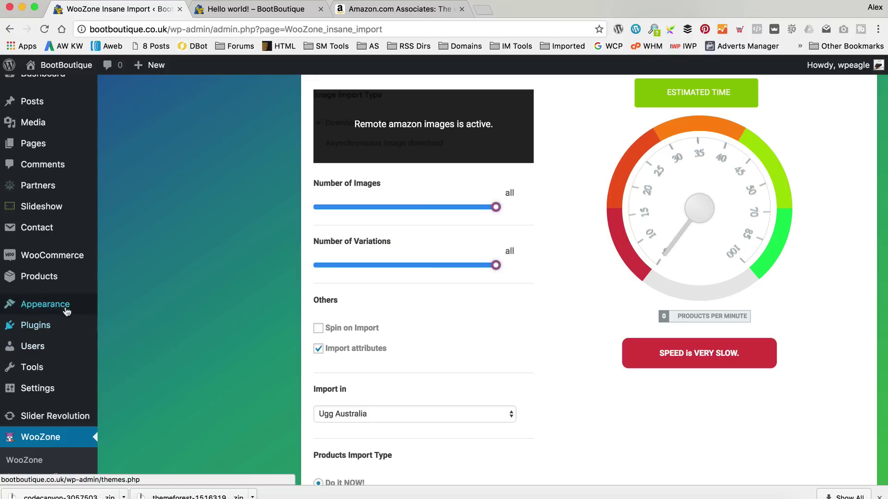
mouse_move(65, 309)
click(164, 361)
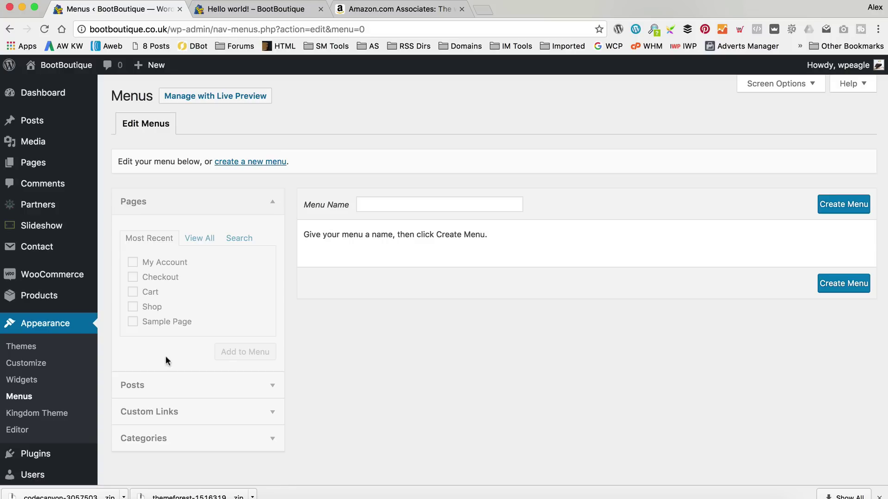
Create a new menu named 'Main Menu'.
click(245, 161)
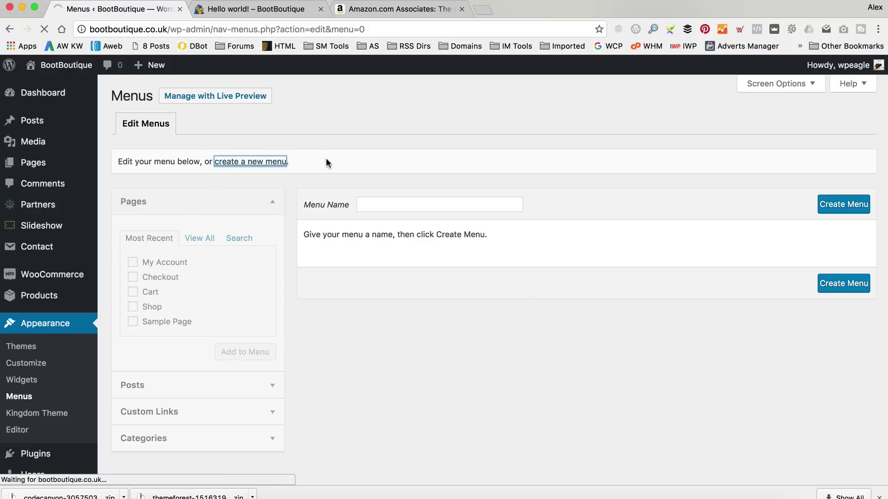
click(466, 209)
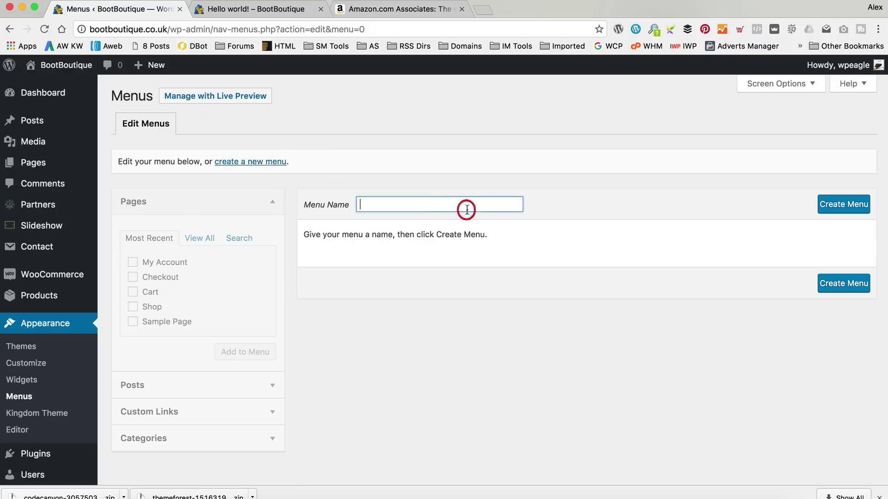
text(Main Man)
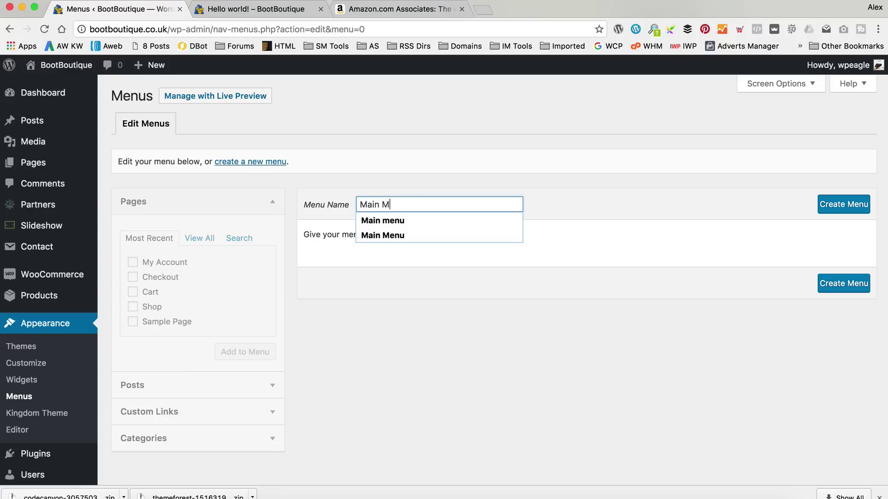
key(BackSpace)
key(BackSpace)
text(enu)
key(Tab)
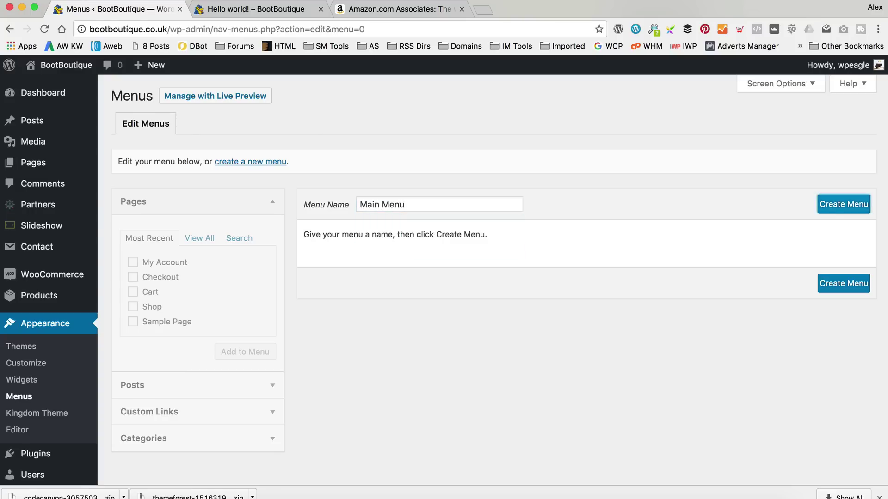
click(835, 205)
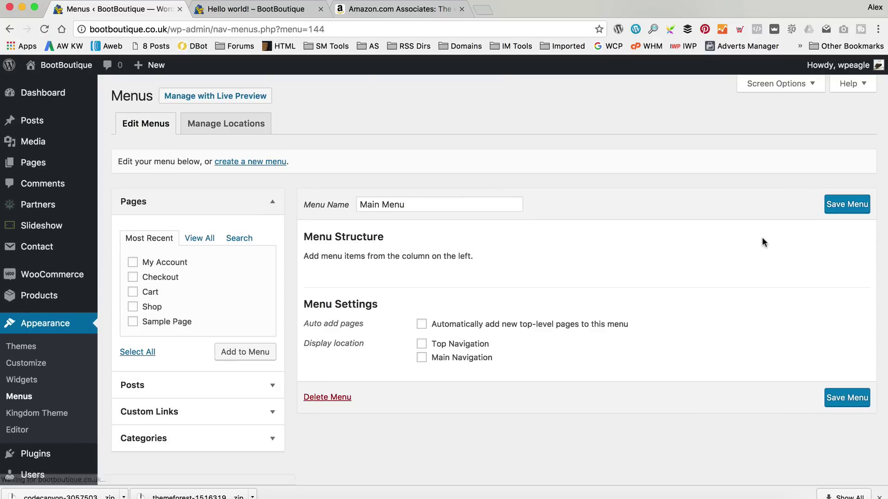
Set Main Navigation as Main Menu's display location.
click(422, 358)
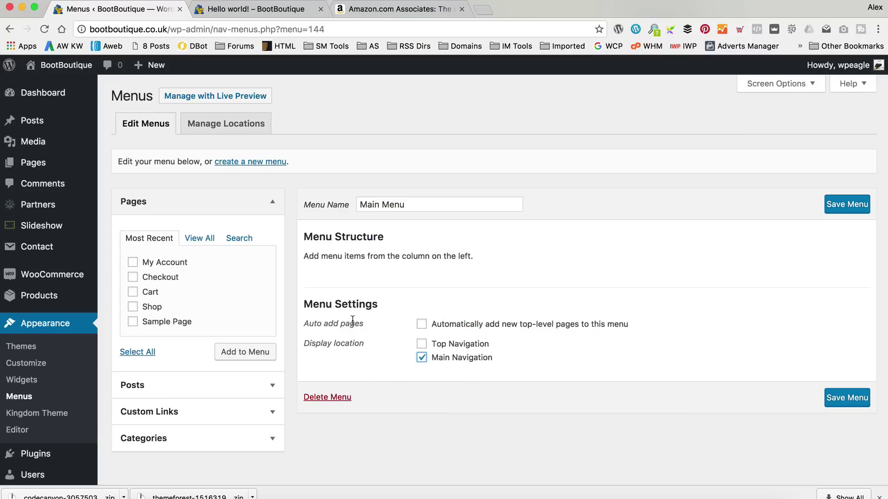
scroll(231, 352, down, 2)
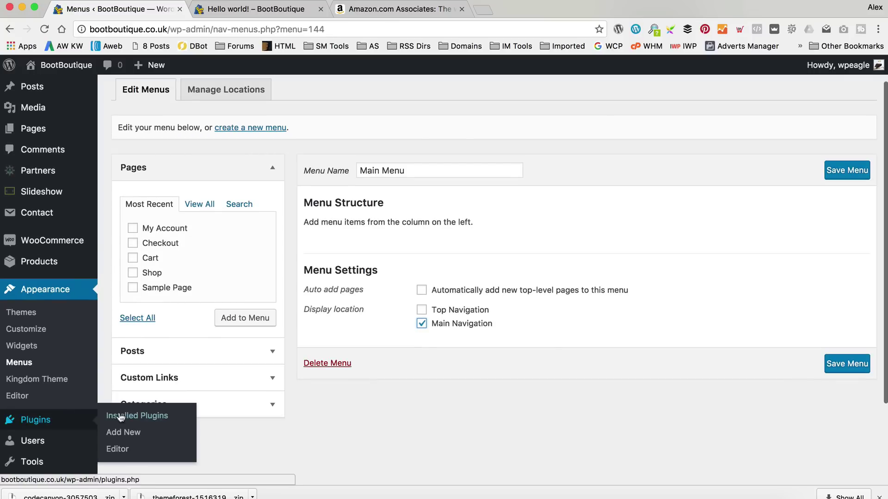
scroll(300, 419, up, 1)
scroll(298, 418, up, 3)
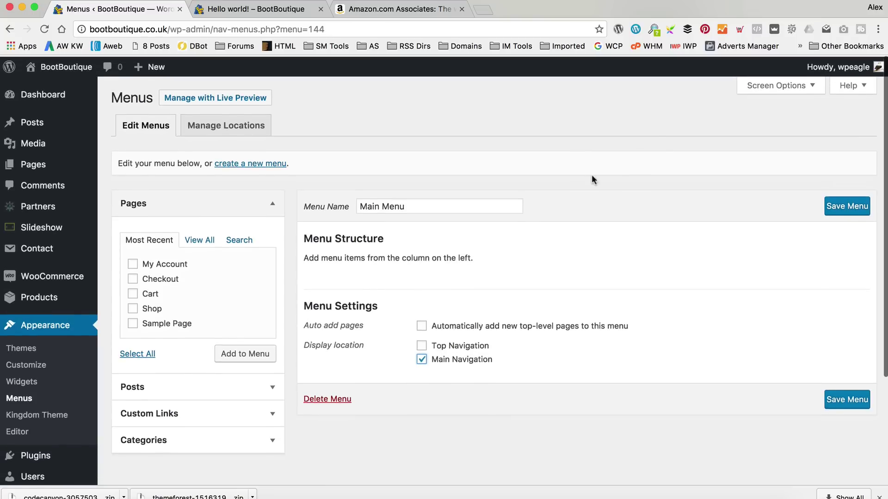
Enable the Product Categories box in the menu page's Screen Options.
click(793, 89)
click(493, 114)
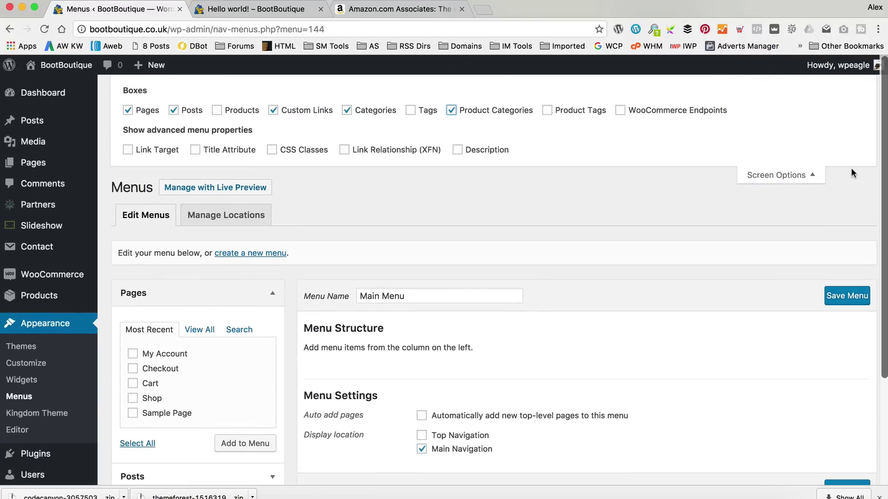
click(797, 182)
scroll(797, 182, down, 3)
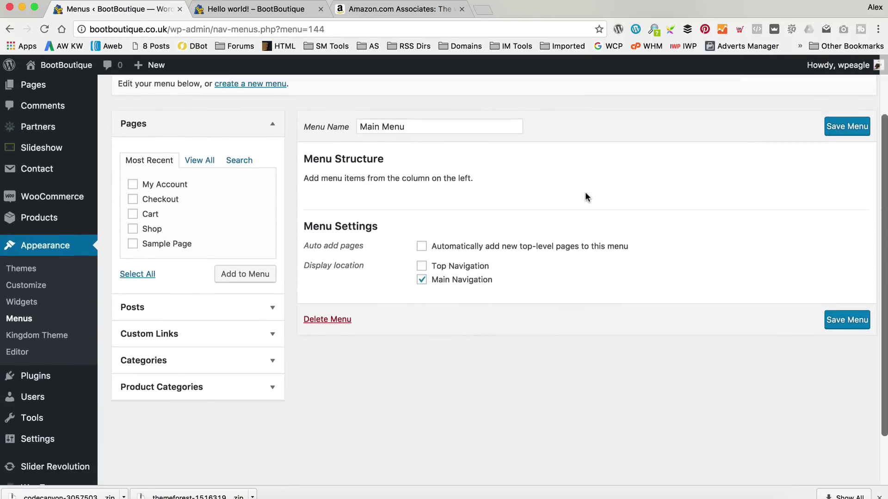
Add the Fly London and Ugg Australia categories to Main Menu and save it.
click(273, 360)
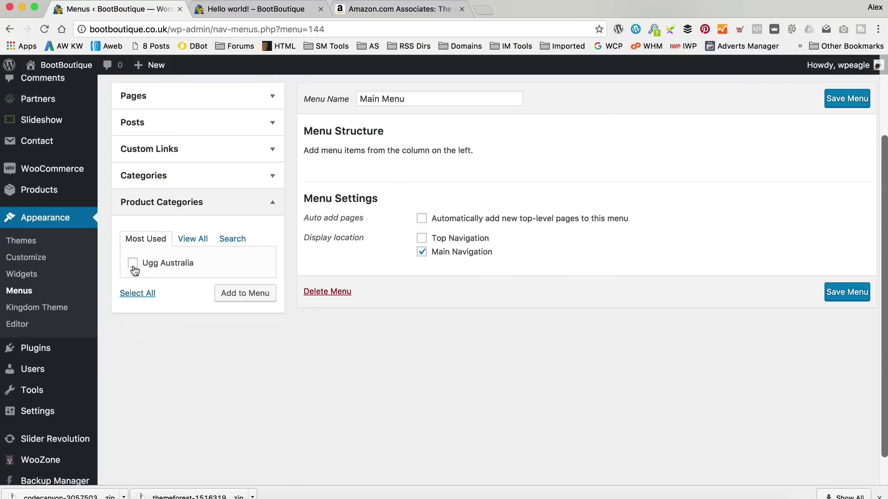
click(202, 240)
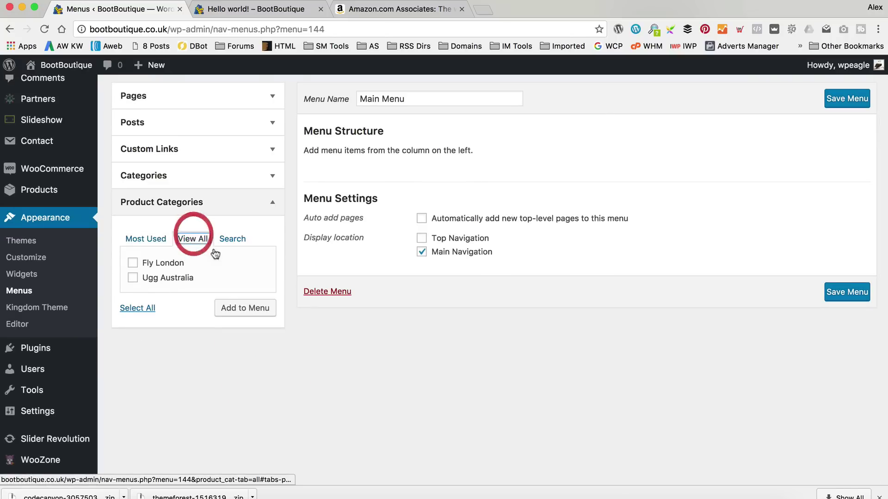
click(133, 262)
click(133, 277)
click(248, 307)
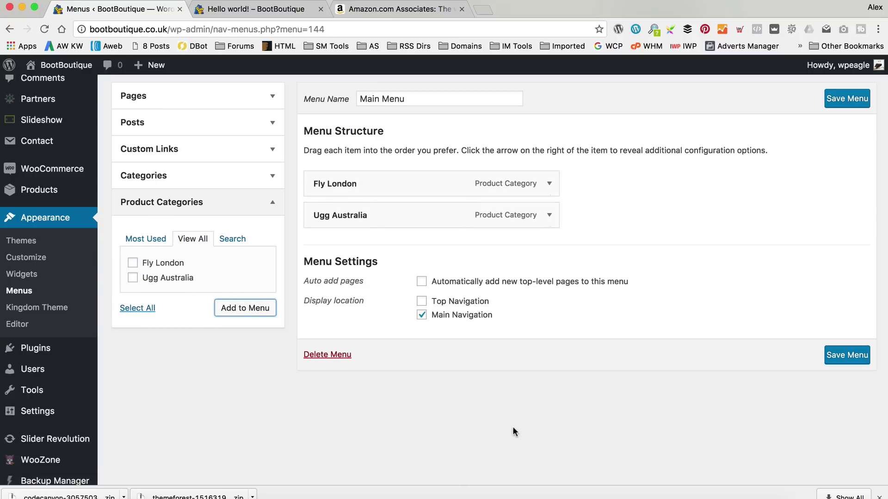
scroll(625, 364, up, 1)
click(847, 118)
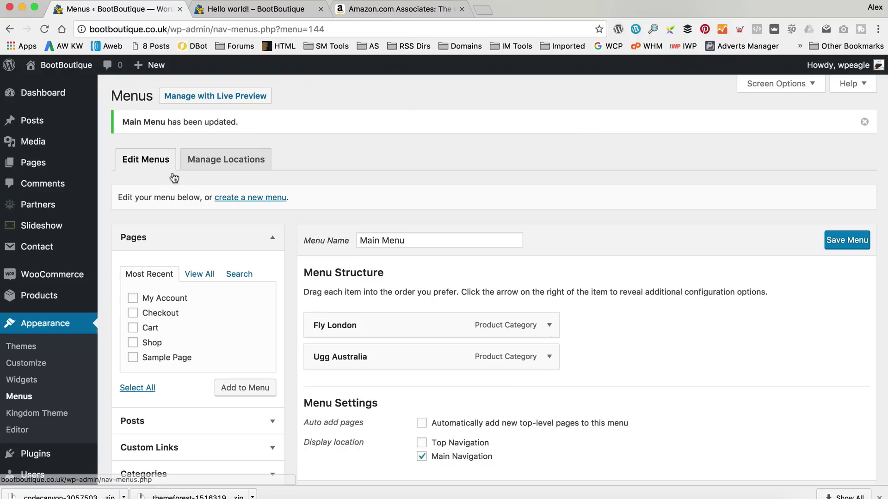
Close the Hello world! and Amazon Associates tabs and view the live BootBoutique site.
mouse_move(77, 65)
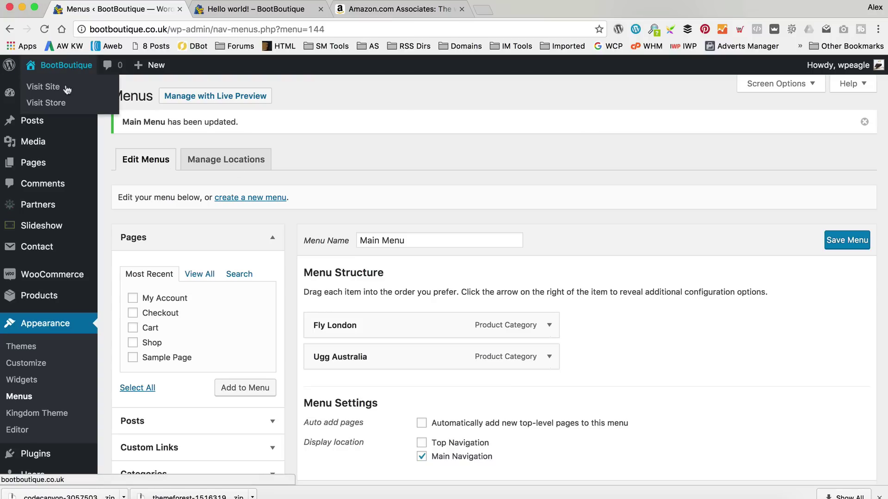
click(320, 8)
click(322, 9)
mouse_move(64, 65)
click(67, 86)
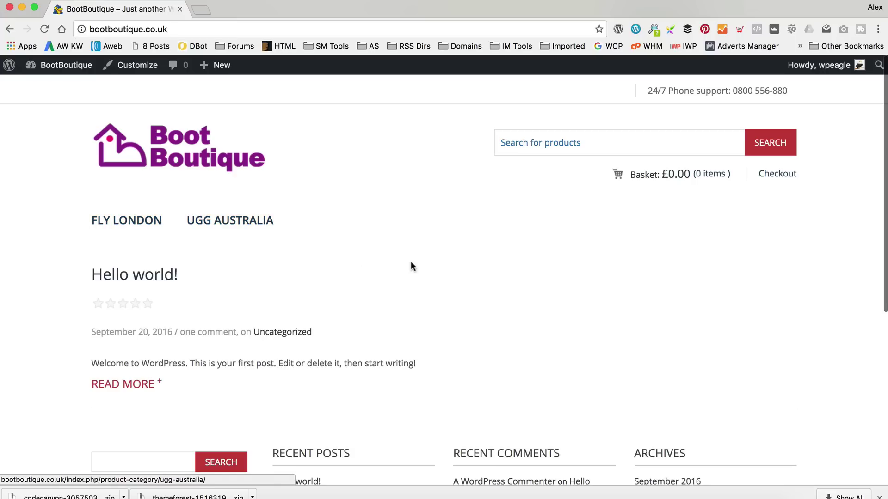
Browse the Ugg Australia category and open the ugg Adirondack Boot II 1906 product page.
click(230, 221)
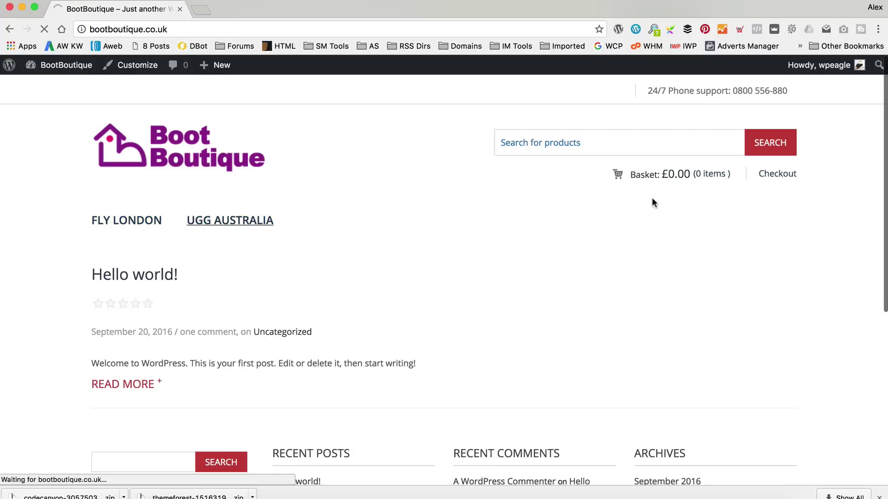
scroll(511, 192, down, 1)
scroll(511, 188, down, 4)
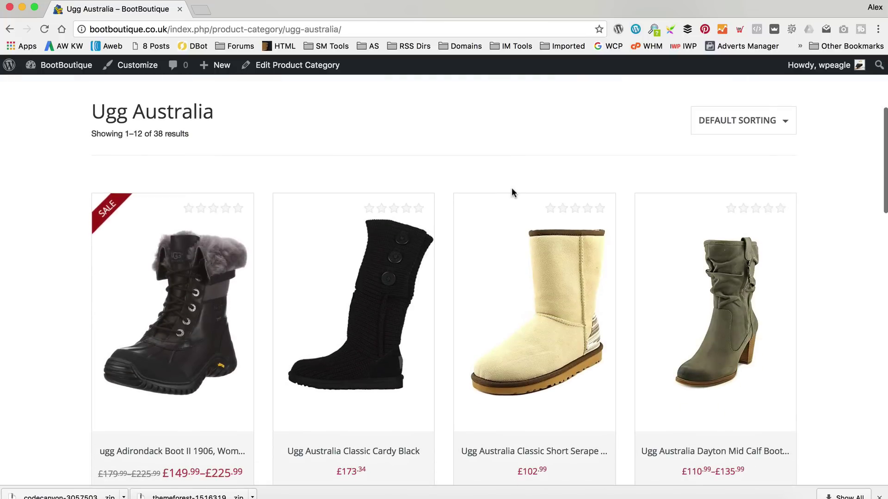
scroll(512, 188, down, 3)
scroll(512, 192, up, 3)
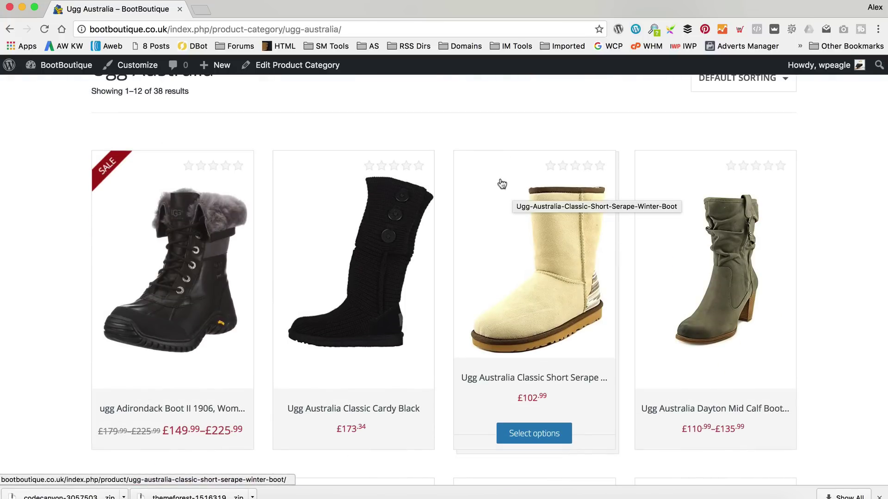
click(135, 276)
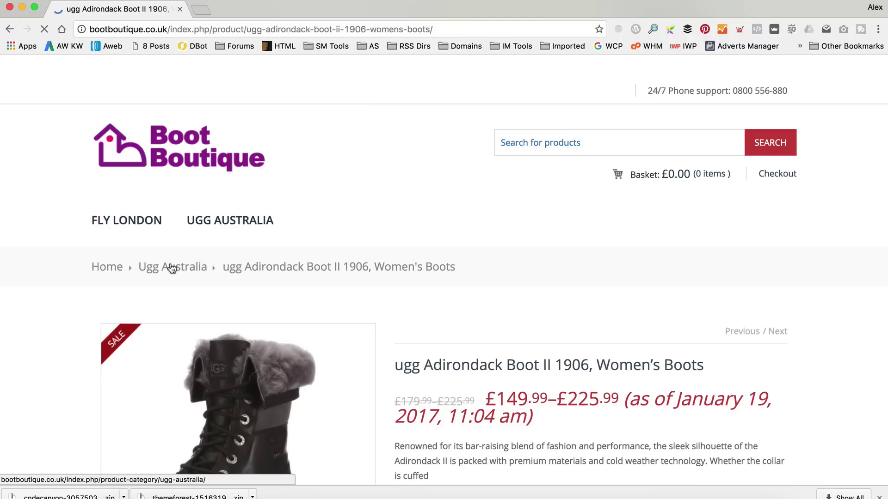
scroll(440, 176, down, 2)
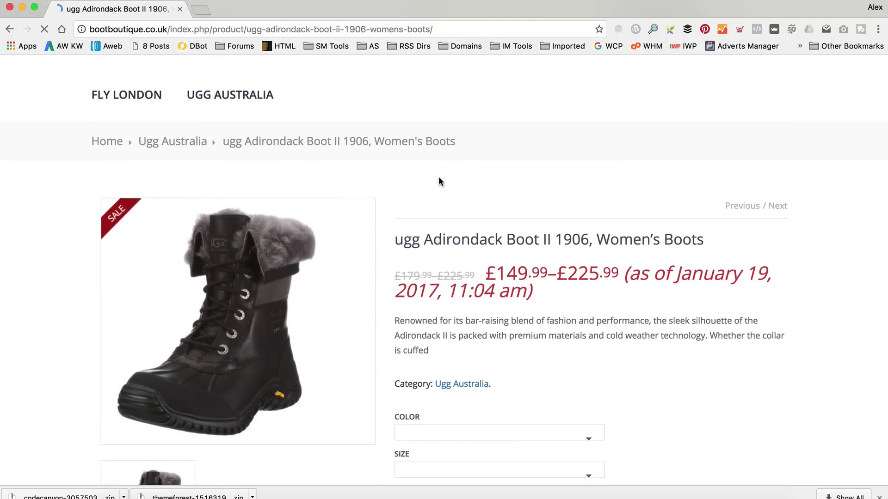
scroll(600, 174, down, 5)
Choose colour BLACK and size 4.5 UK, then add the boot to the basket.
click(570, 268)
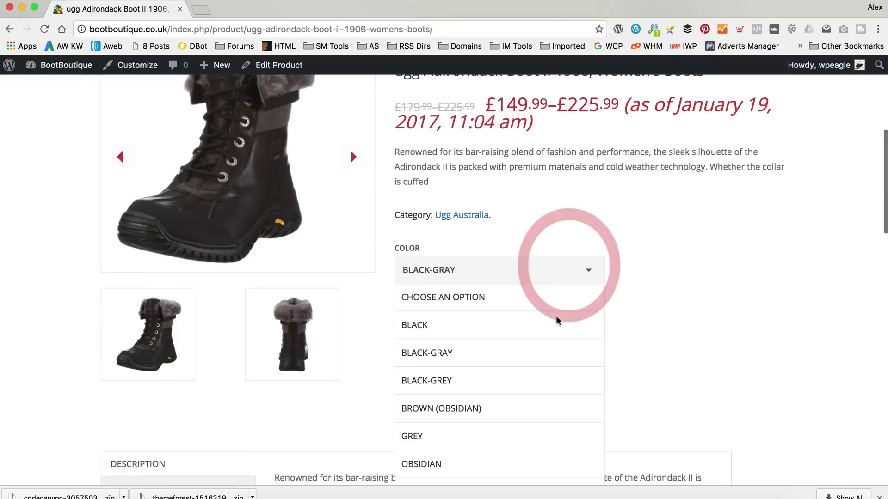
click(547, 326)
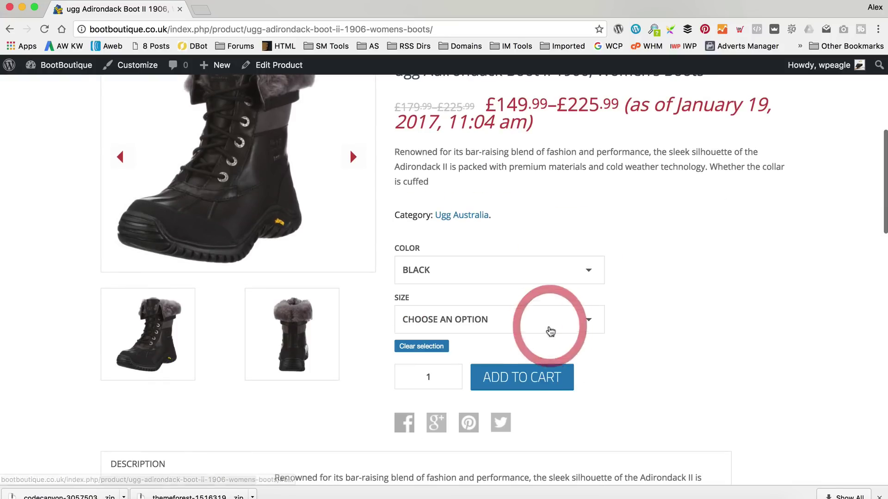
click(590, 321)
click(506, 437)
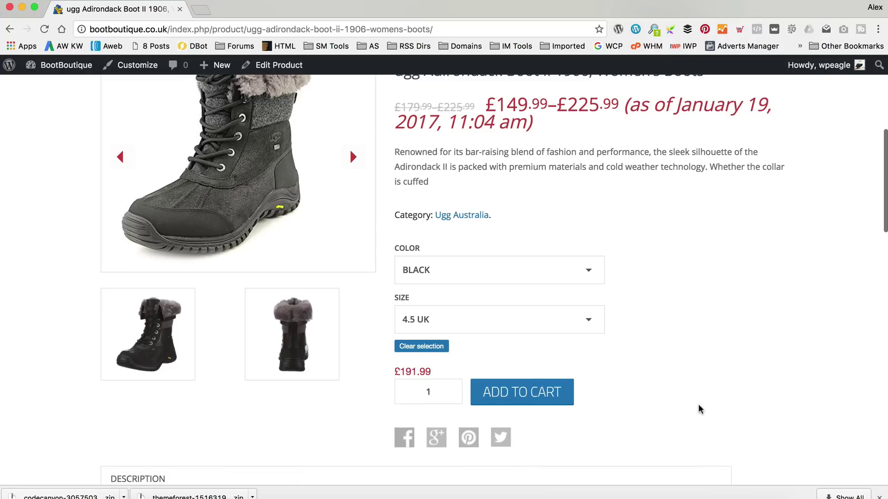
click(542, 437)
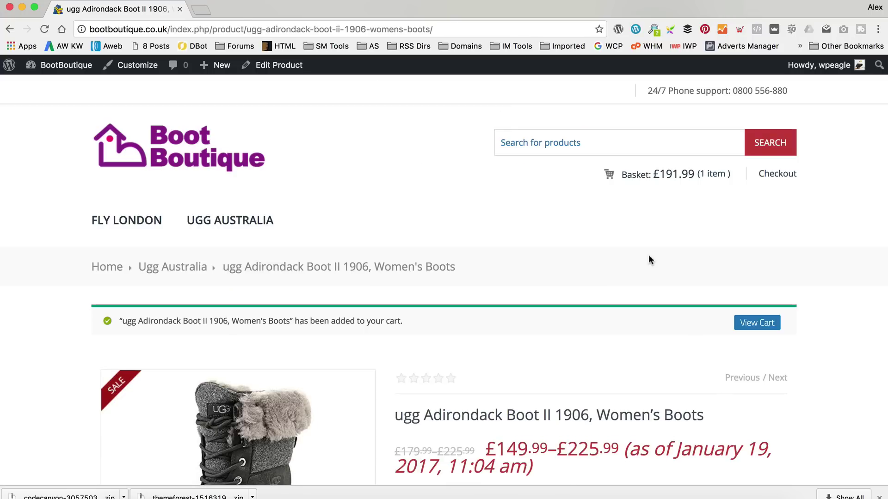
View the cart holding the £191.99 Adirondack boot and proceed to checkout.
scroll(590, 262, down, 3)
scroll(589, 263, down, 1)
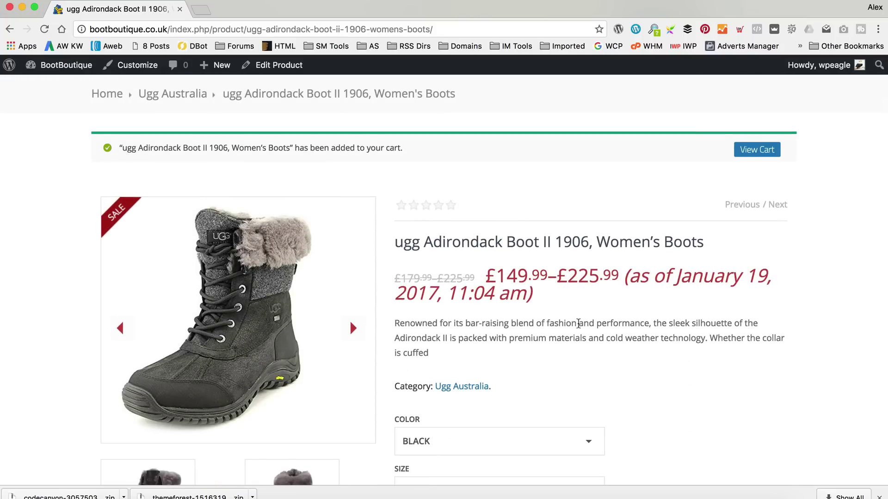
scroll(585, 322, up, 1)
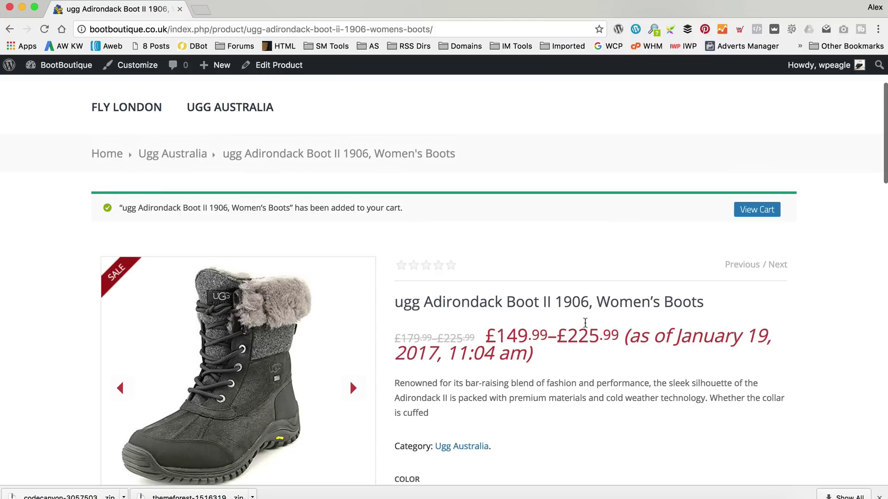
click(438, 265)
click(764, 211)
scroll(584, 239, down, 2)
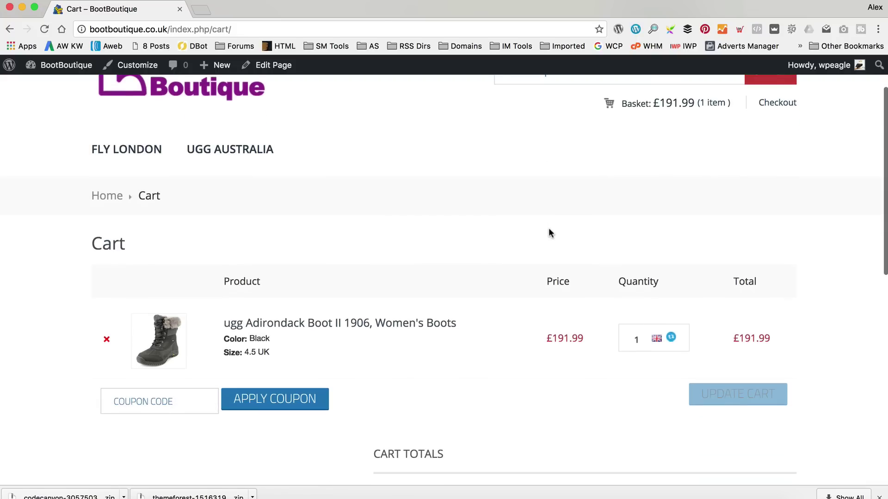
scroll(549, 228, up, 1)
scroll(569, 224, down, 2)
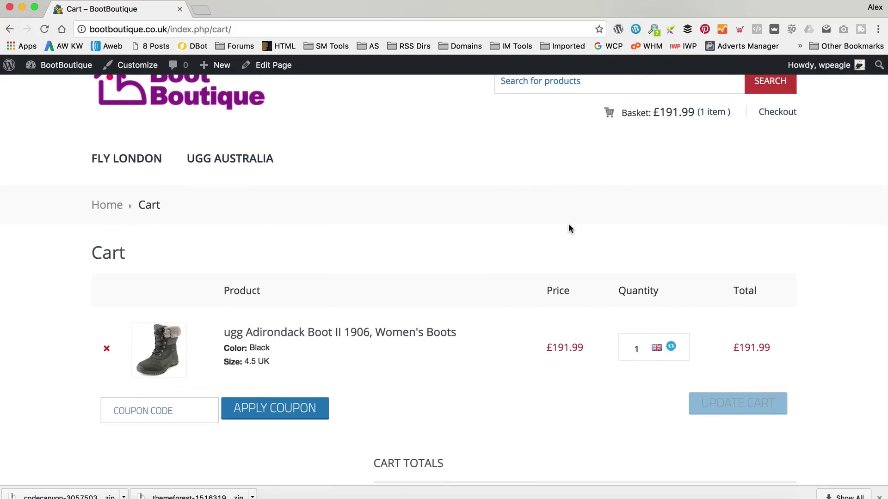
scroll(570, 227, down, 5)
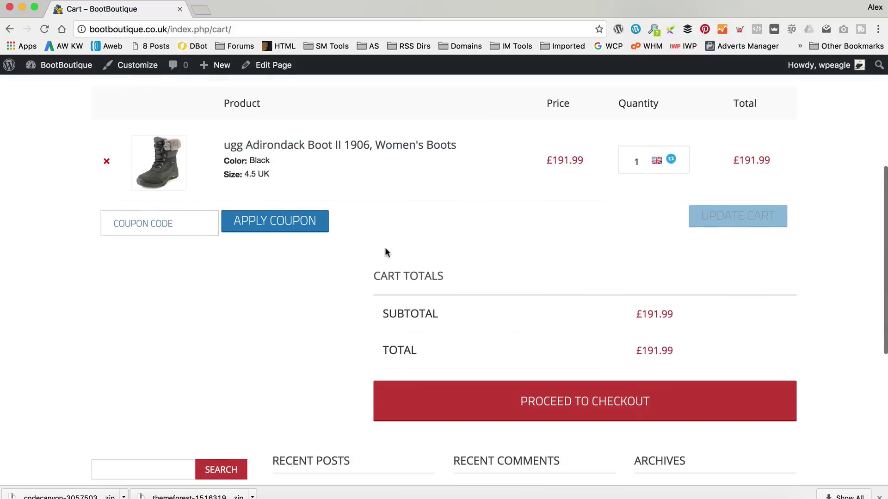
click(608, 401)
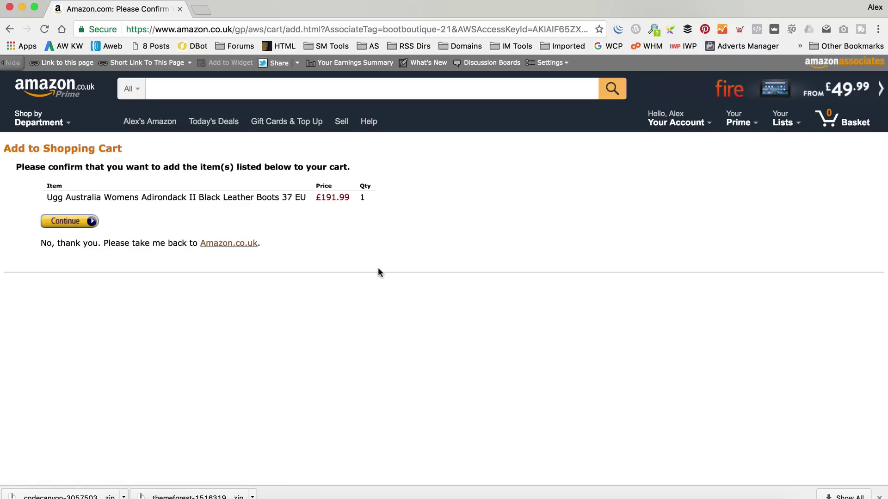
Confirm adding the Adirondack II boots to the Amazon basket, then bring up the Back history.
click(70, 221)
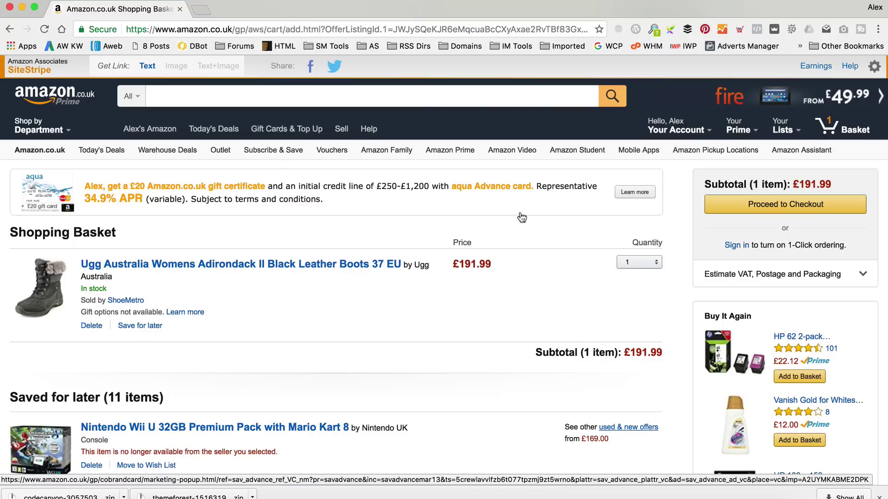
click(187, 30)
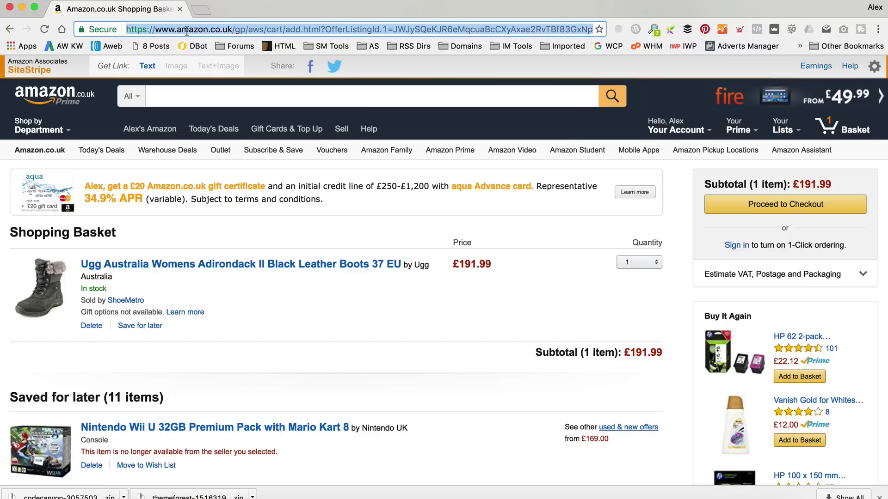
right_click(9, 29)
Return to the 'Ugg Australia – BootBoutique' page and bring up the Dashboard link's context menu.
click(78, 111)
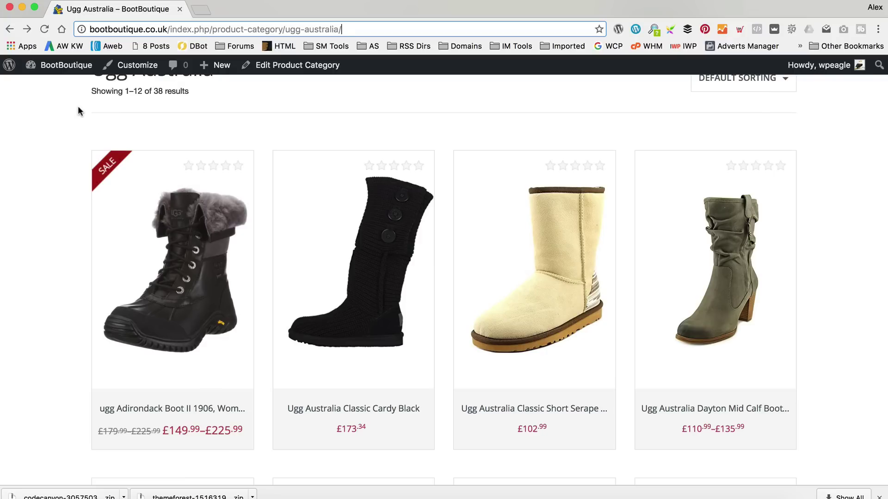
scroll(103, 119, up, 5)
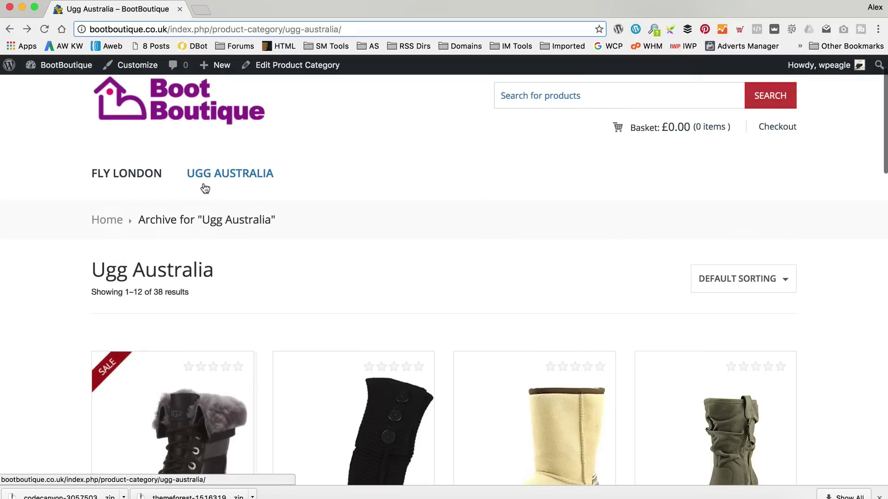
scroll(356, 195, up, 2)
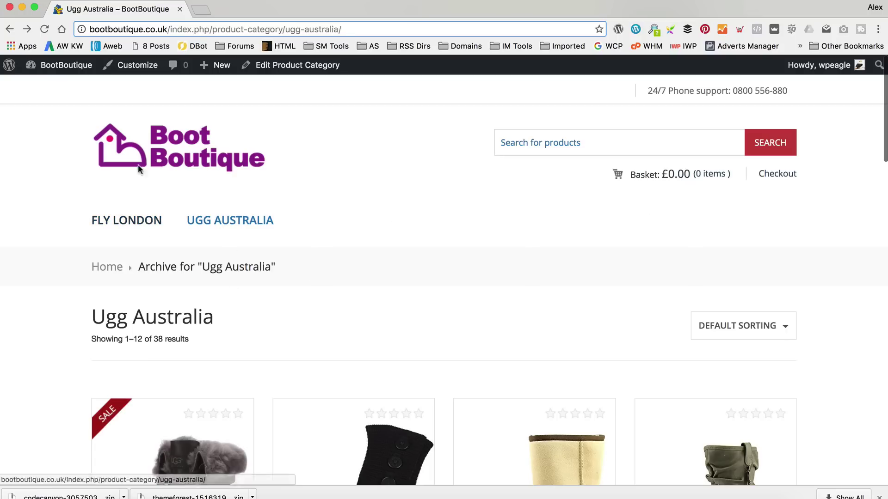
mouse_move(62, 73)
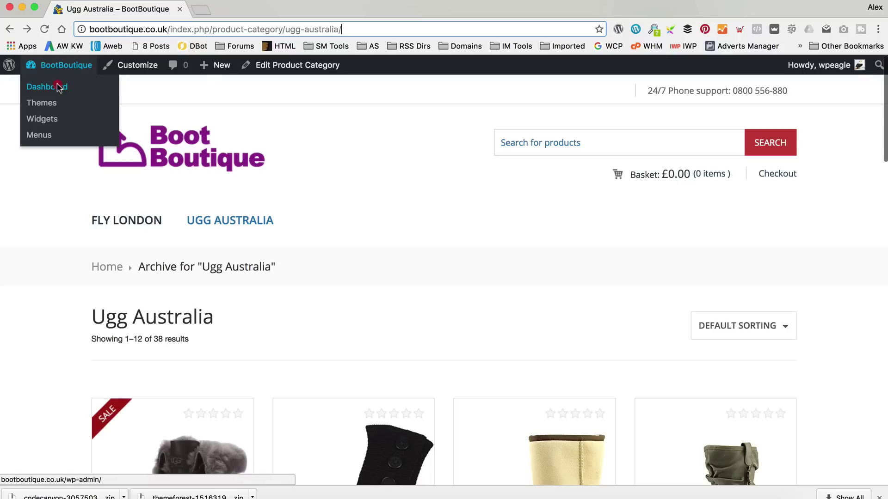
right_click(59, 89)
Open the Dashboard in a new first tab and reach Kingdom Theme's Layout Colors settings.
click(69, 92)
drag(220, 13, 109, 8)
scroll(57, 265, down, 2)
click(139, 399)
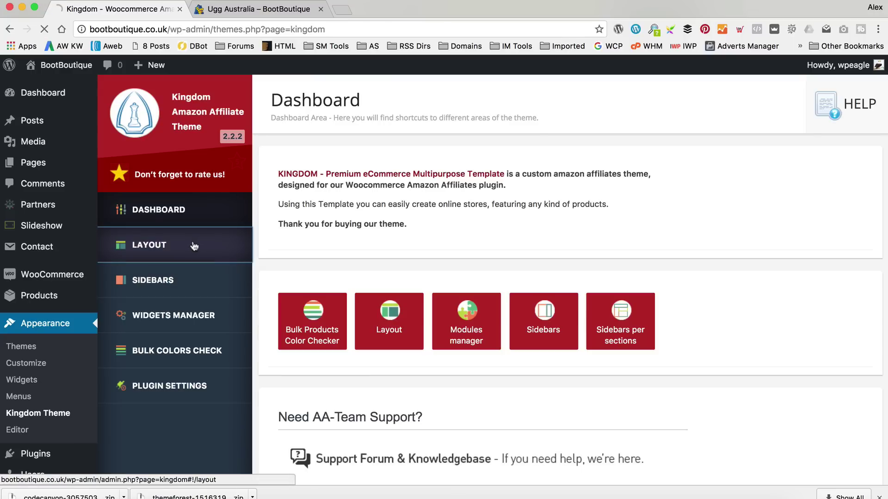
click(198, 247)
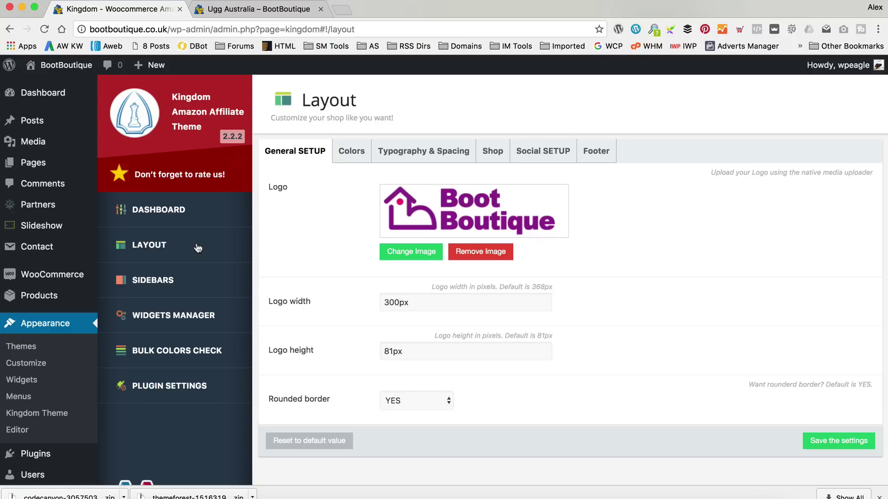
click(362, 162)
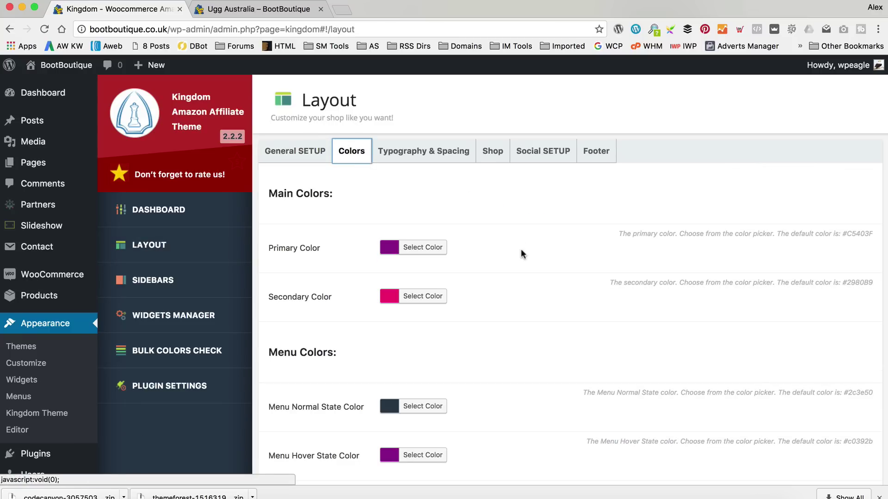
Compare the theme colour settings against the live Ugg Australia store page.
scroll(520, 245, down, 3)
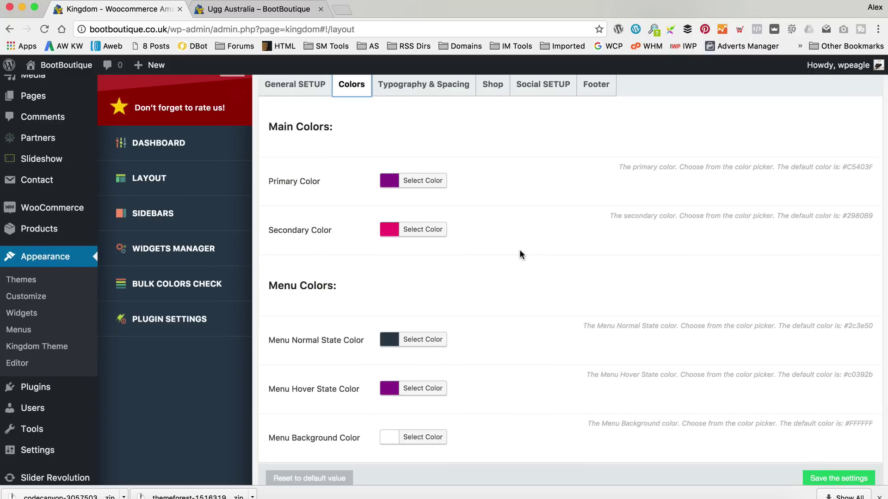
scroll(519, 251, down, 1)
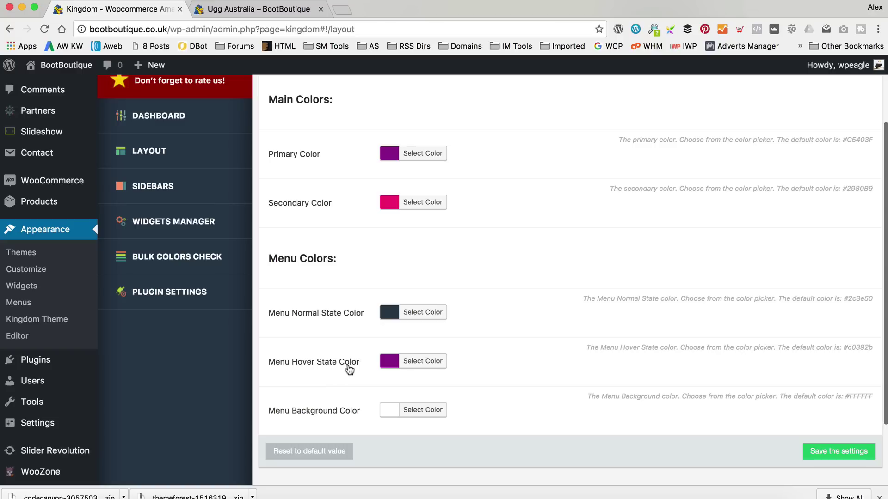
click(249, 10)
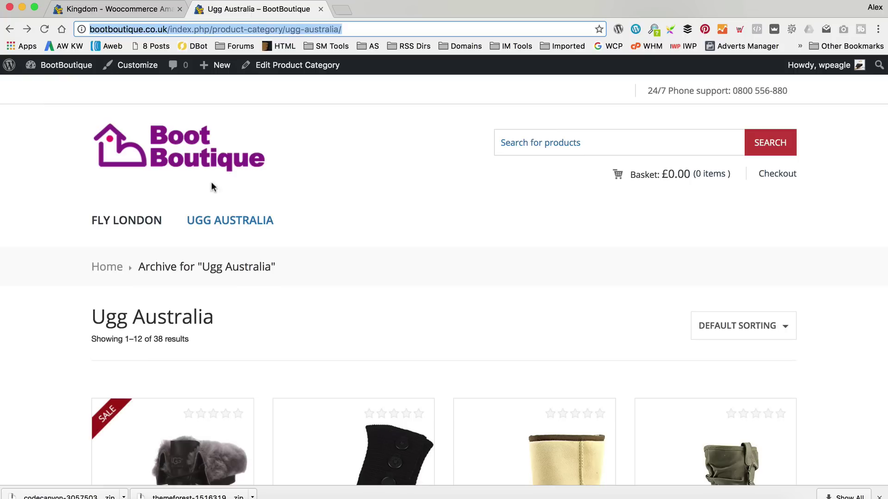
click(130, 9)
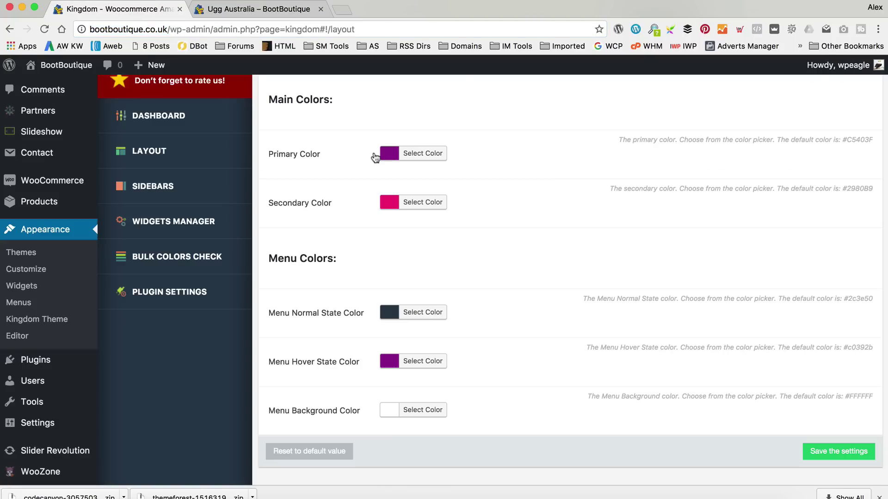
click(271, 10)
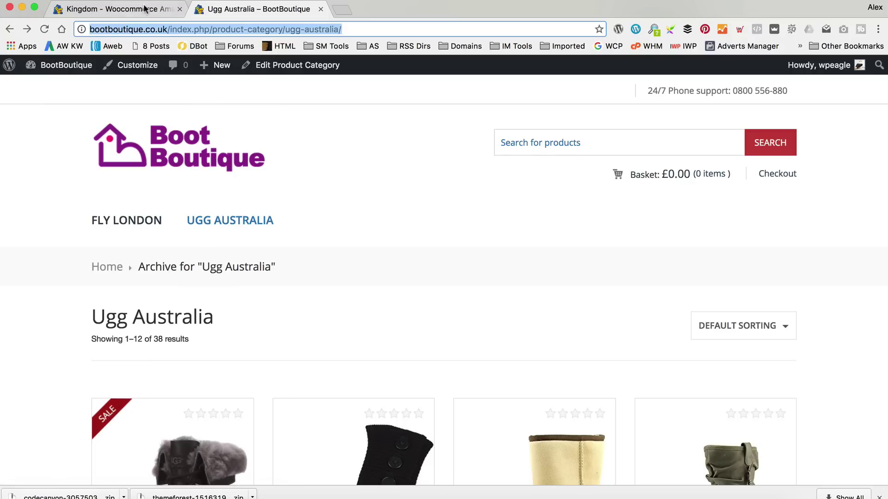
click(162, 11)
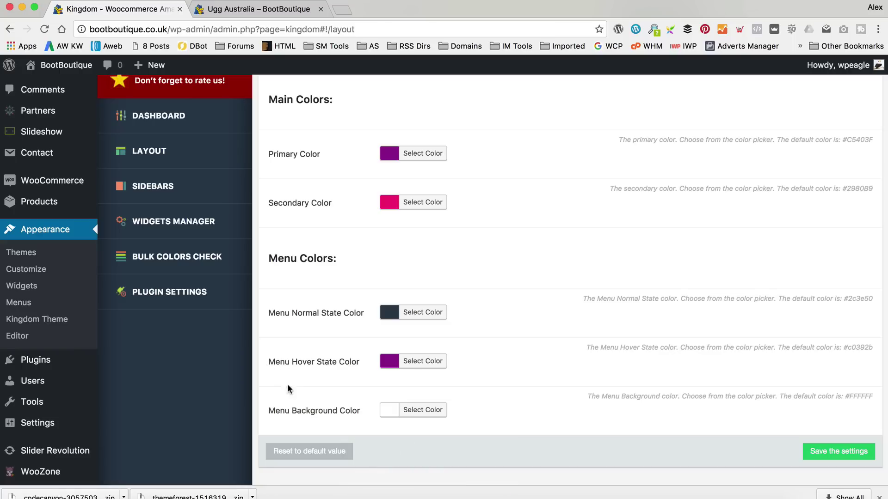
Copy the primary colour #932091 into the menu background colour and save.
click(411, 154)
drag(489, 155, 463, 155)
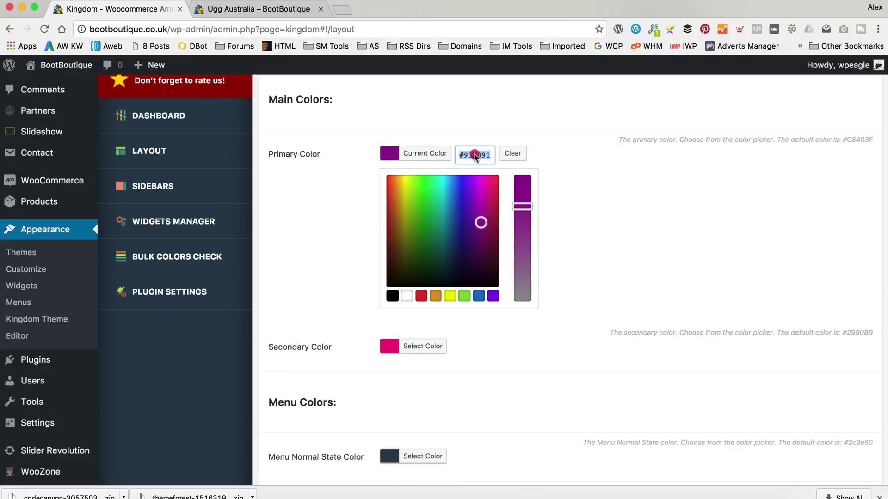
right_click(465, 155)
click(509, 221)
scroll(628, 190, down, 5)
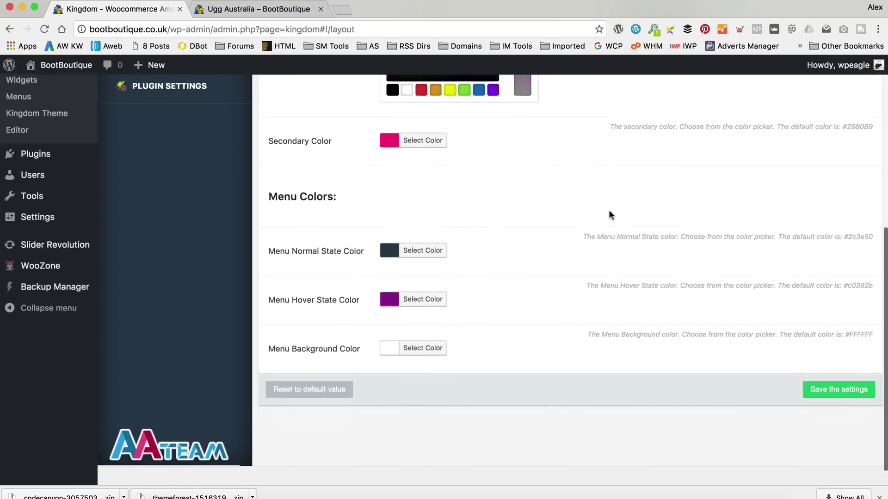
click(411, 329)
drag(496, 187, 443, 189)
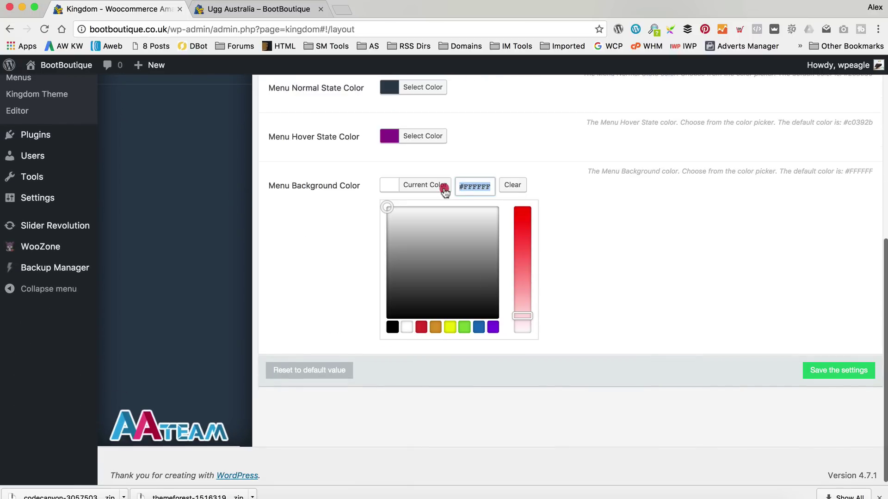
right_click(475, 186)
click(527, 267)
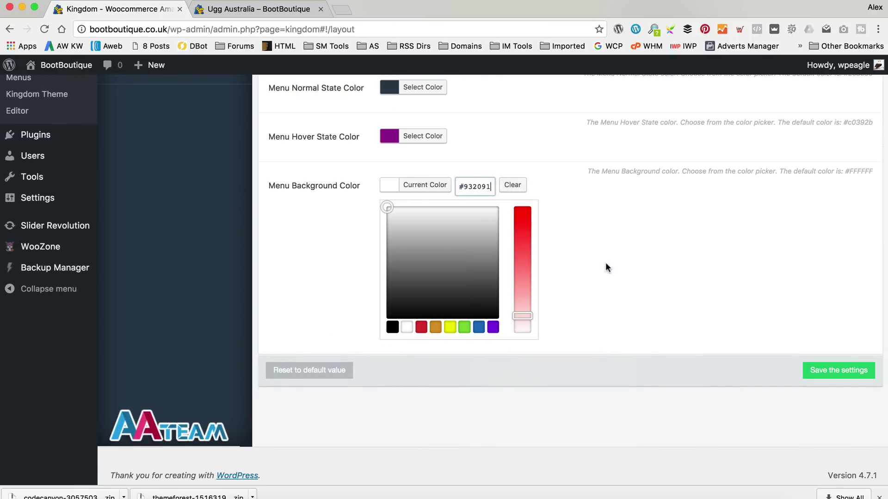
scroll(605, 262, up, 3)
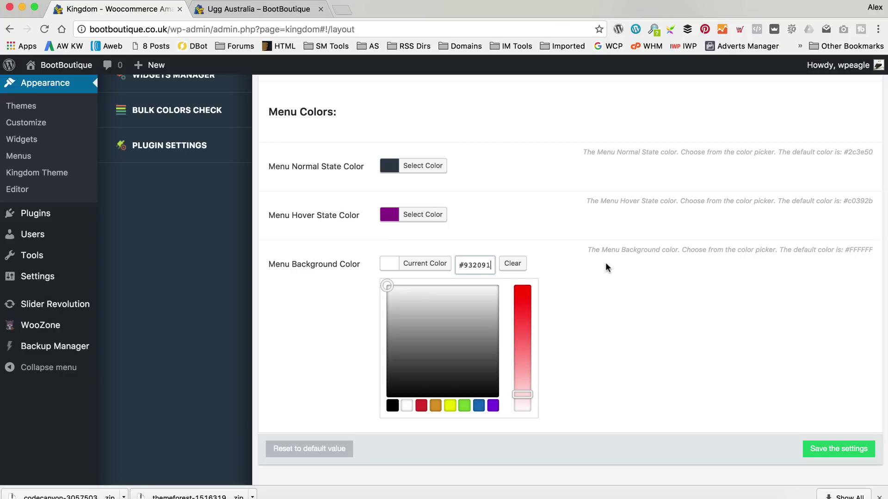
key(Return)
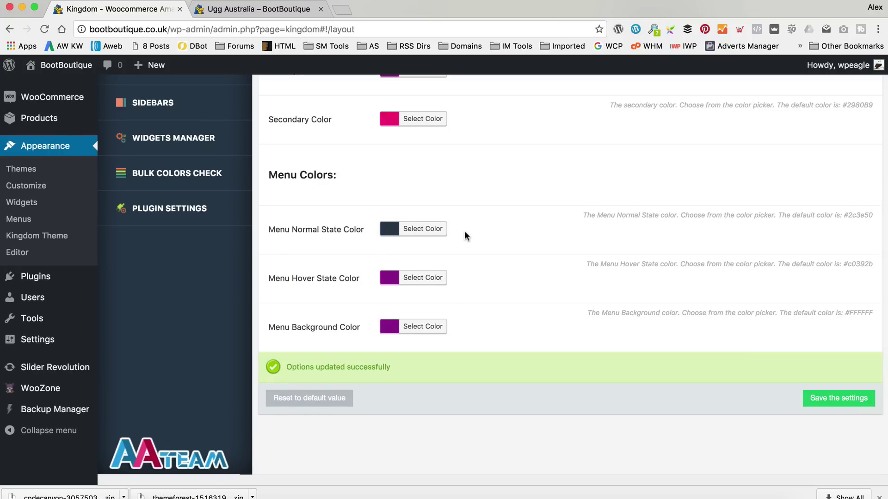
Reload the live store and open the Fly London category page to check the change.
click(240, 9)
click(44, 29)
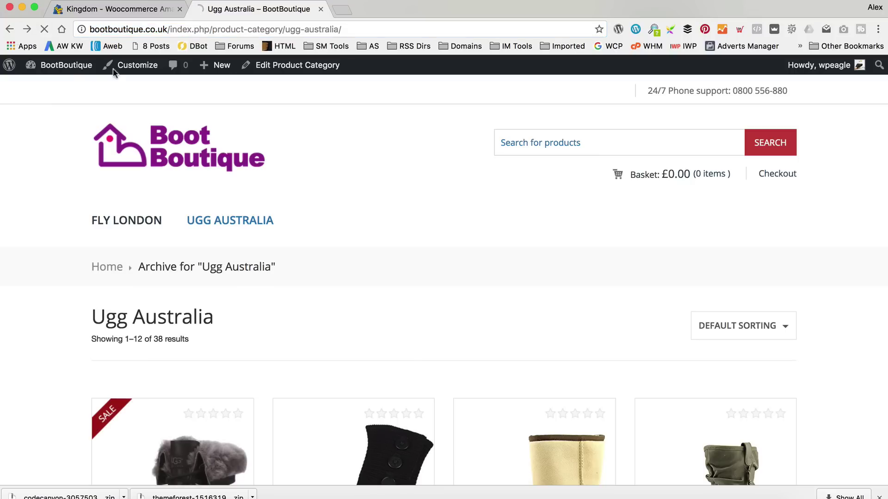
click(229, 222)
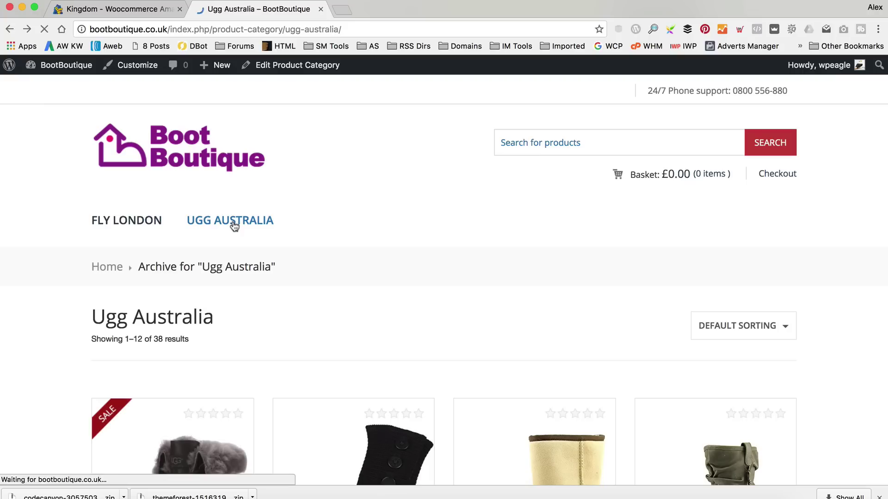
click(152, 224)
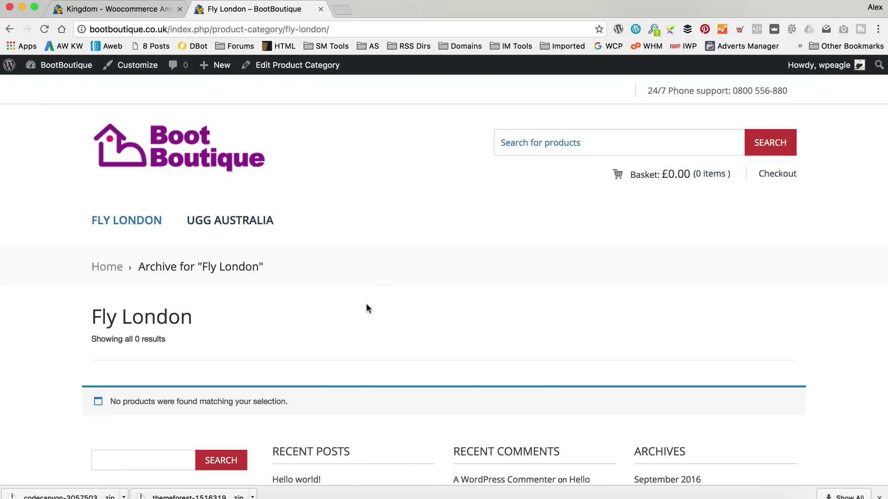
Set Menu Normal State Color to #932091, save the settings, and return to Fly London.
click(138, 10)
click(429, 267)
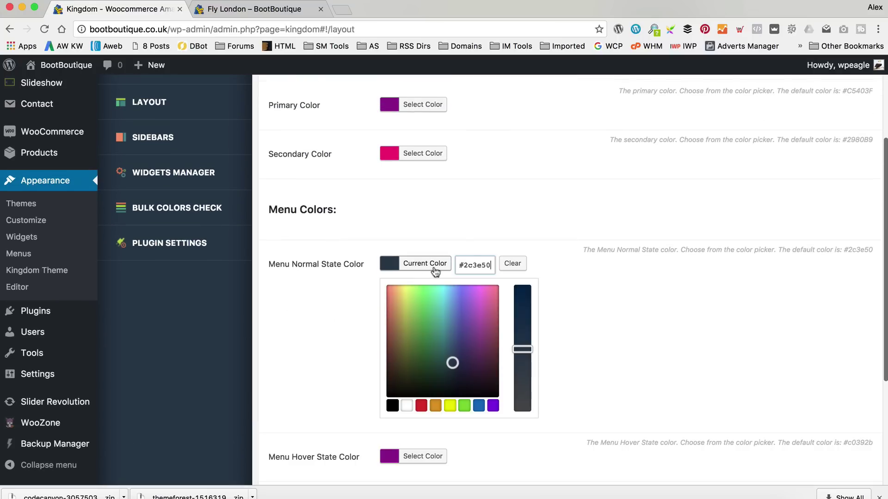
scroll(481, 252, down, 1)
key(super+a)
text(#932091)
key(Tab)
scroll(626, 272, down, 5)
click(851, 388)
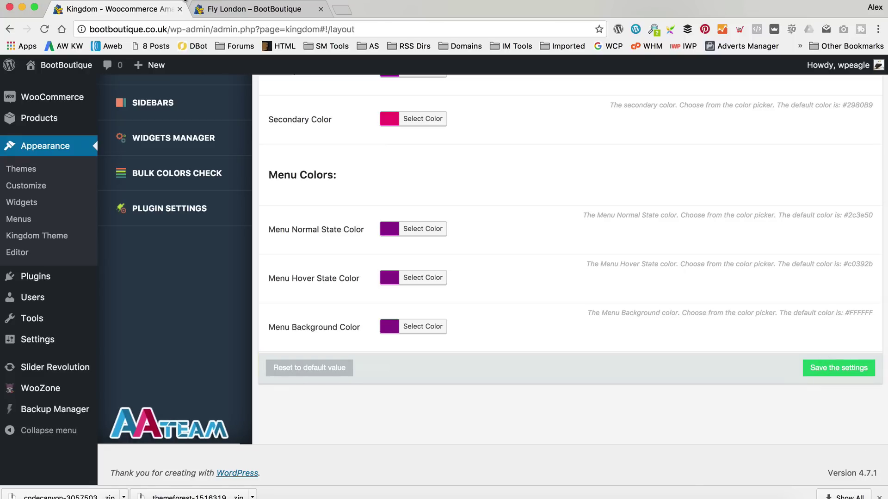
click(234, 10)
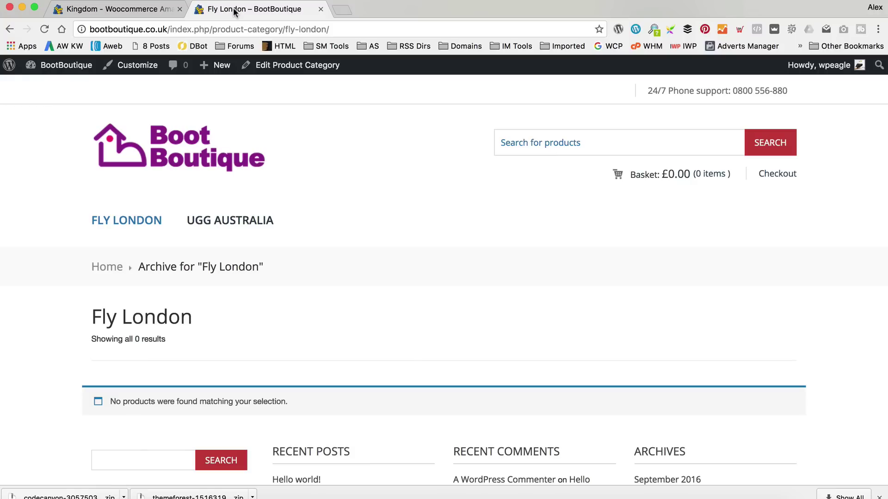
Reload the Fly London page, then open the Ugg Australia category listing 38 products.
click(46, 28)
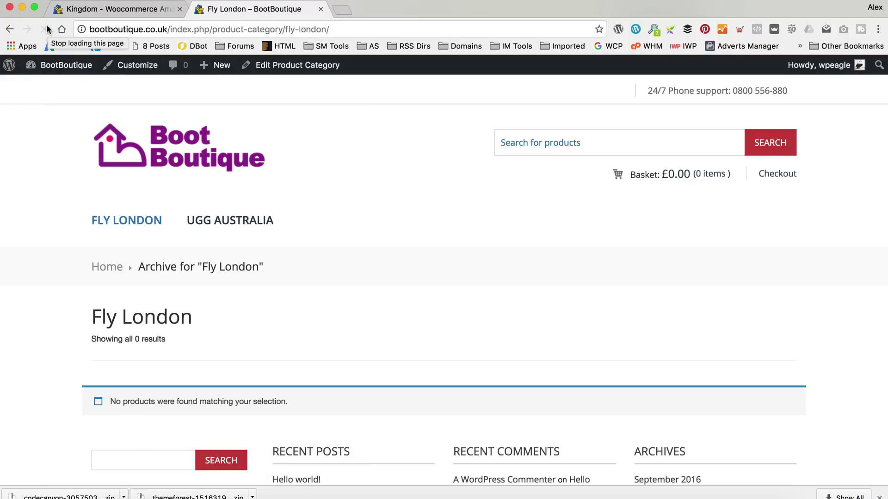
click(262, 219)
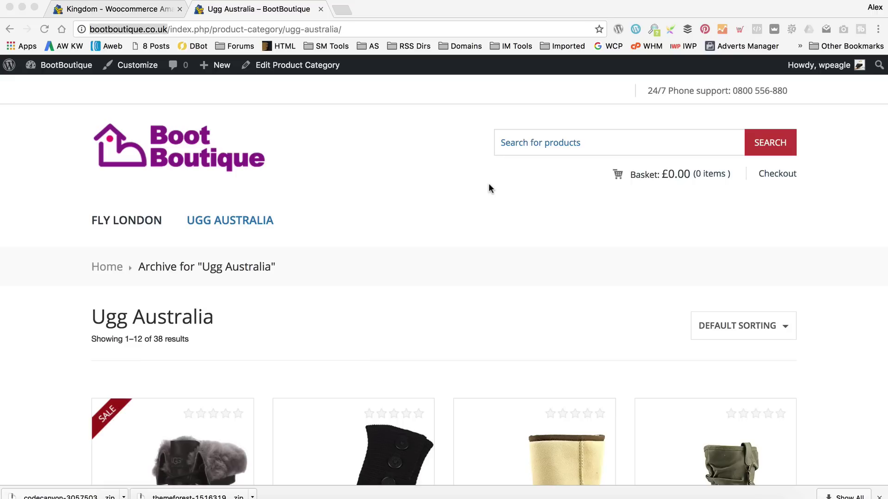
click(489, 184)
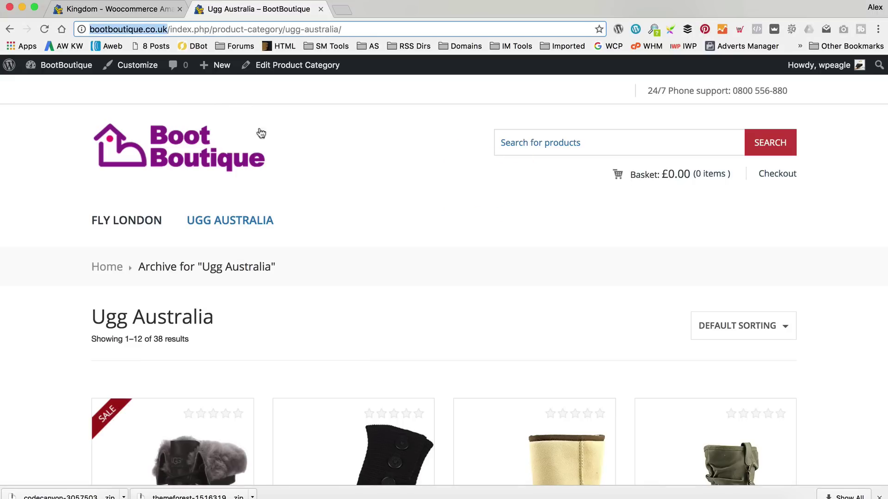
click(40, 0)
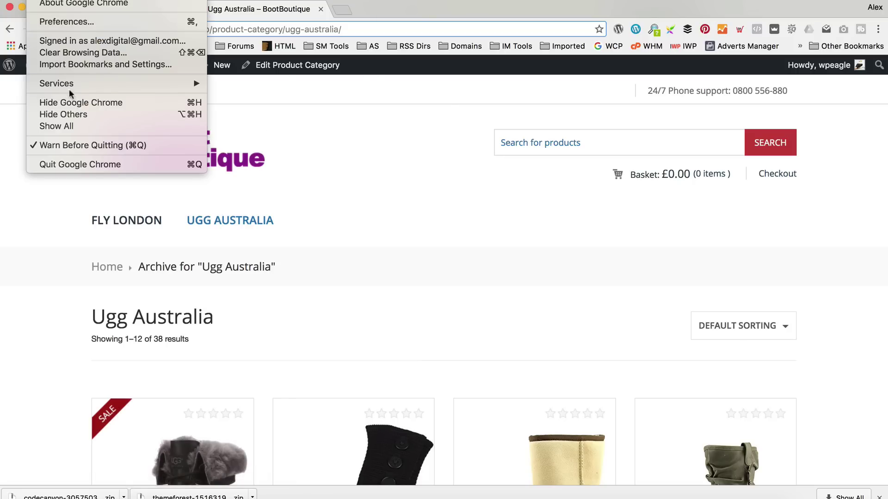
Go to Chrome's advanced Content settings and open All cookies and site data.
click(138, 22)
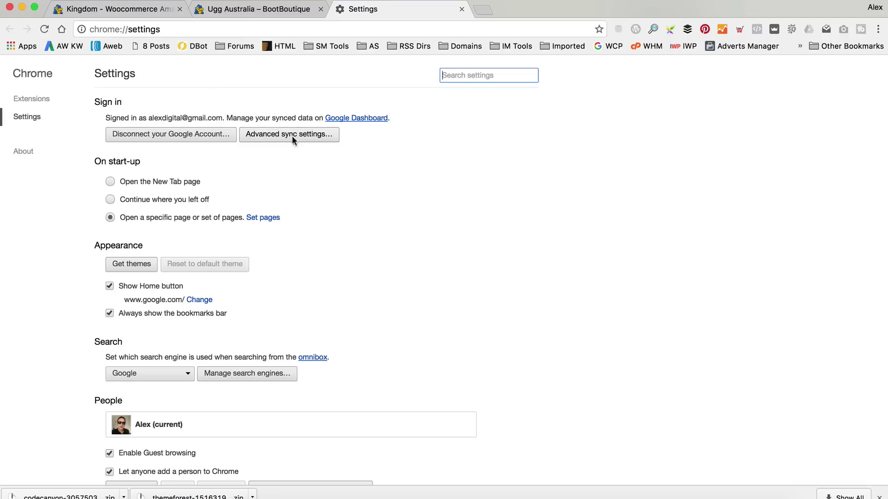
scroll(245, 187, down, 1)
scroll(247, 191, down, 3)
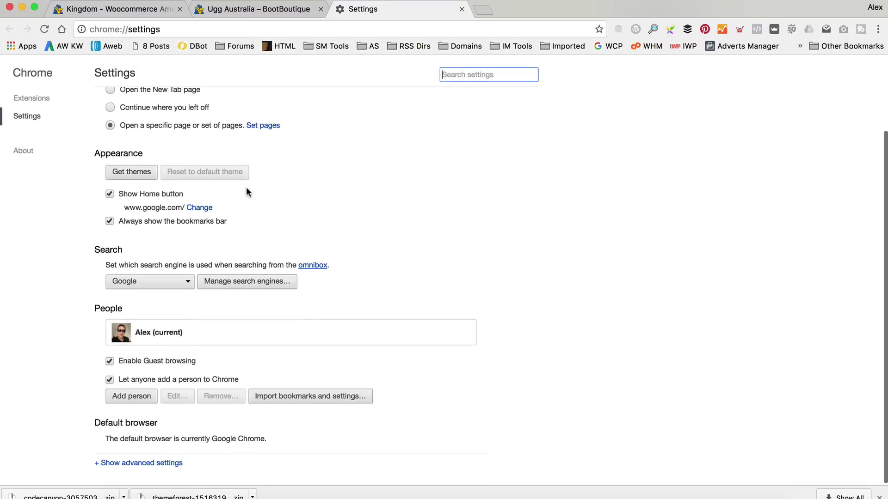
click(166, 464)
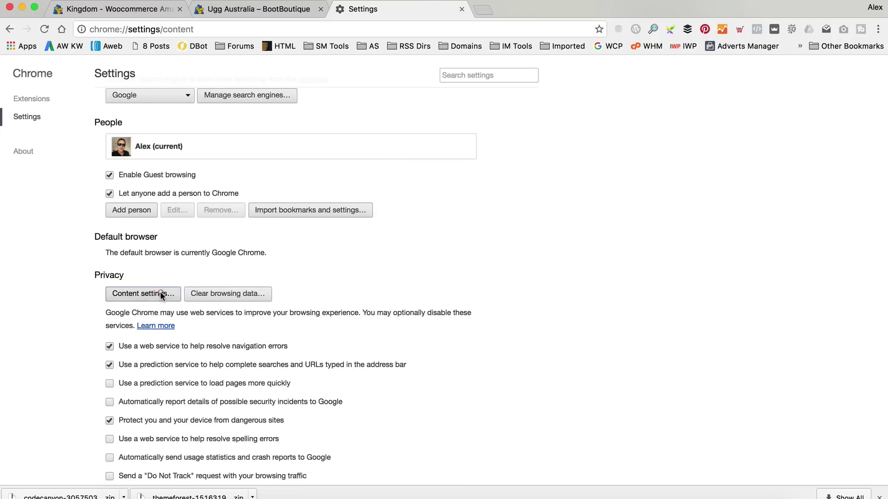
click(160, 293)
click(390, 214)
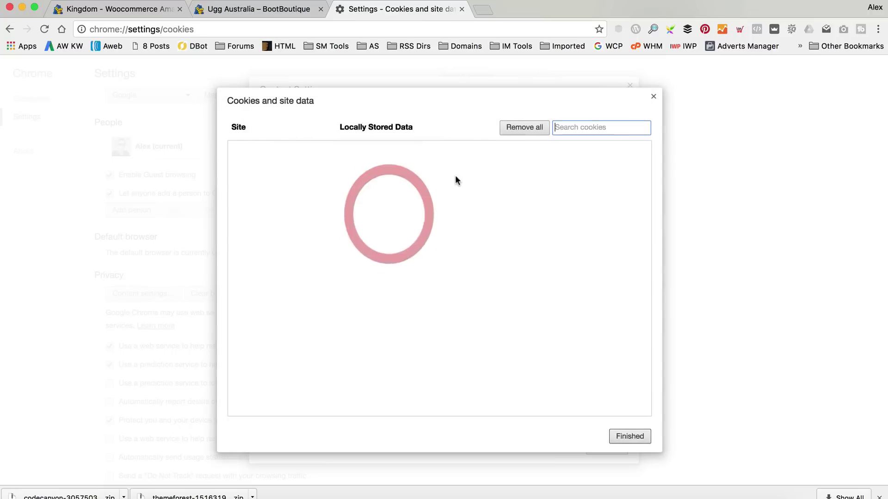
Search 'bootbou', remove the bootboutique.co.uk cookies, and reload the Ugg Australia page.
click(570, 127)
text(bootbou)
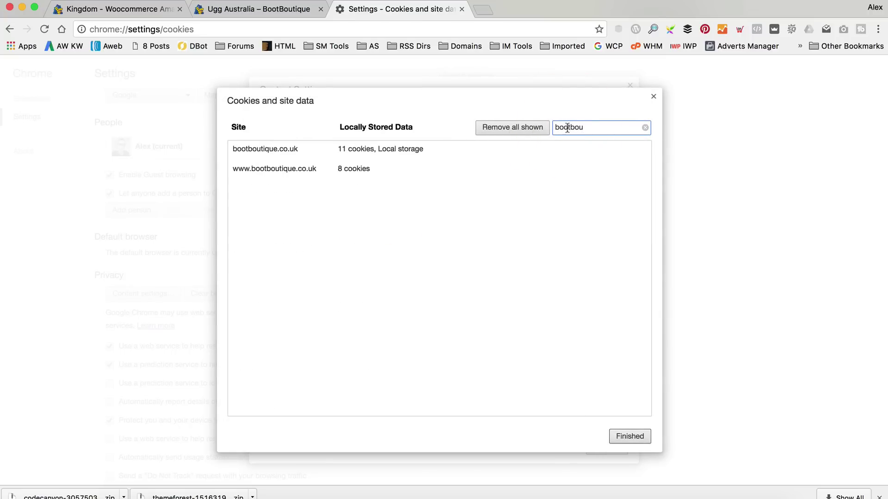
click(516, 128)
click(653, 97)
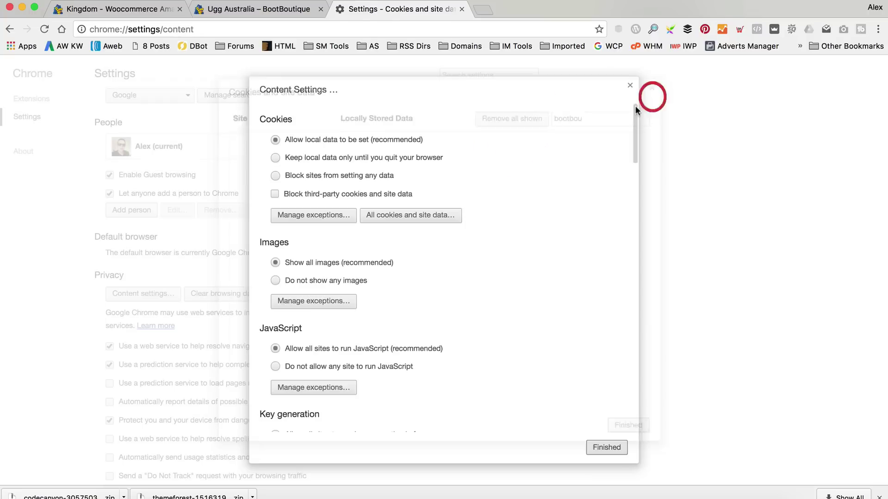
click(630, 85)
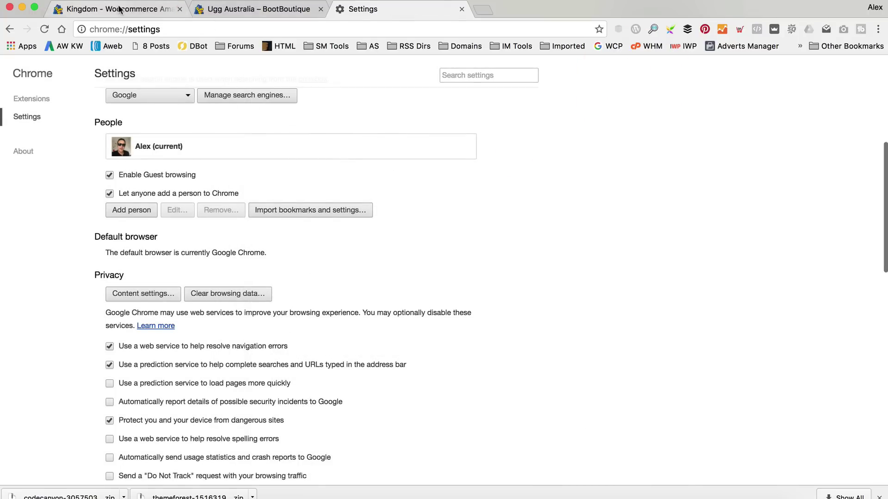
click(259, 10)
click(45, 29)
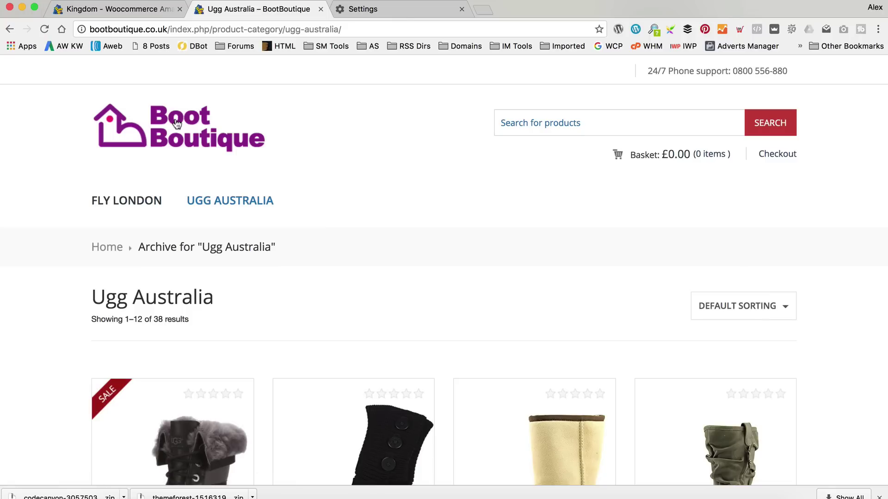
Close the Chrome settings tab, check the store home page, and return to the Kingdom colour settings.
click(176, 125)
click(461, 9)
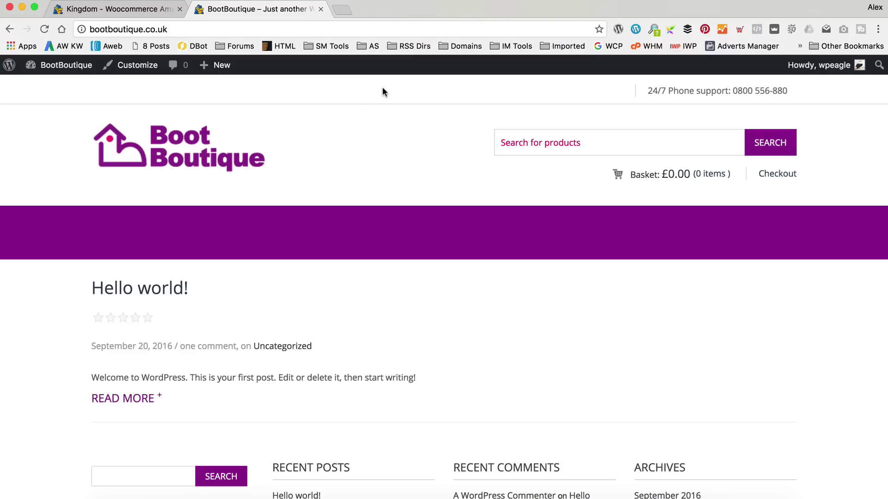
scroll(381, 239, down, 1)
scroll(372, 211, up, 1)
click(116, 9)
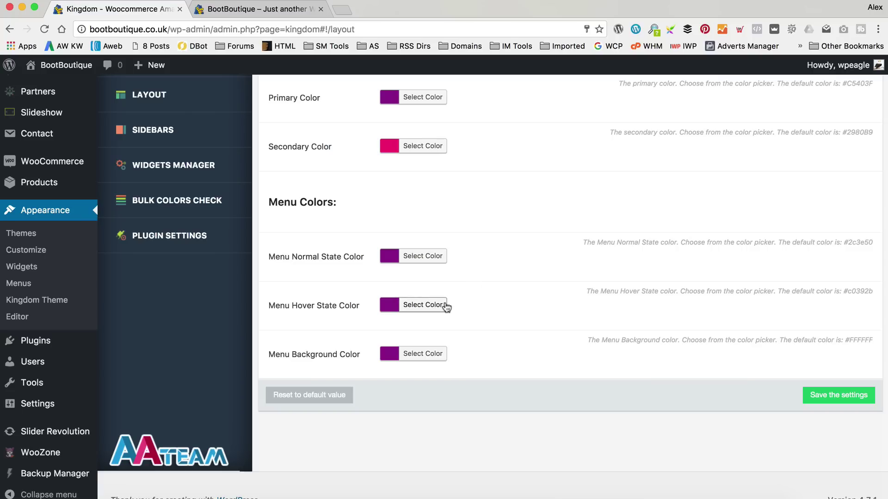
Copy the secondary colour #f10679 and paste it as the Menu Hover State Color.
click(421, 145)
drag(491, 148, 451, 147)
key(ctrl+c)
scroll(630, 200, down, 3)
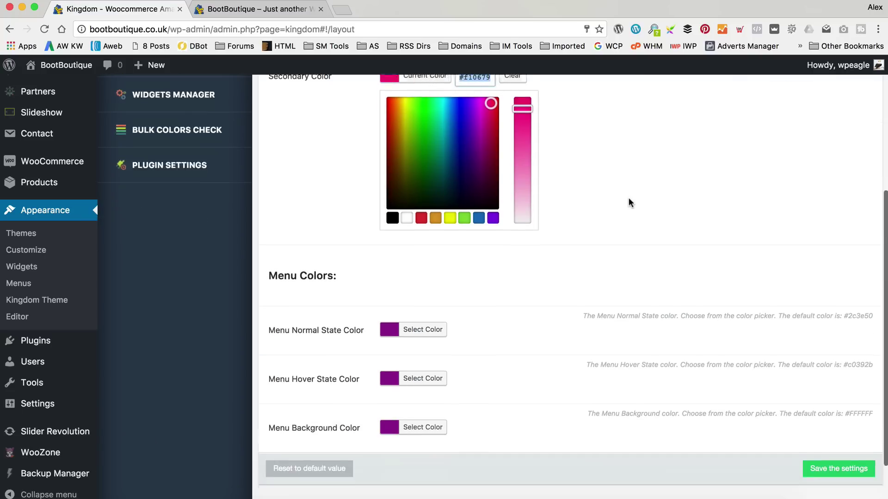
click(433, 325)
drag(491, 183, 460, 183)
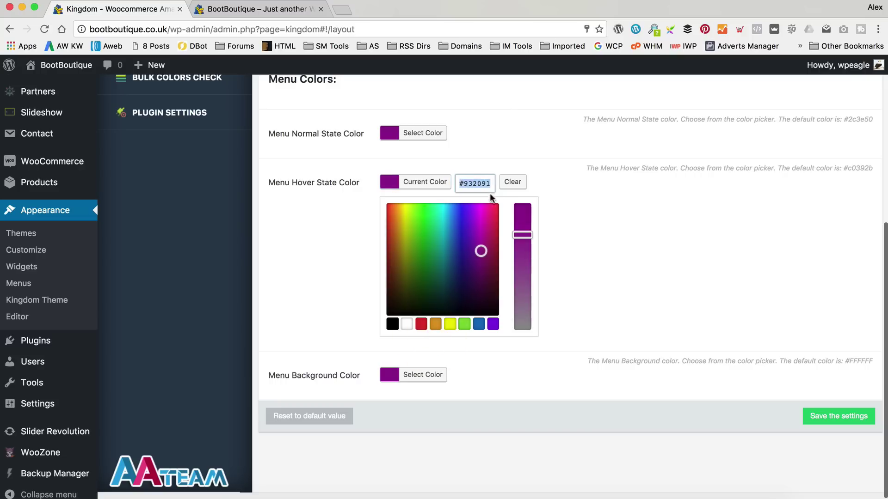
key(ctrl+v)
click(574, 208)
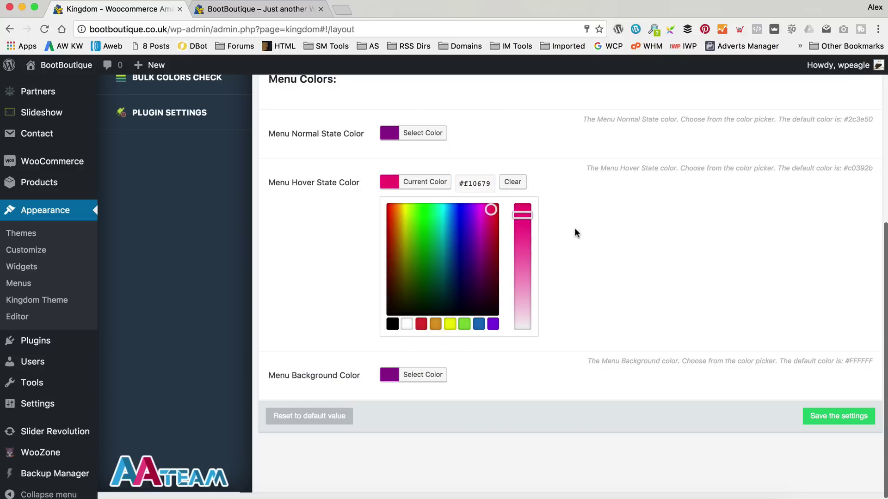
click(584, 228)
Set the Menu Normal State Color to white and save the settings.
scroll(460, 126, up, 1)
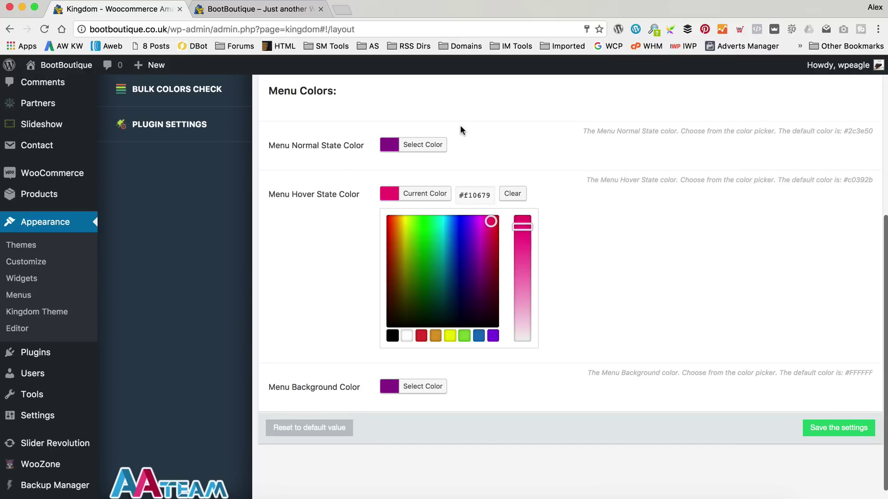
scroll(461, 130, up, 2)
click(422, 174)
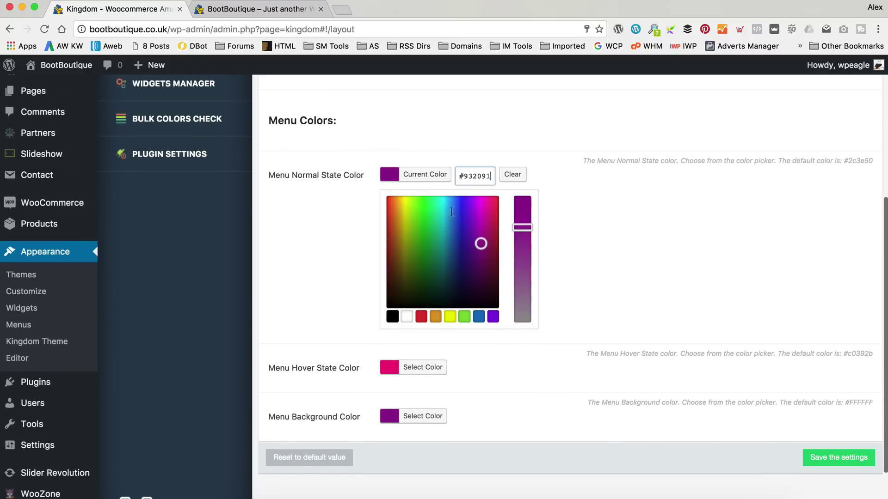
click(406, 317)
scroll(839, 451, down, 1)
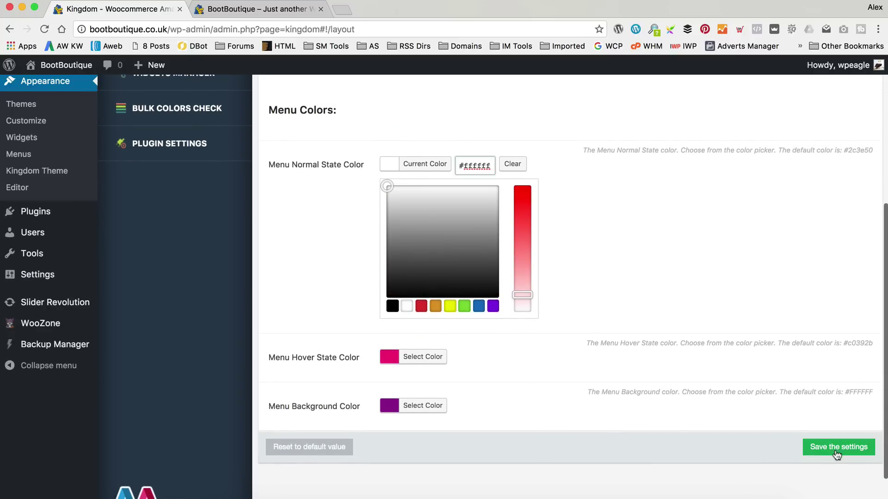
click(837, 452)
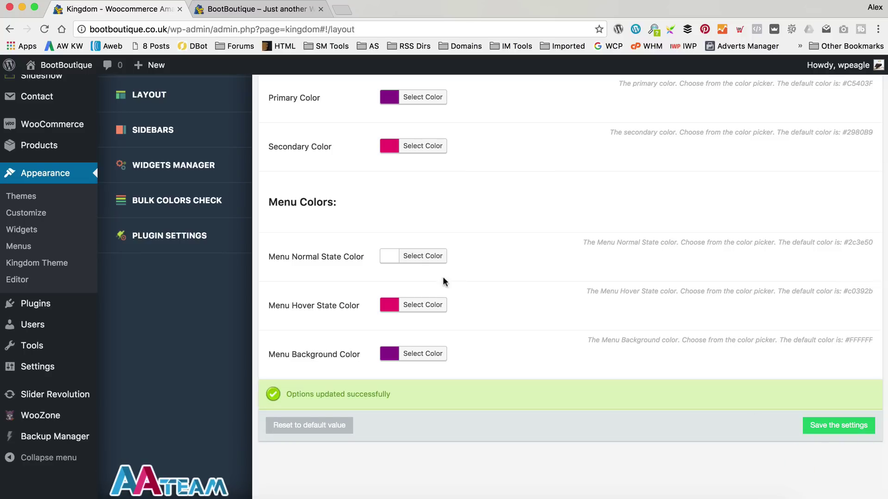
click(259, 8)
Reload the front page, open the Ugg Australia category, and view the Classic Cardy Black product.
click(44, 29)
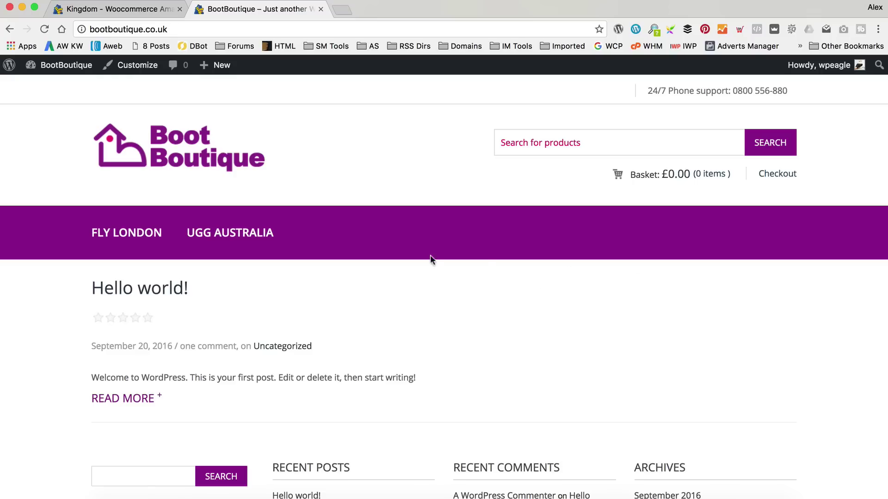
click(253, 245)
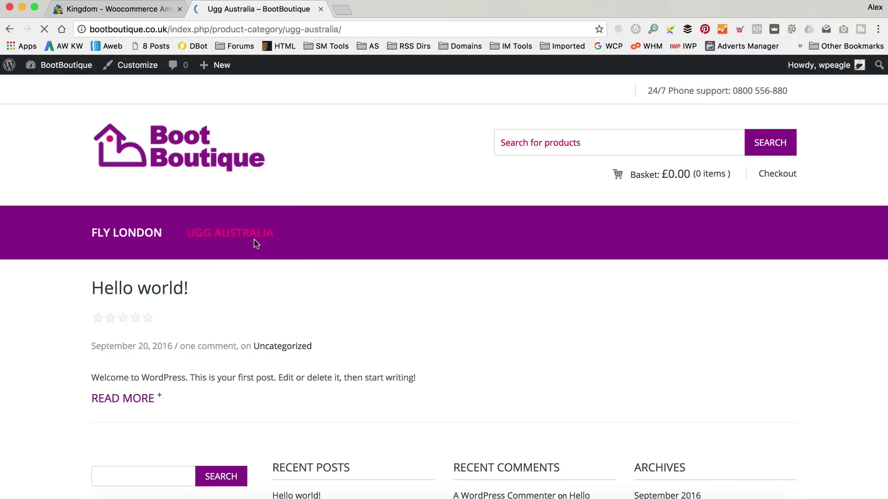
scroll(367, 192, down, 4)
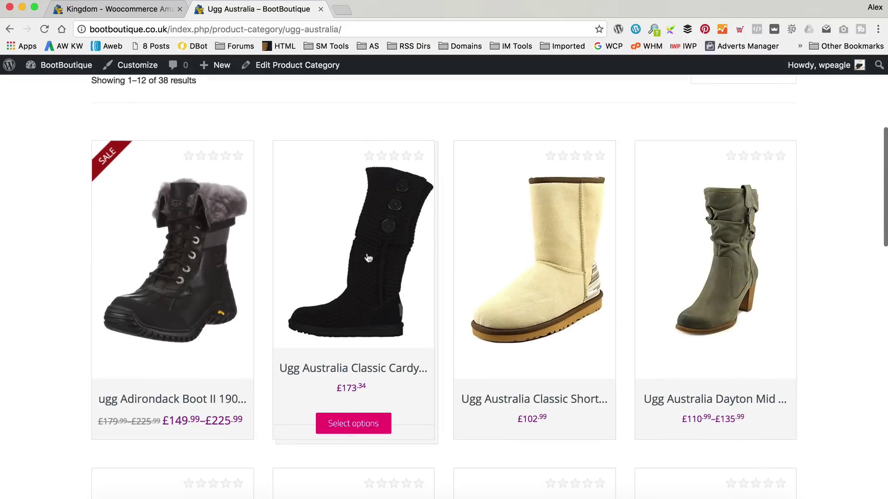
click(363, 306)
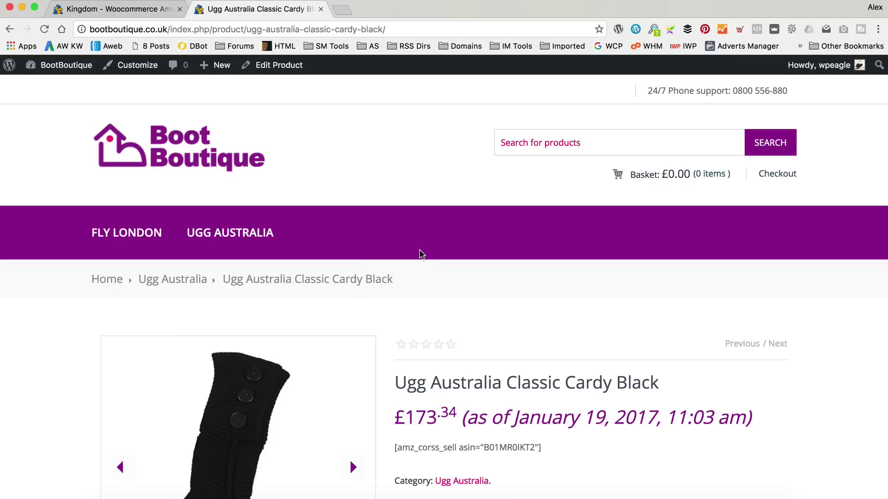
scroll(421, 253, down, 3)
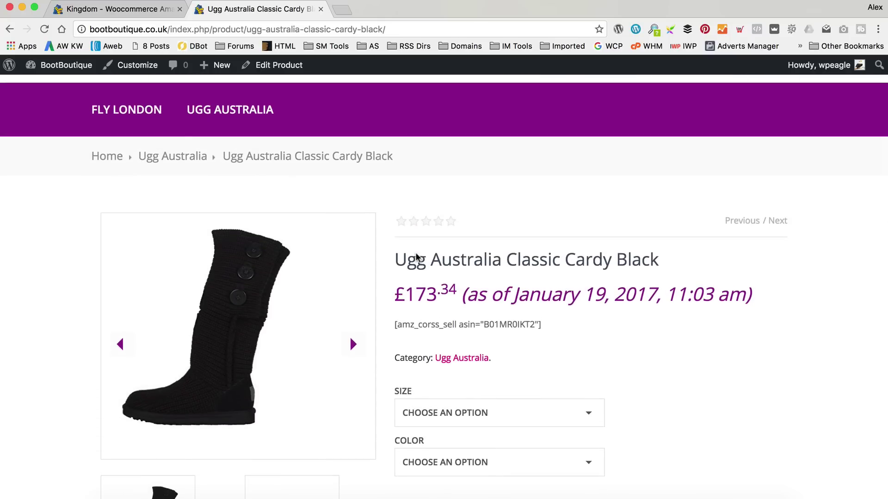
scroll(416, 257, down, 5)
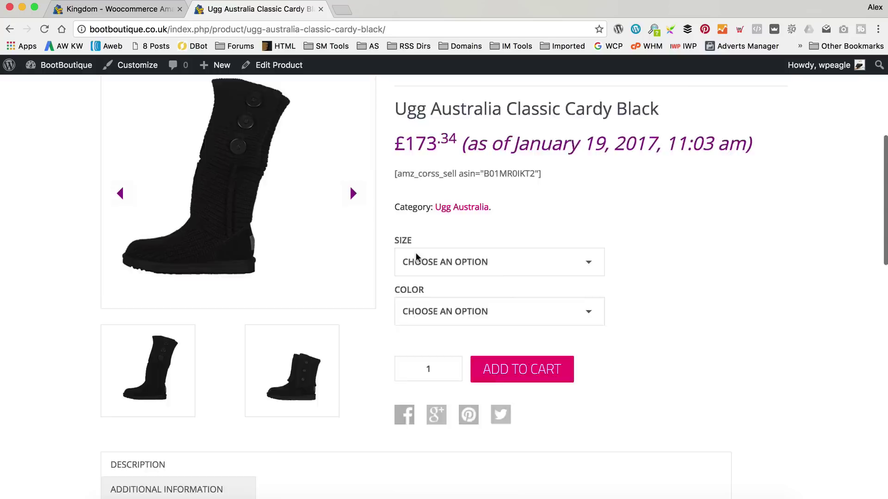
scroll(418, 200, up, 7)
click(9, 29)
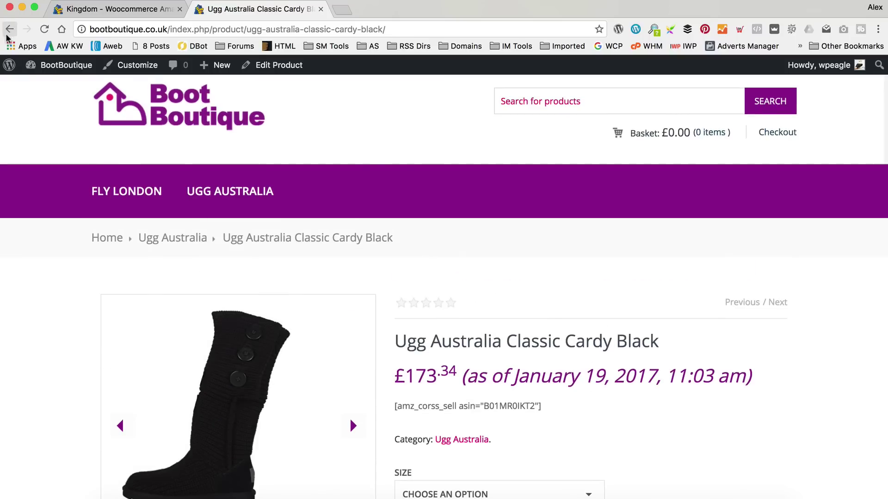
Open the Classic Short Serape Winter Boot product page and scroll through it.
click(582, 284)
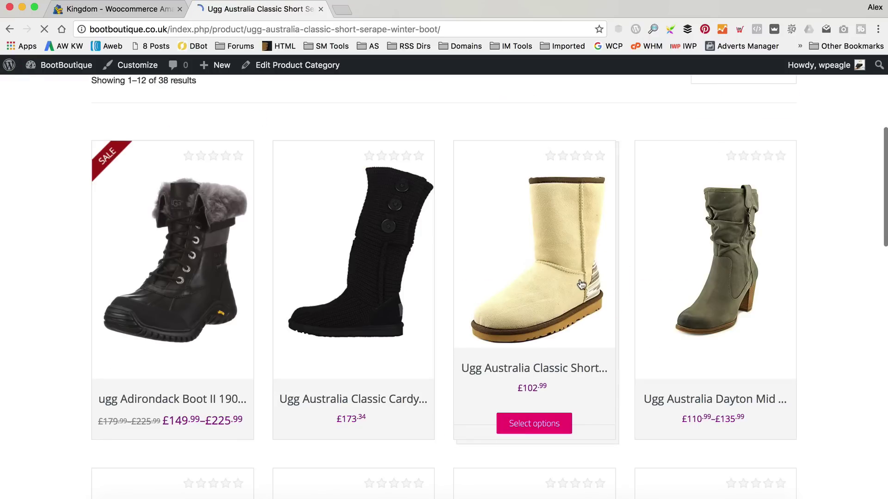
scroll(581, 283, down, 3)
scroll(580, 283, down, 1)
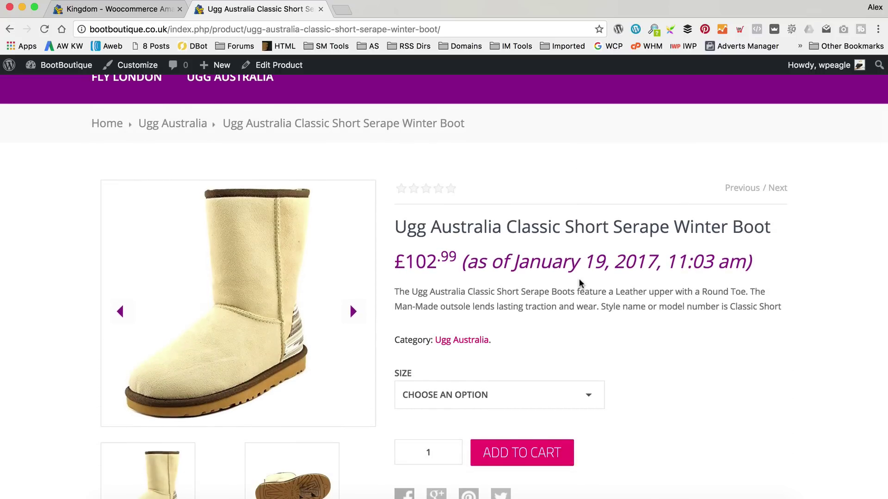
scroll(581, 283, down, 2)
scroll(581, 283, up, 2)
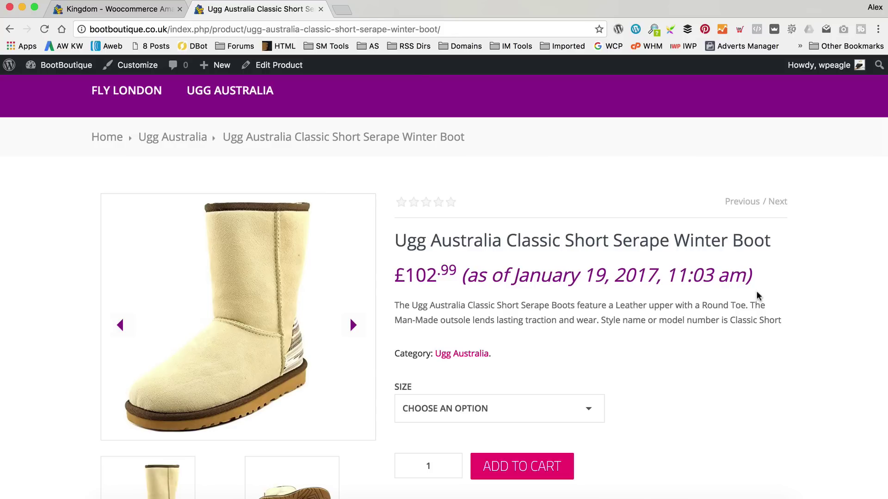
Inspect the product page and select the em.WooZone-price-info 'as of' date element.
click(581, 300)
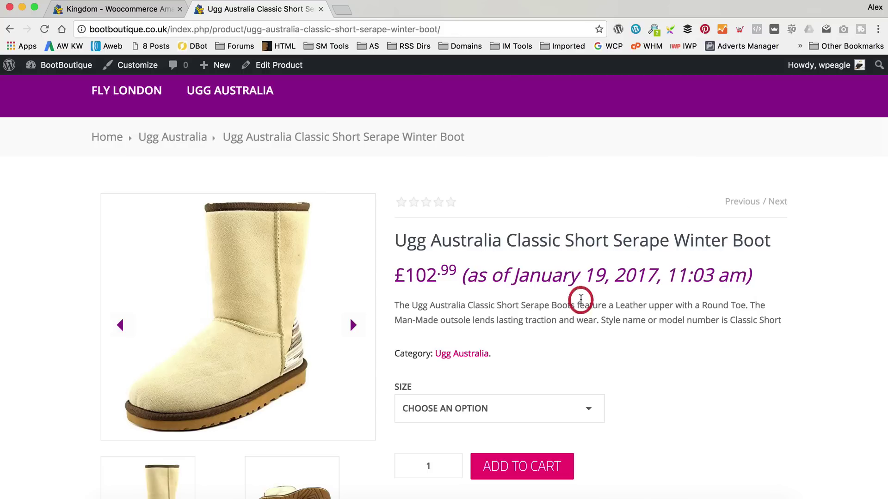
right_click(581, 300)
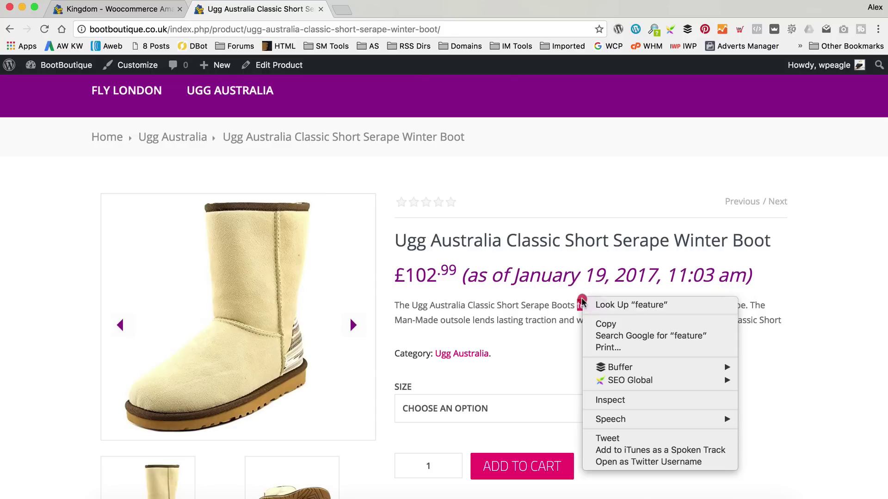
click(648, 401)
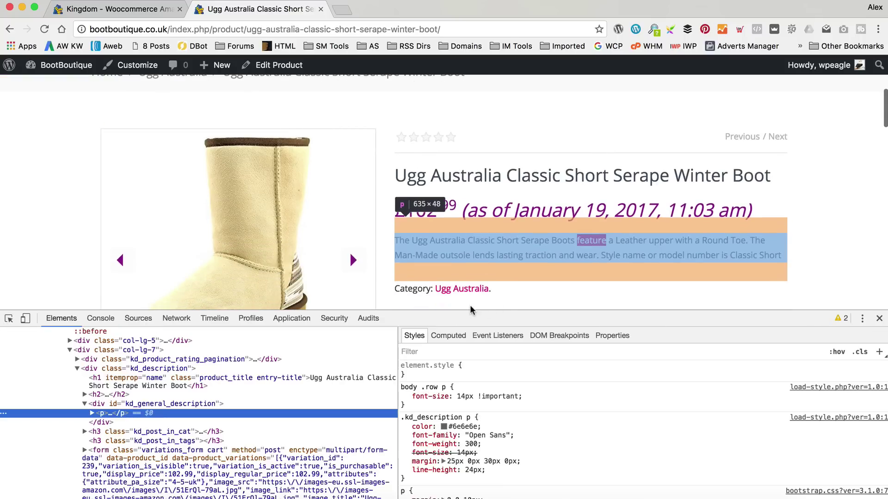
click(9, 318)
click(513, 212)
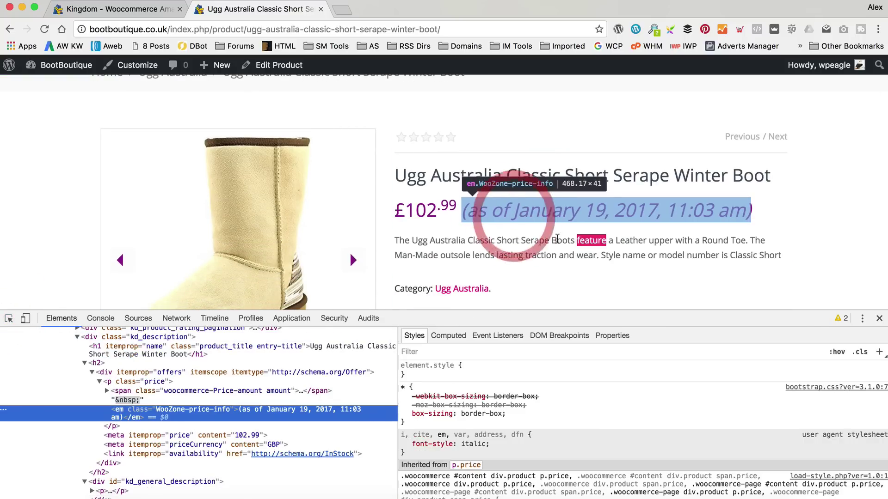
Add an em.WooZone-price-info rule with font-size 12px, copy it, and close DevTools.
mouse_move(880, 371)
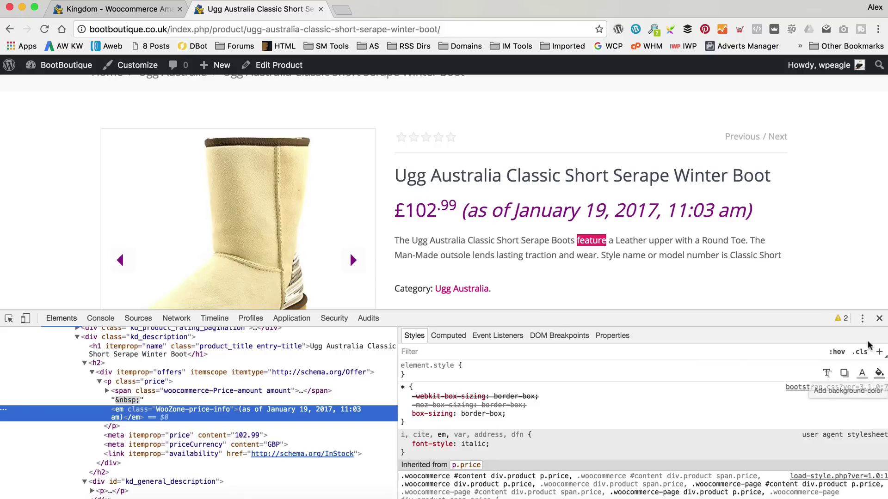
click(880, 352)
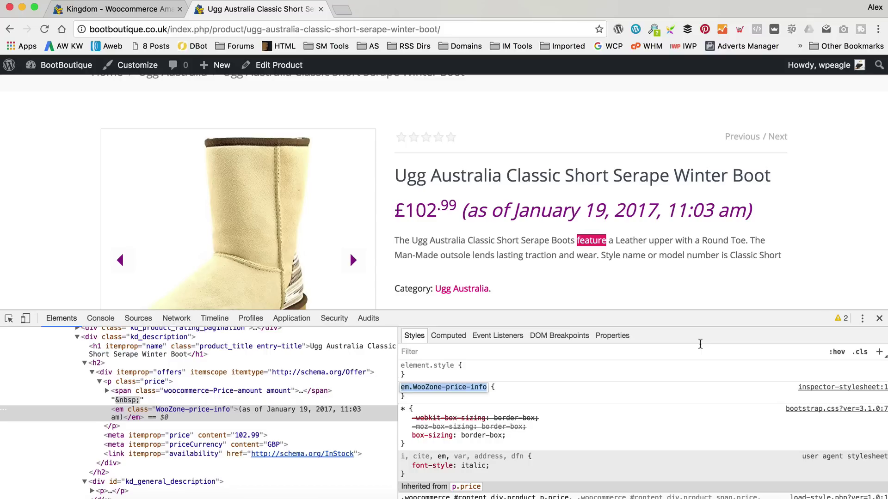
key(Return)
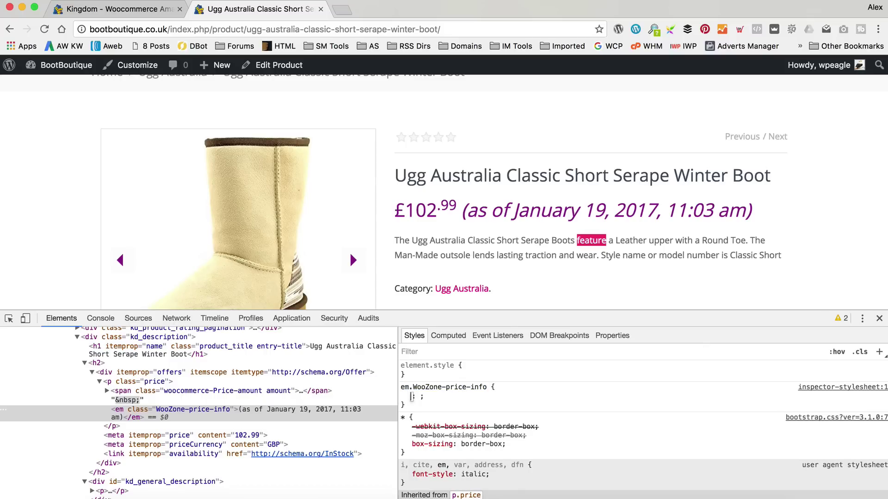
text(font-size)
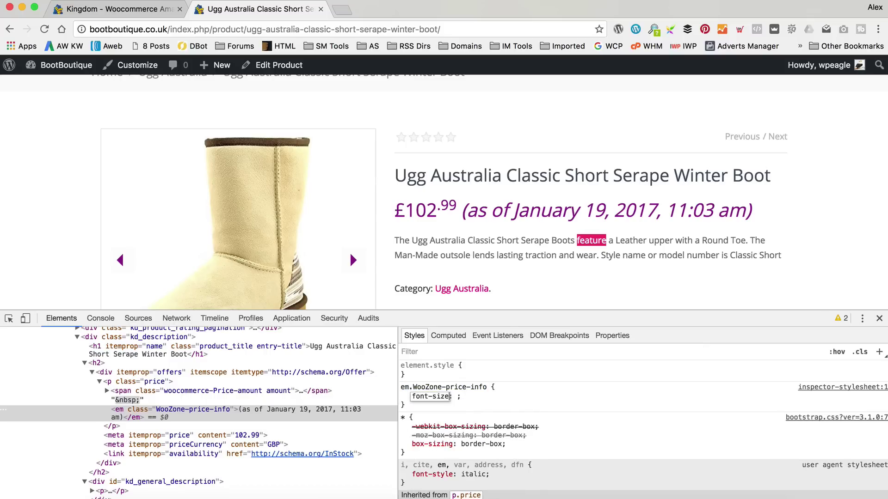
key(Tab)
text(18px)
key(Down)
key(Down)
key(Down)
key(Down)
key(Down)
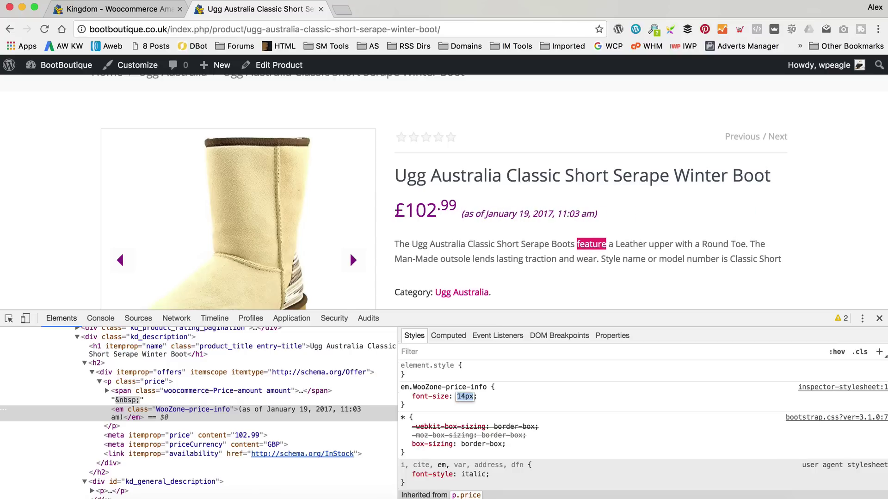
key(Down)
key(Down)
key(Down)
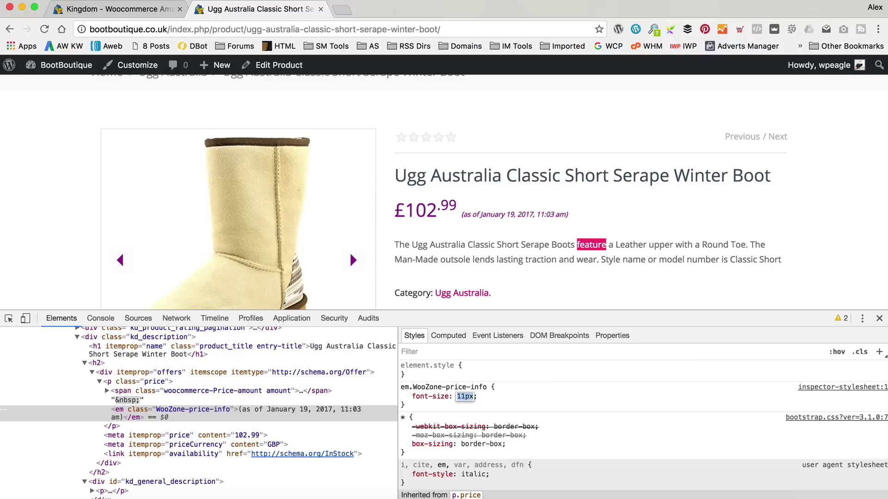
key(Up)
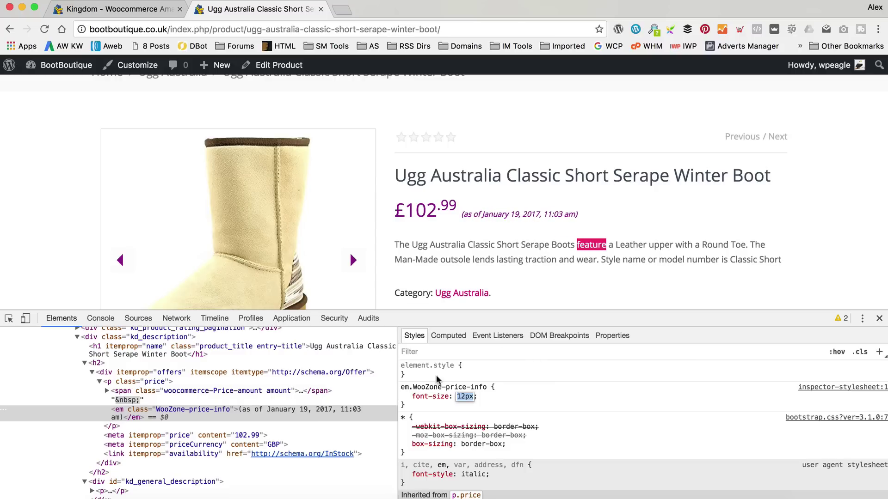
click(415, 406)
drag(416, 406, 401, 387)
key(super+c)
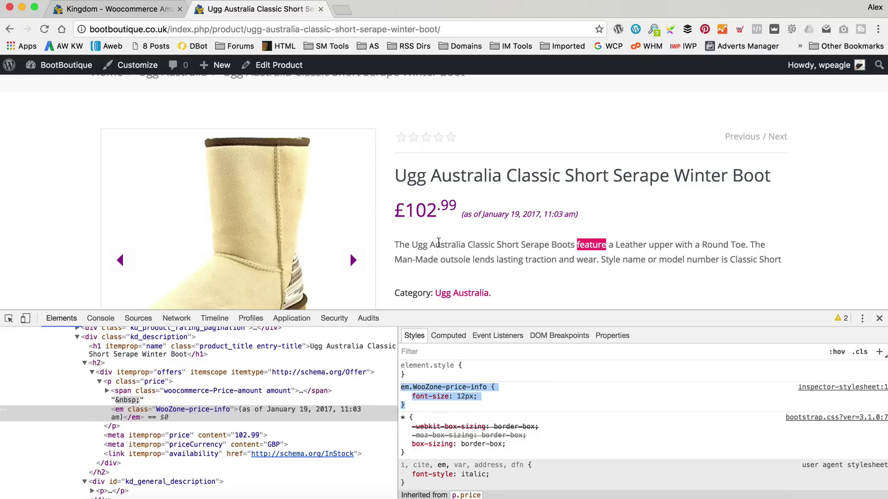
click(879, 318)
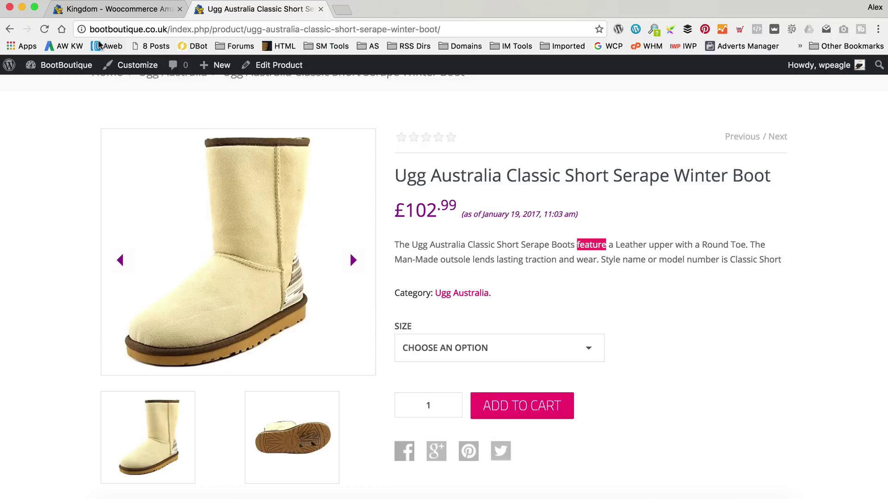
Open the Customizer's Additional CSS section from the Kingdom theme dashboard.
click(107, 15)
scroll(209, 125, up, 3)
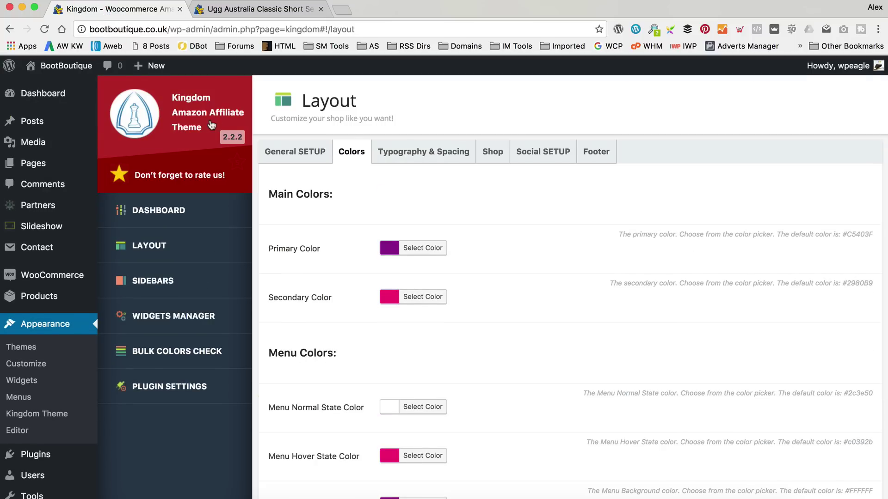
click(211, 125)
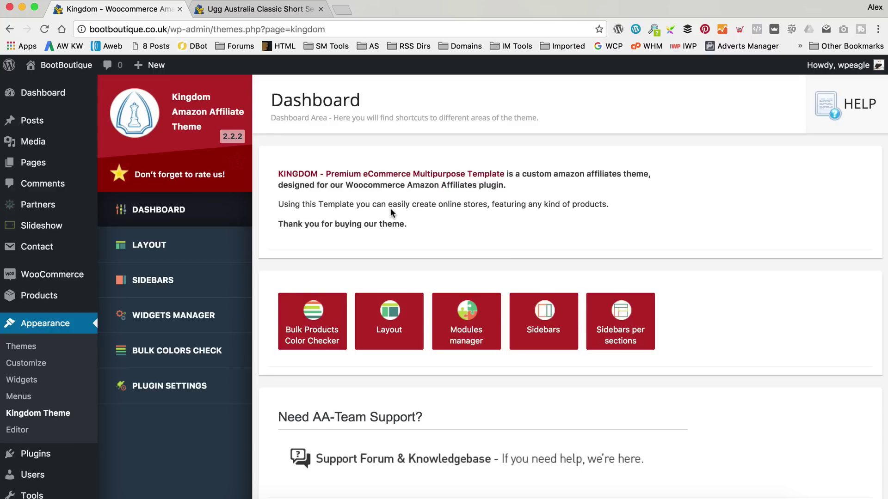
click(35, 367)
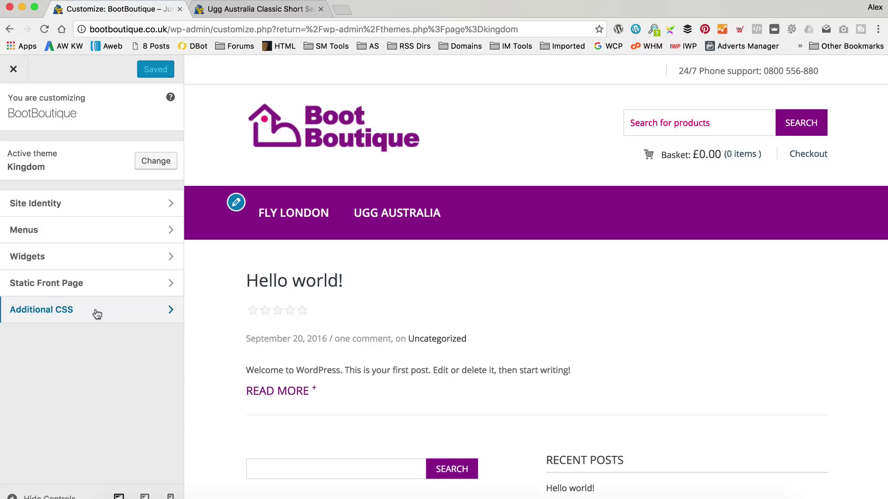
click(96, 314)
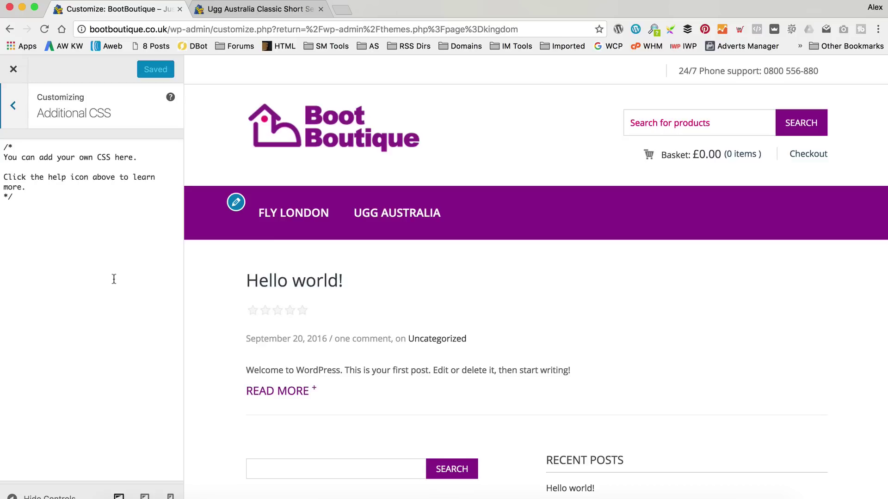
Paste the 12px price-info rule, Save & Publish, and reload the product page.
click(60, 216)
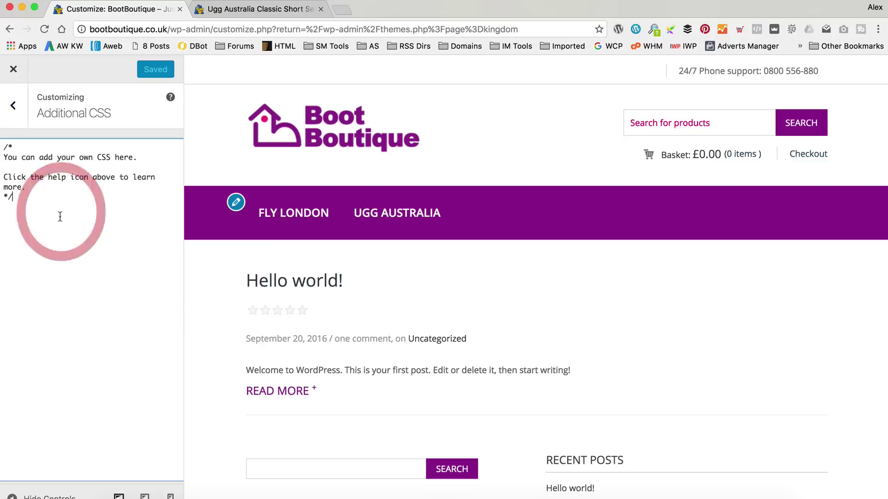
key(Return)
key(super+v)
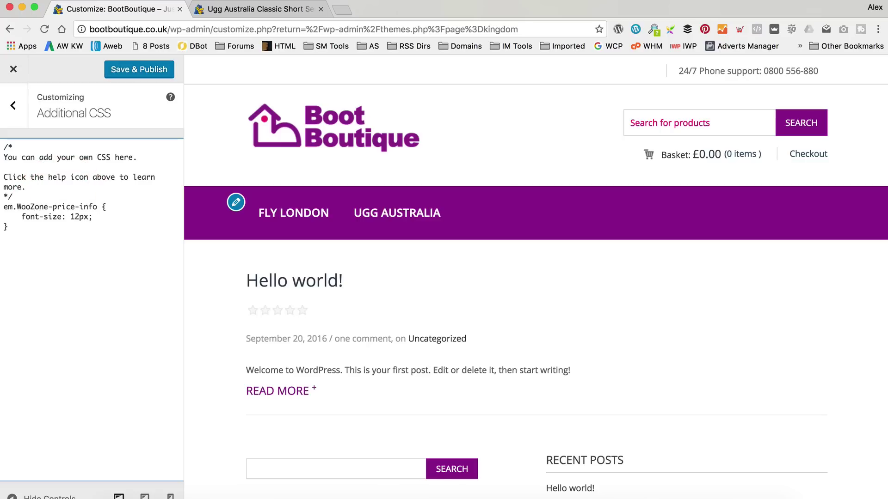
click(130, 70)
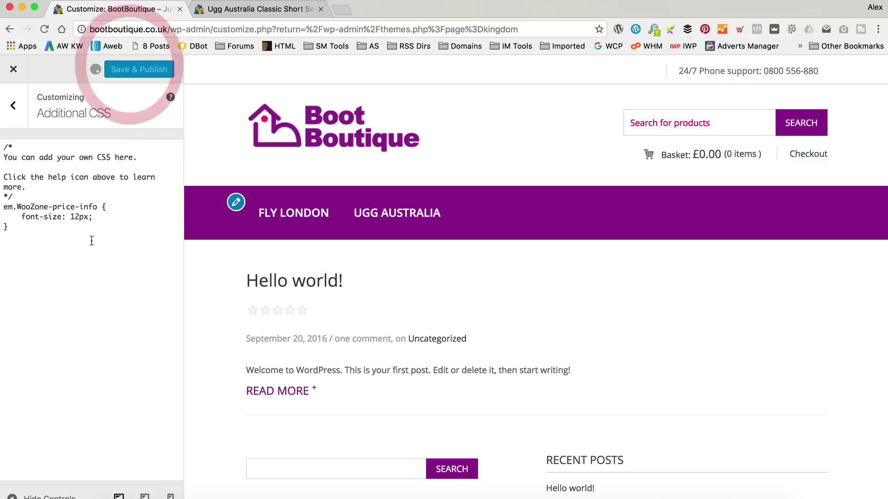
click(300, 10)
click(45, 29)
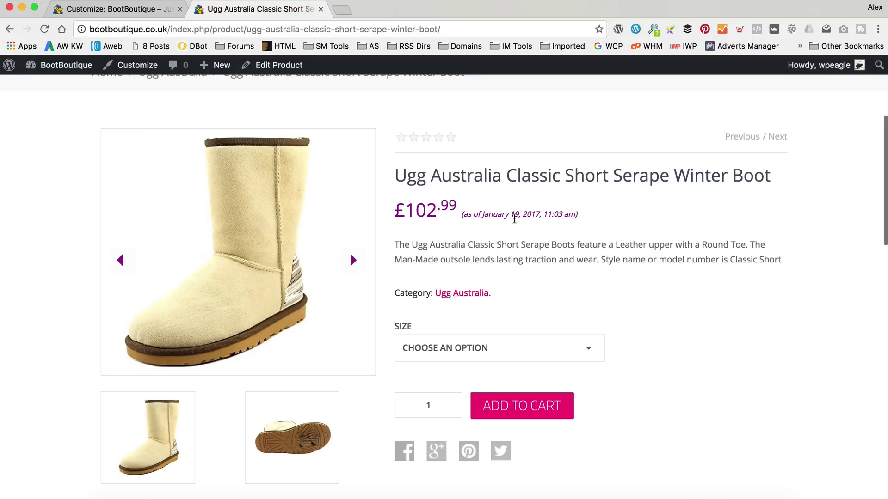
Open the Ugg Australia listing and the Adirondack boot page to check the smaller price note.
scroll(501, 217, up, 4)
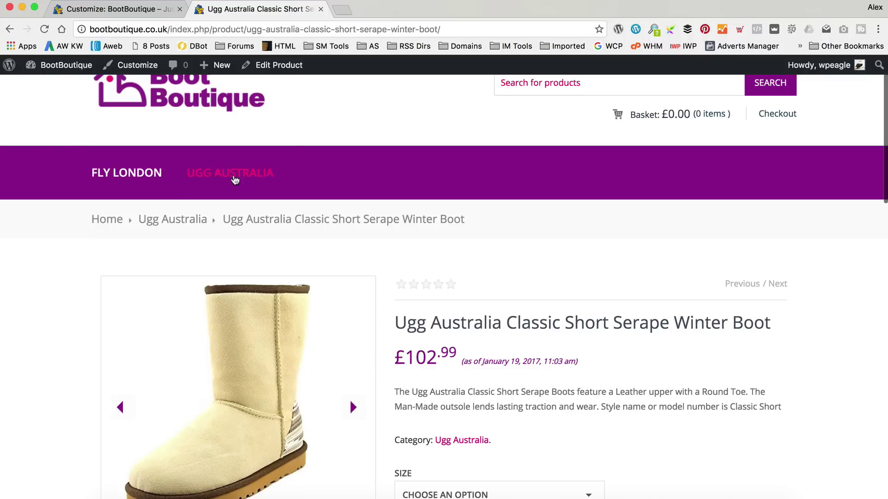
click(251, 174)
scroll(433, 252, down, 3)
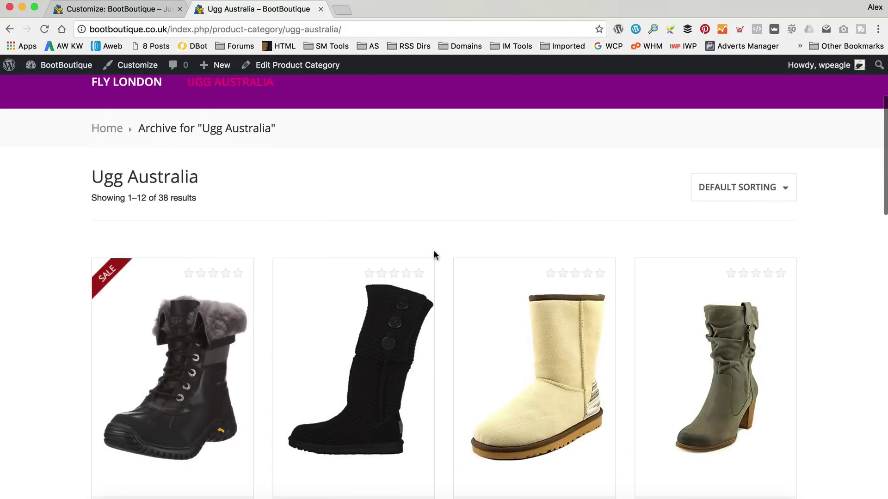
scroll(434, 255, down, 3)
click(213, 249)
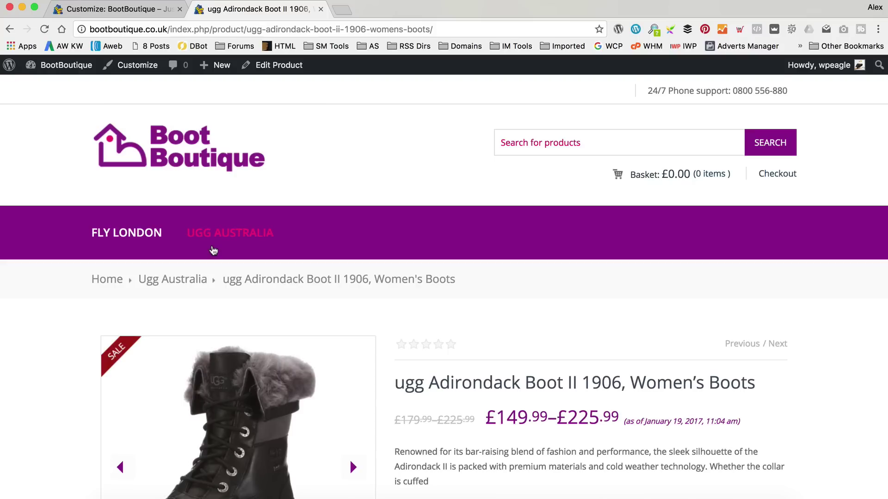
scroll(213, 250, down, 4)
scroll(222, 251, up, 4)
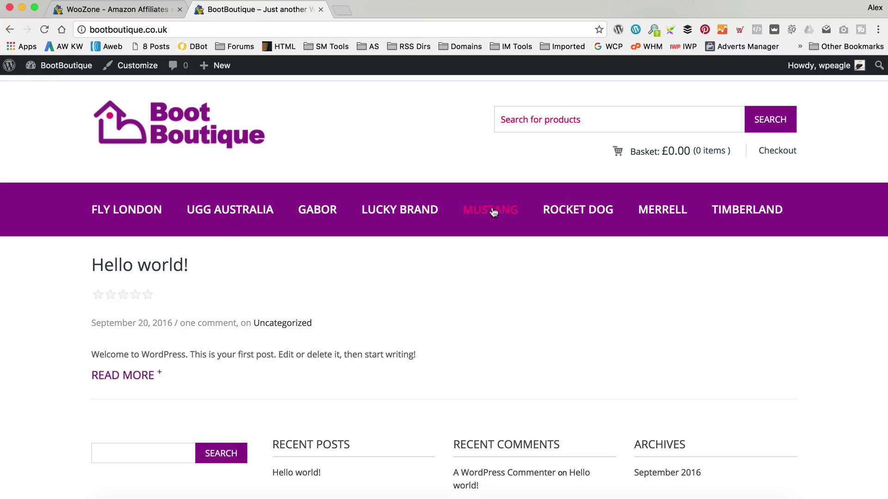
Browse Lucky Brand, open the imageless ankle wedge boots, Suede, and open it in Edit Product.
click(409, 211)
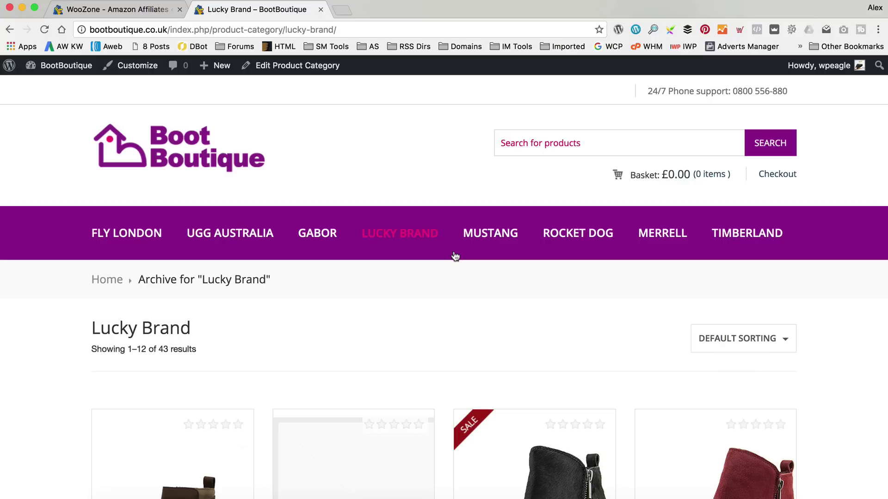
scroll(455, 259, down, 10)
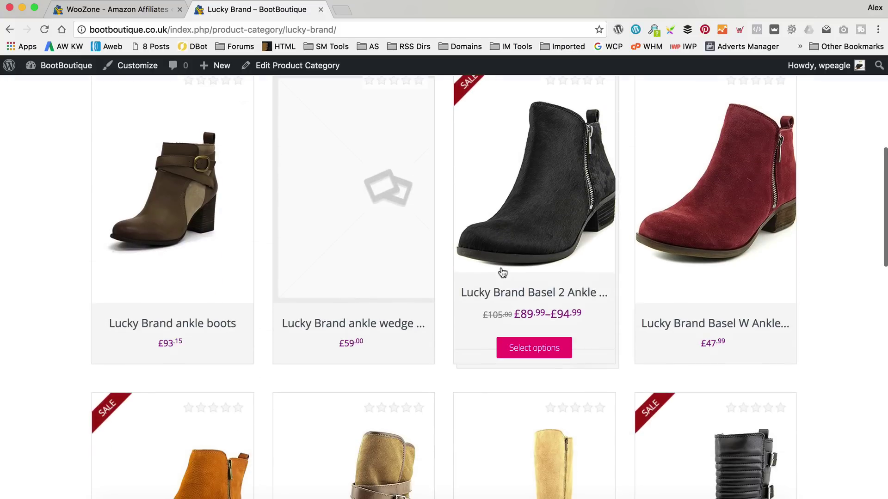
scroll(428, 259, down, 12)
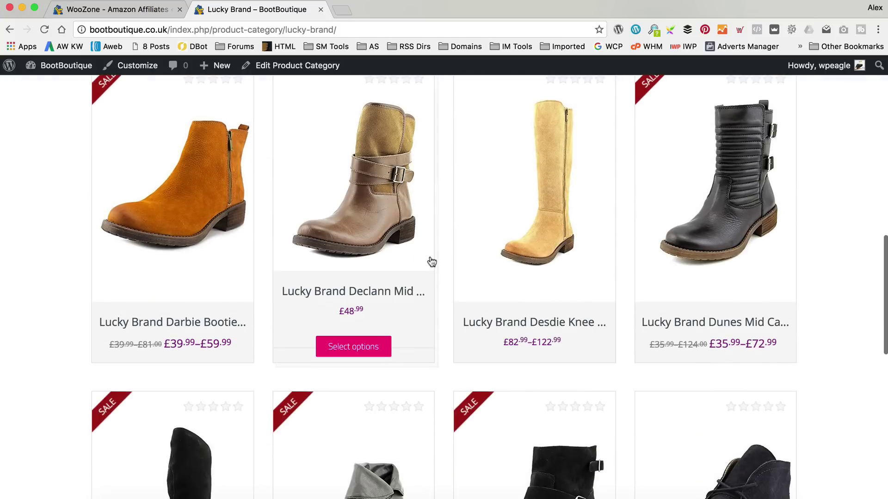
scroll(430, 260, down, 4)
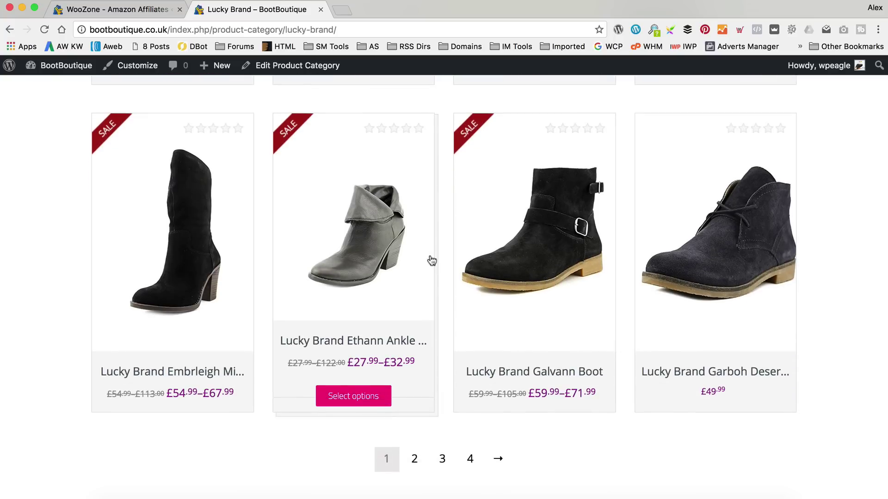
scroll(392, 353, up, 14)
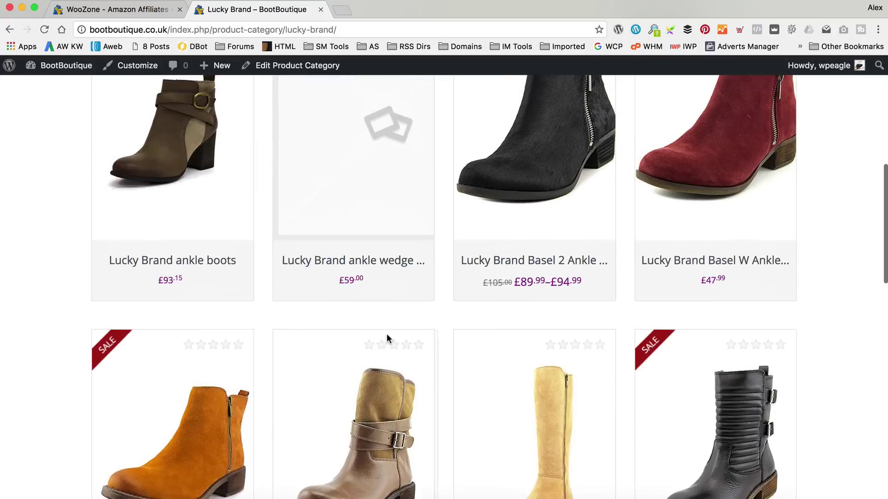
click(356, 237)
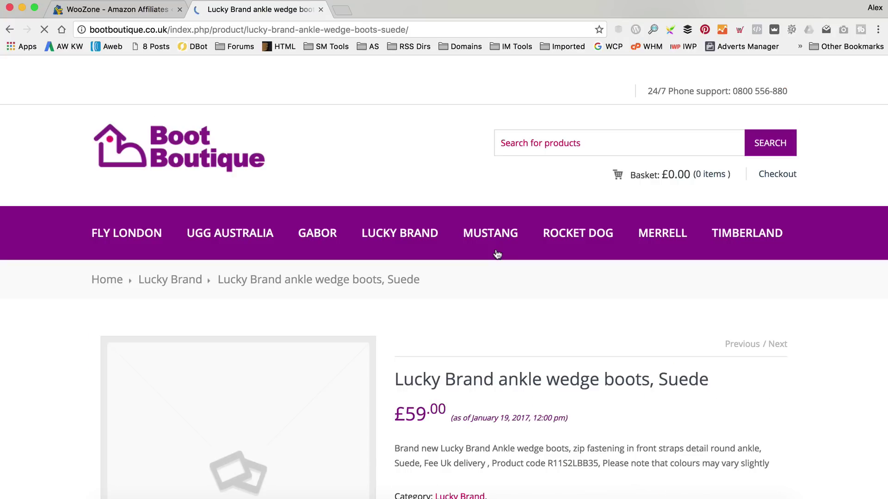
scroll(403, 320, down, 4)
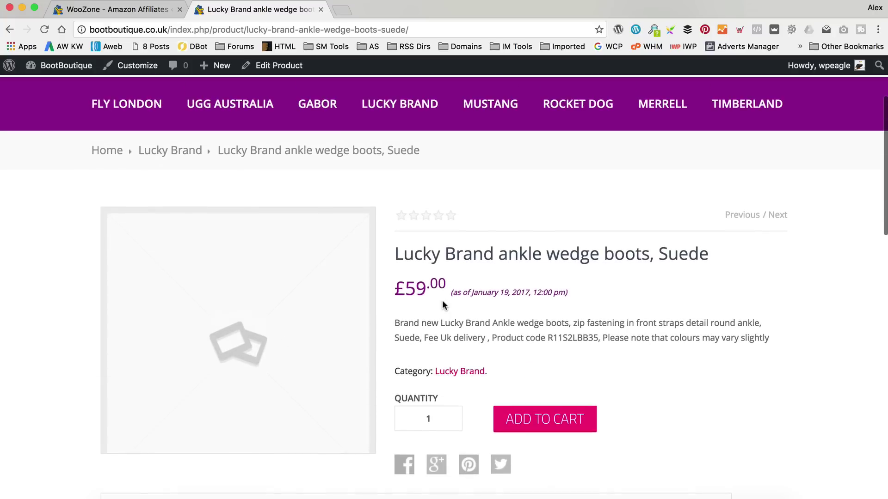
scroll(441, 301, down, 1)
scroll(301, 99, up, 5)
click(276, 69)
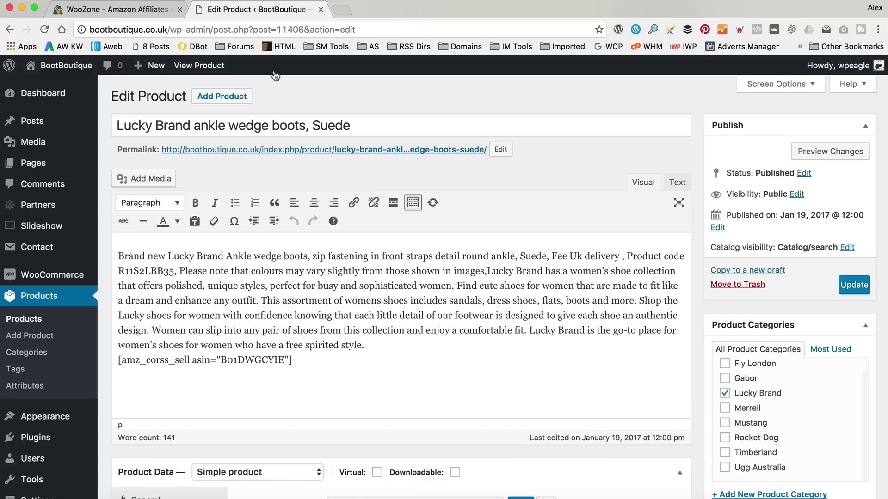
Move the Lucky Brand ankle wedge boots product to the Trash and visit the site.
click(753, 285)
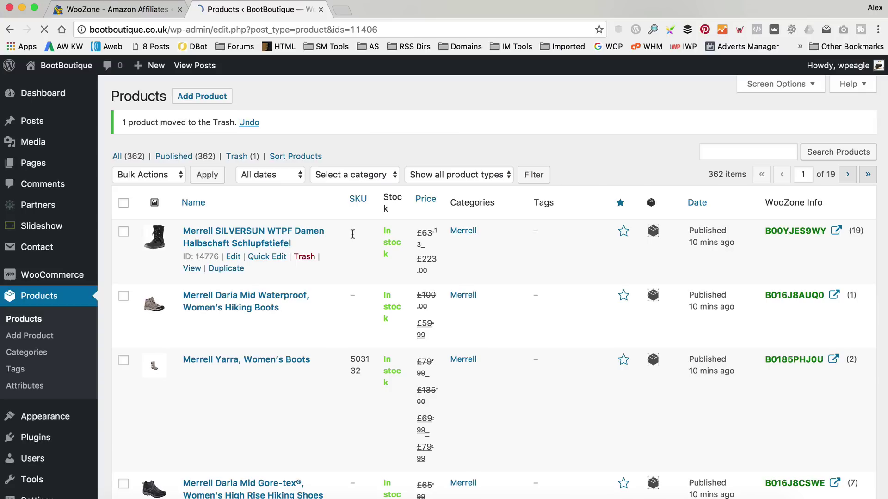
mouse_move(67, 65)
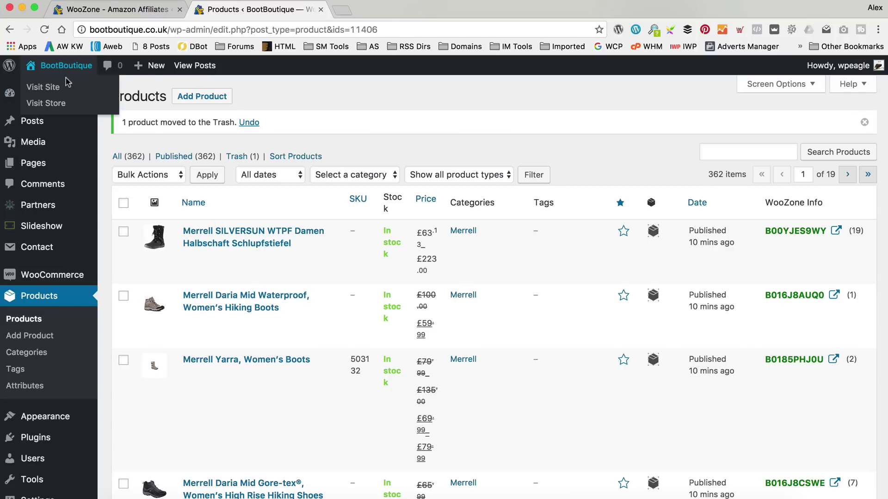
click(68, 88)
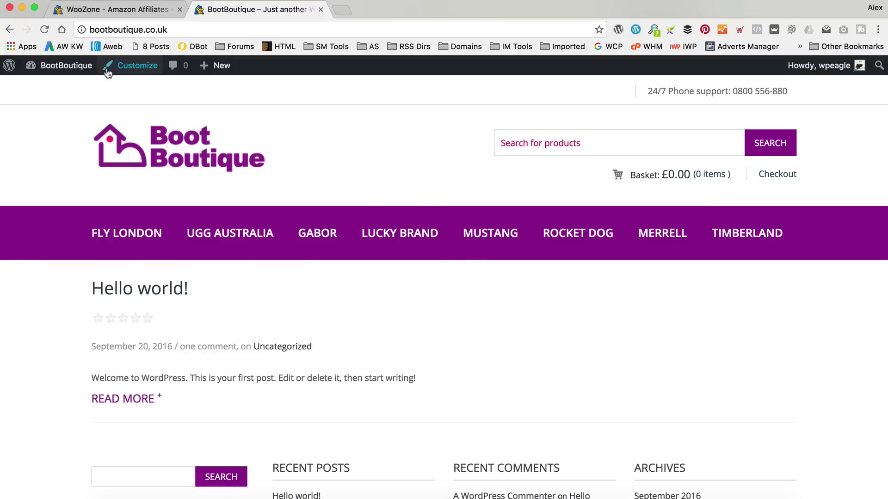
Browse Lucky Brand, view the Basel 2 Ankle Boot, and return to the home page.
click(374, 235)
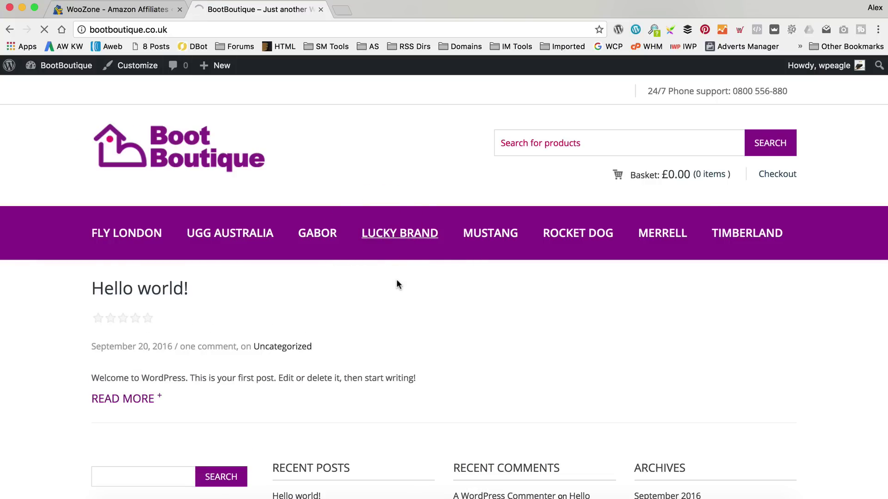
scroll(342, 353, down, 3)
click(368, 361)
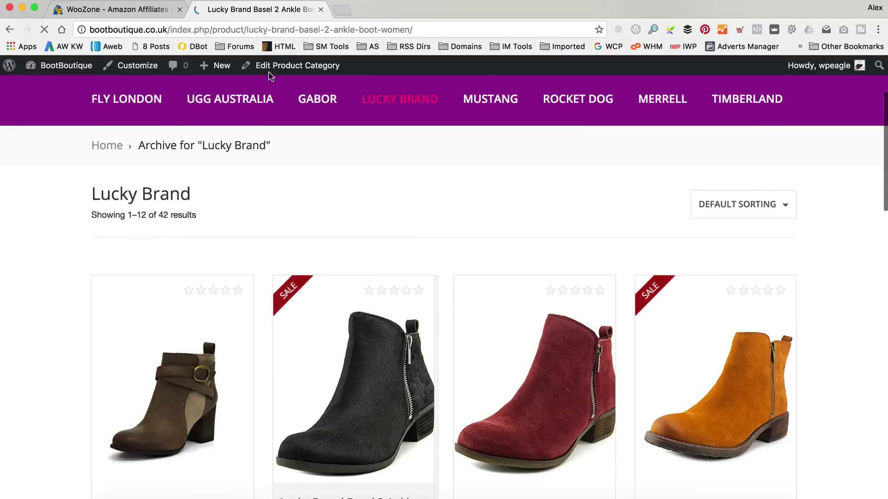
scroll(351, 342, down, 3)
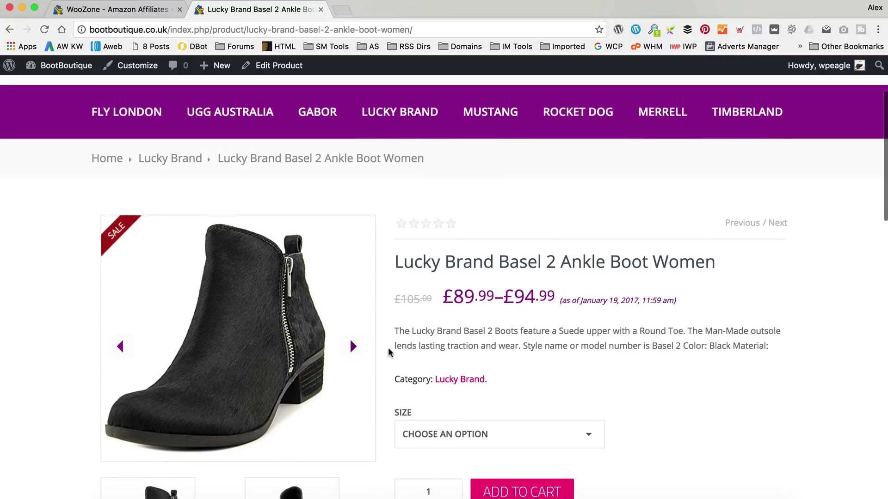
scroll(355, 346, down, 1)
scroll(541, 277, down, 3)
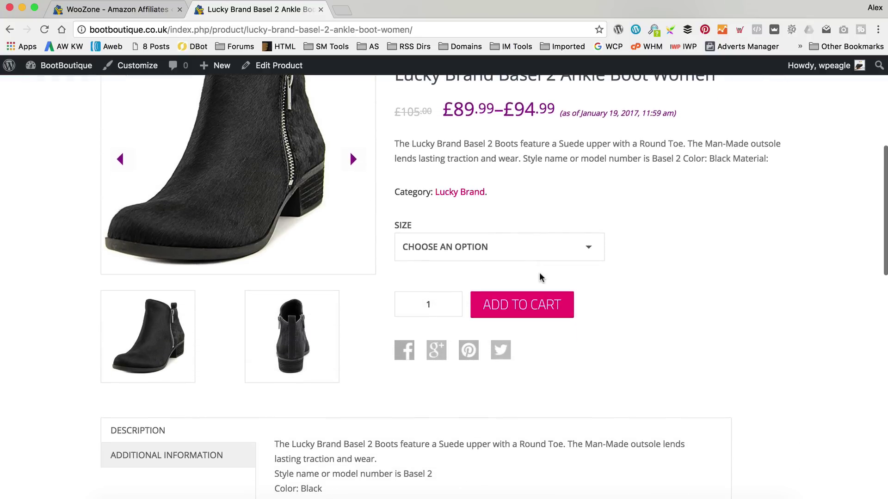
scroll(546, 233, up, 6)
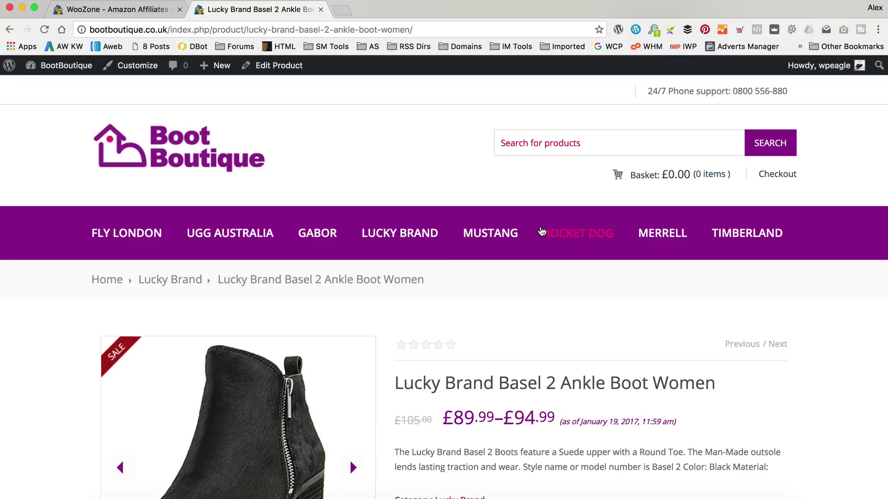
click(231, 159)
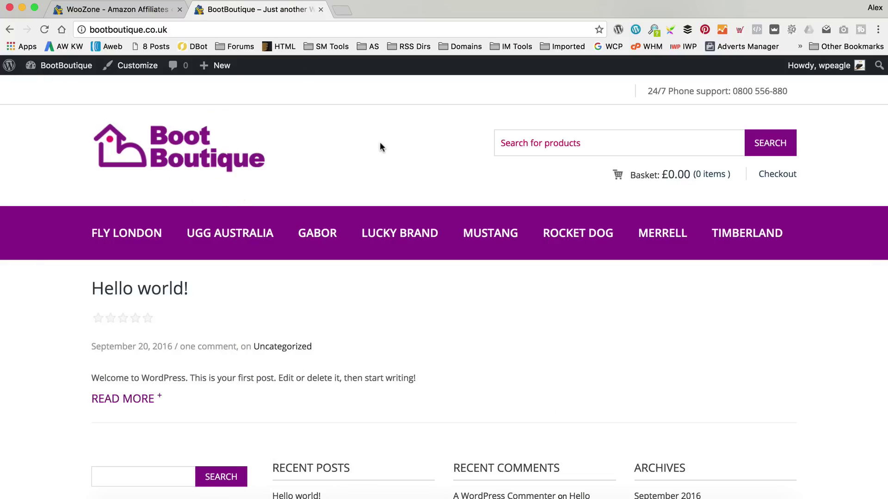
scroll(521, 243, down, 6)
scroll(333, 265, up, 6)
scroll(343, 308, down, 1)
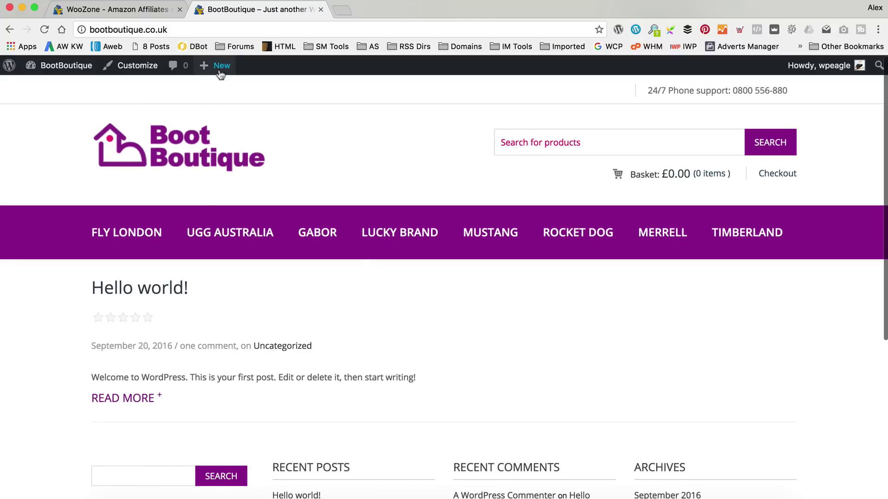
Create a new draft page titled 'Homepage', fixing the typo, and move into its empty body.
mouse_move(221, 70)
click(220, 121)
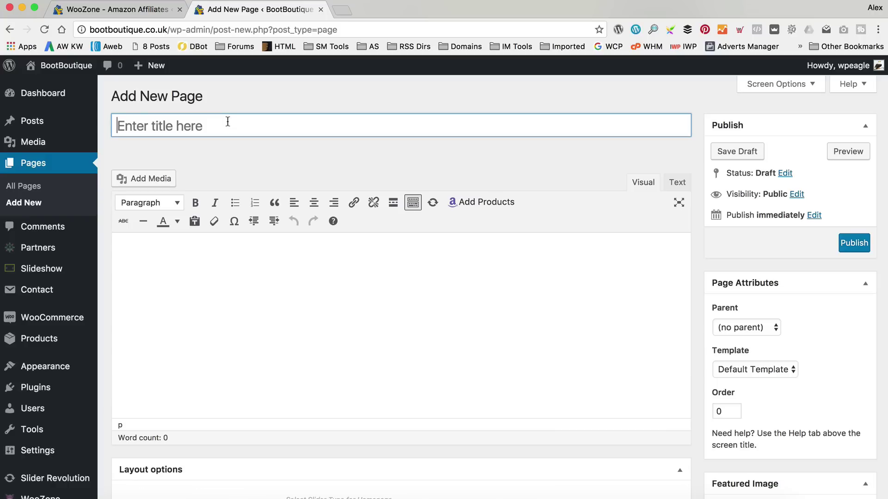
text(Home)
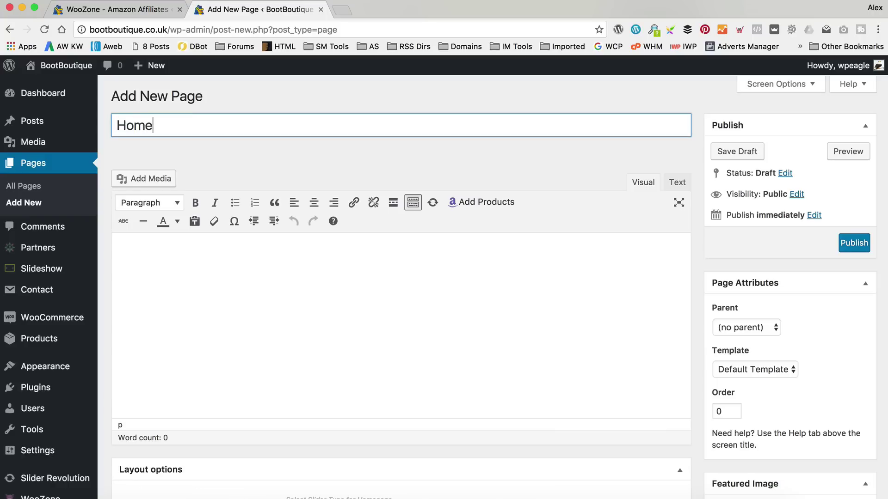
text(pahge)
key(BackSpace)
key(BackSpace)
key(BackSpace)
text(ge)
key(Tab)
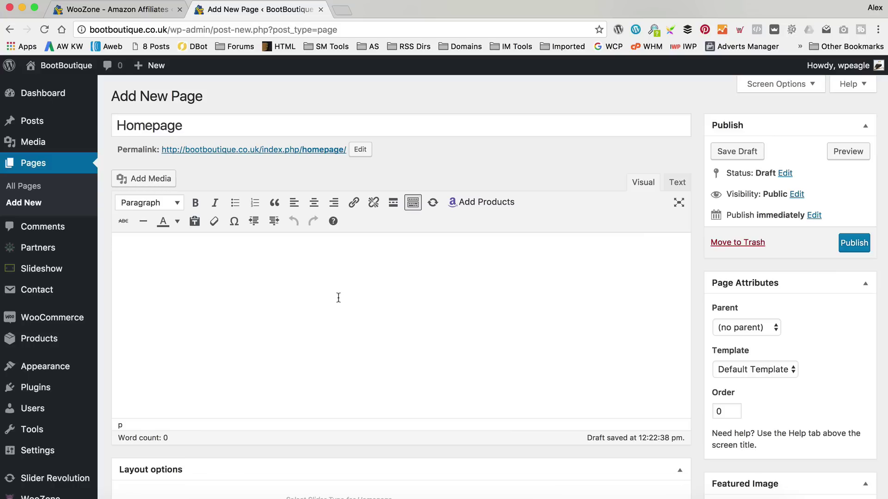
Load docs.aa-team.com/kingdom/documentation/homepage/ in a new browser tab.
click(342, 11)
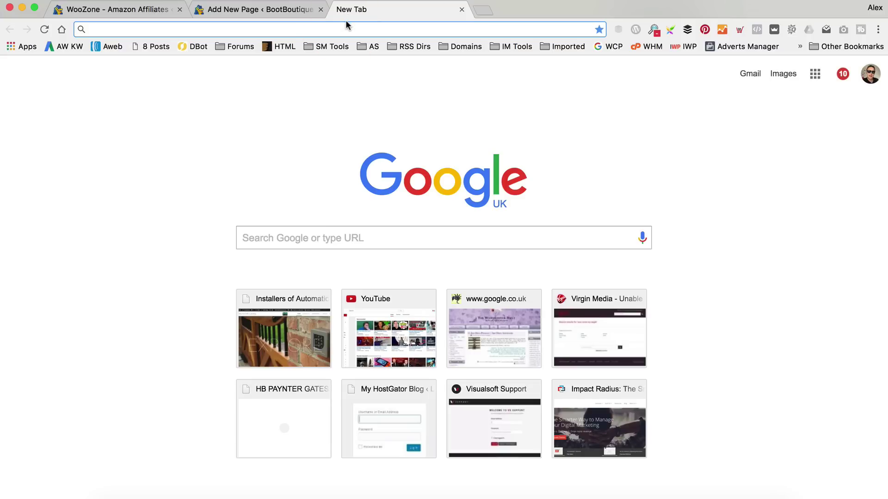
text(http://docs.aa-team.com/kingdom/documentation/homepage/)
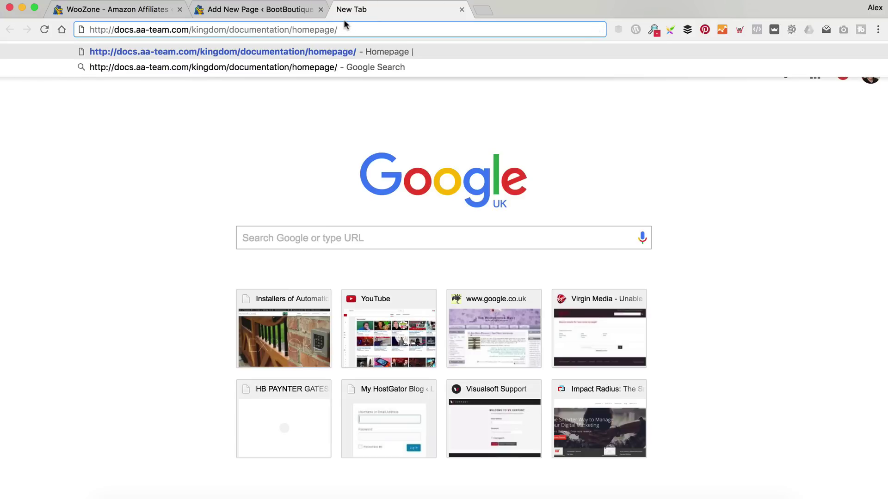
key(Return)
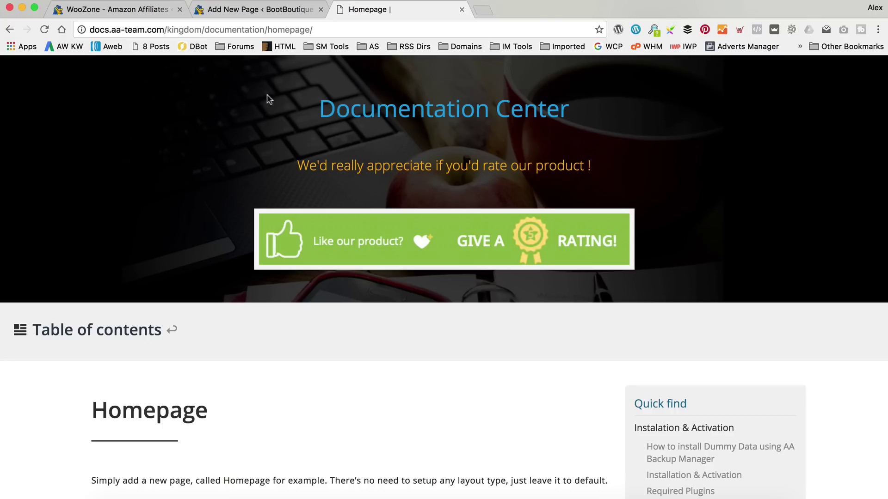
Select and copy the four FEATURED PRODUCTS shortcode lines from the Kingdom Homepage guide.
scroll(331, 165, down, 5)
scroll(263, 248, down, 1)
scroll(236, 262, down, 10)
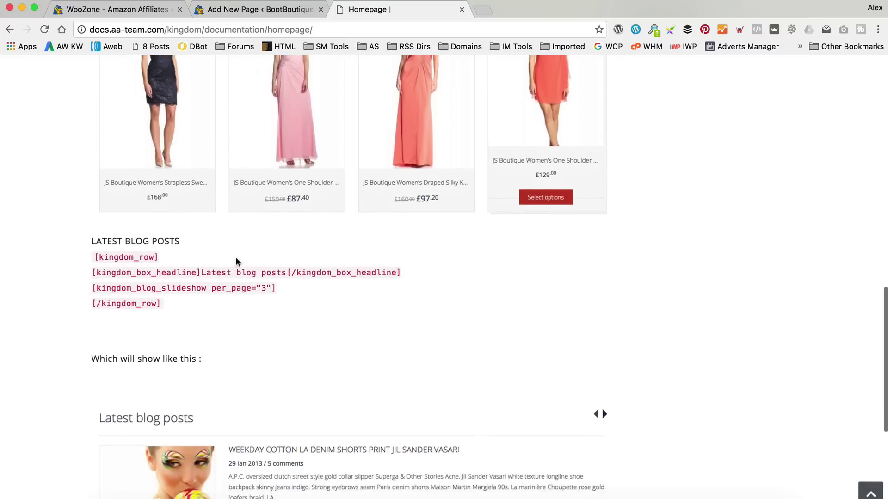
scroll(236, 261, up, 15)
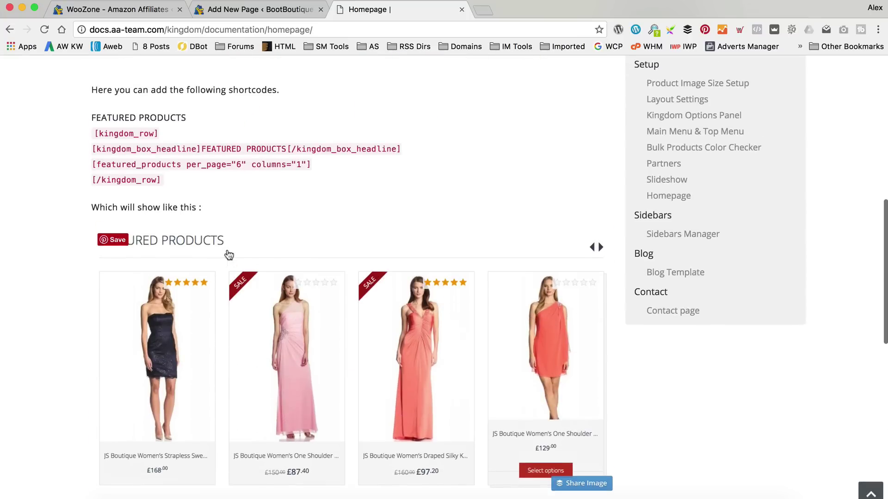
scroll(239, 252, down, 1)
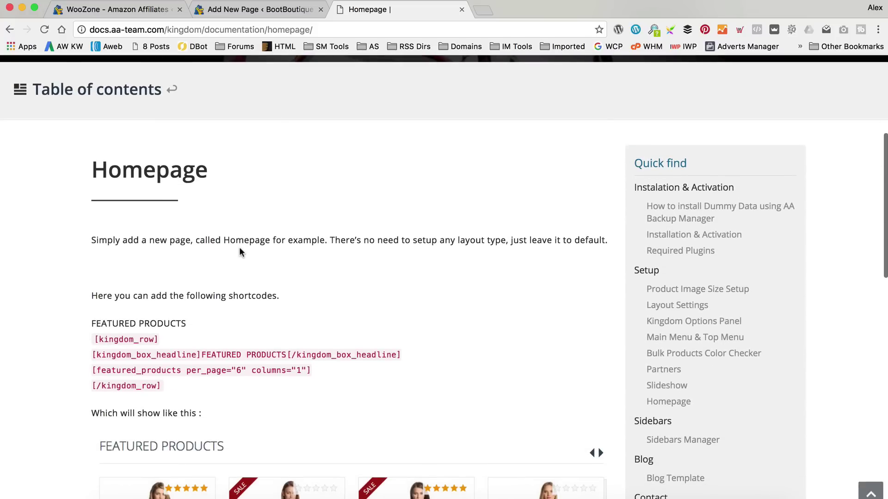
scroll(240, 252, down, 1)
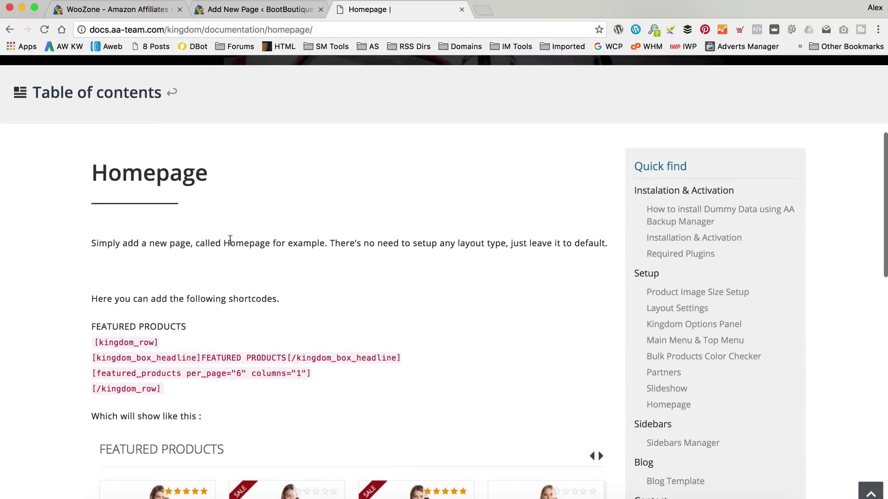
scroll(234, 242, down, 1)
drag(164, 345, 93, 295)
key(ctrl+c)
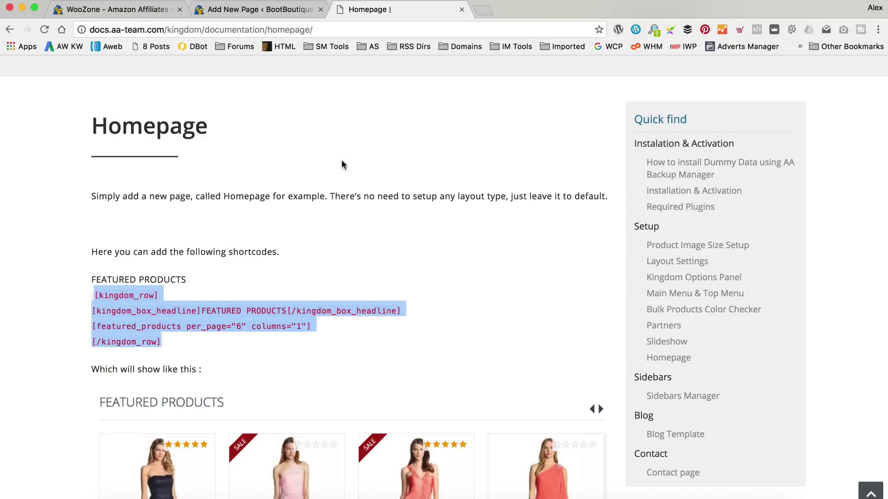
click(240, 11)
Paste the FEATURED PRODUCTS kingdom_row shortcodes into the Homepage body in Text view and publish.
key(ctrl+v)
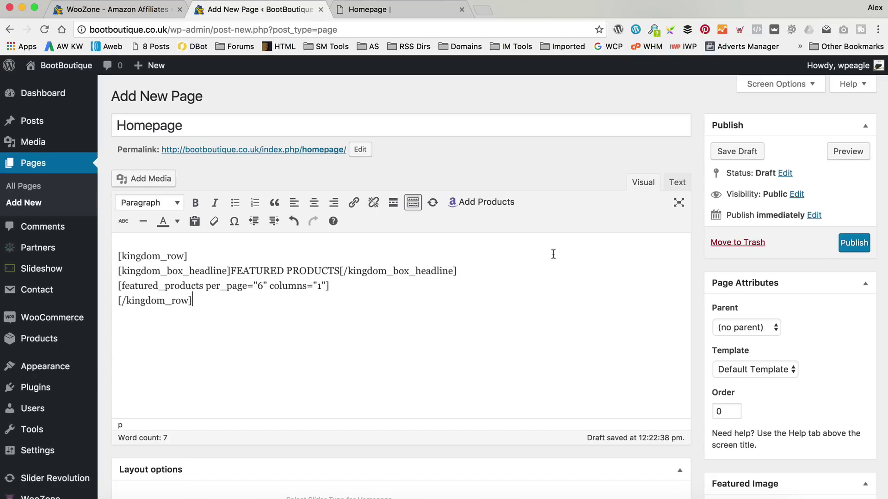
click(678, 182)
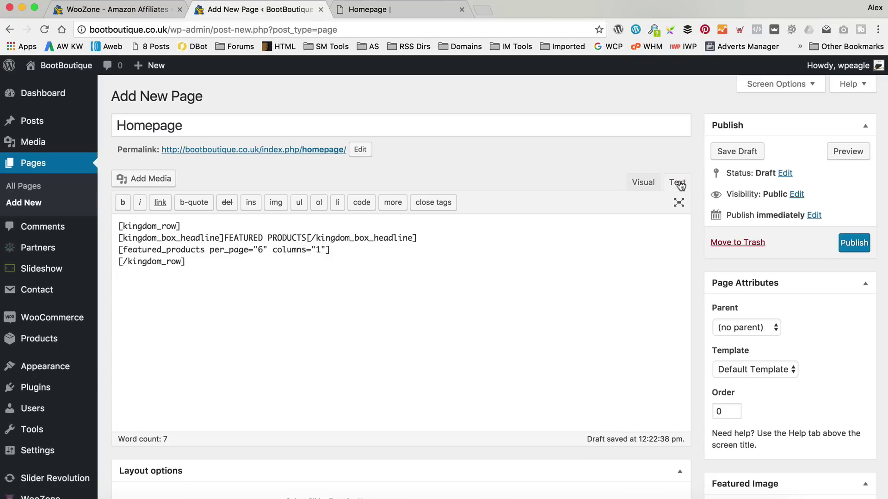
click(626, 183)
click(676, 182)
click(854, 244)
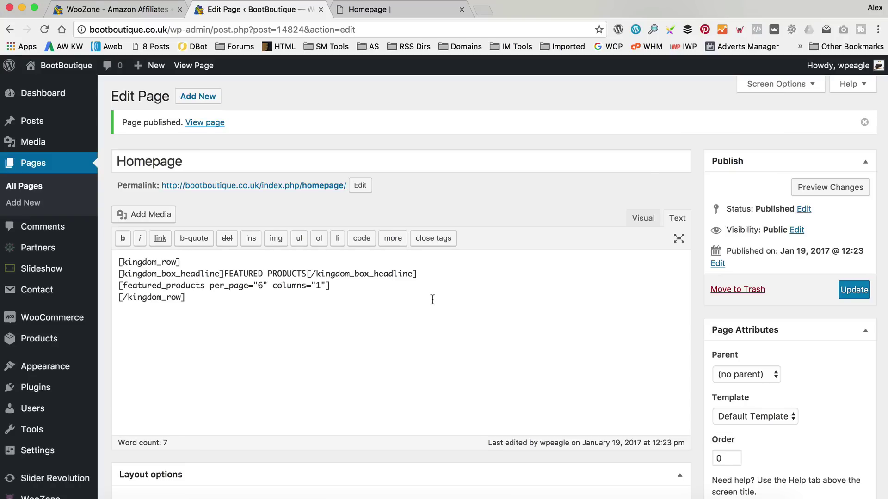
scroll(106, 181, down, 3)
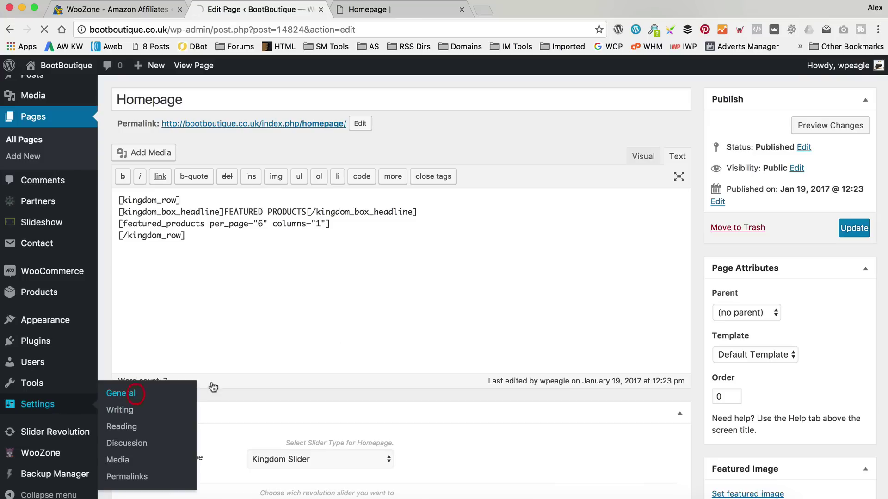
In Reading settings, set the front page to the static page 'Homepage' and save.
click(121, 369)
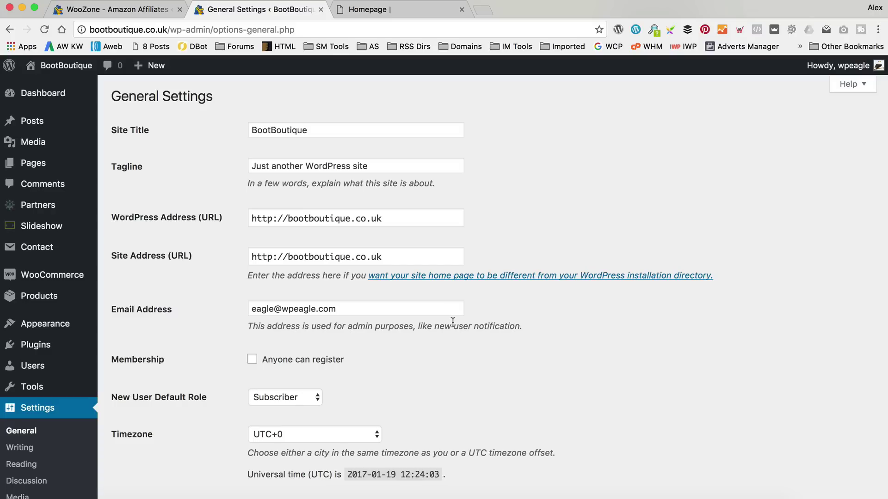
scroll(215, 326, down, 2)
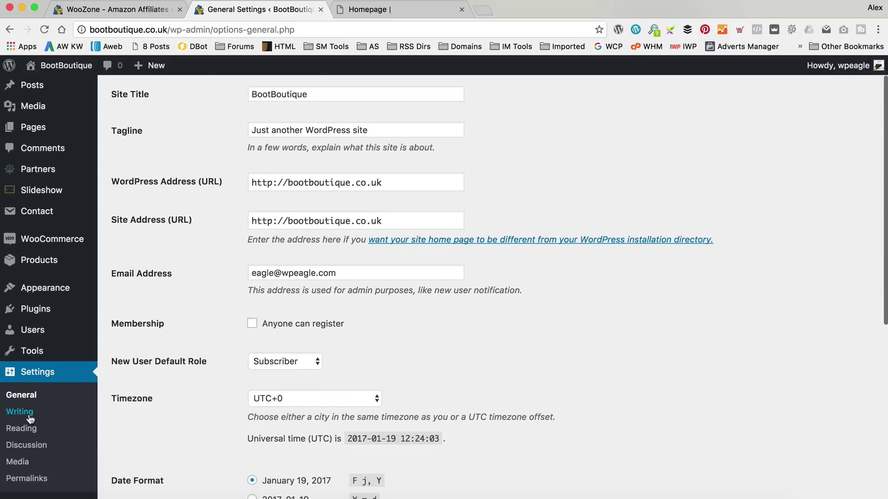
click(30, 436)
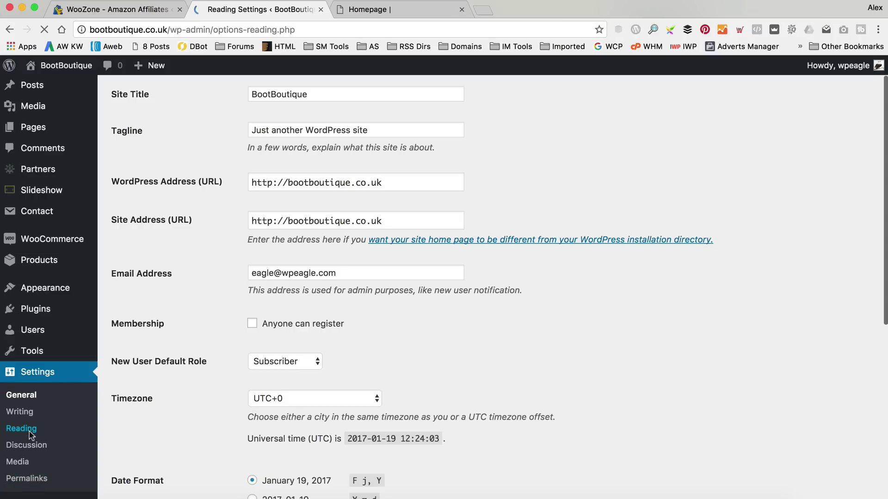
click(252, 154)
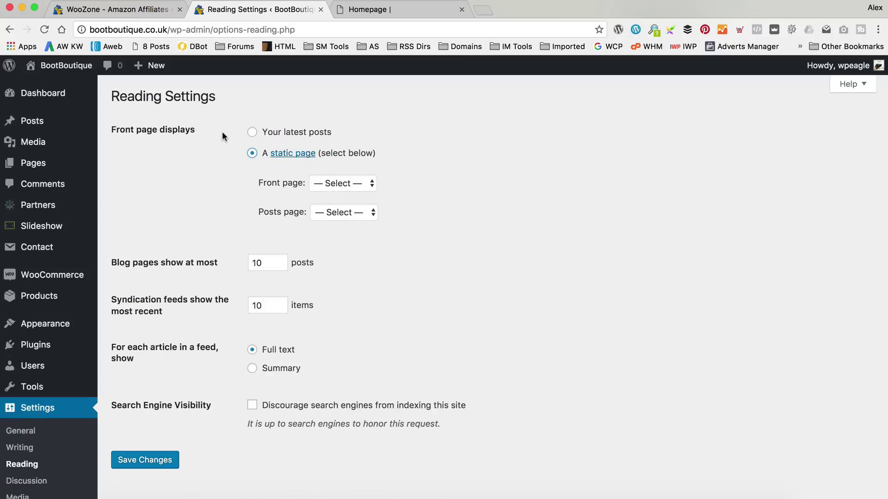
click(251, 154)
click(360, 182)
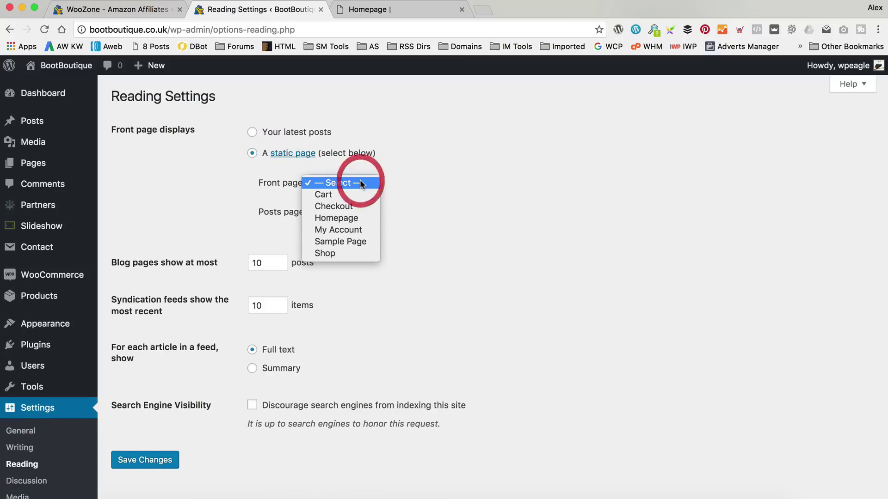
click(365, 216)
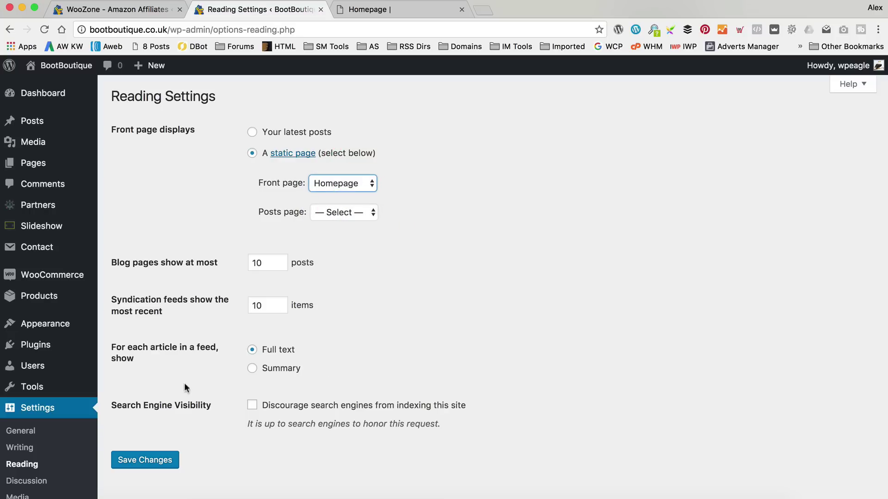
click(144, 462)
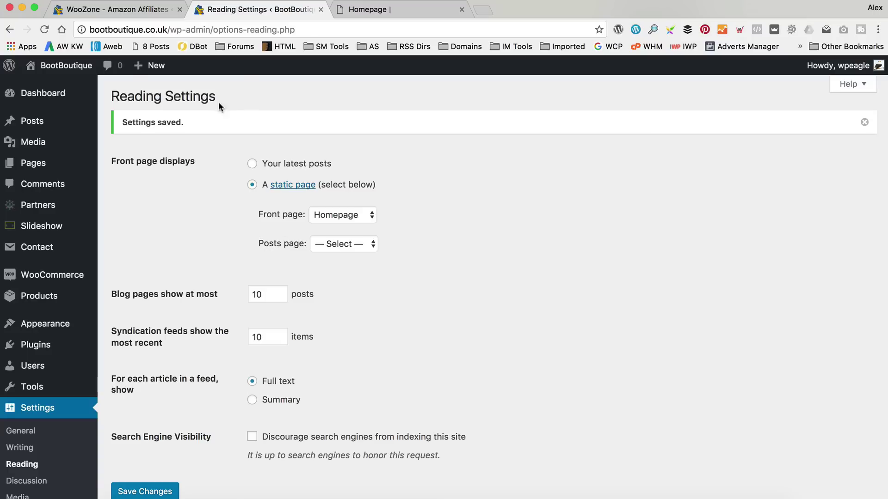
View the live site's front page, then return to the admin Dashboard.
mouse_move(64, 66)
click(72, 88)
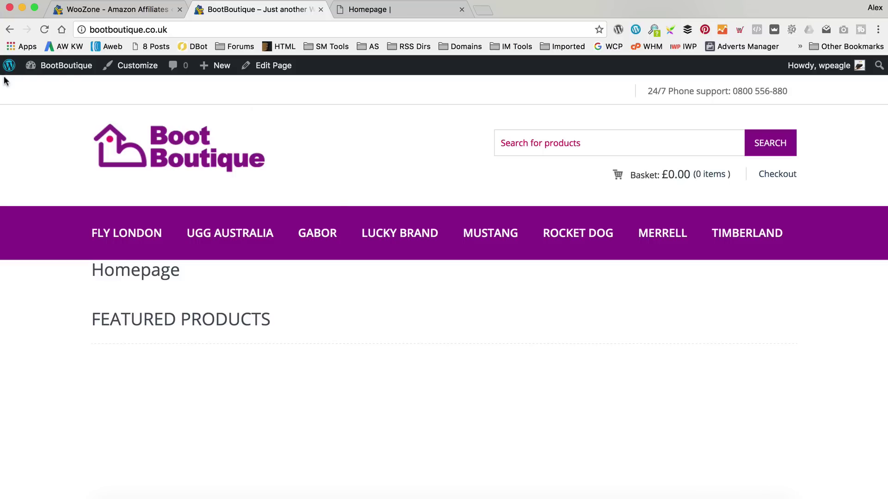
mouse_move(65, 65)
click(60, 88)
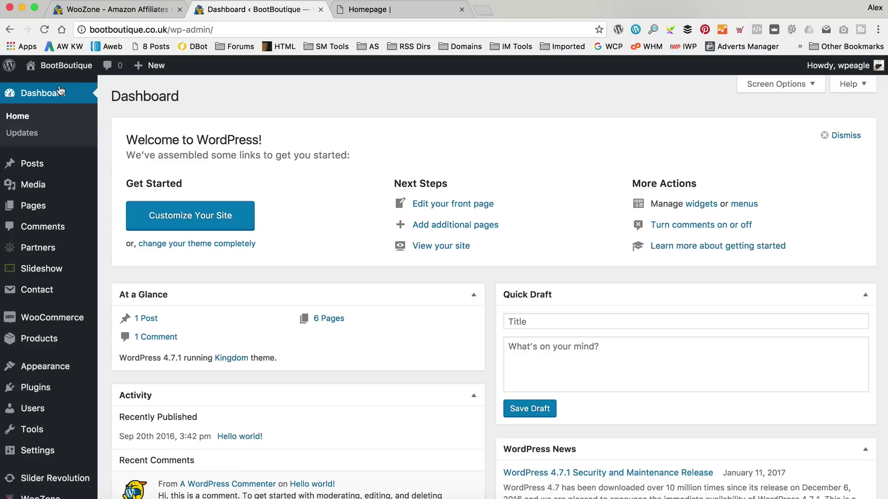
Open All Products and mark the Merrell SILVERSUN boot as featured.
mouse_move(49, 347)
click(110, 346)
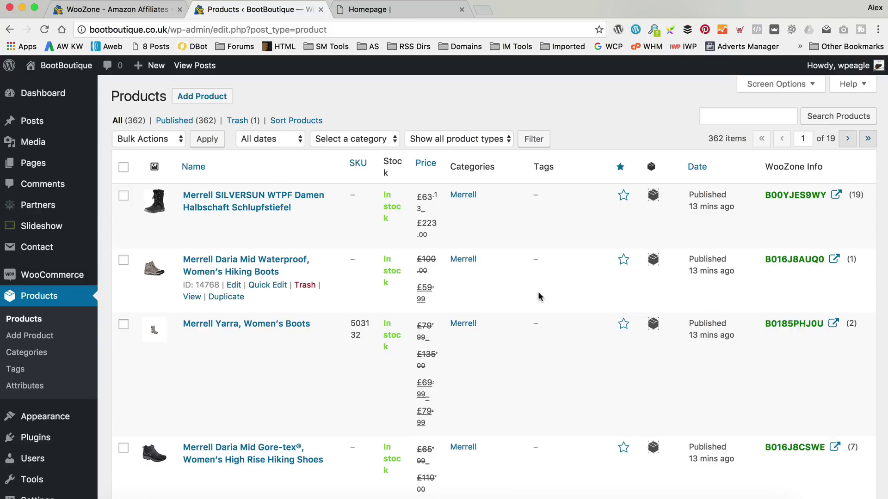
scroll(522, 325, down, 1)
scroll(521, 323, down, 1)
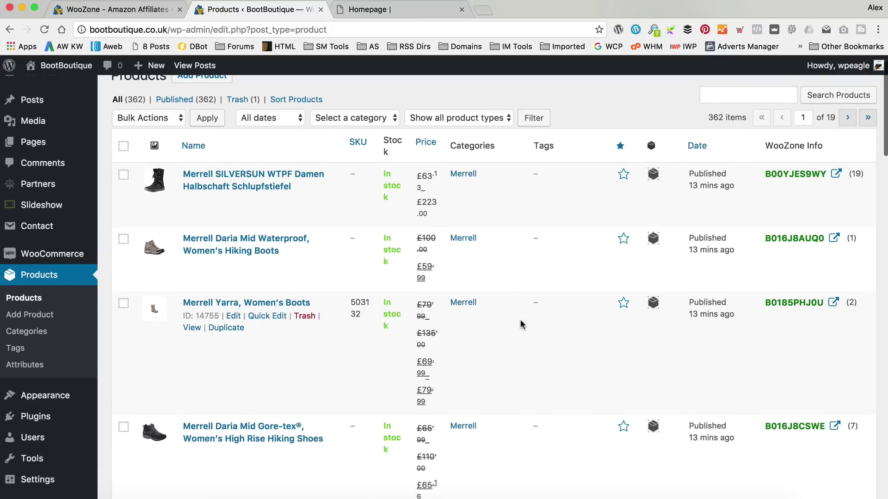
scroll(521, 325, down, 1)
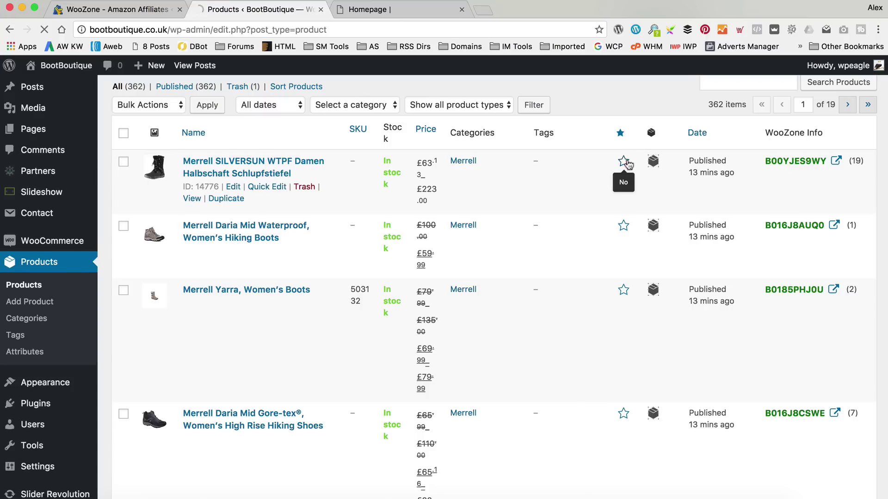
click(623, 160)
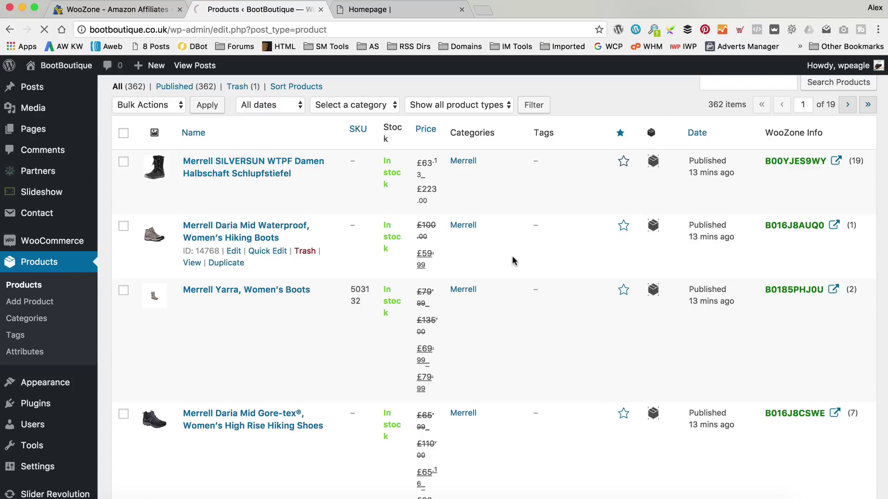
Sort the product list by name and mark Fly London Hock Women's Knee Length Boots featured.
scroll(511, 261, down, 10)
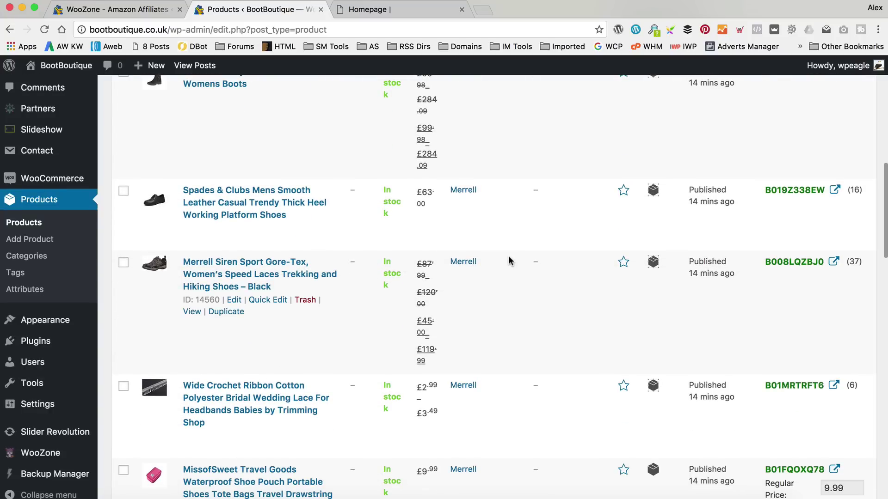
scroll(508, 261, down, 8)
scroll(507, 258, up, 20)
scroll(507, 258, up, 1)
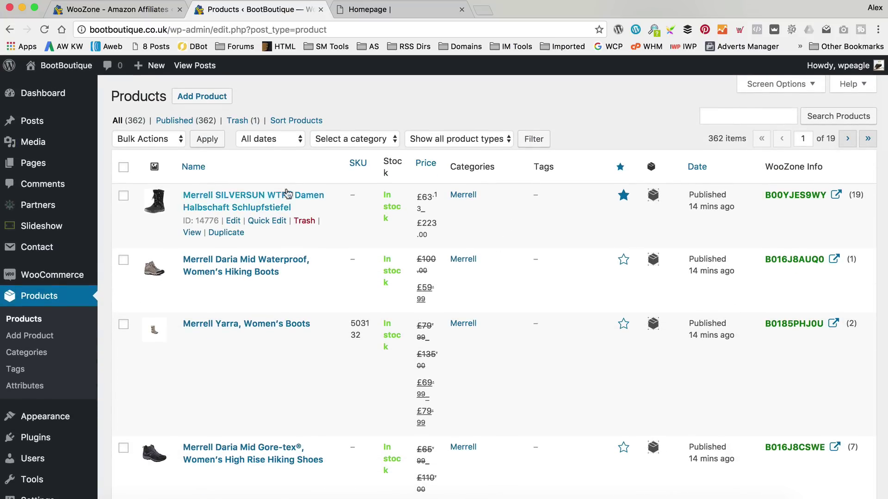
click(194, 167)
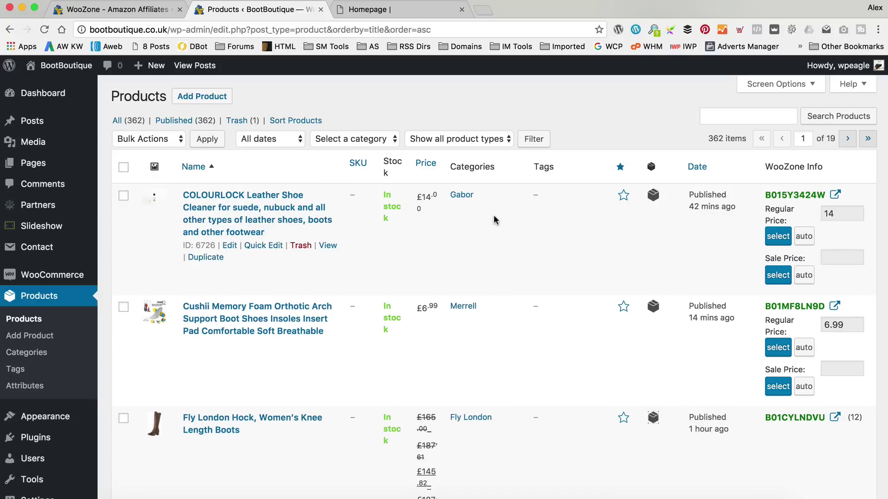
scroll(494, 220, down, 1)
scroll(492, 217, down, 4)
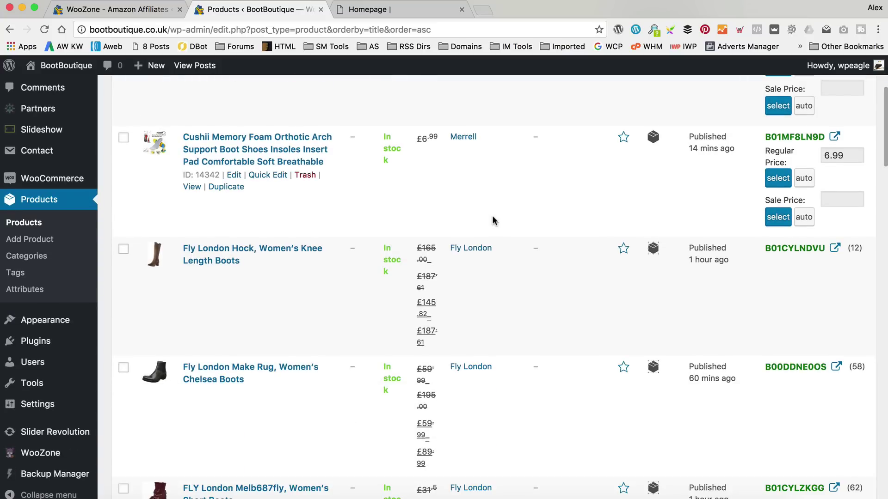
click(625, 252)
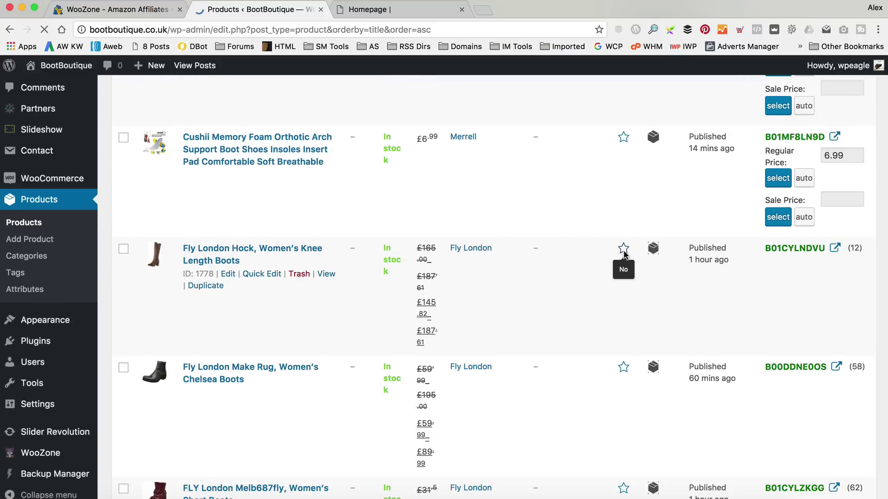
scroll(483, 204, down, 3)
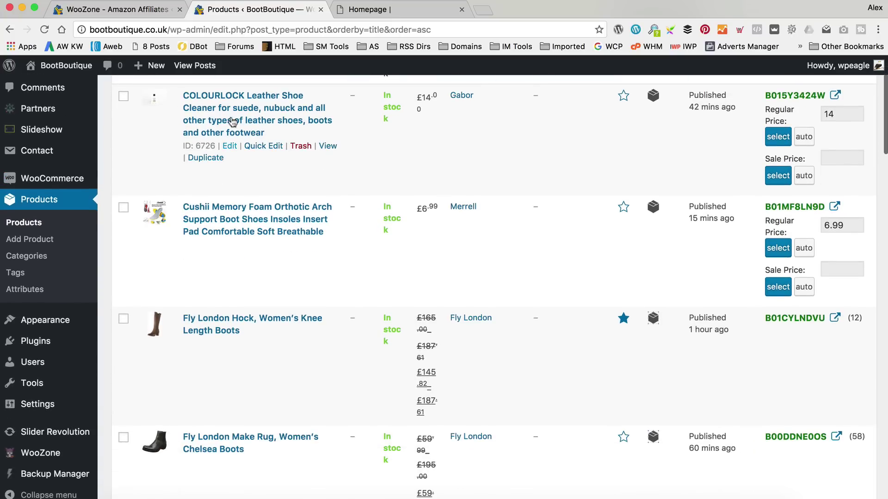
scroll(433, 195, up, 1)
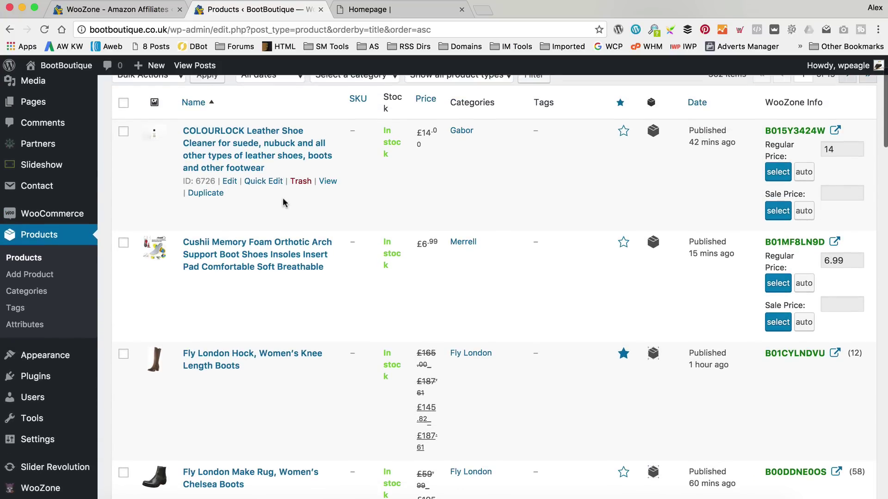
scroll(231, 217, up, 1)
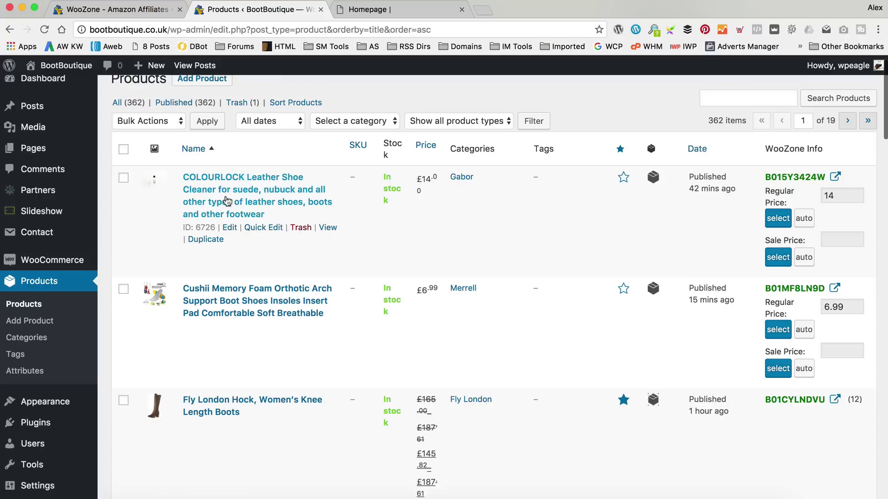
Trash the COLOURLOCK shoe cleaner and Cushii insoles, and feature another Fly London boot.
click(303, 228)
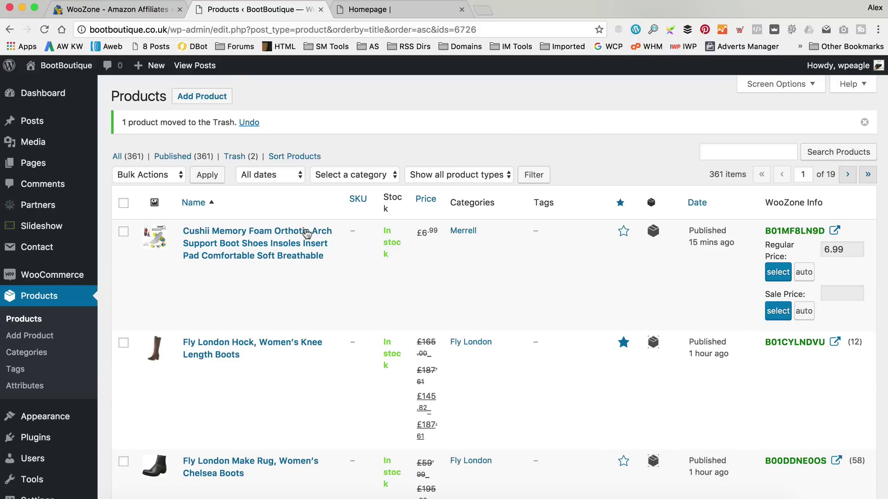
click(311, 273)
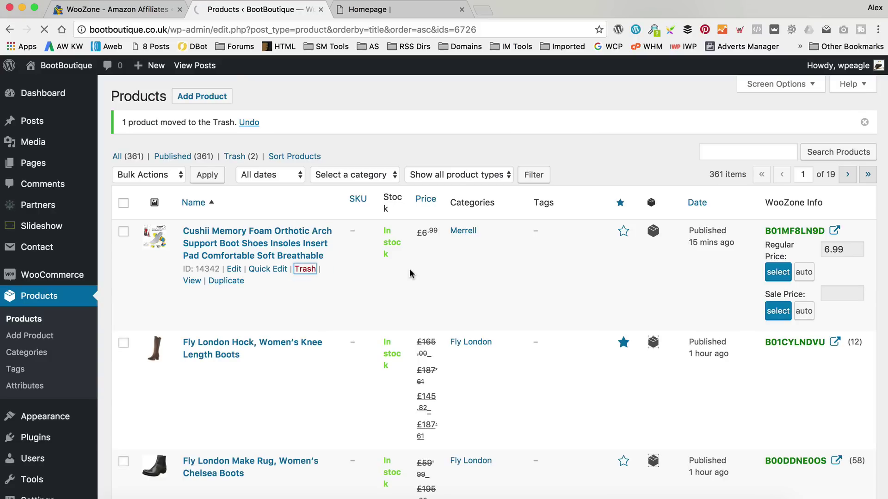
scroll(434, 256, down, 4)
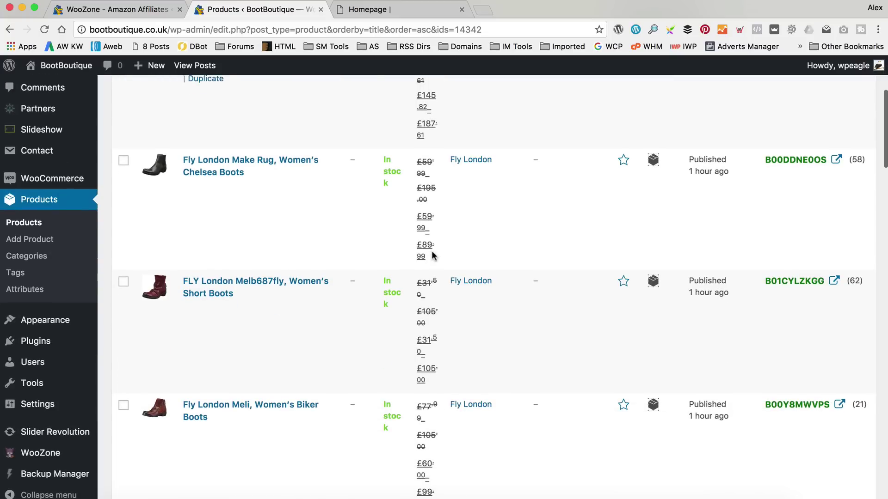
scroll(433, 255, down, 10)
scroll(432, 254, down, 10)
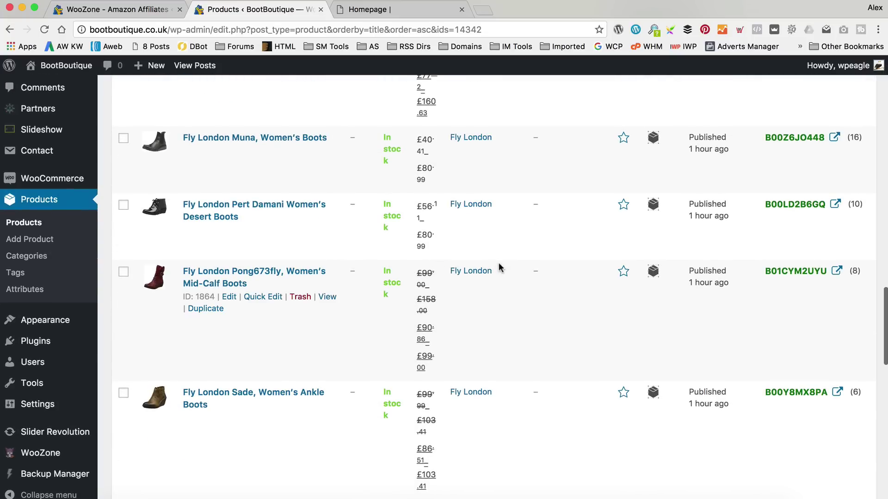
click(623, 274)
On the last products page, feature the UGG ABREE II and black Schwarz UGG boots.
scroll(511, 281, down, 15)
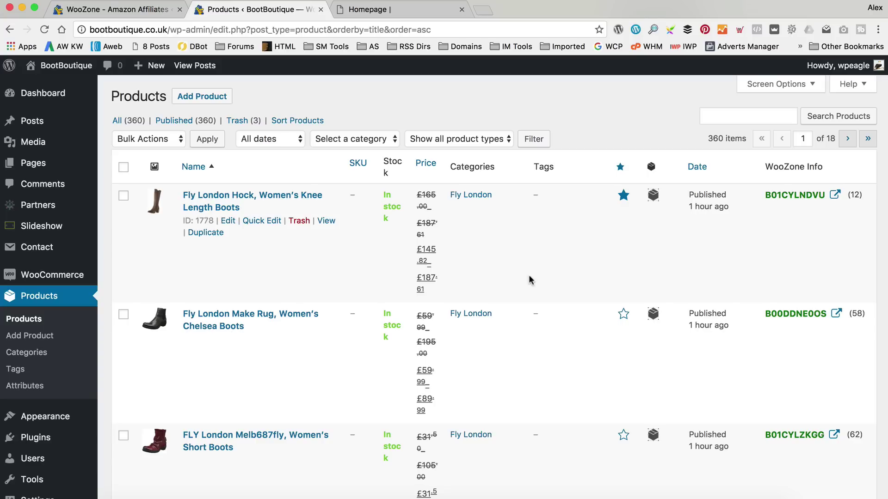
click(850, 140)
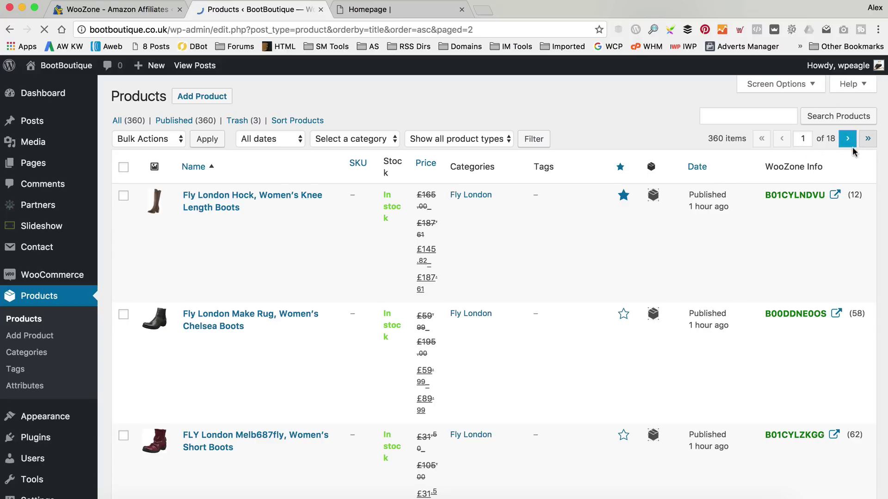
scroll(817, 163, down, 10)
scroll(816, 167, down, 20)
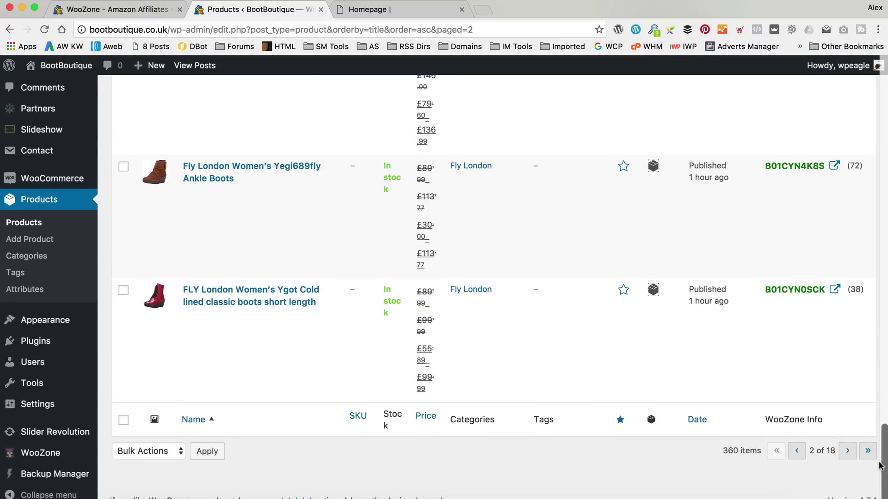
click(868, 452)
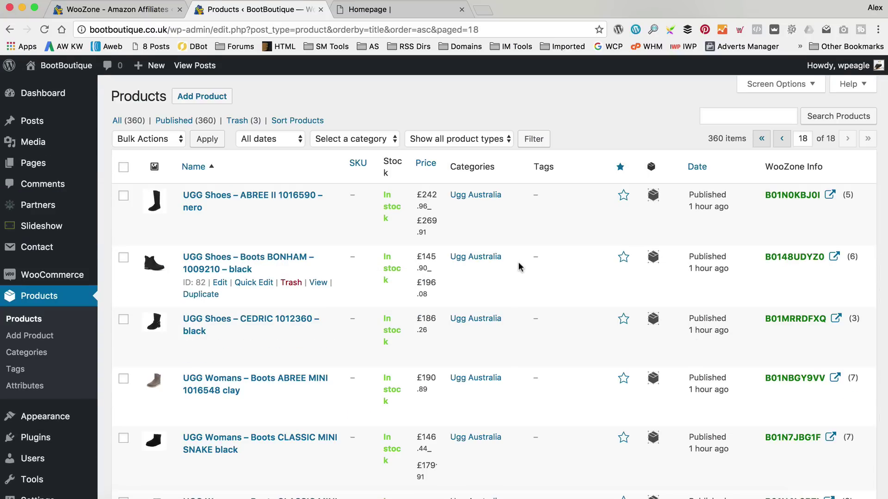
click(624, 194)
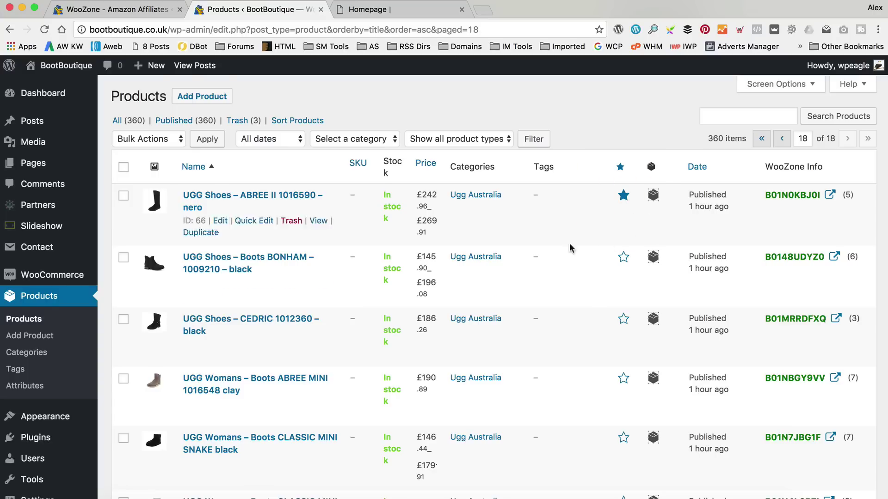
scroll(536, 254, down, 6)
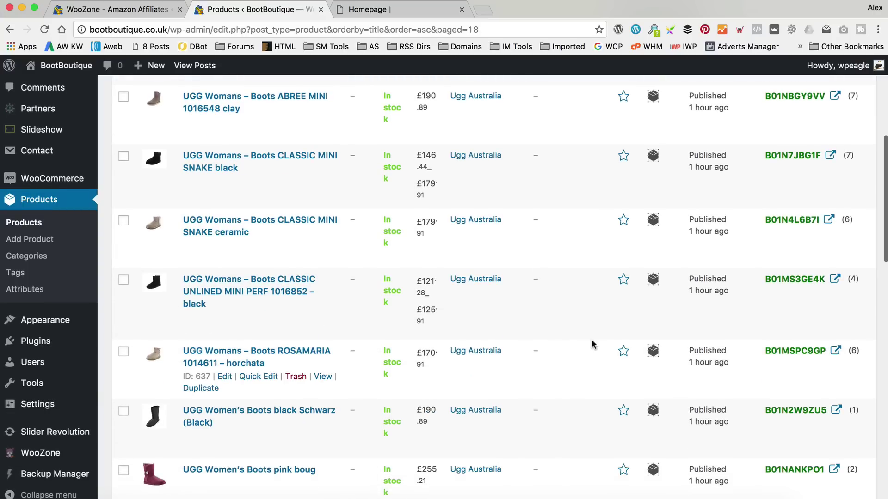
scroll(592, 345, down, 2)
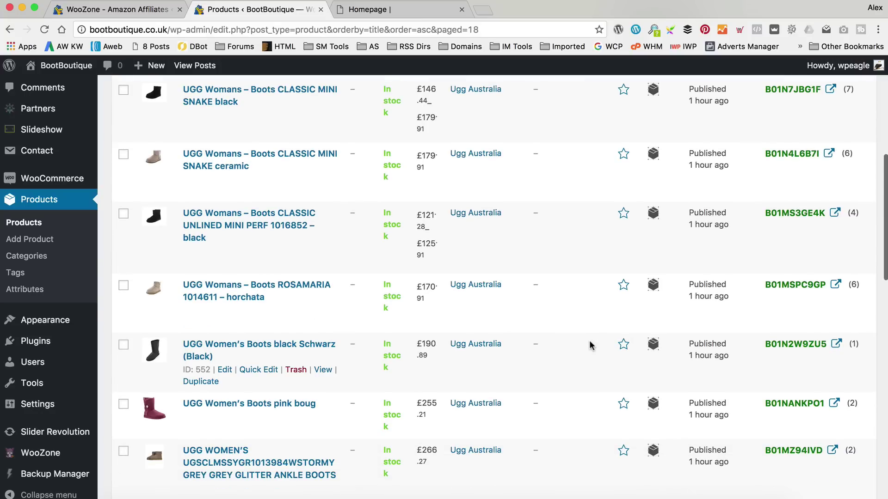
click(623, 345)
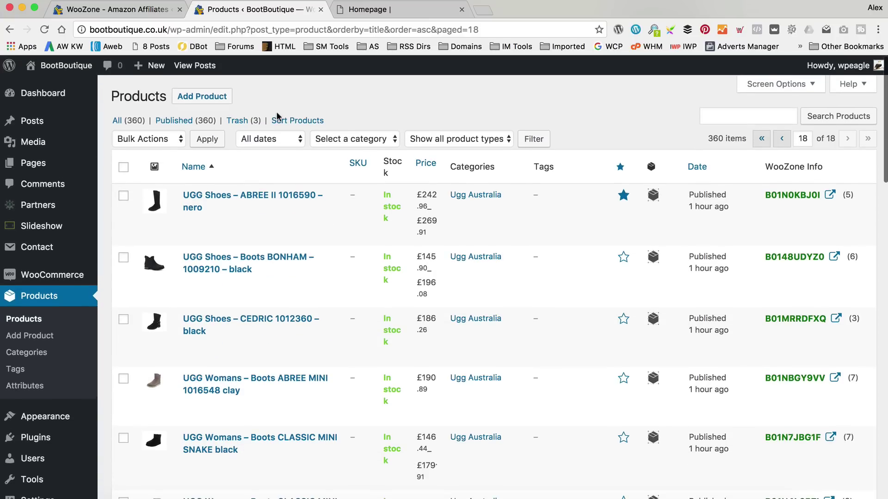
click(398, 9)
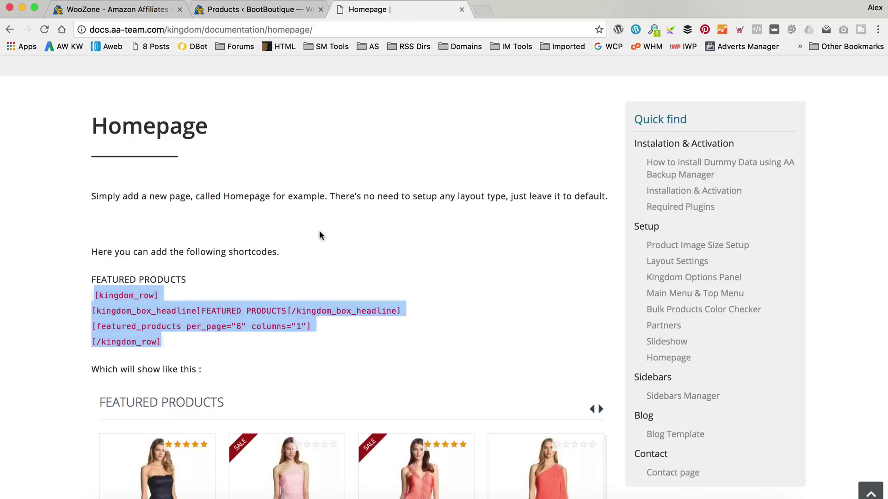
Advance the live BootBoutique Featured Products carousel twice, then open Homepage for editing.
click(284, 10)
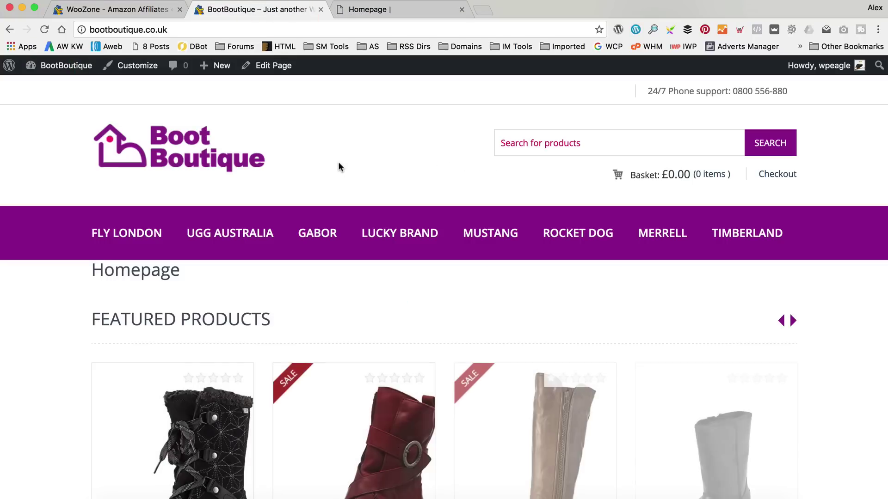
scroll(340, 160, down, 3)
scroll(342, 165, down, 1)
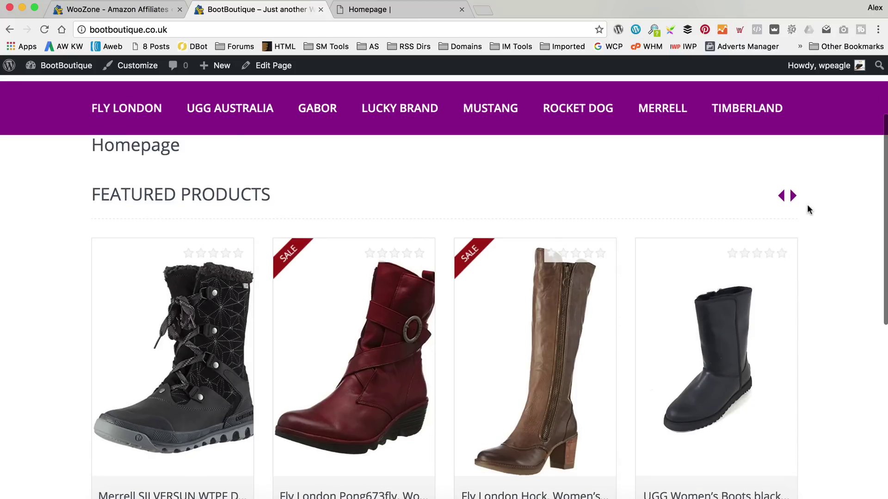
click(791, 196)
click(793, 196)
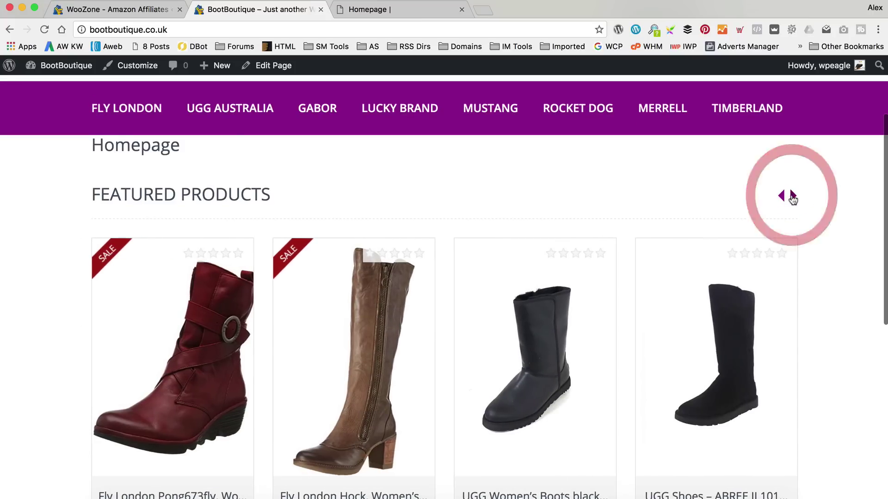
scroll(503, 200, up, 1)
scroll(503, 199, down, 8)
scroll(503, 200, up, 7)
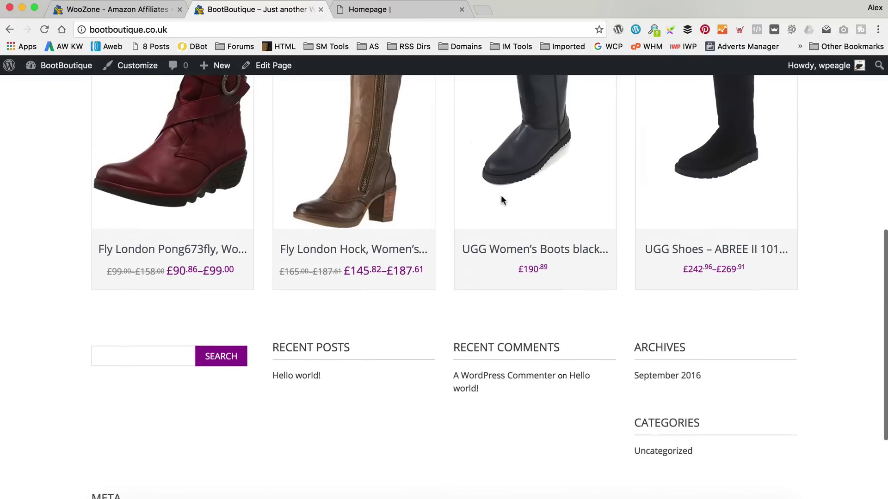
scroll(503, 200, up, 3)
scroll(502, 201, down, 1)
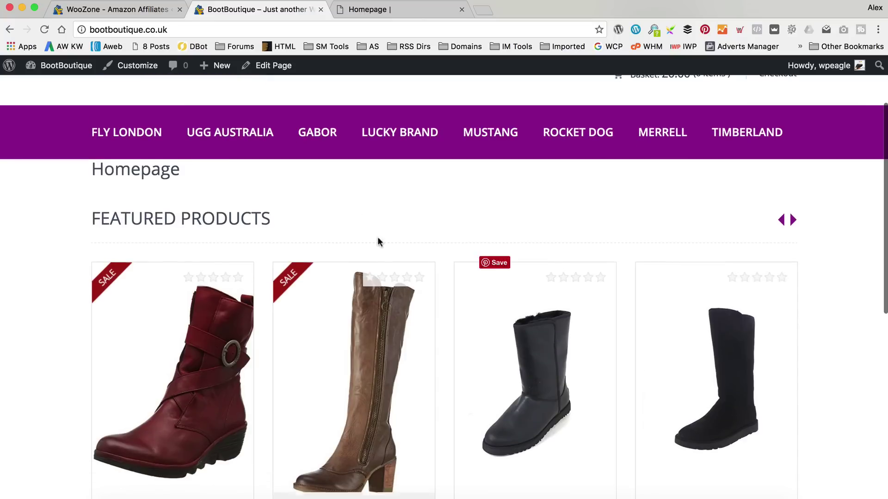
click(277, 67)
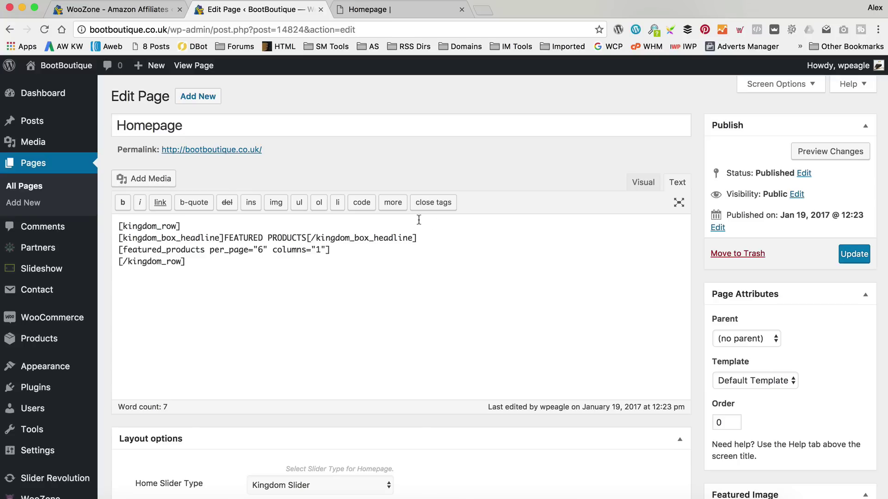
Scroll through the Homepage body to review its FEATURED PRODUCTS featured_products shortcode lines.
scroll(317, 252, down, 1)
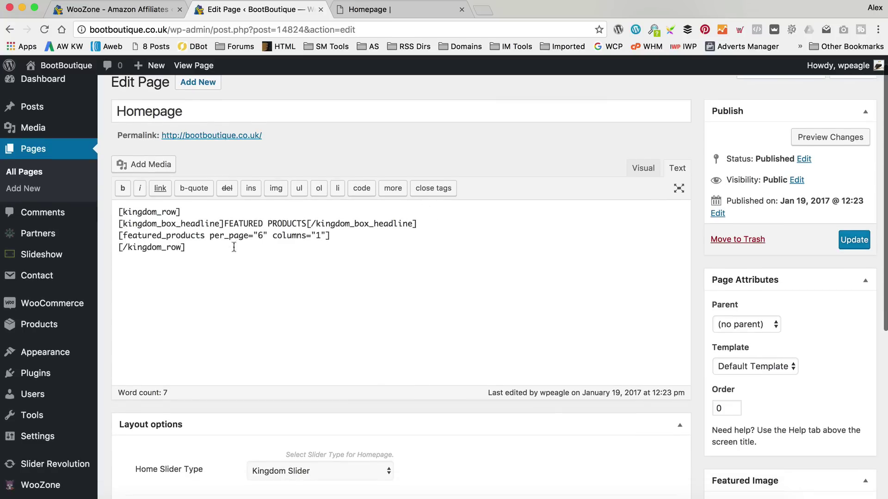
scroll(277, 236, up, 1)
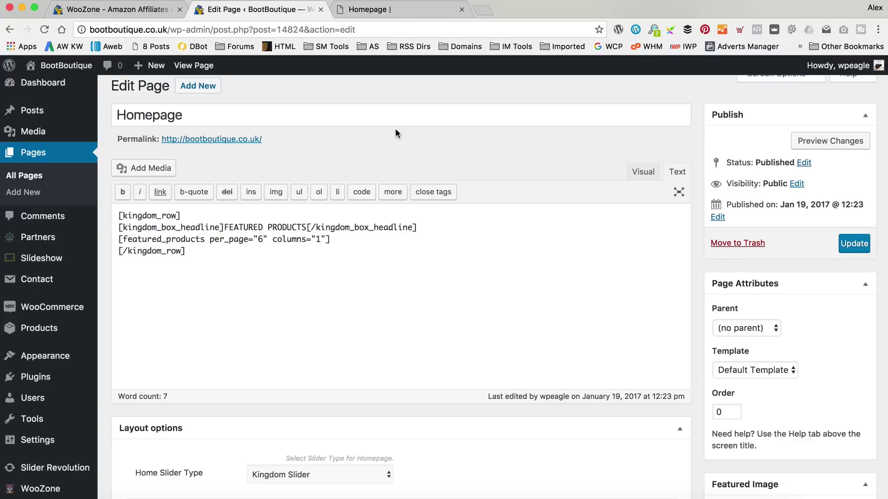
scroll(396, 134, down, 1)
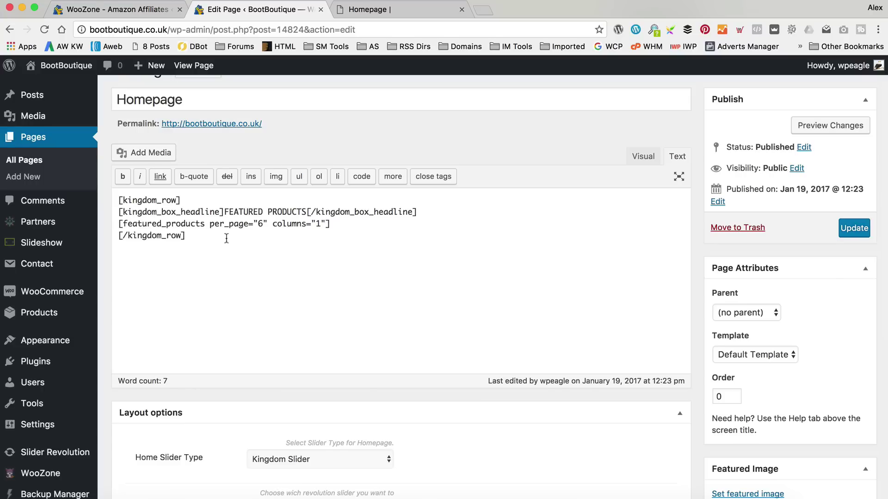
Read through the Kingdom Homepage documentation's shortcode guide, then open a new browser tab.
click(406, 10)
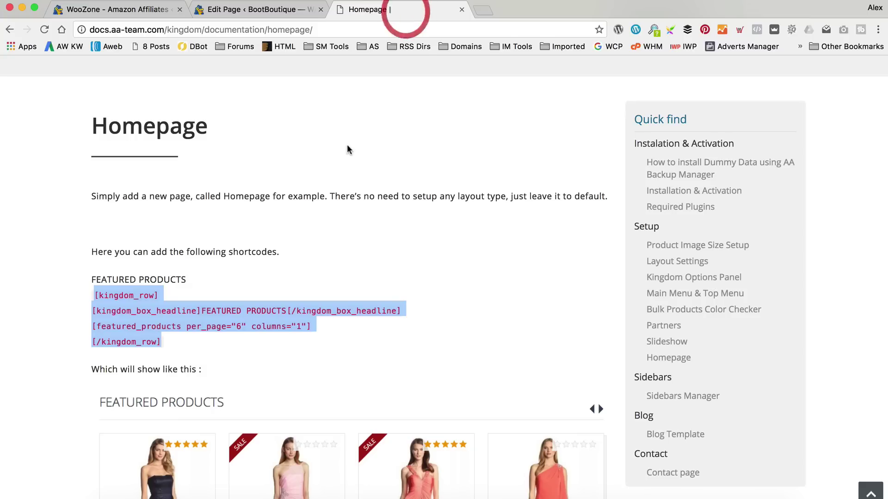
scroll(346, 147, down, 10)
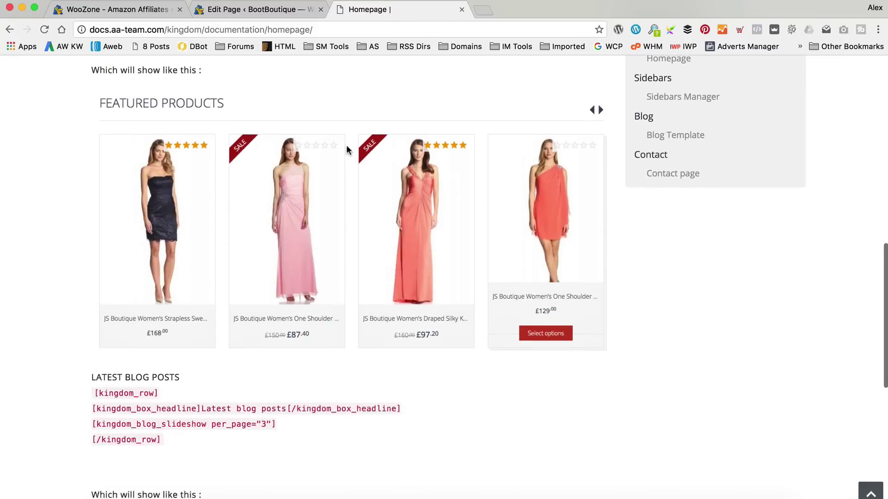
scroll(347, 152, down, 3)
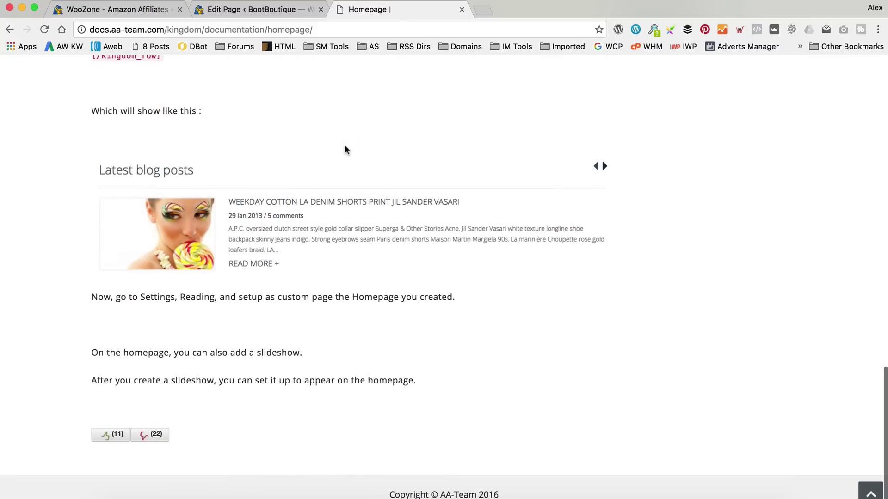
scroll(347, 150, up, 15)
scroll(347, 149, down, 4)
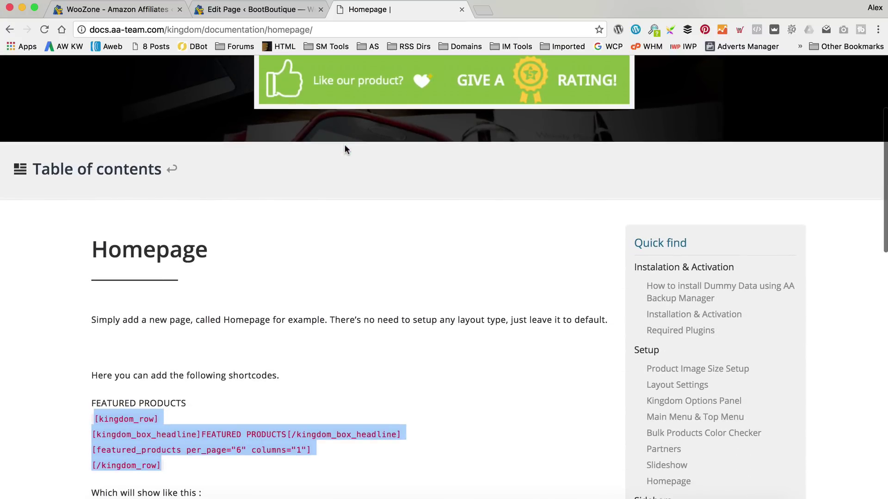
scroll(345, 149, down, 4)
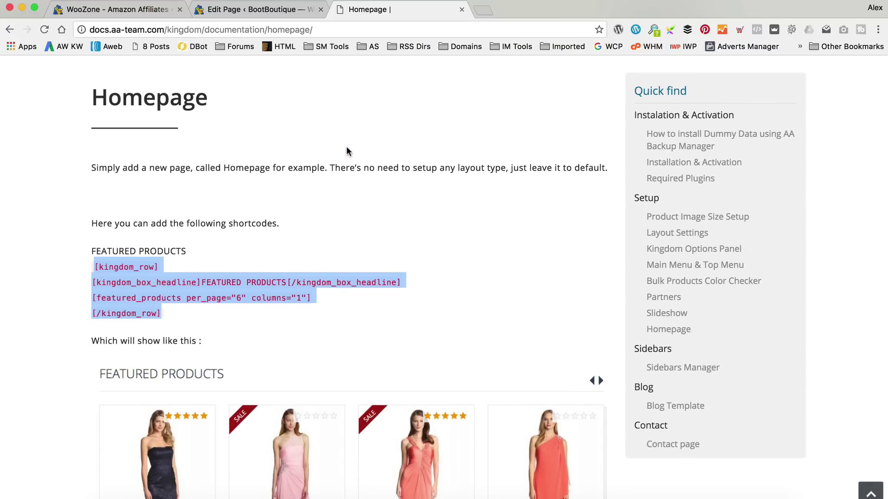
scroll(347, 149, down, 2)
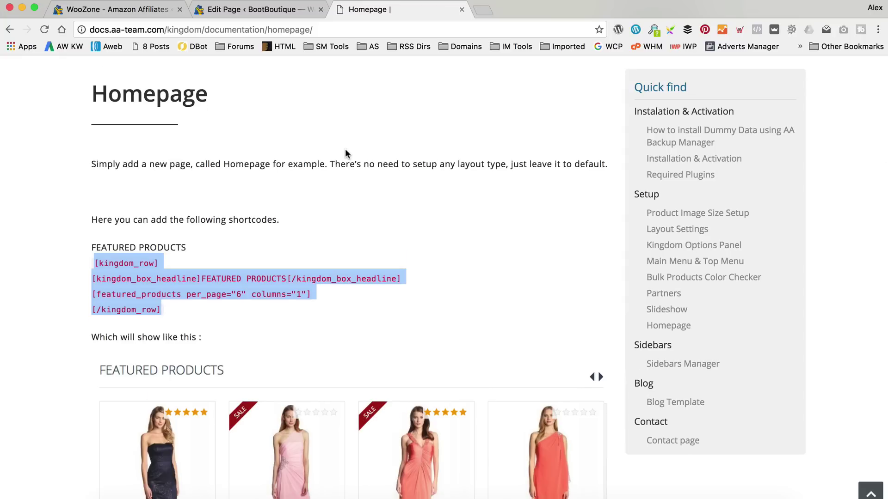
scroll(346, 150, up, 3)
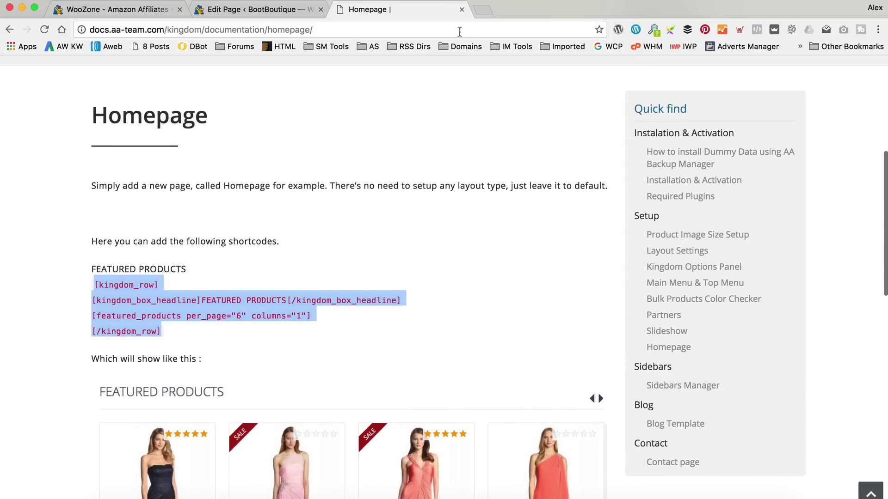
click(483, 10)
Load the zombiemerc.com storefront homepage, removing the wp-admin/ path from the address.
text(zombiemerc.com/wp-admin/)
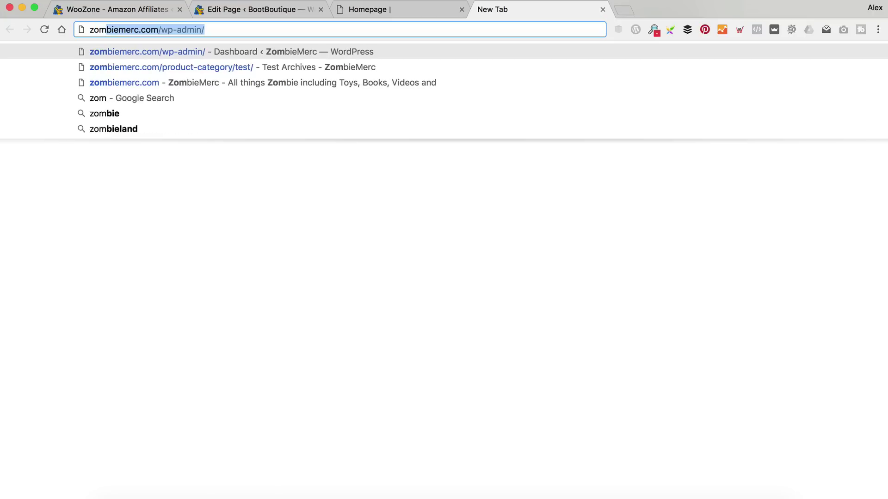
key(Return)
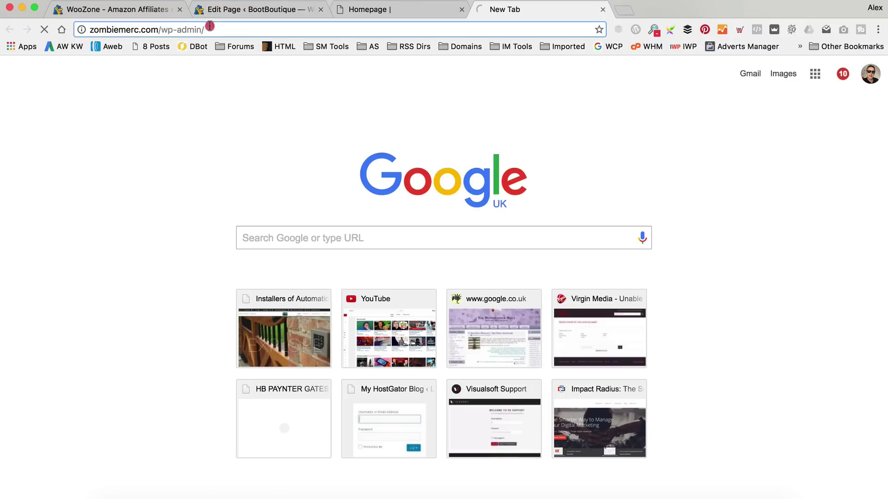
drag(205, 29, 160, 29)
key(BackSpace)
key(Return)
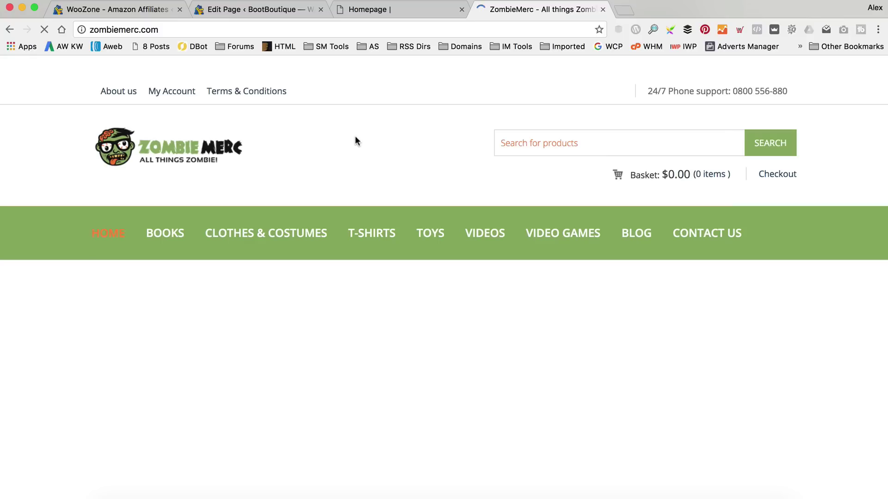
Review the ZombieMerc homepage's Featured Products, Zombie Toys and Zombie Books rows, then edit it.
scroll(364, 138, down, 10)
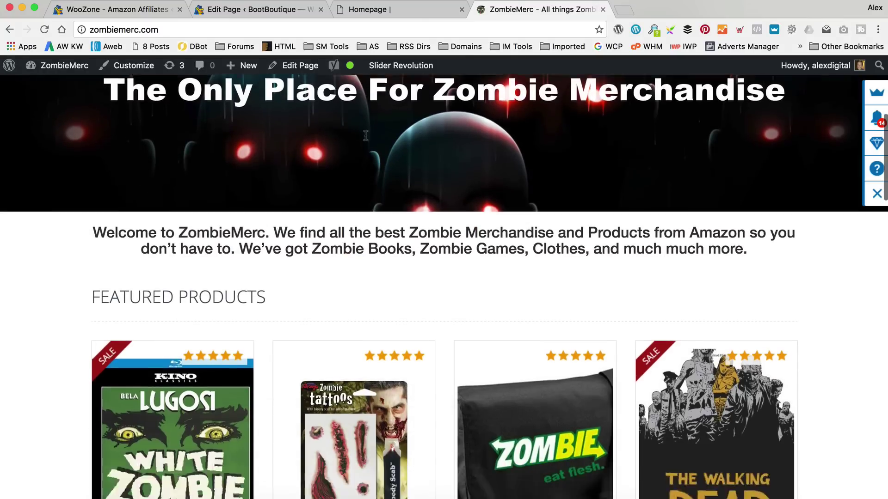
scroll(365, 139, up, 10)
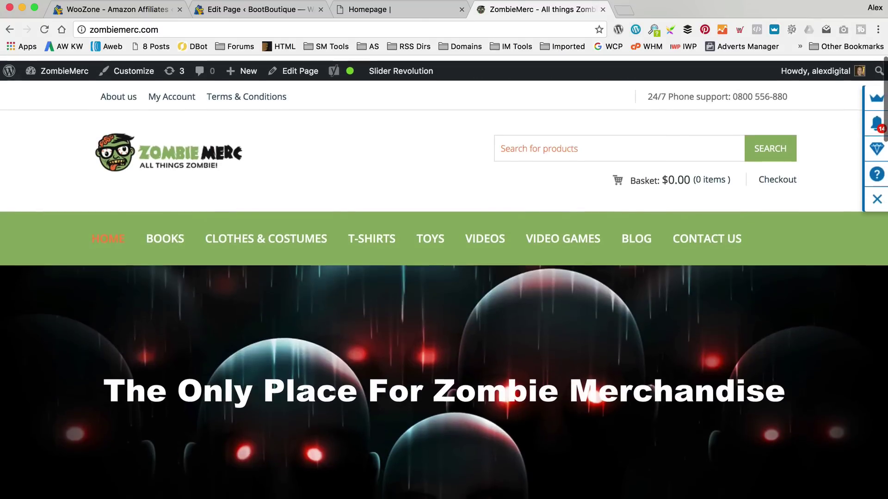
scroll(444, 245, down, 2)
scroll(444, 245, down, 10)
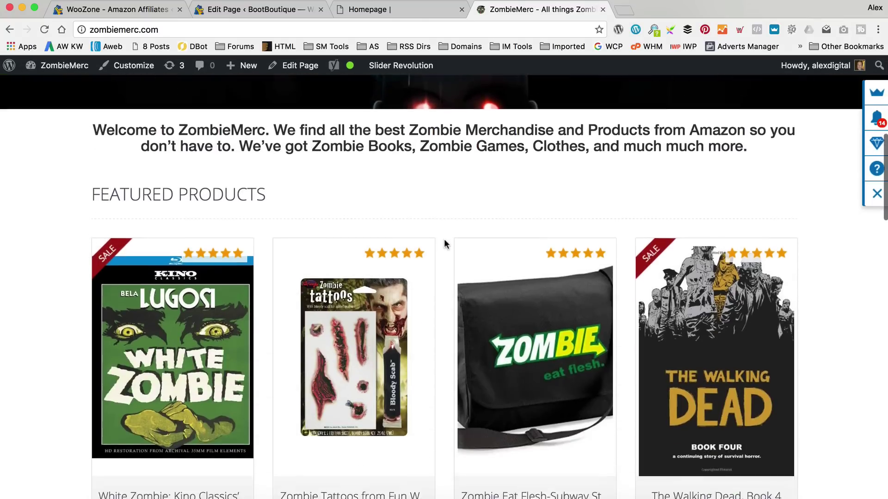
scroll(193, 164, up, 2)
scroll(217, 175, down, 8)
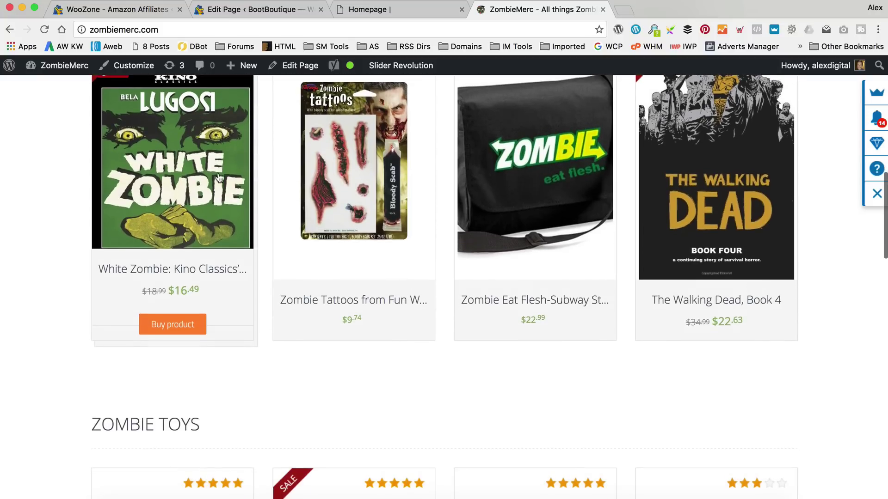
scroll(363, 254, down, 10)
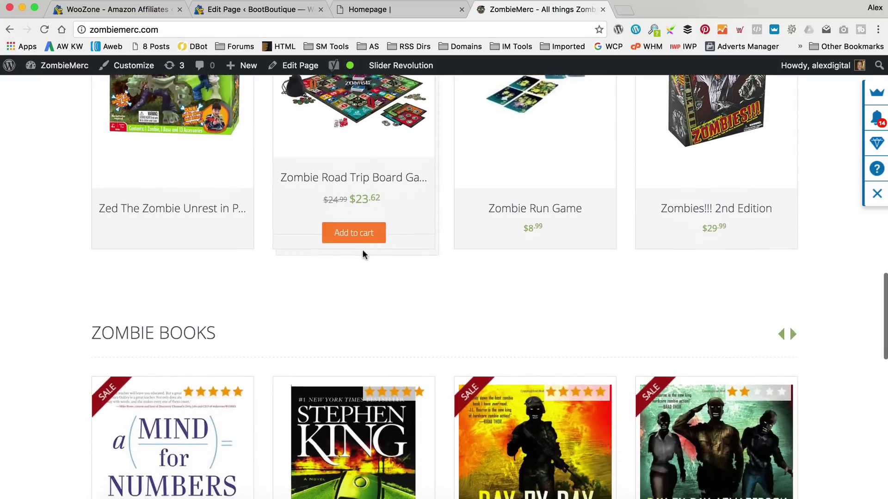
scroll(421, 230, up, 4)
click(309, 65)
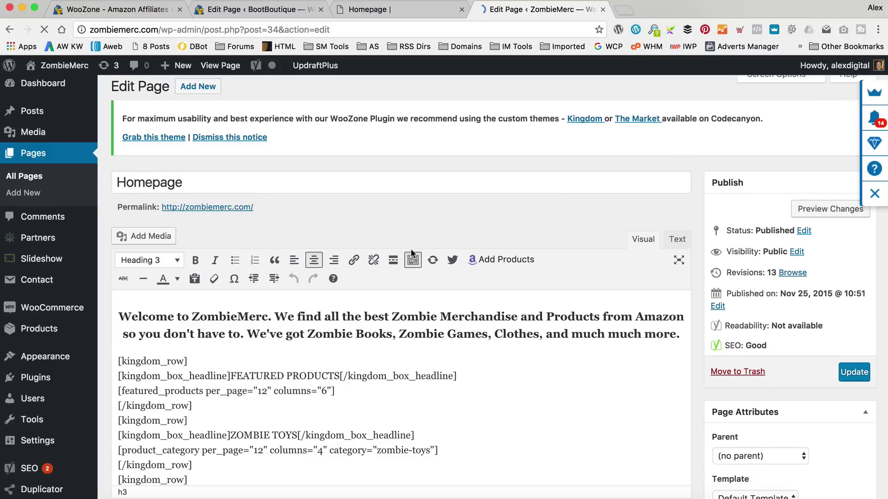
Select the four-line ZOMBIE TOYS kingdom_row shortcode block in the ZombieMerc homepage body.
scroll(398, 271, down, 5)
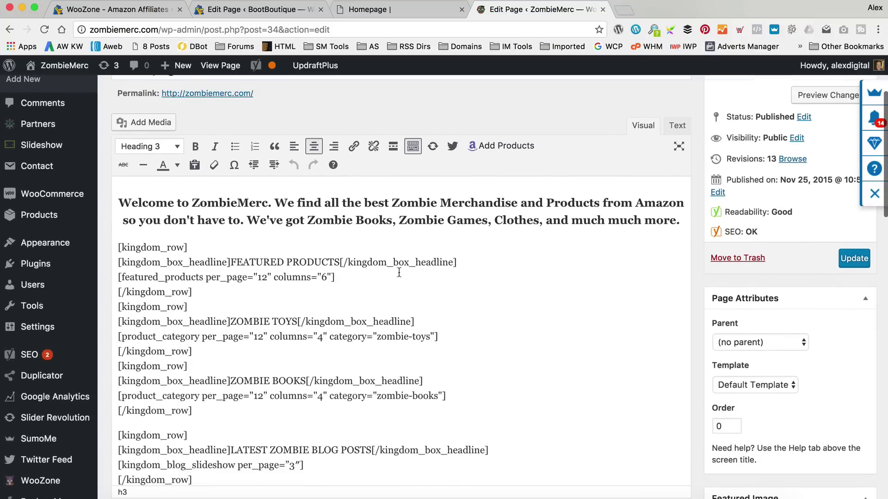
scroll(398, 272, down, 2)
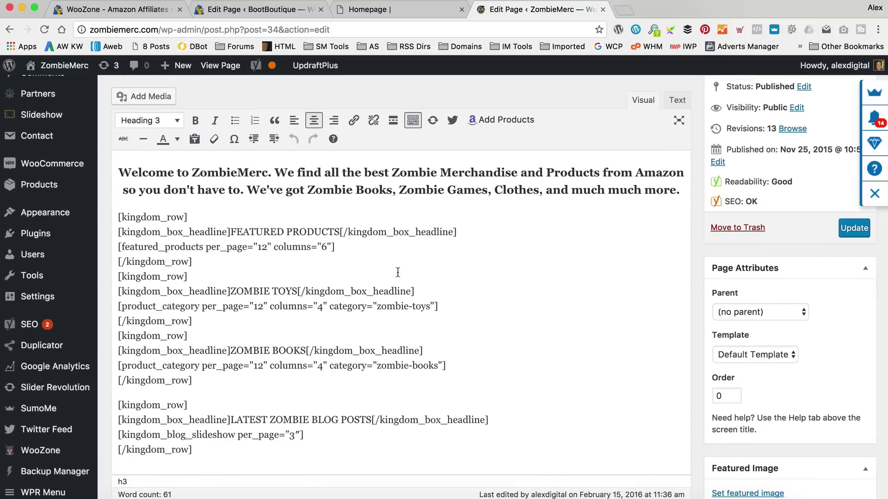
scroll(398, 272, down, 1)
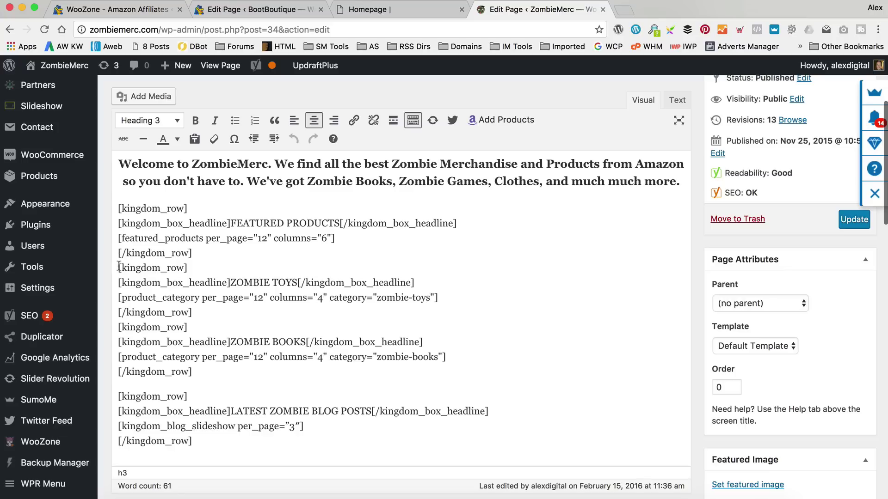
drag(119, 268, 214, 310)
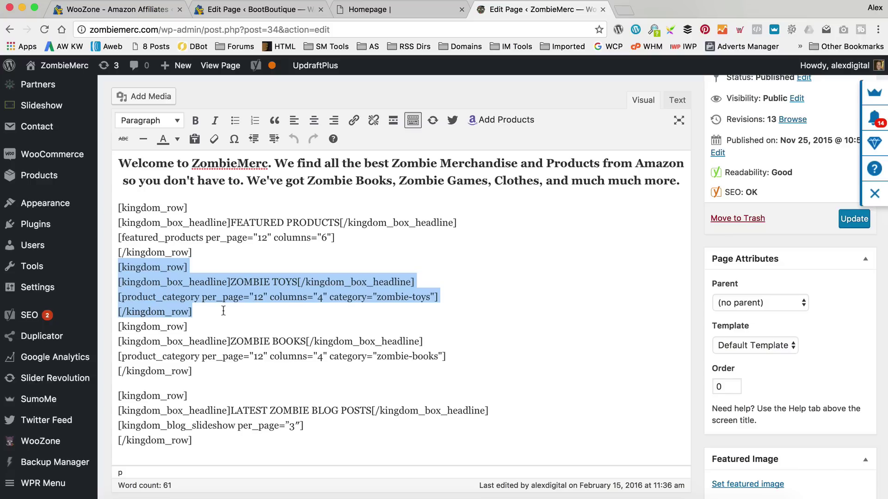
Paste the ZOMBIE TOYS row below the featured row and retitle it LATEST UGG BOOTS.
click(242, 11)
click(205, 240)
key(Return)
text([kingdom_row] [kingdom_box_headline]ZOMBIE TOYS[/kingdom_box_headline] [product_category per_page="12" columns="4" category="zombie-toys"] [/kingdom_row])
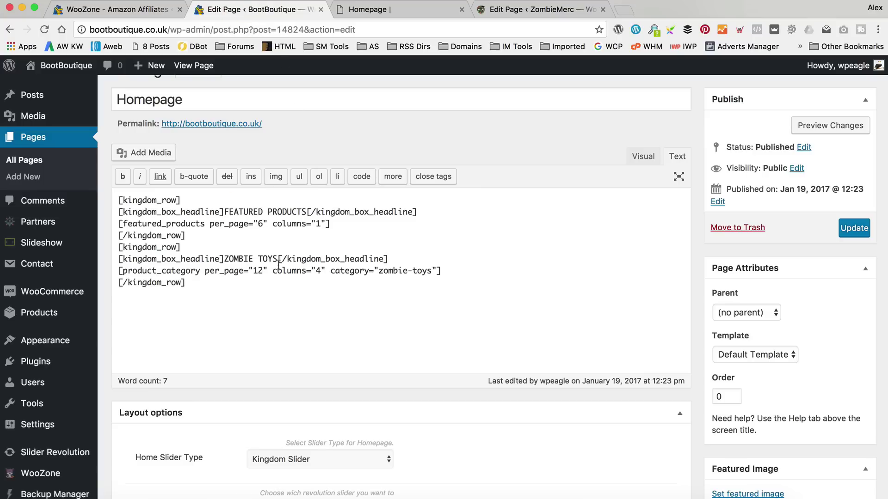
drag(278, 258, 228, 260)
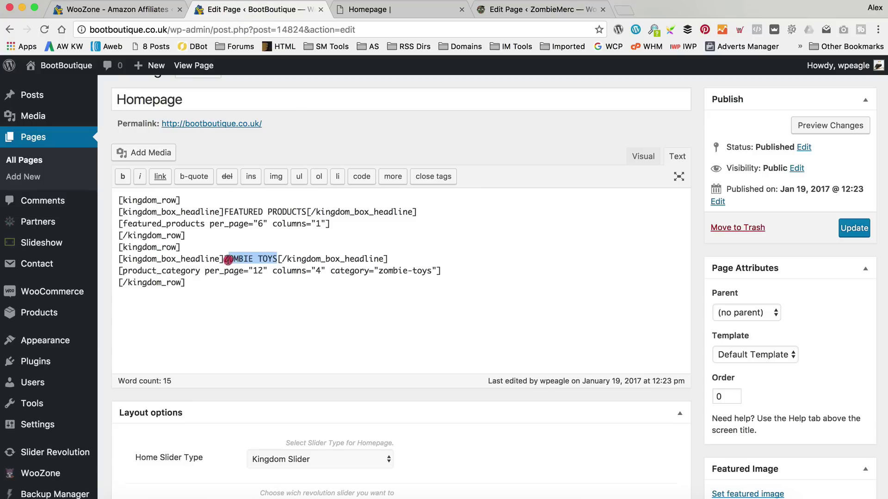
key(BackSpace)
text(LATEST )
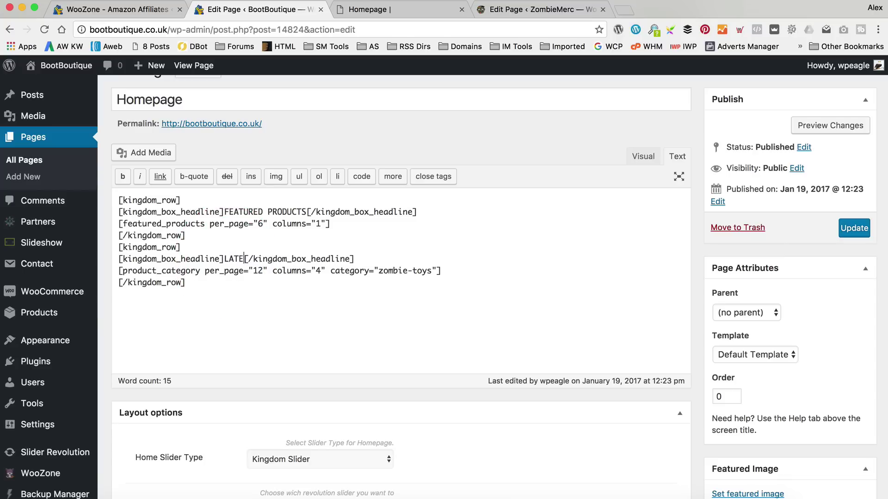
text(UGG BOOTS)
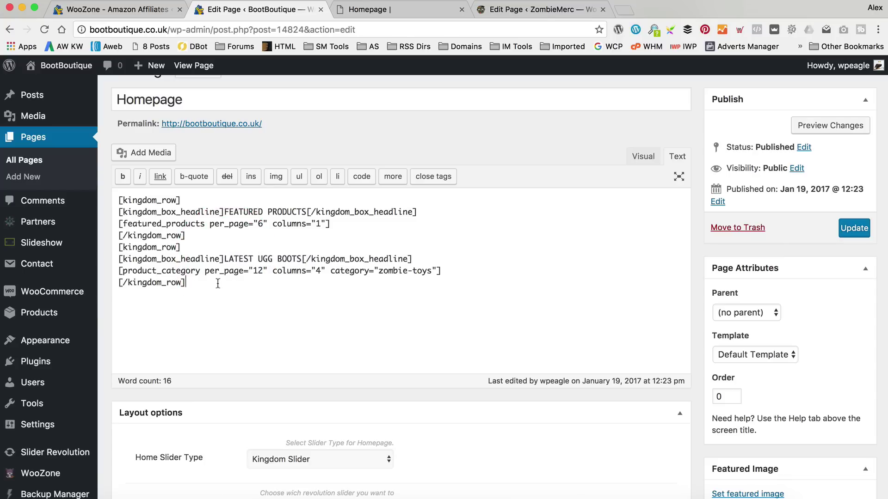
Duplicate the UGG row below it and retitle the copy LATEST FLY LONDON BOOTS.
drag(185, 282, 111, 246)
key(super+c)
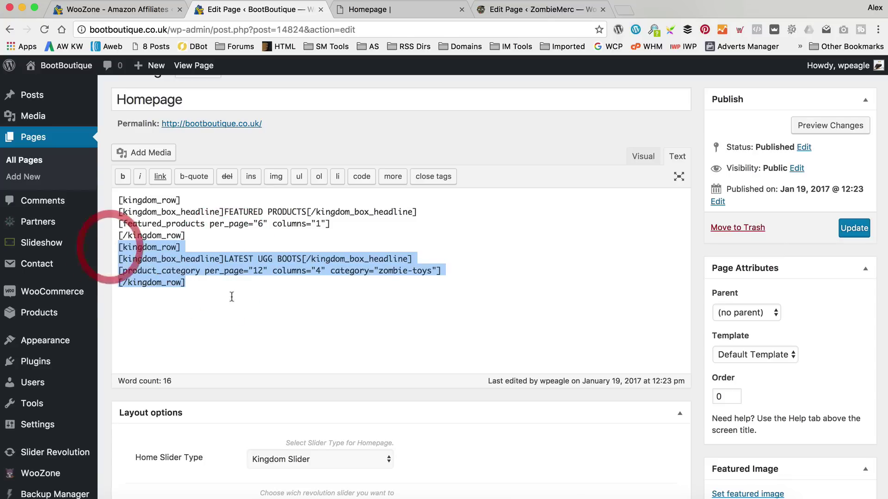
click(200, 284)
key(super+v)
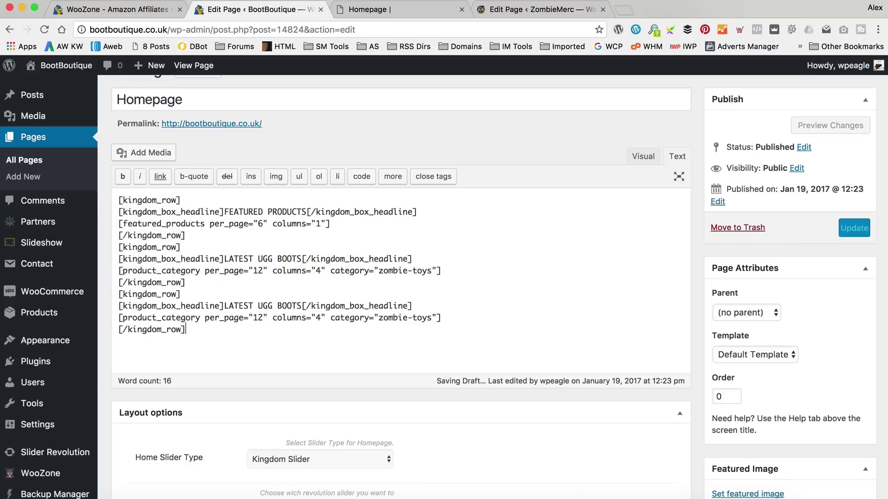
drag(302, 304, 257, 305)
text(FLY )
text(LONDON BOOTS)
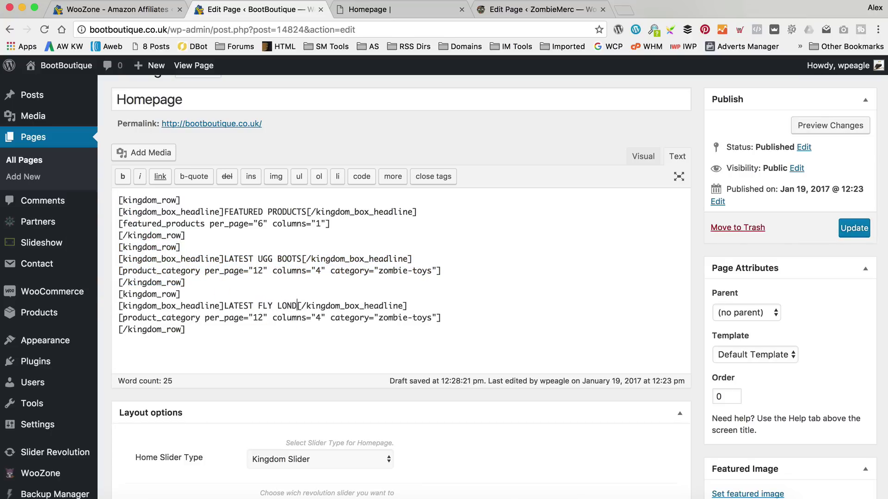
Duplicate the FLY LONDON row and retitle the new copy LATEST ROCKET DOG BOOTS.
drag(211, 329, 119, 294)
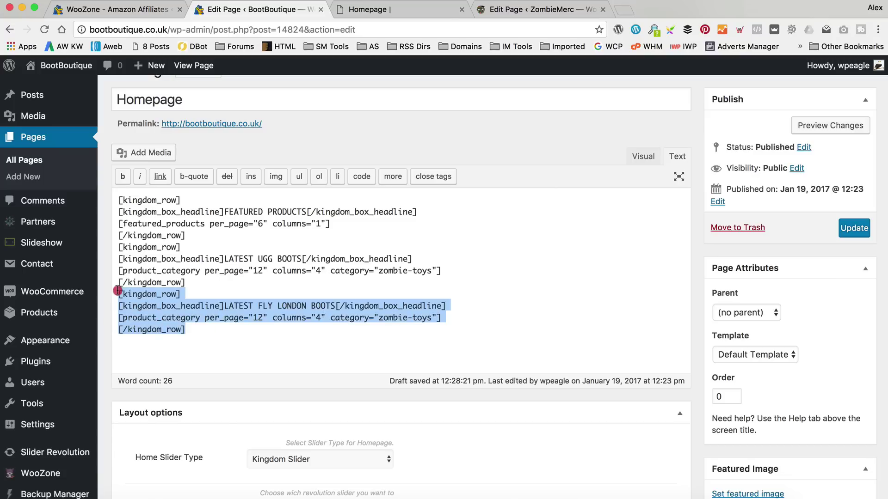
key(cmd+c)
click(222, 329)
key(Return)
key(cmd+v)
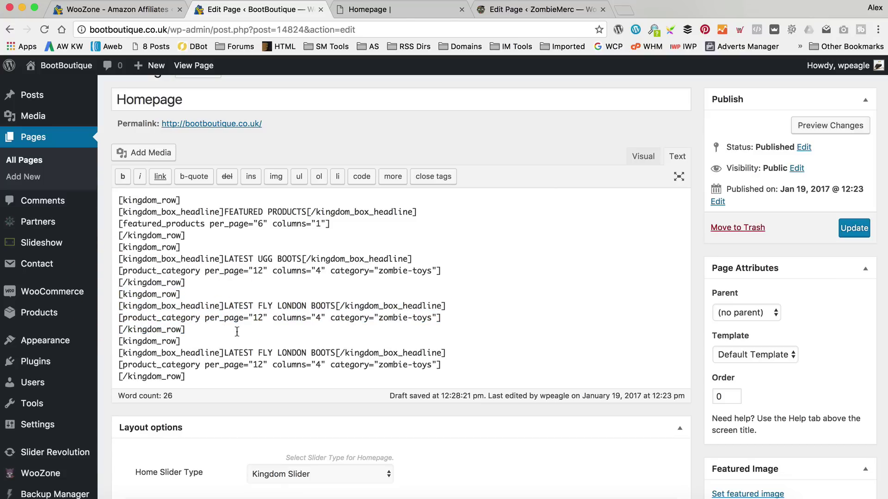
drag(306, 348, 282, 352)
key(BackSpace)
key(BackSpace)
key(BackSpace)
key(BackSpace)
key(BackSpace)
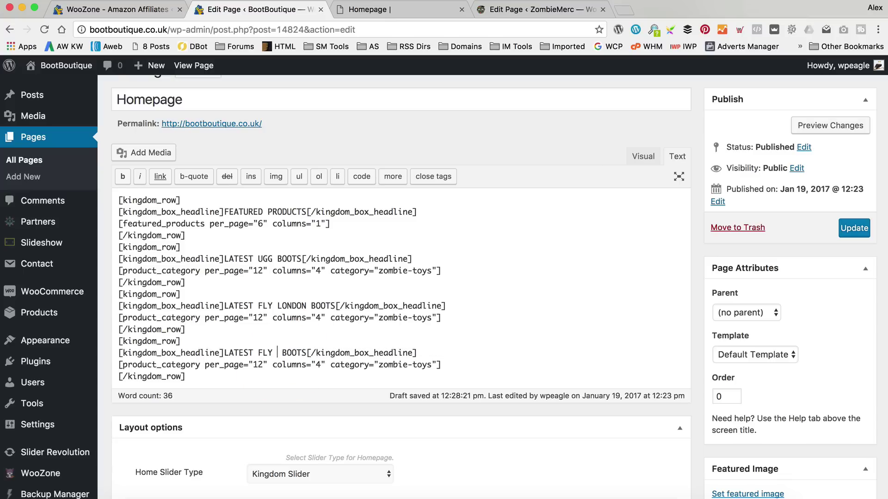
key(BackSpace)
text(ROCKET DOG)
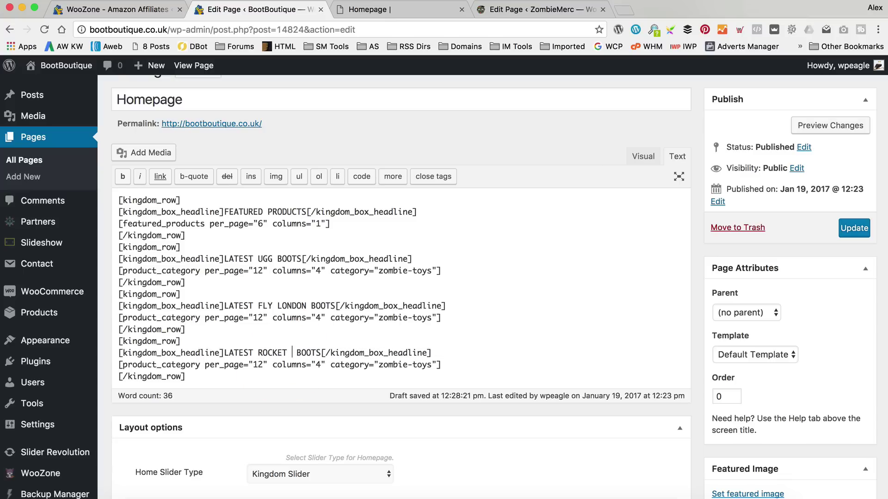
click(506, 305)
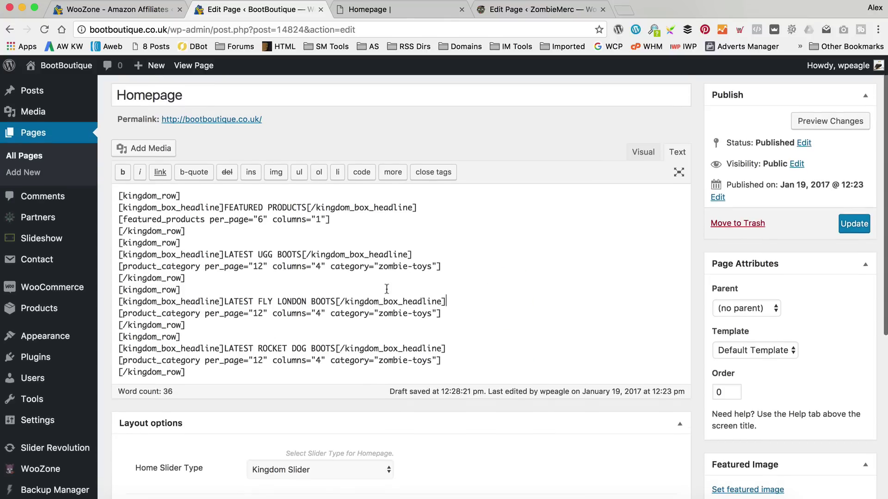
scroll(375, 264, down, 2)
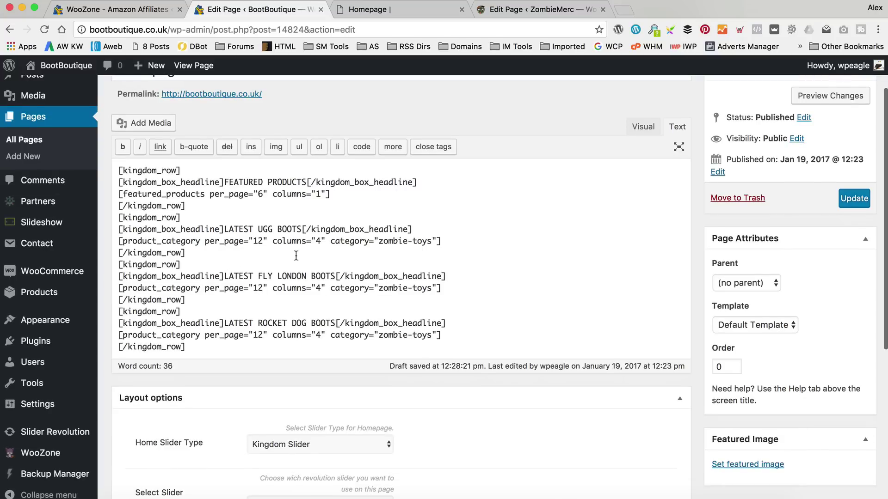
Open the Products > Categories page in a new browser tab.
drag(382, 243, 430, 242)
click(431, 242)
right_click(135, 327)
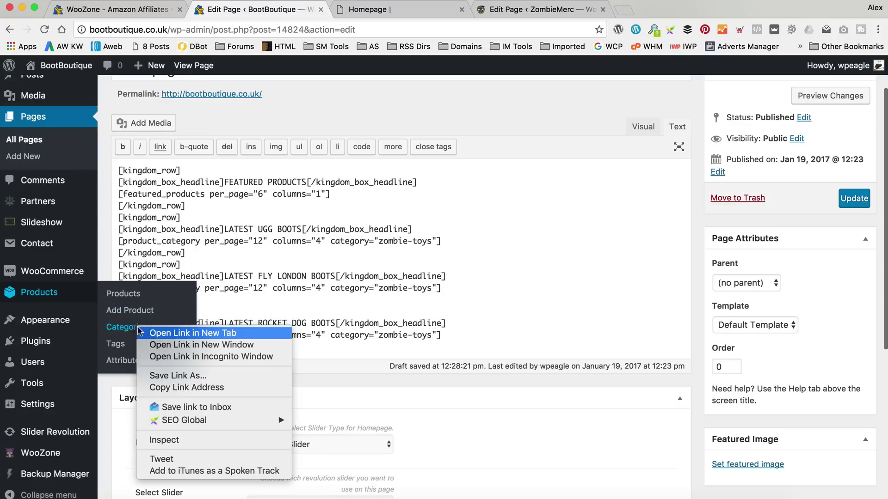
click(173, 334)
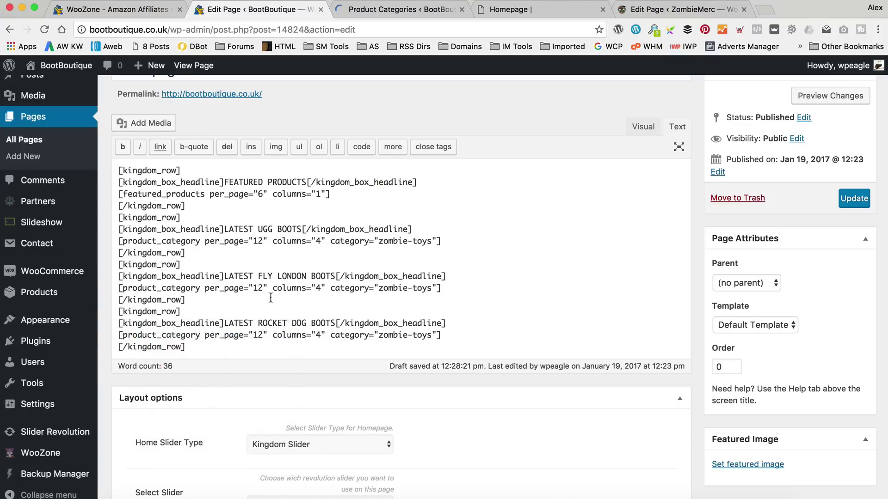
click(390, 5)
Check the brand category slugs by opening the Ugg Australia and Timberland categories.
scroll(595, 232, down, 3)
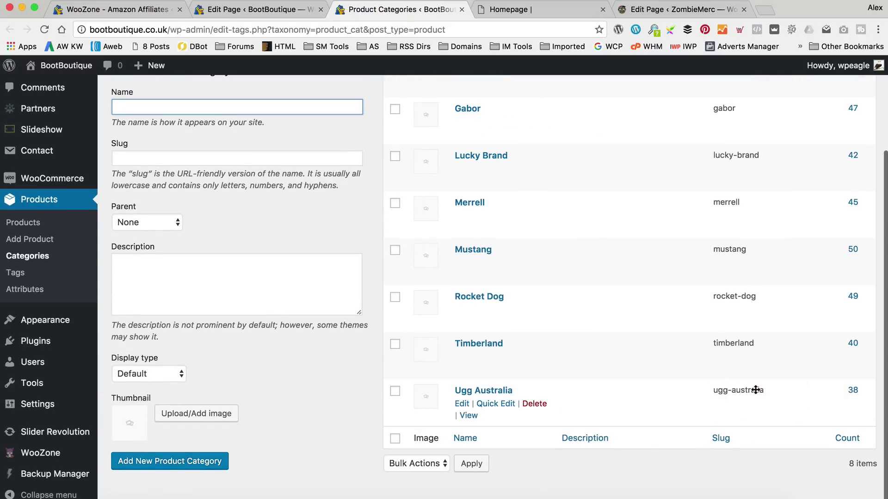
drag(755, 390, 770, 388)
click(463, 404)
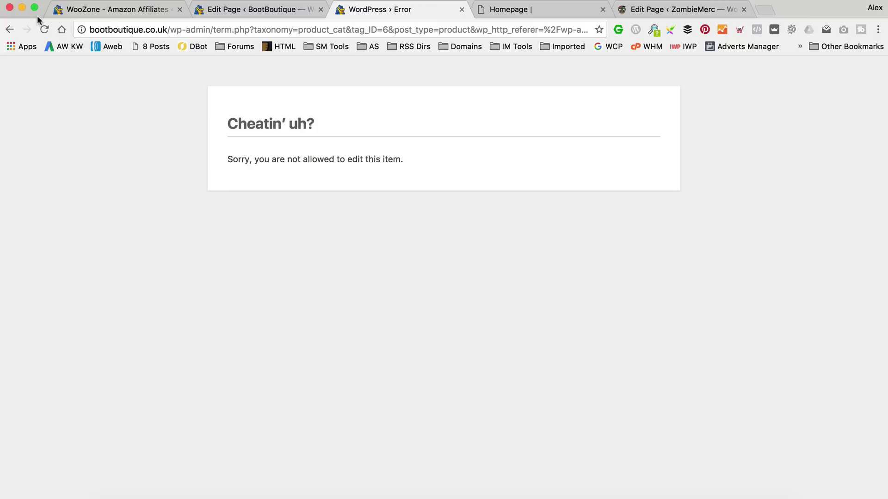
click(45, 29)
click(9, 30)
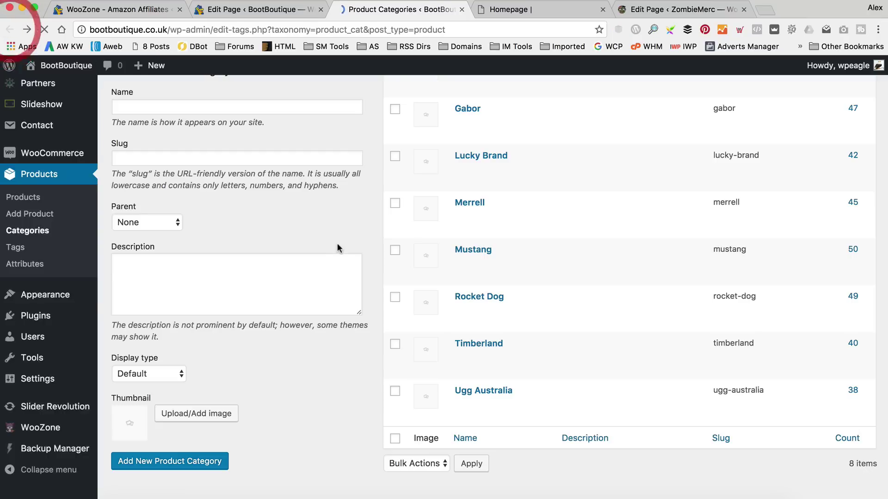
scroll(499, 379, down, 1)
click(494, 378)
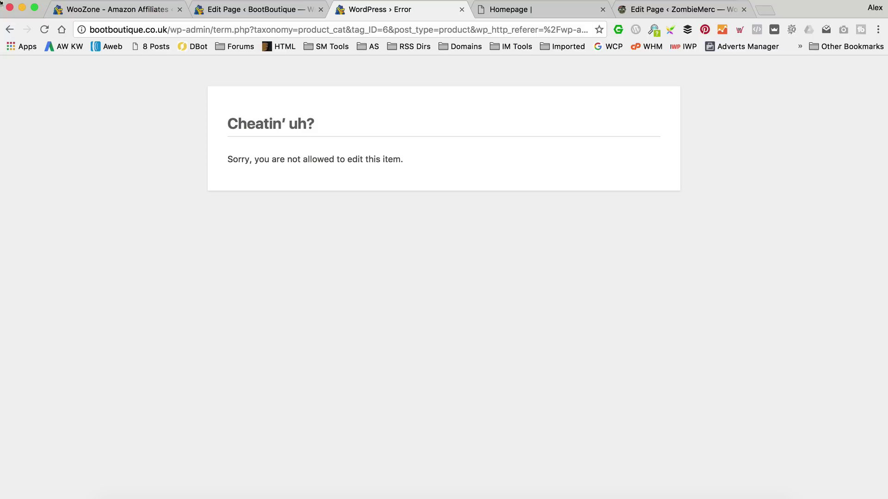
click(9, 30)
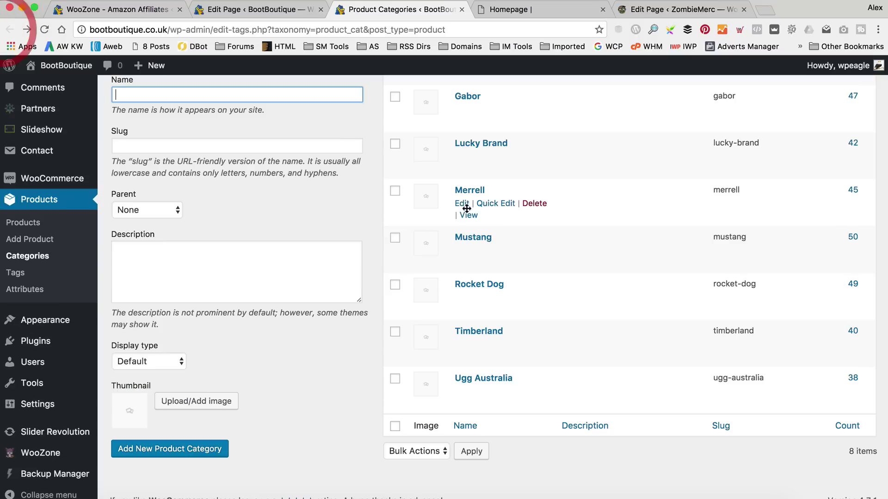
click(462, 345)
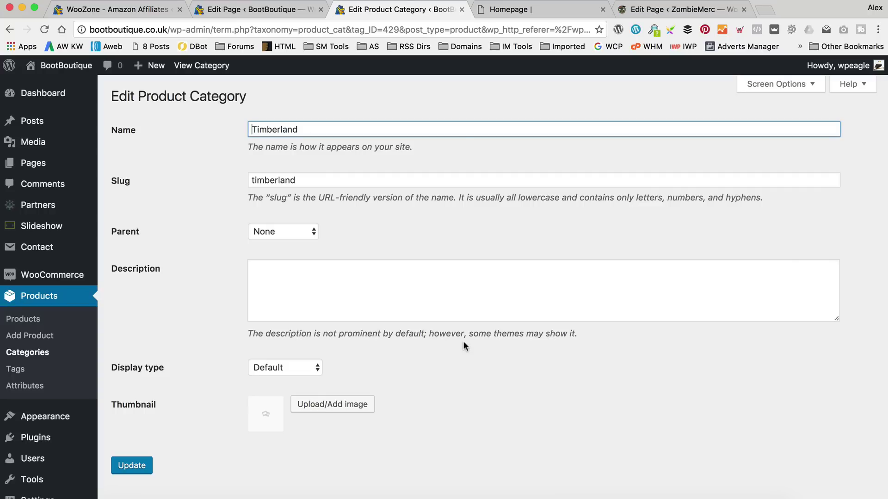
click(9, 30)
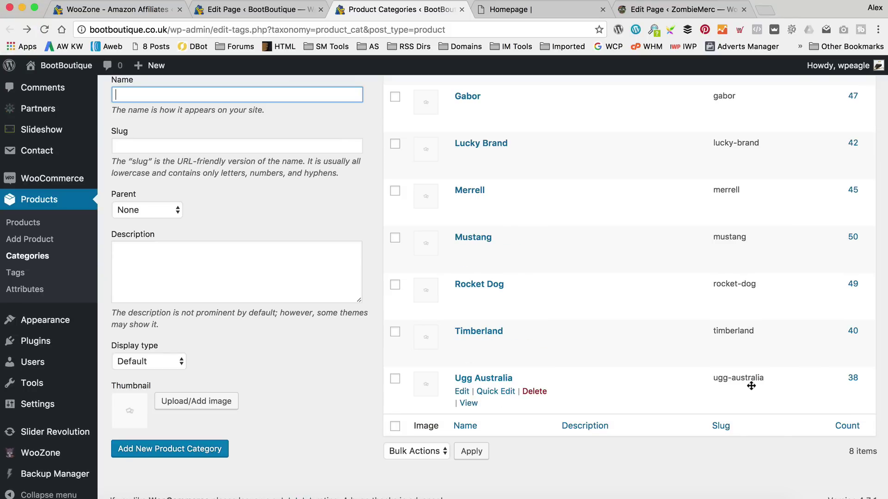
click(259, 9)
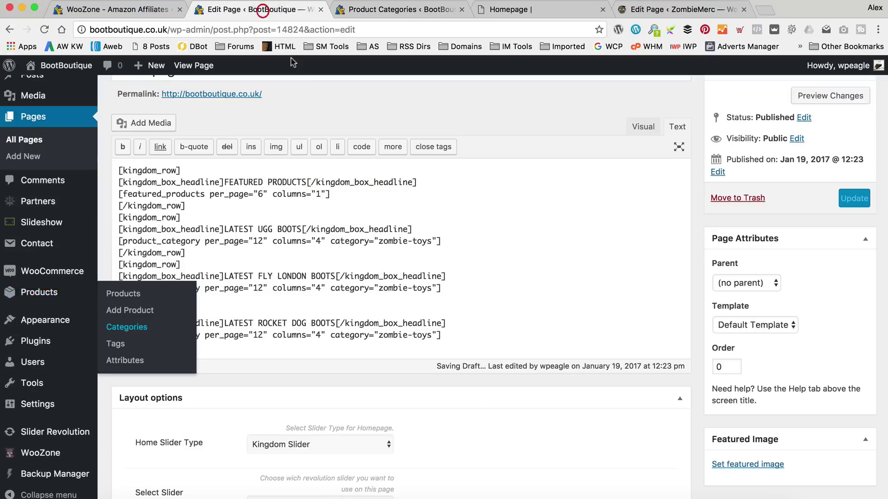
Replace the UGG row's zombie-toys category value with ugg-australia.
click(432, 241)
key(BackSpace)
key(BackSpace)
key(BackSpace)
key(BackSpace)
key(BackSpace)
key(BackSpace)
key(BackSpace)
key(BackSpace)
key(BackSpace)
key(BackSpace)
key(BackSpace)
text(ugg-)
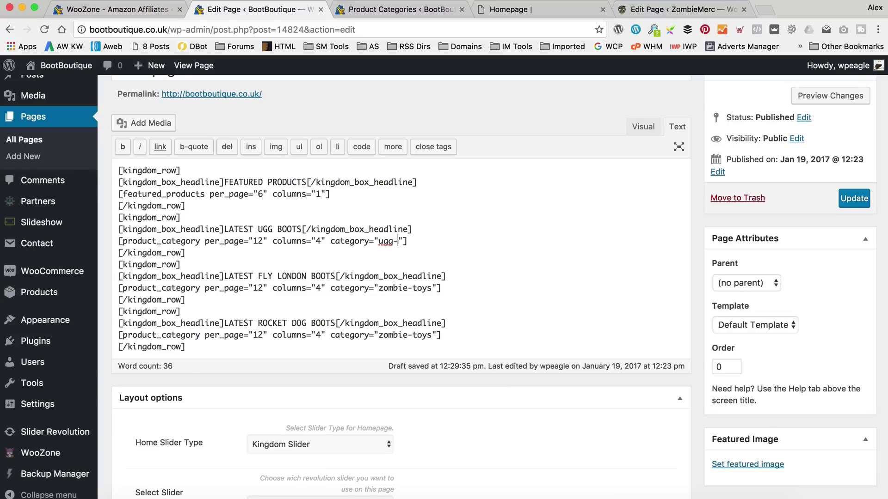
text(australiua)
key(BackSpace)
key(BackSpace)
text(a)
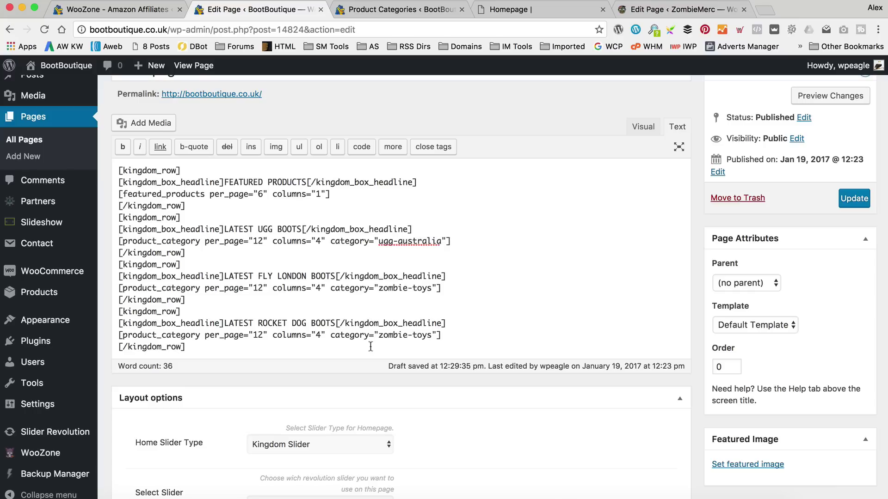
After checking the slug list, change the FLY LONDON row's category to fly-london.
click(398, 10)
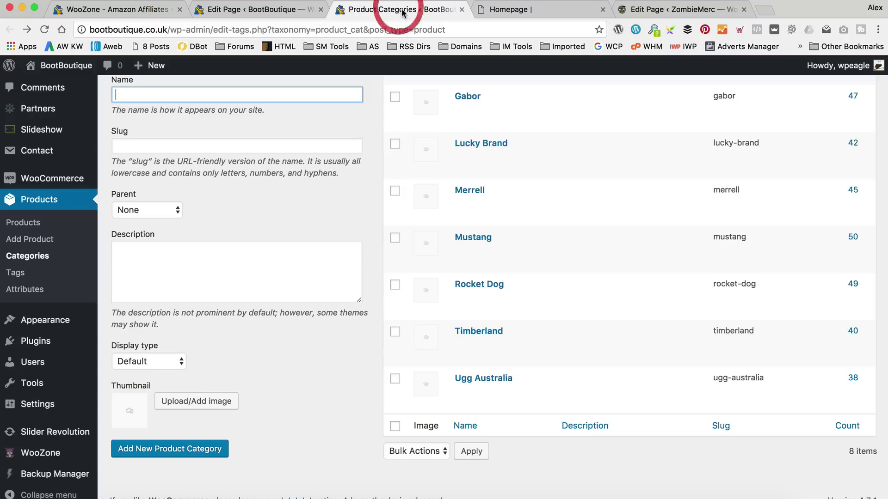
scroll(602, 312, up, 2)
scroll(602, 311, up, 2)
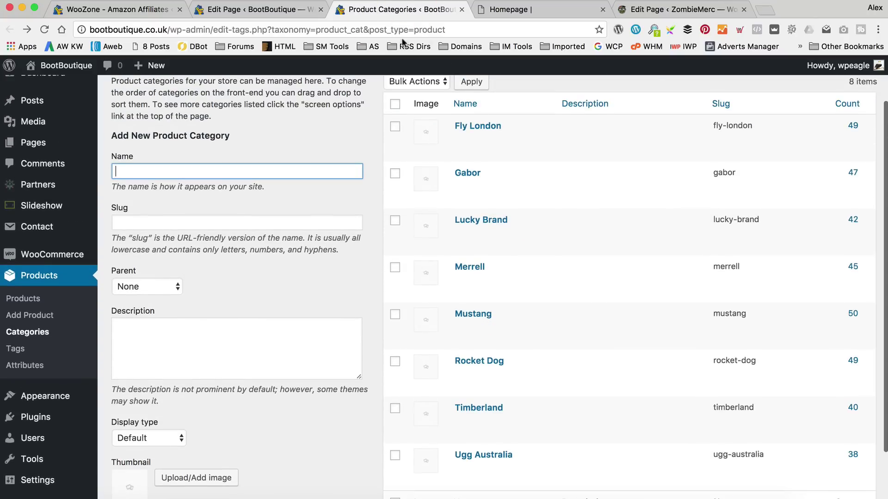
click(259, 10)
drag(432, 288, 378, 288)
text(fly-london)
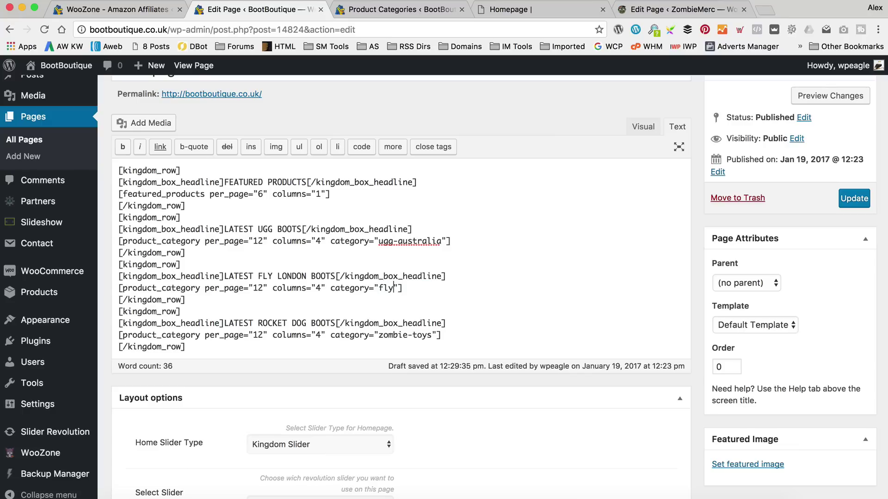
Change the ROCKET DOG row's category from zombie-toys to rocket-dog.
scroll(416, 324, down, 1)
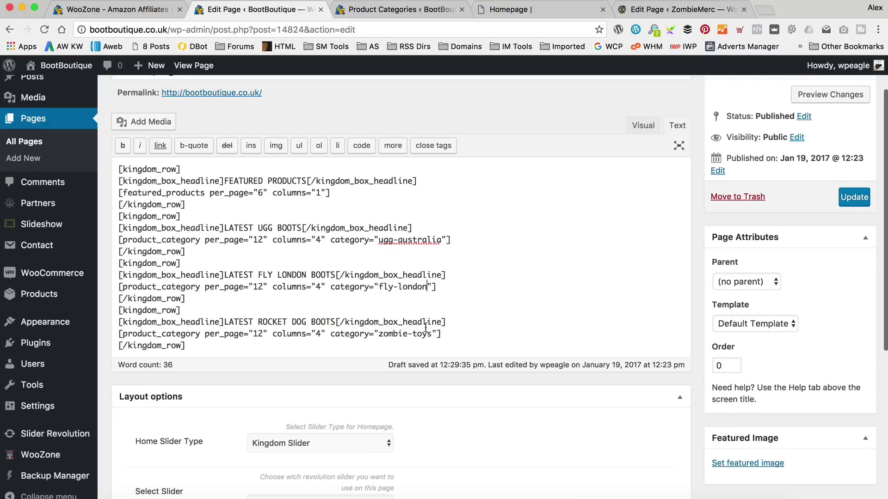
scroll(430, 330, up, 1)
drag(431, 333, 378, 333)
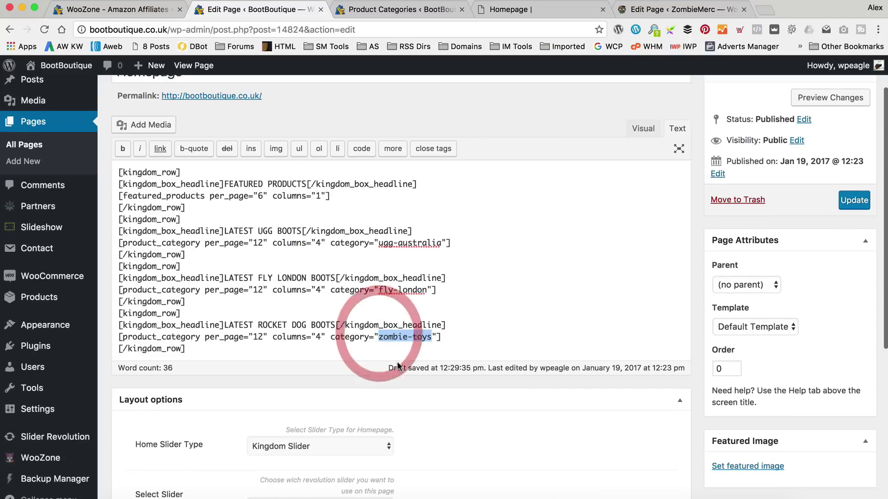
key(BackSpace)
click(398, 11)
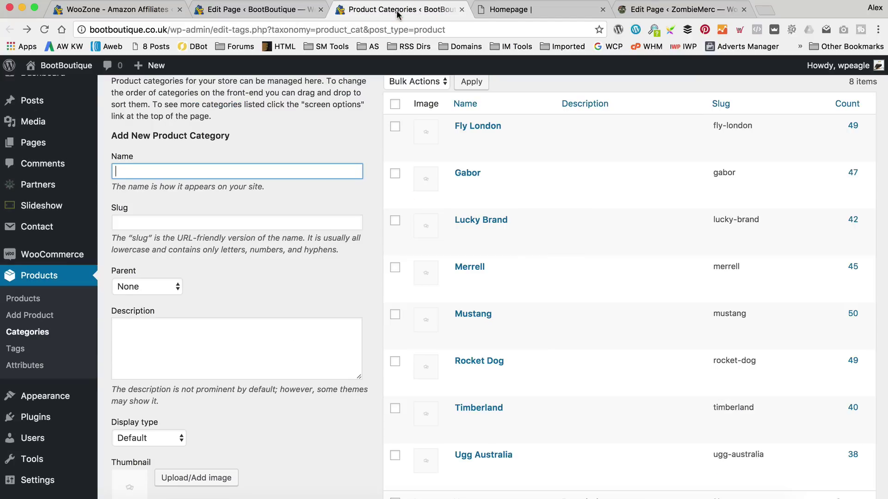
click(299, 11)
text(rocket-dog)
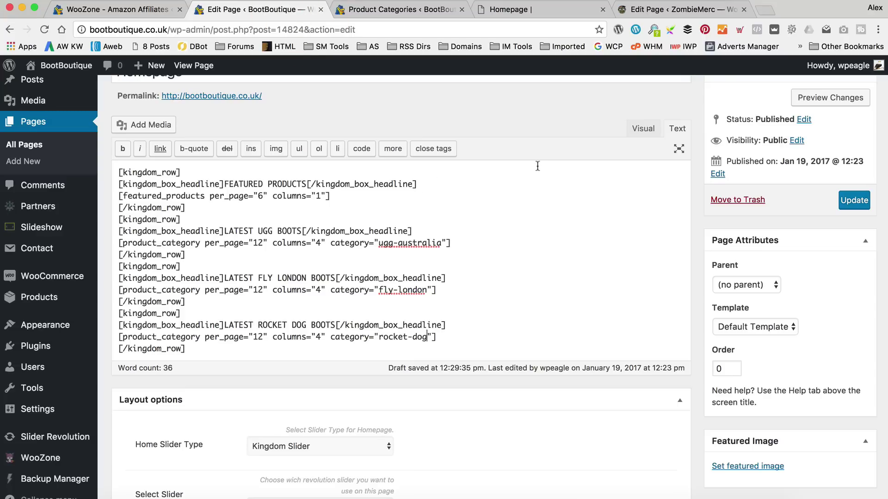
scroll(555, 180, down, 2)
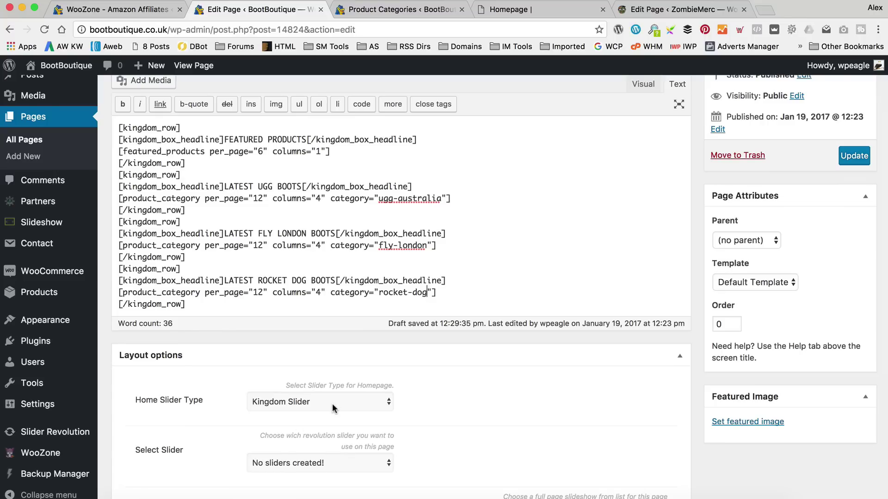
scroll(437, 377, down, 4)
scroll(439, 381, down, 3)
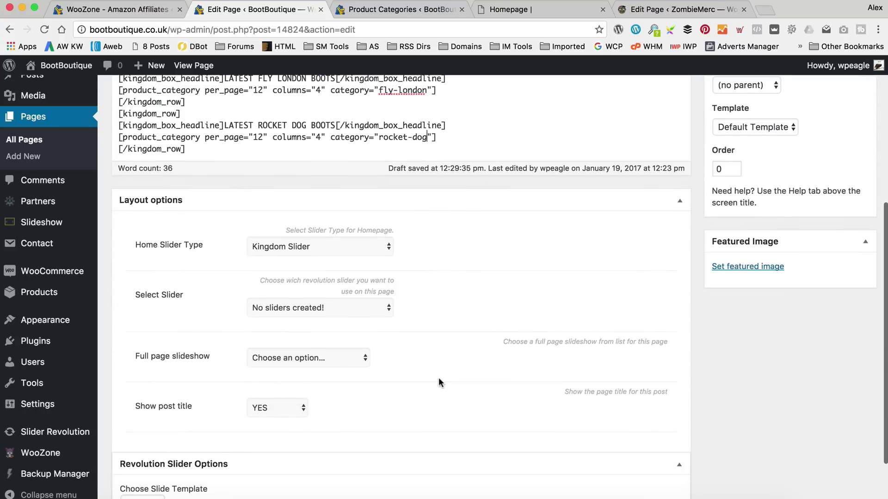
Set the homepage's Show post title option to NO.
click(291, 409)
click(293, 418)
scroll(437, 416, up, 1)
scroll(437, 417, up, 1)
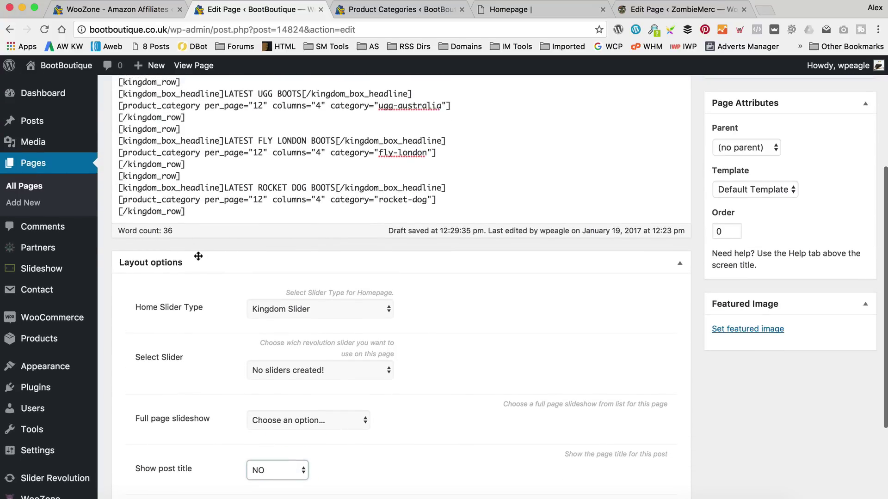
scroll(222, 271, up, 5)
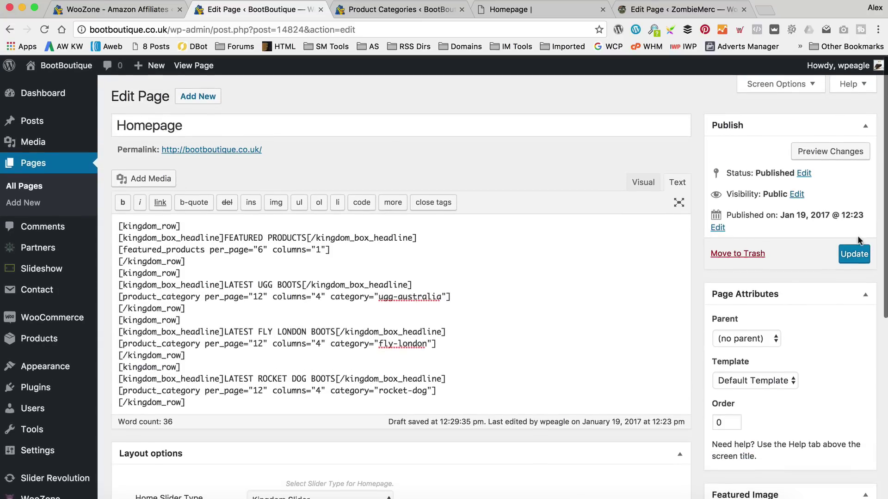
Consult the theme's homepage docs, then open the homepage permalink in a new tab.
click(489, 9)
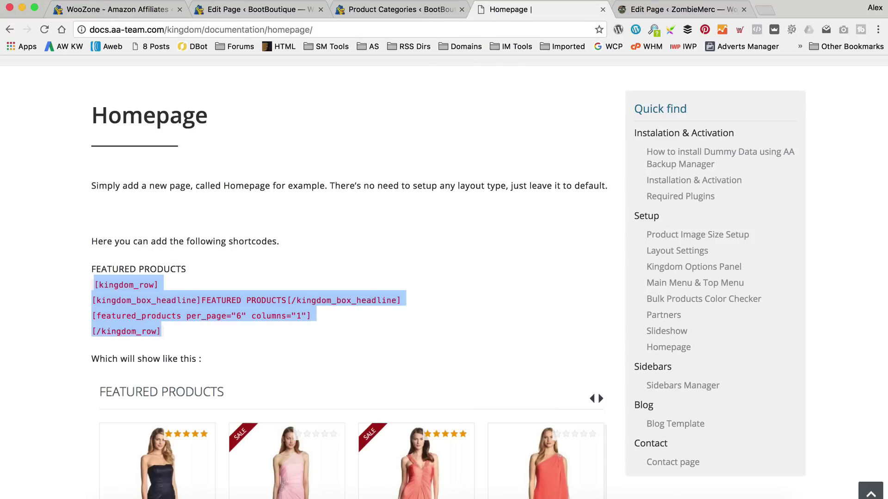
click(299, 9)
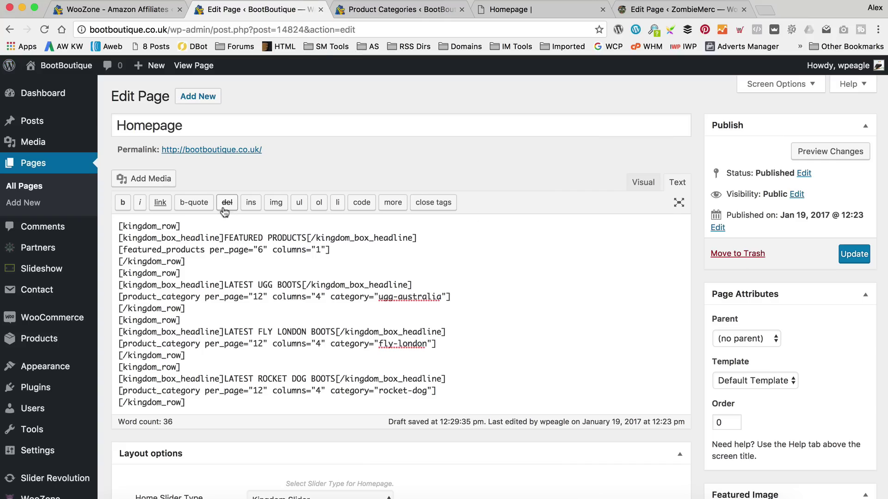
right_click(210, 149)
click(240, 161)
click(351, 9)
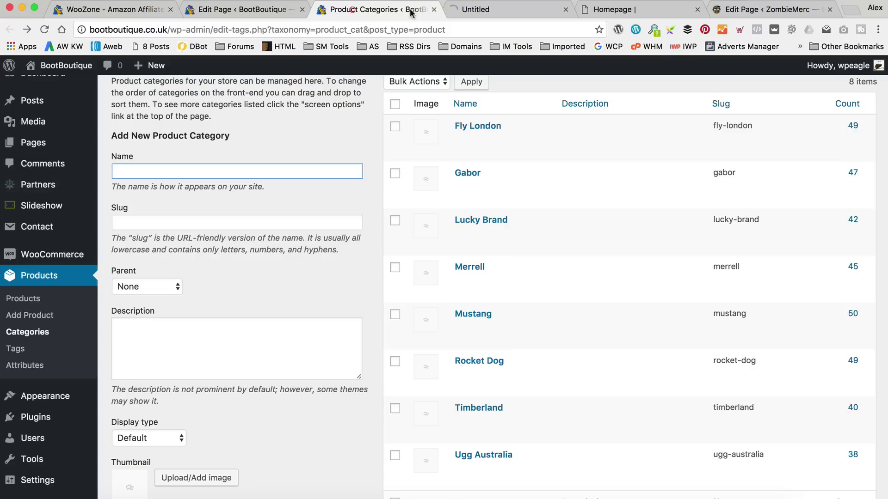
Move the storefront tab beside the editor and Update the homepage.
click(404, 8)
drag(405, 8, 360, 9)
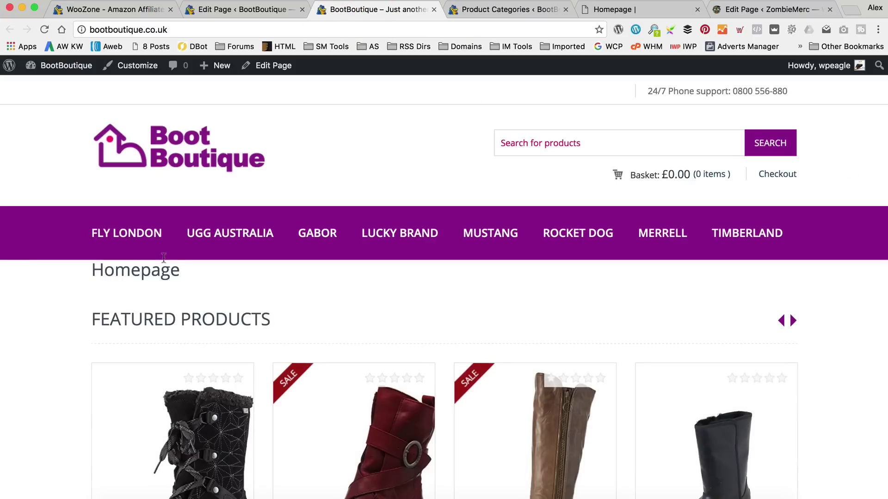
click(232, 10)
scroll(331, 440, down, 5)
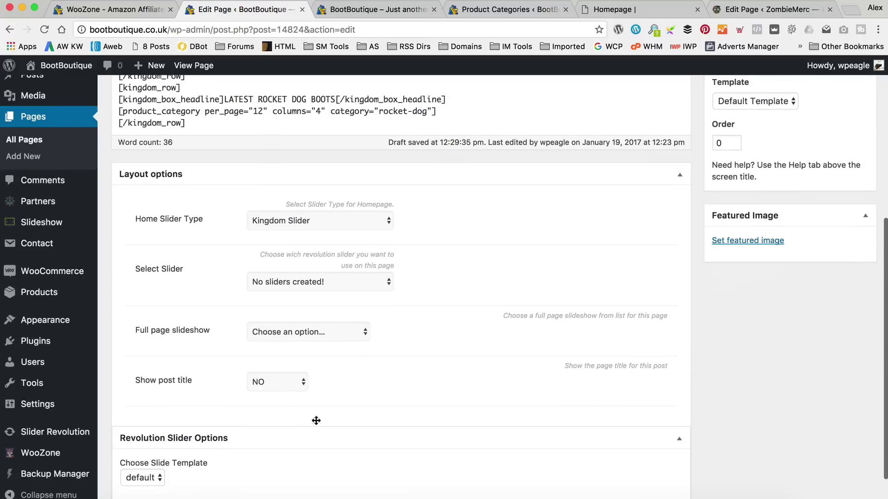
scroll(461, 402, up, 6)
click(853, 254)
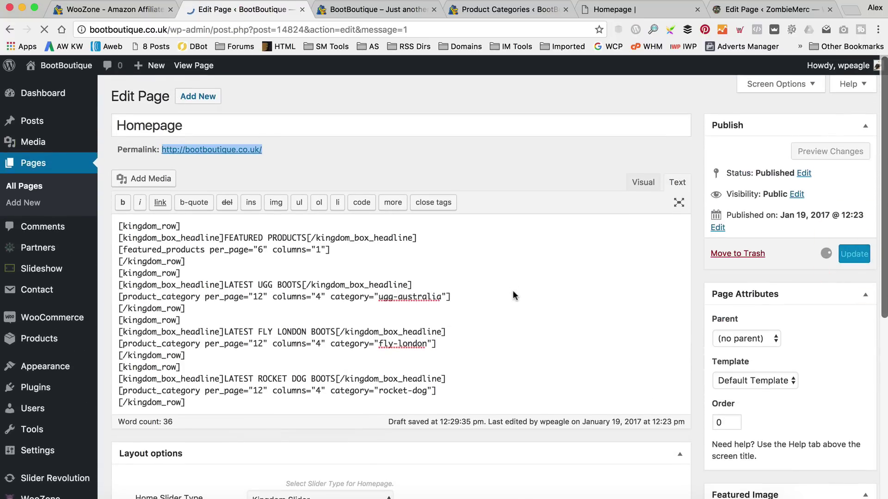
Reload the live homepage and review Featured Products and the UGG, Fly London and Rocket Dog rows.
click(381, 10)
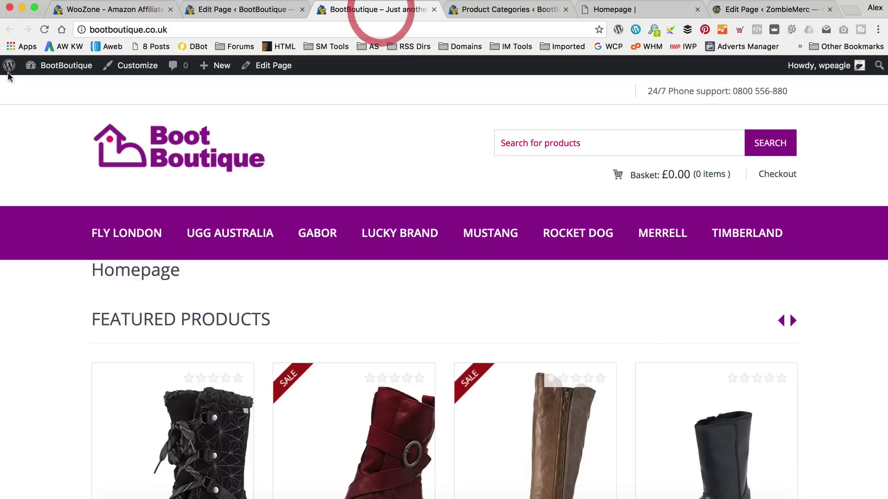
click(44, 29)
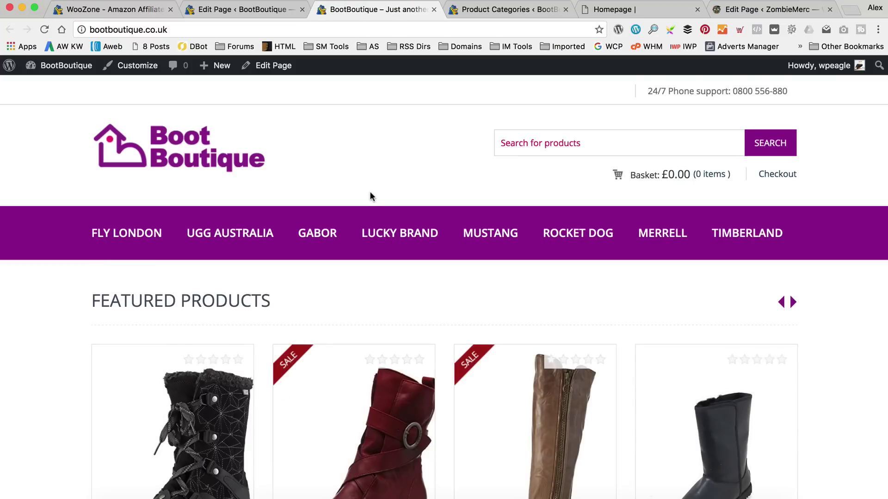
scroll(369, 194, down, 3)
scroll(371, 196, down, 6)
scroll(369, 195, down, 5)
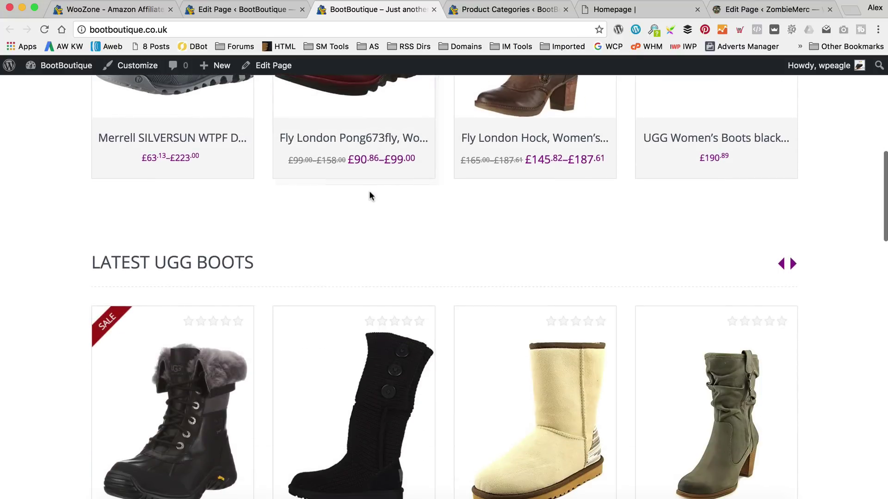
scroll(371, 196, down, 5)
scroll(369, 193, down, 12)
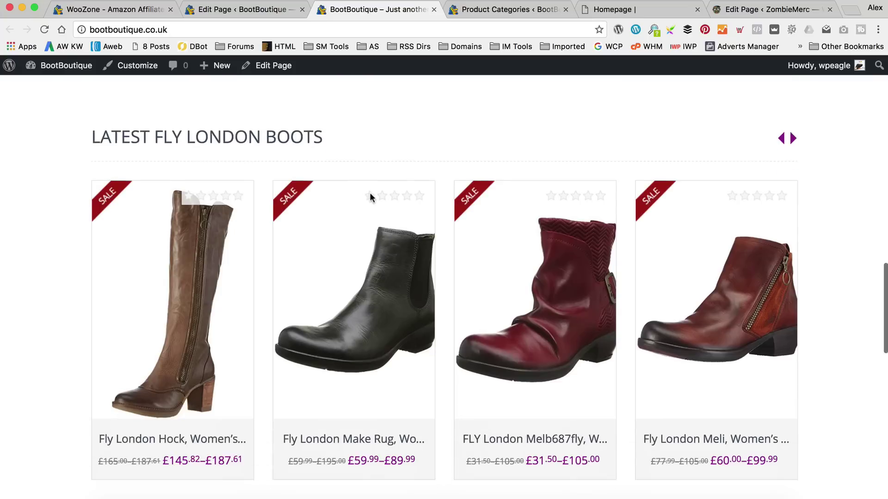
scroll(370, 197, down, 3)
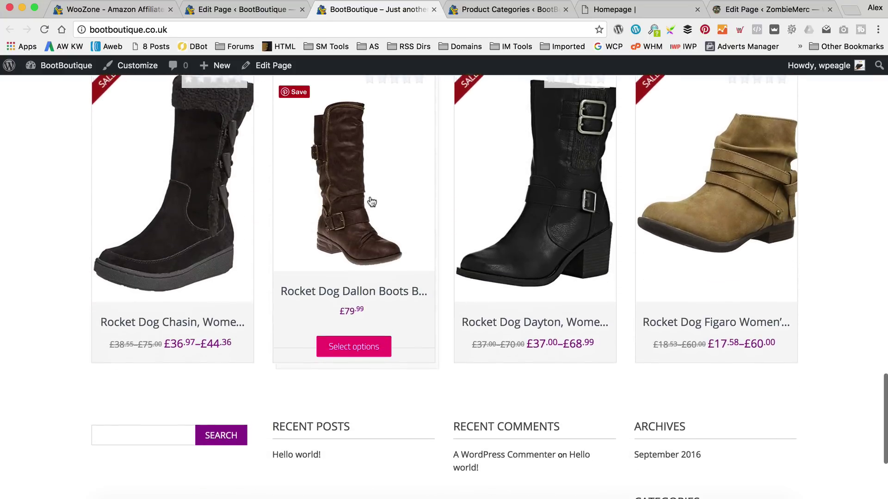
scroll(372, 204, up, 20)
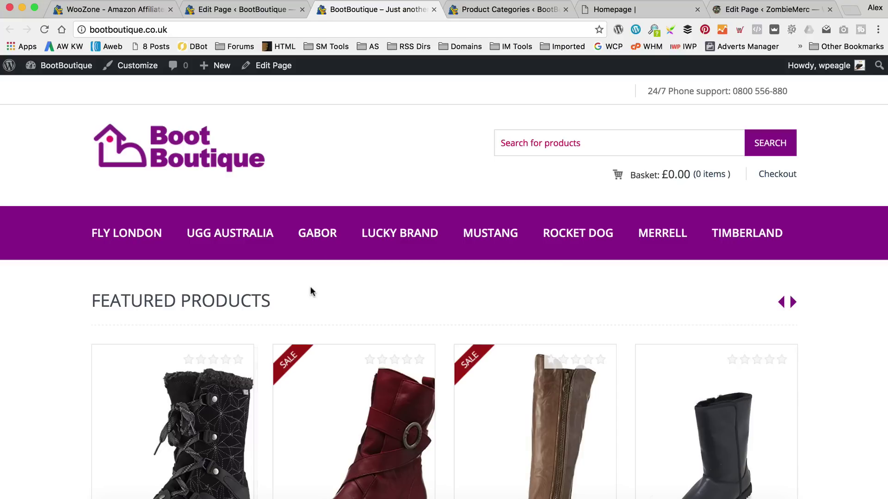
click(272, 67)
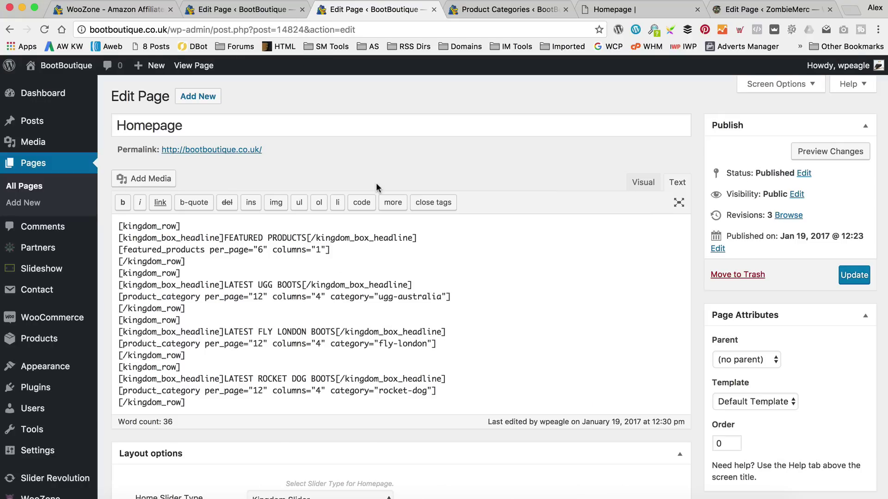
In the Visual editor, add a 'Welcome to Boot Boutique…' paragraph about hand-picked Womens Boots above the shortcodes.
click(643, 182)
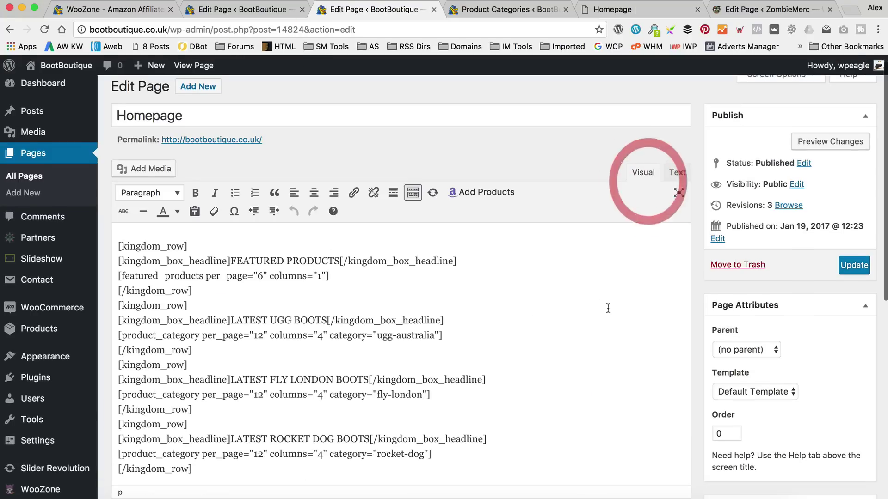
click(119, 242)
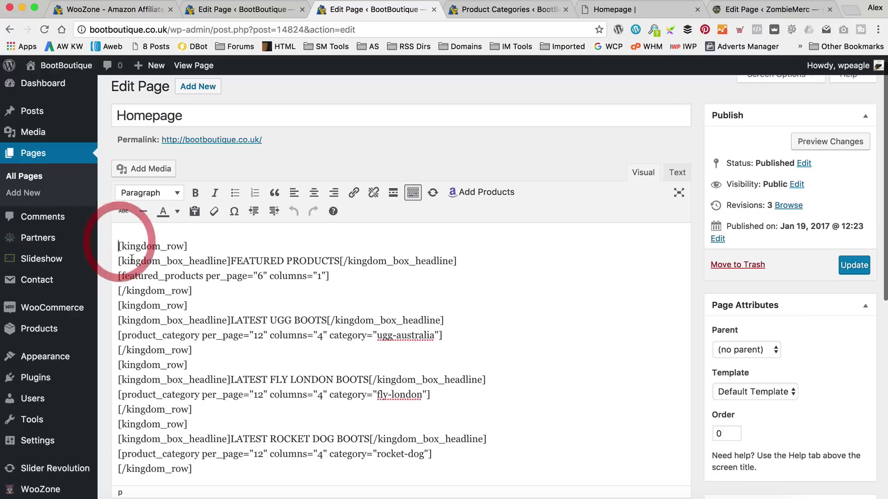
key(Return)
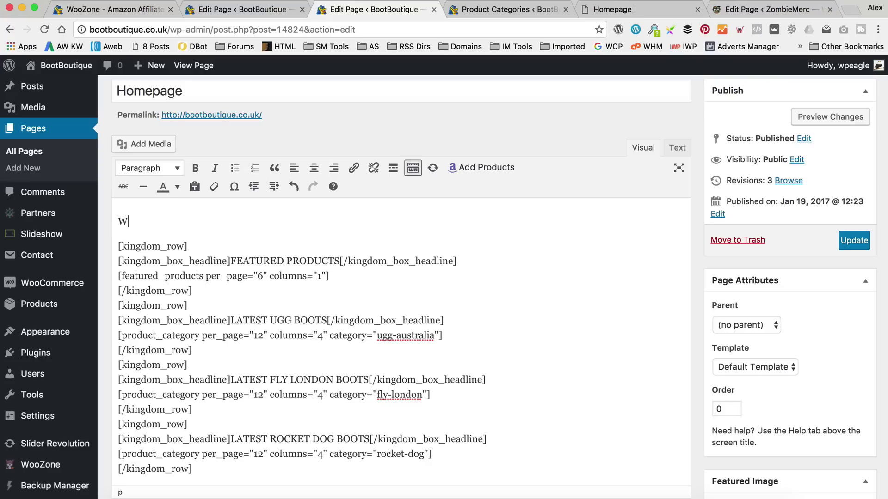
text(Welcome to Boot Bou)
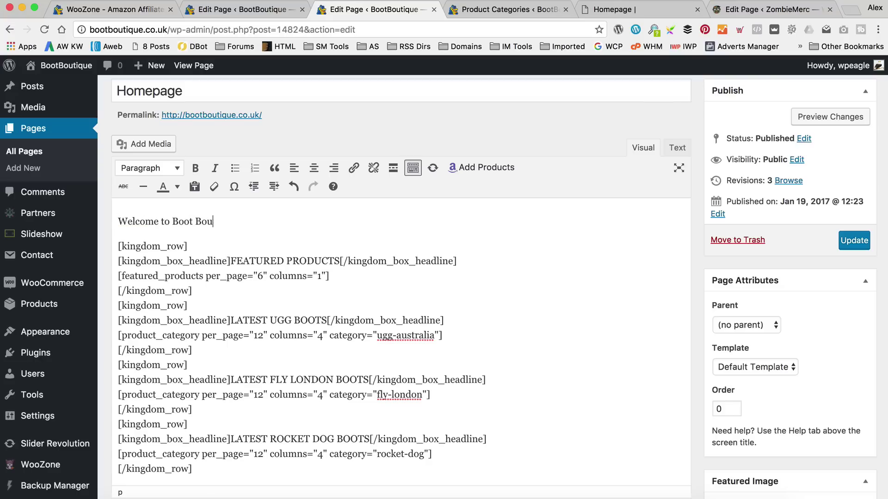
key(BackSpace)
key(BackSpace)
text(ique where you'll find the )
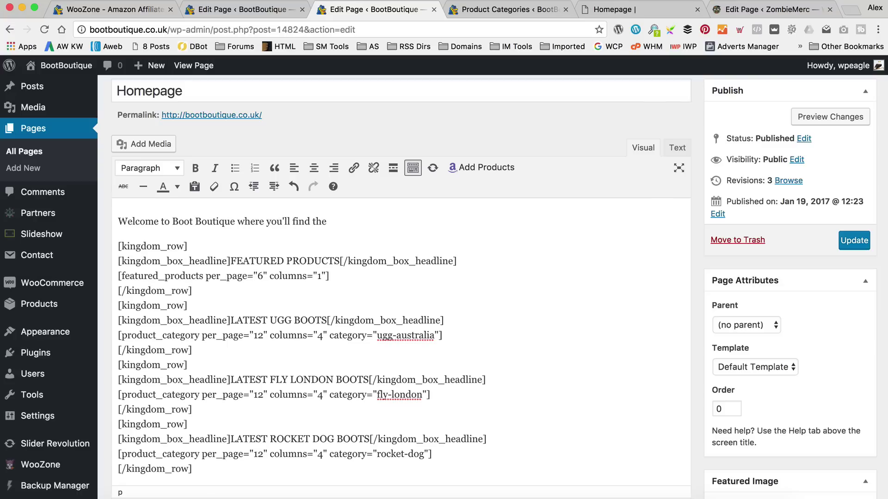
text(bex)
text(t selection of Womens )
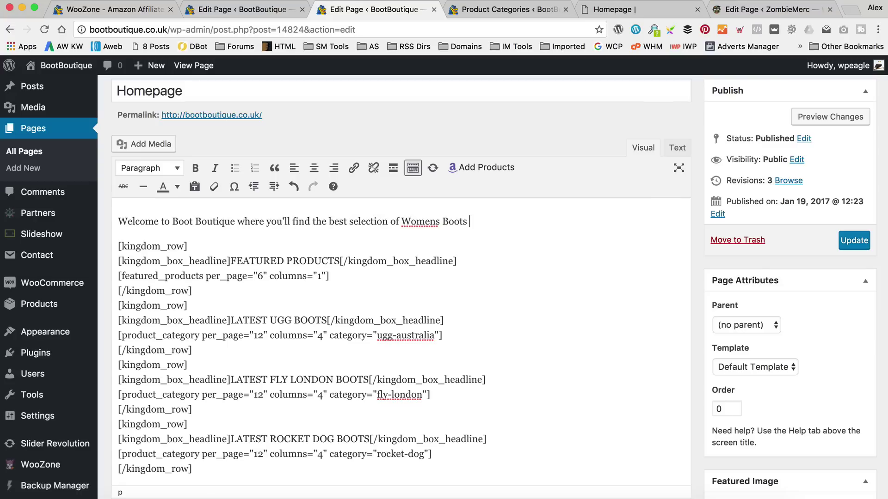
text(Boots, hand-picked just for you f)
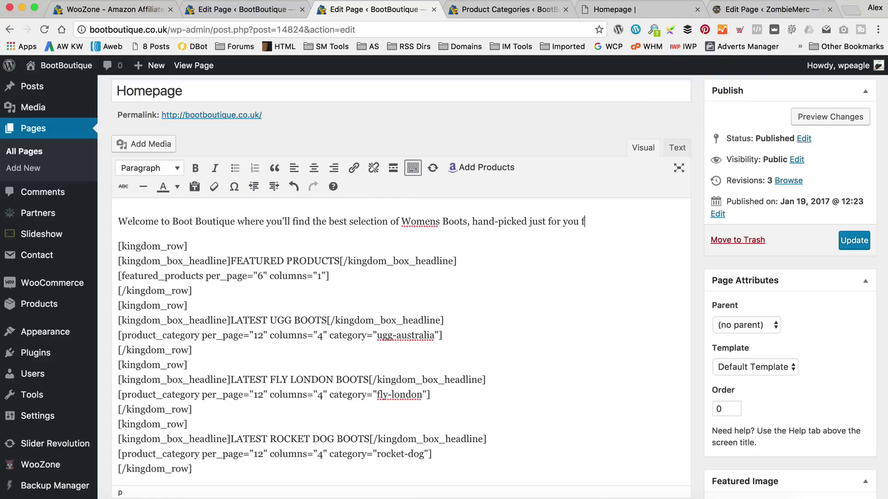
text(rom Amazon.)
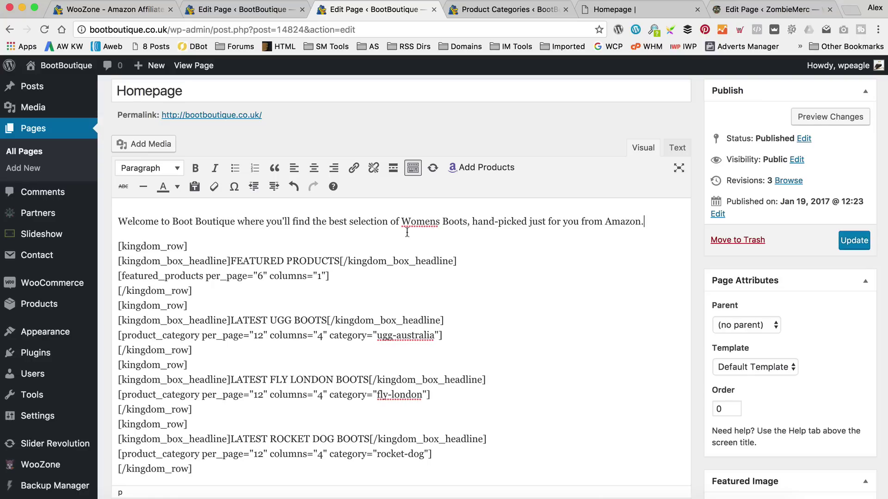
Centre the Homepage welcome paragraph, make it a Heading 3, and update the page.
drag(646, 222, 114, 218)
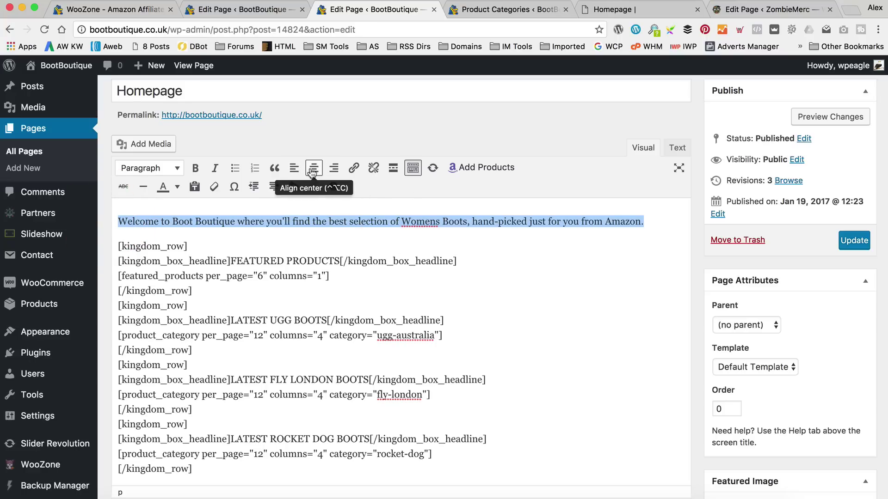
click(312, 171)
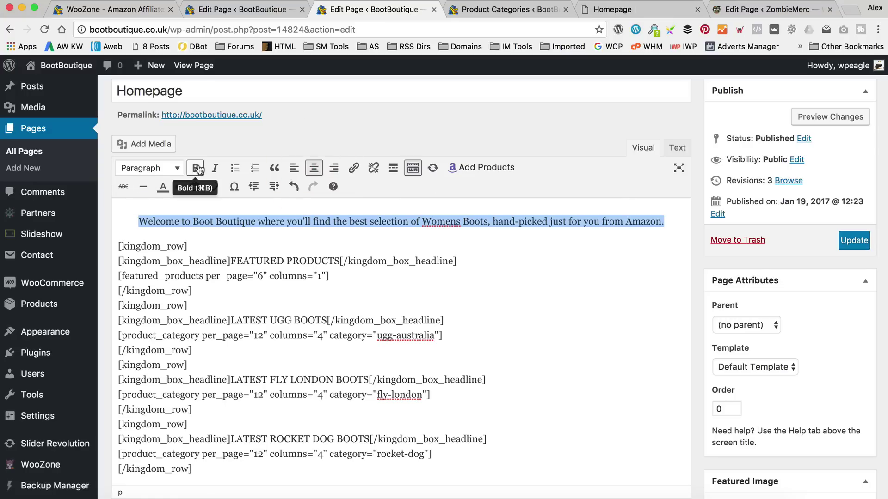
click(180, 169)
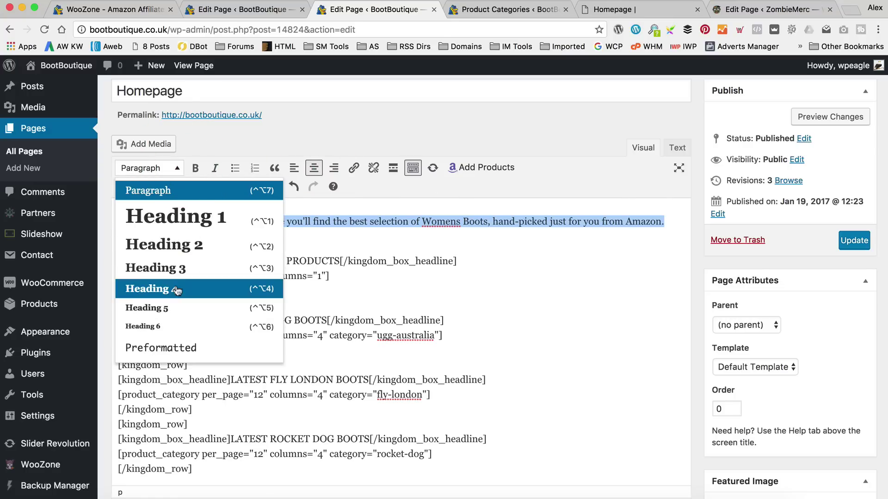
click(193, 270)
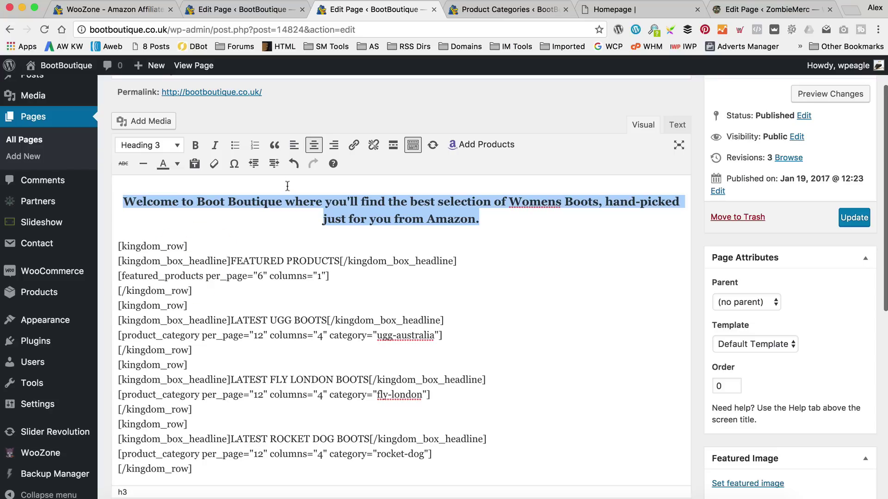
click(854, 217)
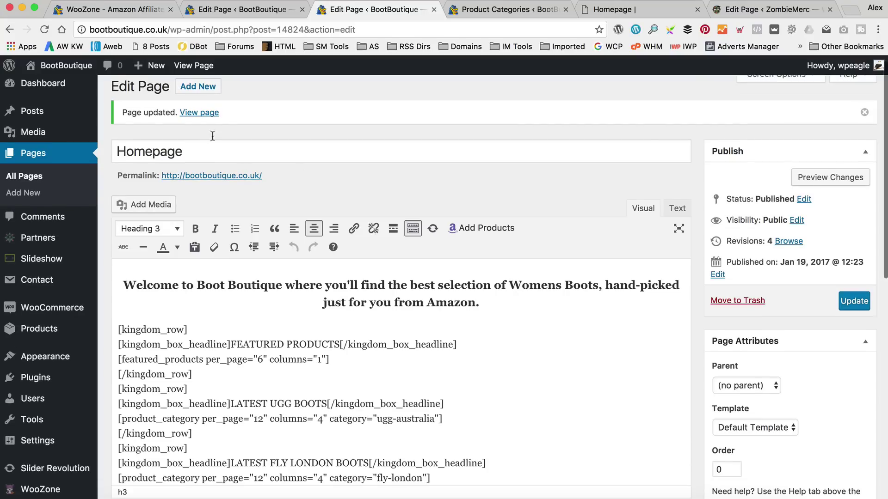
Preview the live homepage, change the welcome heading to Heading 2, update, and preview again.
click(205, 113)
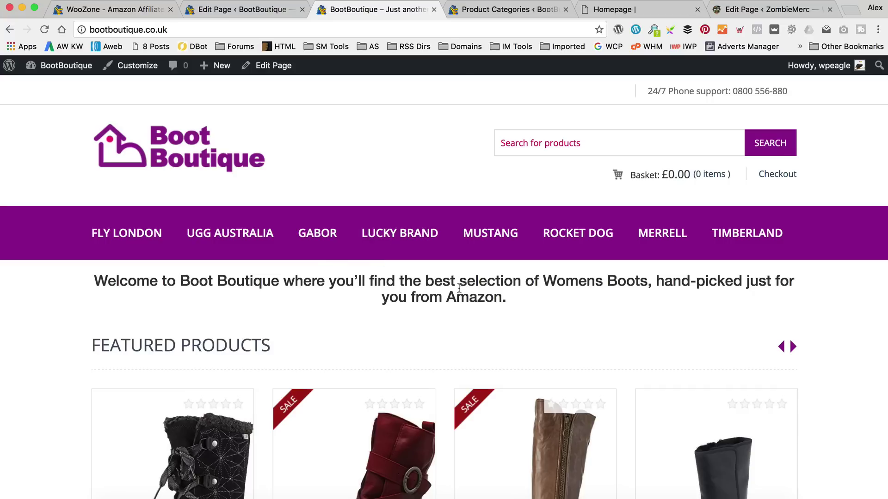
click(273, 65)
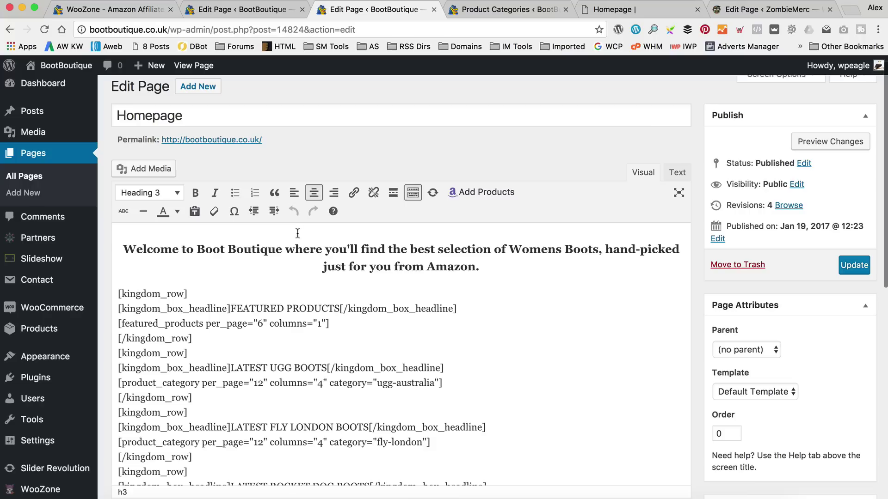
drag(509, 271, 123, 249)
click(157, 192)
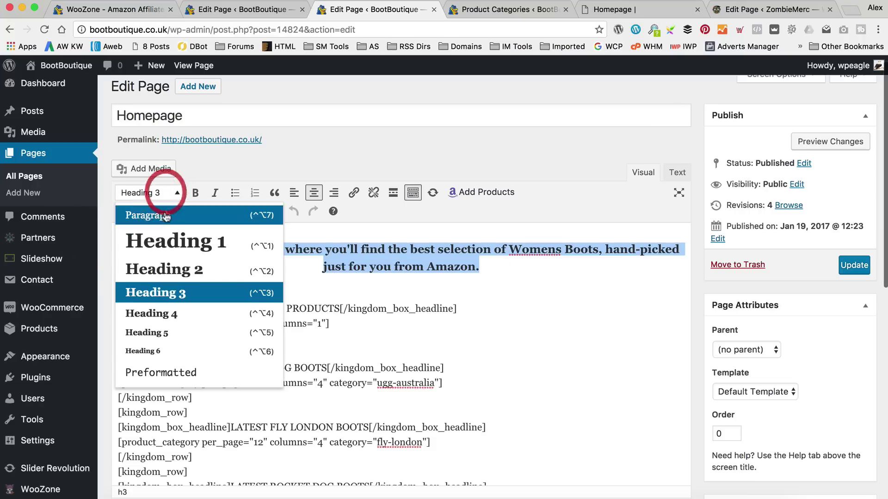
click(173, 272)
click(853, 254)
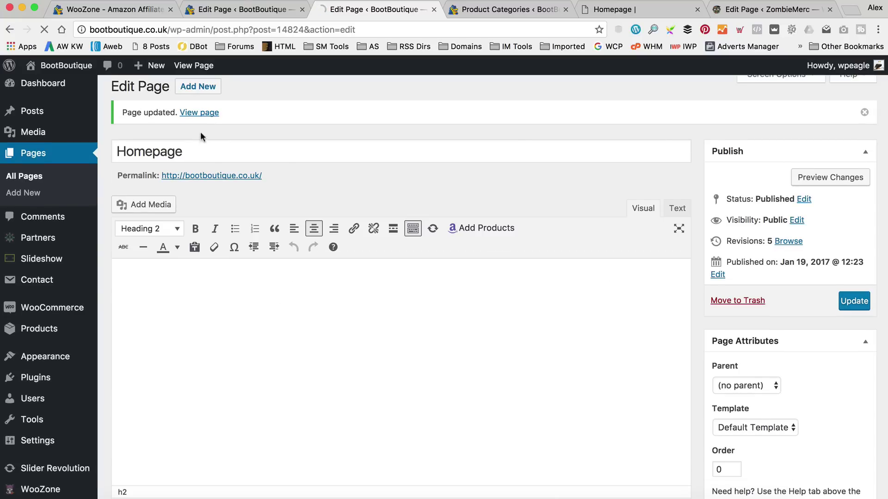
click(198, 113)
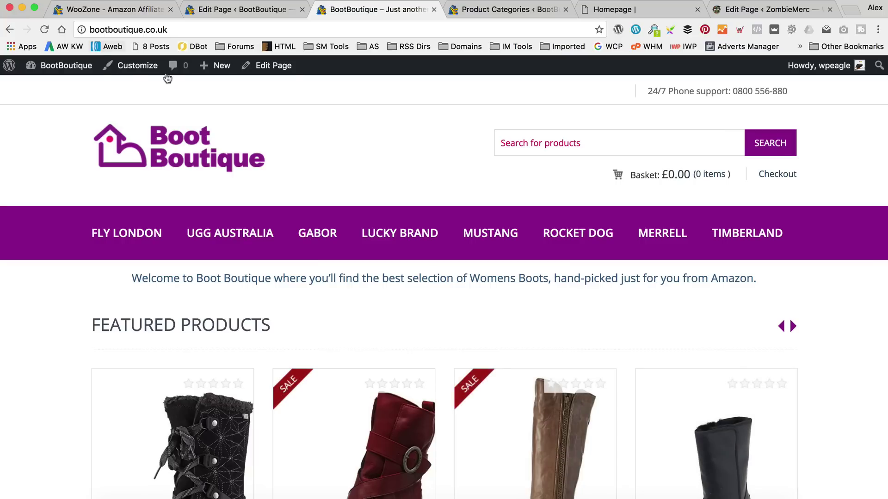
click(271, 65)
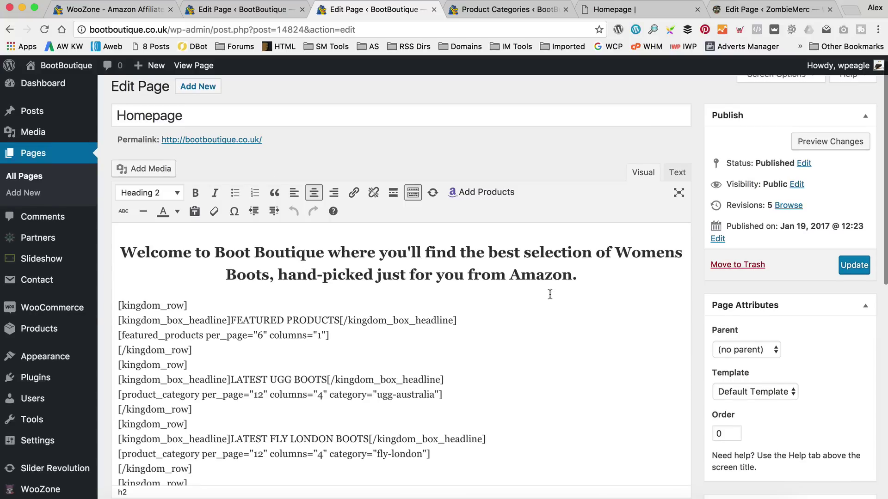
Try the welcome heading as Heading 1, update, and check it on the live homepage.
drag(582, 276, 99, 250)
click(148, 192)
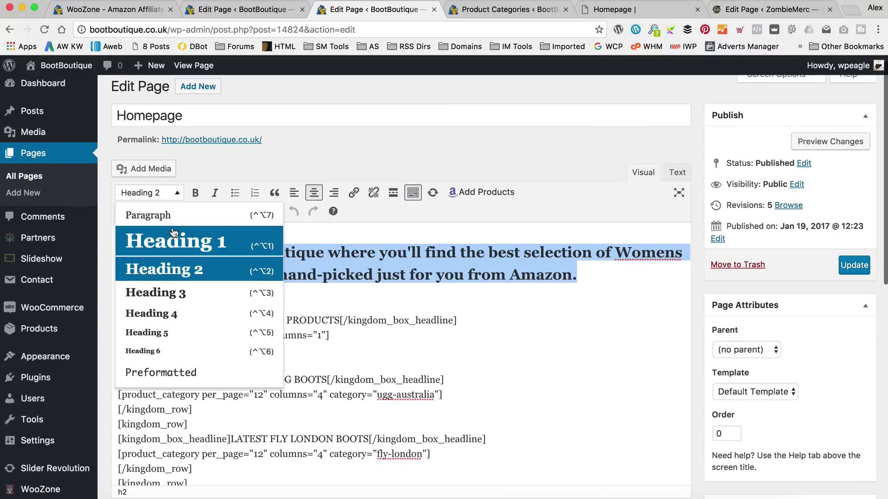
click(172, 239)
click(855, 219)
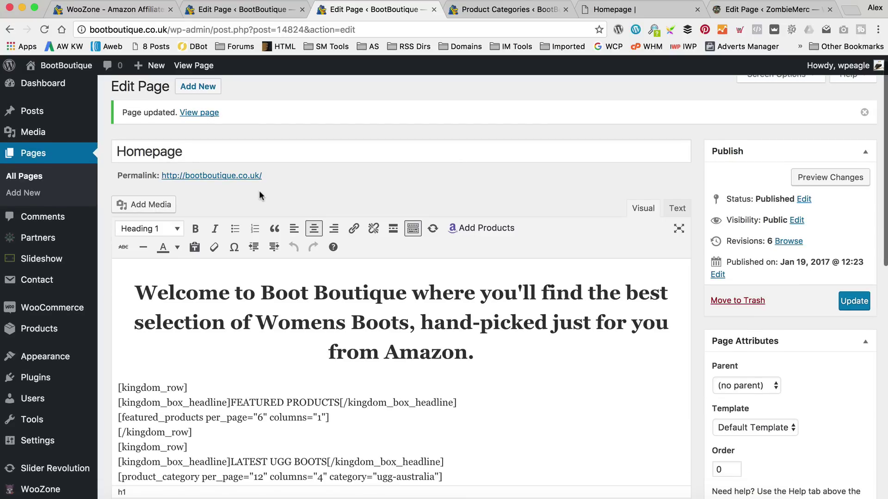
click(234, 175)
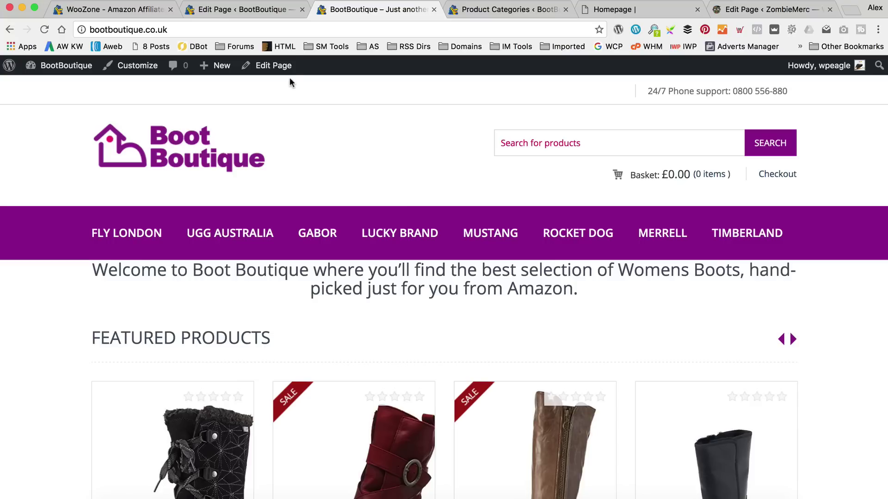
click(270, 66)
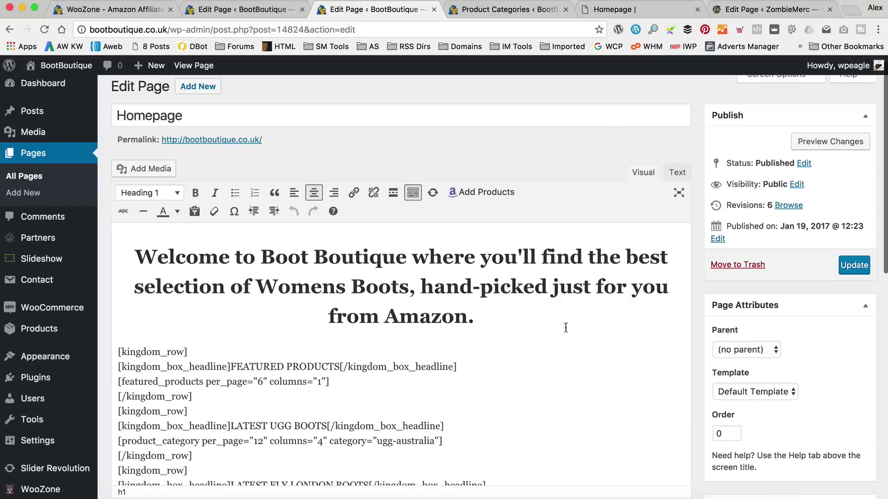
Set the welcome heading back to Heading 3 without bold and update the page.
drag(564, 327, 129, 233)
click(147, 192)
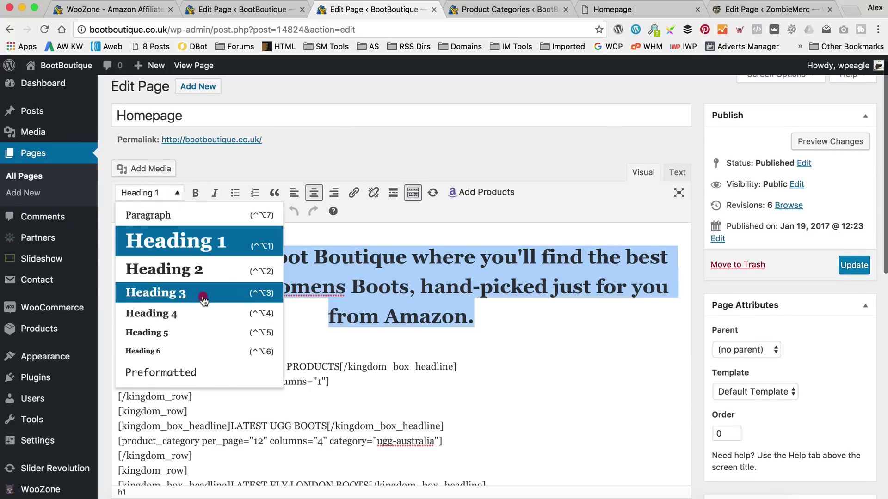
click(204, 301)
click(195, 193)
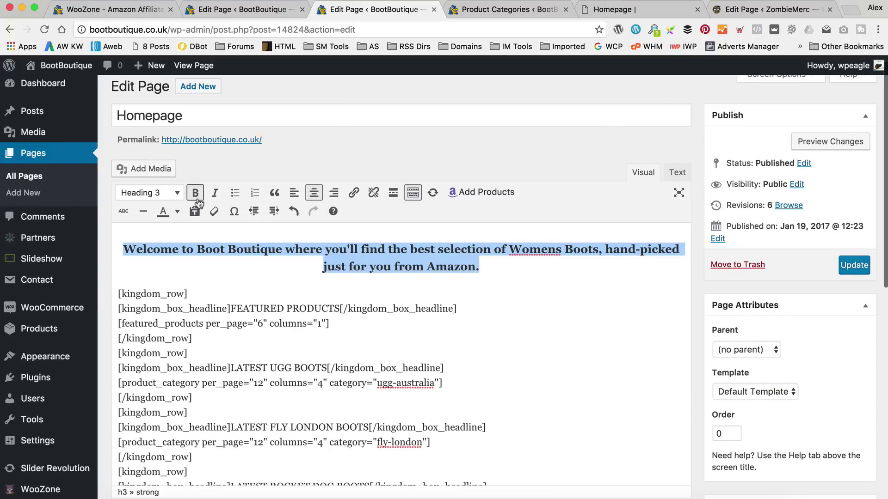
click(196, 194)
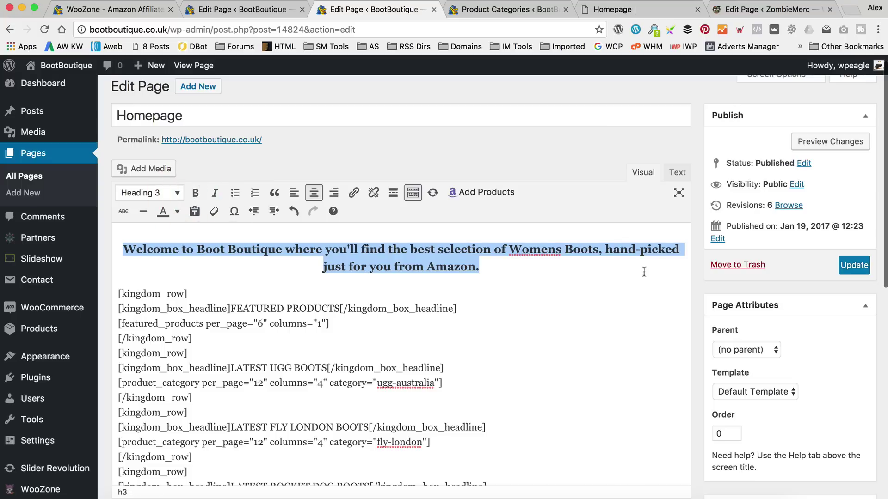
click(854, 265)
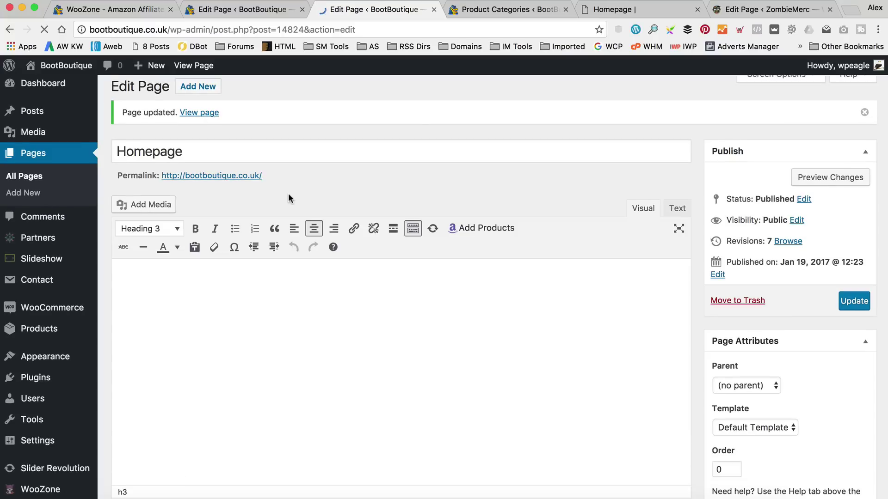
Mark the spot after the last [/kingdom_row] and copy the four Latest blog posts shortcodes from the docs.
scroll(398, 293, down, 5)
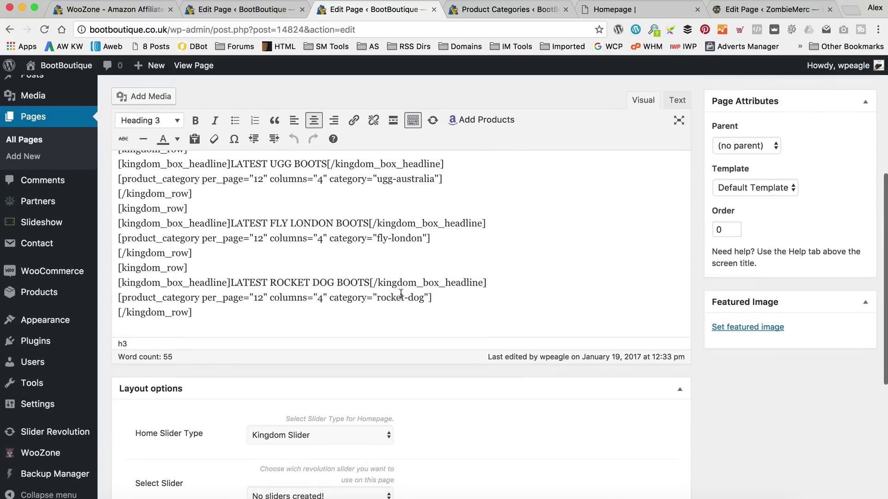
click(239, 305)
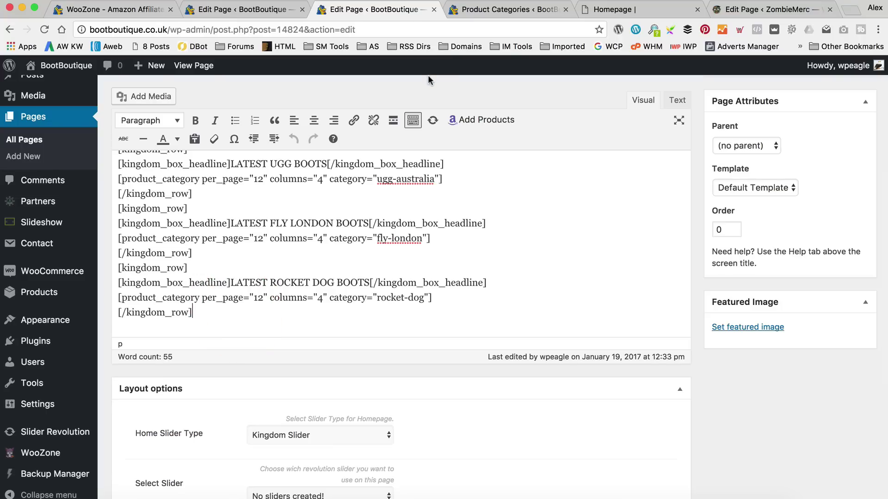
click(630, 9)
scroll(340, 272, down, 5)
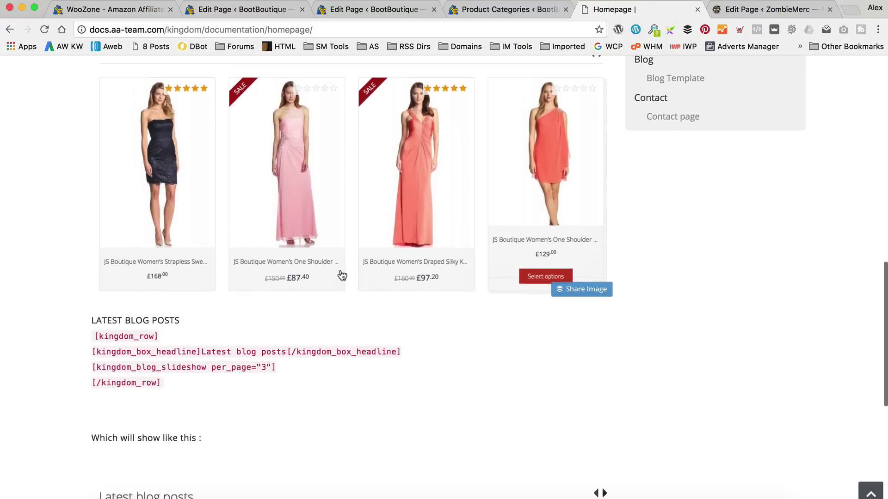
click(213, 346)
drag(114, 320, 93, 299)
key(cmd+c)
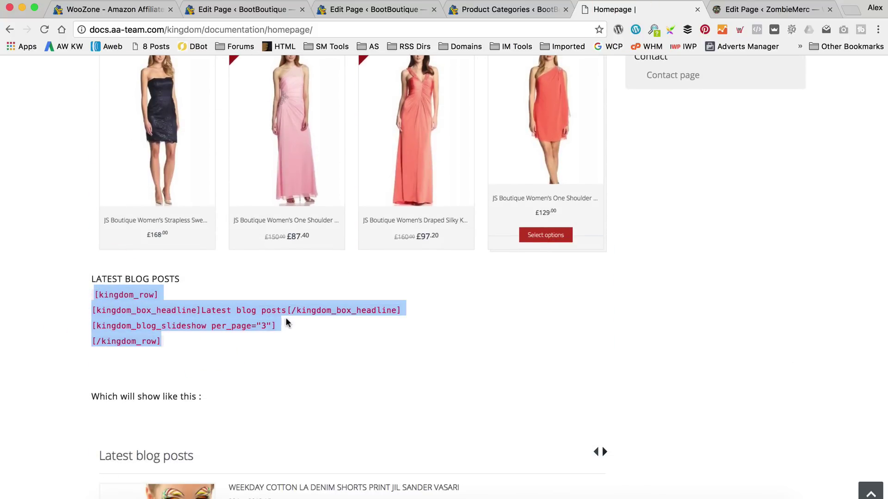
click(494, 10)
Paste the blog posts shortcodes on a new line and update the Homepage.
click(347, 9)
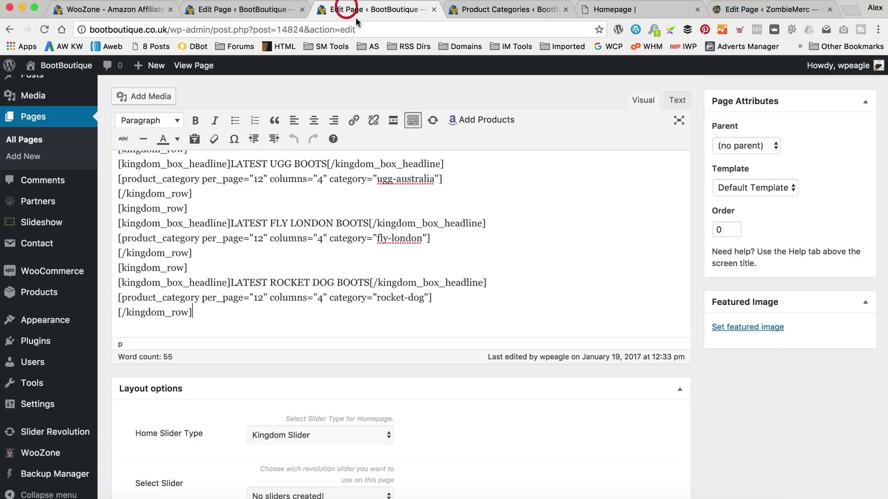
key(Return)
key(cmd+v)
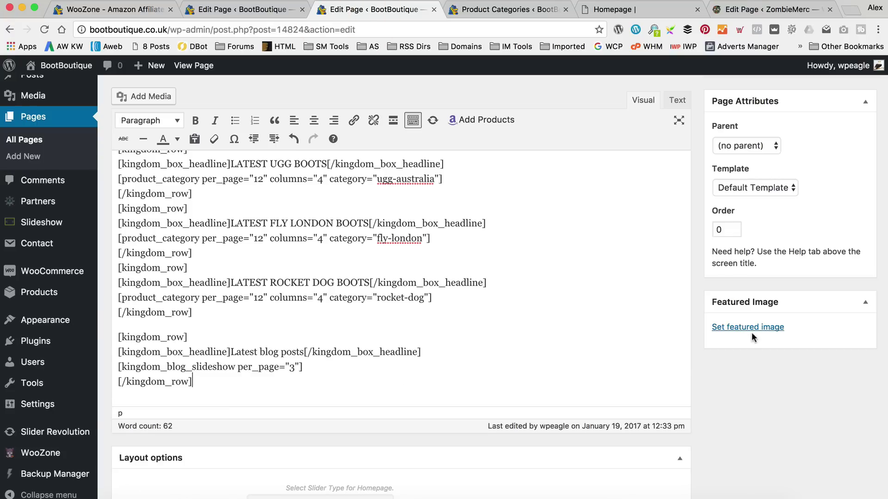
scroll(751, 332, up, 5)
click(857, 309)
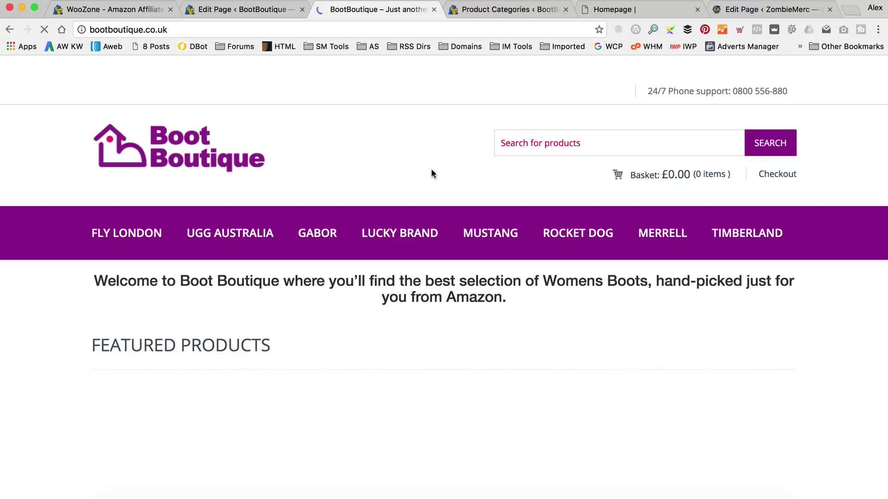
Go to the Dashboard and open Slider Revolution from the admin sidebar.
scroll(432, 169, down, 5)
scroll(431, 168, down, 15)
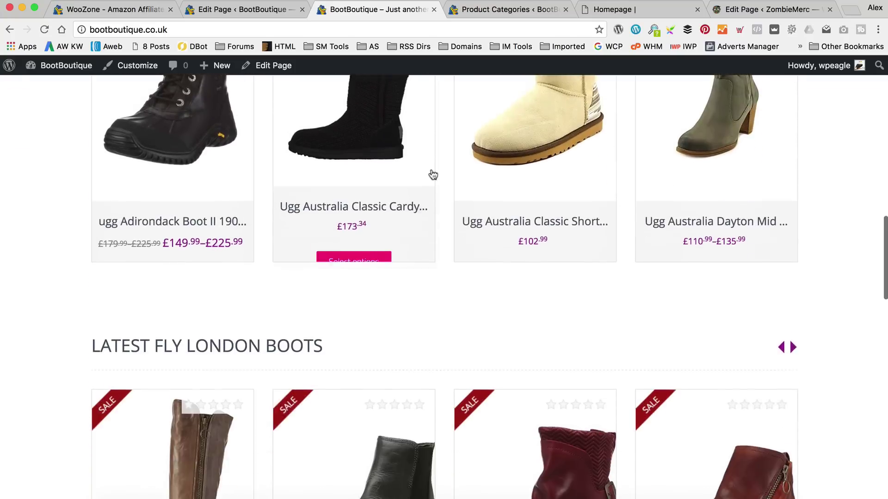
scroll(431, 173, down, 12)
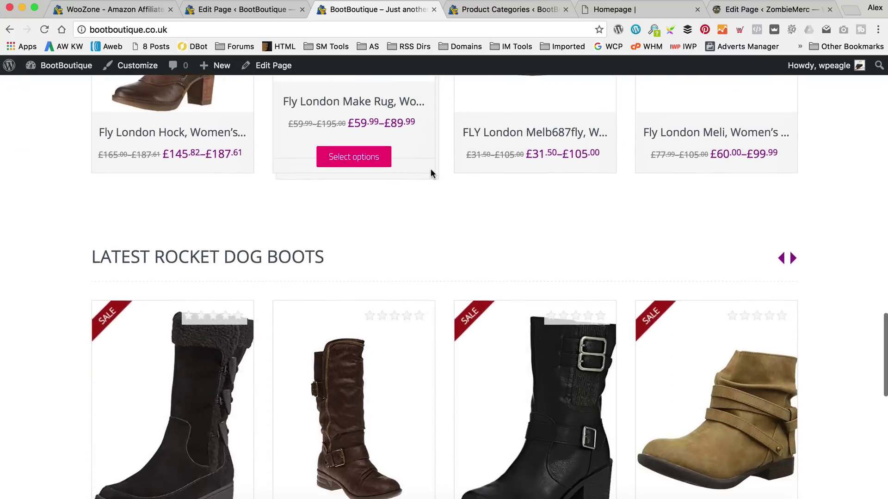
scroll(431, 173, down, 2)
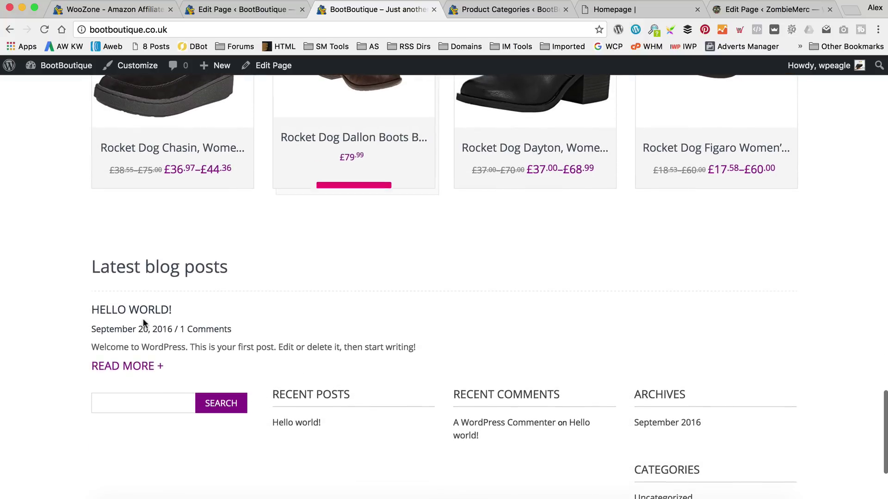
scroll(262, 287, up, 20)
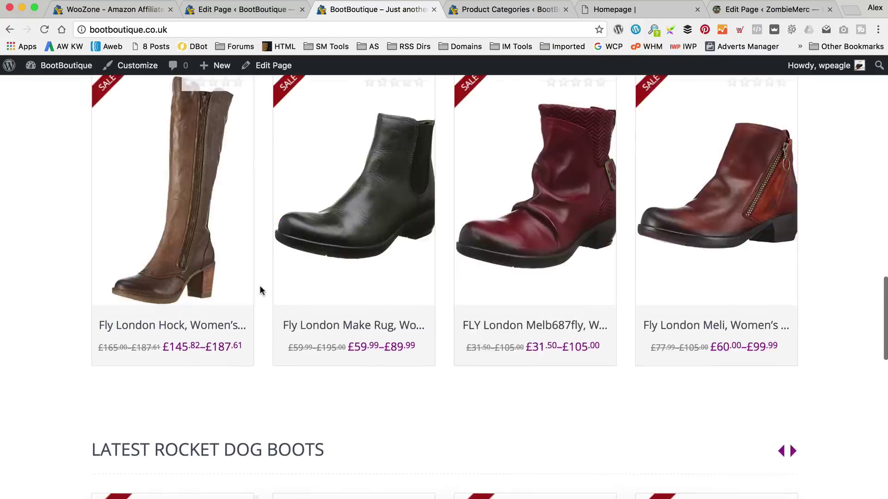
scroll(260, 289, up, 12)
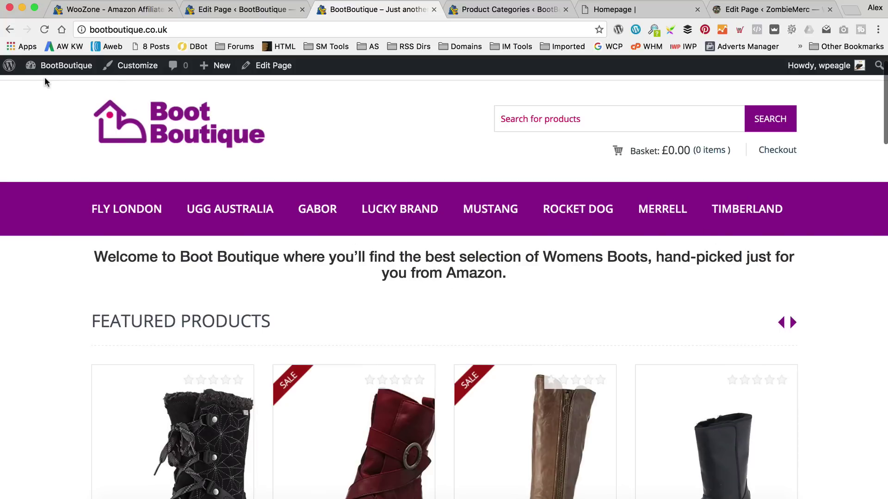
mouse_move(52, 84)
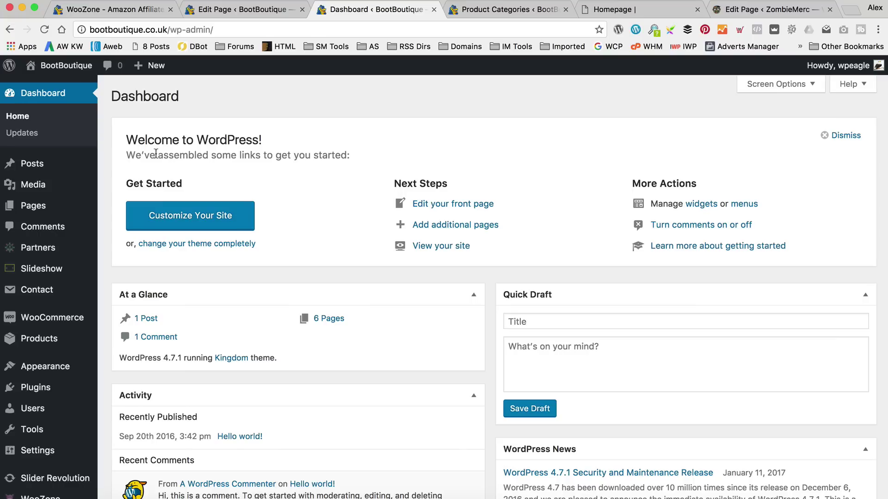
scroll(70, 204, down, 5)
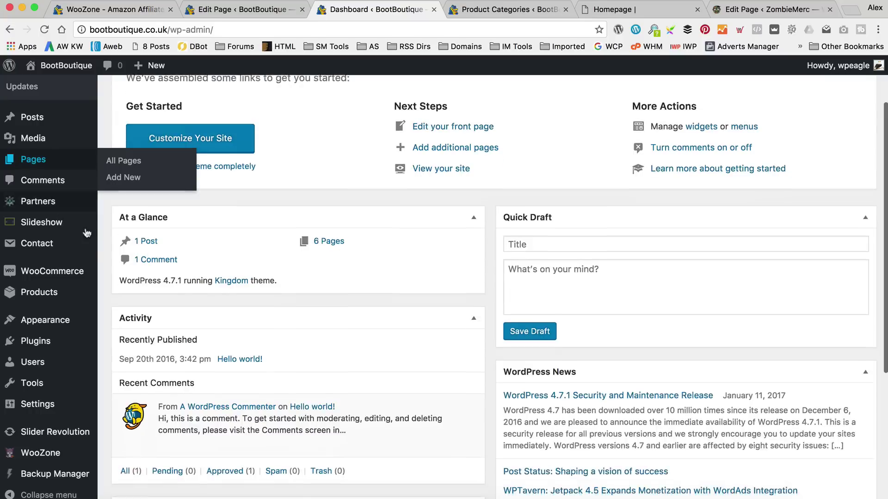
mouse_move(78, 432)
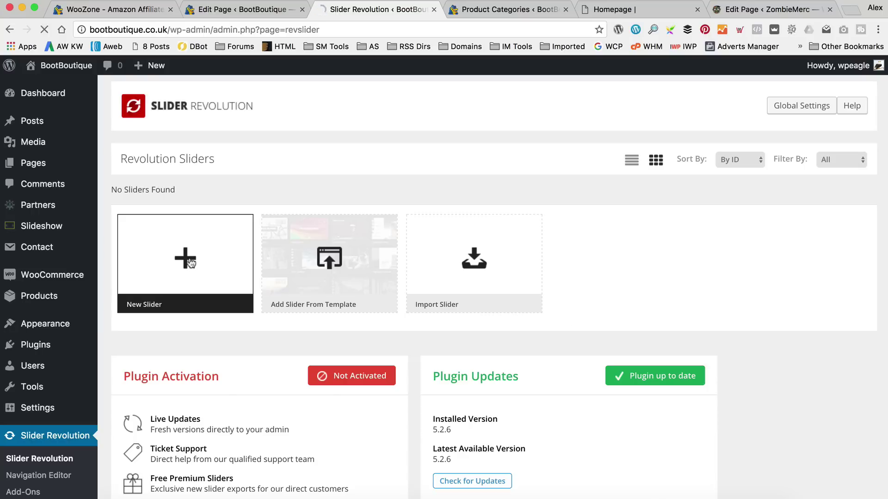
Create a new slider titled 'Homepage' with alias 'homepage' and save it to edit slides.
click(190, 263)
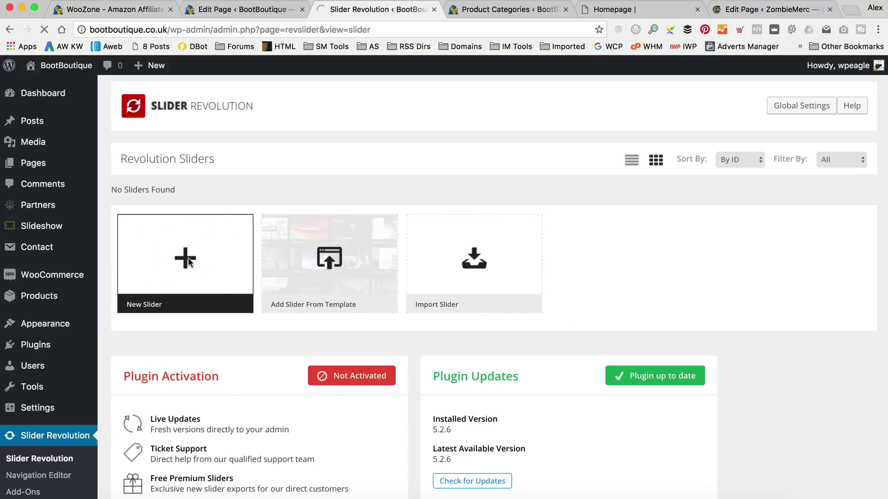
scroll(185, 217, down, 3)
scroll(353, 228, down, 5)
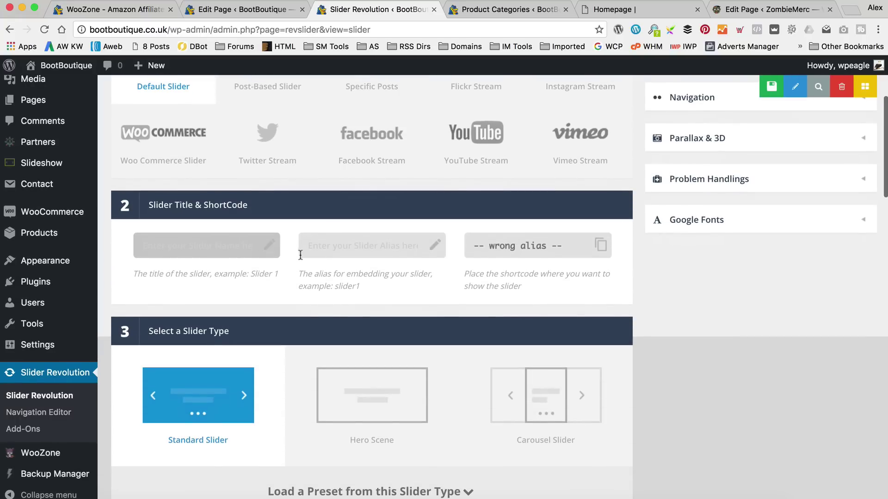
scroll(300, 265, up, 3)
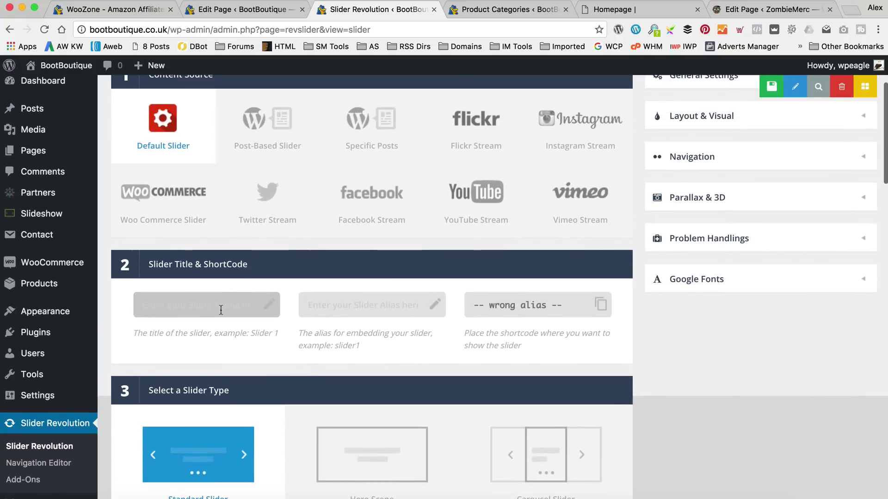
text(epag)
key(Tab)
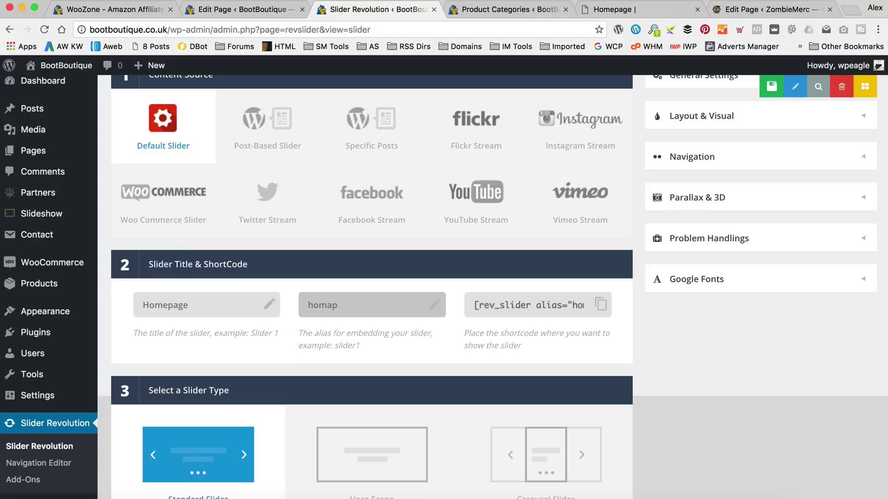
key(Tab)
scroll(231, 254, down, 5)
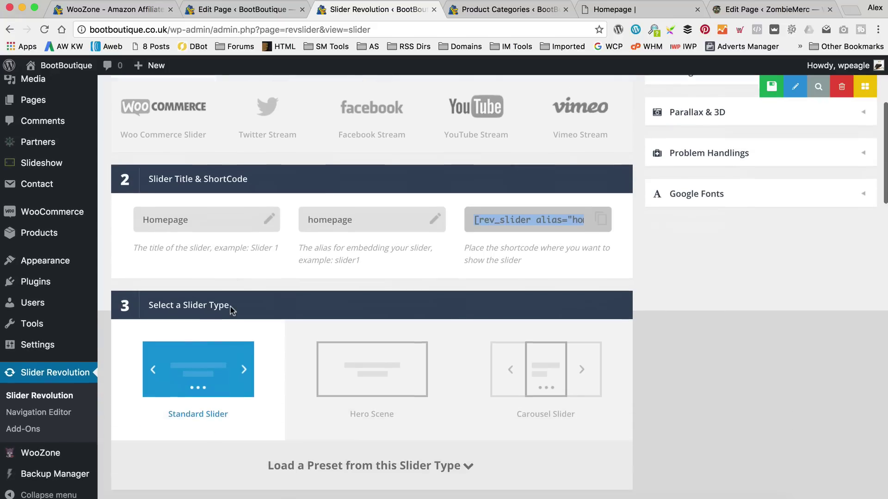
scroll(254, 301, down, 7)
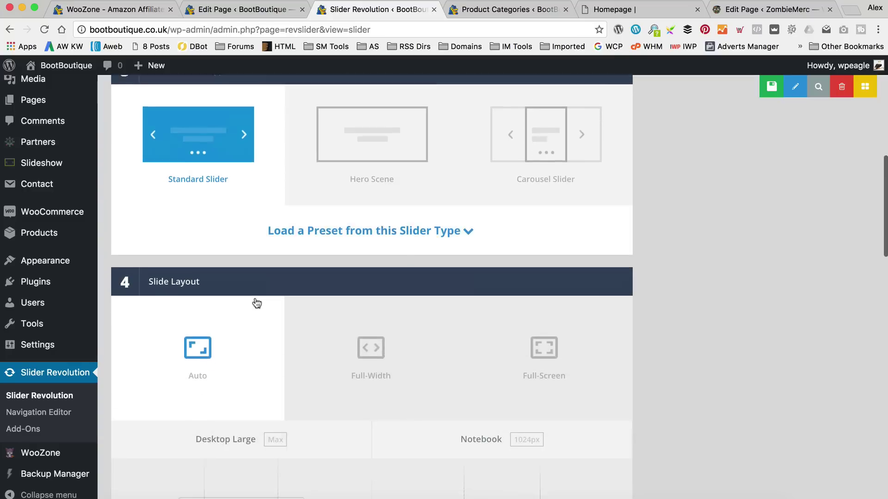
scroll(359, 348, down, 7)
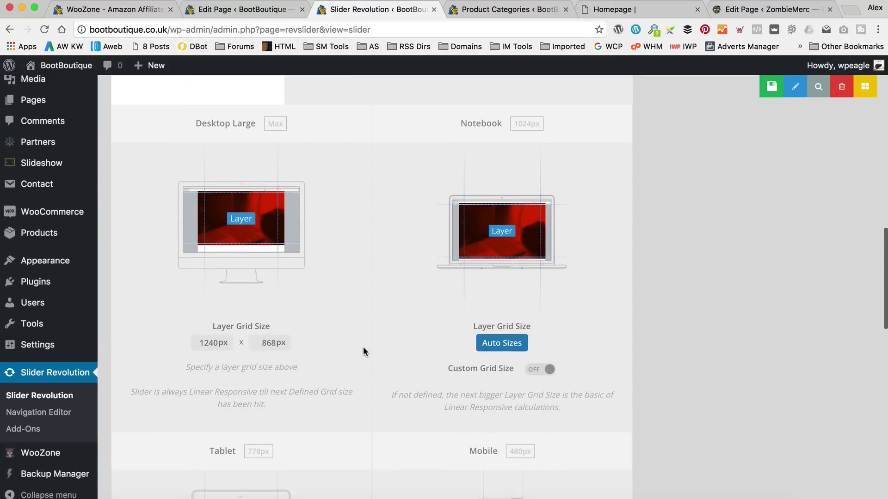
scroll(364, 347, down, 15)
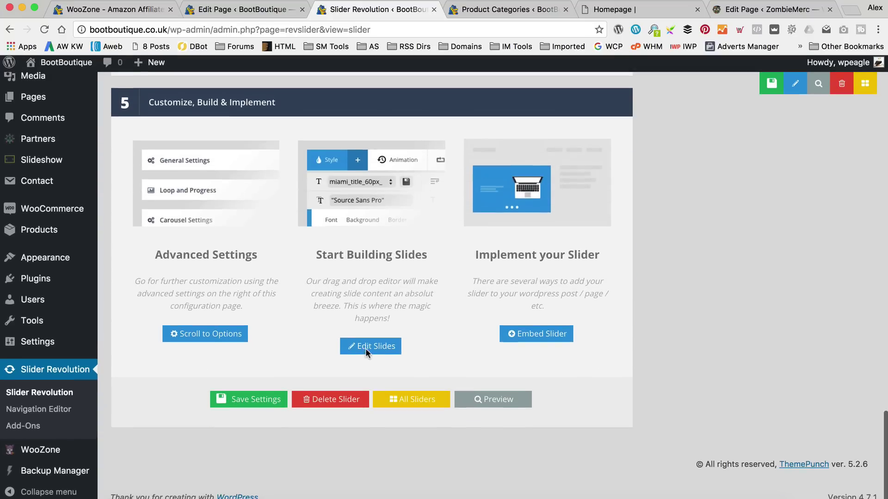
click(365, 348)
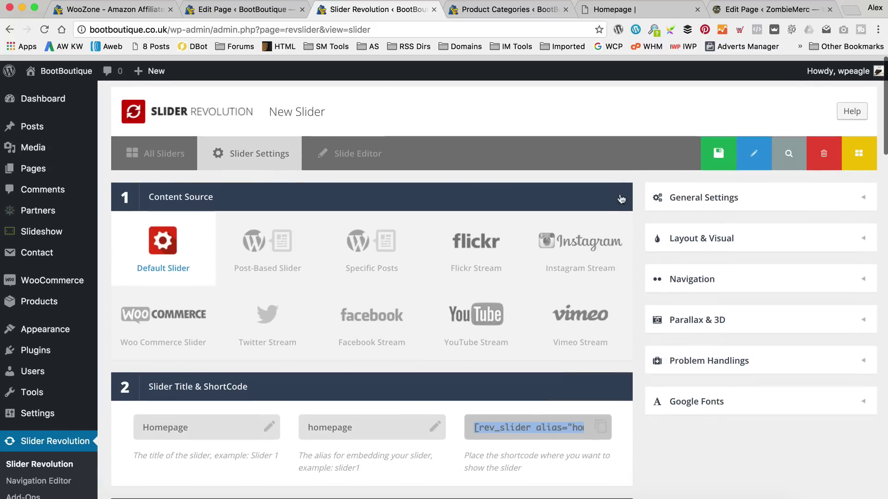
click(708, 148)
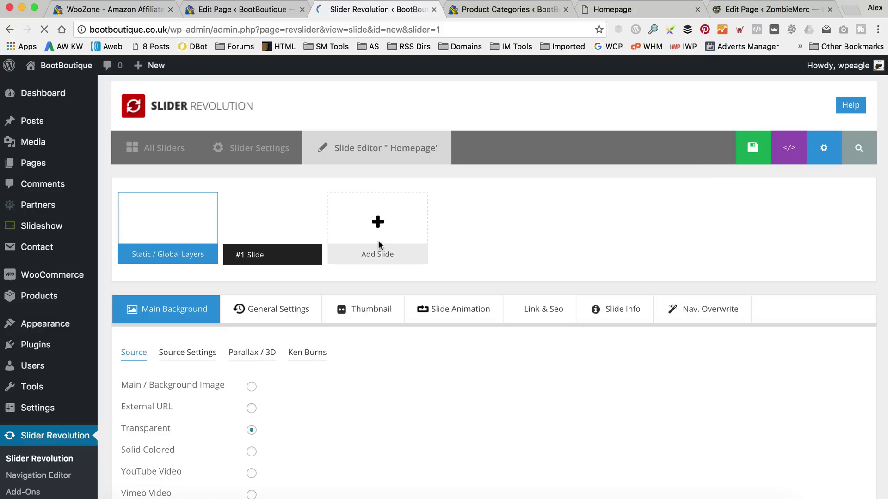
Choose an image background and upload class and style.jpg from the New Boot Boutique folder.
scroll(516, 239, down, 3)
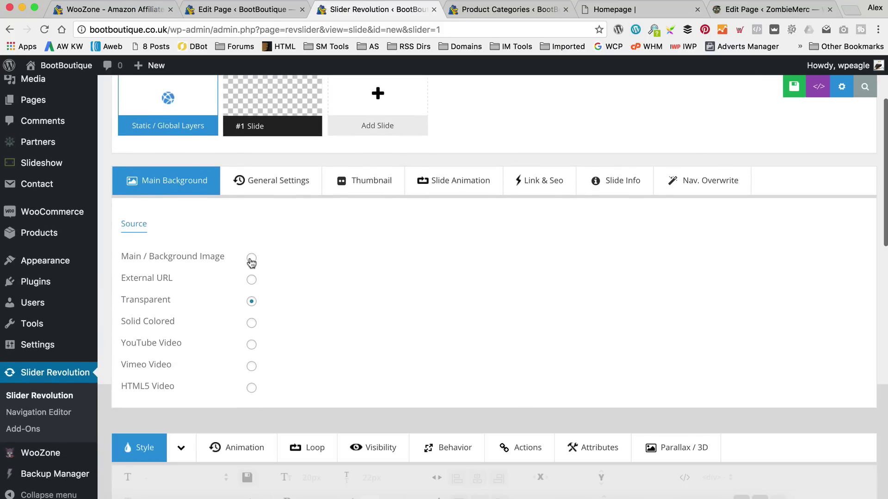
click(252, 259)
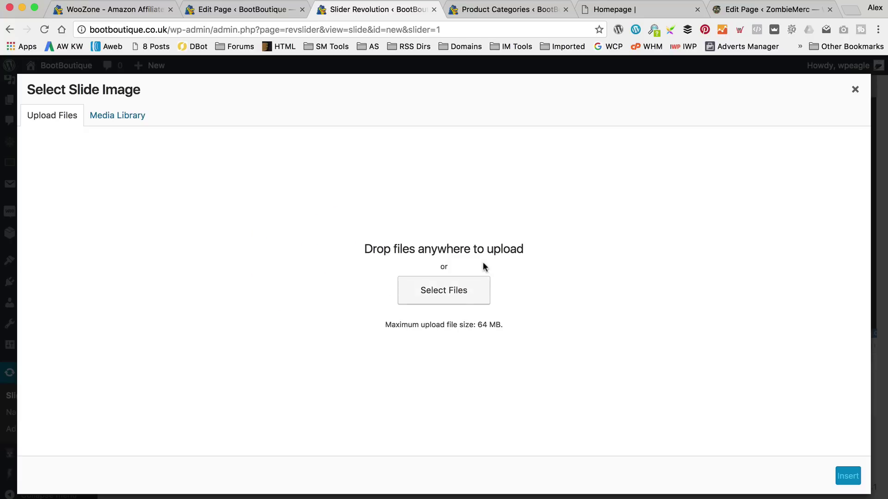
click(464, 300)
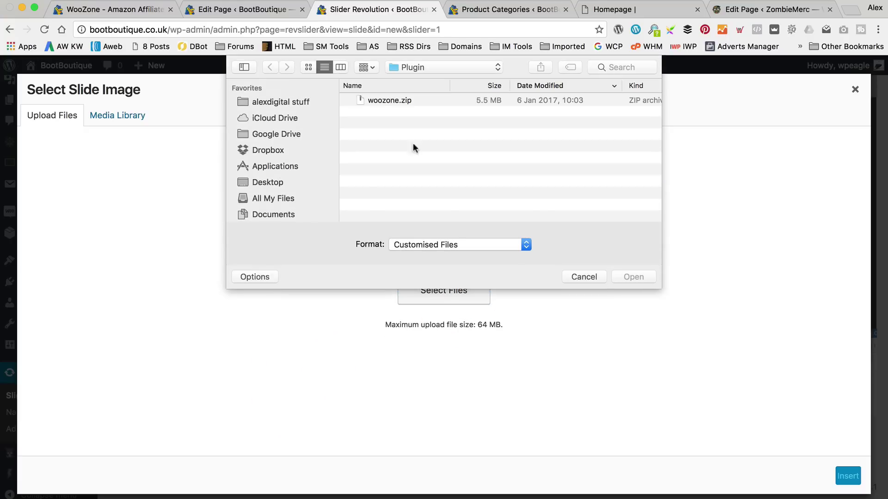
click(279, 101)
double_click(395, 99)
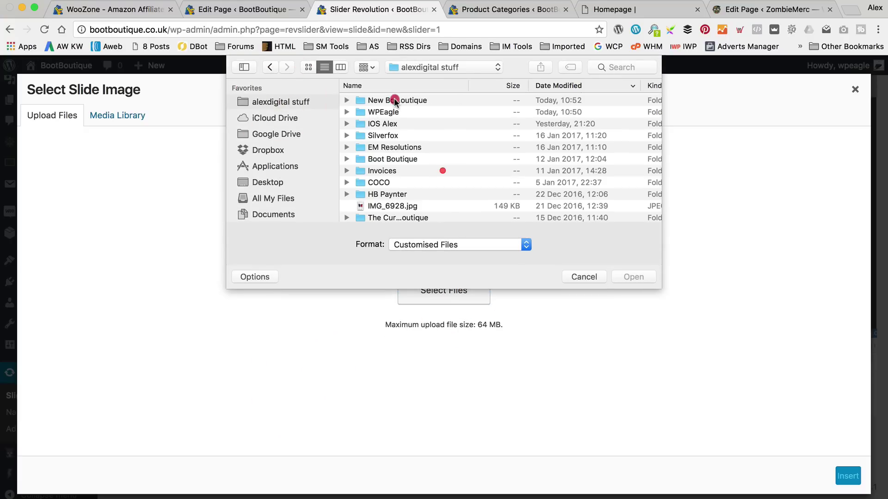
scroll(442, 136, down, 5)
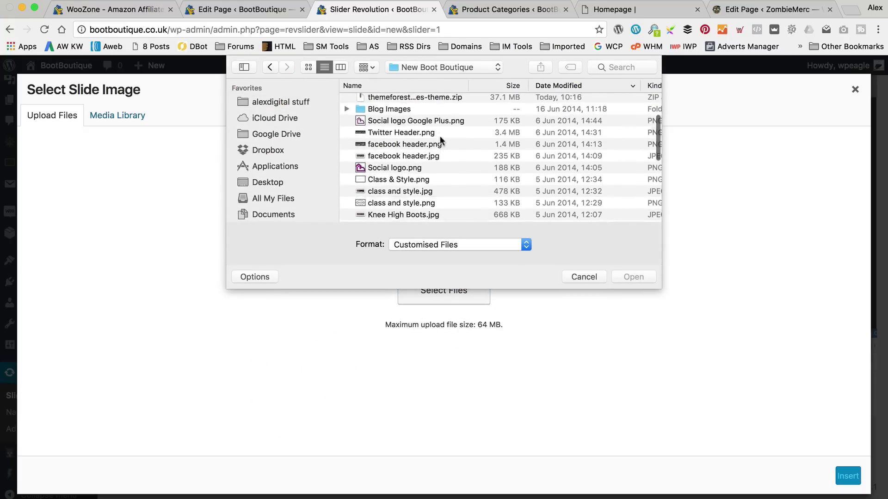
scroll(440, 137, down, 3)
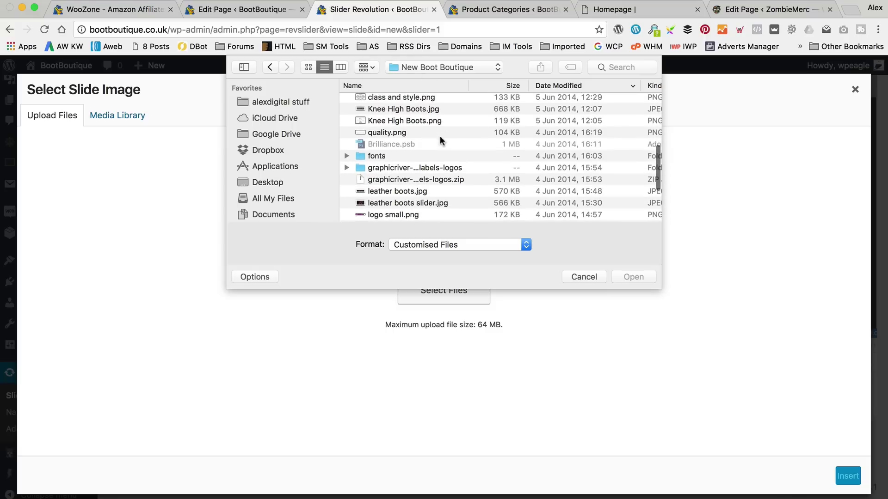
scroll(440, 135, up, 2)
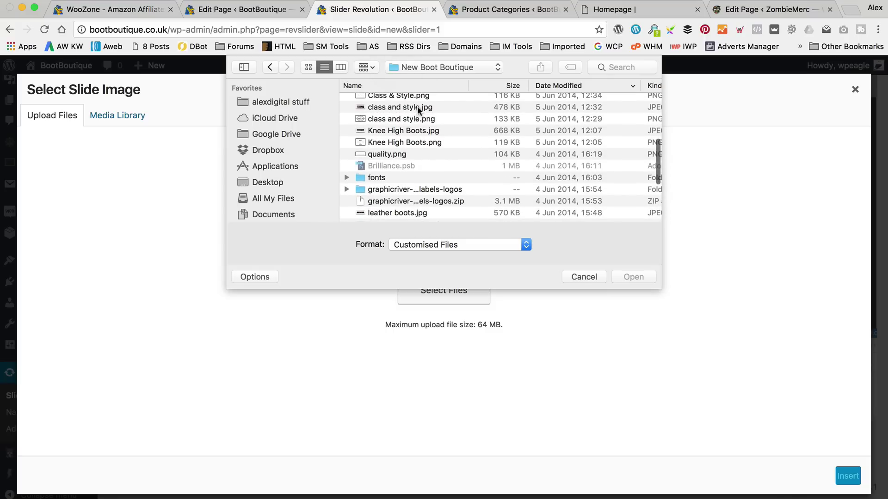
click(422, 131)
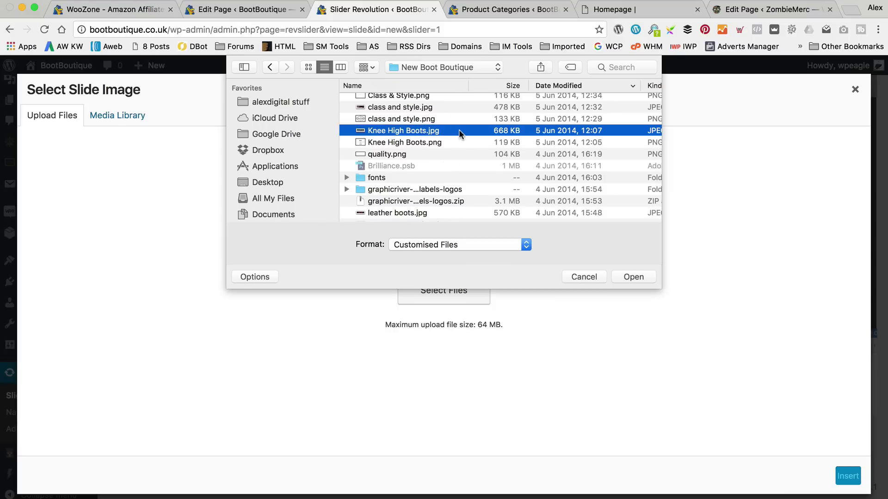
click(420, 106)
scroll(452, 162, down, 1)
scroll(452, 163, up, 3)
click(633, 277)
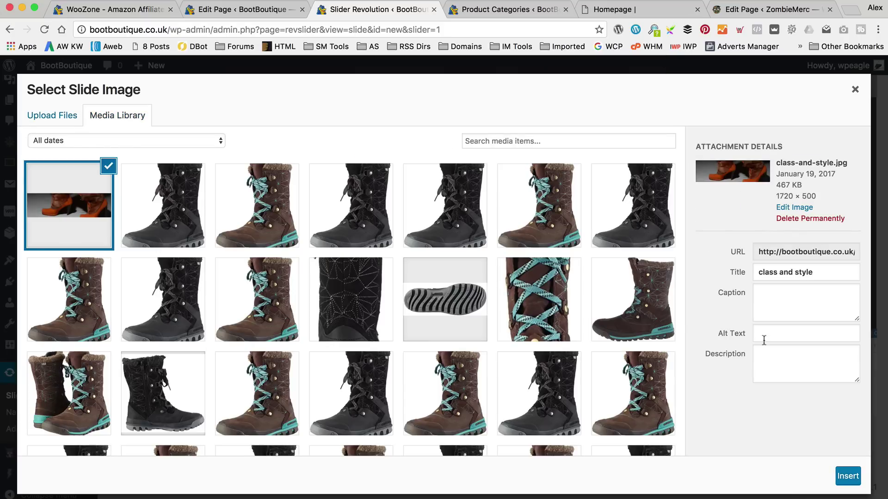
Insert the uploaded photo as the slide's background and save the slide.
click(849, 479)
scroll(560, 251, down, 10)
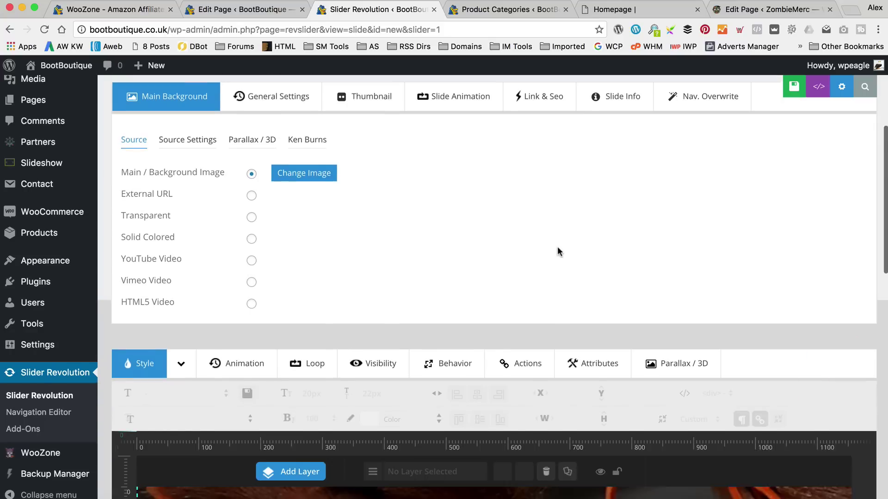
scroll(560, 251, down, 3)
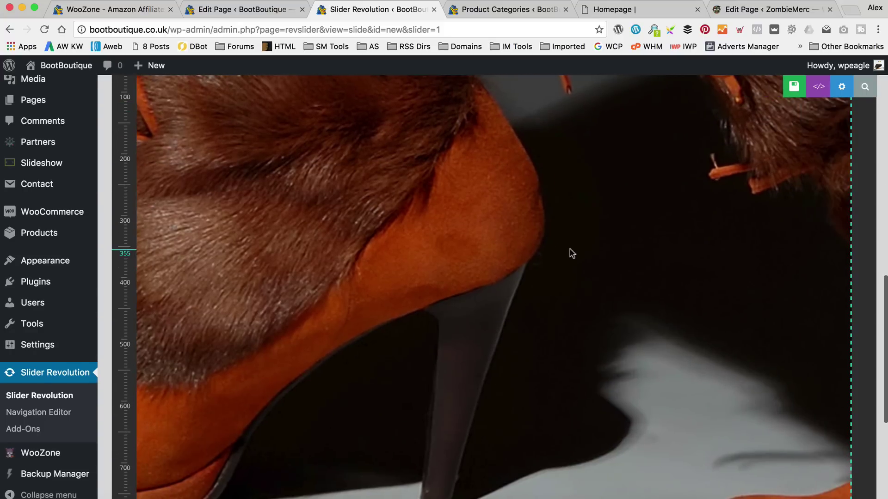
scroll(571, 250, up, 5)
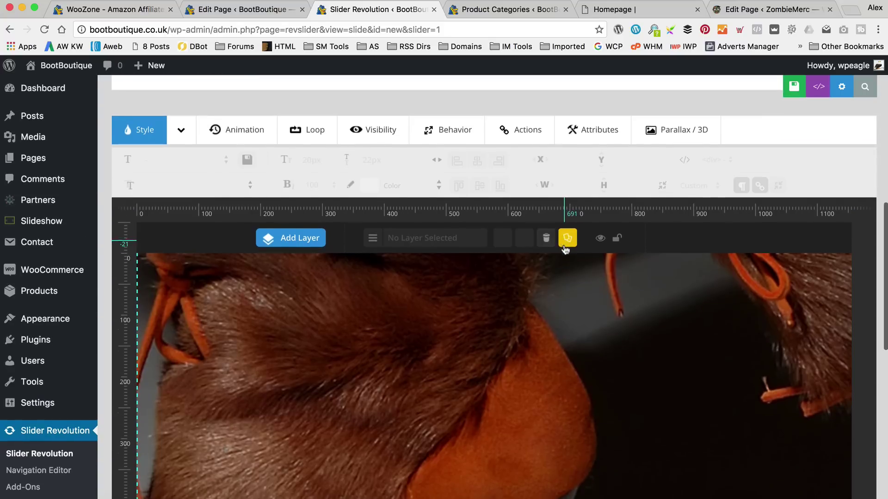
scroll(565, 248, down, 3)
scroll(564, 248, up, 1)
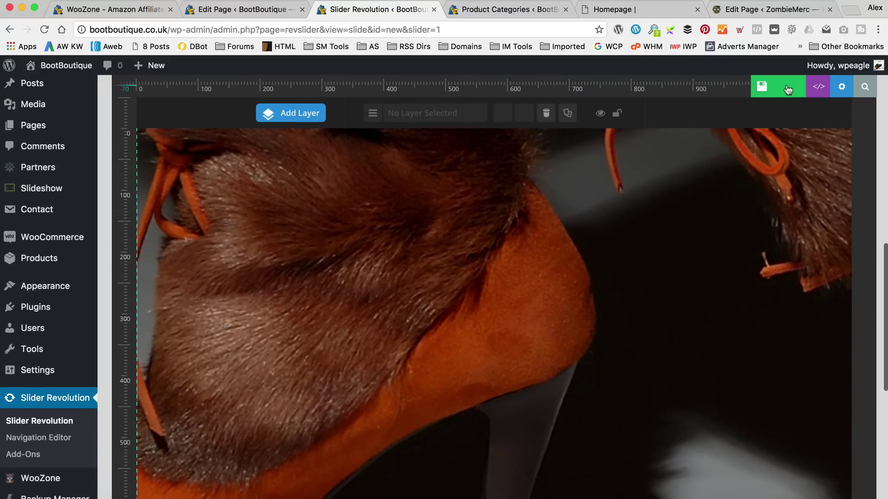
click(765, 87)
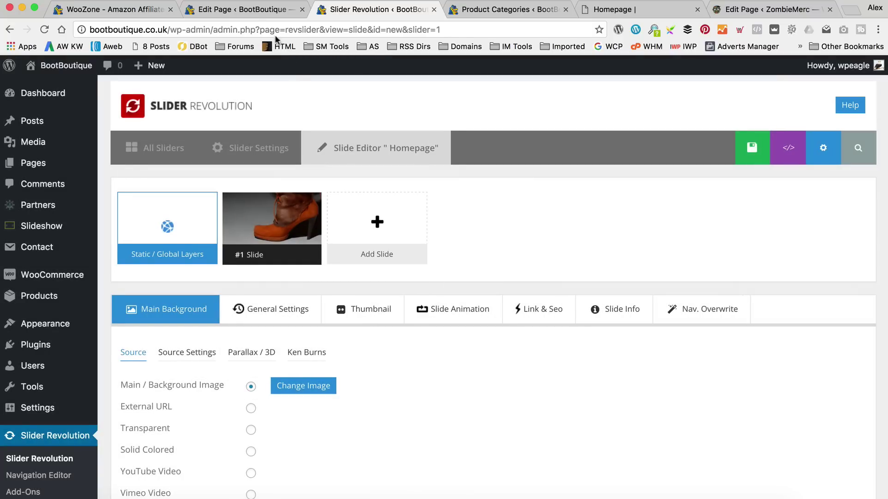
Load the site's front page and reopen the Homepage in the page editor.
click(245, 9)
click(511, 29)
key(Return)
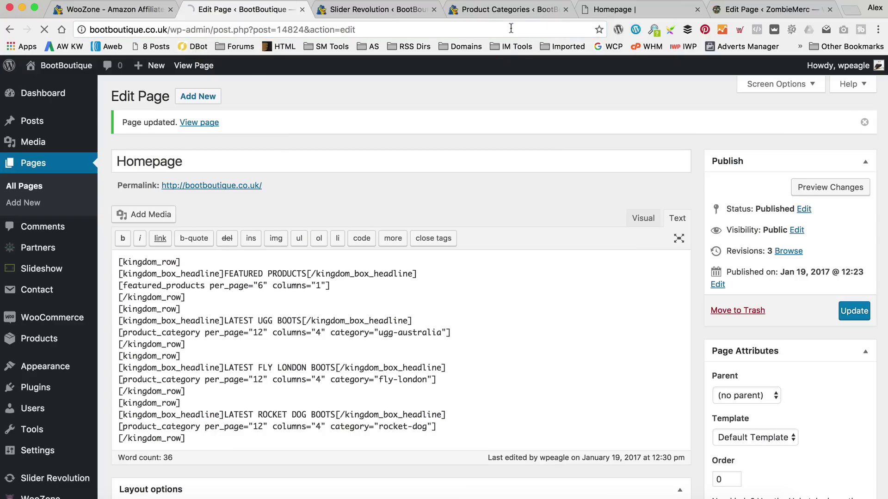
drag(169, 30, 361, 30)
key(BackSpace)
key(Return)
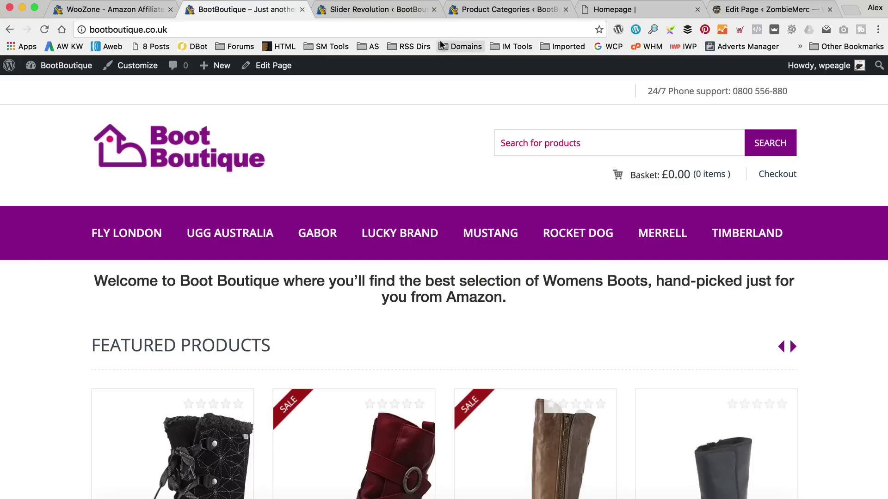
scroll(423, 115, down, 1)
click(272, 67)
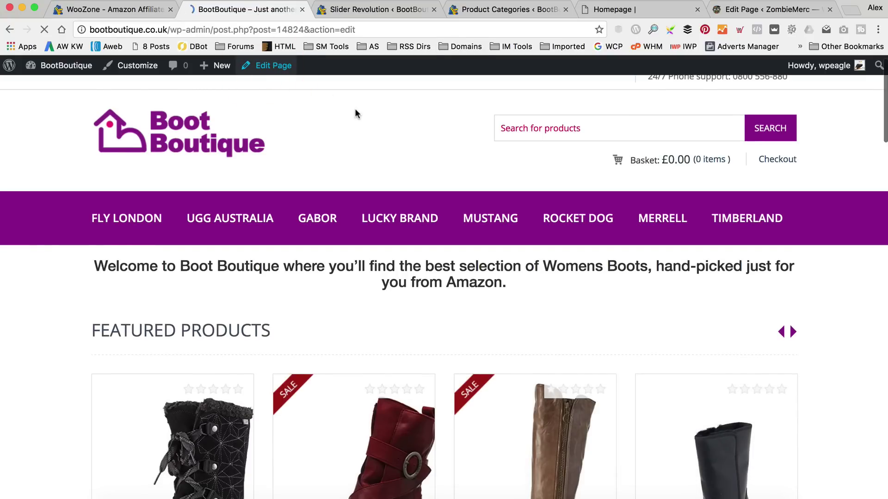
Set Home Slider Type to Revolution Slider using the Homepage slider and update the page.
scroll(363, 115, down, 5)
scroll(347, 198, down, 4)
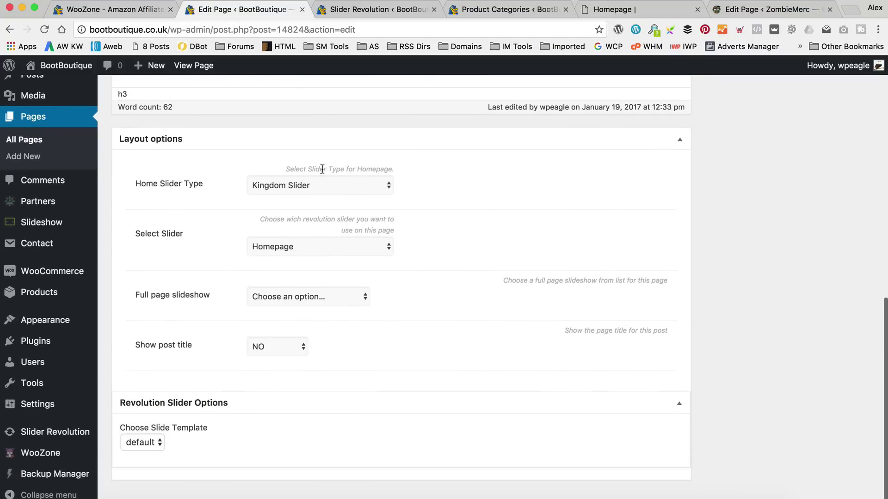
click(322, 185)
click(331, 196)
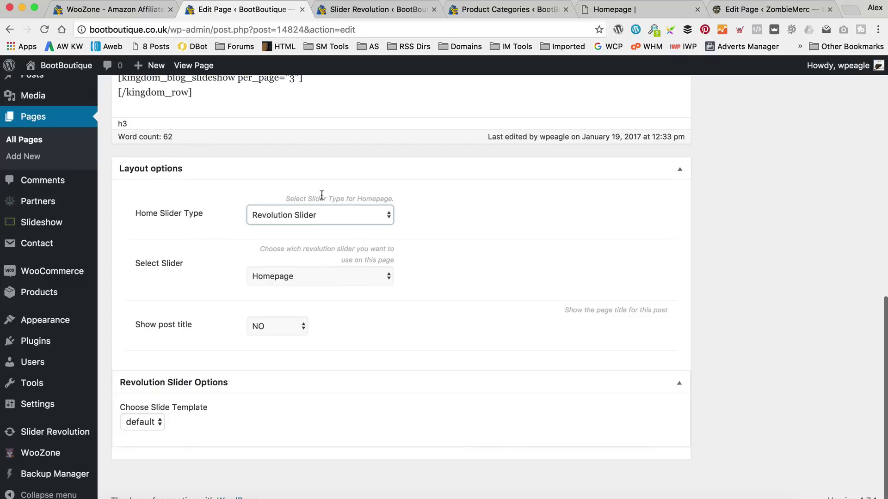
click(353, 275)
click(354, 275)
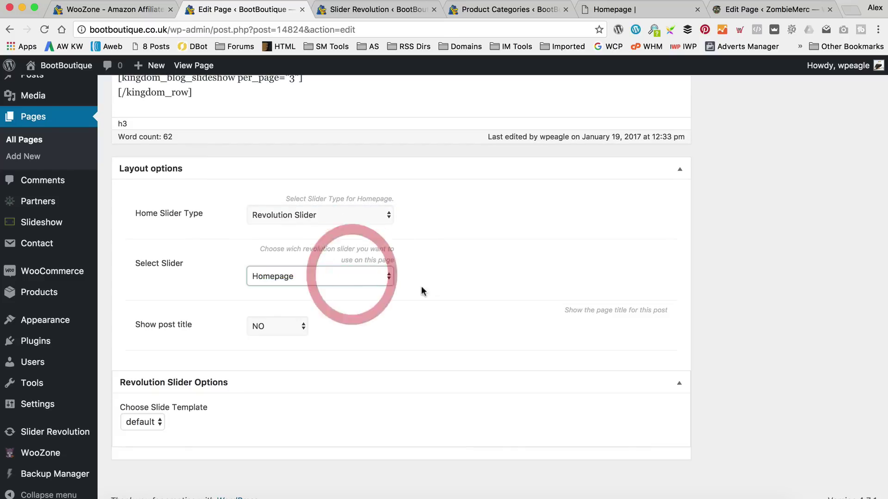
scroll(610, 290, up, 10)
click(854, 274)
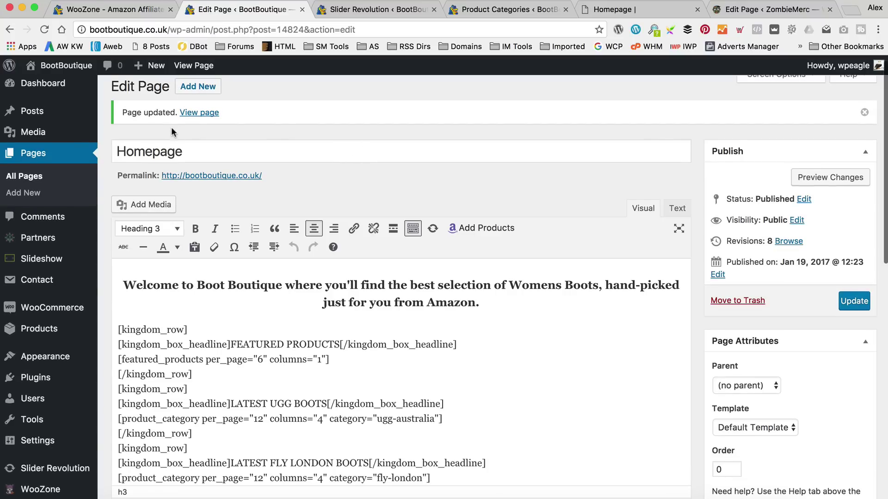
View the live homepage to check the new boot-photo slider.
click(196, 114)
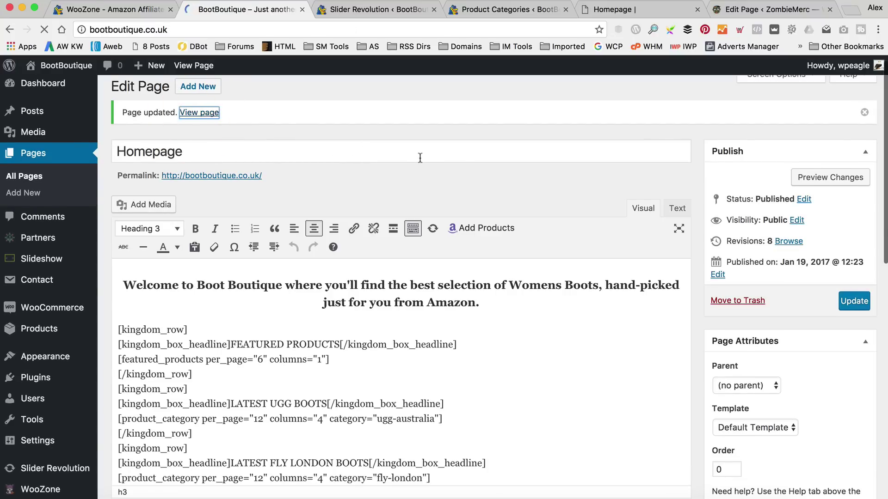
scroll(416, 156, down, 5)
scroll(416, 160, up, 3)
scroll(415, 157, down, 3)
scroll(415, 157, up, 3)
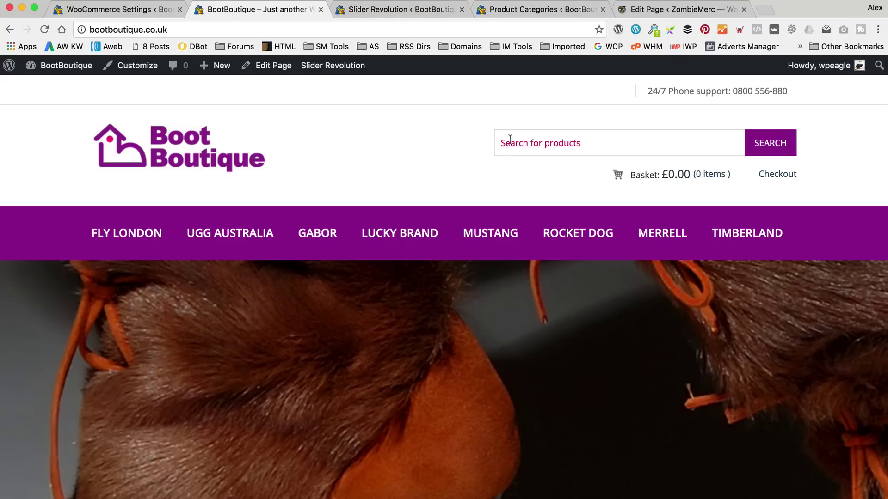
mouse_move(336, 68)
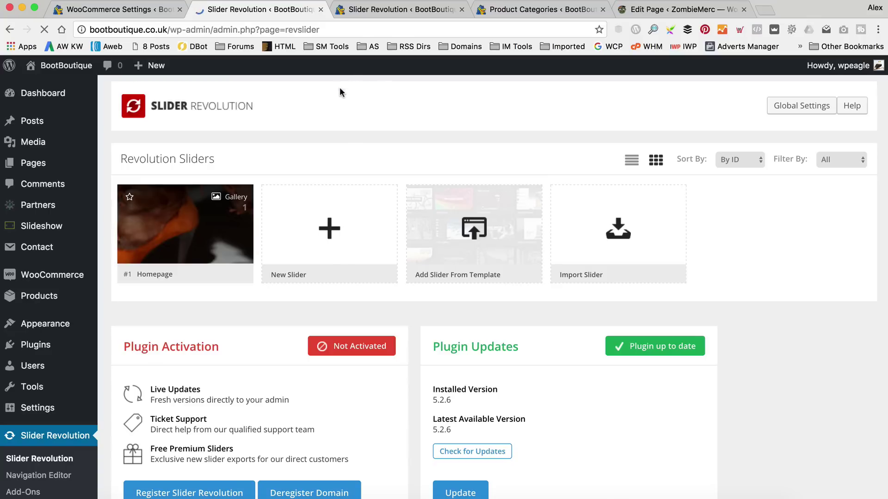
Set the Homepage slider's slide layout to Full-Width, save it, and close the extra editor tab.
scroll(332, 109, down, 1)
mouse_move(165, 213)
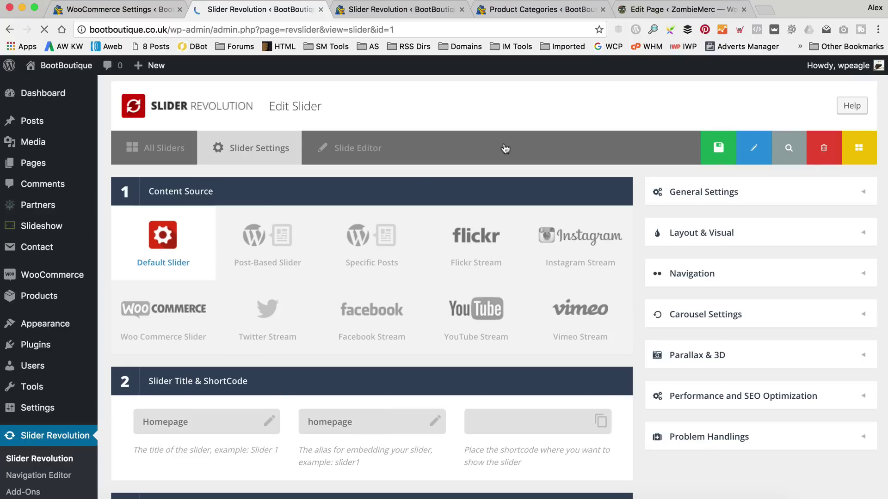
scroll(505, 146, down, 5)
scroll(504, 149, down, 2)
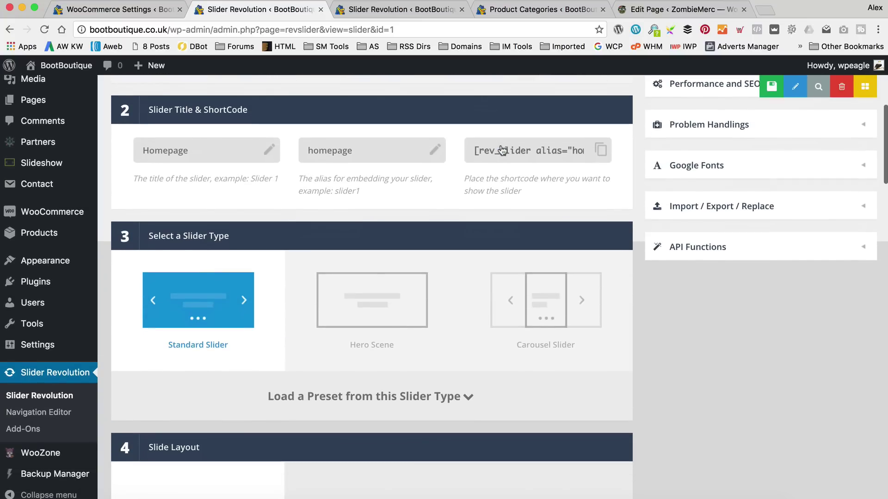
scroll(501, 147, down, 4)
scroll(501, 145, up, 4)
scroll(501, 144, down, 4)
scroll(500, 144, down, 1)
scroll(377, 272, down, 1)
click(381, 270)
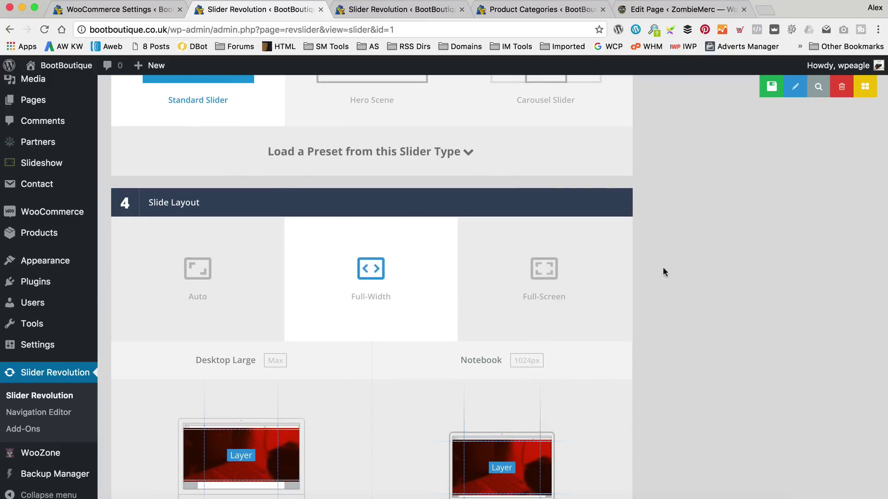
click(762, 87)
click(446, 10)
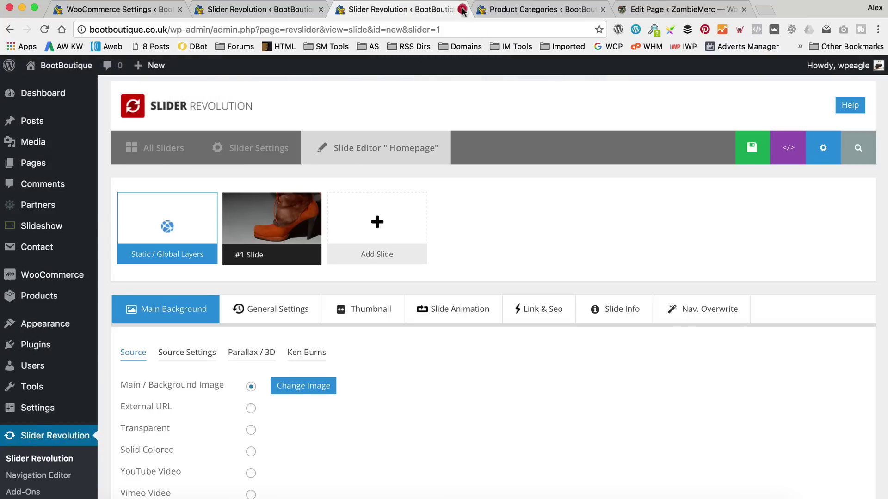
click(461, 10)
Close the Product Categories tab, check the full-width slider on the storefront, then return to the Homepage slider.
click(461, 10)
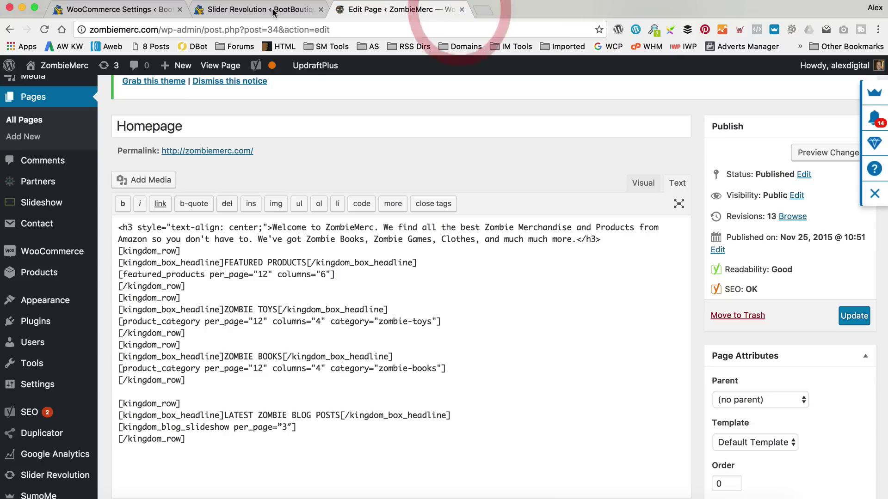
click(248, 10)
mouse_move(64, 67)
click(73, 92)
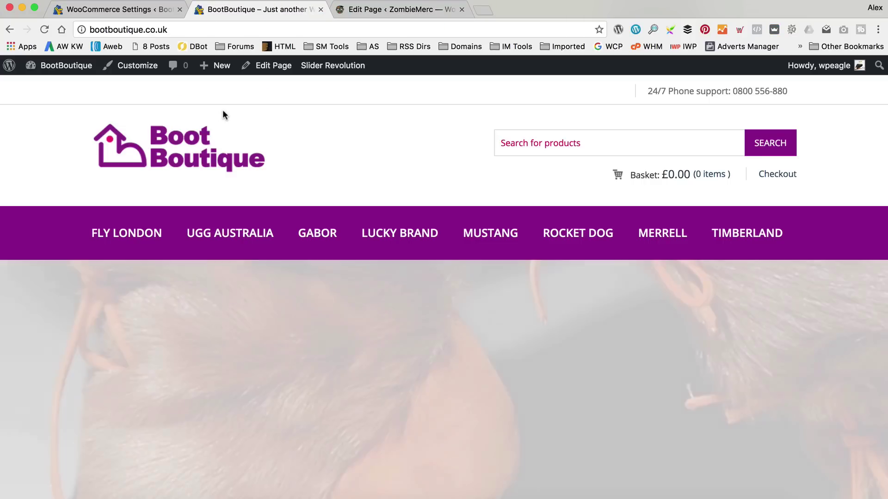
scroll(387, 141, down, 6)
scroll(387, 140, down, 5)
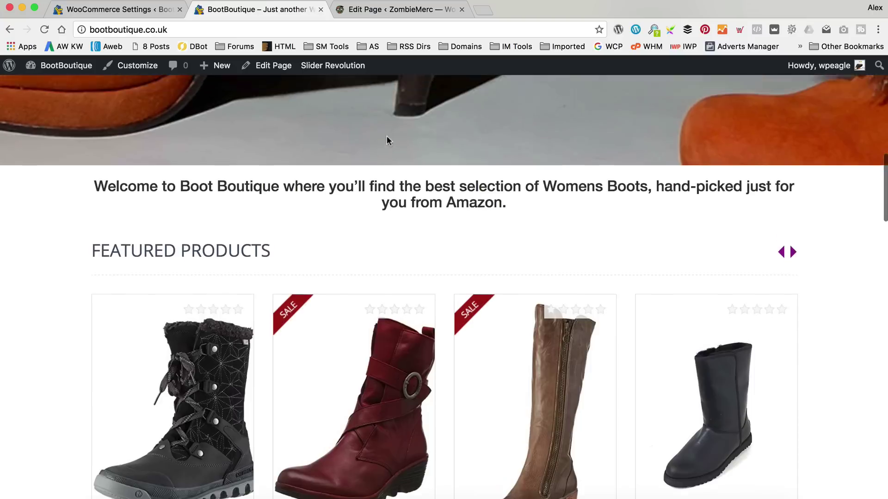
scroll(387, 141, up, 10)
scroll(388, 142, up, 2)
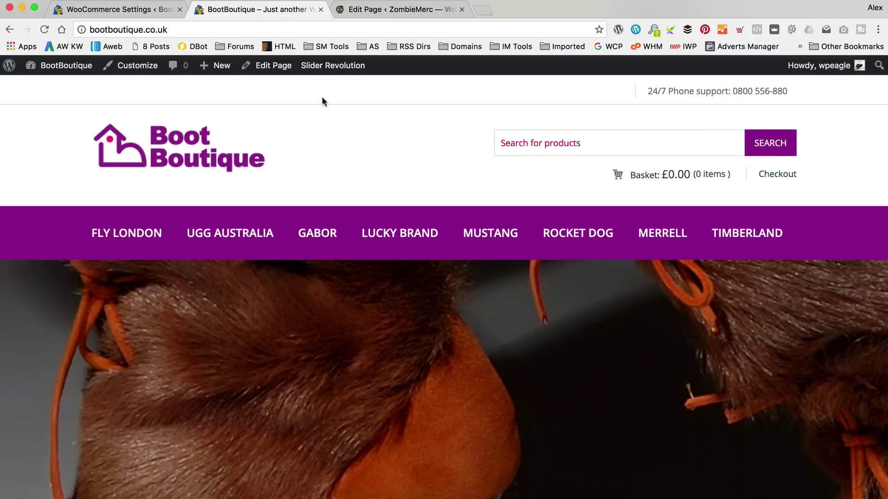
click(336, 91)
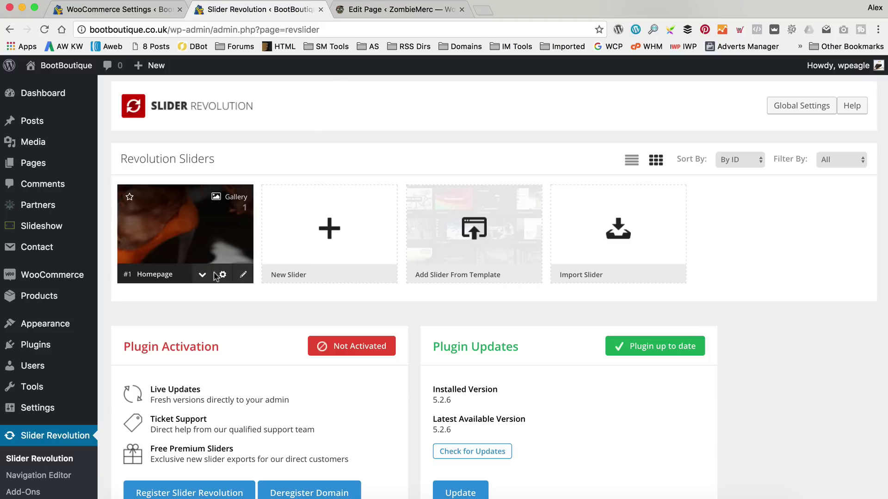
Switch the Homepage slider's slide layout to Full-Screen, save it, and bring up the Visit Site link menu.
click(222, 276)
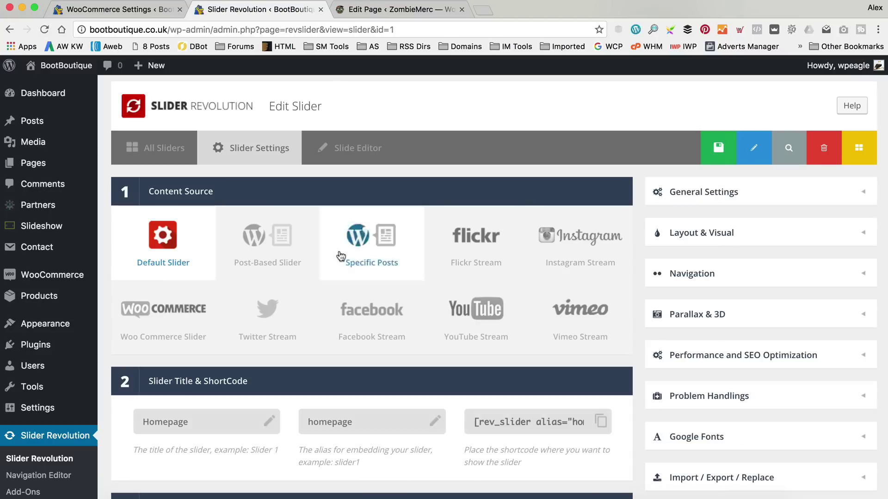
scroll(335, 245, down, 8)
scroll(635, 266, down, 3)
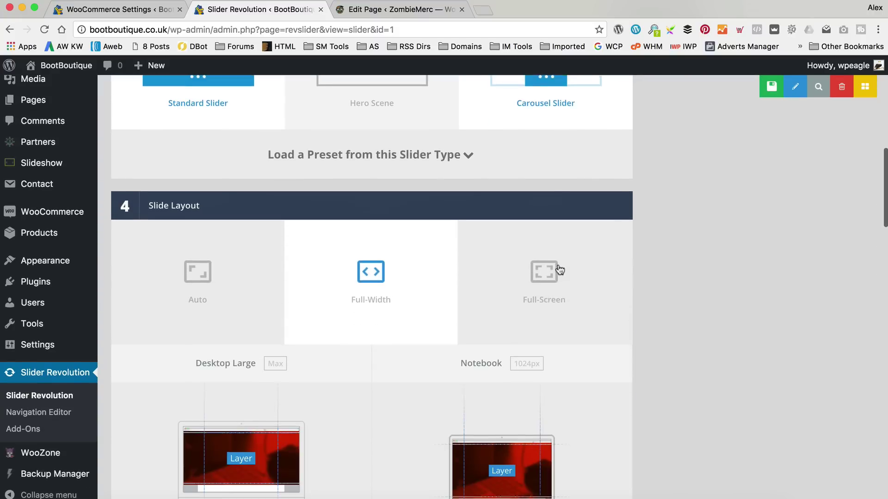
scroll(635, 266, down, 1)
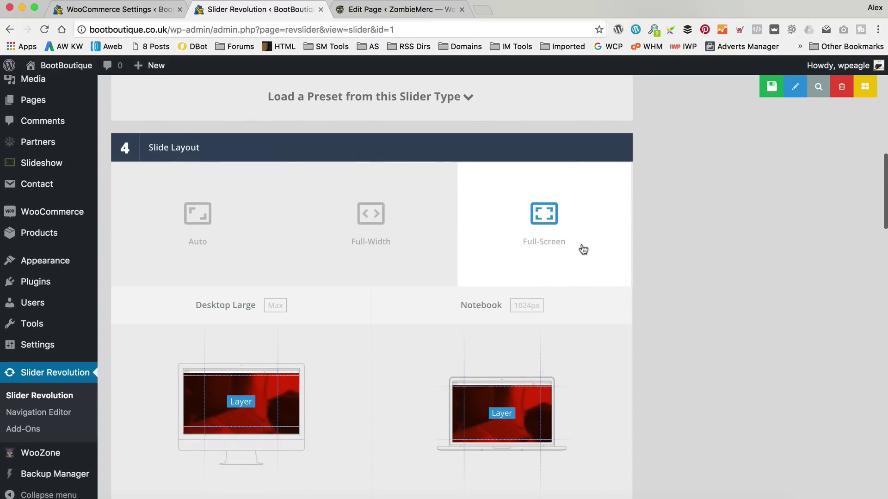
click(768, 95)
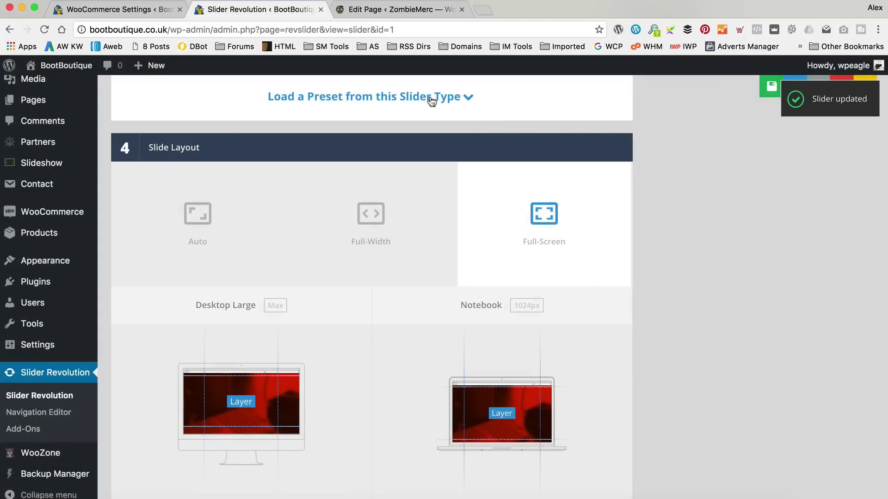
mouse_move(71, 66)
right_click(77, 83)
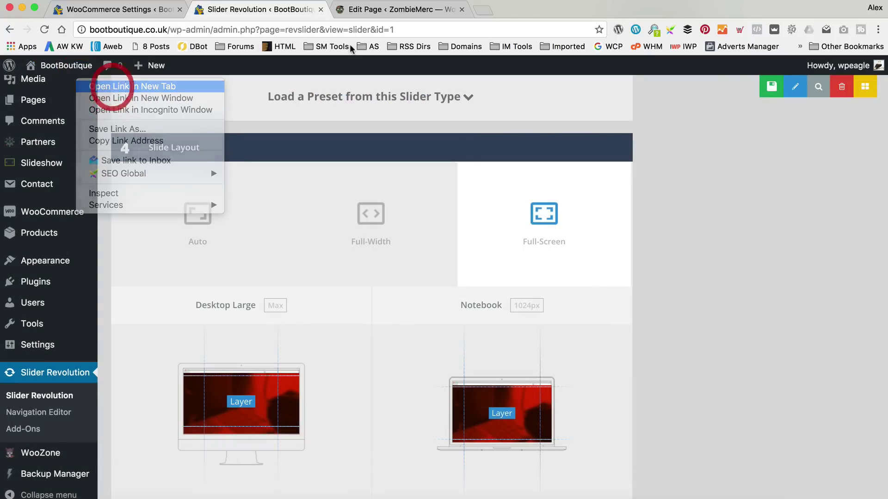
Open the BootBoutique storefront in a new tab and scroll through the full-screen boot slider.
click(113, 87)
click(358, 8)
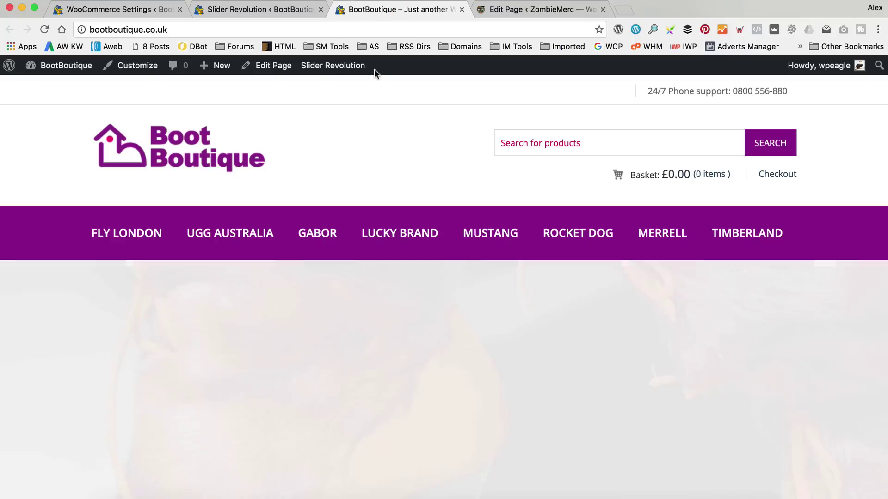
scroll(373, 68, down, 7)
scroll(374, 69, up, 5)
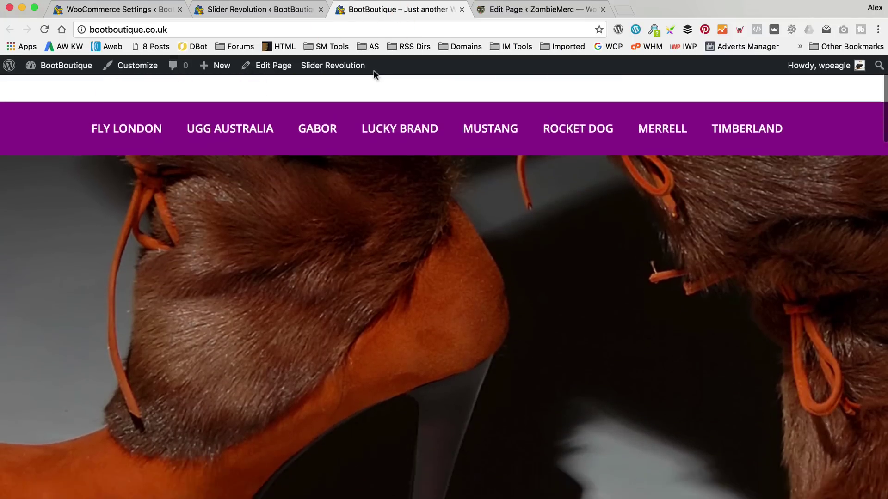
scroll(374, 68, down, 4)
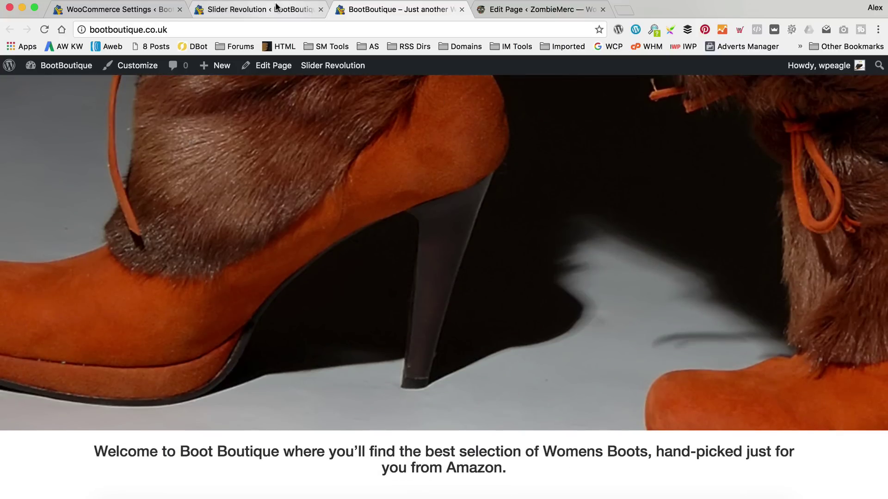
scroll(331, 208, up, 3)
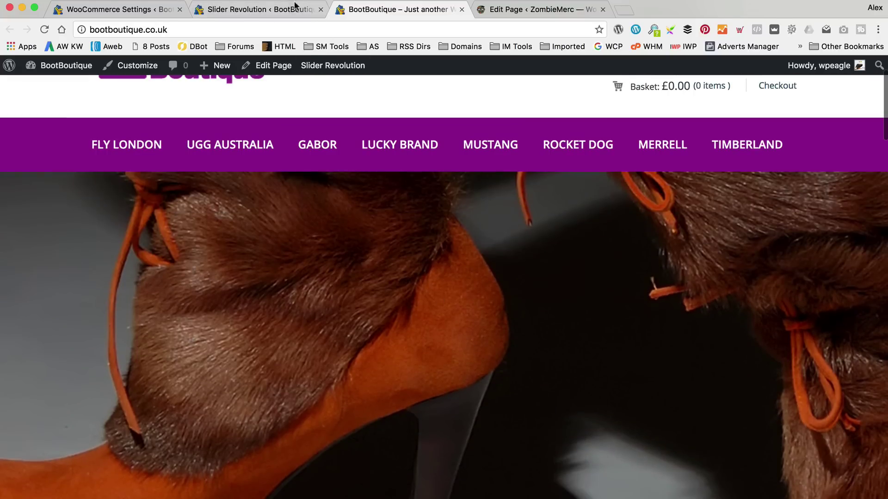
Switch the Homepage slider's slide layout back to Full-Width.
click(278, 14)
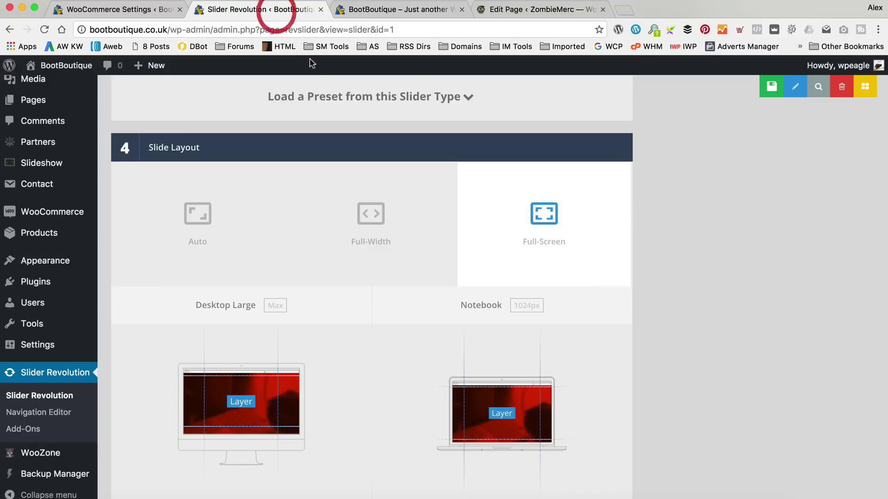
click(380, 201)
scroll(381, 218, down, 3)
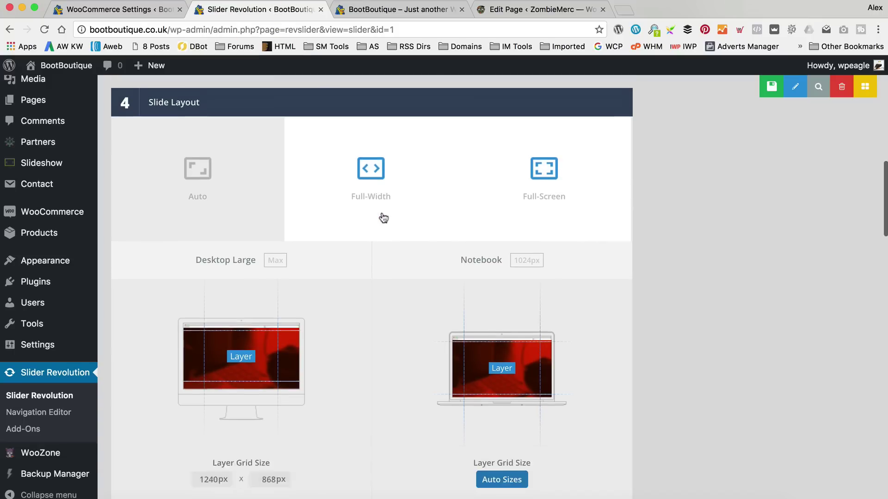
scroll(383, 217, up, 1)
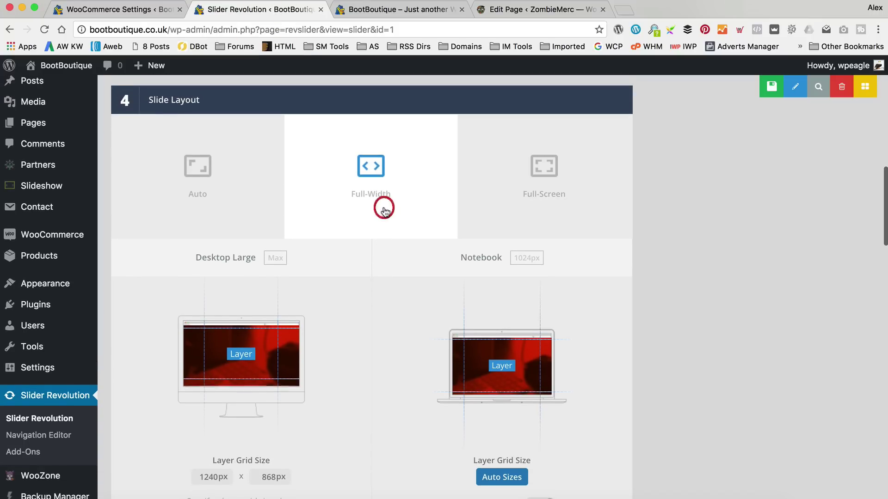
scroll(384, 206, down, 4)
scroll(380, 309, up, 3)
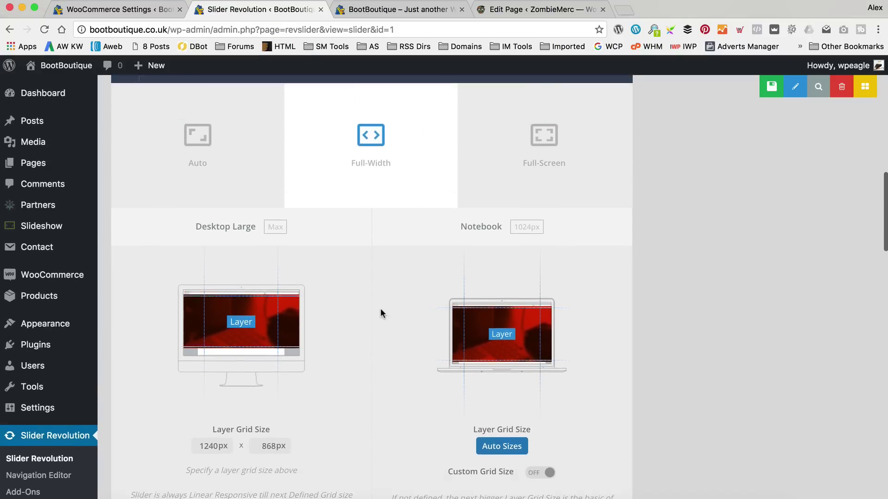
scroll(380, 308, down, 3)
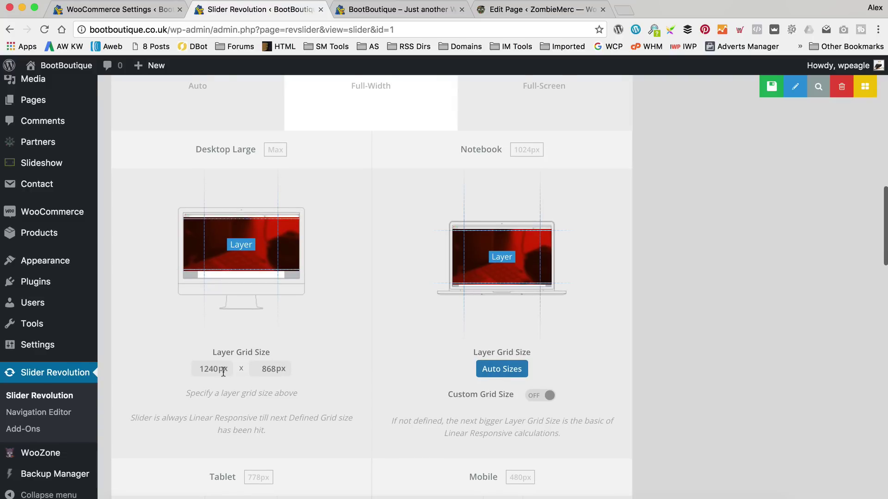
scroll(223, 372, down, 1)
scroll(229, 355, down, 1)
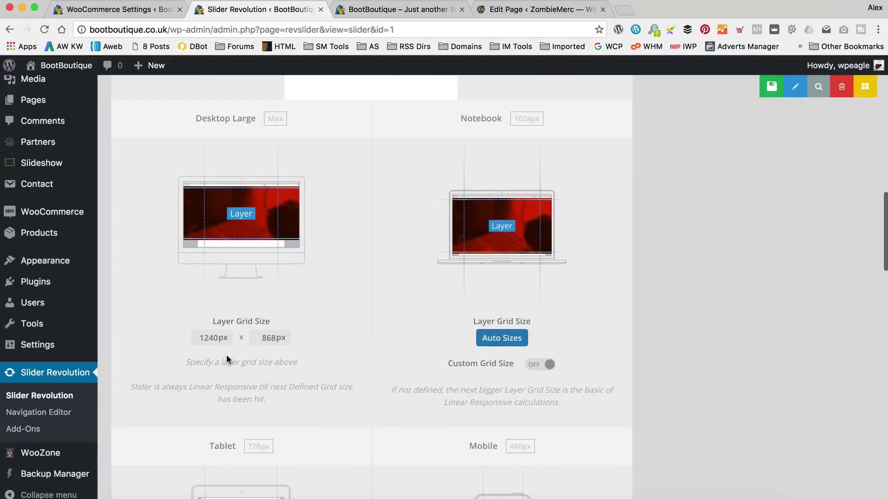
scroll(227, 355, down, 2)
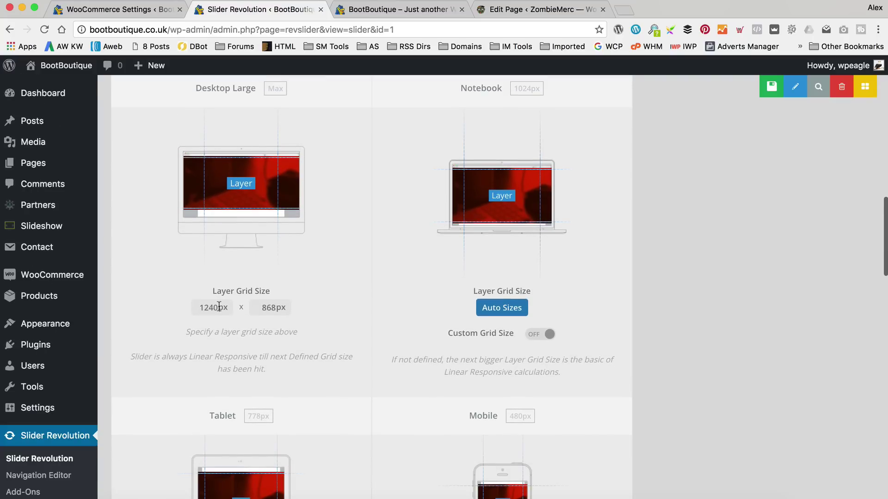
scroll(218, 306, up, 3)
scroll(227, 305, down, 3)
Set the Desktop Large layer grid to 1720 × 500 px and save the slider settings.
click(211, 321)
double_click(211, 321)
text(172)
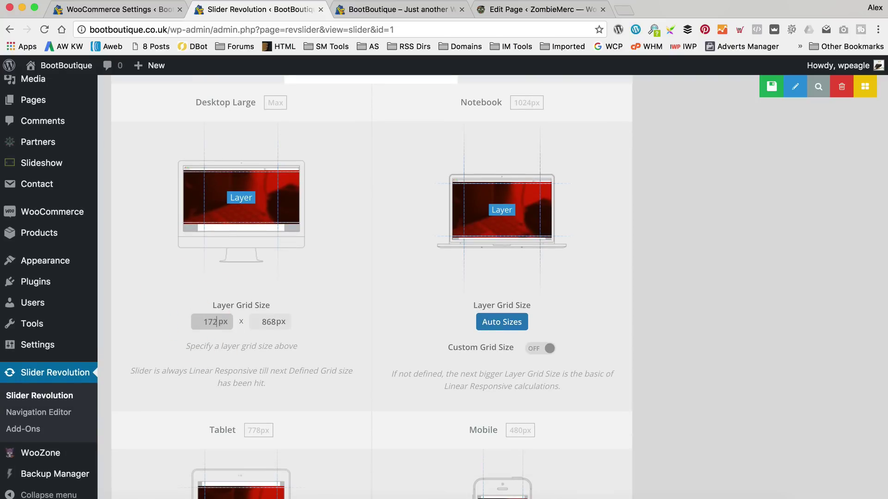
text(0)
key(Tab)
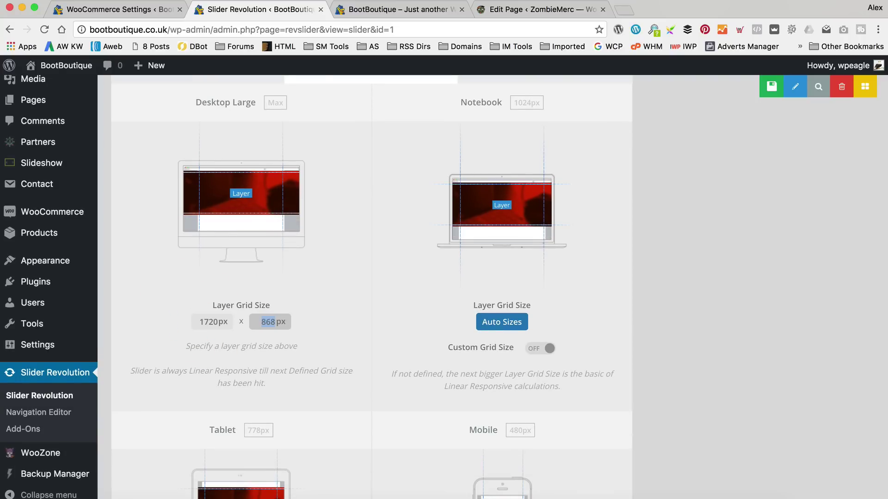
key(Tab)
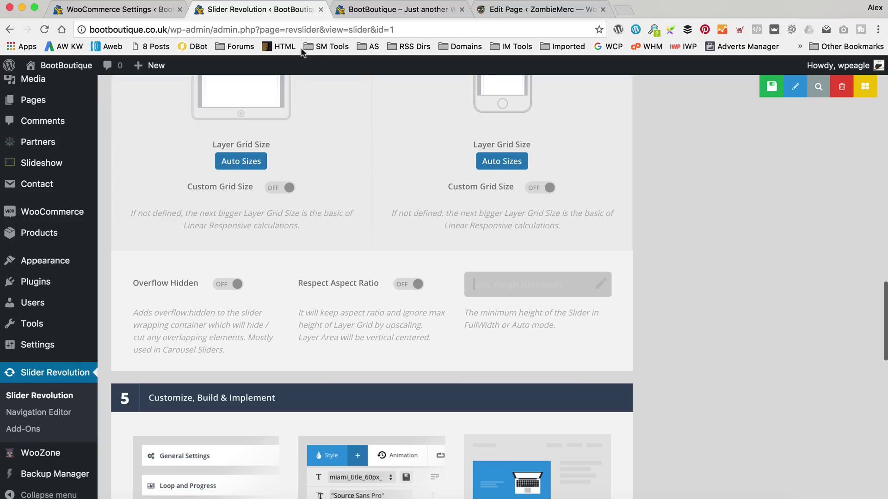
scroll(323, 139, up, 10)
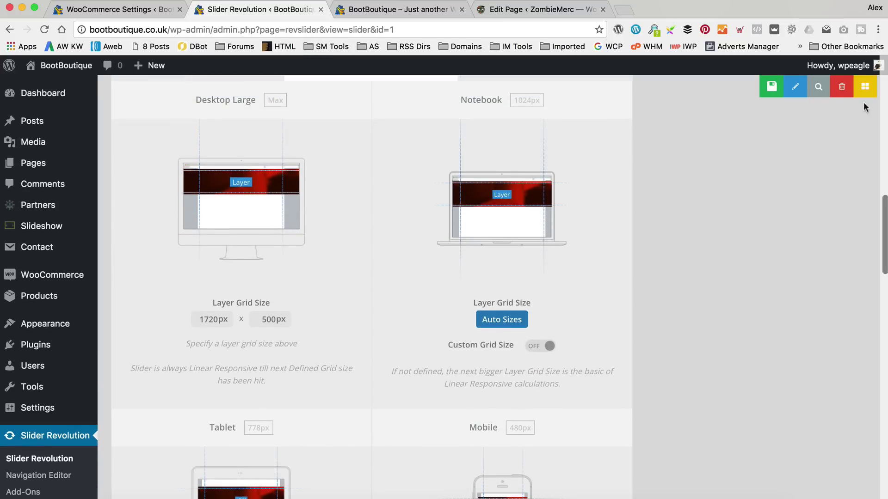
click(714, 88)
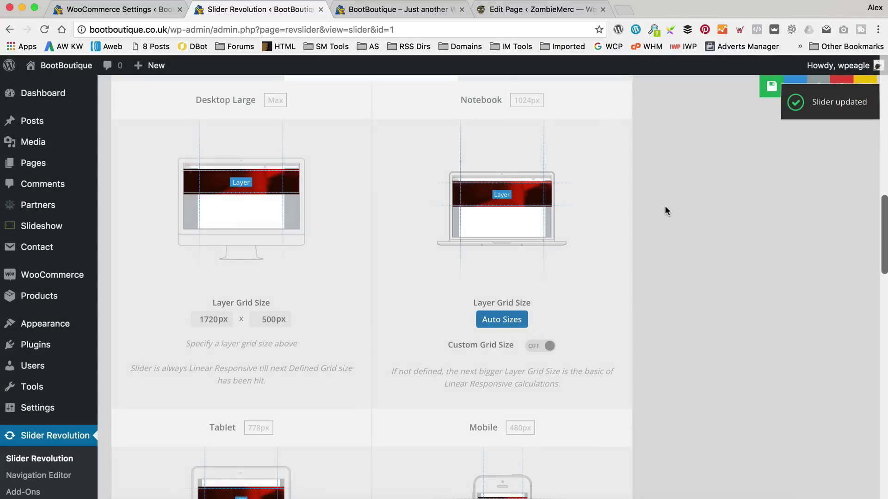
scroll(666, 205, up, 2)
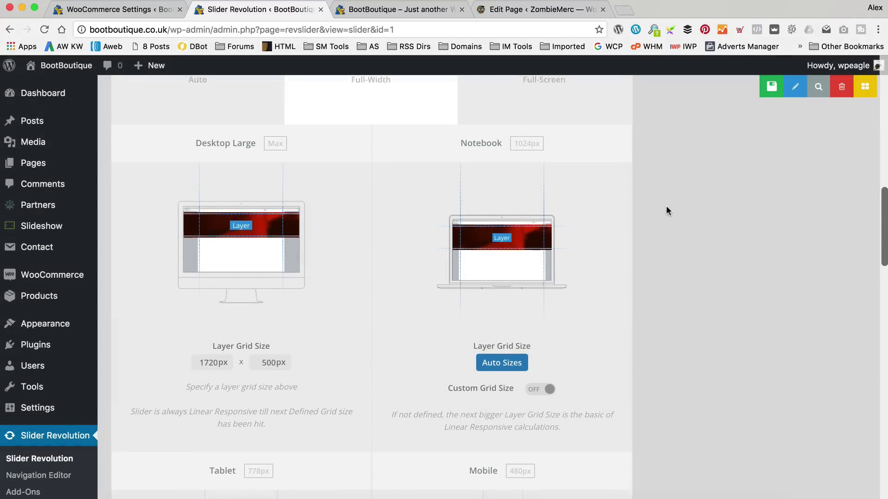
Reload the live storefront tab to check the slider change.
click(395, 10)
click(44, 29)
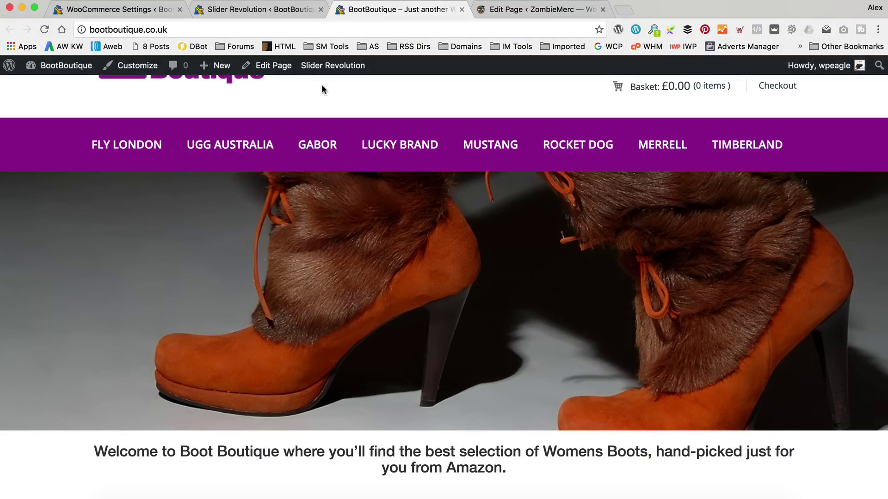
scroll(320, 85, up, 1)
Open the Homepage slider's Slide Editor and edit #1 Slide showing the boot photo.
click(277, 13)
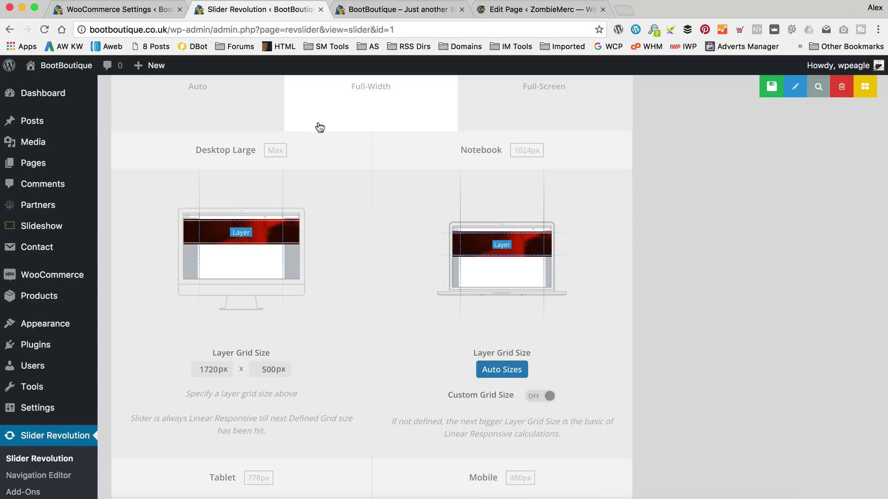
scroll(371, 267, up, 10)
scroll(385, 246, up, 5)
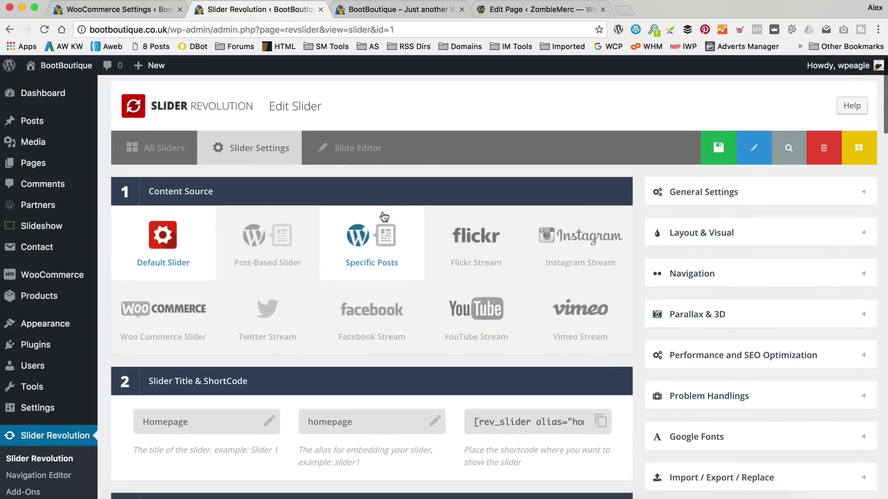
click(350, 148)
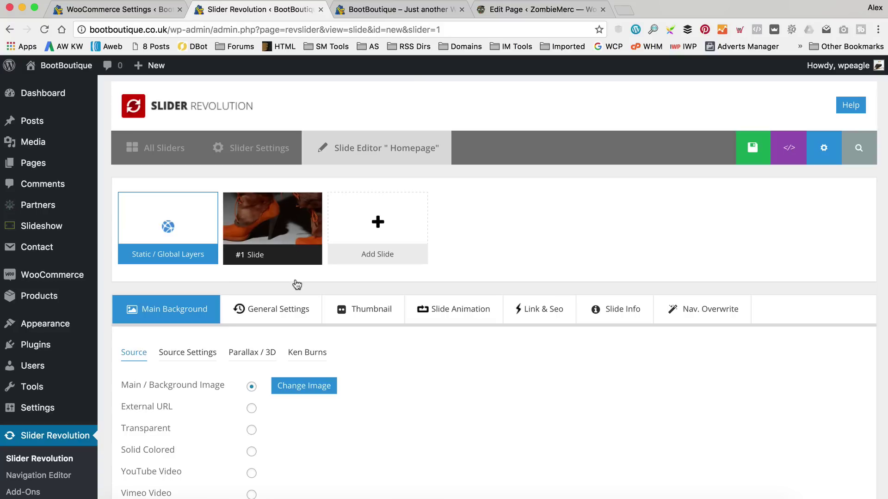
mouse_move(297, 283)
click(312, 257)
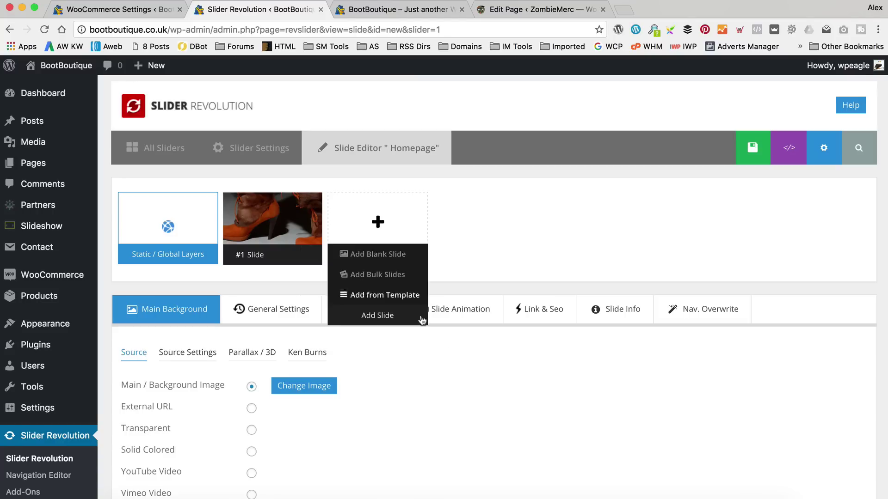
scroll(446, 340, down, 5)
scroll(445, 340, down, 5)
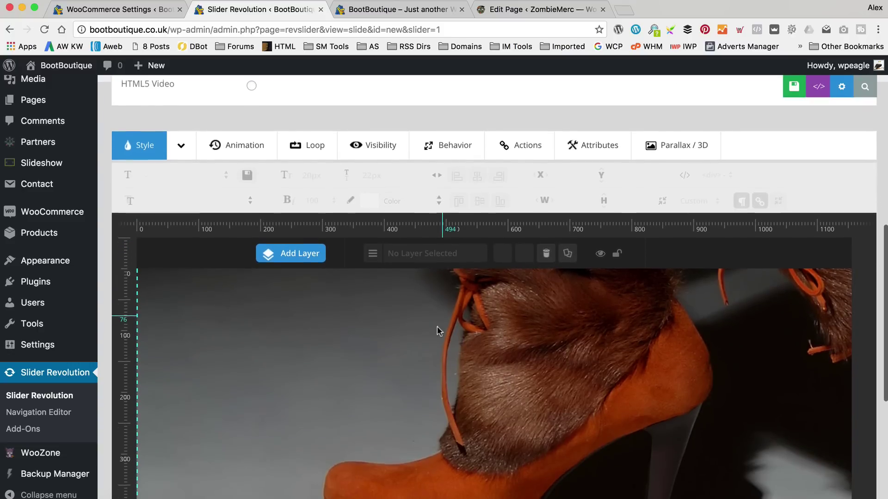
scroll(455, 325, down, 3)
scroll(416, 277, up, 1)
mouse_move(306, 153)
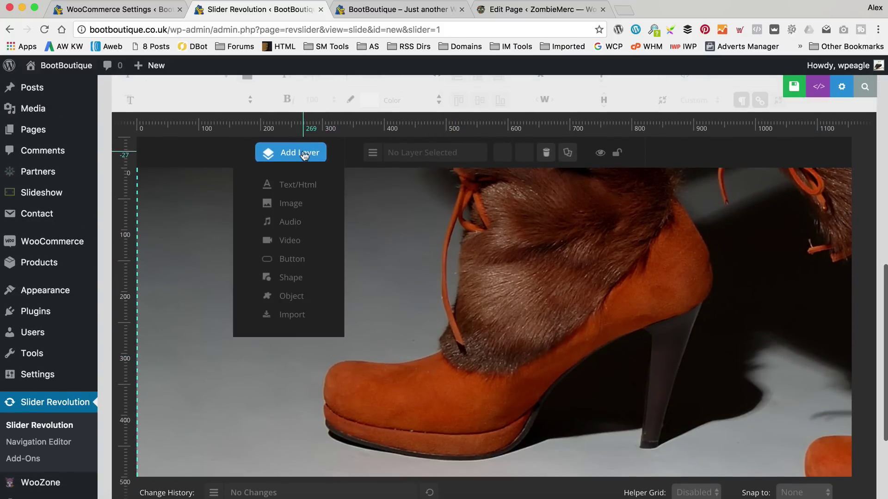
click(290, 204)
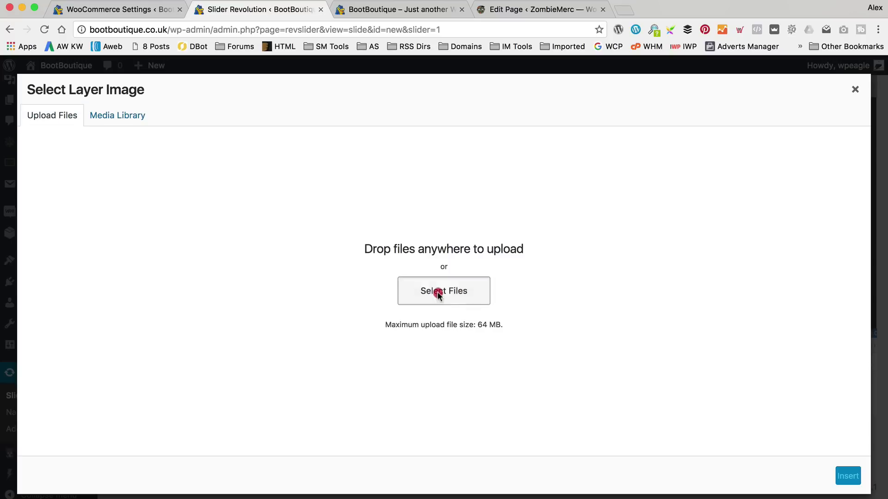
click(441, 293)
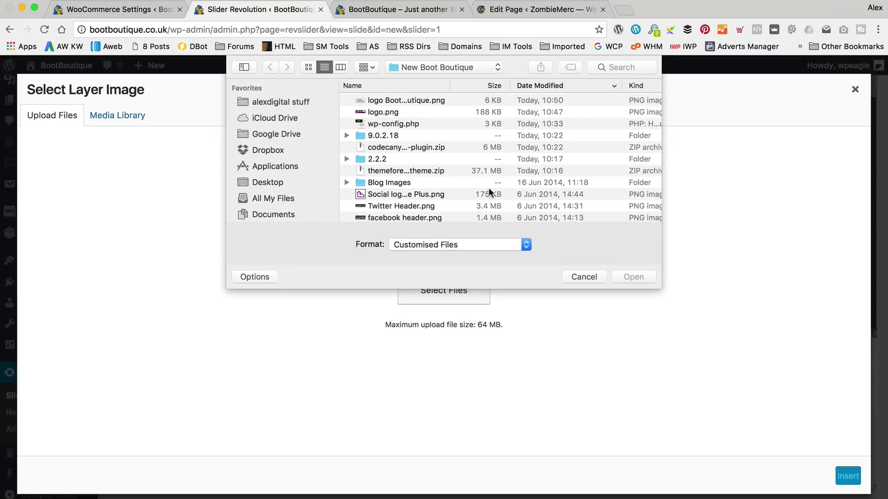
click(585, 276)
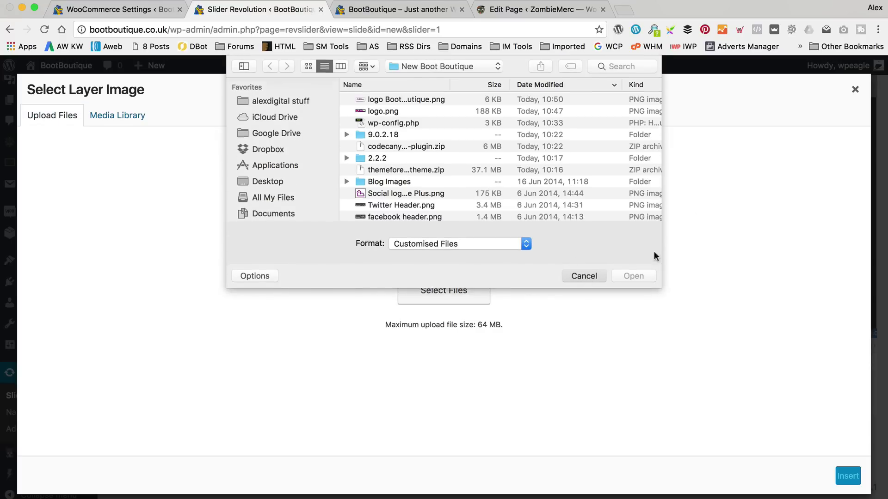
click(855, 89)
click(298, 152)
click(284, 182)
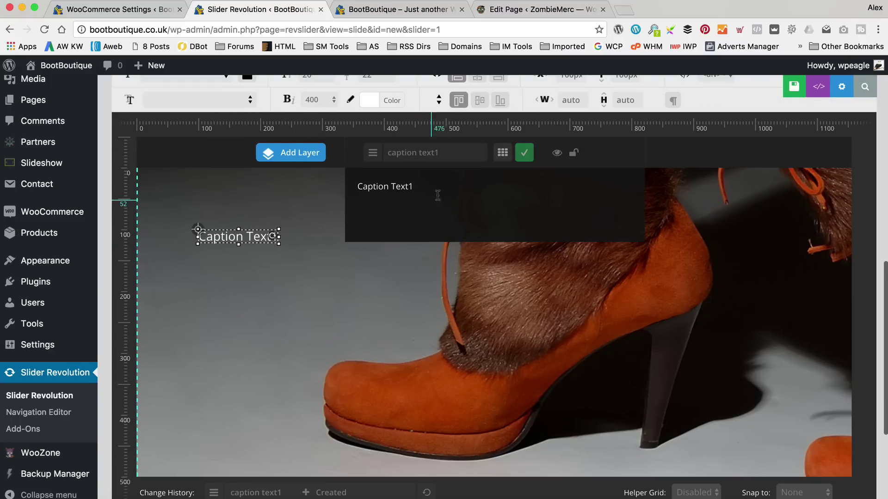
drag(430, 198, 338, 186)
text(THIS IS TEXT)
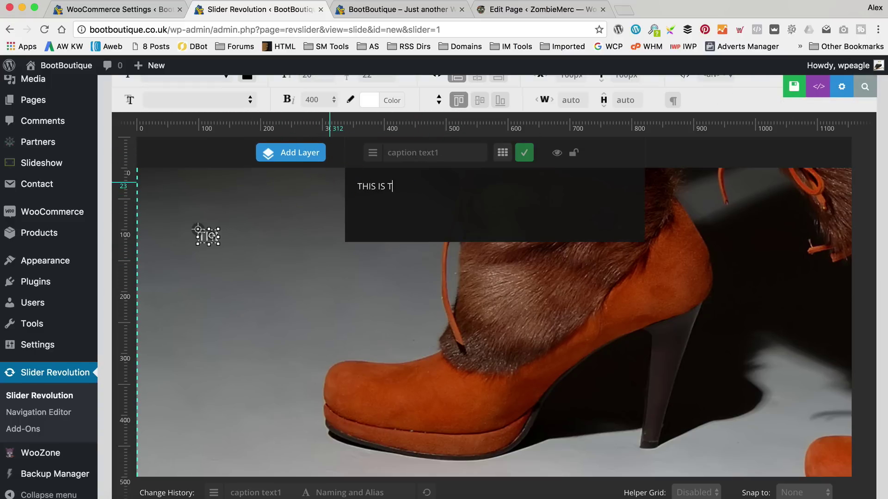
click(251, 357)
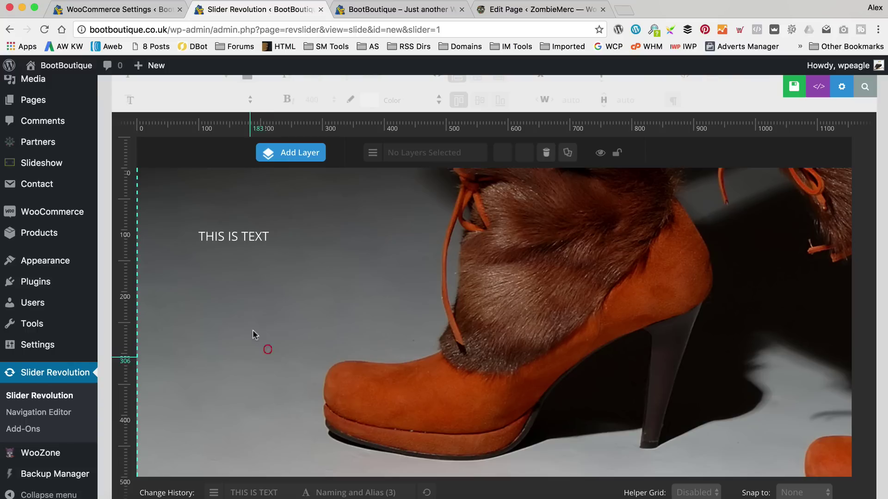
drag(259, 241, 516, 284)
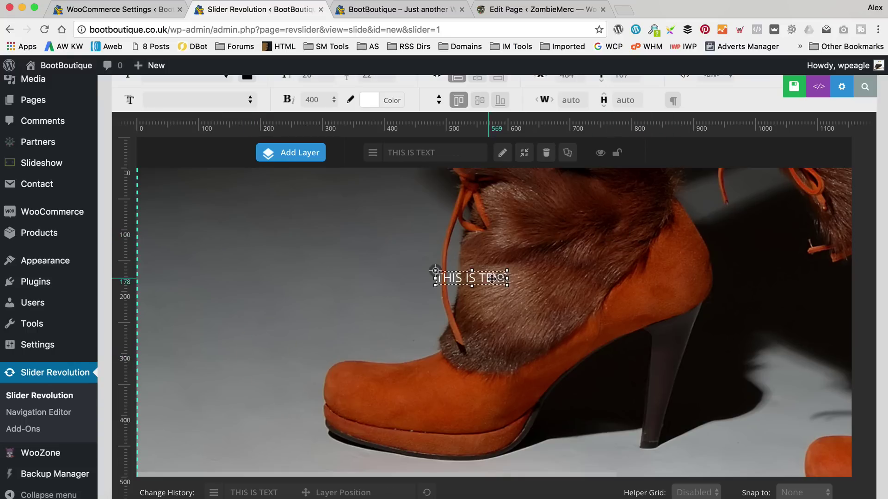
click(546, 153)
click(536, 177)
mouse_move(287, 152)
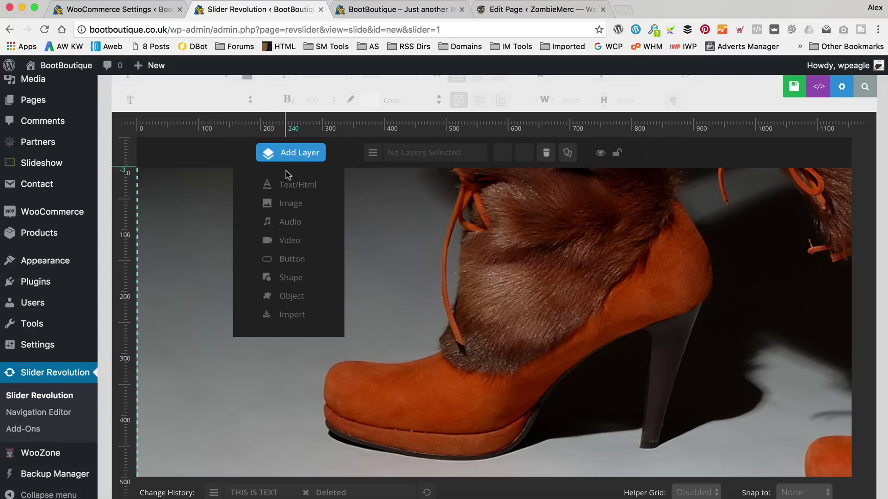
Upload class and style.png and insert it as an image layer on the slide.
click(291, 201)
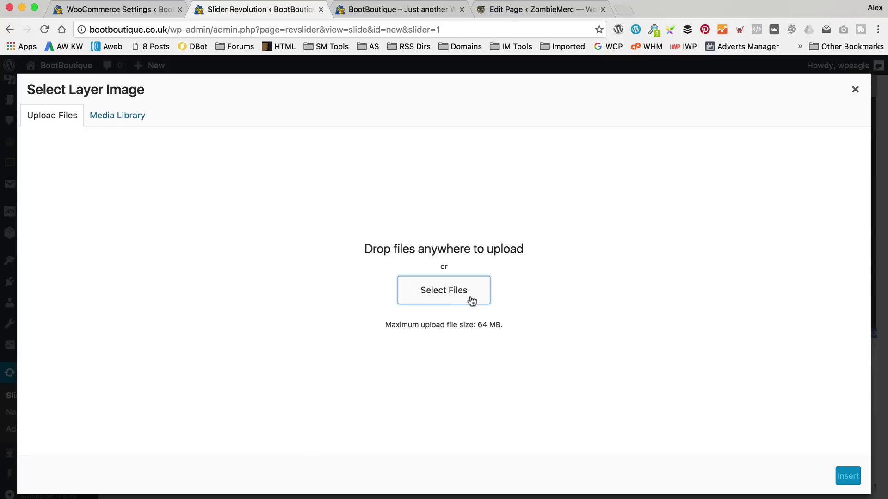
click(470, 298)
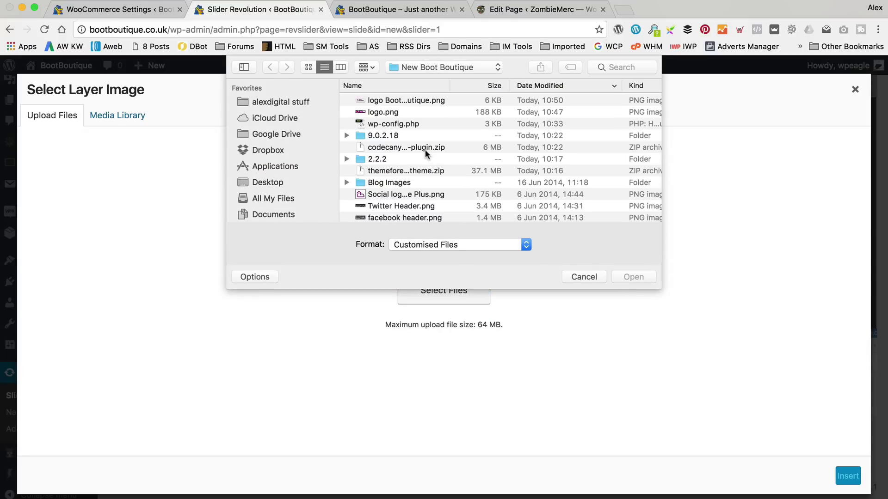
scroll(422, 146, down, 2)
scroll(422, 146, down, 4)
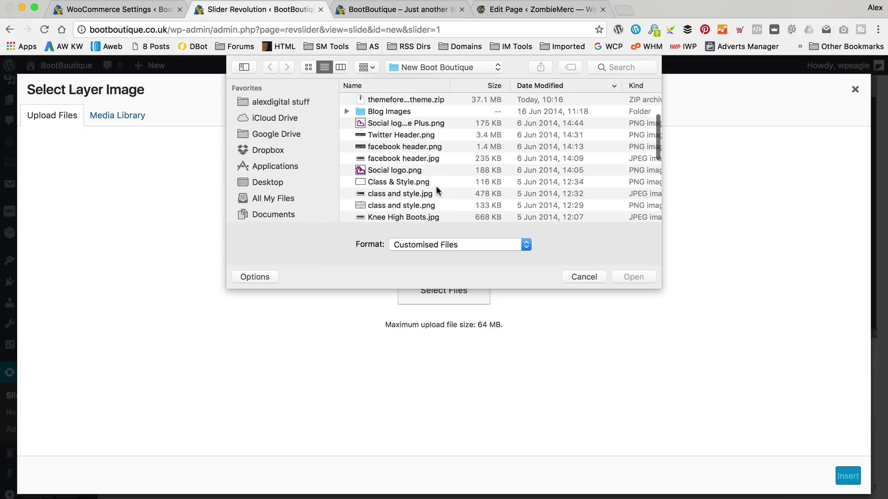
drag(660, 287, 703, 373)
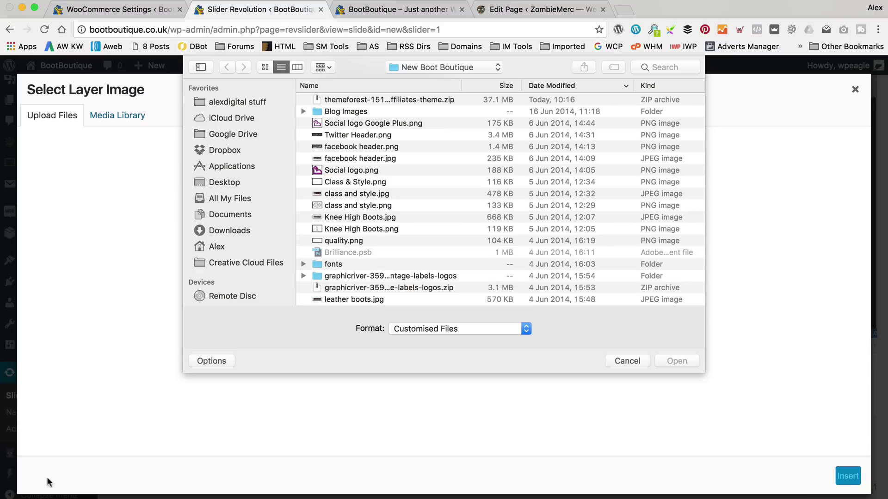
click(118, 489)
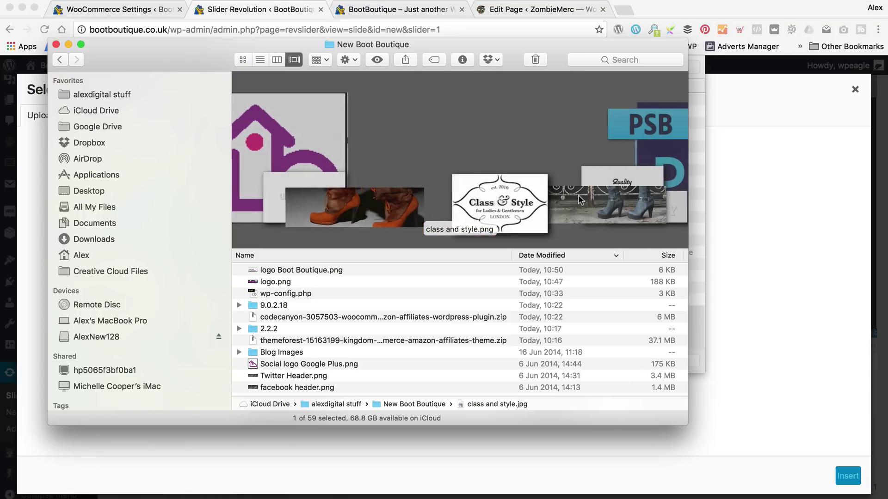
key(Down)
click(295, 184)
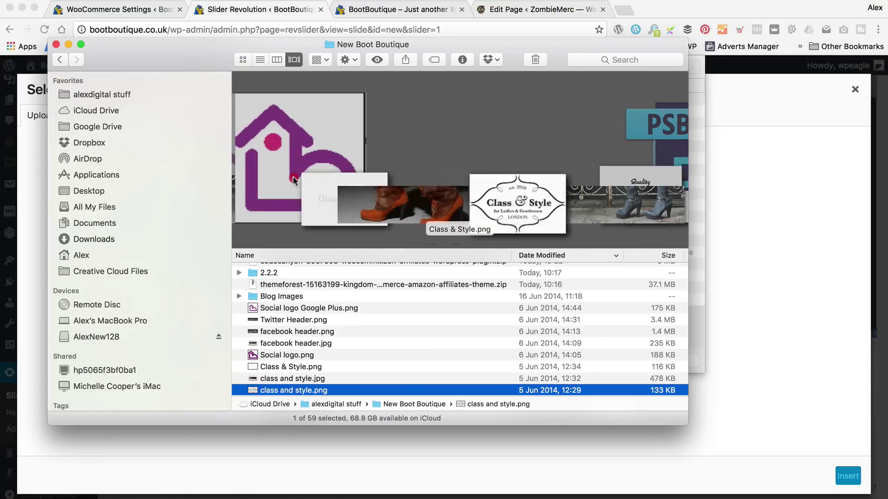
click(622, 173)
click(756, 182)
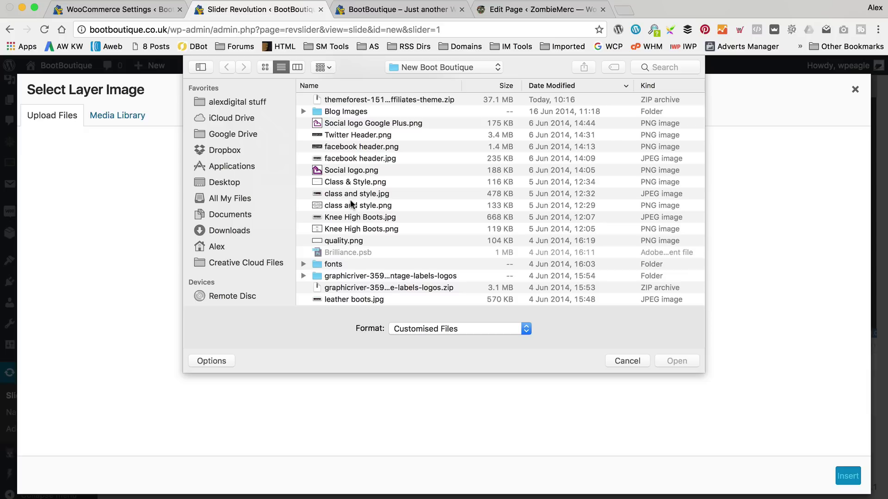
double_click(348, 205)
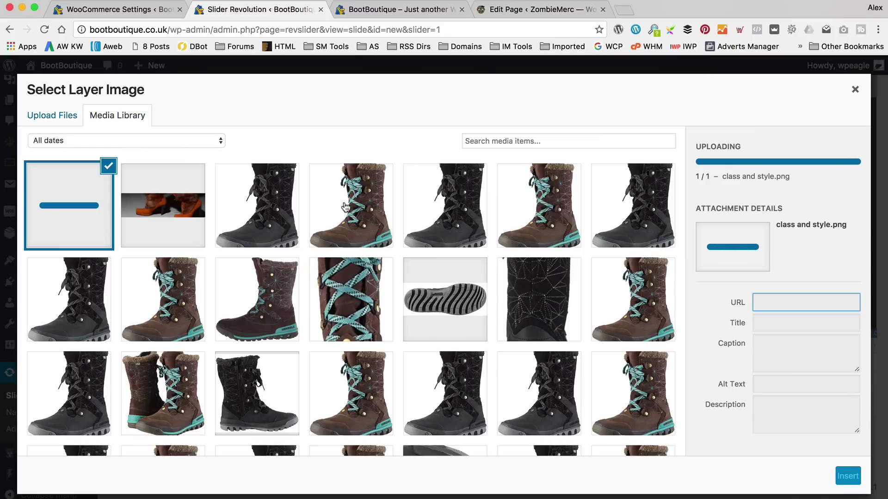
click(848, 477)
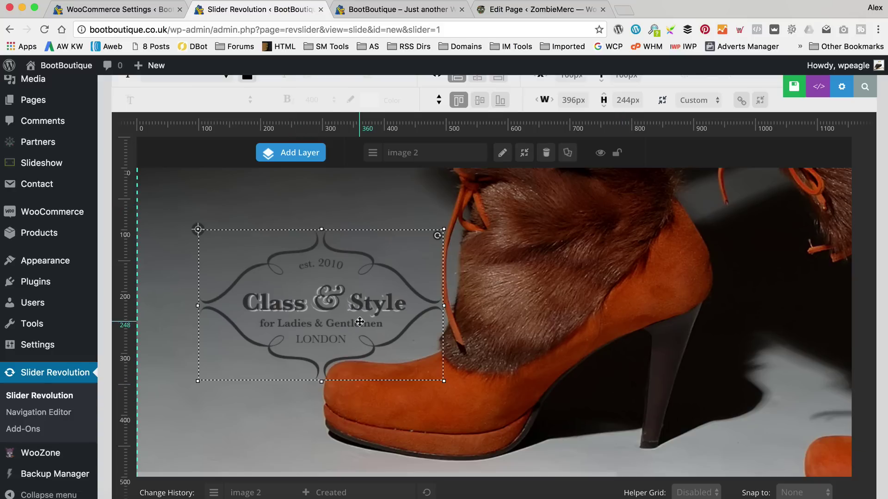
Centre the Class & Style logo layer horizontally and vertically, save the slide, and view the live homepage.
drag(358, 321, 644, 320)
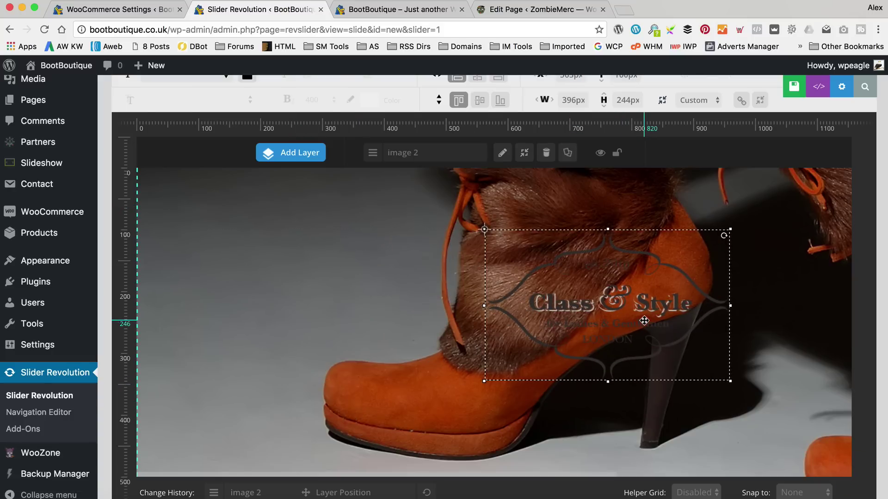
scroll(644, 320, up, 3)
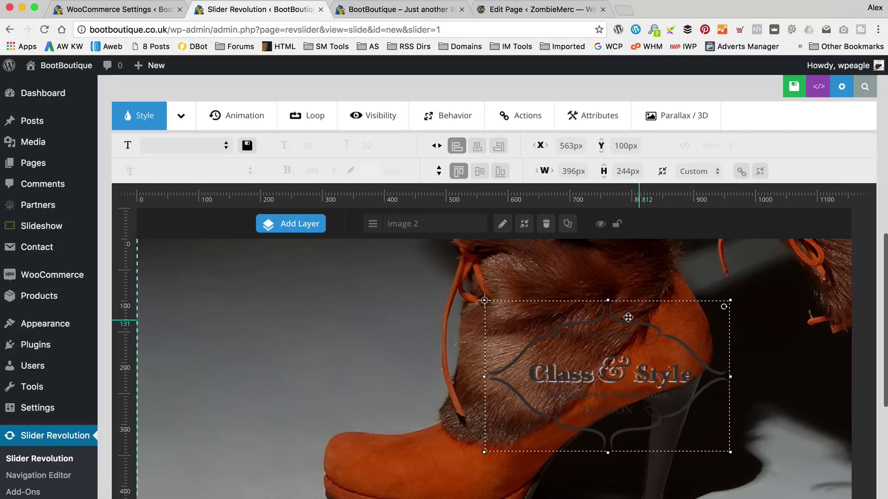
click(476, 145)
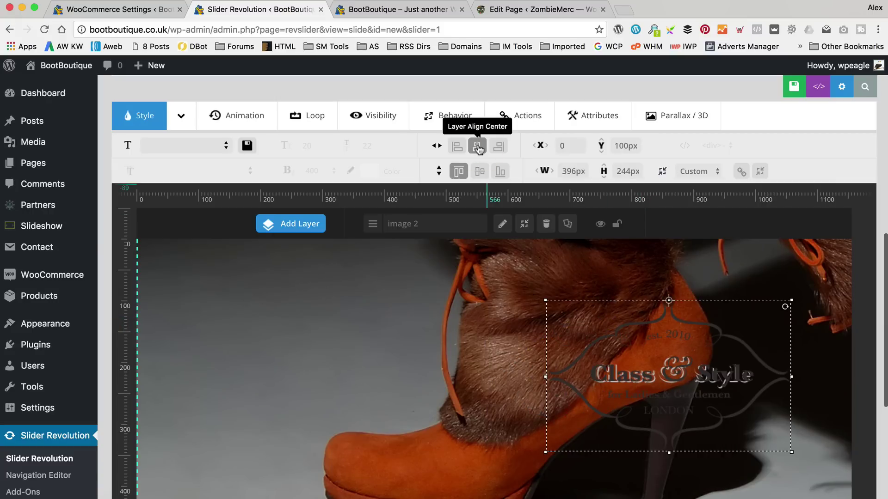
click(479, 175)
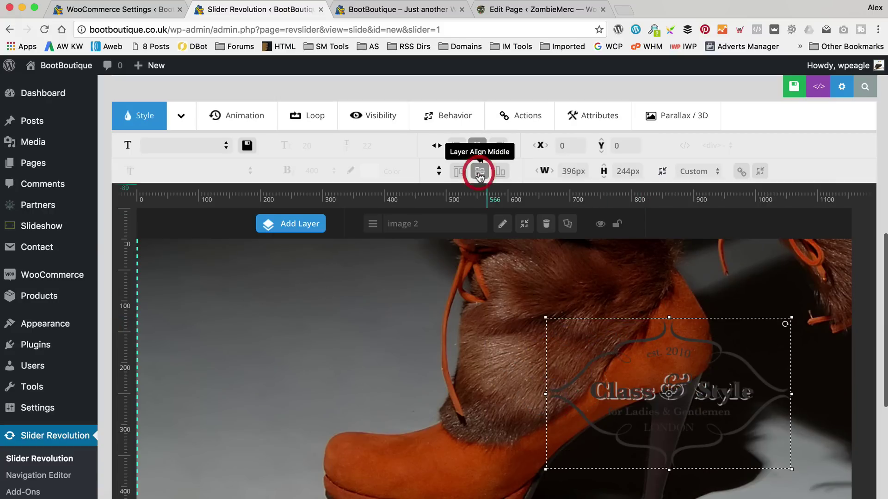
scroll(679, 360, down, 3)
scroll(815, 136, up, 4)
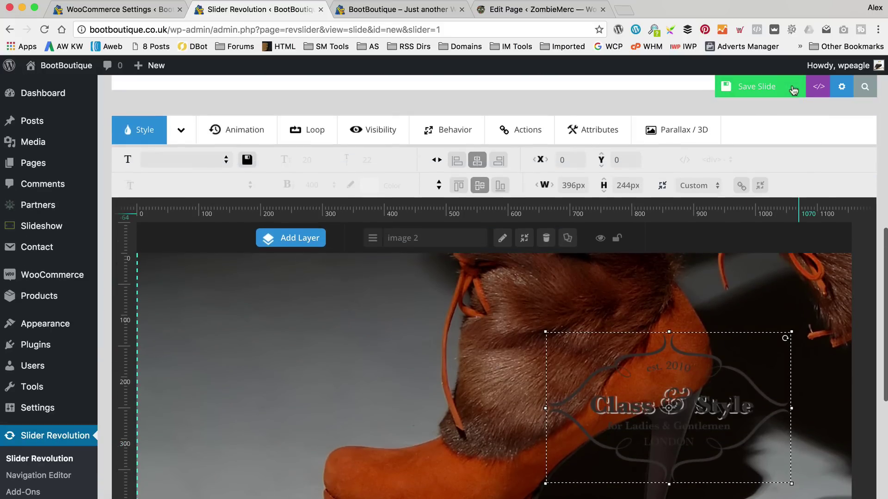
click(794, 87)
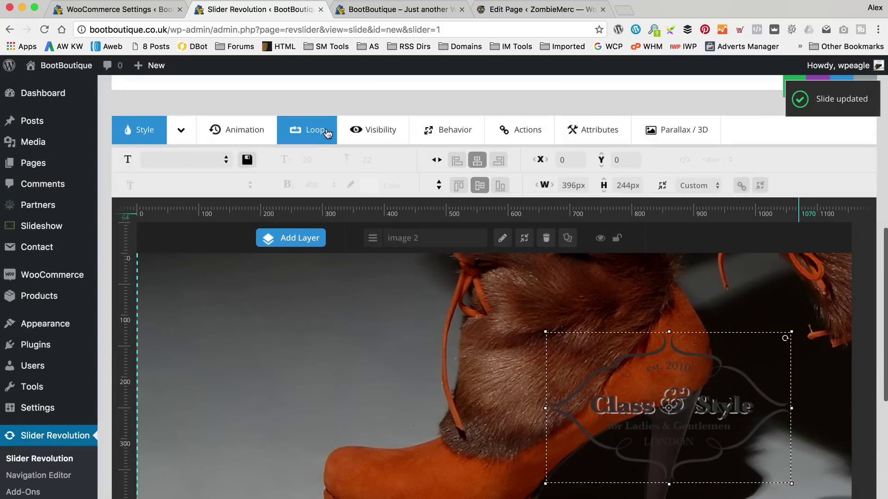
click(420, 9)
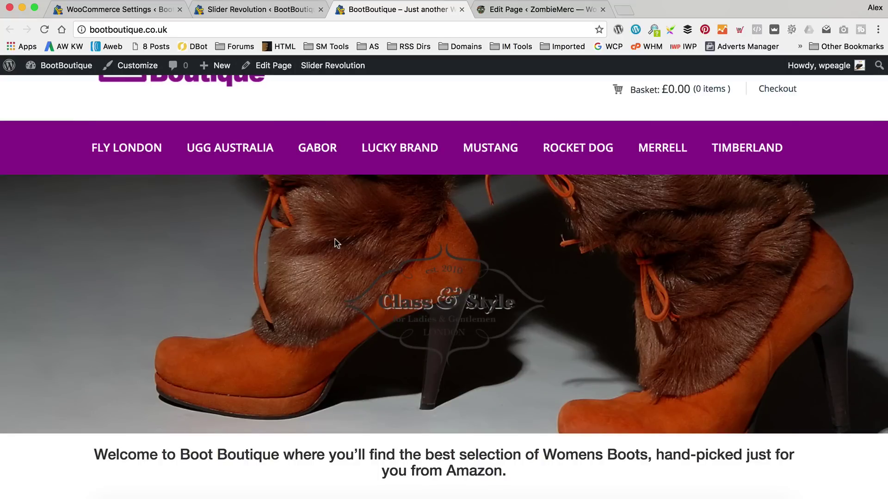
Delete the faded image 2 logo layer from the slide.
click(227, 10)
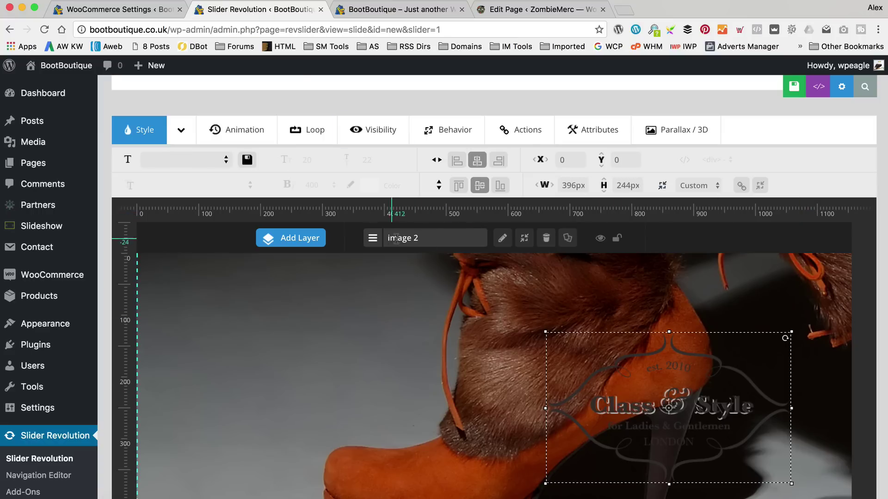
click(545, 237)
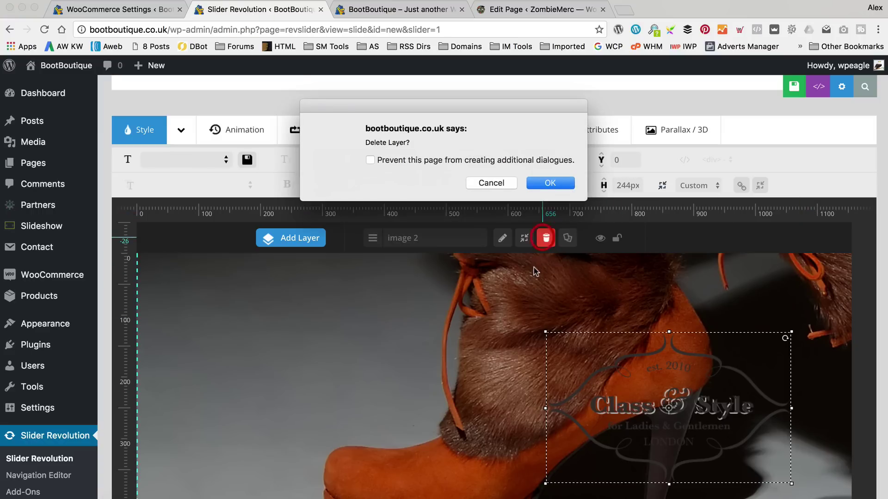
click(555, 183)
Add a new image layer by uploading Class & Style.png and inserting it.
mouse_move(299, 238)
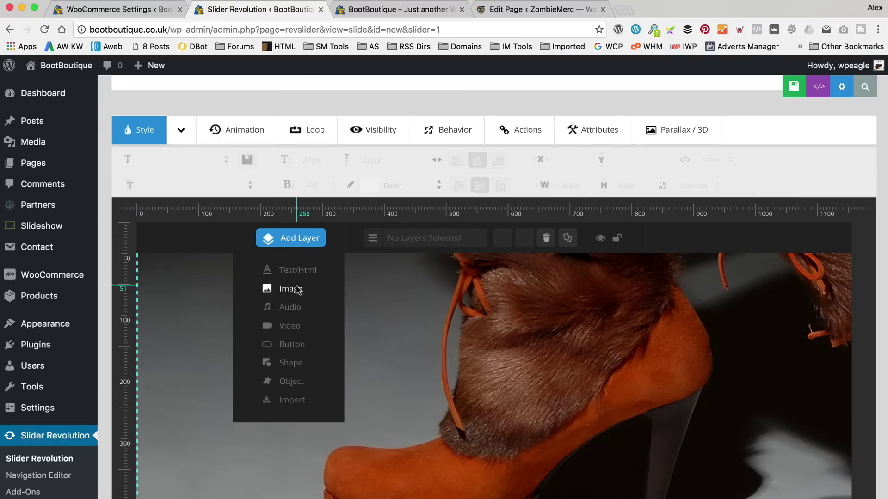
click(296, 289)
click(64, 117)
click(453, 291)
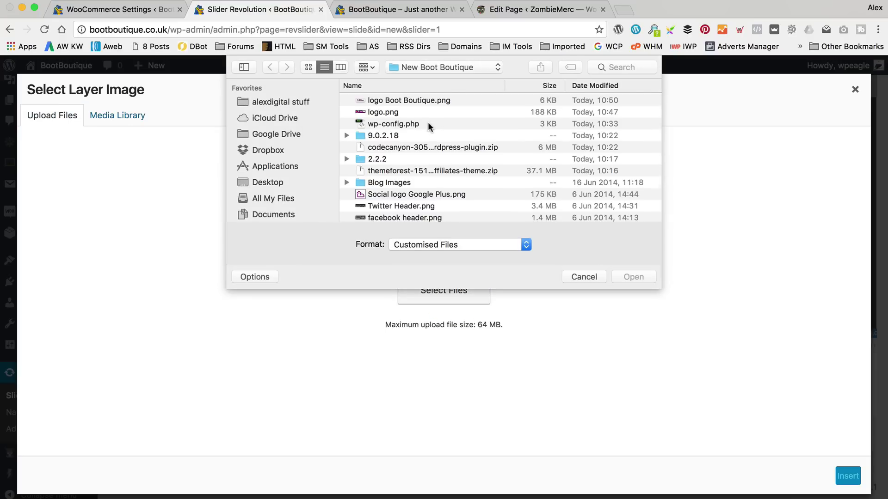
scroll(428, 122, down, 5)
double_click(405, 174)
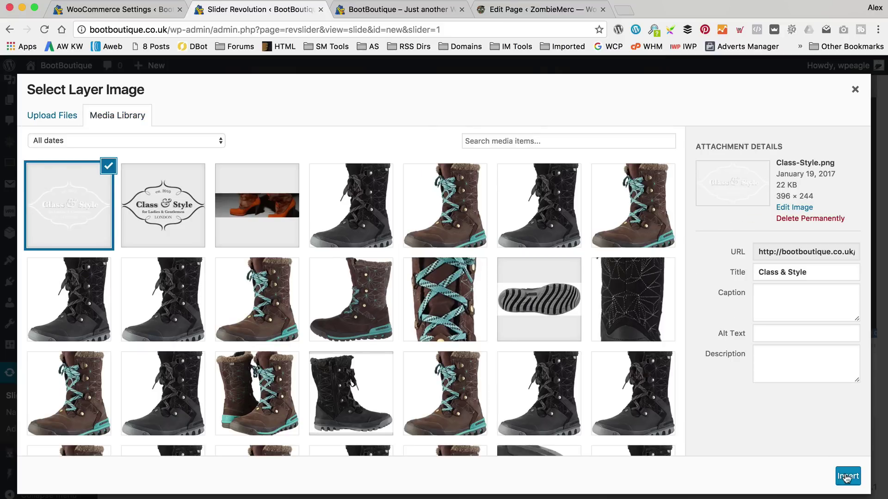
click(847, 478)
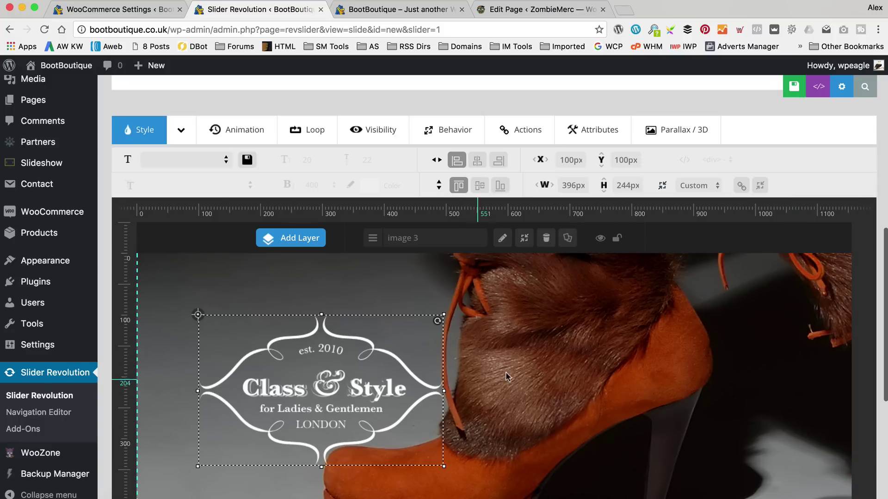
Centre the white Class & Style logo on the slide, save, and check it on the live site.
click(477, 160)
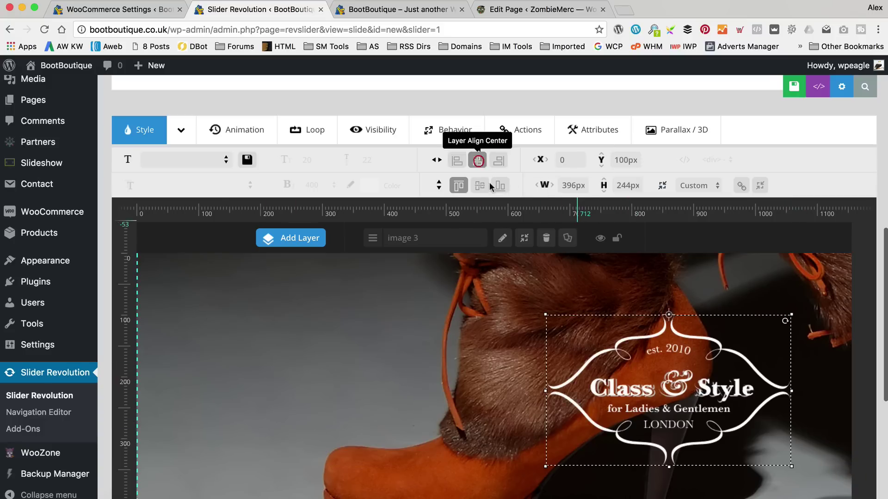
click(479, 185)
click(794, 87)
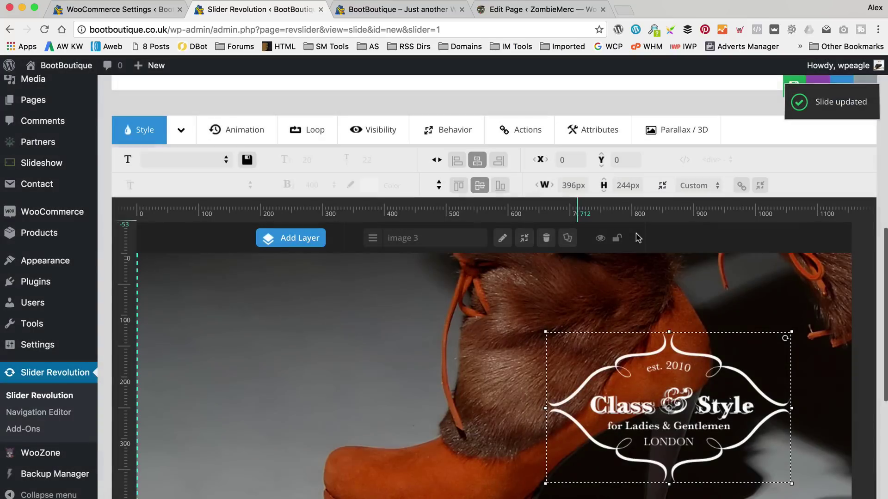
click(375, 10)
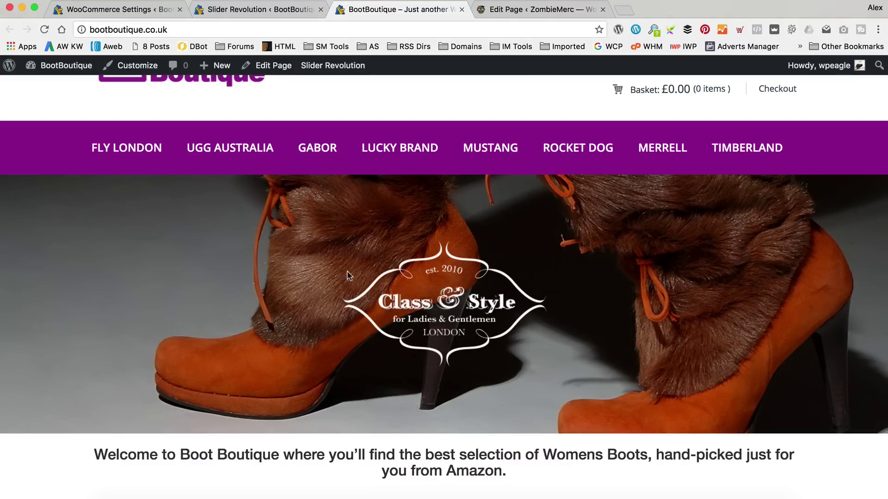
Add a blank #2 Slide to the Homepage slider.
click(250, 10)
scroll(384, 189, up, 3)
scroll(383, 187, up, 6)
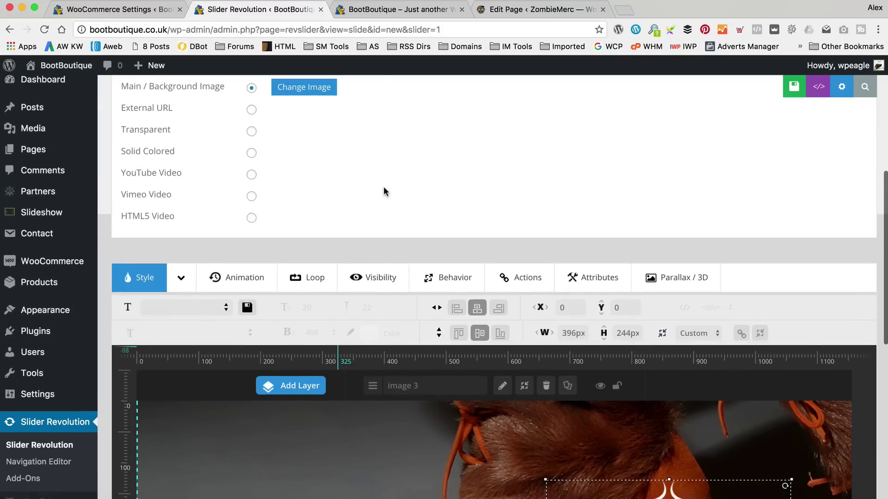
mouse_move(388, 227)
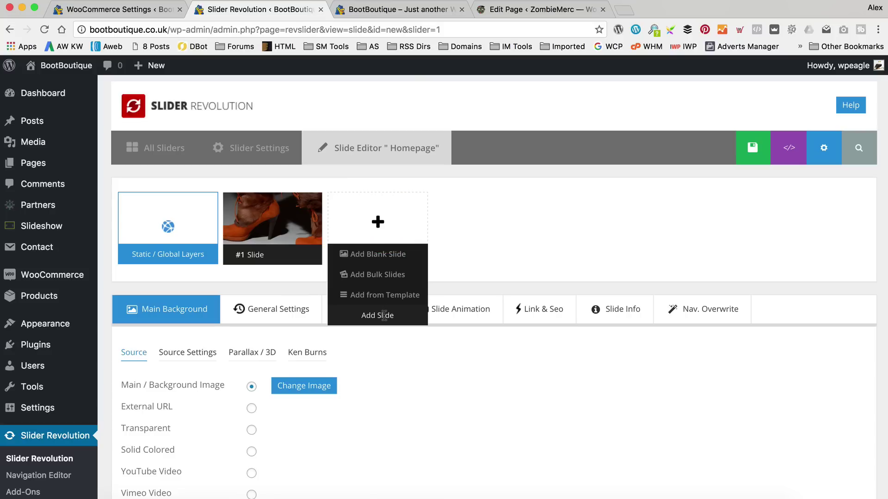
click(384, 255)
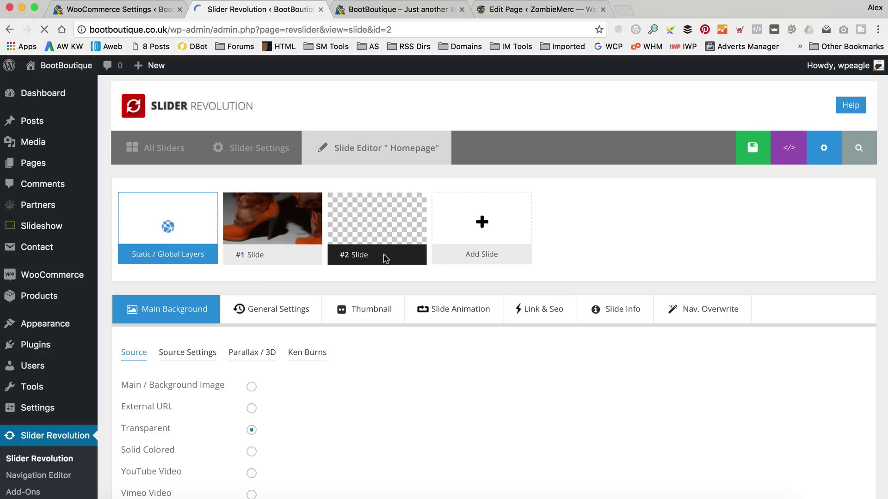
Set the new slide's background source to Background Image and open its image picker.
scroll(543, 228, down, 3)
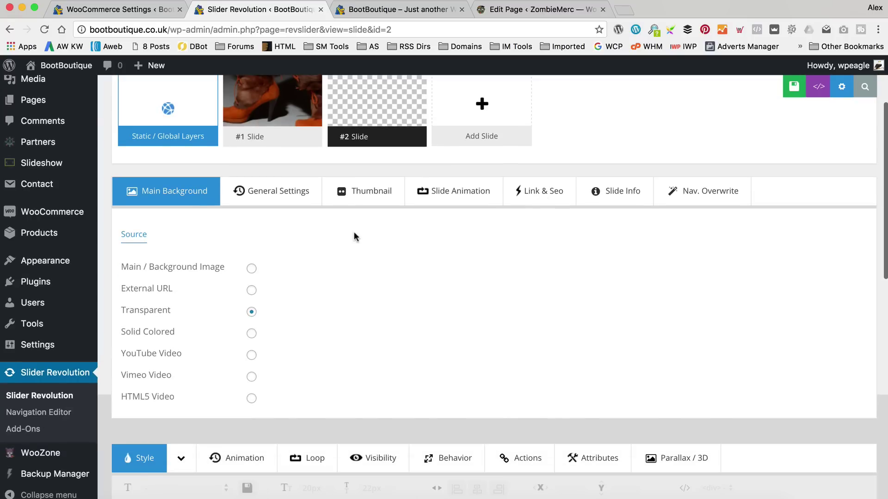
click(252, 268)
click(298, 272)
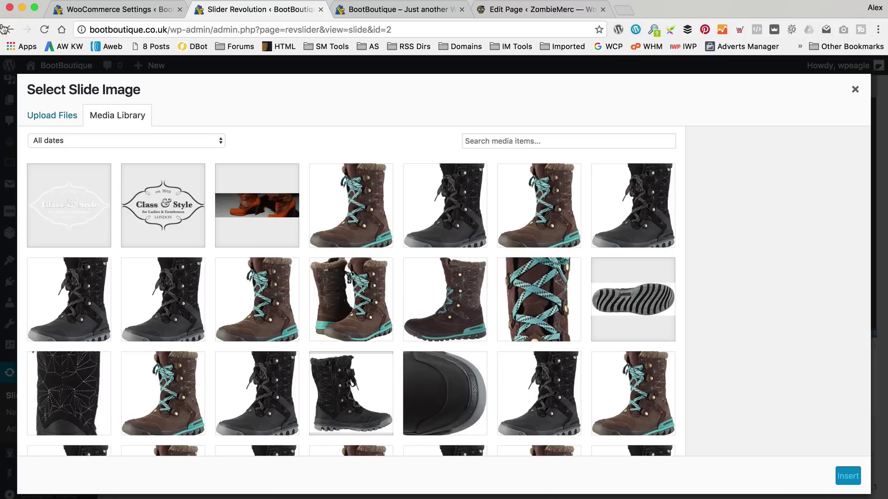
Upload leather boots slider.jpg and insert it as the second slide's background.
click(59, 114)
click(429, 288)
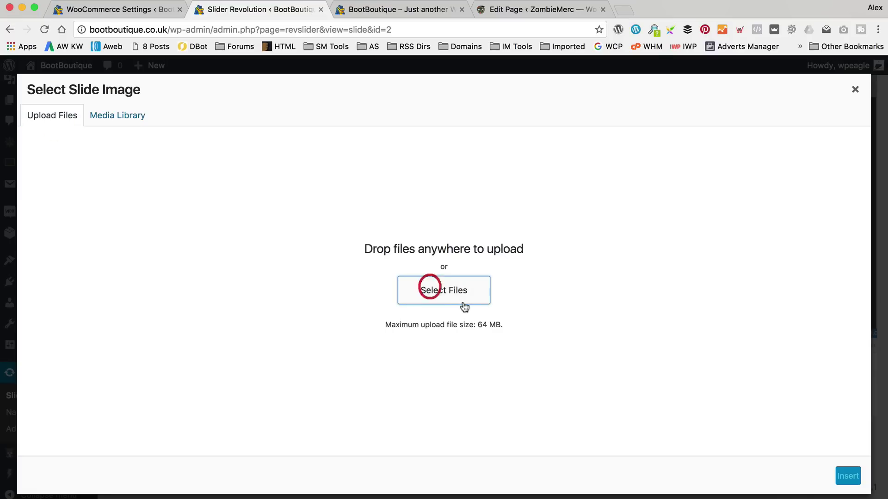
scroll(432, 159, down, 5)
scroll(433, 161, down, 5)
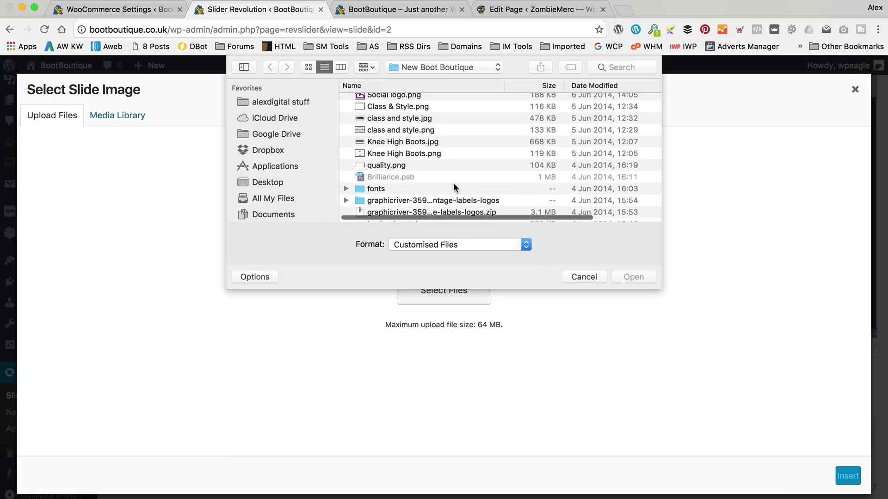
scroll(453, 184, down, 3)
scroll(454, 184, down, 2)
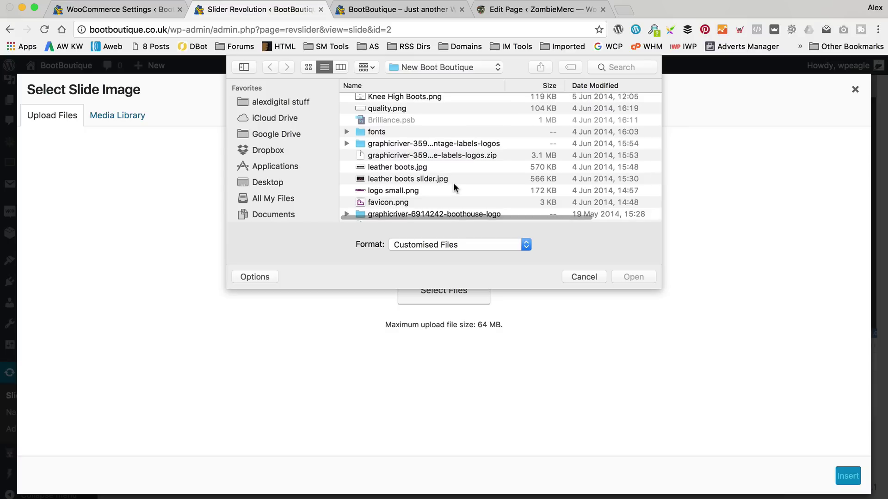
scroll(442, 181, down, 3)
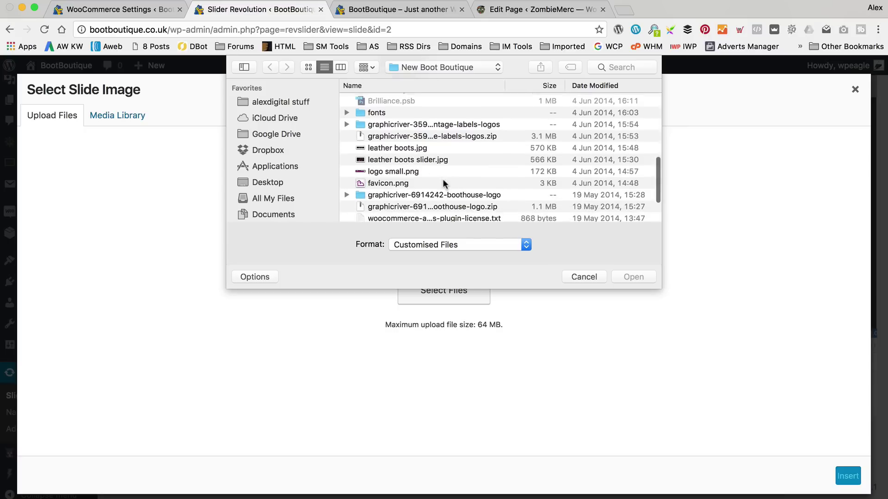
scroll(443, 183, up, 2)
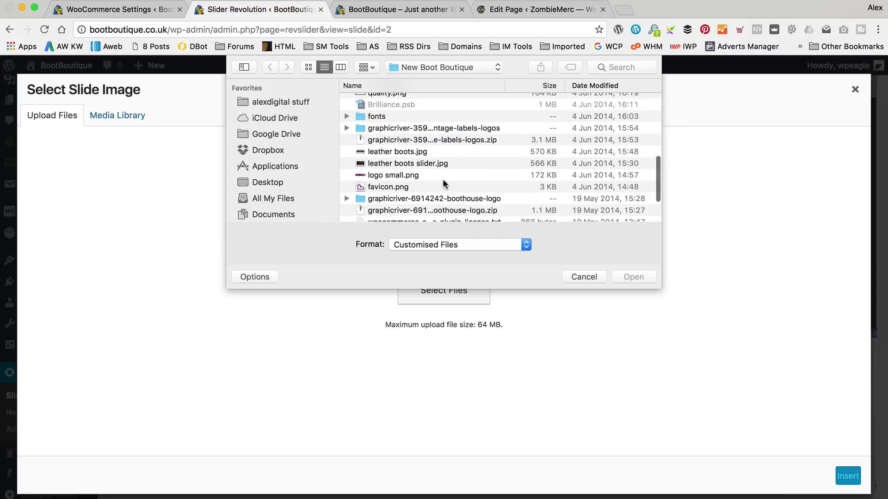
double_click(426, 164)
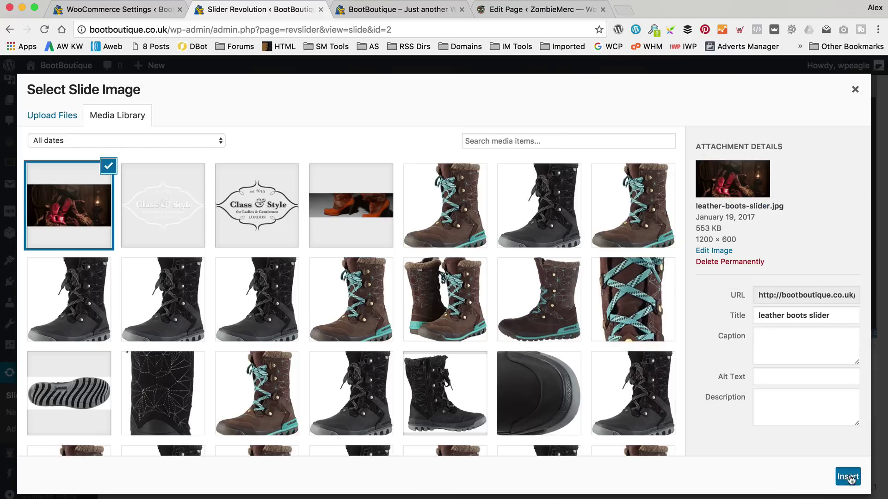
click(849, 476)
scroll(488, 309, down, 10)
Add a new image layer to the second slide, uploading a file from the computer.
scroll(489, 311, down, 3)
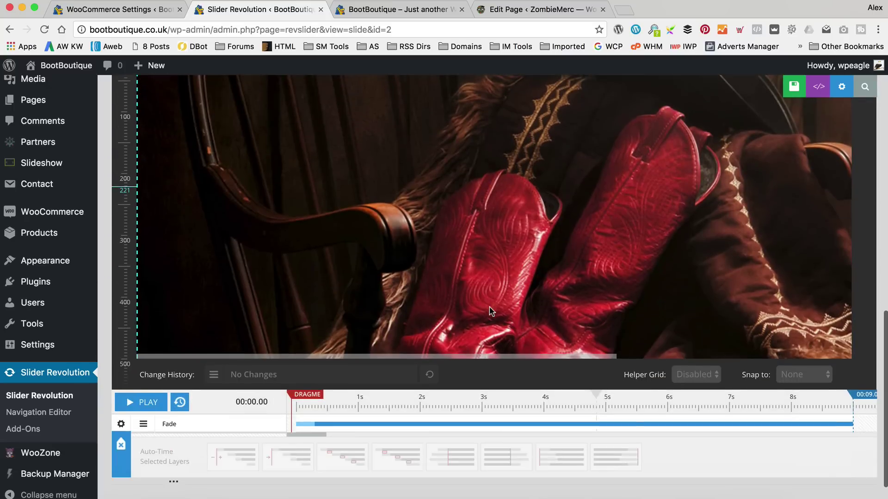
scroll(489, 311, up, 10)
scroll(490, 311, down, 5)
scroll(489, 309, down, 4)
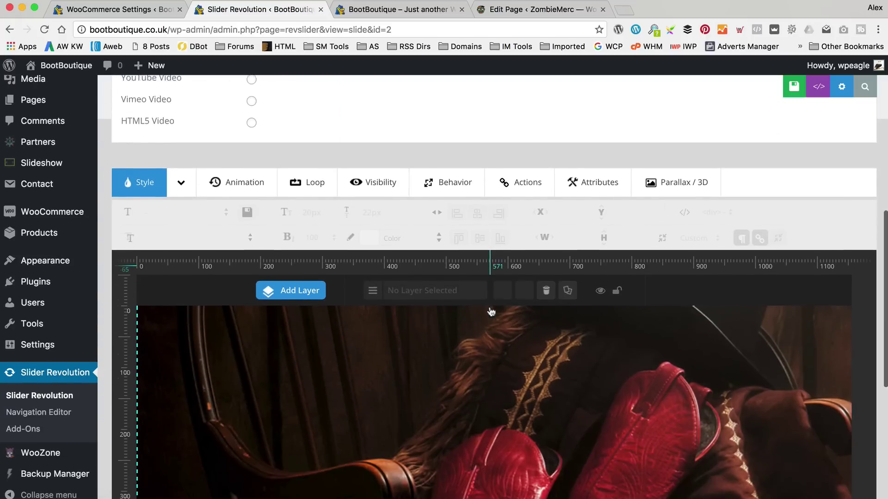
mouse_move(297, 185)
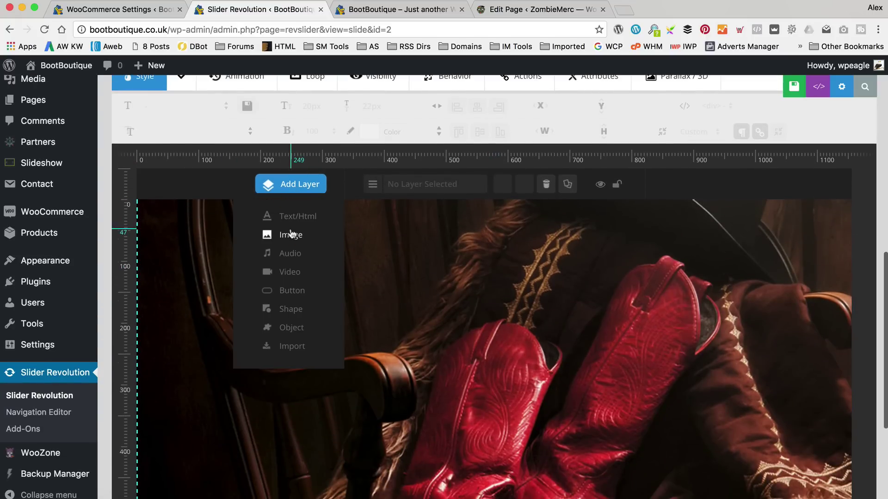
scroll(291, 236, up, 1)
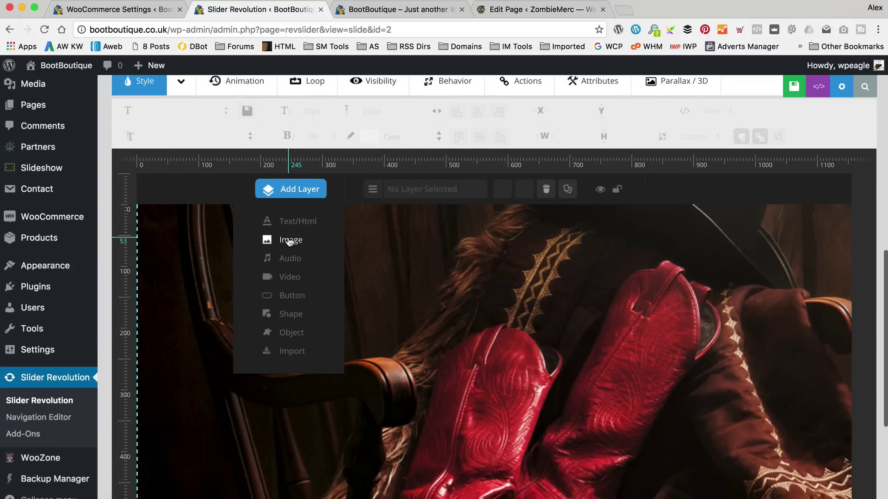
click(296, 243)
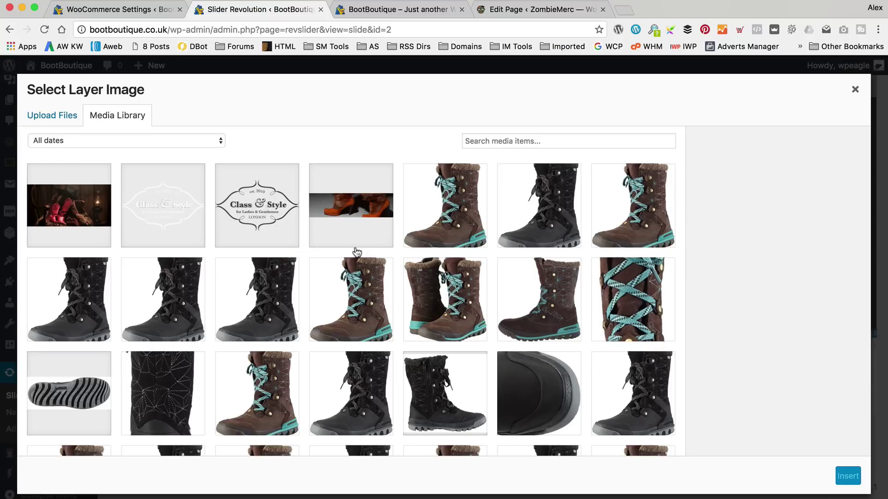
click(58, 118)
click(487, 291)
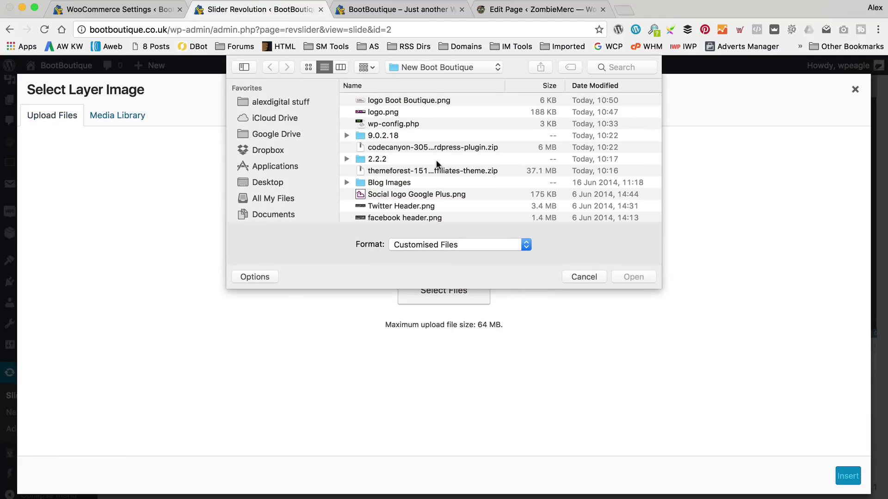
Upload quality.png and insert it onto the slide as the image layer.
scroll(433, 161, down, 10)
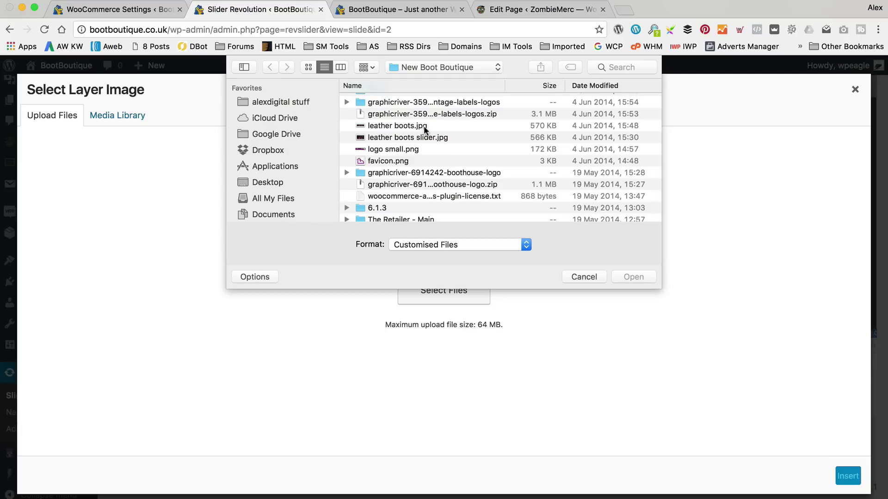
scroll(478, 133, down, 1)
scroll(477, 133, down, 3)
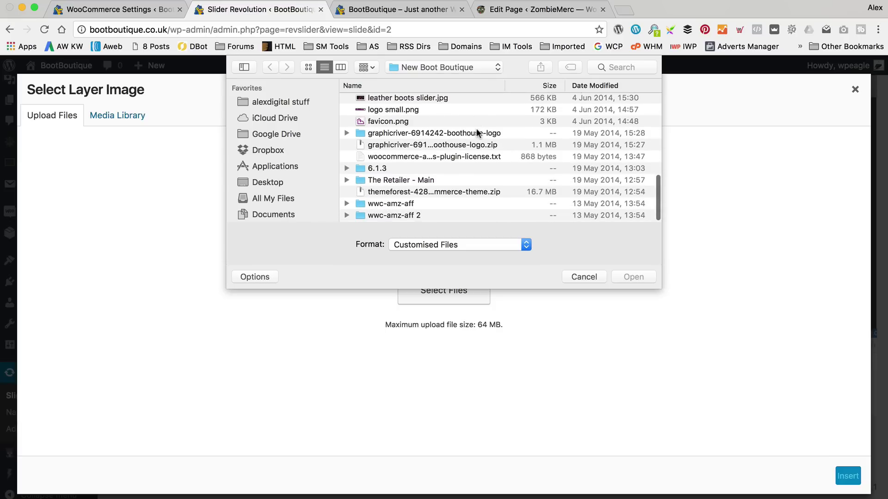
scroll(476, 134, up, 4)
scroll(476, 128, up, 6)
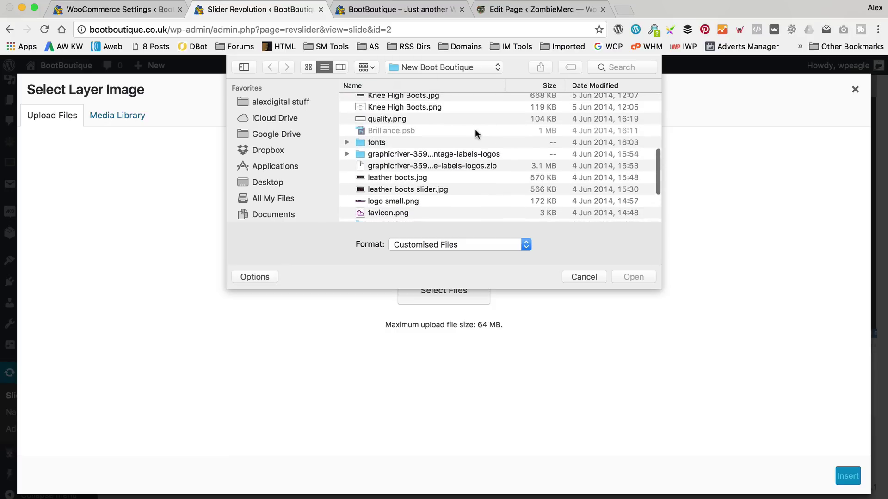
click(392, 151)
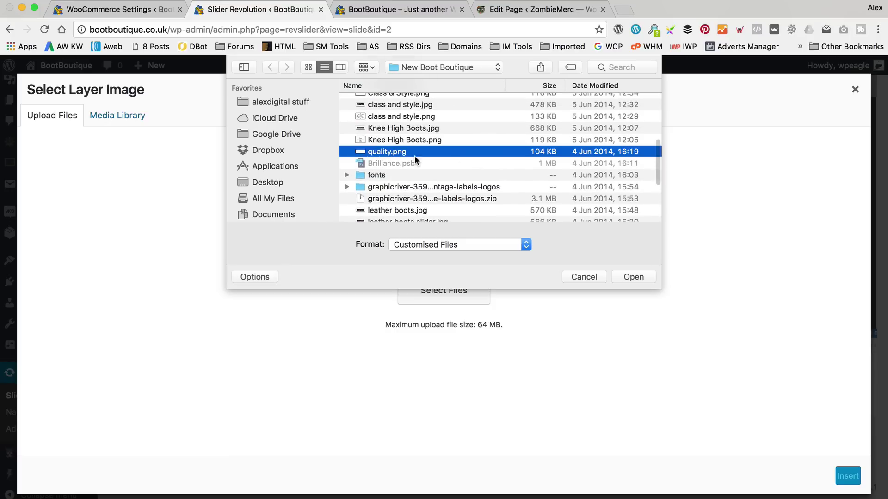
click(633, 276)
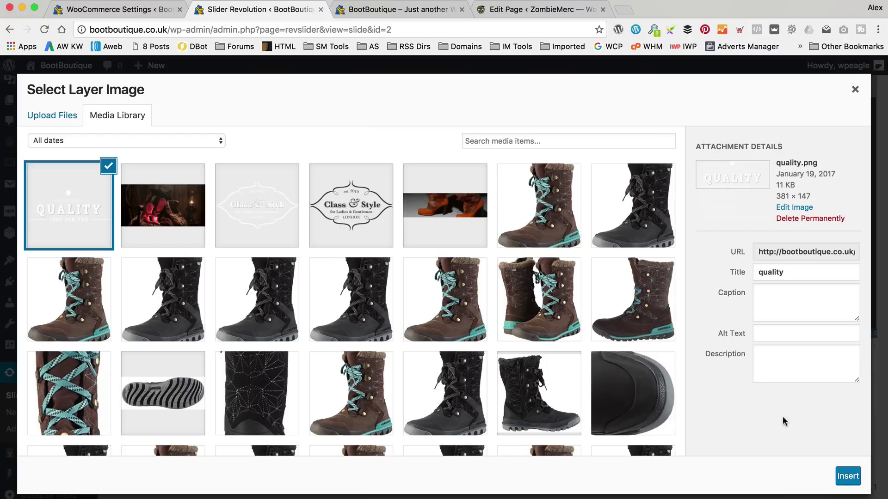
click(849, 476)
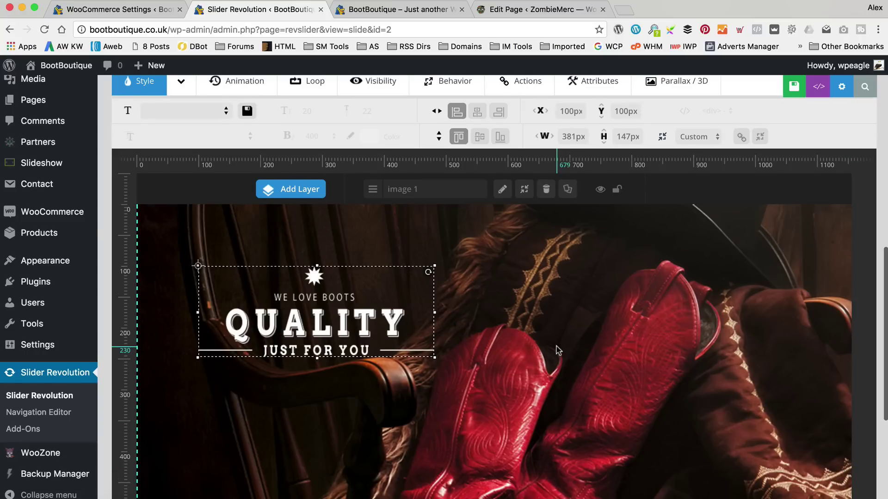
Centre the QUALITY layer horizontally and vertically on the slide.
scroll(556, 348, down, 1)
click(477, 106)
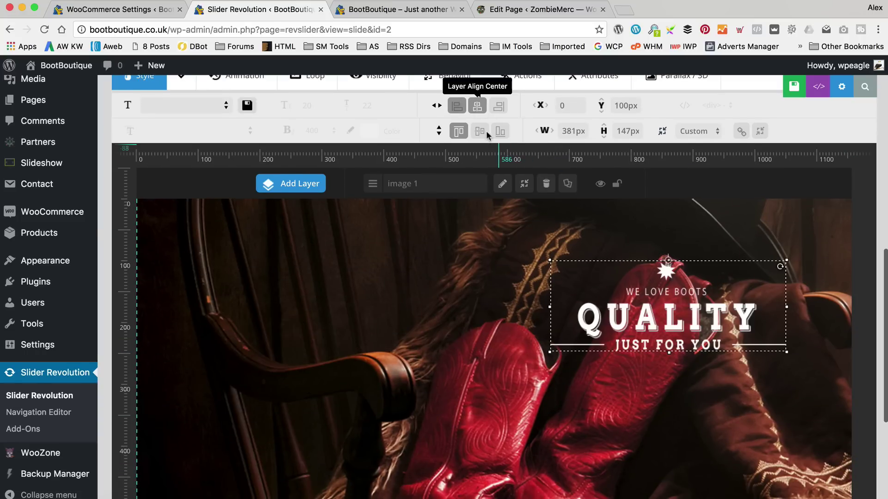
click(480, 131)
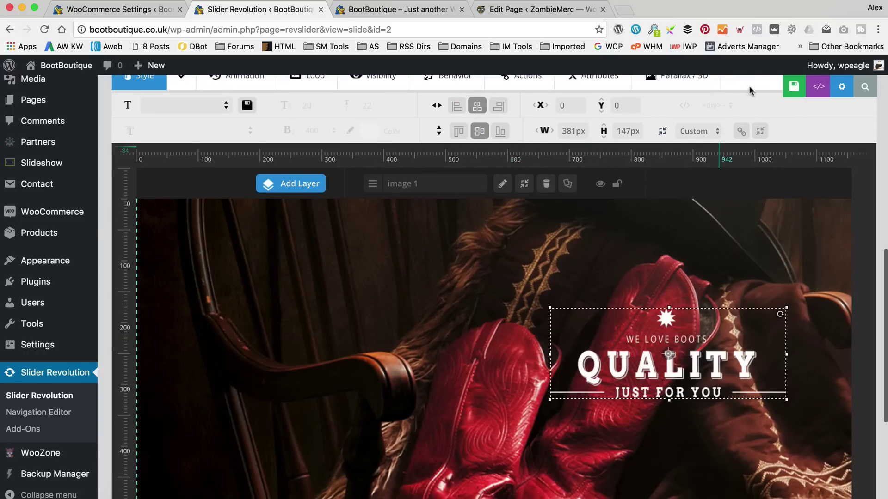
Save the slide and reload the live BootBoutique homepage to check the QUALITY layer.
click(780, 86)
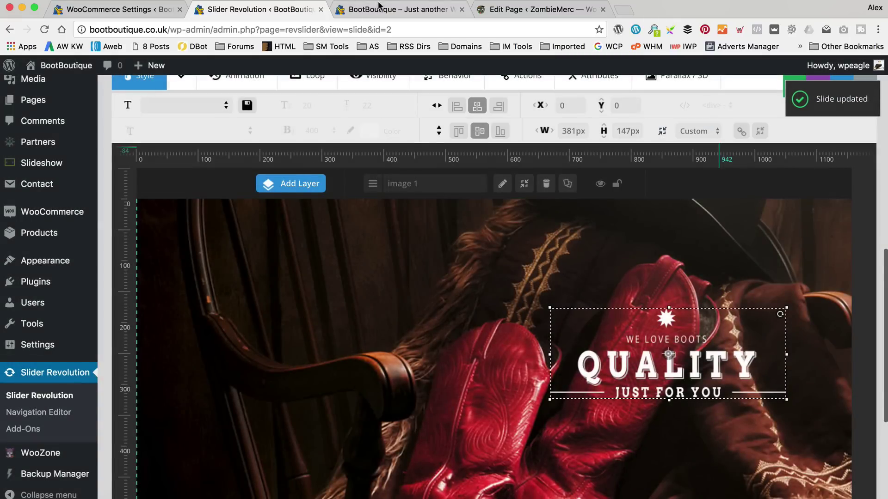
click(377, 8)
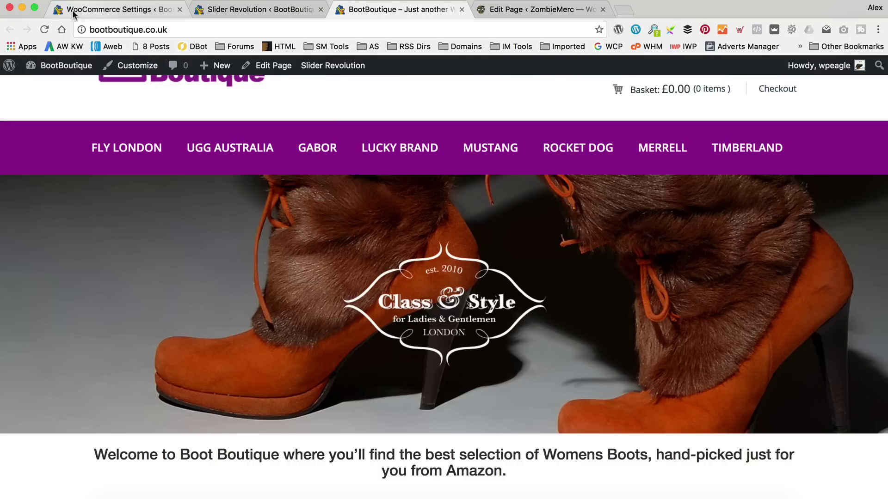
click(44, 29)
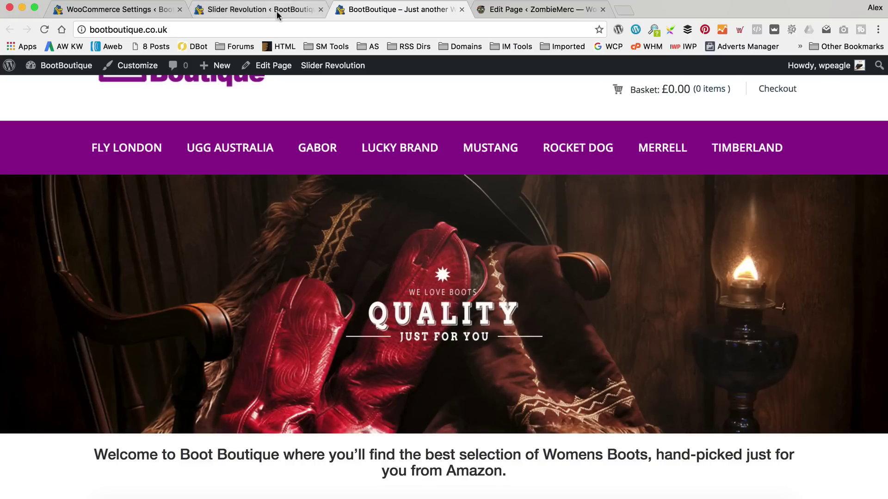
click(259, 9)
Replace the second slide's main background with the uploaded Knee High Boots.jpg photo.
scroll(347, 312, up, 5)
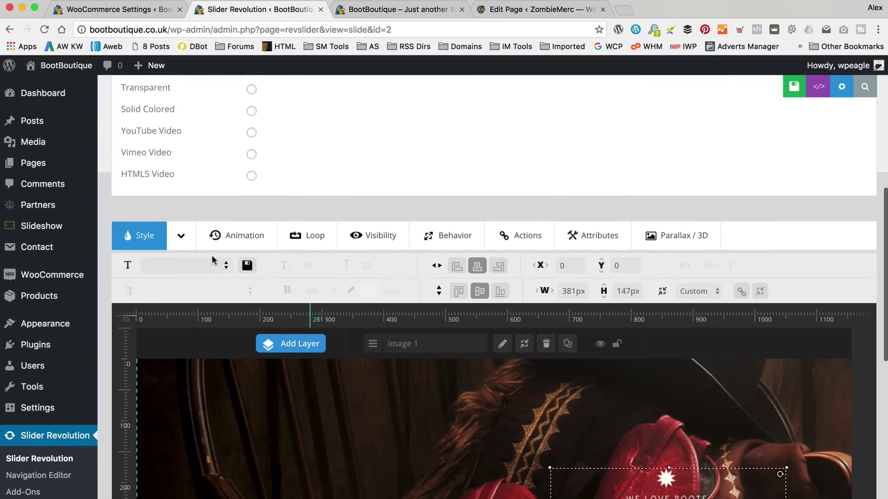
scroll(358, 322, down, 3)
scroll(361, 320, up, 5)
scroll(361, 321, up, 3)
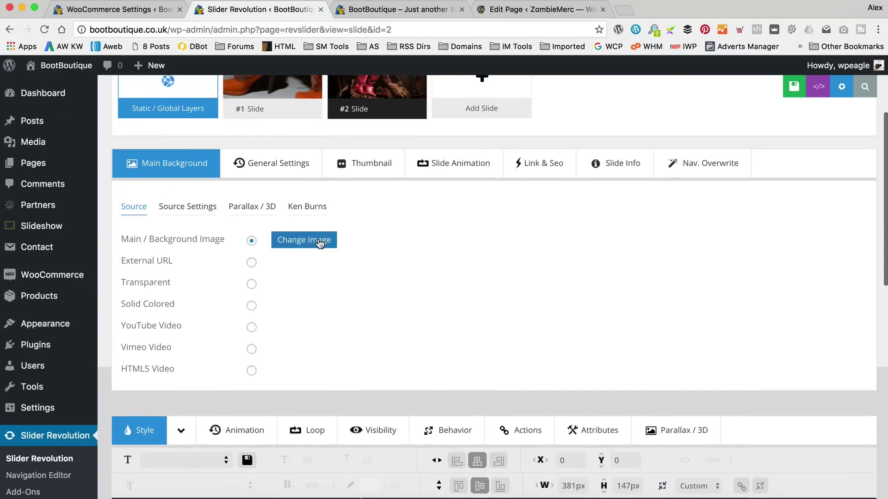
click(319, 239)
click(52, 115)
click(458, 290)
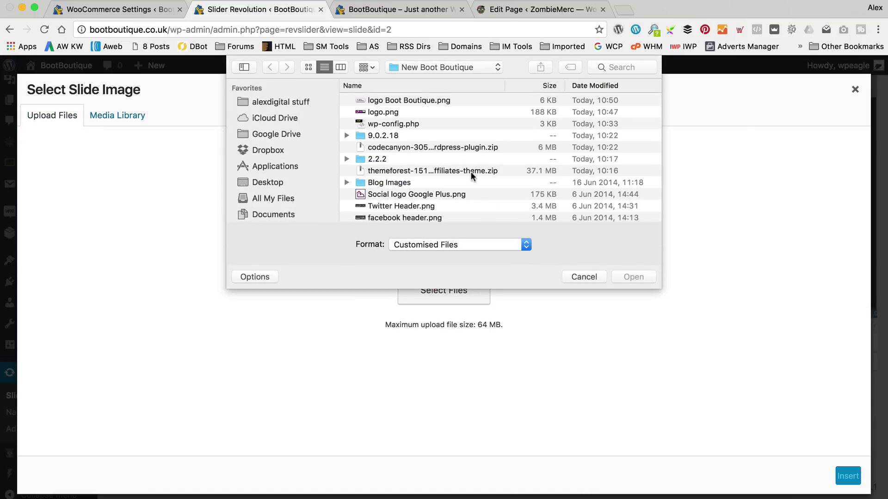
scroll(458, 153, down, 5)
scroll(458, 153, down, 2)
double_click(425, 144)
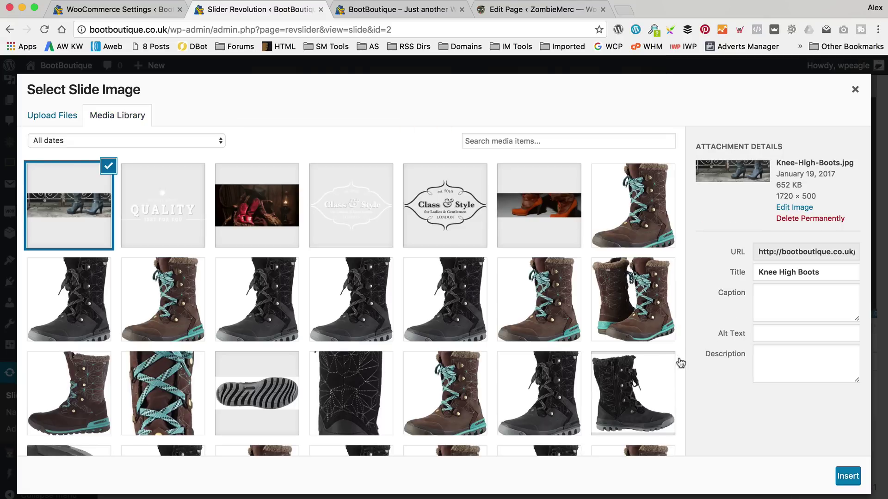
click(847, 476)
scroll(531, 259, down, 10)
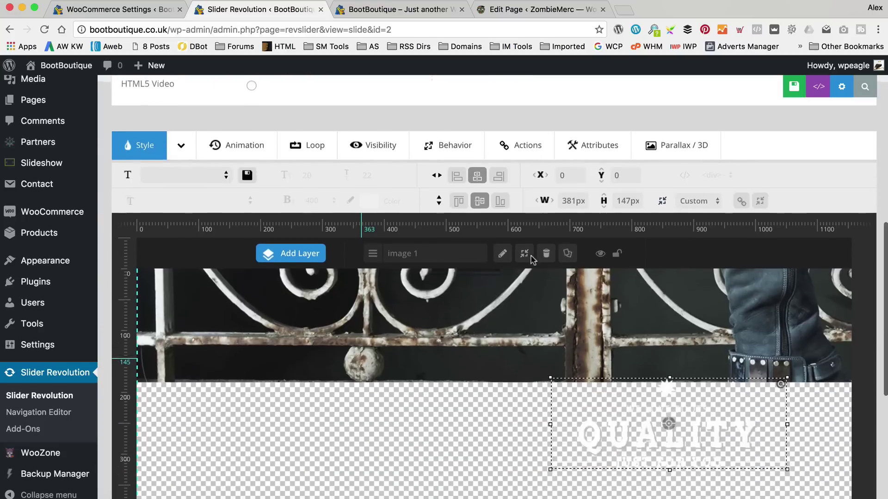
scroll(531, 260, down, 2)
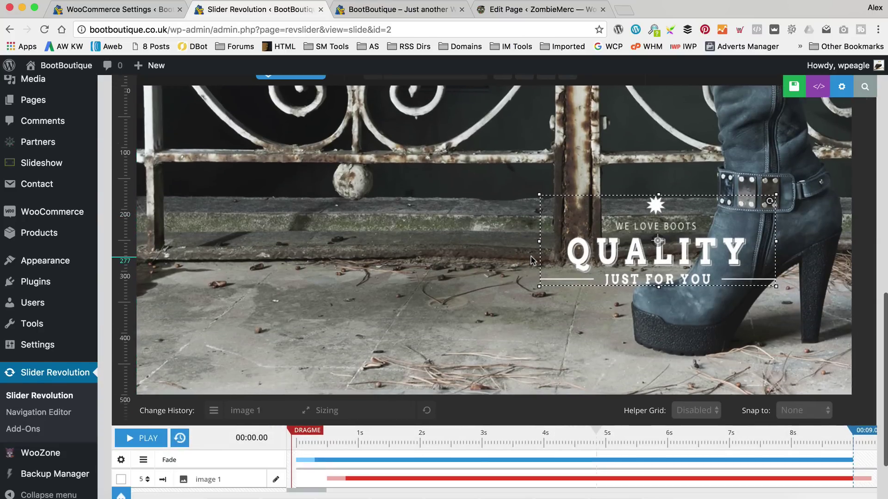
scroll(532, 258, up, 10)
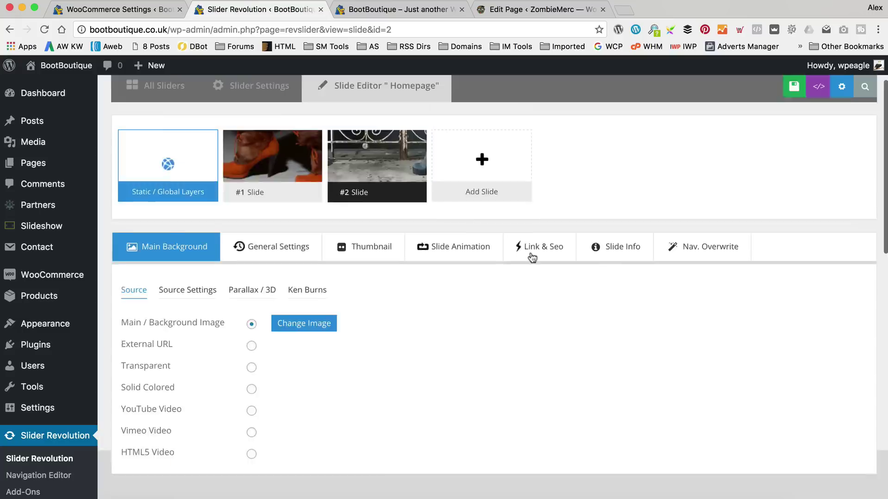
scroll(532, 258, up, 3)
Save the knee-high boots slide, move it before slide #1, save again, and reload the homepage.
mouse_move(372, 217)
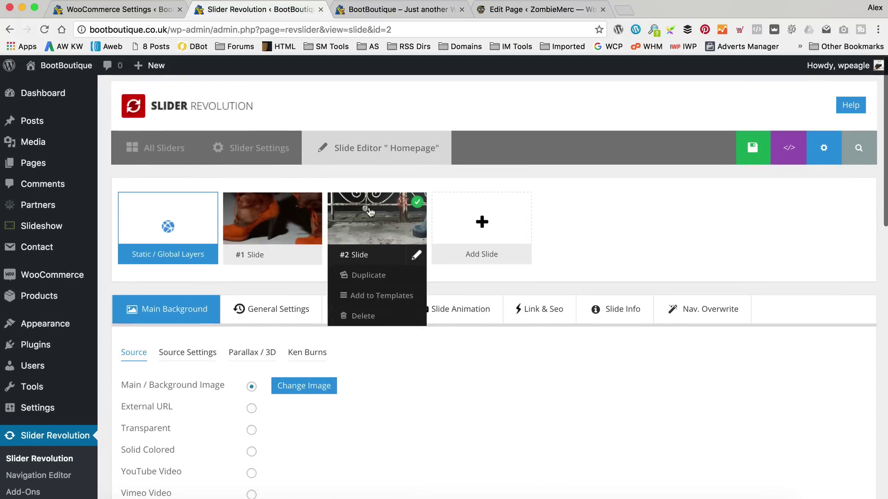
click(740, 148)
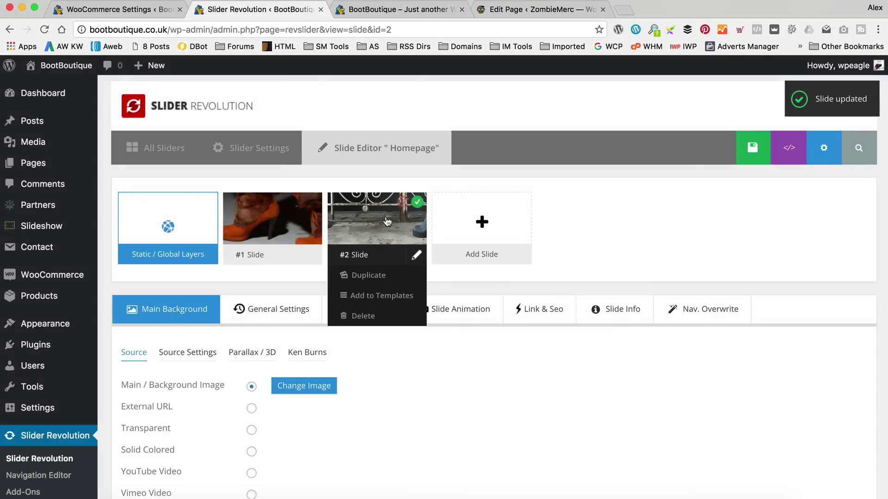
drag(388, 222, 277, 226)
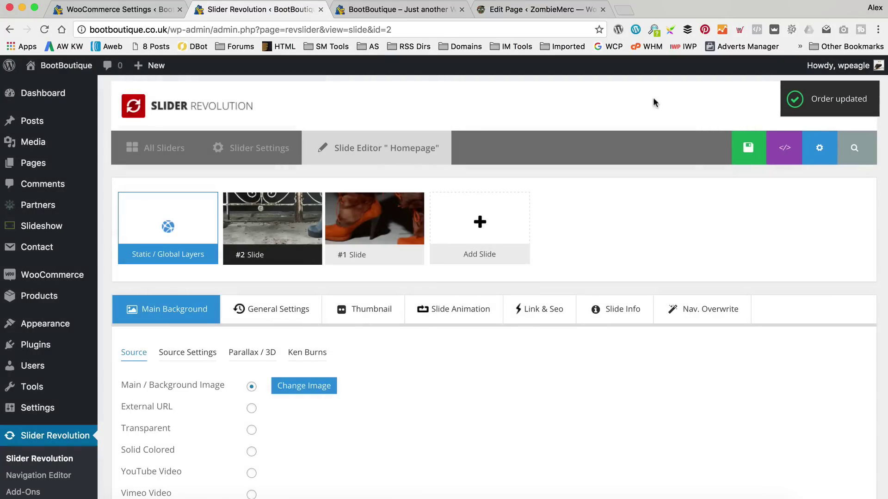
click(749, 148)
click(409, 9)
click(45, 29)
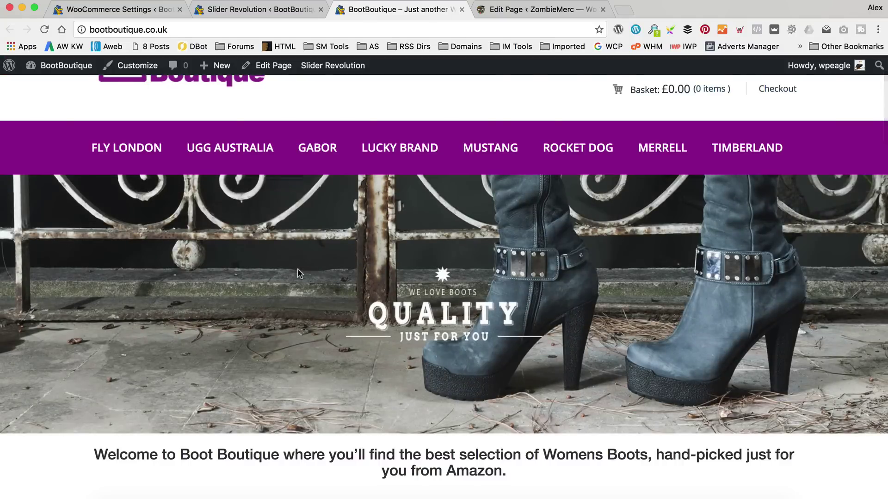
scroll(298, 268, up, 3)
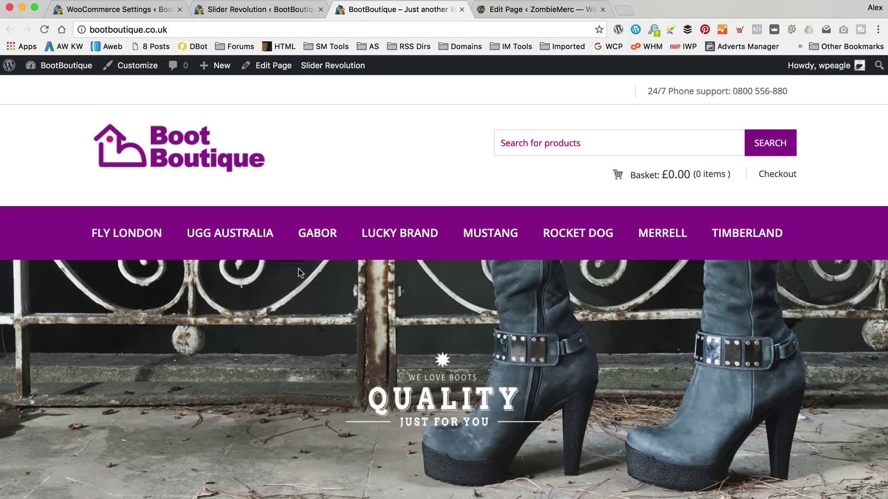
scroll(301, 274, down, 15)
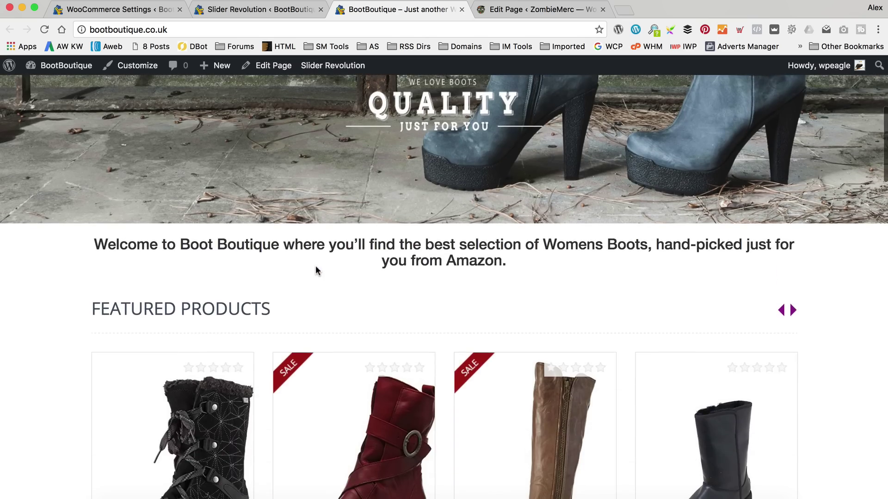
scroll(318, 272, down, 20)
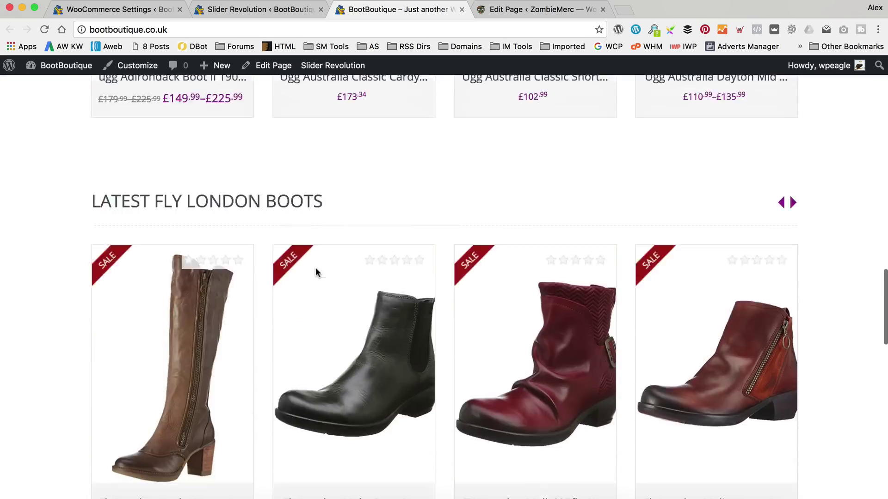
scroll(317, 270, down, 10)
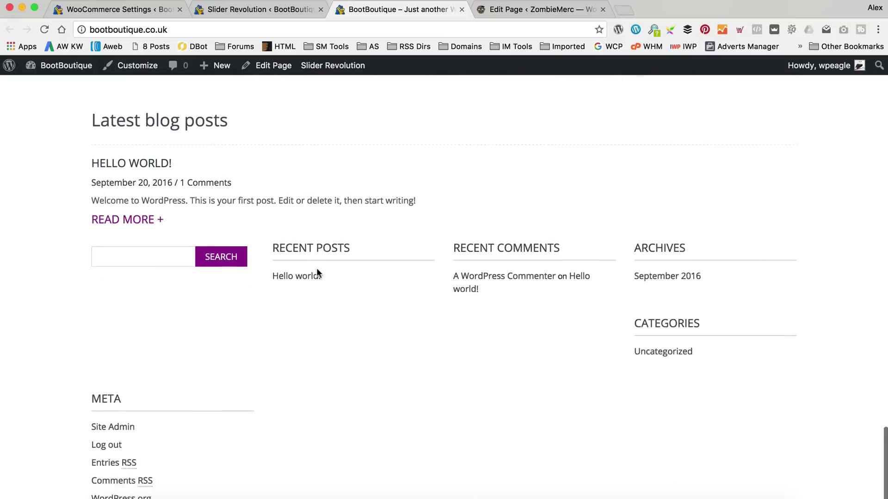
scroll(426, 332, up, 3)
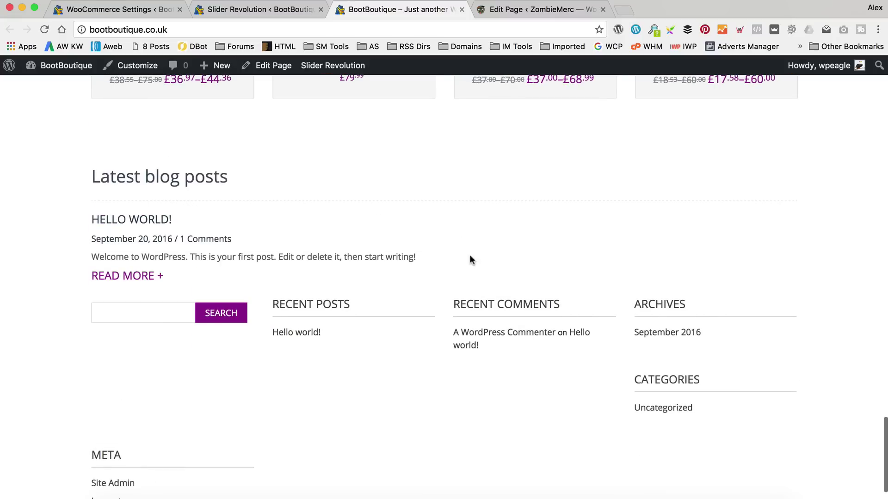
scroll(324, 388, up, 20)
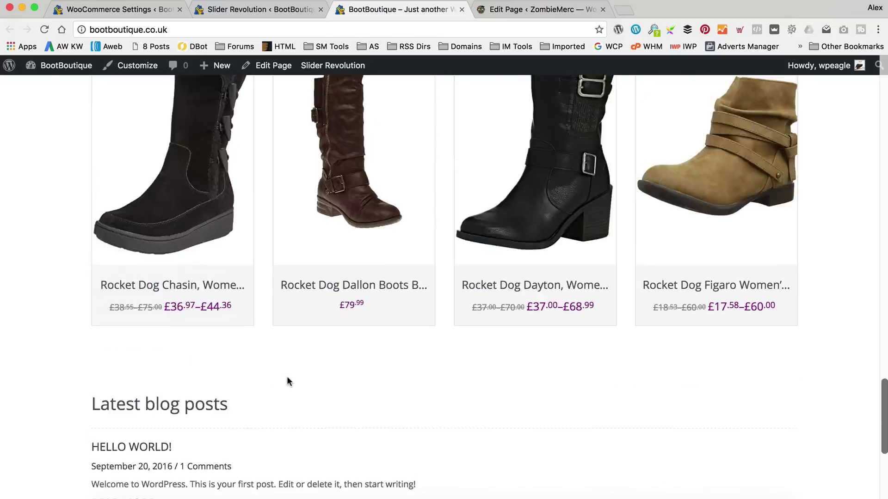
scroll(363, 290, up, 10)
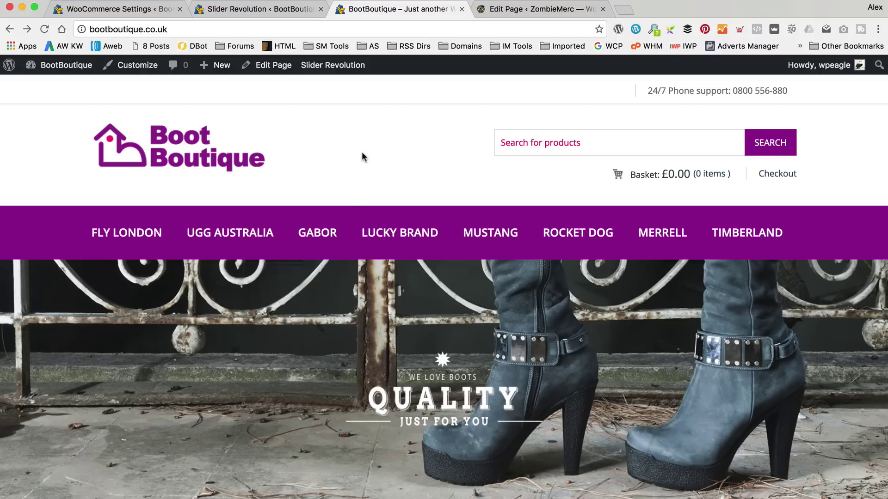
Create a new page titled 'About us'.
mouse_move(216, 69)
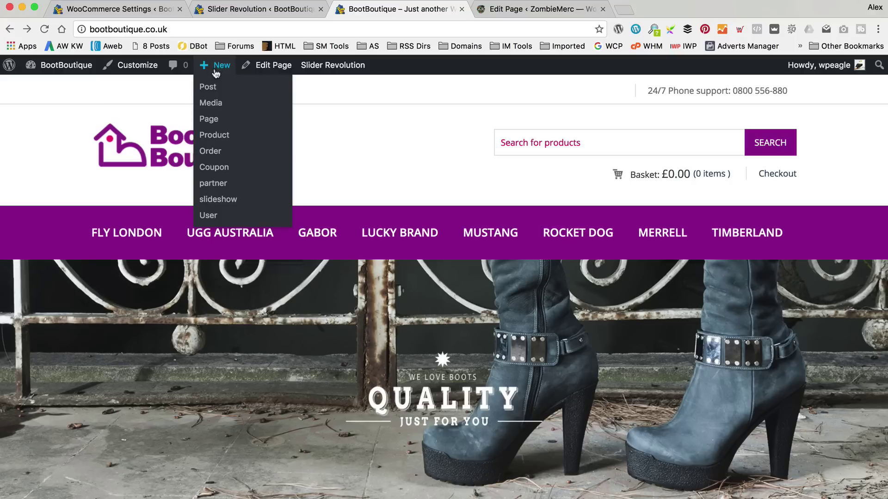
click(209, 119)
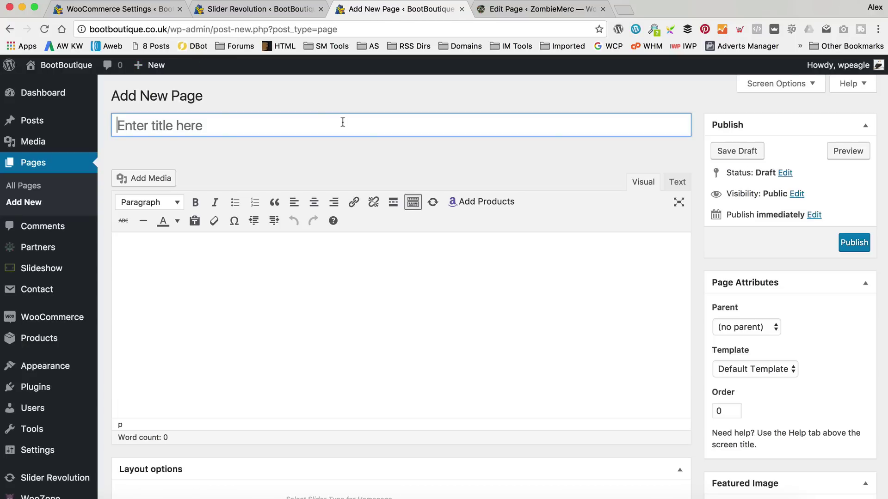
text(About)
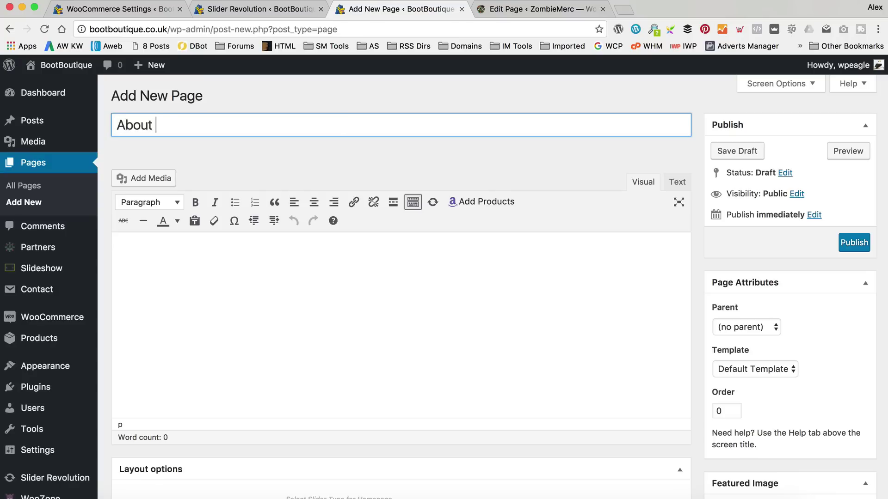
text( us)
click(259, 247)
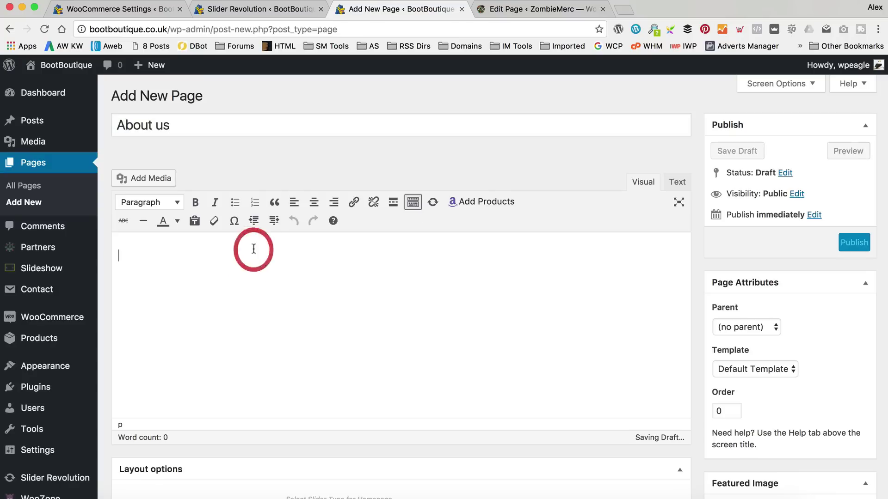
Open the About us Word document from the Pages folder and select its text.
click(93, 484)
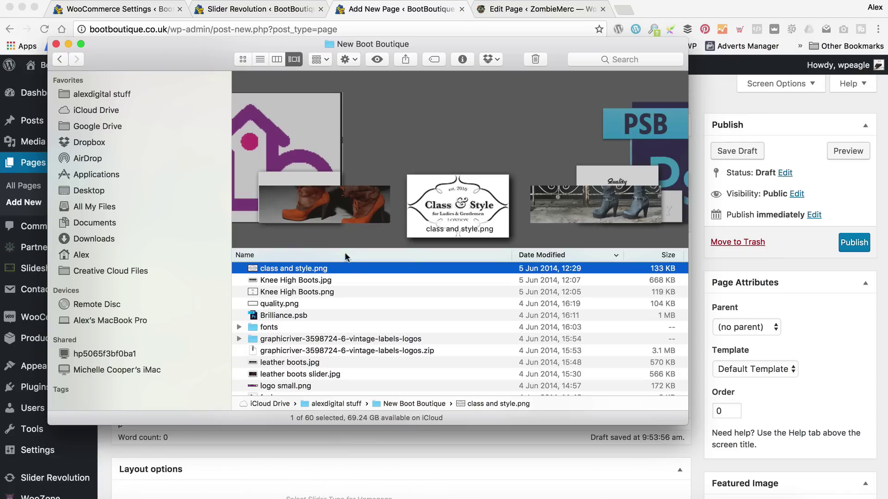
scroll(285, 283, up, 5)
double_click(284, 269)
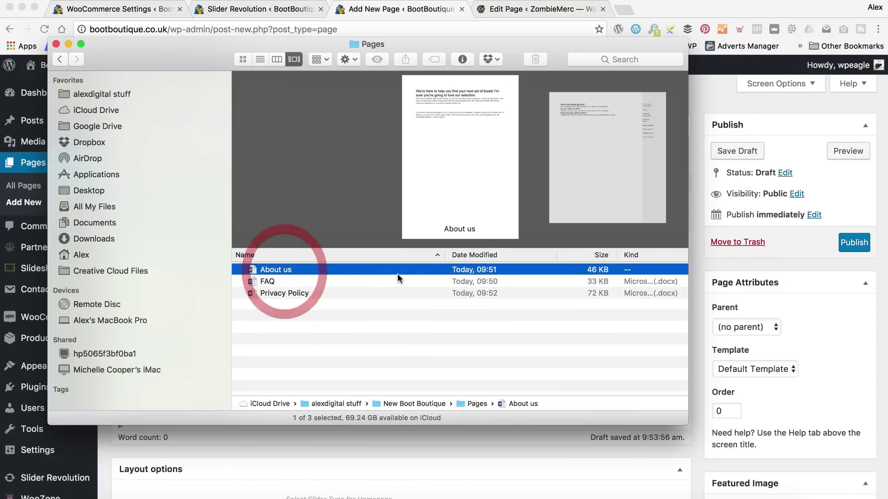
double_click(326, 270)
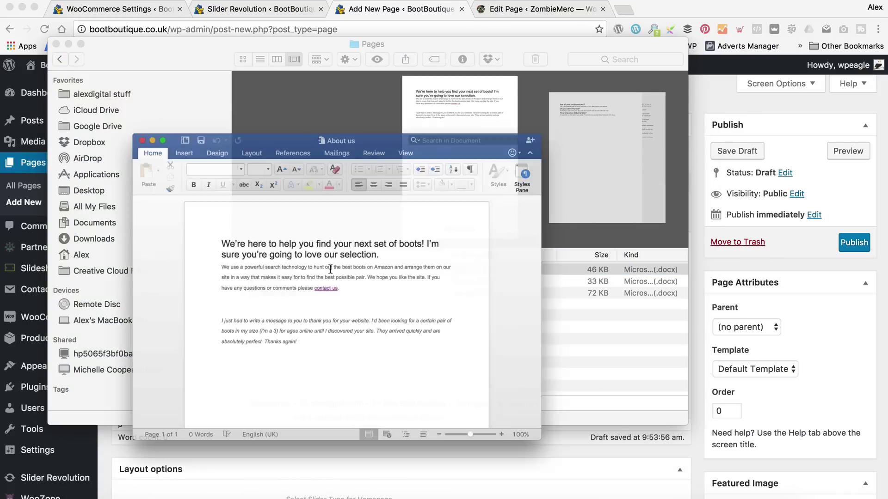
drag(307, 360, 197, 236)
key(super+c)
Paste the About us text into the page and make its opening line bold.
click(698, 366)
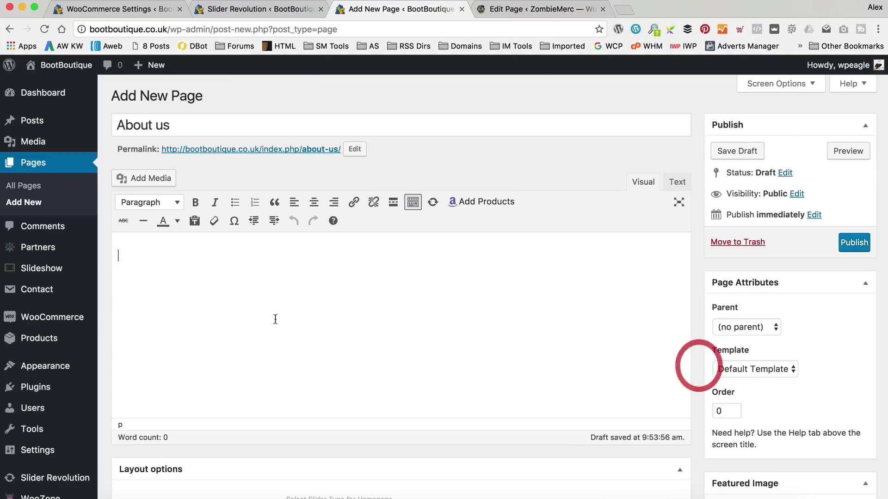
key(super+v)
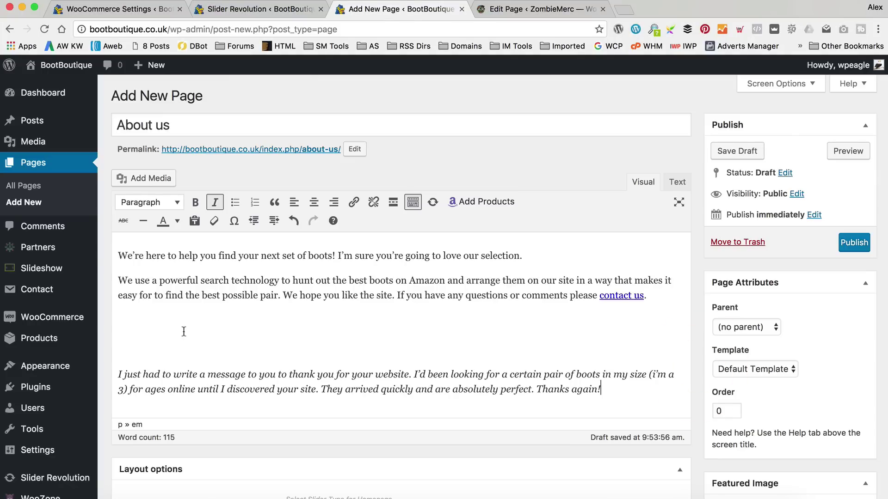
drag(553, 256, 89, 254)
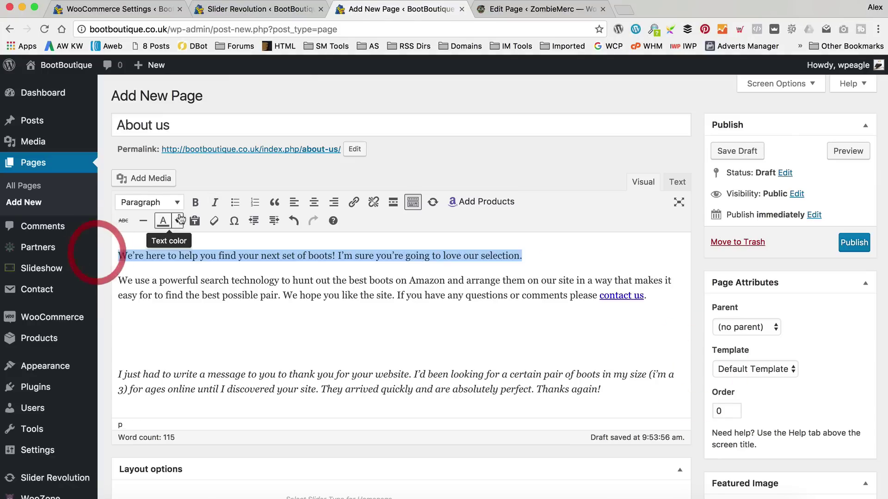
click(194, 204)
Tidy the blank lines so the testimonial sits as its own paragraph.
click(145, 337)
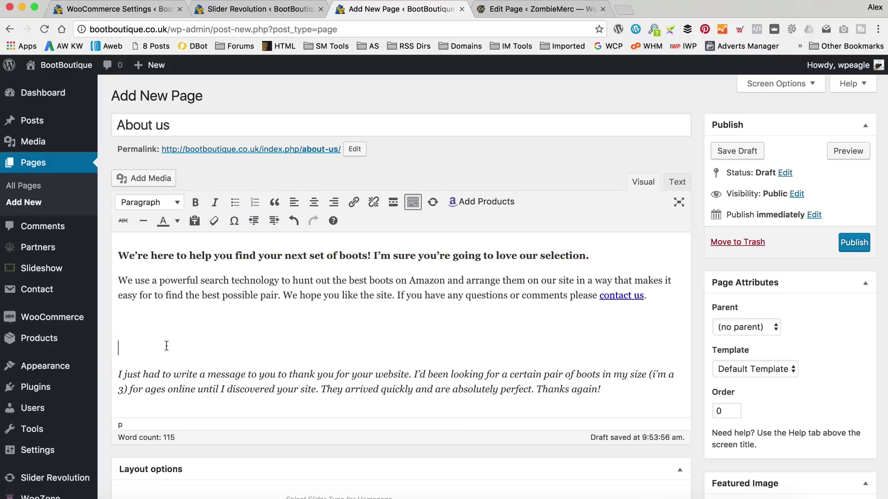
key(BackSpace)
key(Delete)
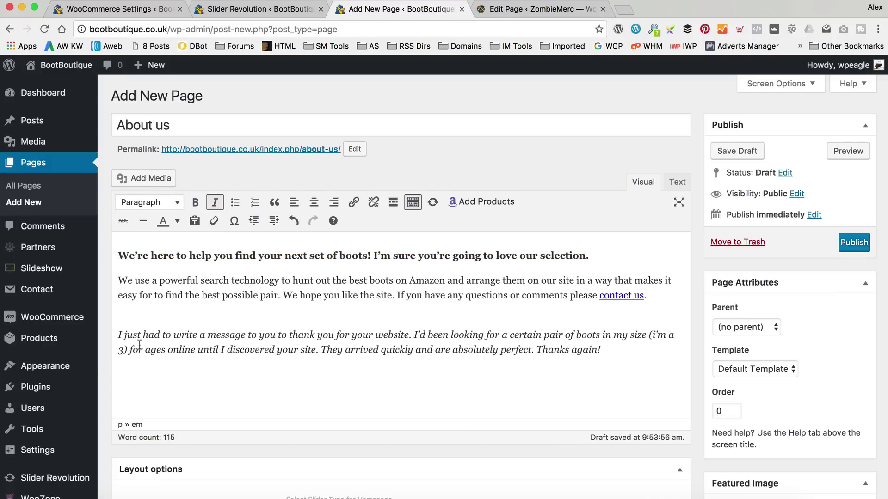
key(BackSpace)
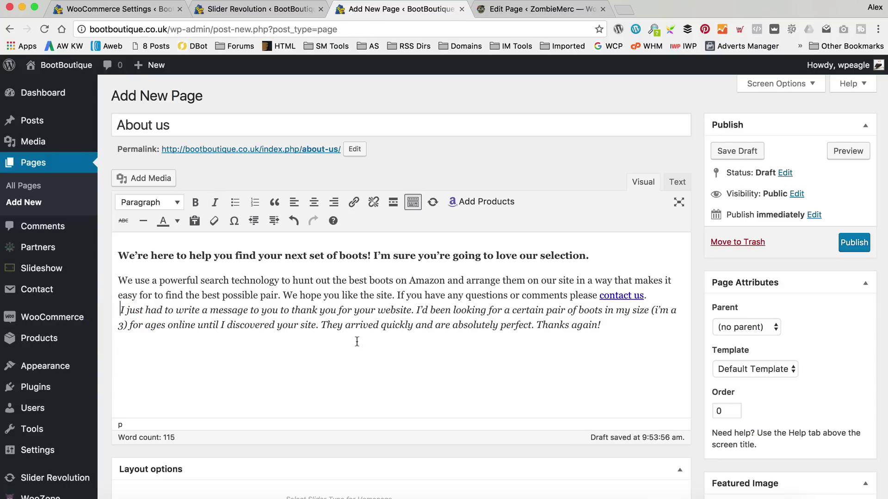
key(Return)
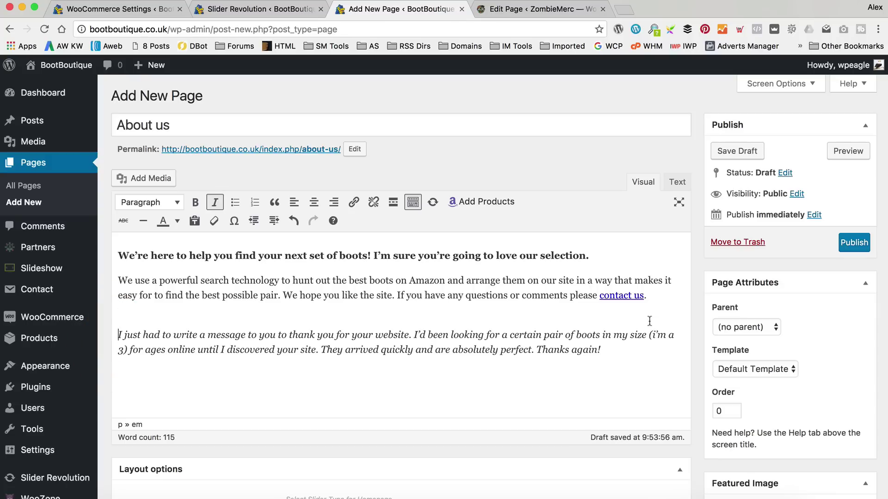
key(BackSpace)
key(Return)
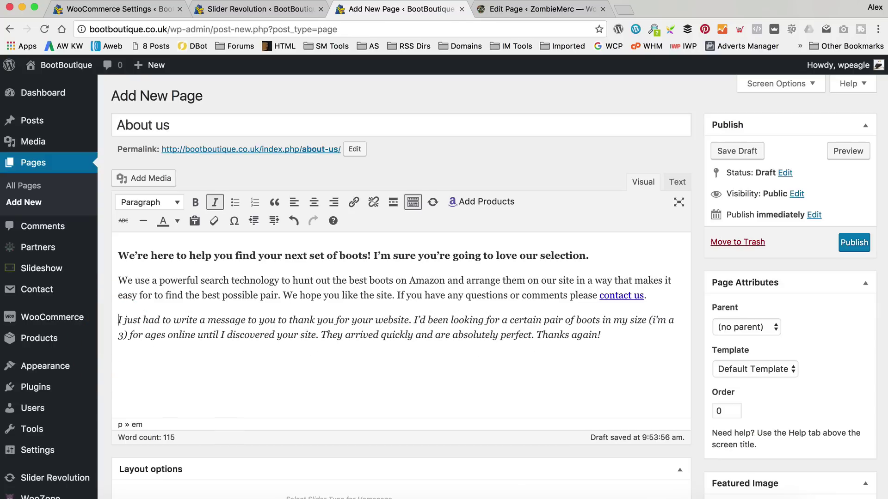
Format the testimonial as a blockquote and publish the About us page.
drag(634, 338, 95, 322)
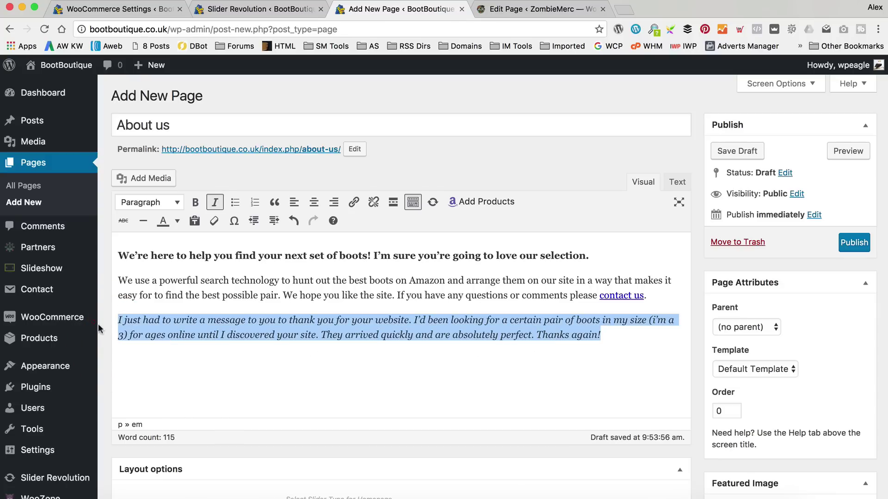
click(274, 202)
click(284, 361)
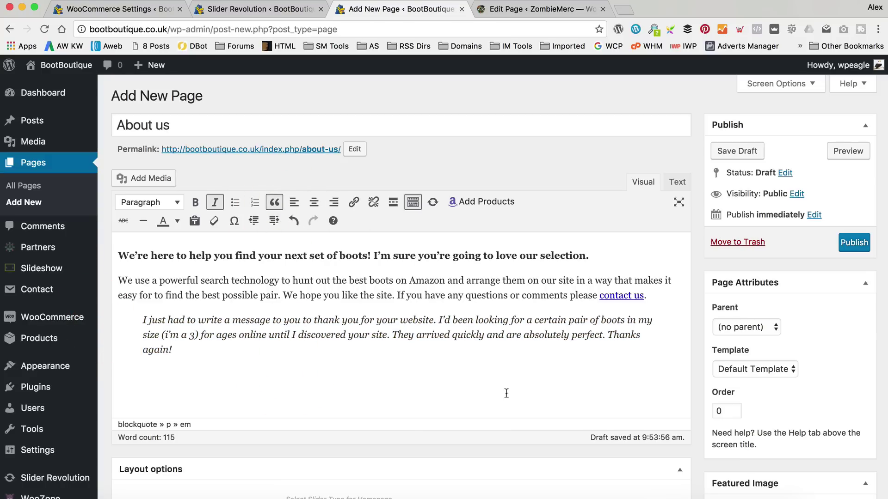
click(854, 243)
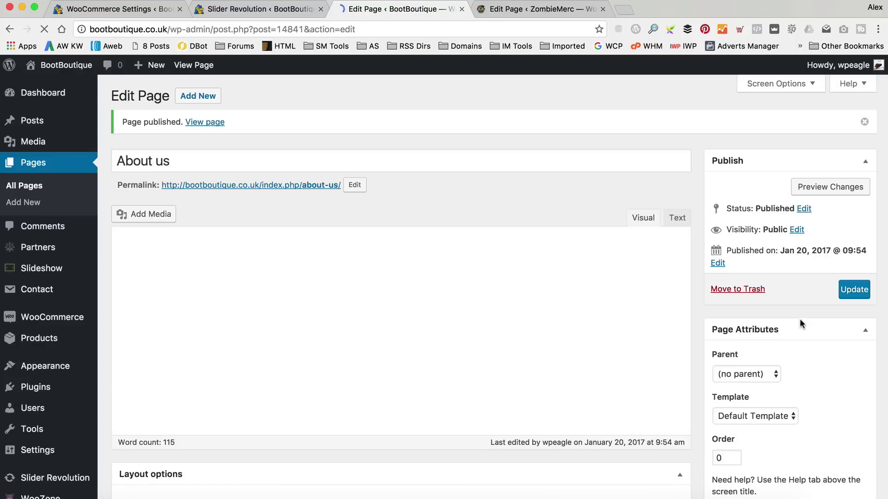
View the published About us page and scroll through its live content.
click(204, 122)
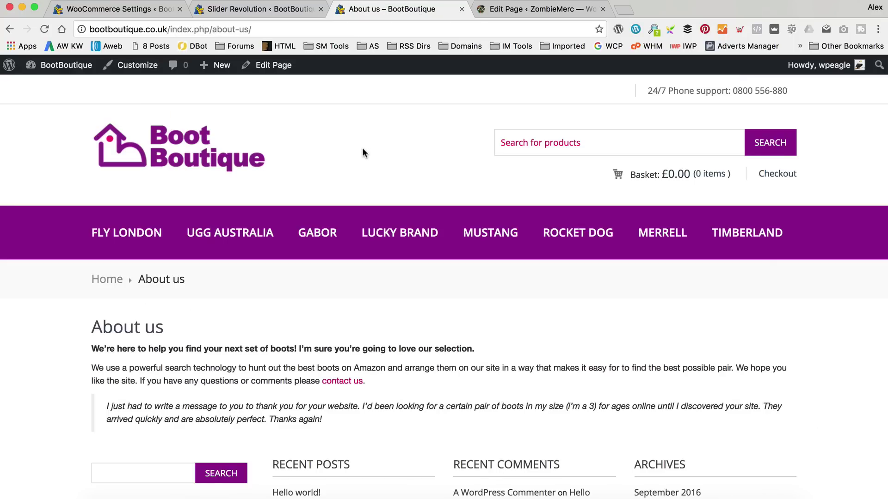
scroll(359, 150, down, 3)
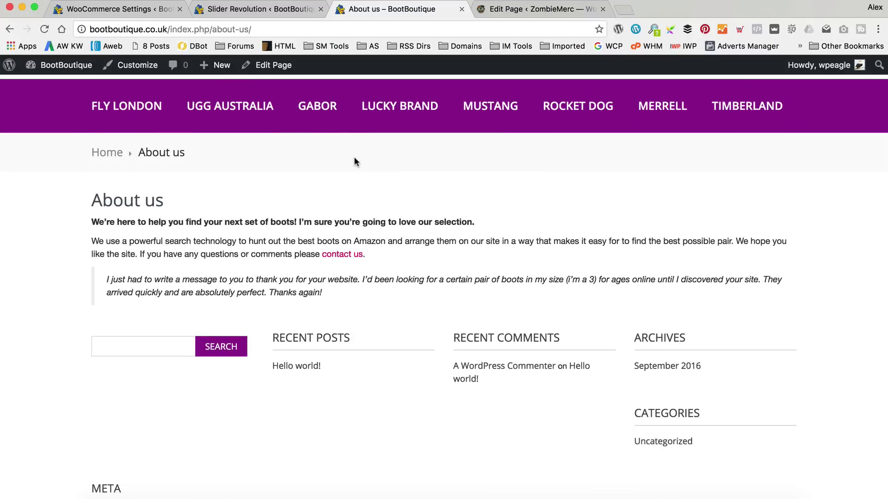
scroll(642, 257, down, 2)
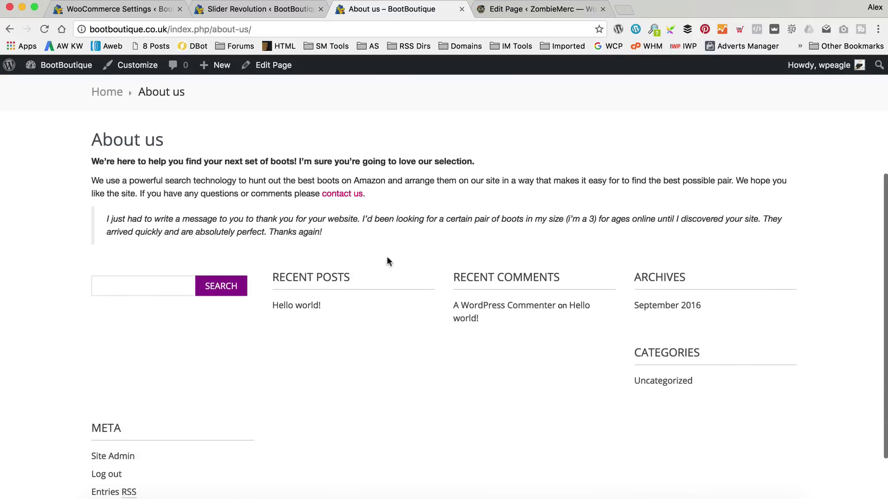
scroll(545, 425, down, 2)
scroll(545, 426, up, 5)
scroll(545, 425, down, 5)
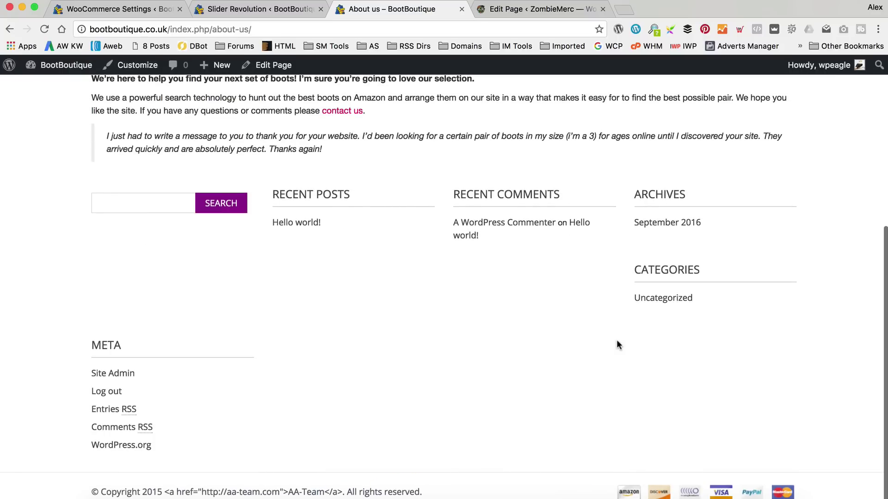
scroll(617, 340, up, 6)
scroll(615, 342, down, 3)
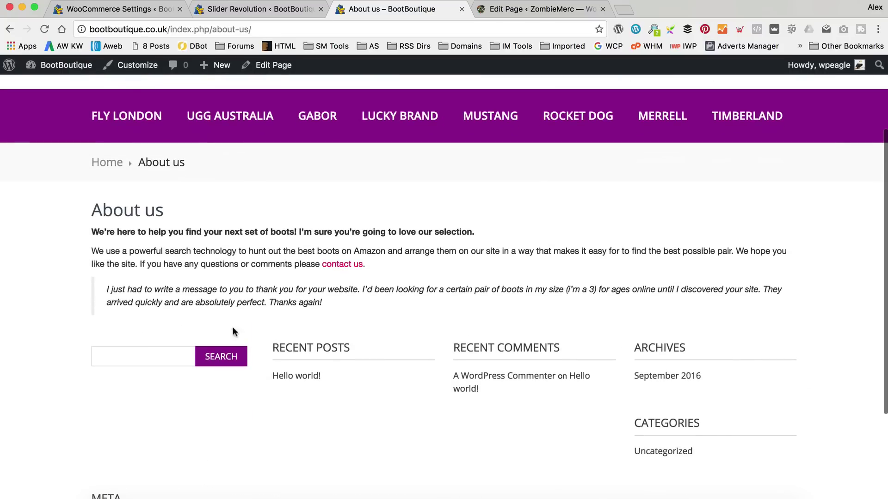
scroll(559, 346, up, 1)
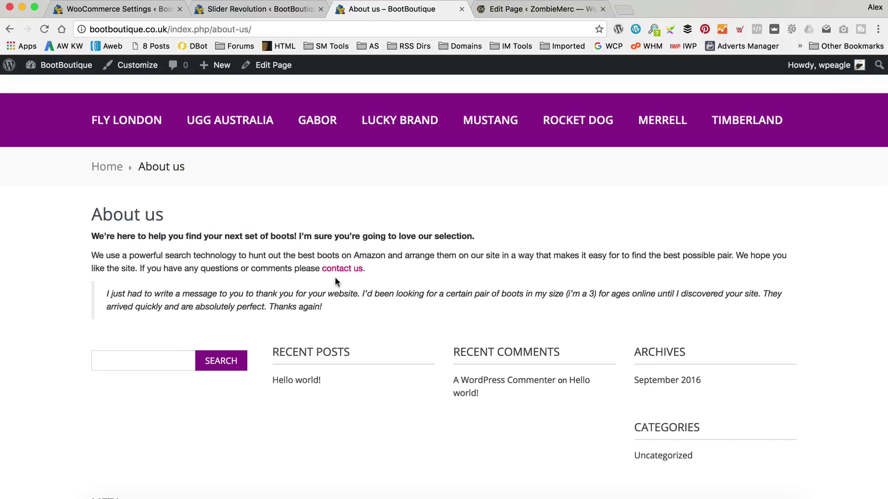
scroll(305, 256, up, 3)
Create a new page titled 'FAQ' and select the text of the FAQ Word document.
mouse_move(226, 77)
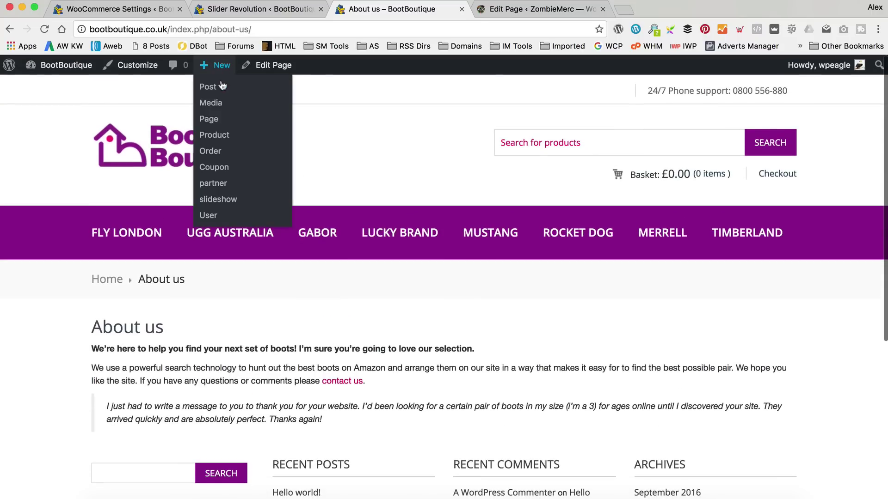
click(228, 126)
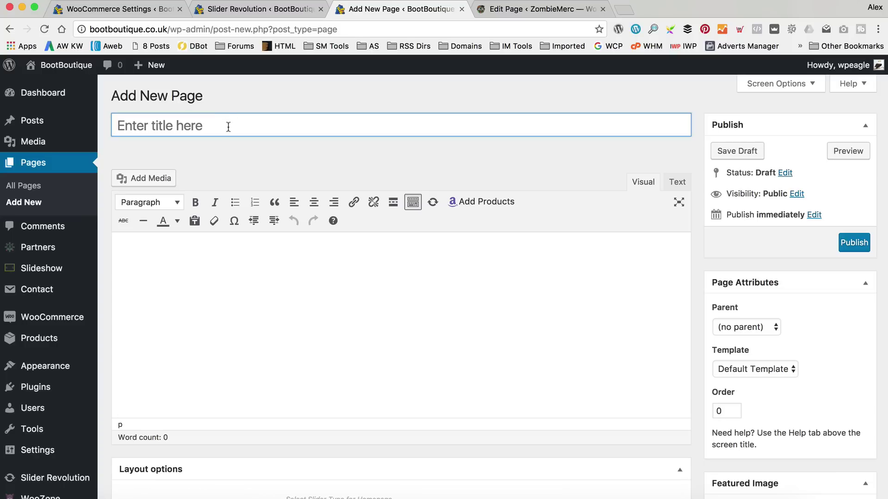
text(FAQ)
click(272, 278)
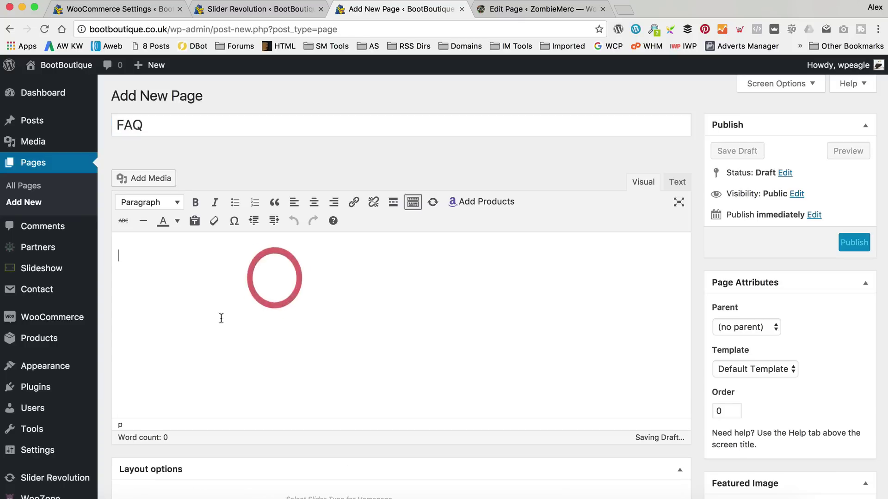
click(138, 488)
double_click(307, 282)
drag(435, 307, 202, 245)
key(super+c)
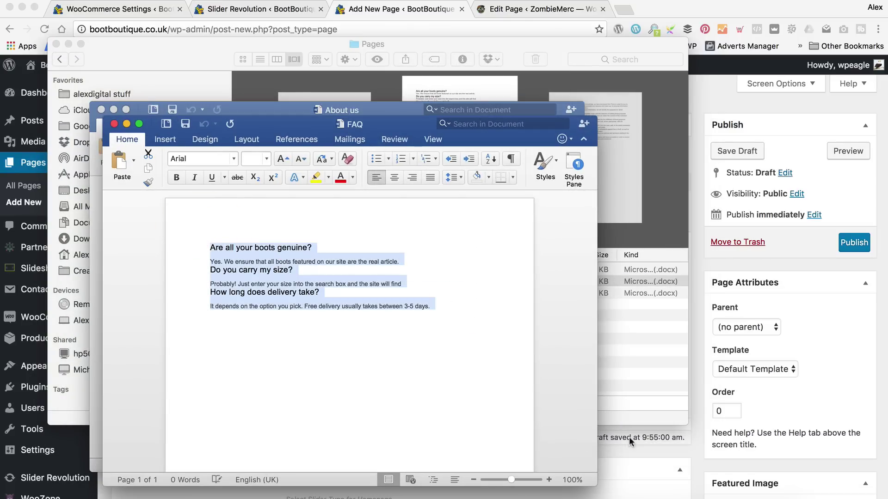
Paste the FAQ text, bold its three questions, and publish the page.
click(629, 439)
click(221, 315)
key(super+v)
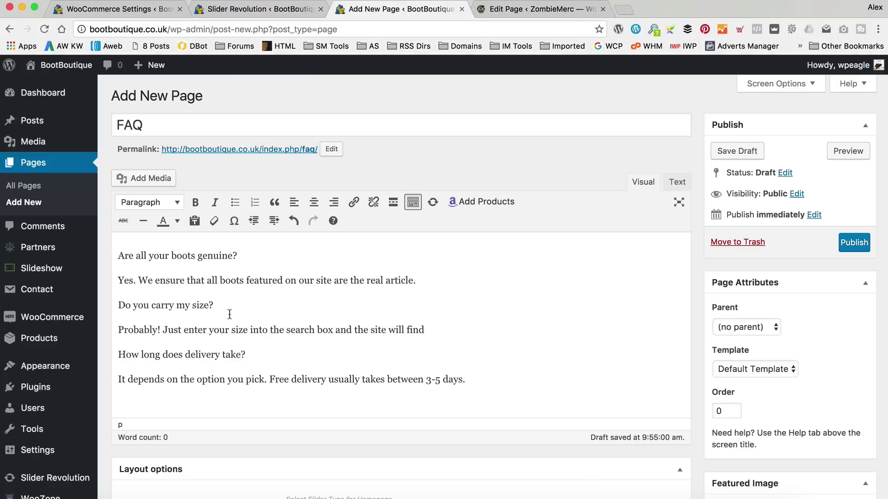
drag(238, 255, 119, 255)
click(195, 202)
drag(230, 299, 104, 305)
click(195, 202)
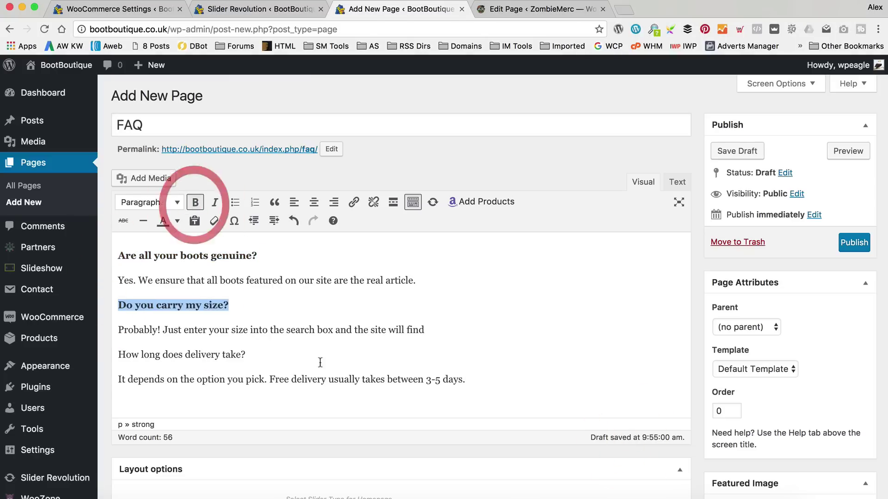
drag(294, 356, 104, 355)
click(195, 202)
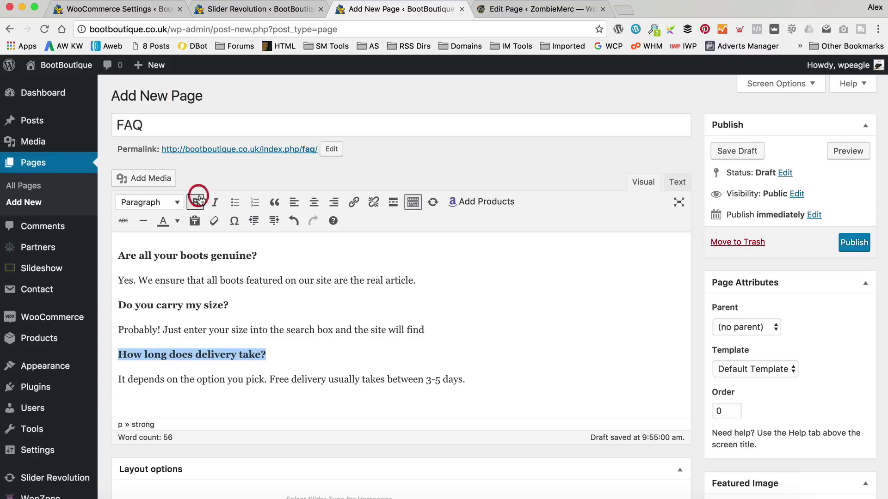
click(853, 242)
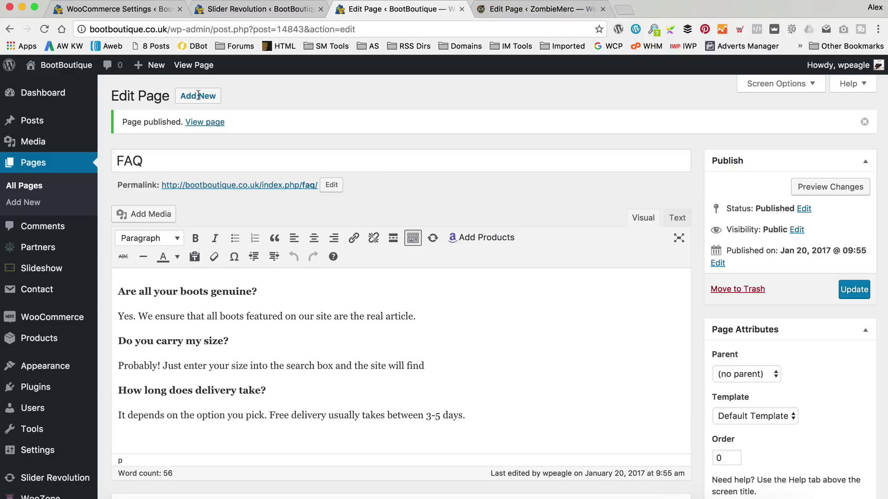
Start a new page titled 'Privacy Policy' and select all text in the Privacy Policy document.
mouse_move(152, 65)
click(143, 119)
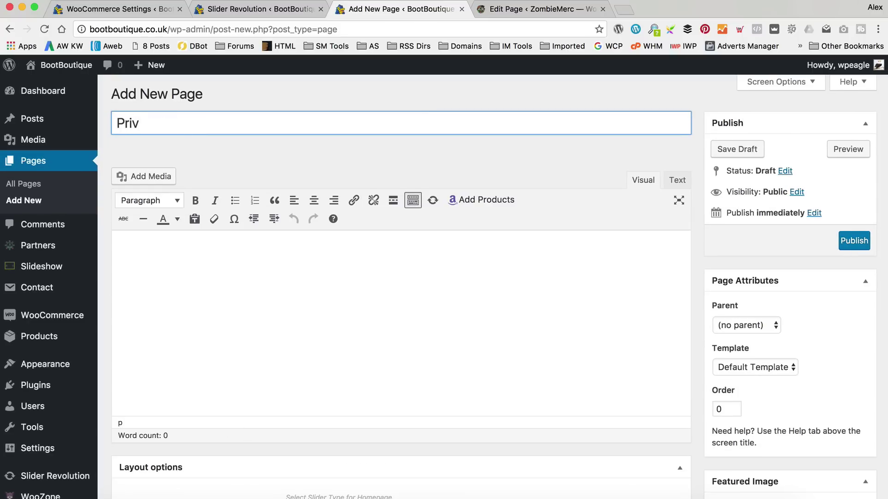
text(cy Policy)
key(Tab)
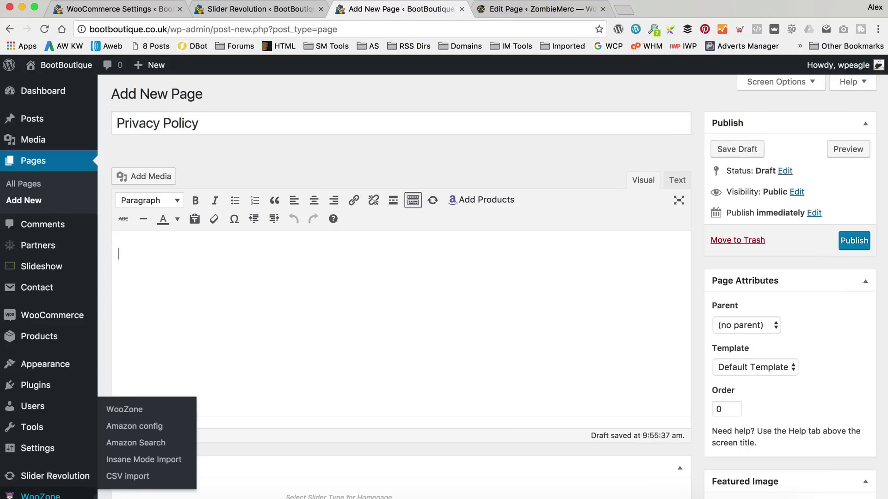
click(105, 487)
click(322, 296)
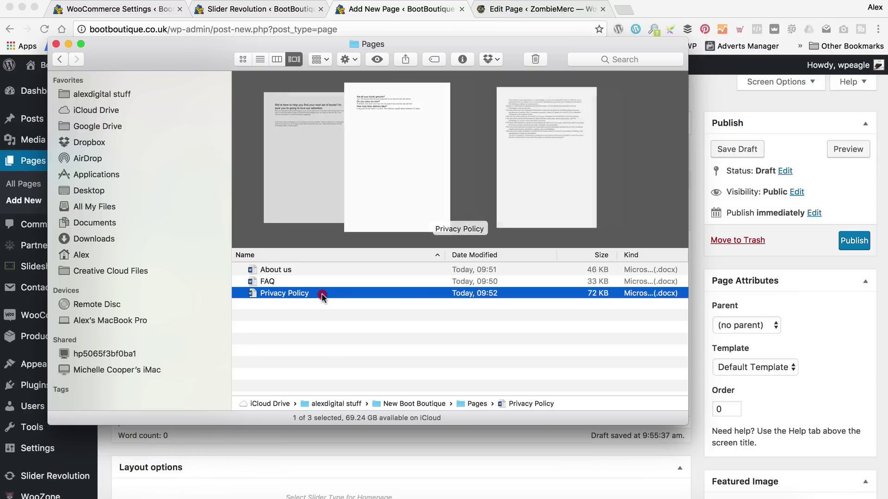
double_click(323, 293)
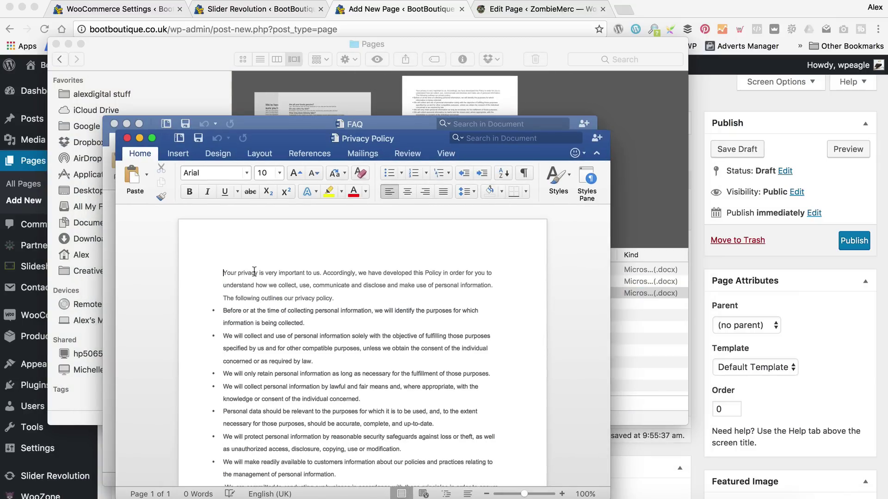
scroll(279, 271, down, 3)
click(444, 432)
key(super+a)
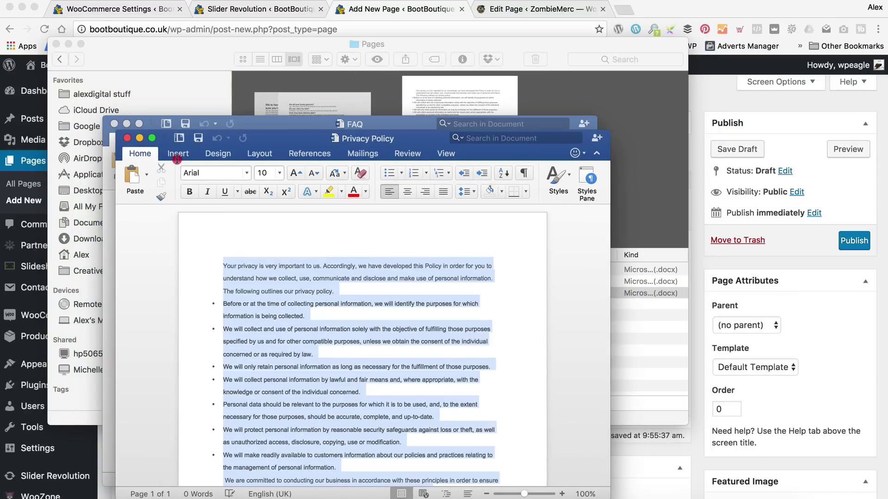
Paste the privacy policy text into the page body and publish it.
click(699, 252)
click(359, 301)
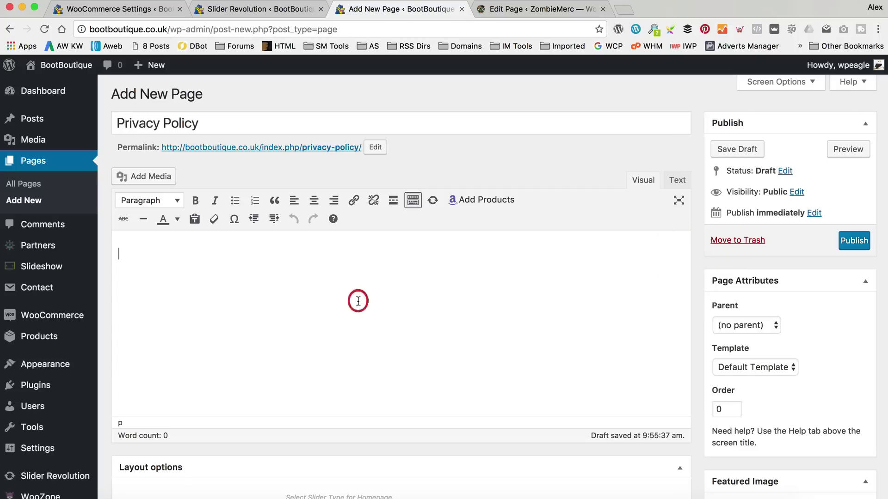
key(super+v)
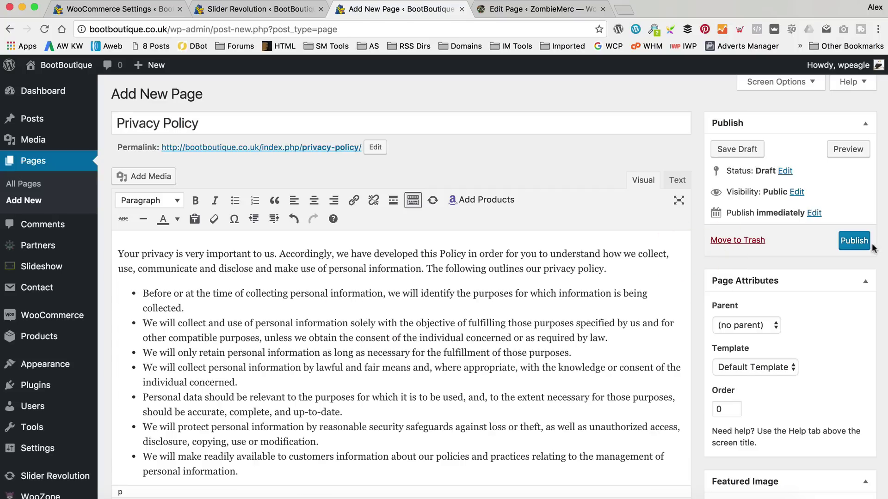
click(854, 241)
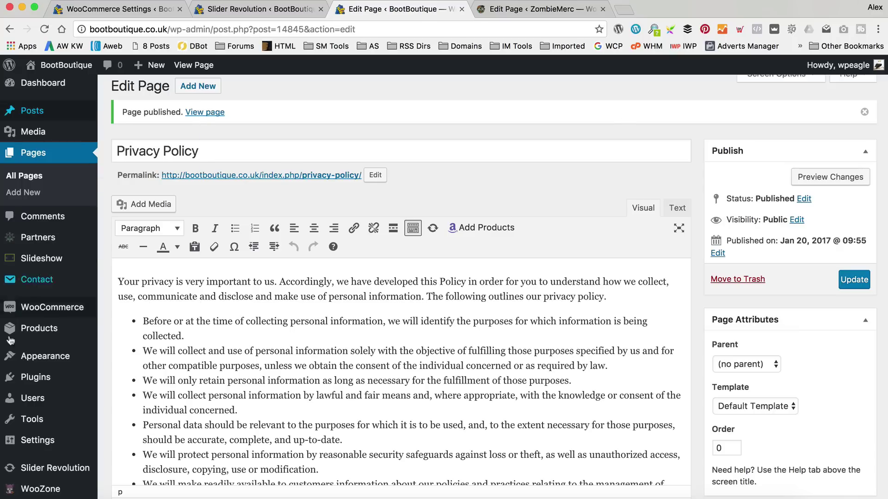
Create a new menu named 'Top Menu' in Appearance > Menus.
mouse_move(49, 355)
click(130, 411)
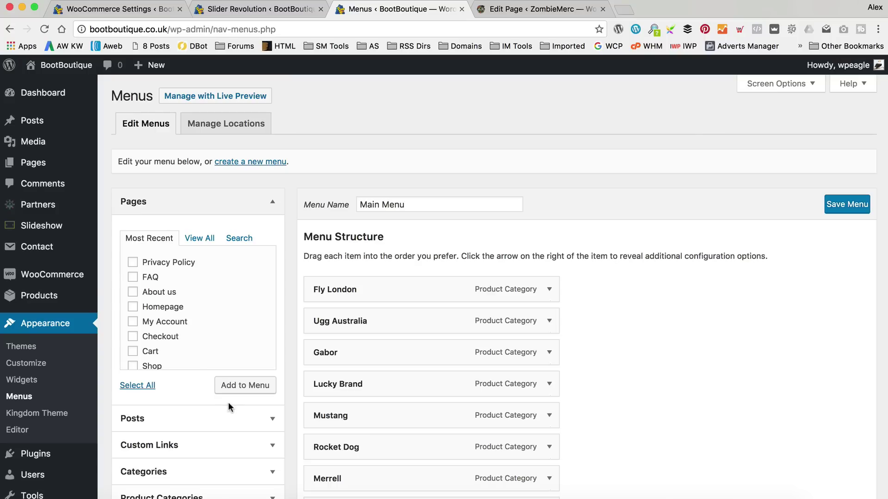
click(254, 163)
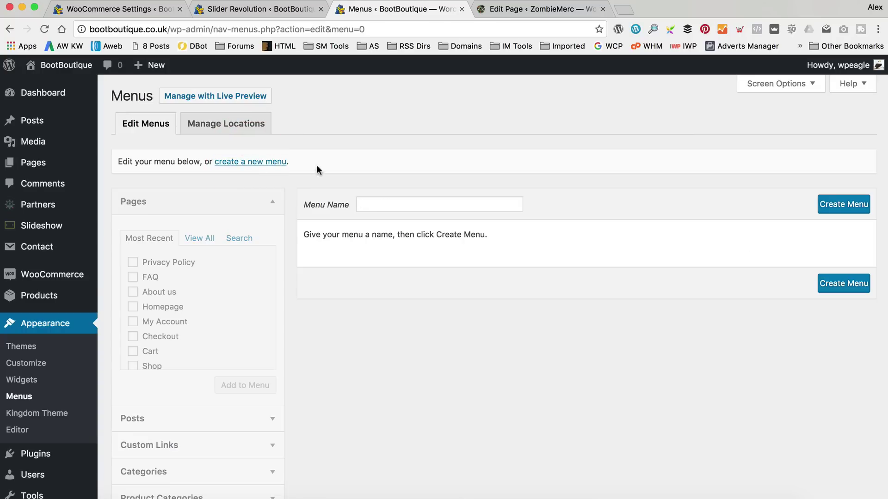
click(405, 207)
text(Top Menu)
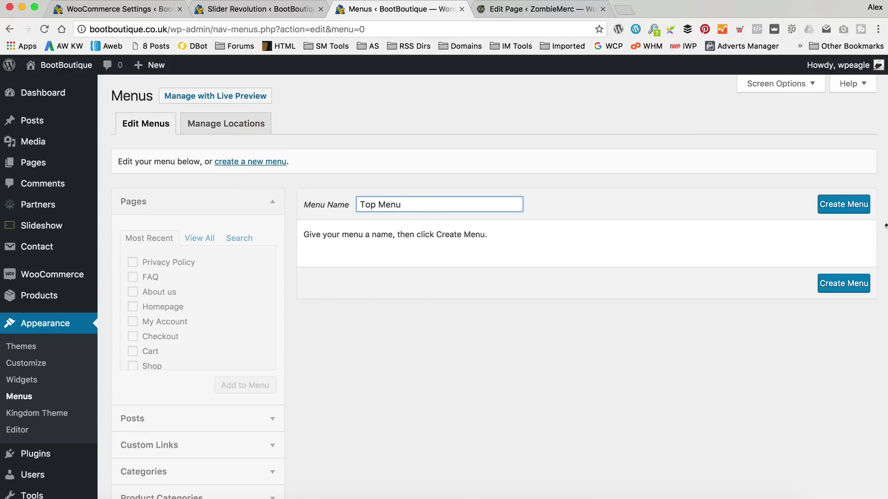
click(846, 203)
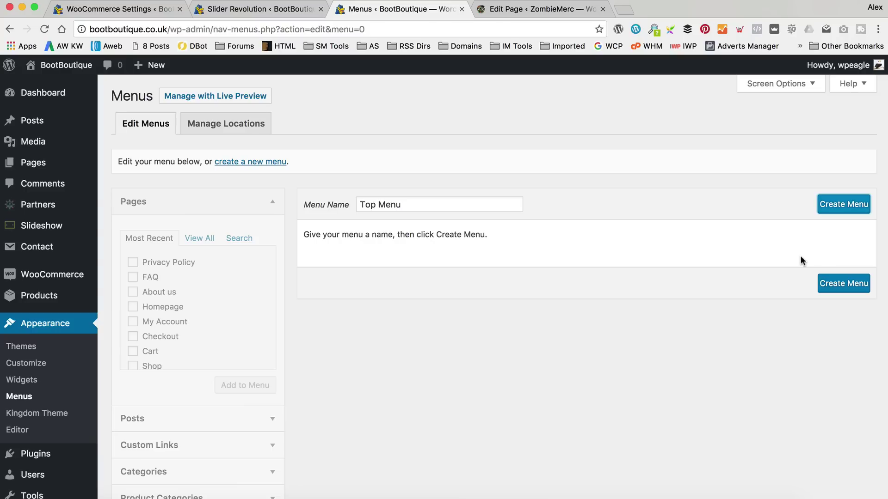
click(839, 204)
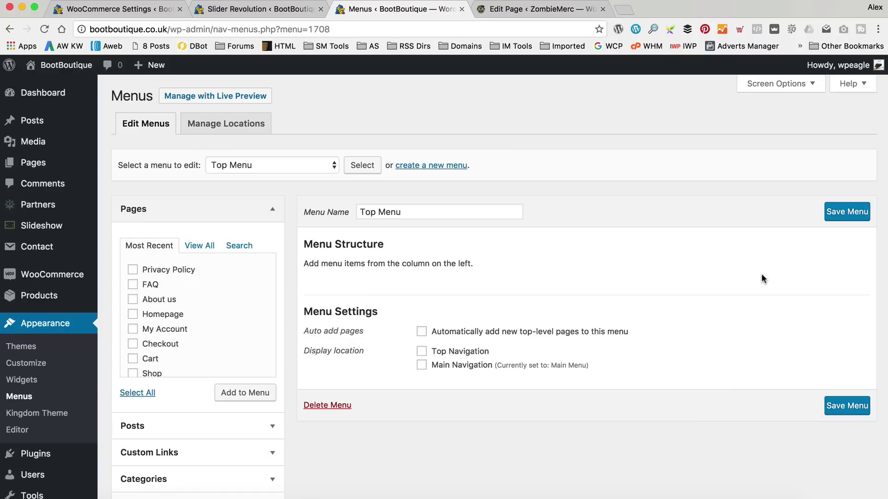
Add About us, FAQ and Privacy Policy with About us first, assign Top Navigation, and save.
click(132, 269)
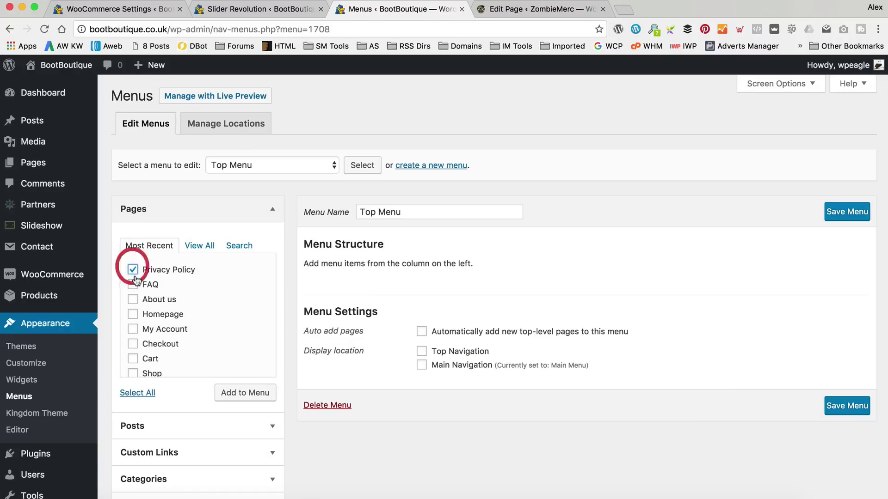
click(133, 285)
click(133, 299)
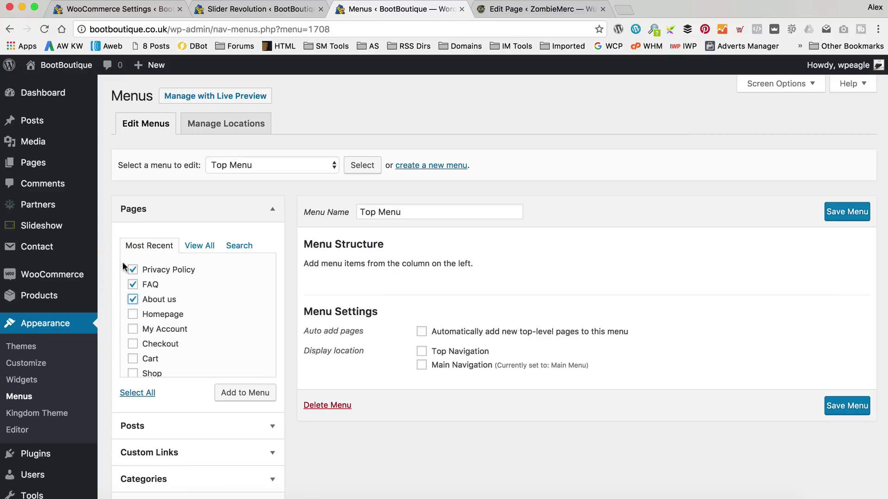
click(254, 393)
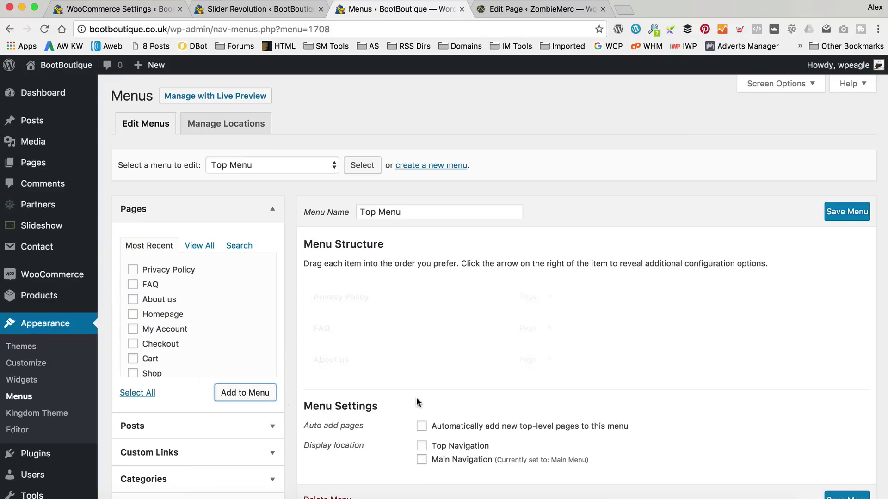
drag(410, 366, 396, 327)
click(422, 447)
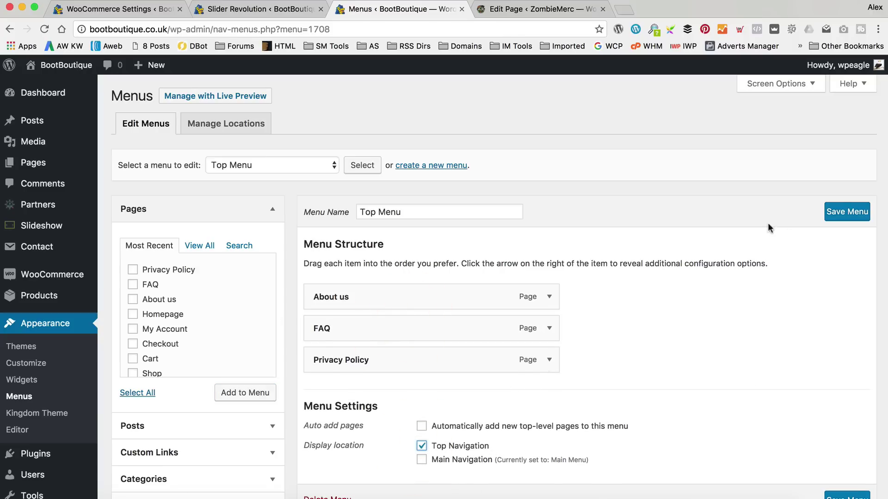
click(844, 213)
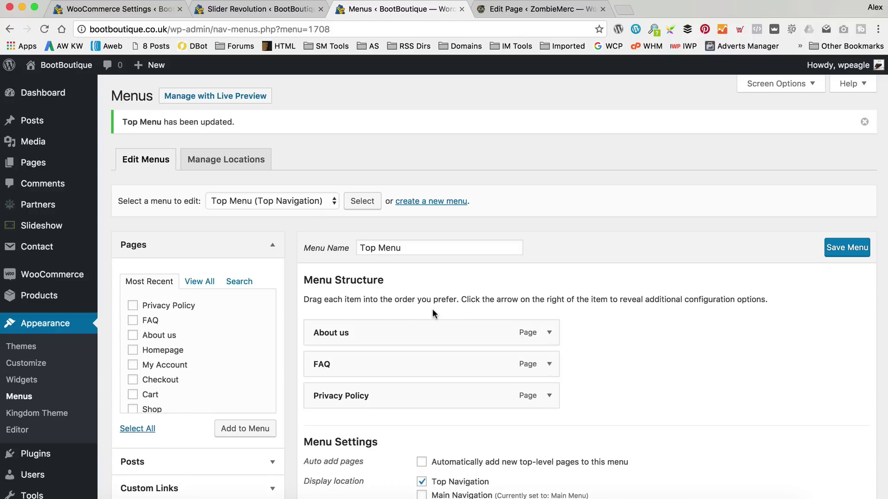
Visit the live BootBoutique site to check the About us, FAQ and Privacy Policy header links.
mouse_move(64, 65)
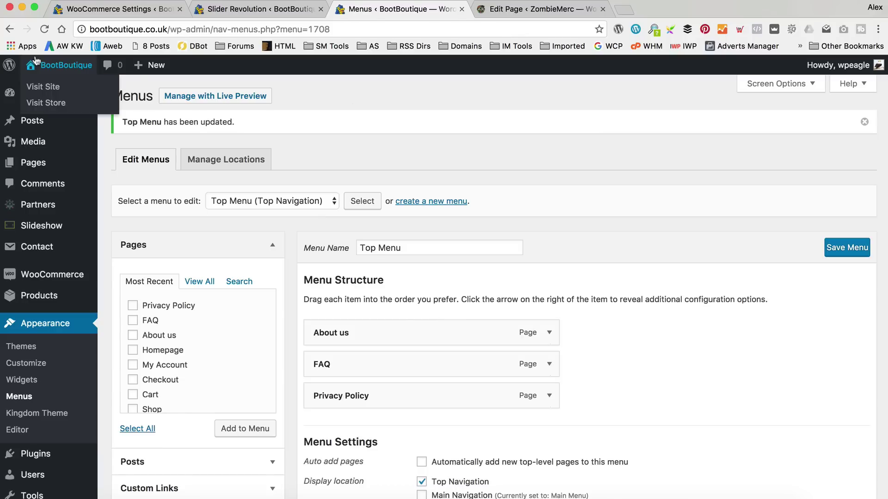
click(51, 86)
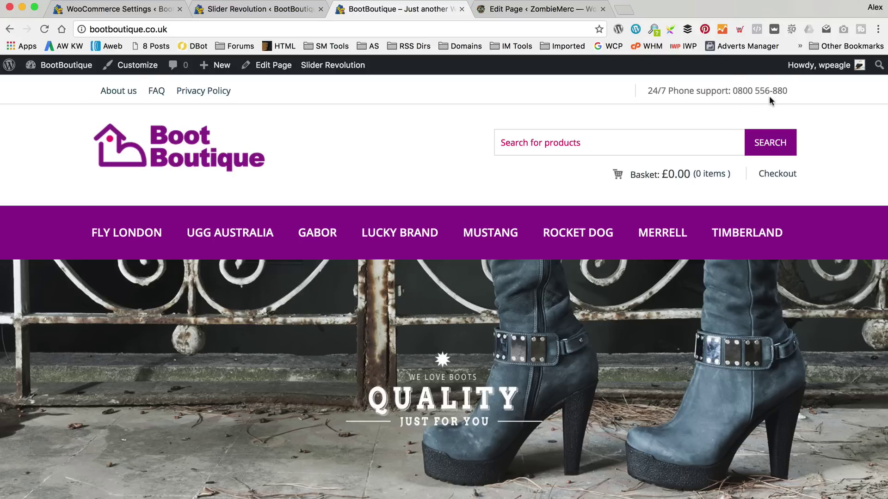
drag(647, 89, 725, 88)
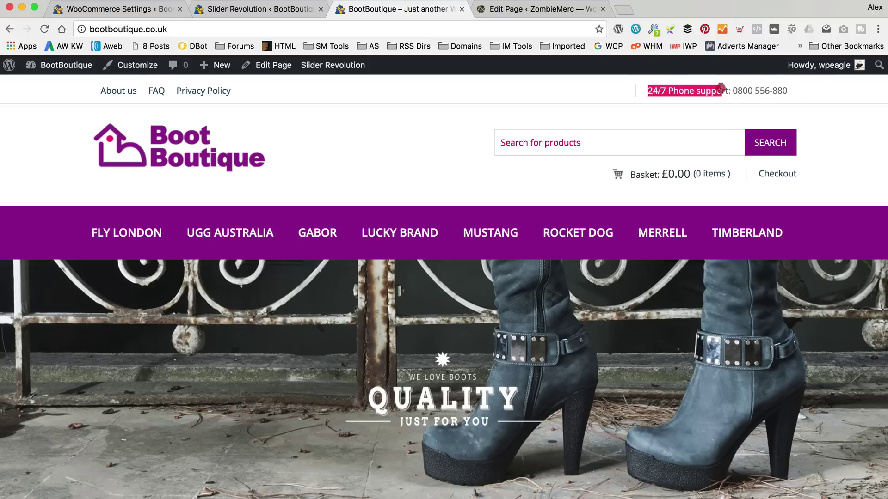
click(792, 83)
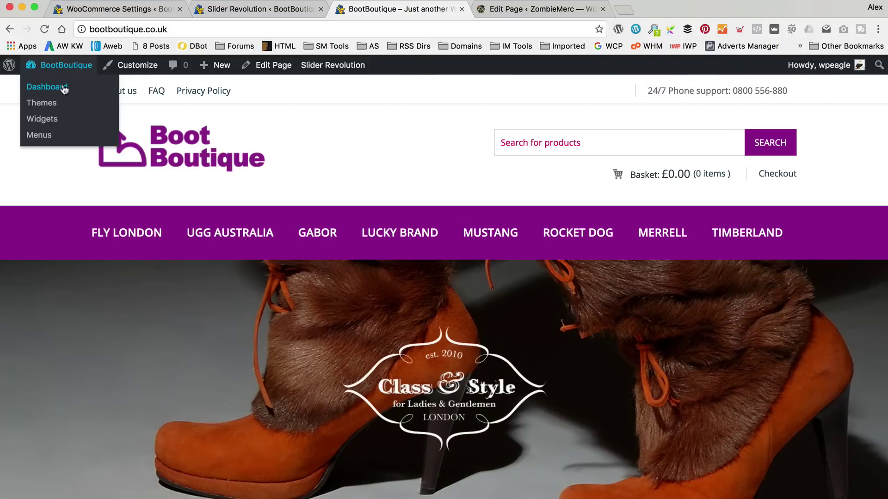
Return to the dashboard and open LAYOUT in Appearance > Kingdom Theme settings.
click(63, 86)
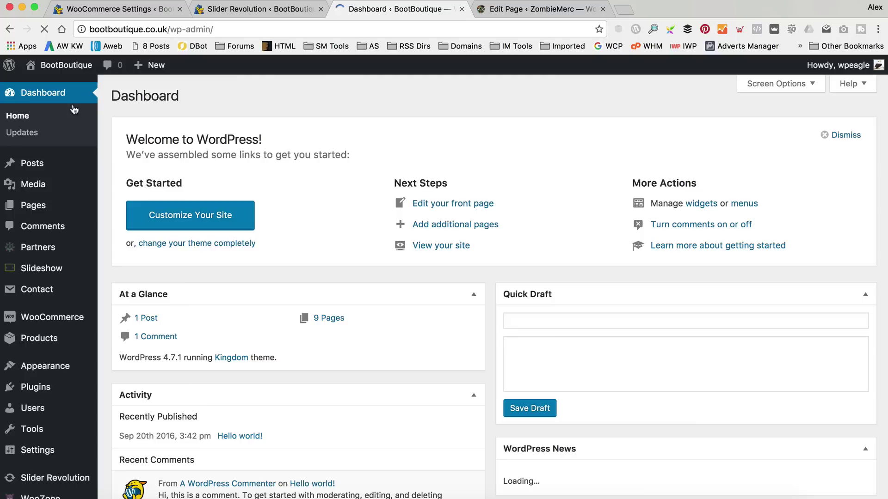
scroll(49, 292, down, 3)
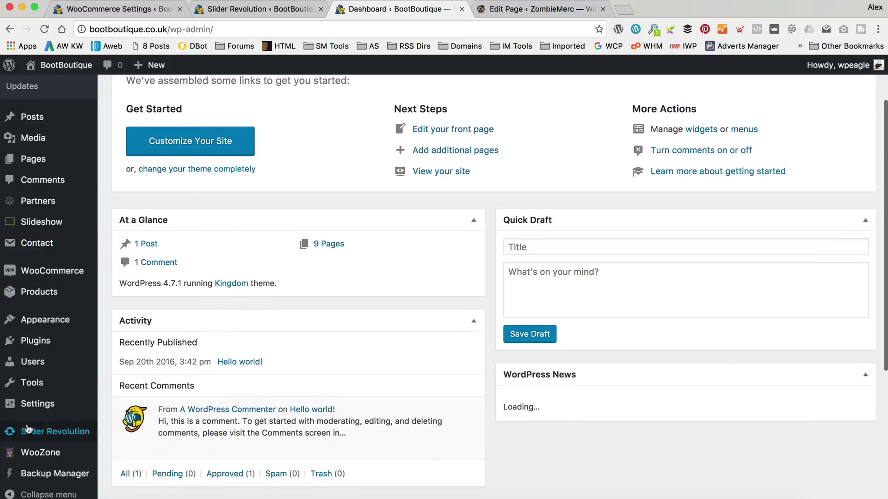
mouse_move(55, 320)
click(141, 388)
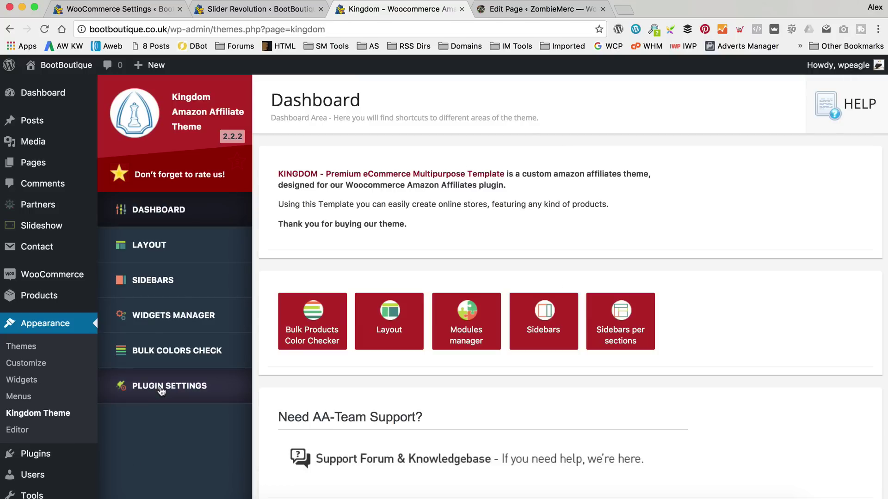
click(172, 247)
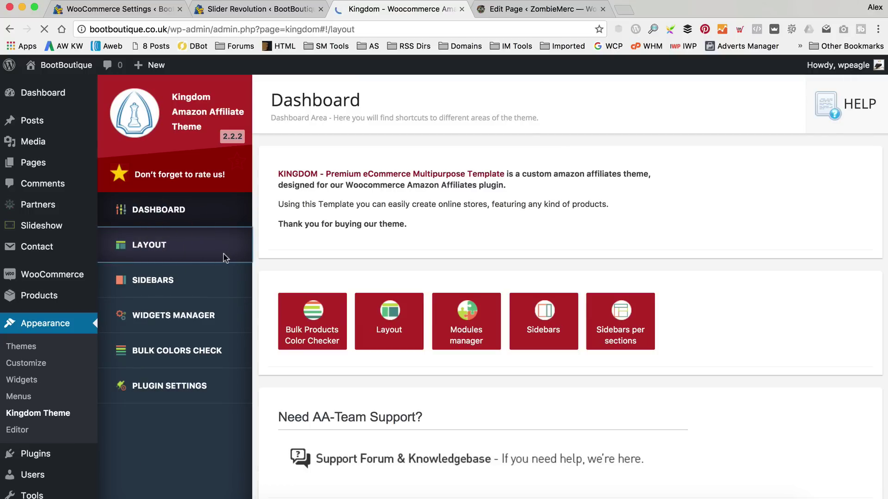
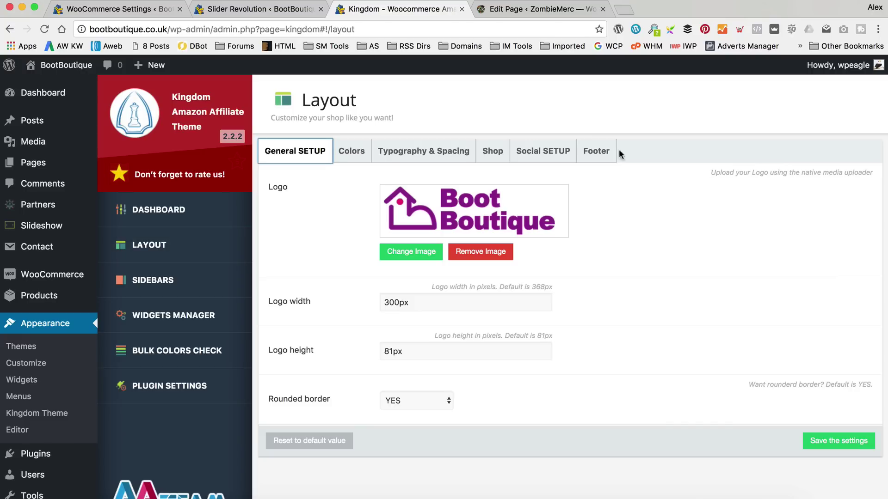
On the Footer tab, change the Phone Support text to 'The best womens boots hand-picked from Amazon'.
click(589, 152)
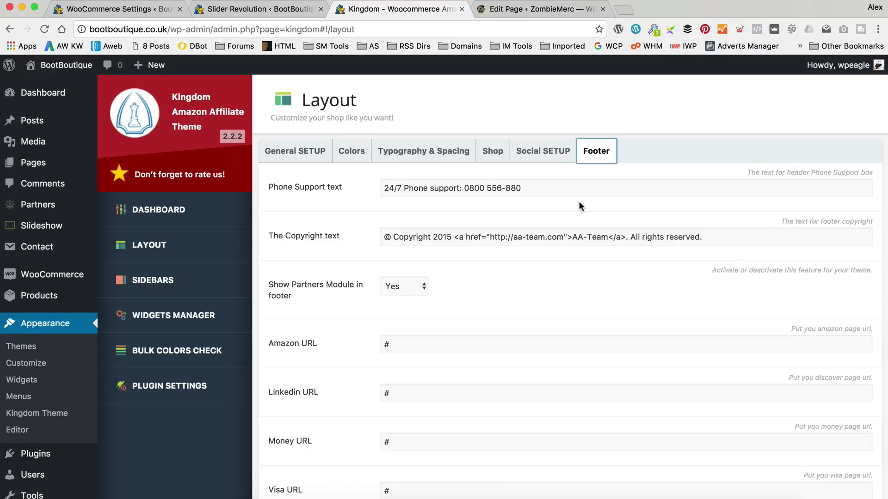
drag(561, 191, 281, 192)
text(The)
key(super+a)
text(Th)
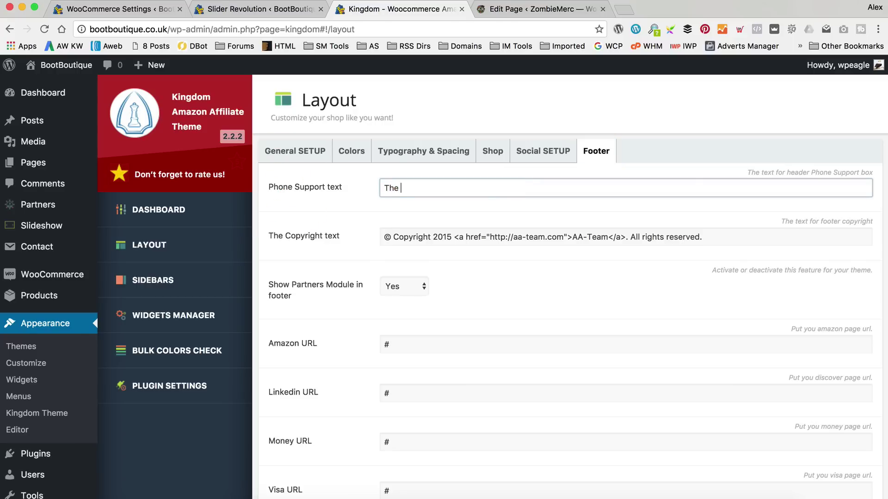
text(e best )
text(Womens)
text(womens boot)
text(s hand )
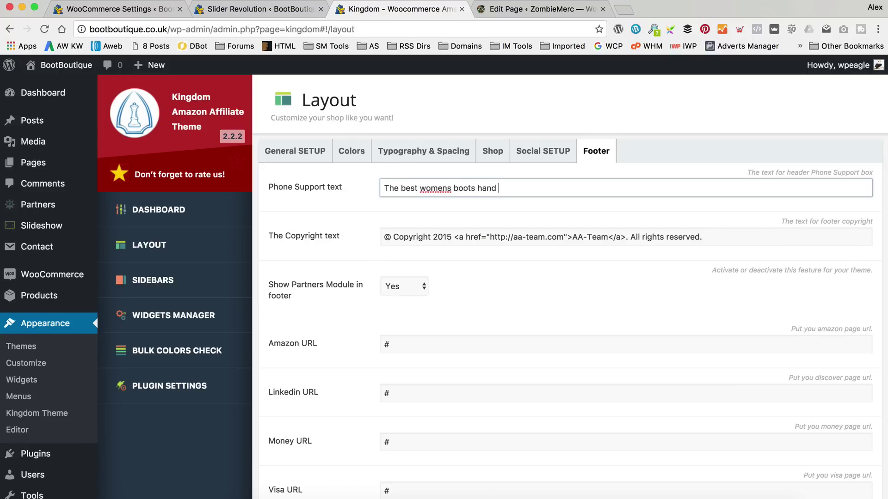
text(picked from G)
key(BackSpace)
text(Amazon)
Replace the copyright link markup with plain 'WP EAGLE' and change the year 2015 to 2017.
scroll(296, 210, down, 1)
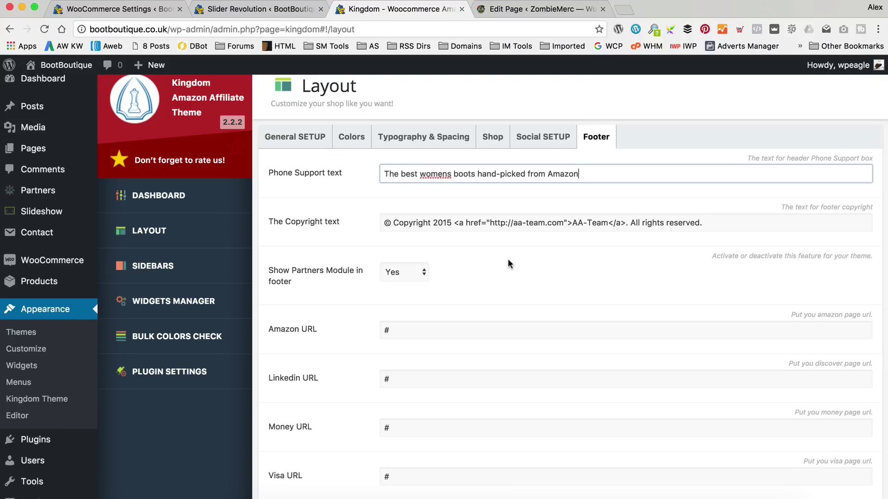
drag(625, 222, 456, 228)
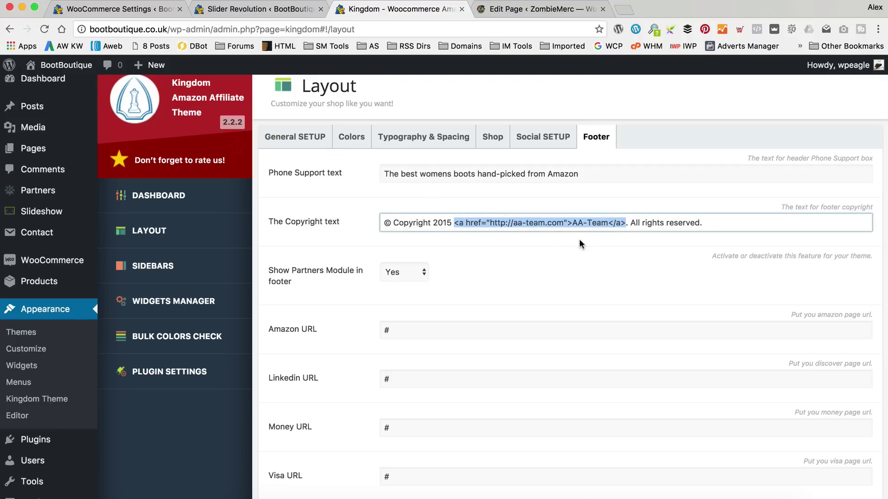
key(BackSpace)
text(WP EAGLE)
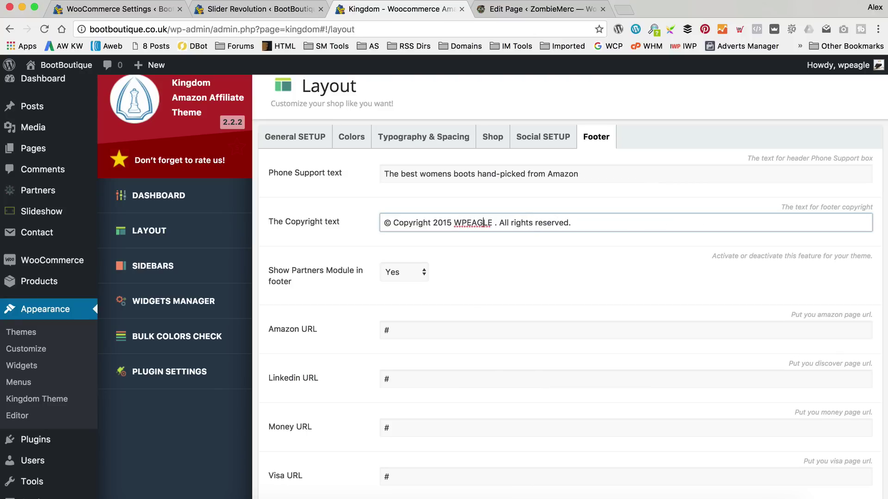
key(Delete)
key(Left)
key(Left)
key(BackSpace)
text(7)
key(Tab)
Save the Kingdom theme footer settings.
scroll(551, 257, down, 5)
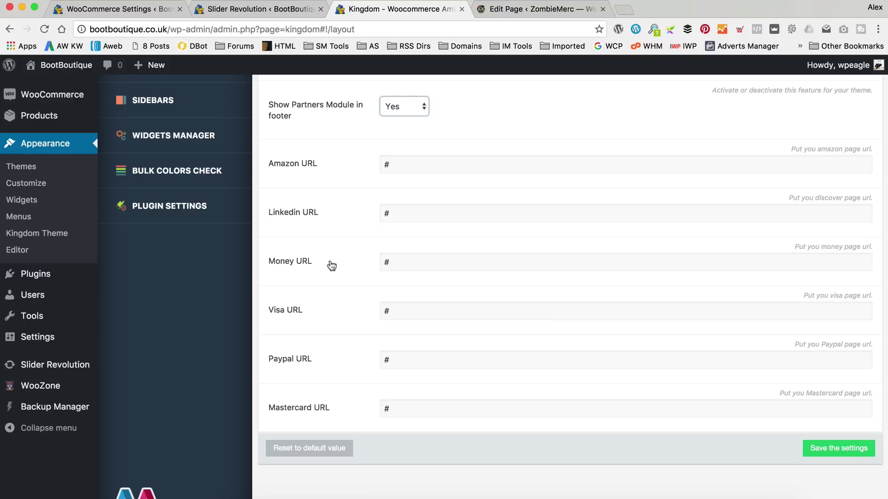
scroll(378, 287, down, 2)
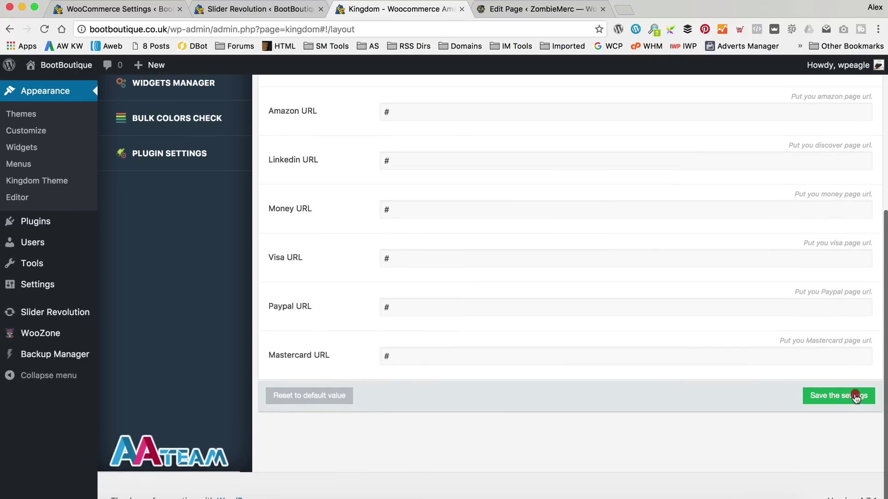
click(856, 397)
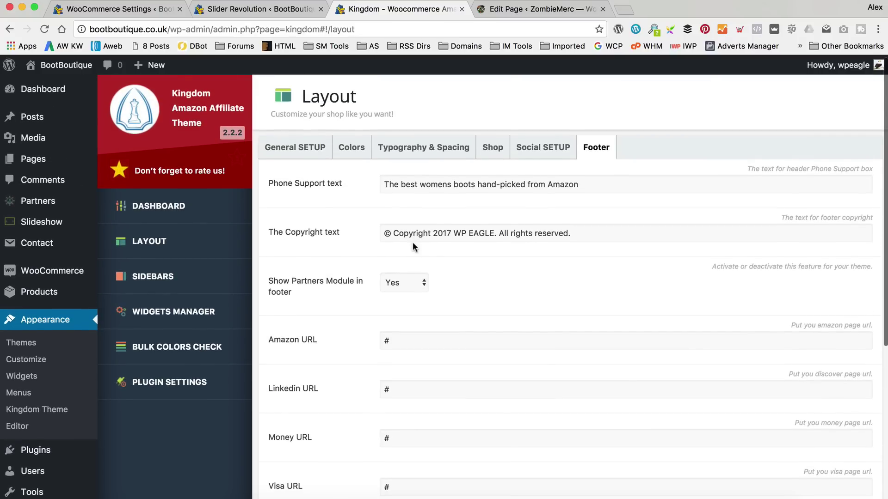
scroll(412, 242, down, 5)
scroll(411, 242, up, 5)
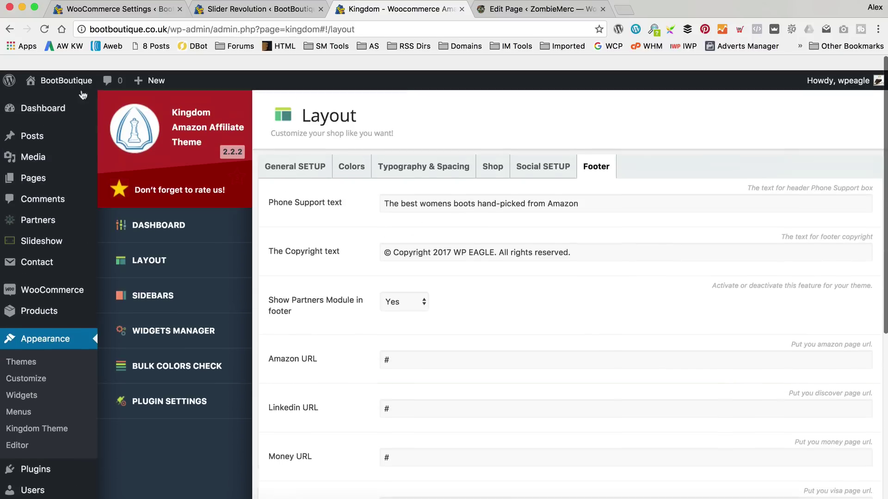
Visit the live BootBoutique storefront and check the new header tagline and footer.
mouse_move(64, 65)
click(46, 87)
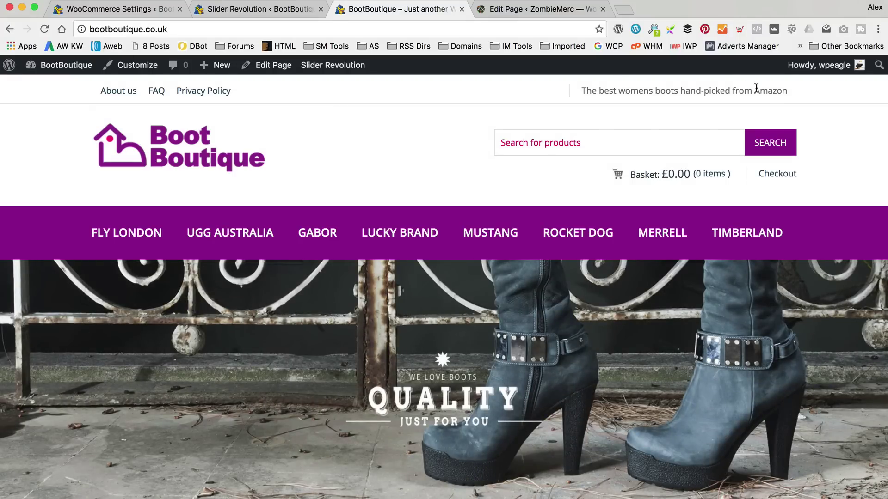
scroll(259, 95, down, 7)
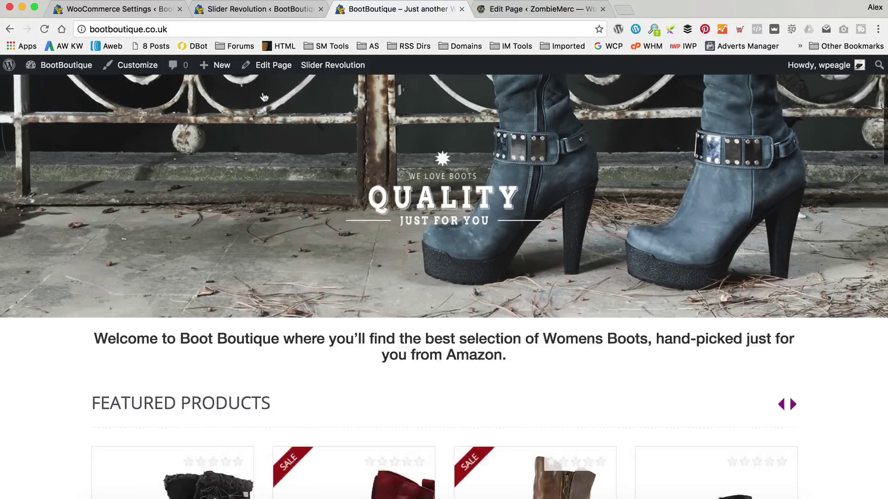
scroll(262, 96, down, 20)
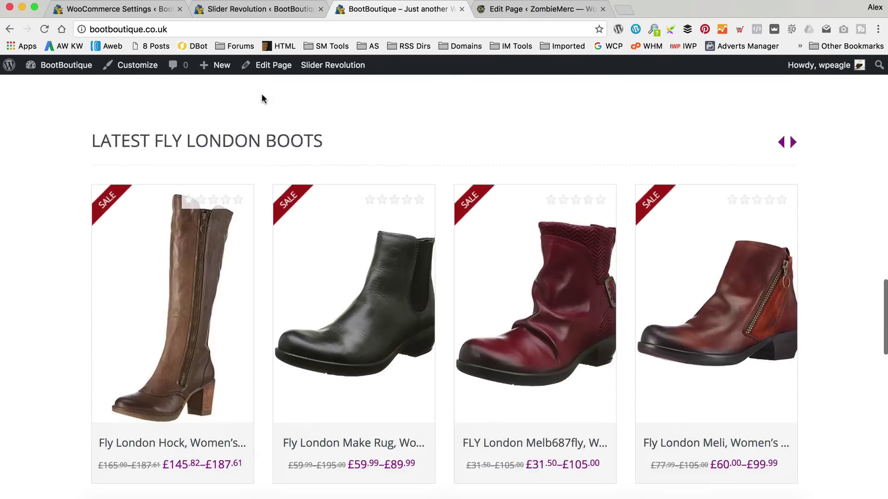
scroll(262, 97, down, 5)
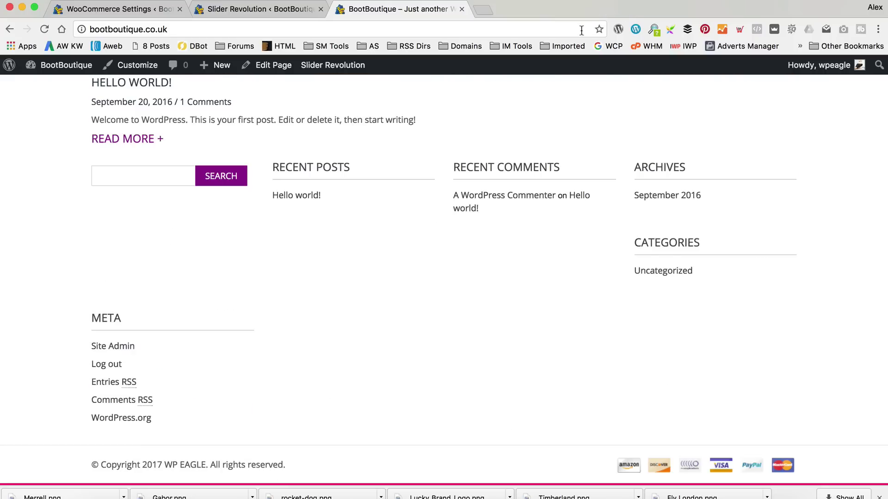
scroll(638, 206, up, 3)
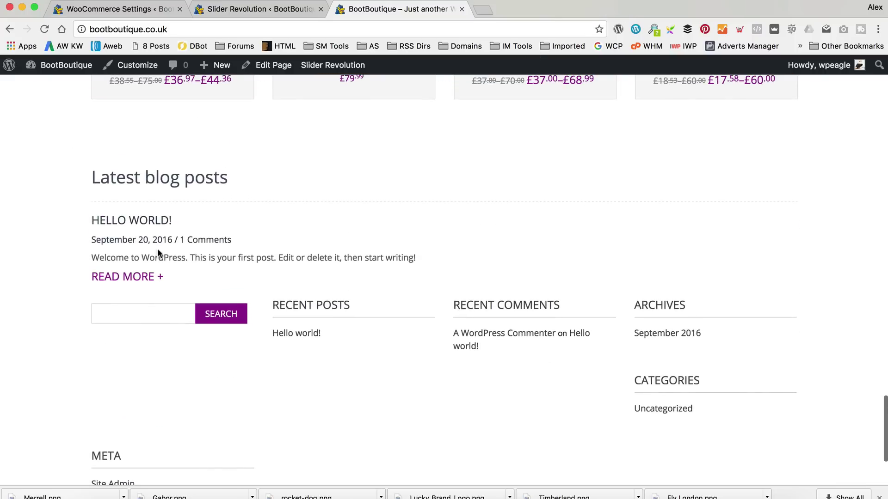
scroll(217, 323, up, 1)
scroll(101, 295, down, 3)
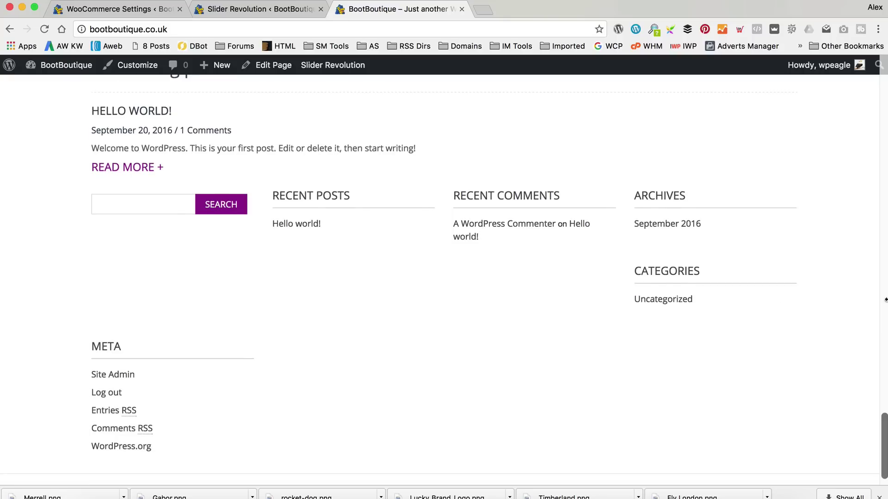
Close the Slider Revolution tab.
scroll(479, 293, up, 15)
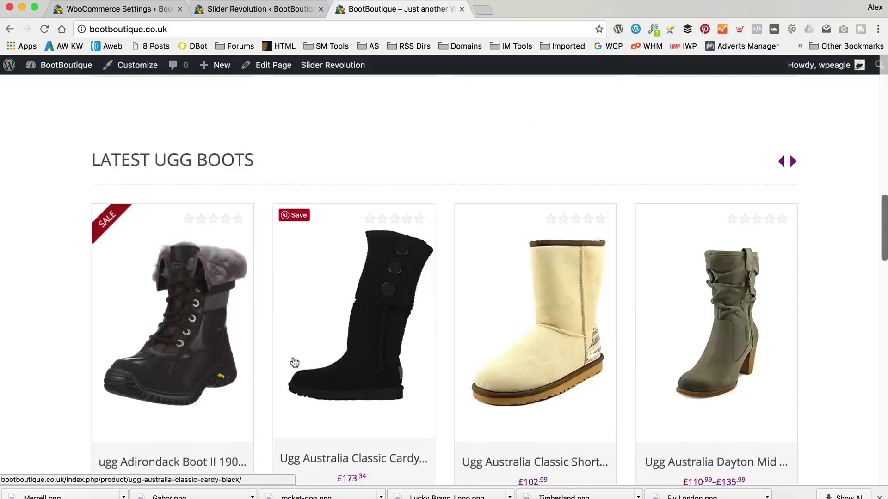
scroll(293, 361, up, 10)
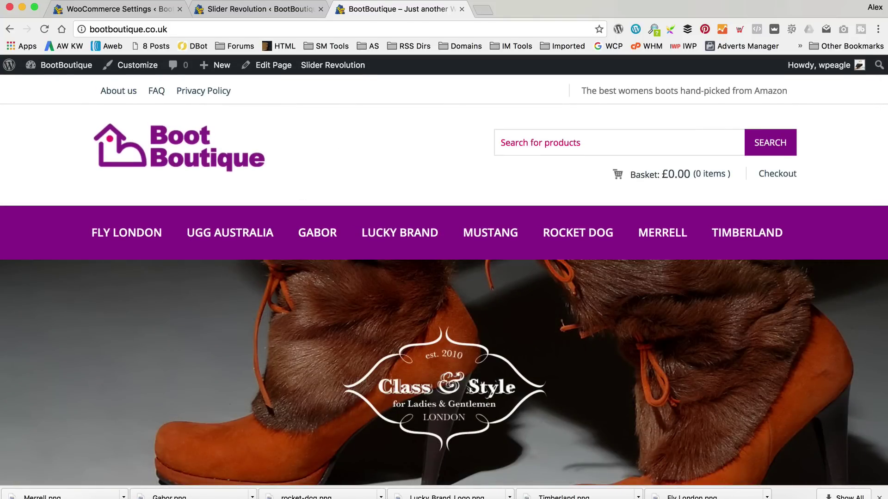
mouse_move(51, 67)
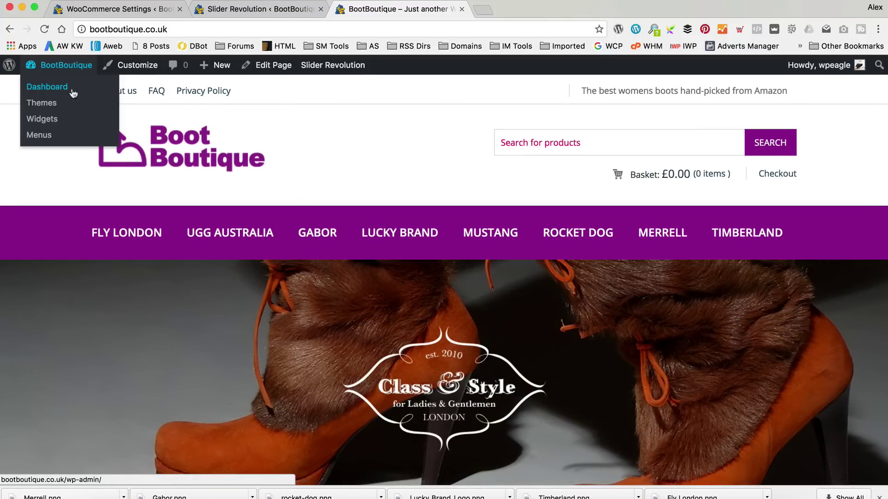
click(320, 9)
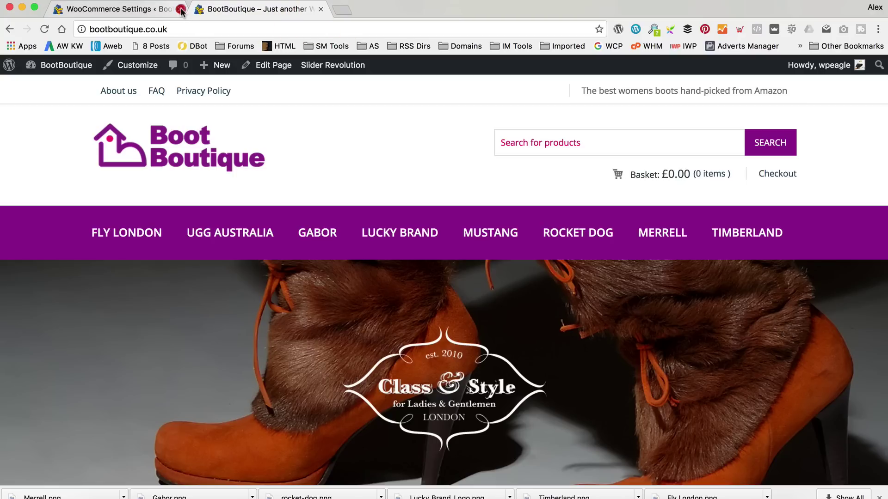
Close the WooCommerce Settings tab and return to the WordPress dashboard.
click(180, 9)
mouse_move(59, 73)
click(58, 90)
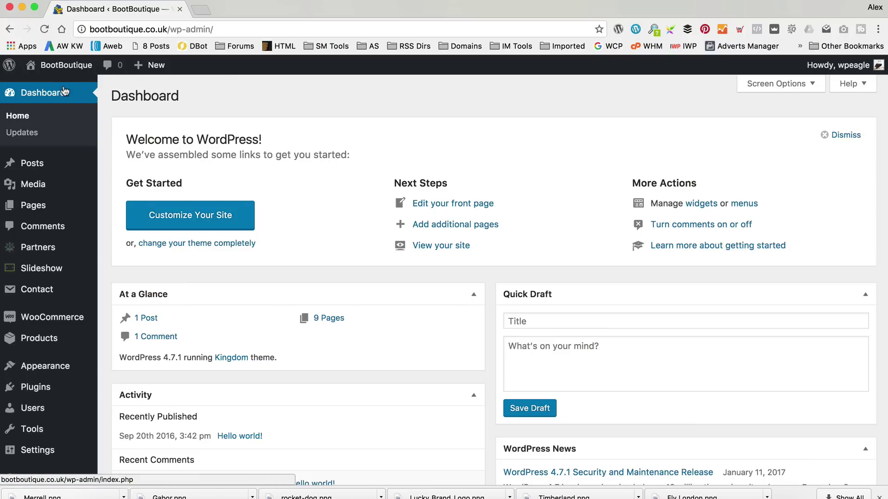
scroll(65, 90, down, 1)
scroll(67, 92, up, 1)
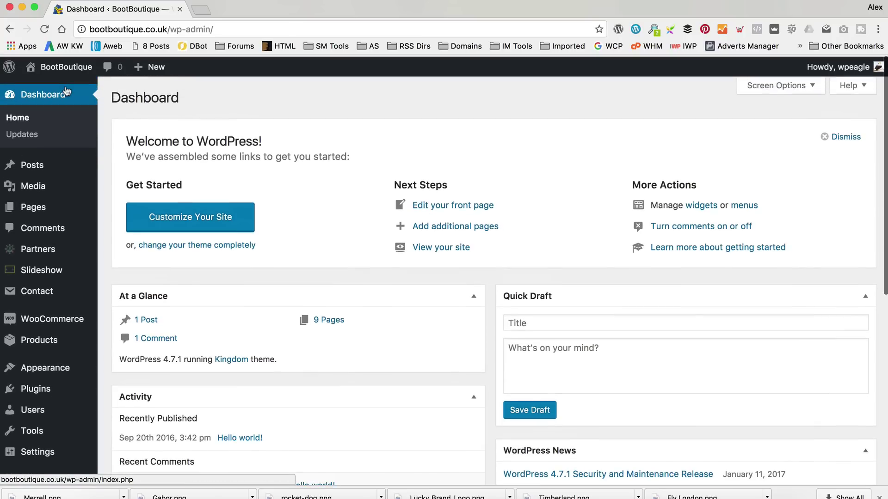
scroll(67, 91, down, 3)
scroll(37, 157, up, 3)
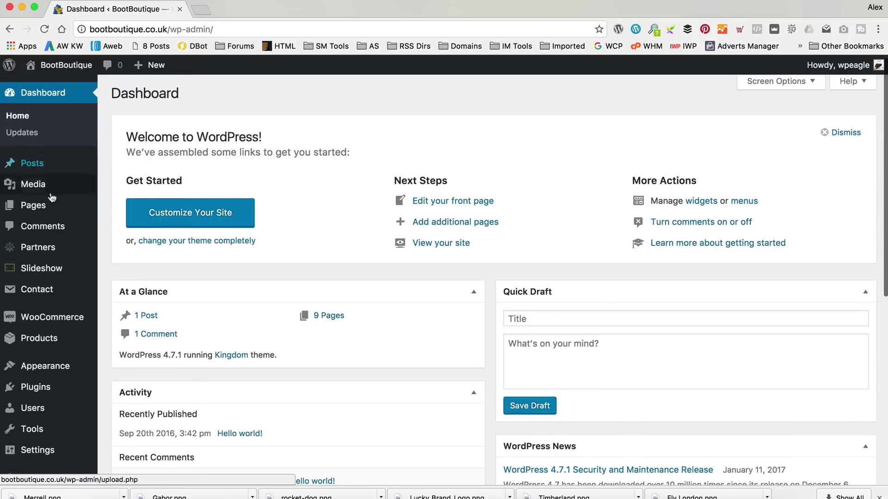
Start a new partner titled 'Ugg'.
mouse_move(45, 250)
click(136, 251)
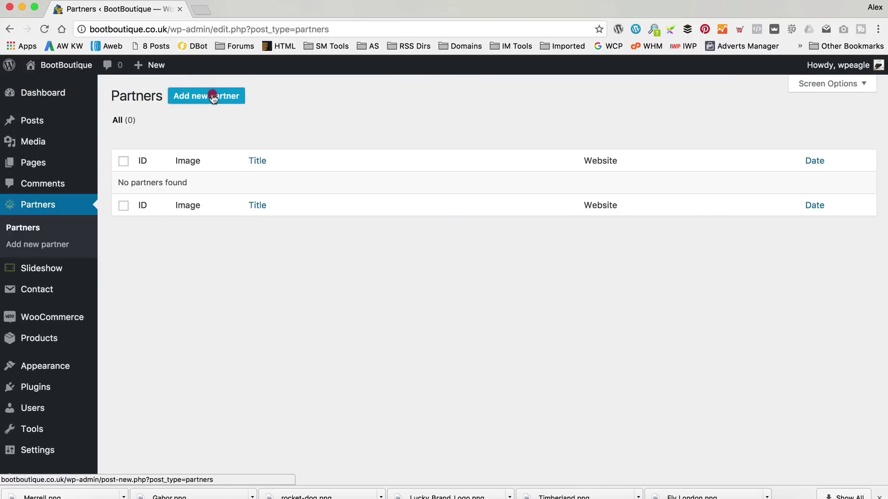
click(211, 96)
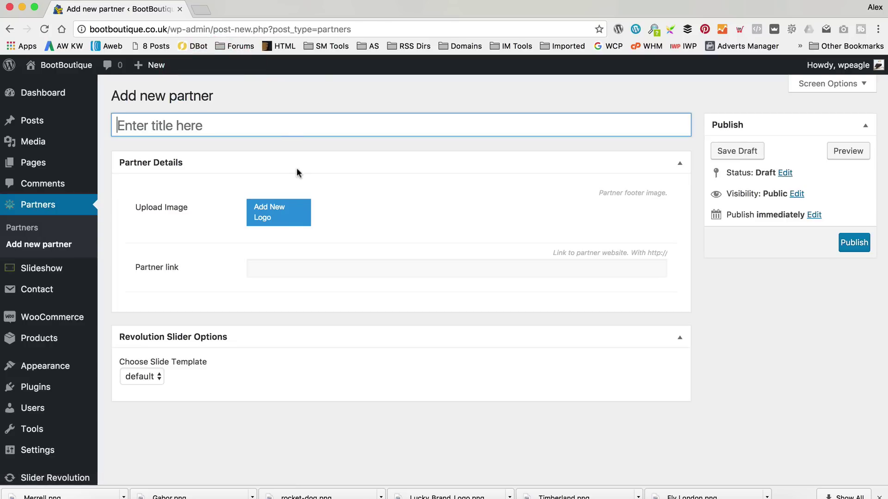
click(290, 130)
text(Ugg)
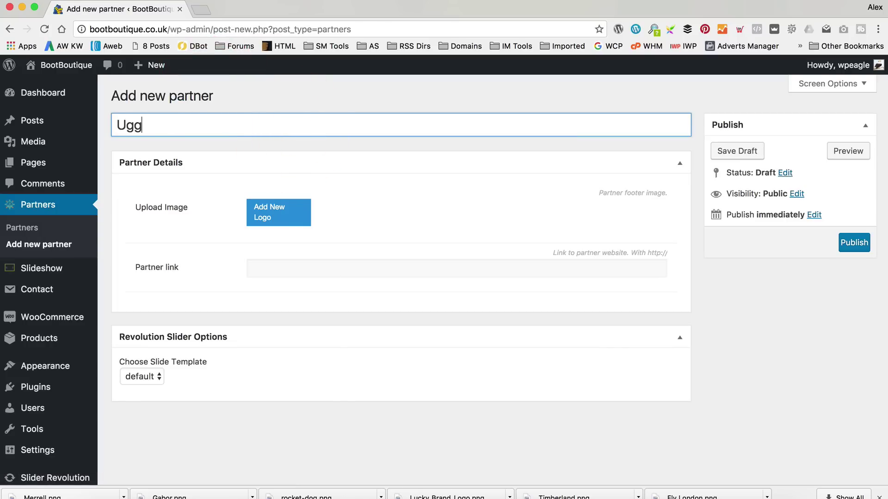
Upload Ugg.png from the Logos folder and insert it as the partner image.
click(280, 214)
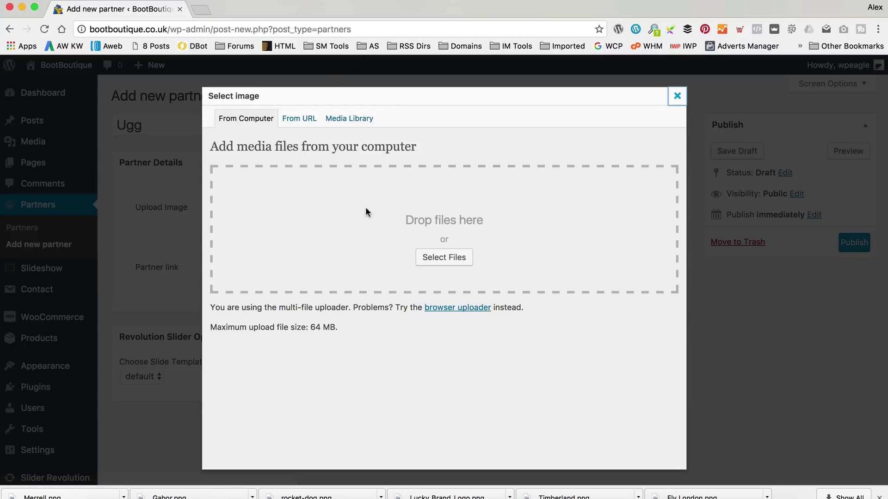
click(441, 256)
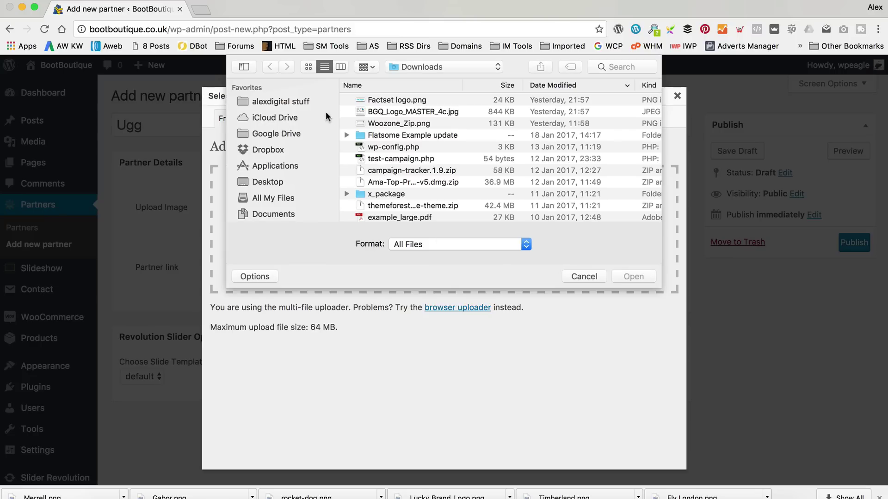
click(424, 69)
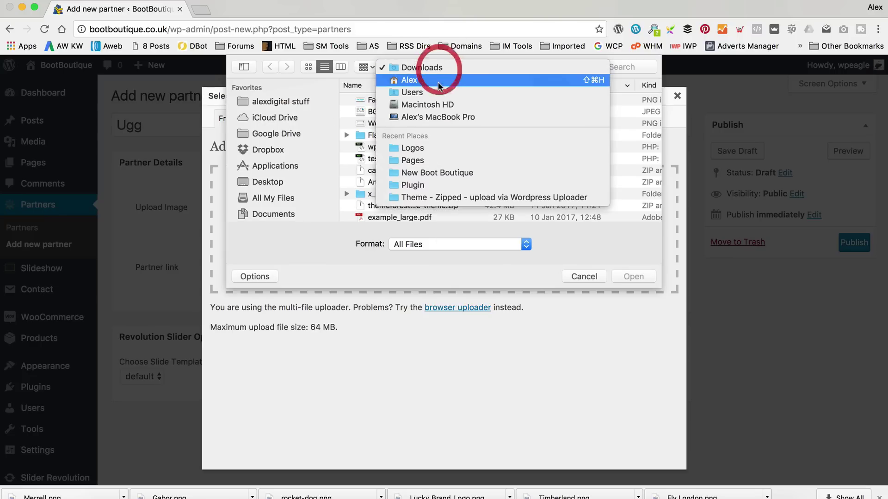
click(439, 148)
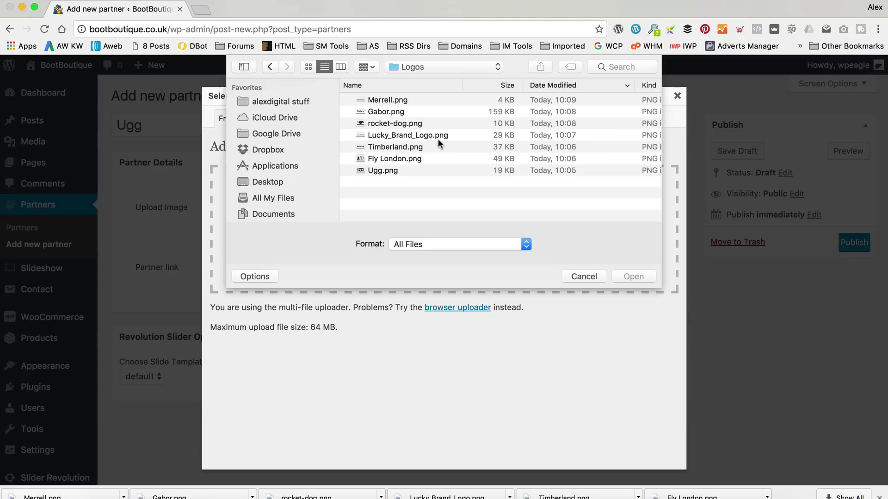
double_click(396, 170)
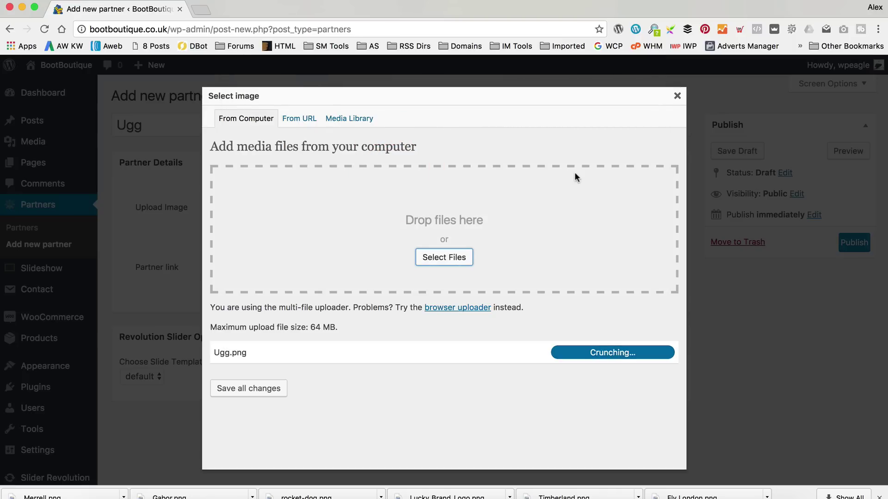
scroll(495, 208, down, 6)
scroll(495, 213, down, 4)
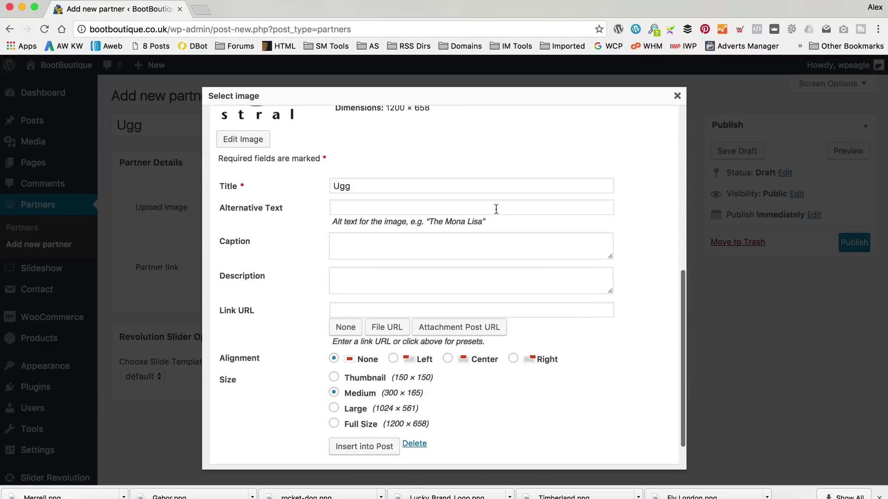
click(354, 405)
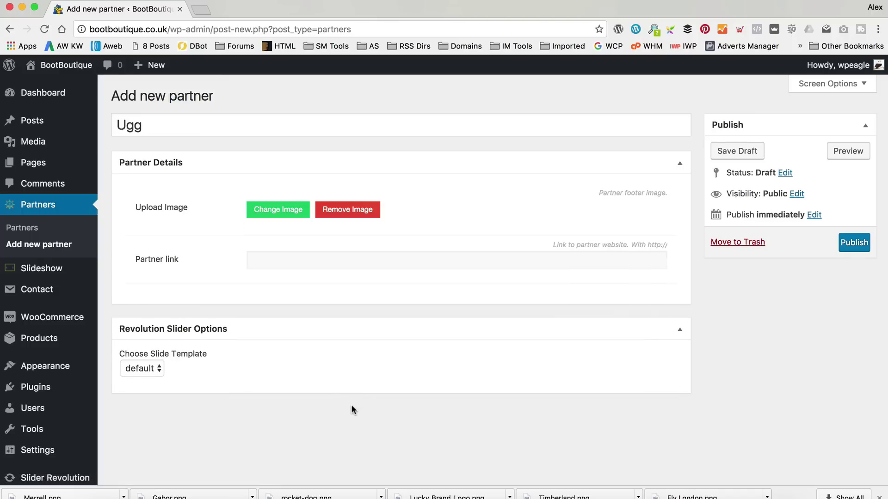
Copy the UGG AUSTRALIA category link address from the bootboutique.co.uk storefront in a new tab.
click(294, 262)
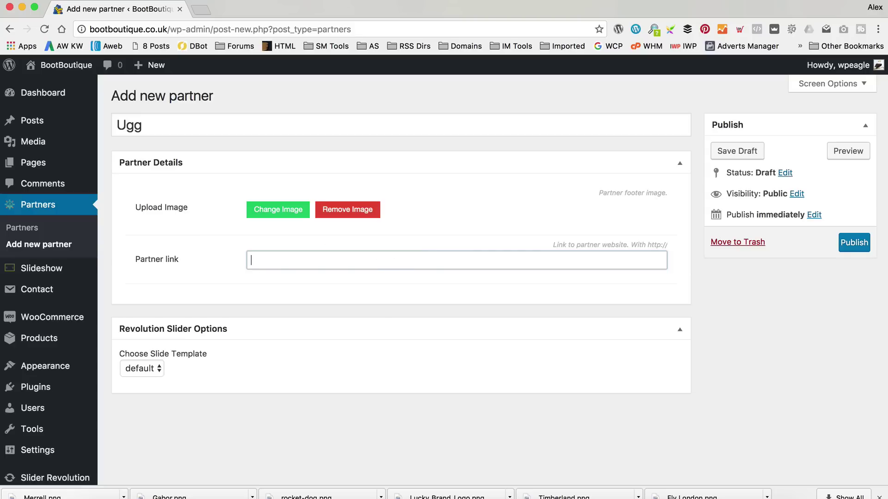
click(202, 10)
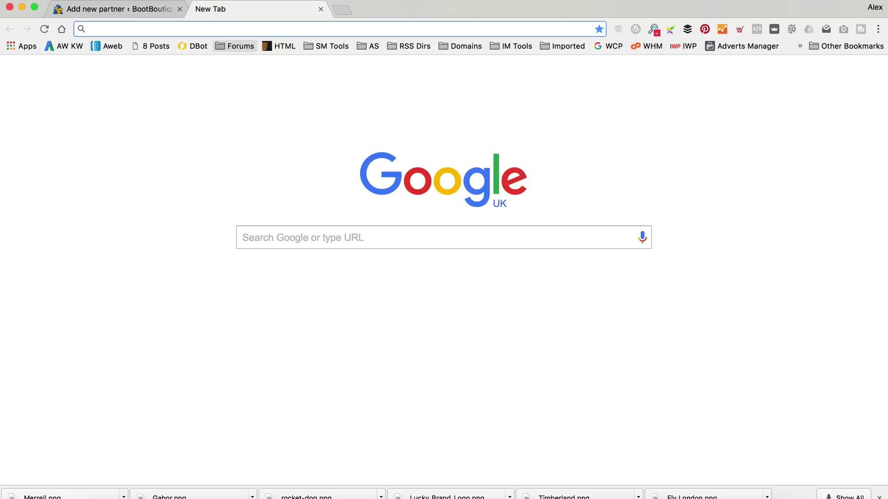
text(boo)
key(Down)
key(Return)
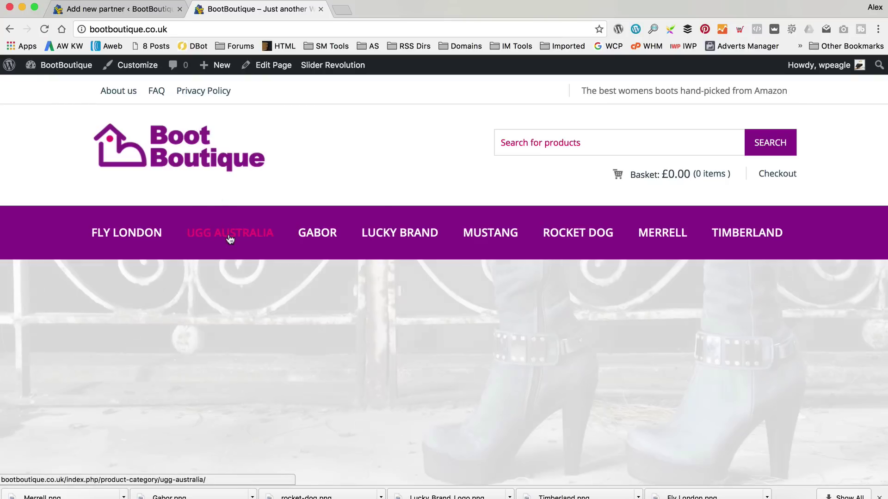
right_click(230, 238)
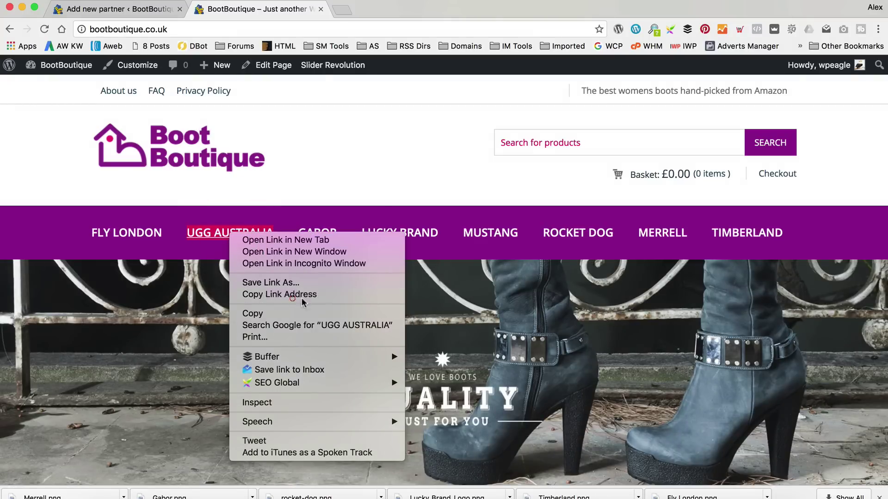
click(259, 348)
Paste the link into Partner link and remove 'index.php' from it.
click(116, 9)
click(398, 260)
key(super+v)
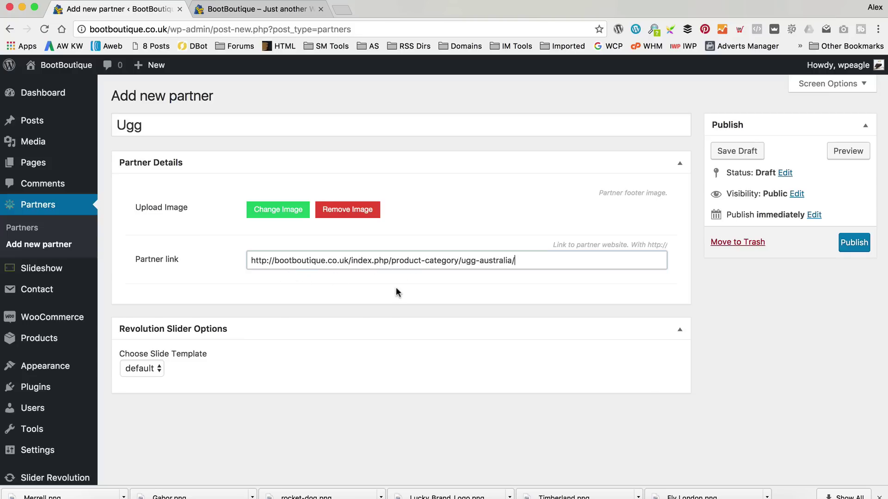
click(389, 261)
key(BackSpace)
key(BackSpace)
key(BackSpace)
key(BackSpace)
key(BackSpace)
key(BackSpace)
key(BackSpace)
key(BackSpace)
key(BackSpace)
key(BackSpace)
Publish the Ugg partner.
click(753, 293)
click(851, 243)
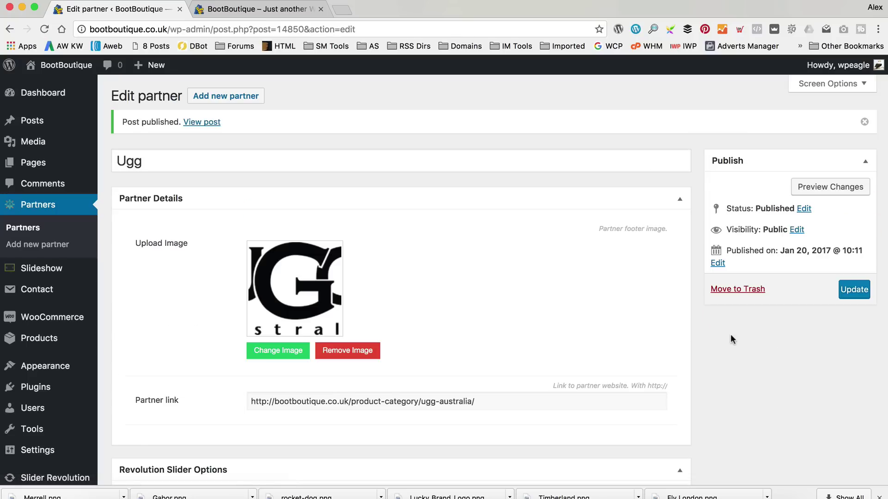
scroll(529, 230, down, 3)
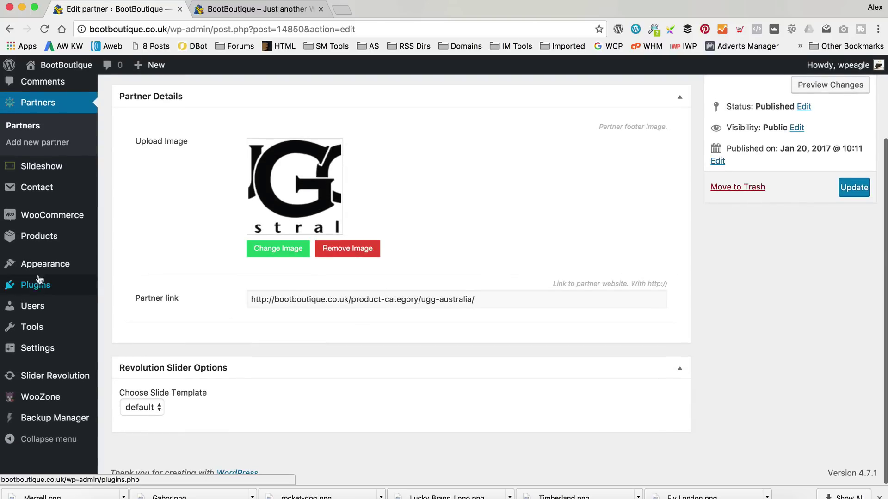
mouse_move(60, 337)
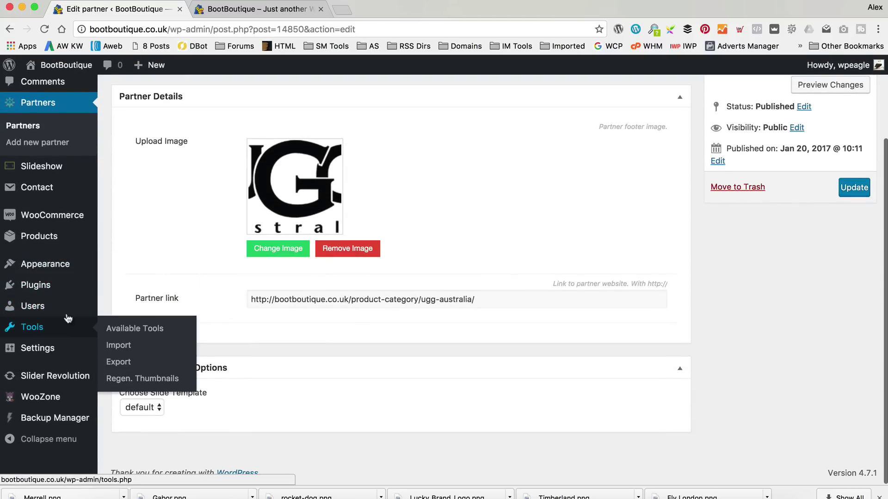
mouse_move(73, 266)
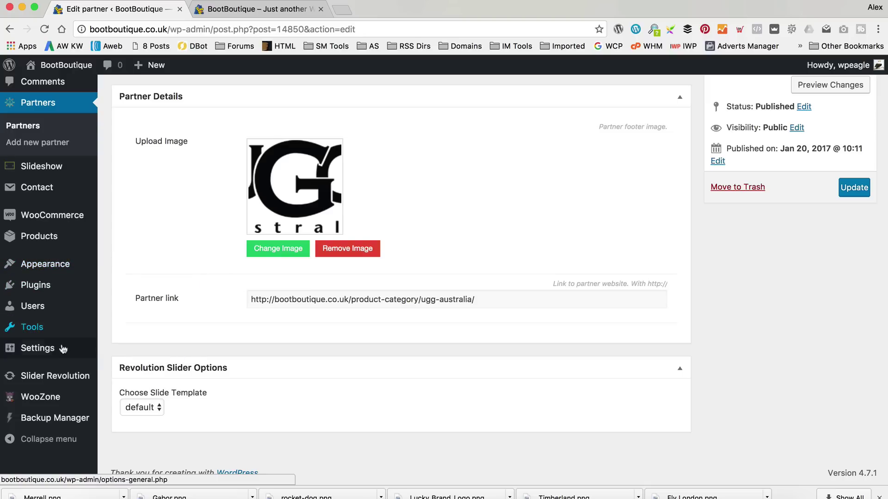
In Permalink Settings, select the Post name structure.
click(129, 424)
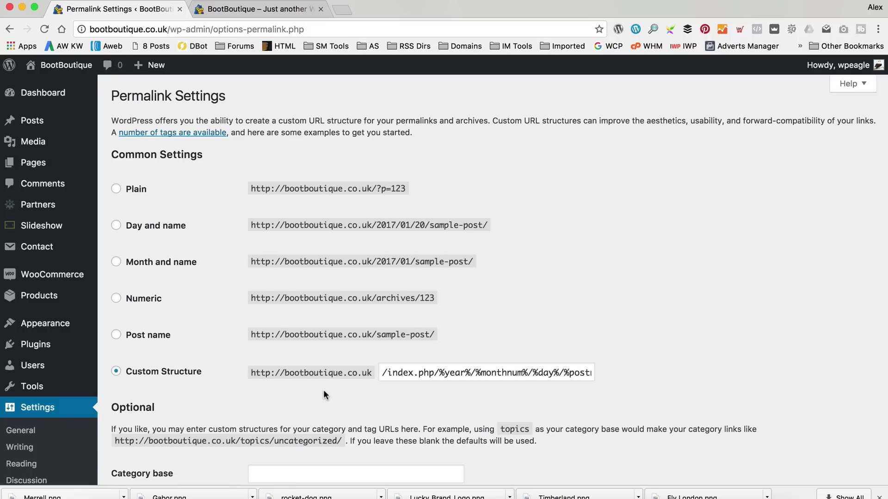
scroll(425, 318, down, 2)
drag(413, 294, 276, 303)
scroll(478, 303, up, 1)
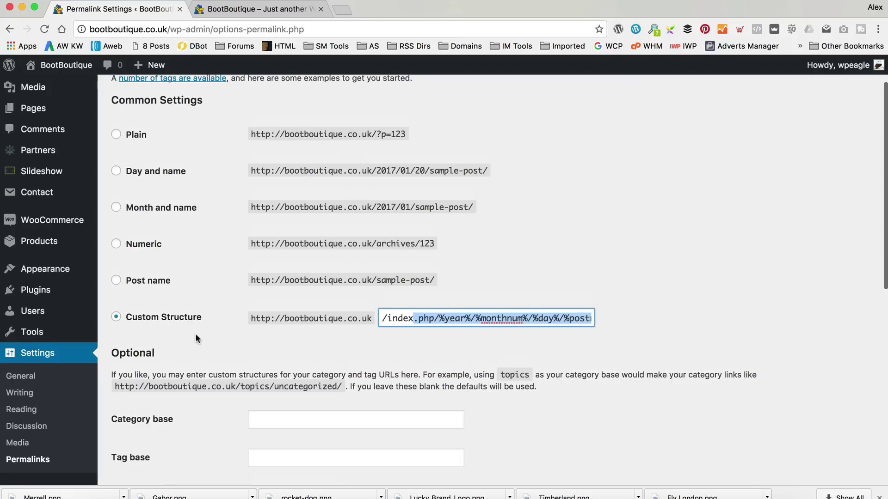
click(118, 279)
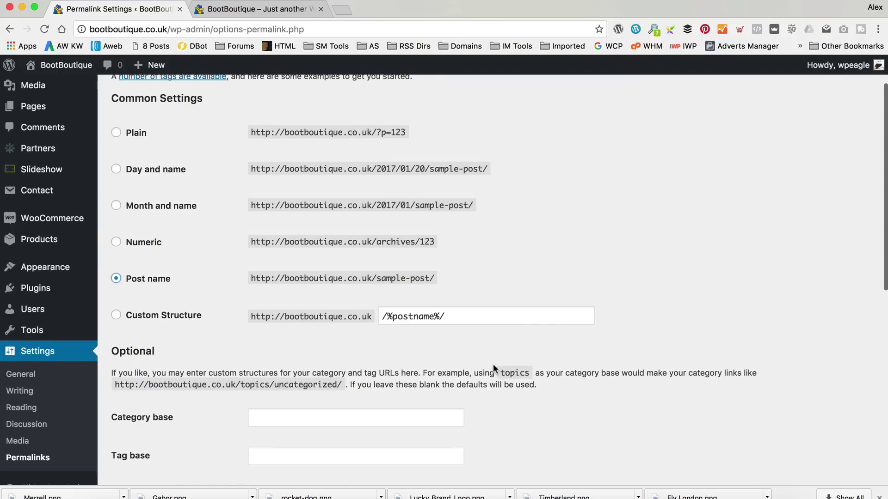
Edit the Custom Structure to /%category%/%postname%/ and save the changes.
click(384, 316)
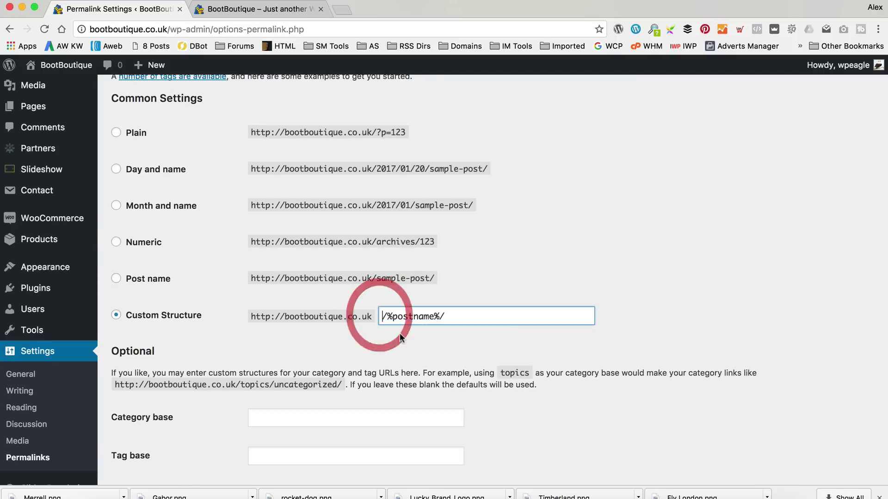
text(/%category)
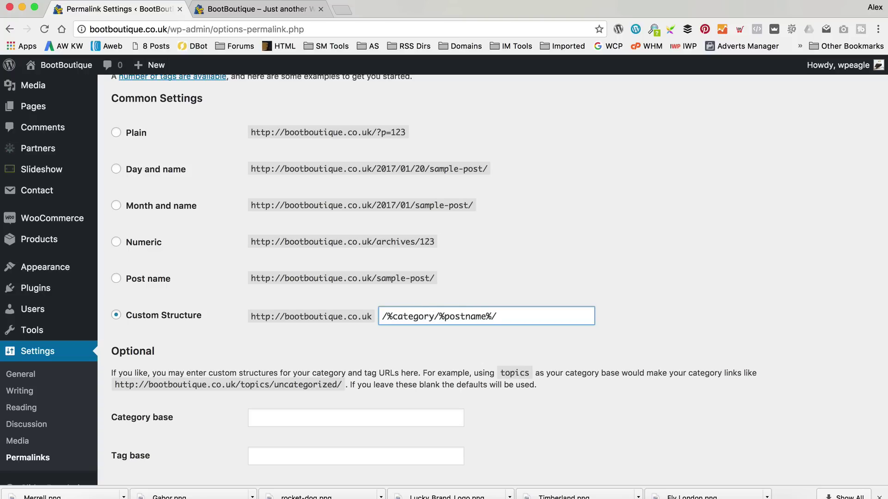
text(%/)
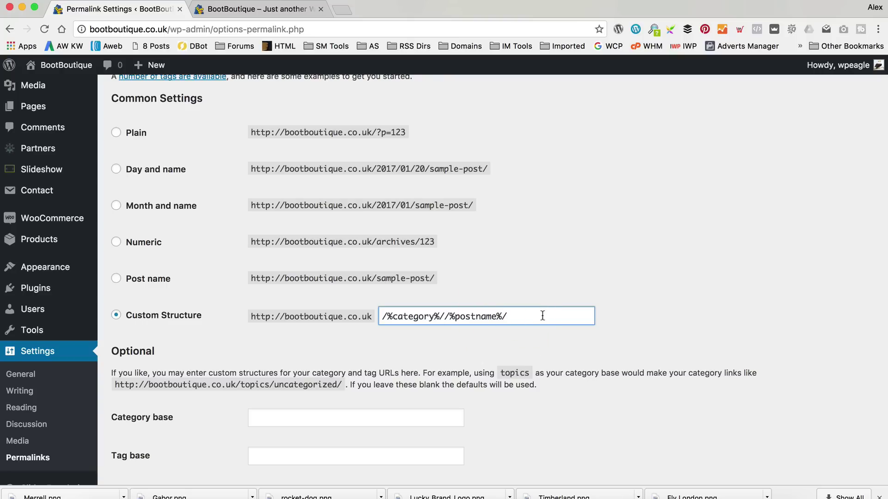
click(445, 316)
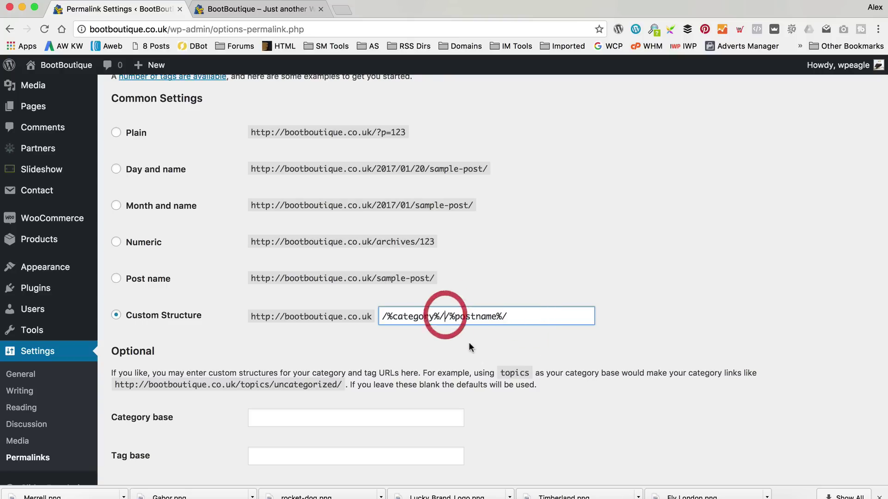
key(BackSpace)
click(539, 319)
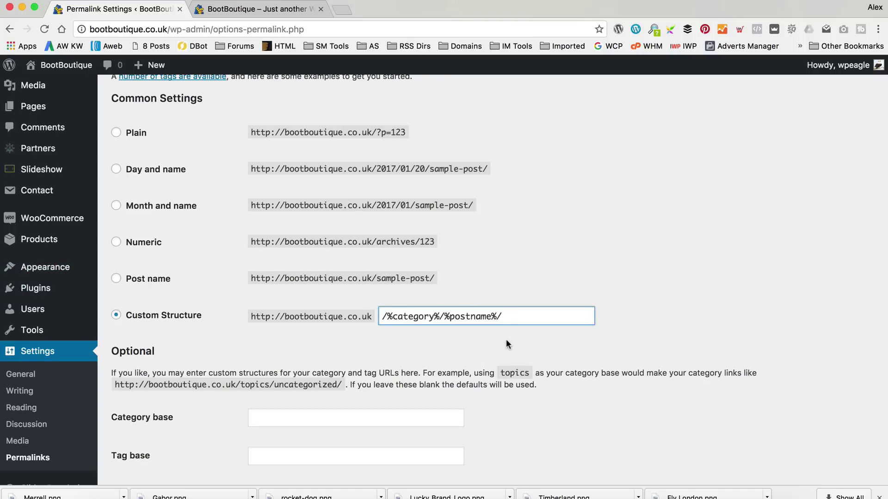
scroll(513, 319, down, 10)
click(145, 421)
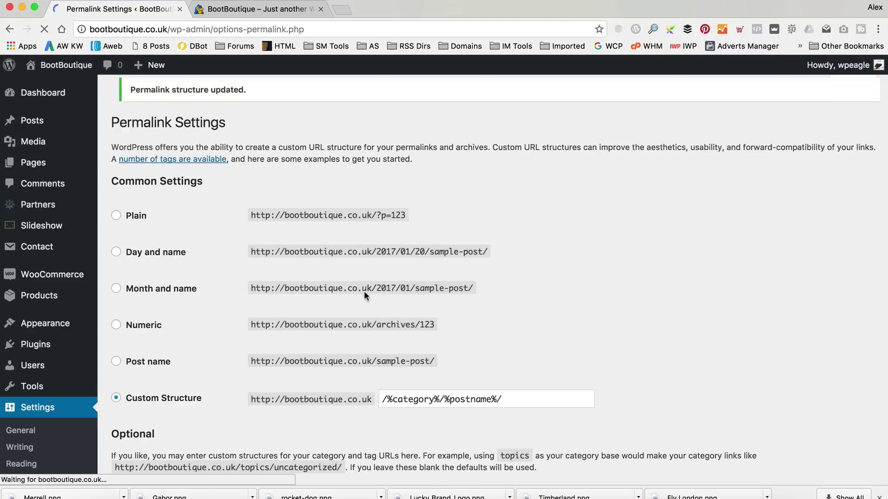
Reload the storefront and open the Ugg Adirondack boot from the UGG AUSTRALIA category.
click(230, 10)
click(45, 29)
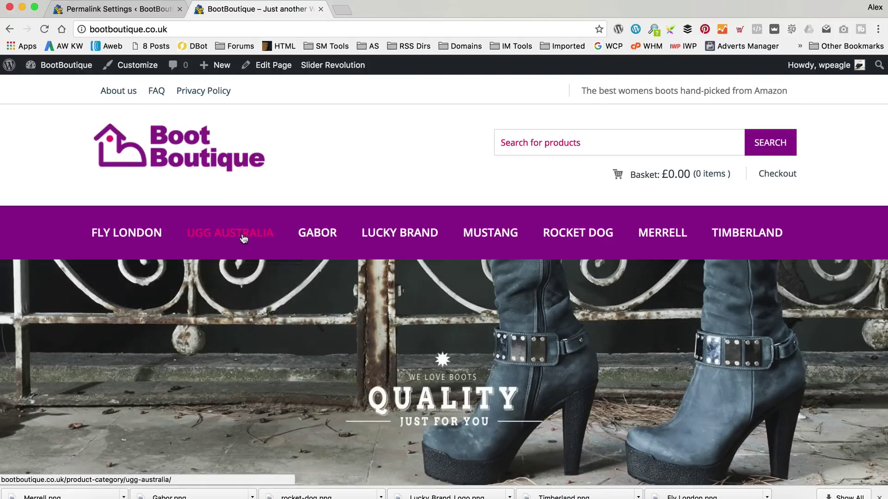
click(244, 238)
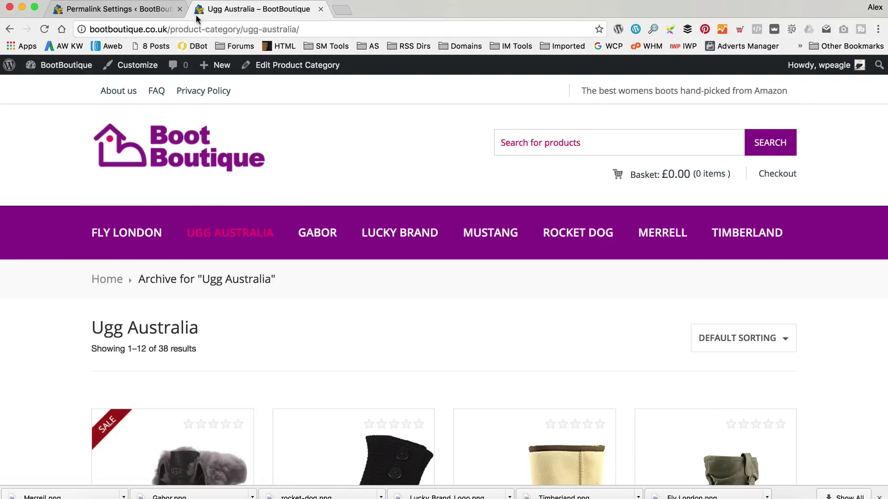
scroll(444, 323, down, 3)
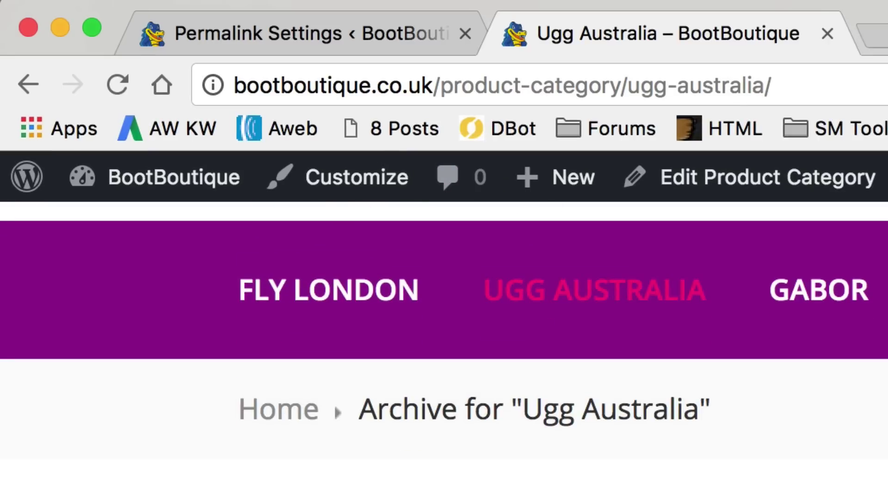
click(334, 404)
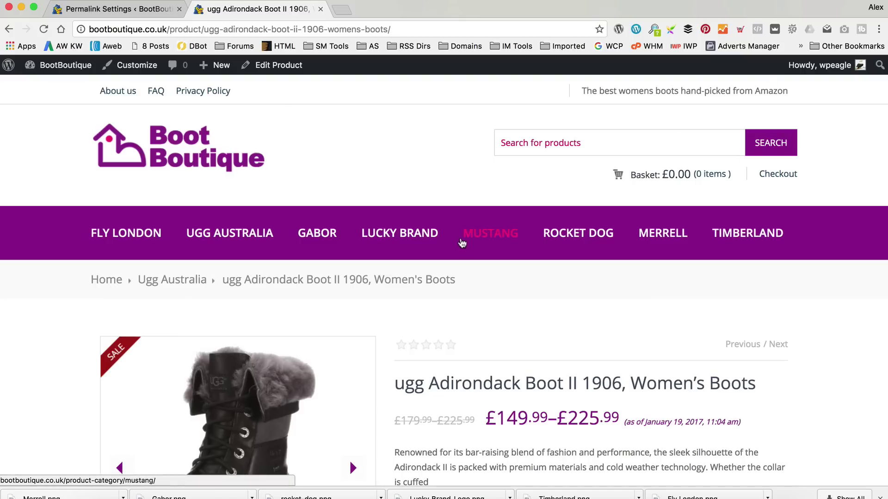
Check the product page footer for the Ugg partner logo, then close the storefront tab.
scroll(364, 198, down, 5)
scroll(367, 199, down, 15)
scroll(371, 199, up, 4)
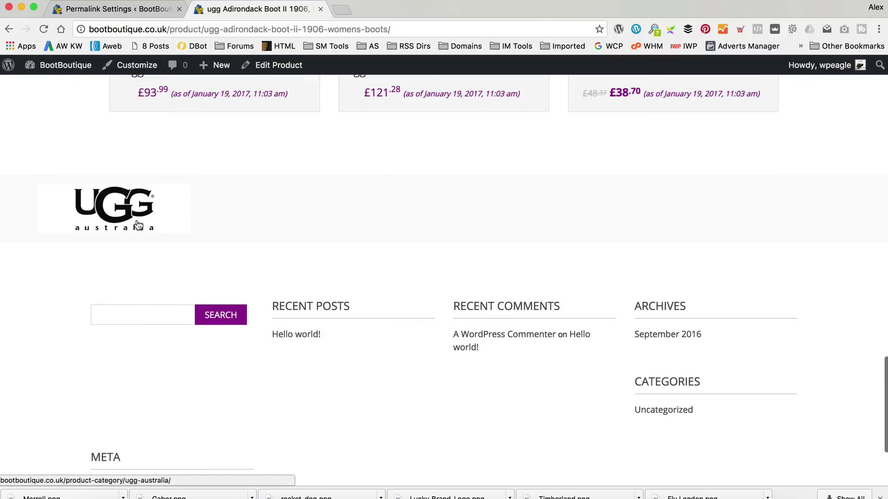
scroll(437, 237, up, 2)
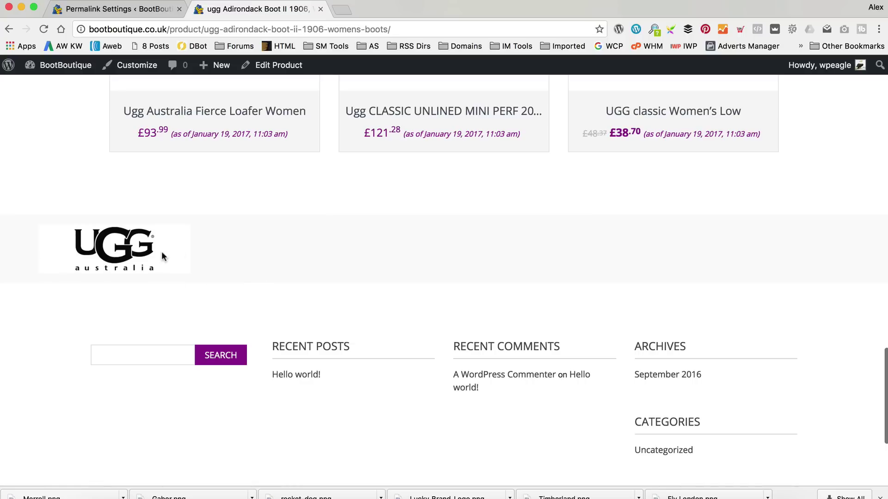
scroll(380, 246, up, 3)
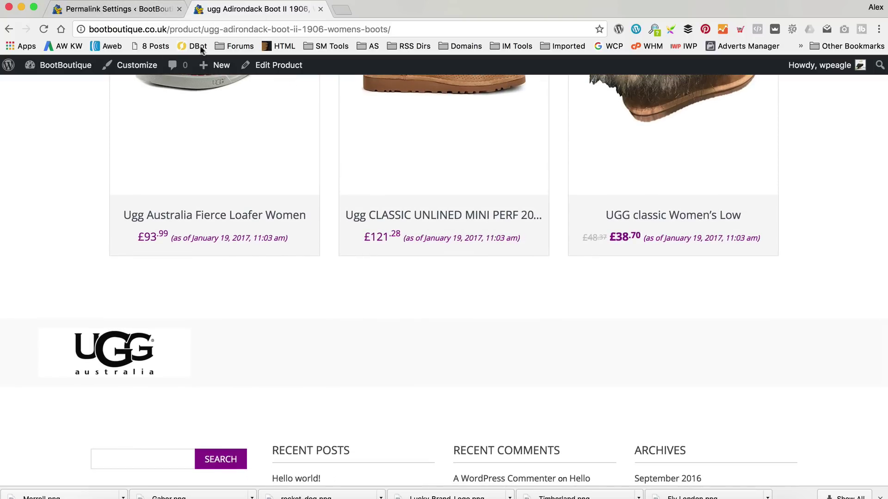
scroll(91, 203, up, 1)
scroll(90, 203, up, 3)
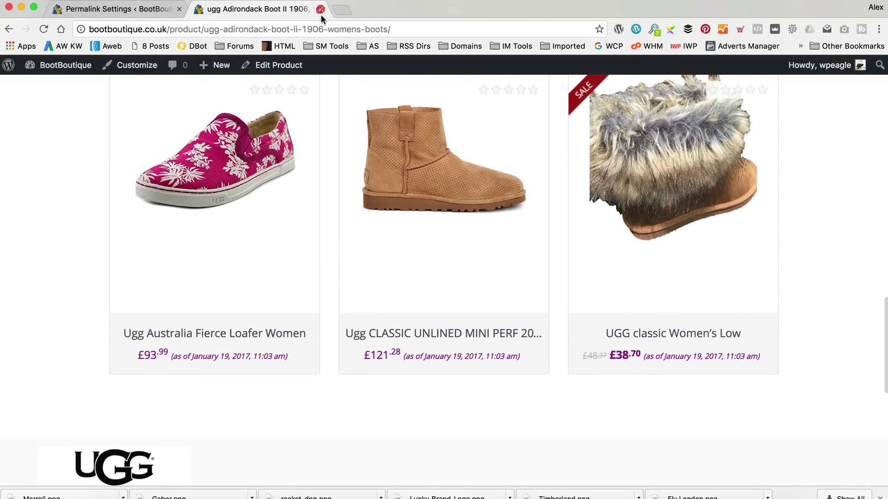
click(320, 8)
Start a new partner titled 'Fly London'.
mouse_move(12, 282)
mouse_move(37, 205)
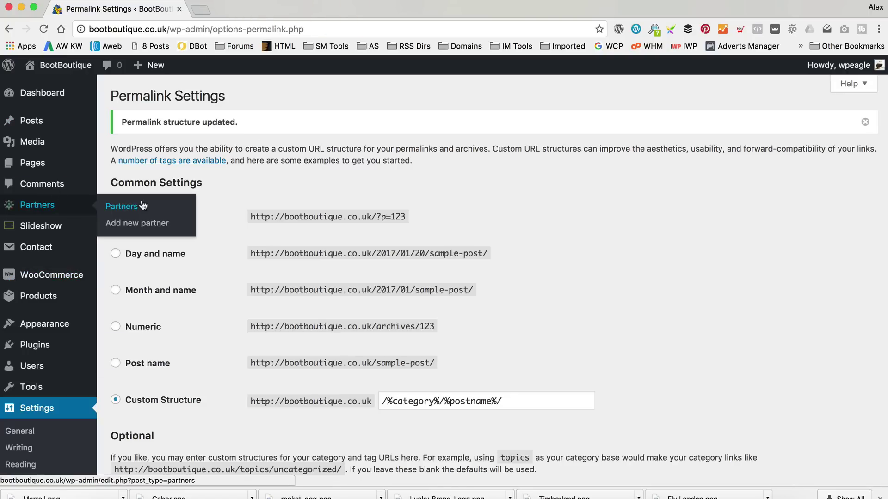
click(138, 223)
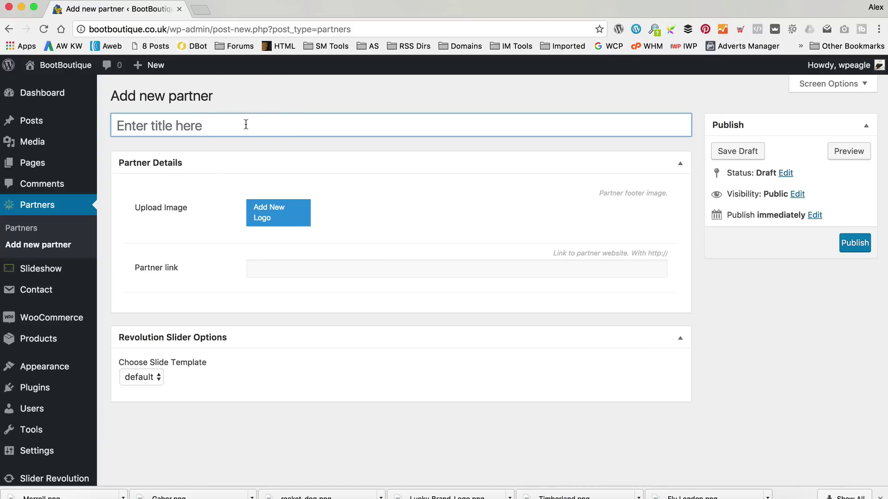
key(shift)
text(Fly London)
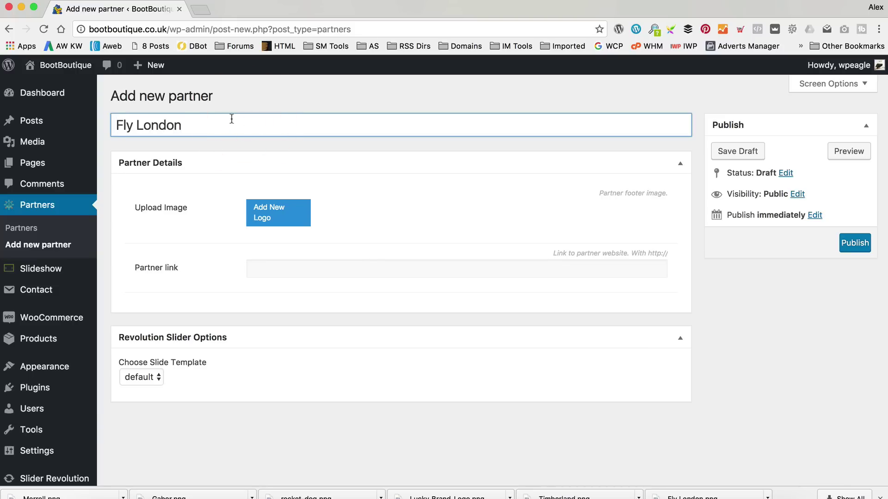
Upload Fly London.png and attach it as the partner logo.
click(272, 216)
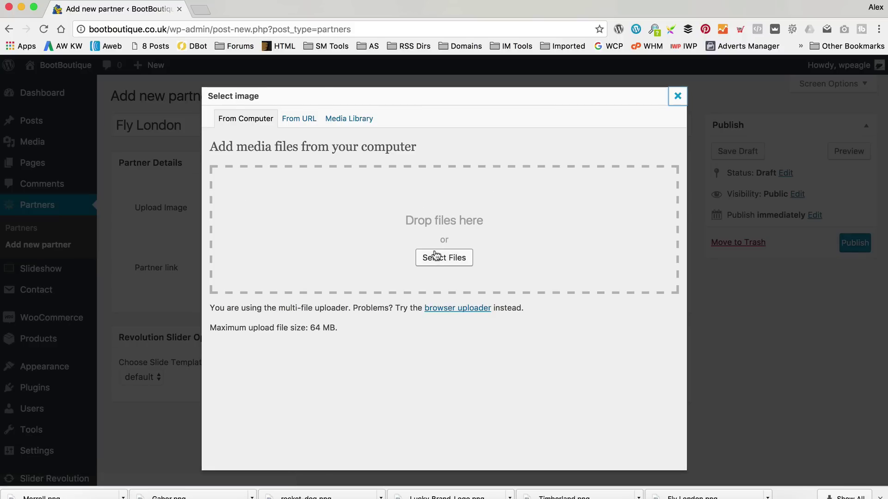
click(441, 257)
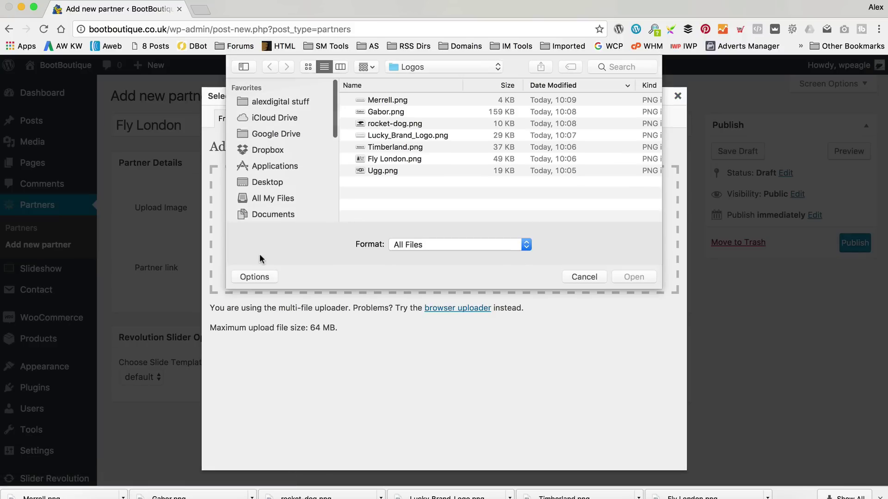
double_click(401, 159)
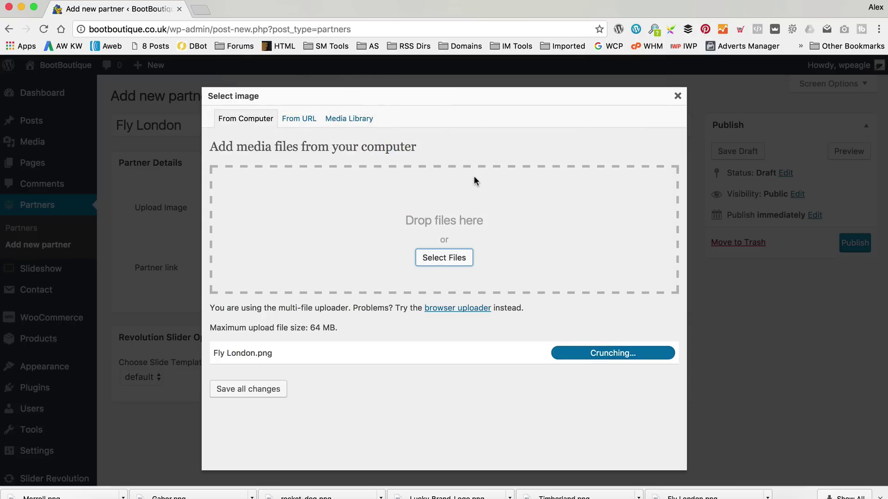
scroll(551, 276, down, 10)
click(380, 405)
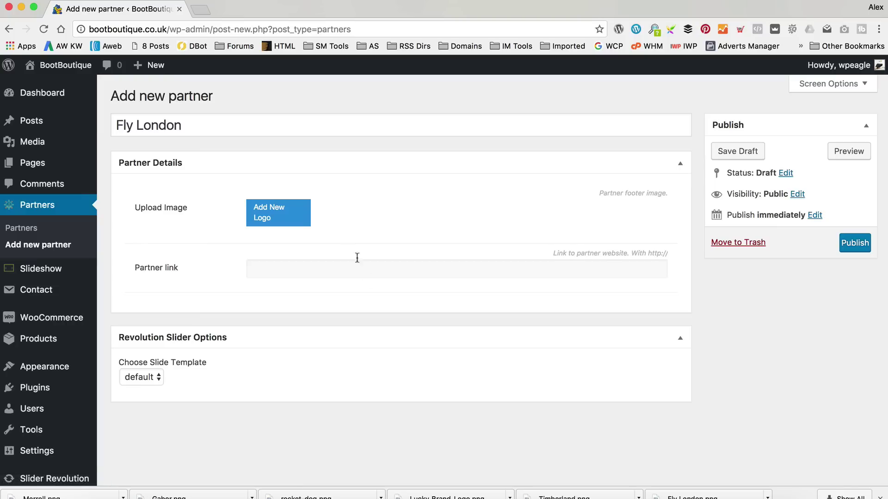
Open the live site in a new tab and copy the FLY LONDON category link.
click(339, 261)
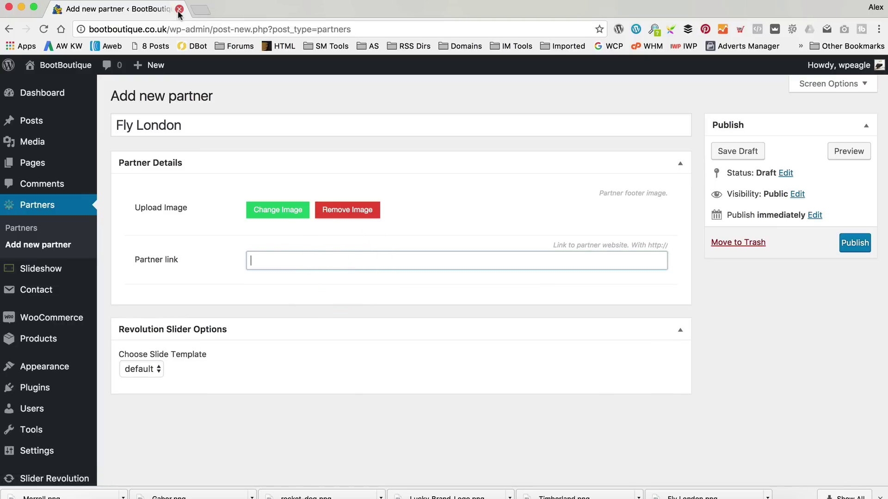
mouse_move(65, 65)
right_click(85, 85)
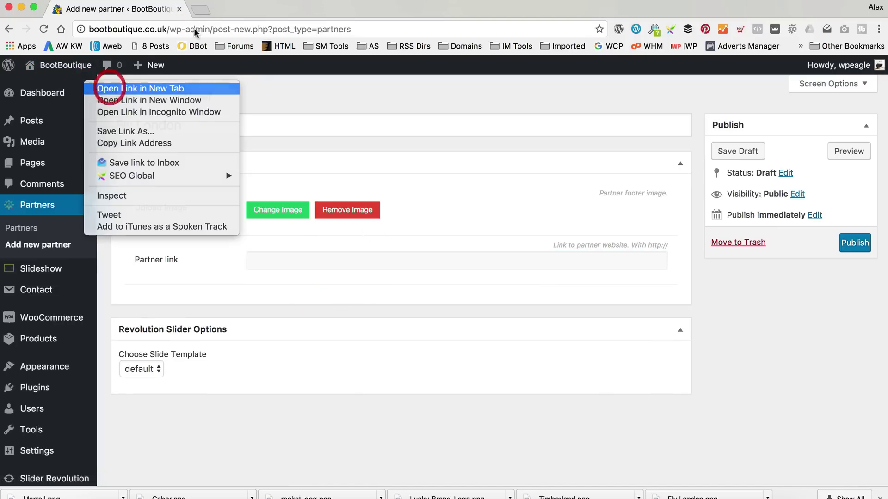
click(111, 88)
click(206, 9)
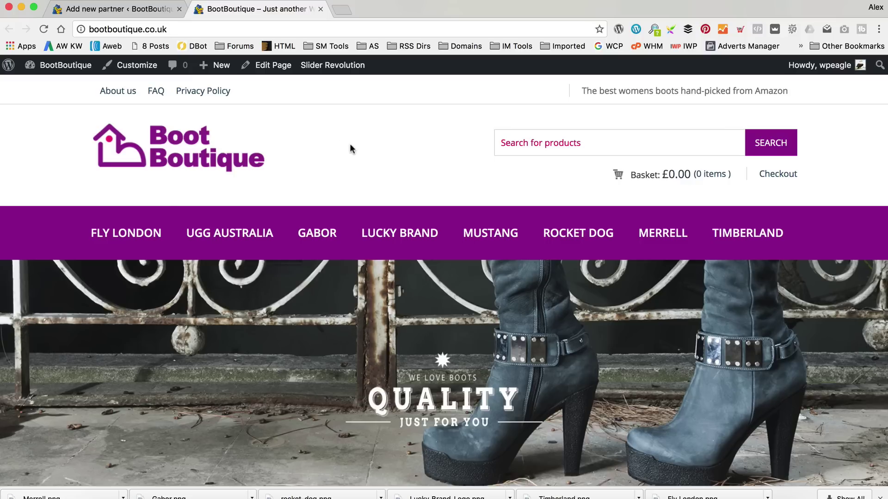
right_click(122, 232)
click(196, 293)
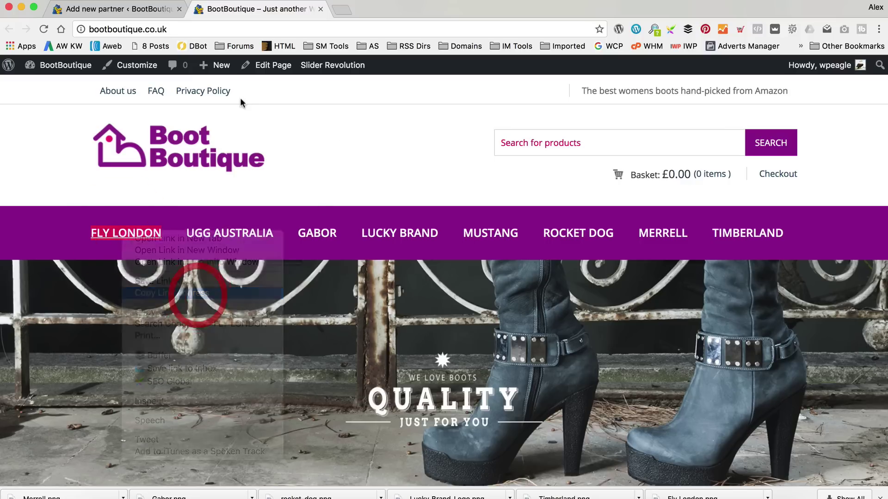
Paste the Fly London category link as the Partner link and publish the partner.
click(116, 9)
click(303, 261)
text(http://bootboutique.co.uk/product-category/fly-london/)
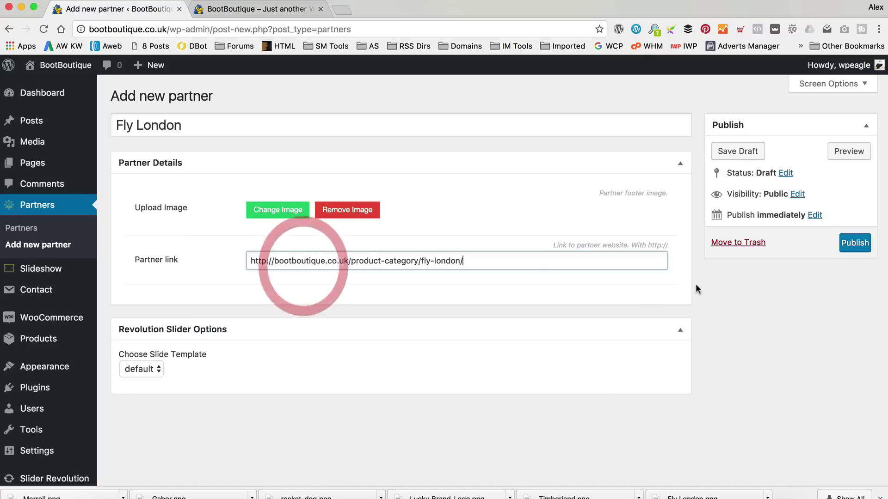
click(855, 243)
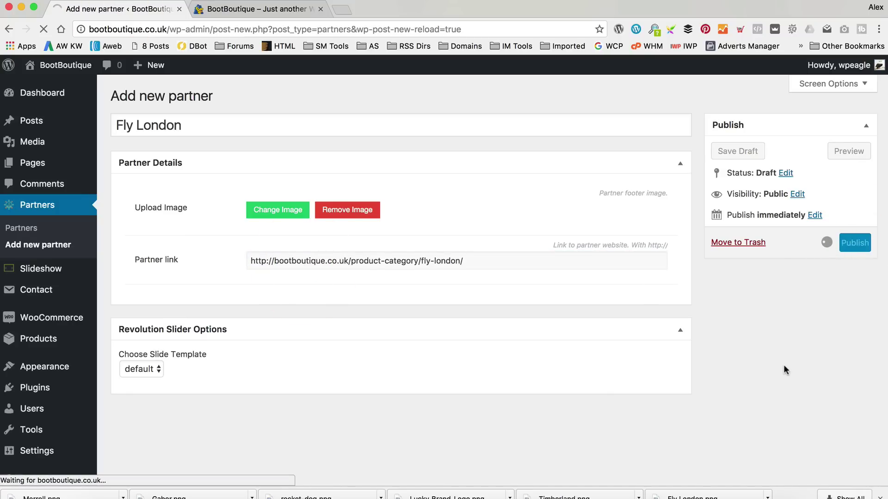
Reload the homepage and scroll down to the footer partner carousel.
mouse_move(44, 75)
click(249, 9)
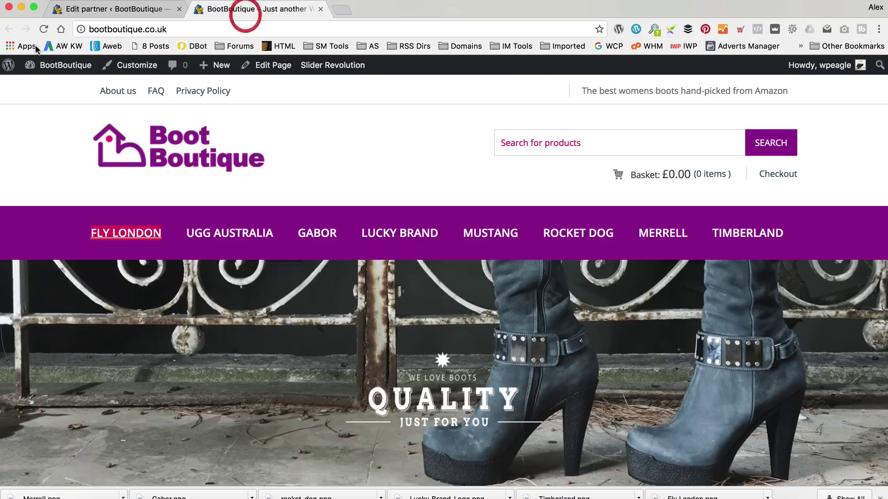
click(41, 29)
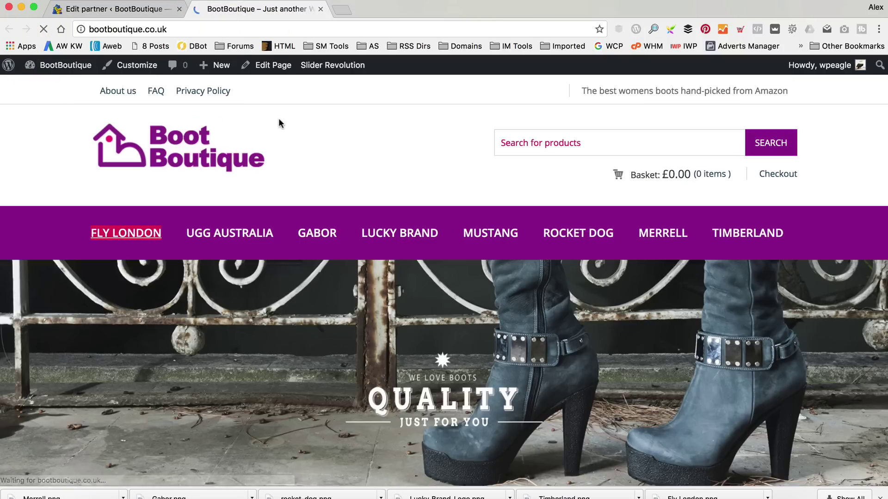
scroll(278, 121, down, 15)
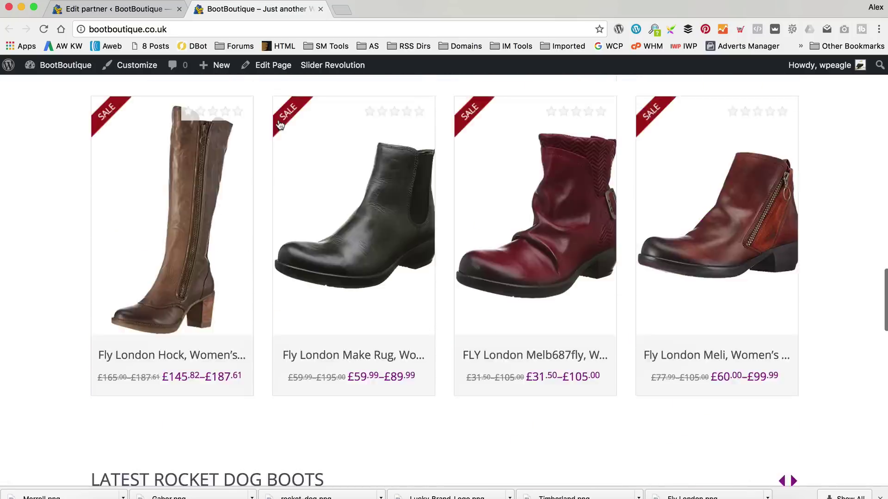
scroll(279, 124, down, 3)
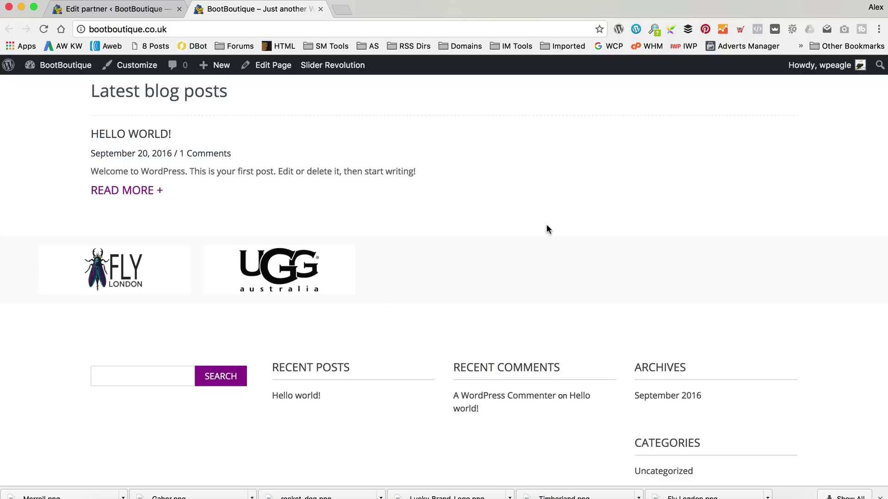
scroll(546, 229, down, 2)
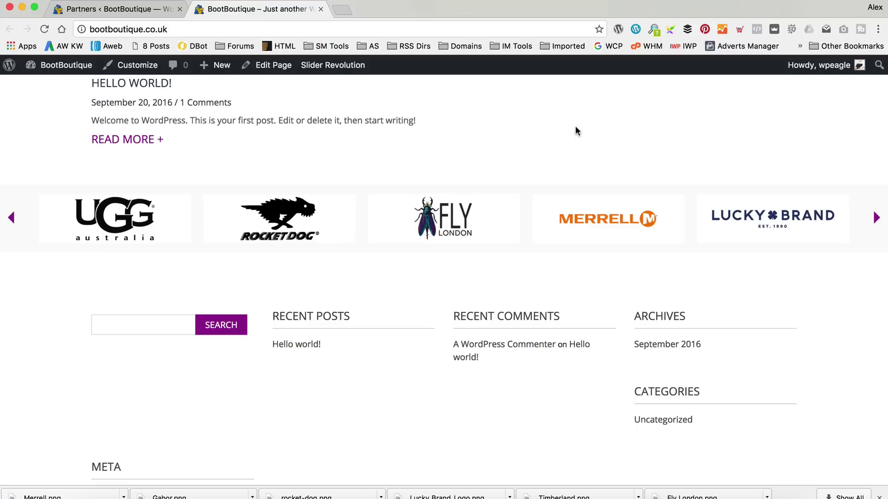
Advance the partner carousel twice to reveal the Fly London logo, then right-click the page.
click(876, 218)
click(877, 218)
scroll(878, 223, down, 1)
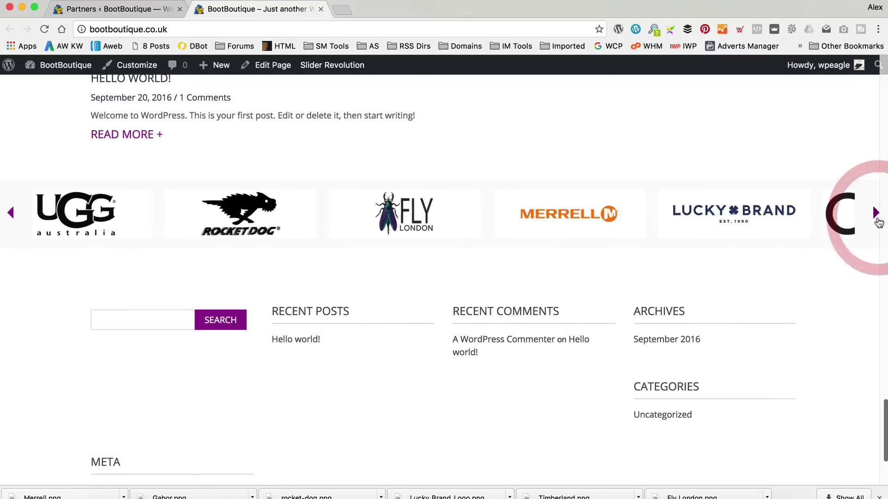
scroll(576, 228, up, 5)
scroll(693, 298, down, 3)
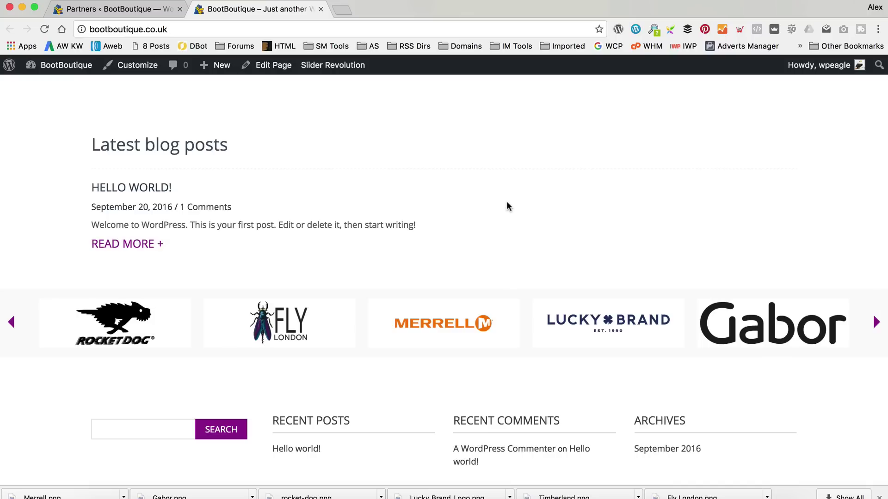
scroll(509, 203, down, 1)
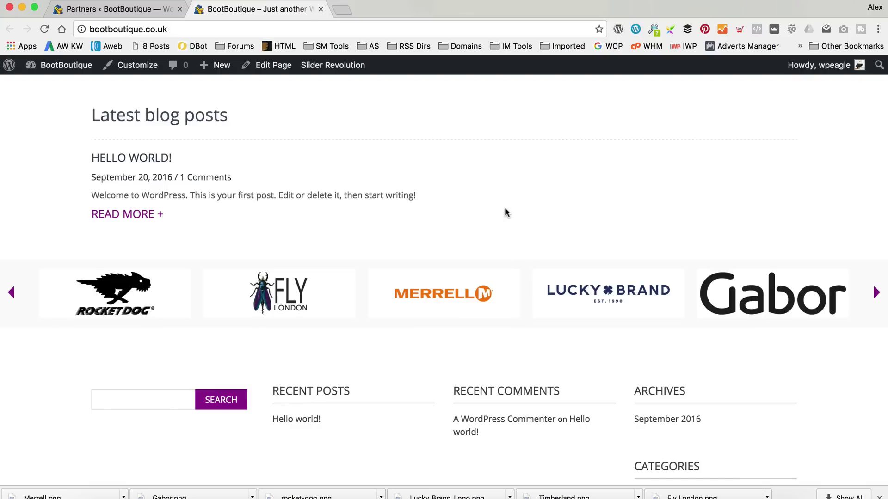
right_click(506, 210)
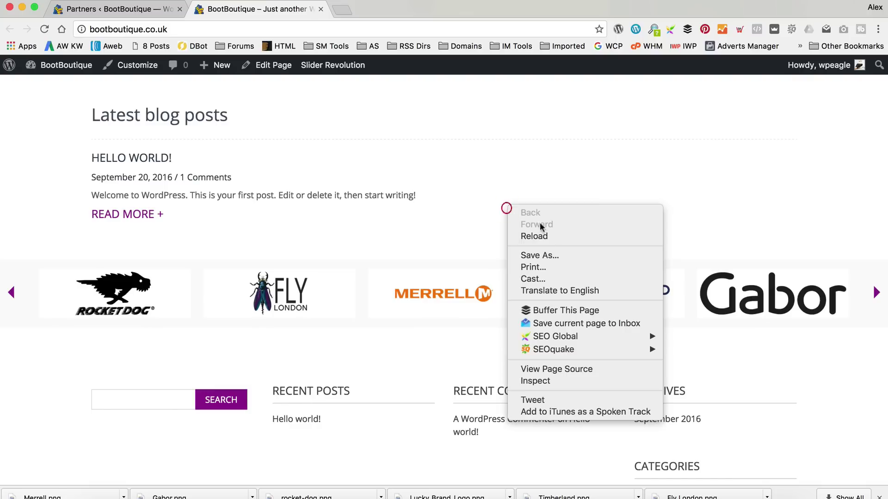
Open DevTools and inspect the Fly London partner logo and its owl-item and owl-wrapper elements.
click(576, 381)
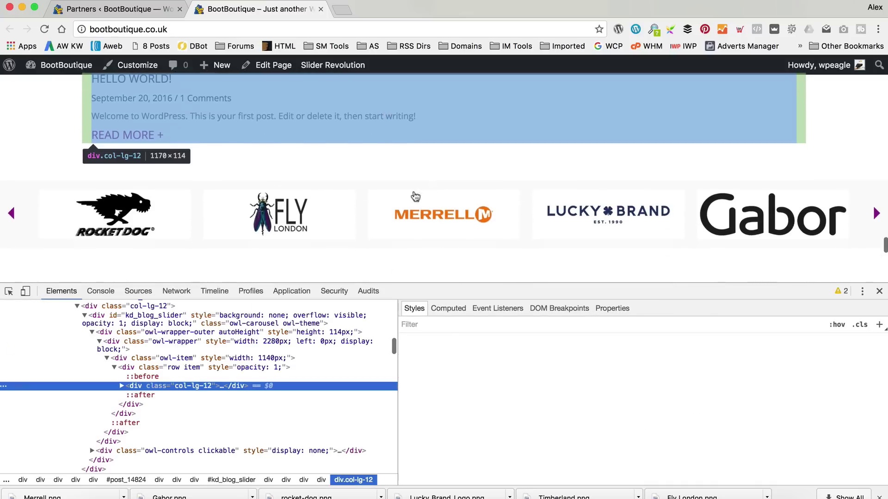
click(8, 291)
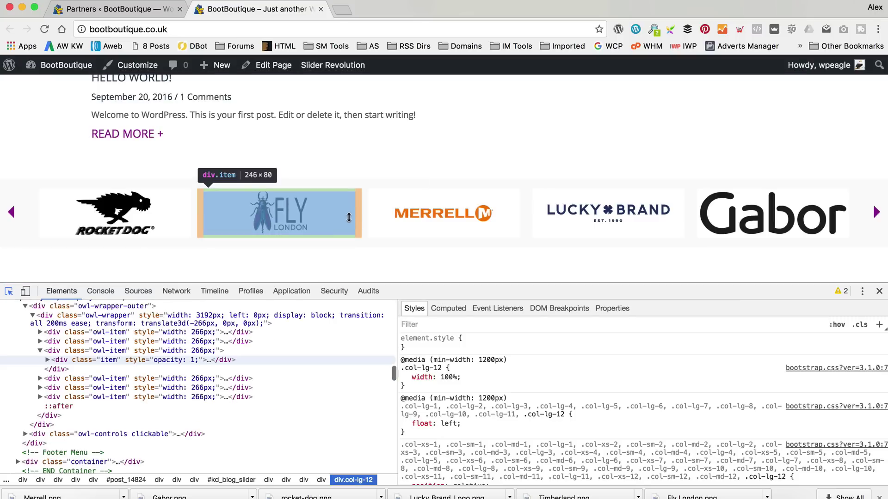
click(353, 217)
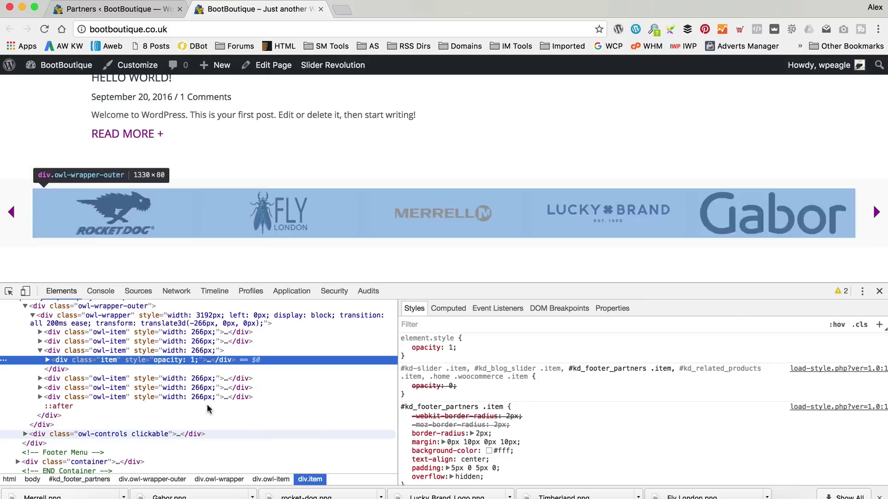
click(59, 351)
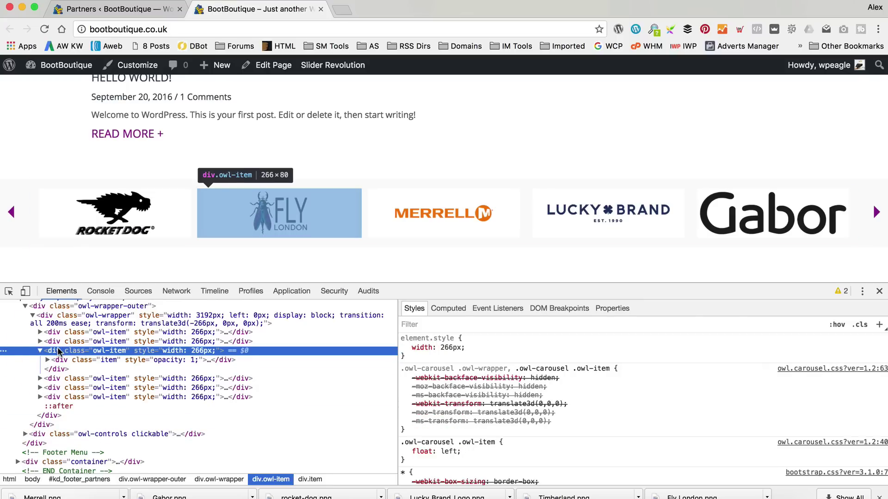
scroll(513, 343, down, 5)
scroll(513, 343, down, 2)
scroll(514, 343, up, 2)
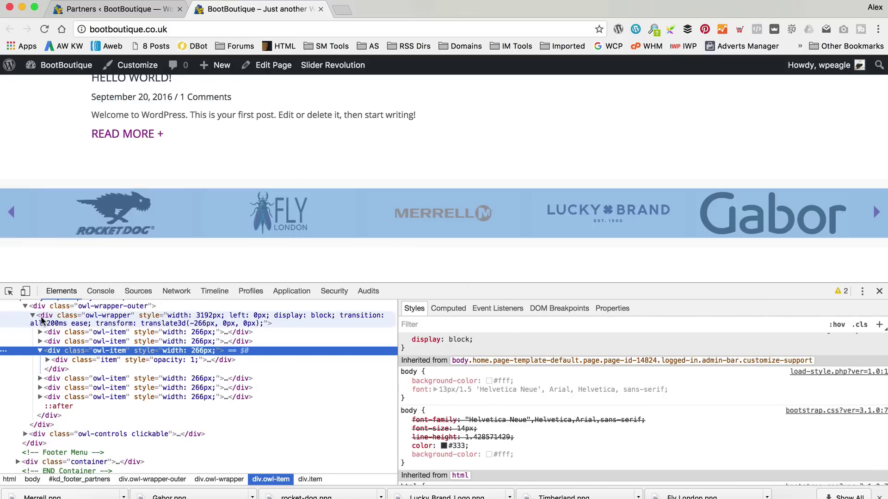
click(41, 316)
click(451, 327)
scroll(451, 337, up, 2)
scroll(450, 337, up, 4)
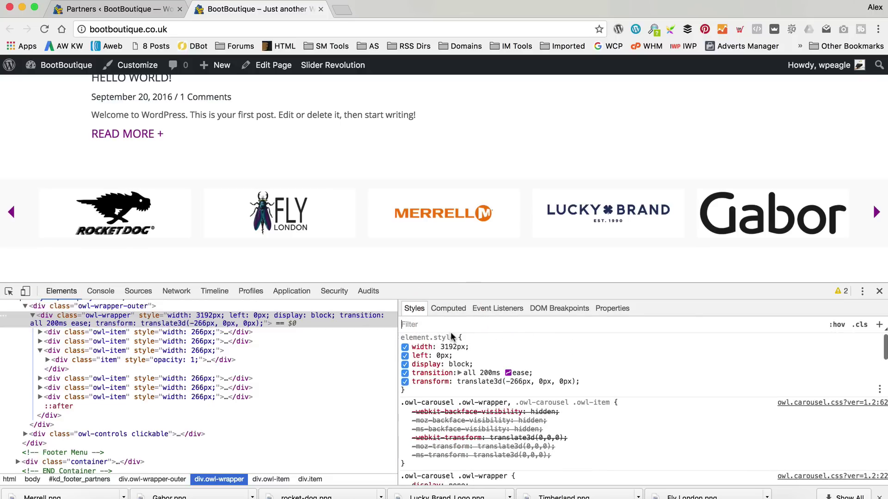
scroll(196, 335, up, 2)
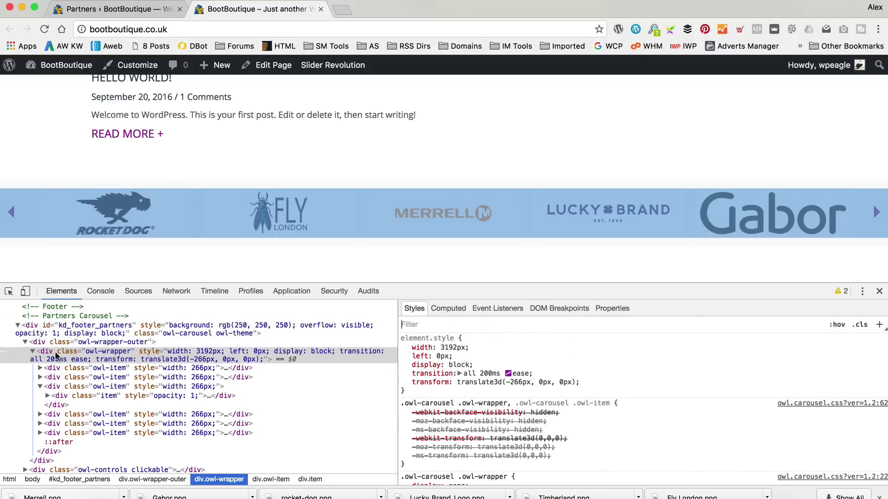
Select the div.item inside the second owl-item and bring up its #kd_footer_partners .item rule.
click(44, 378)
scroll(526, 371, down, 3)
scroll(525, 372, down, 10)
scroll(527, 374, up, 4)
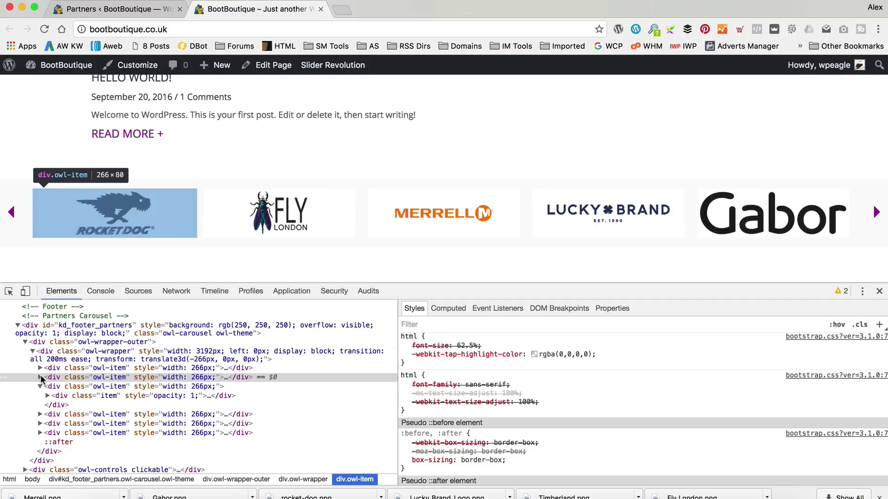
click(40, 377)
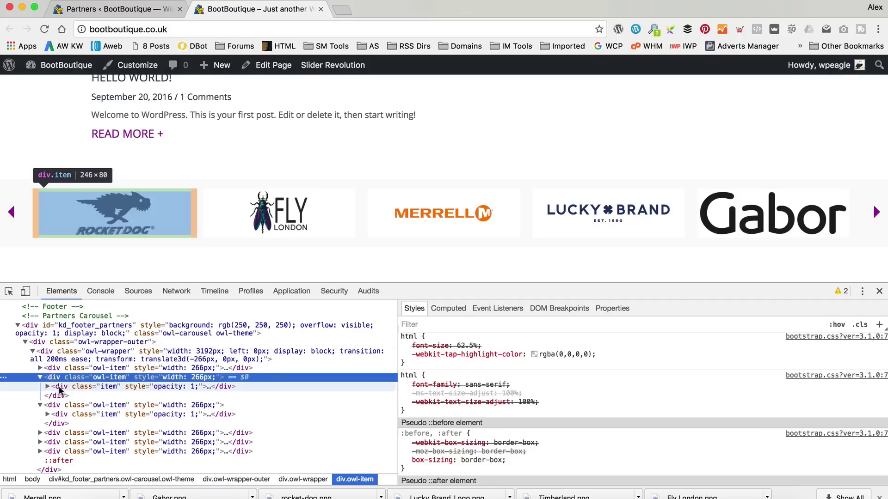
click(59, 387)
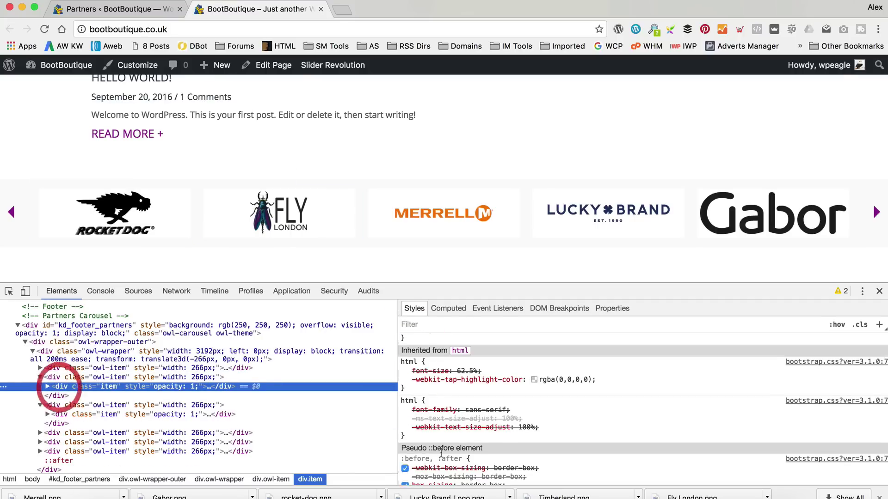
click(405, 381)
scroll(434, 385, up, 5)
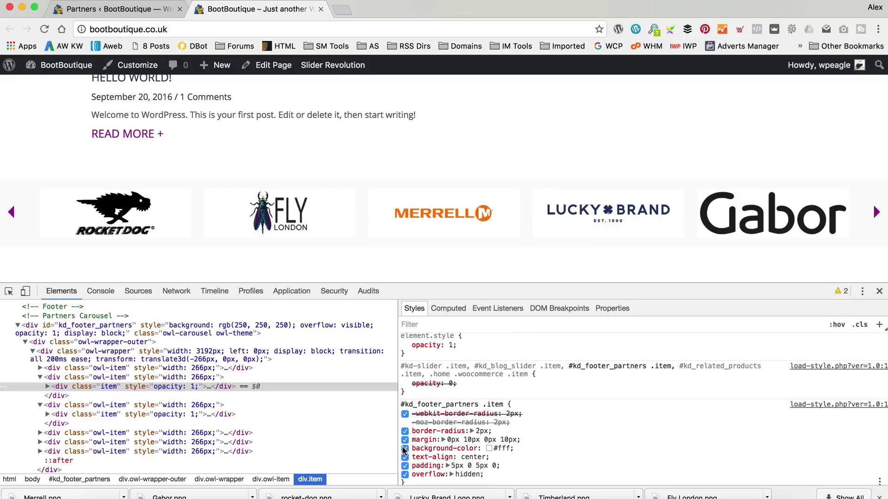
Change the #kd_footer_partners .item background-color from #fff to transparent and copy the whole rule.
click(404, 448)
click(404, 448)
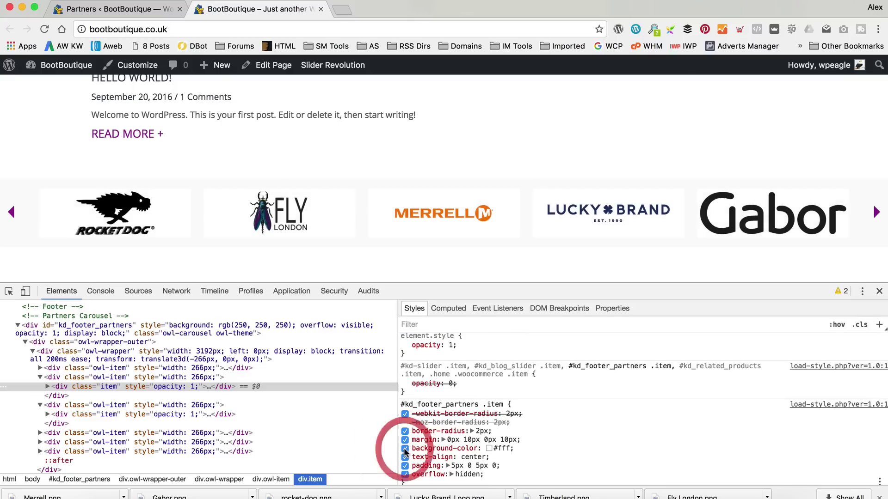
click(510, 448)
text(none)
key(Tab)
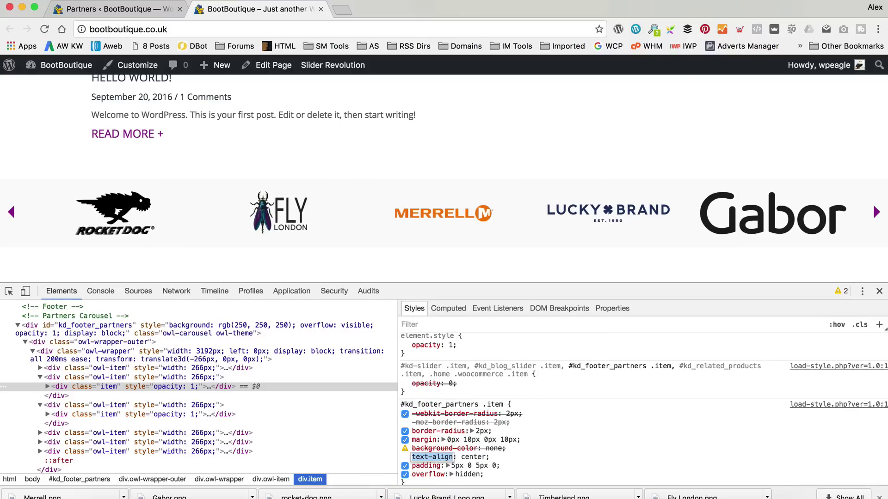
scroll(513, 437, down, 1)
click(494, 427)
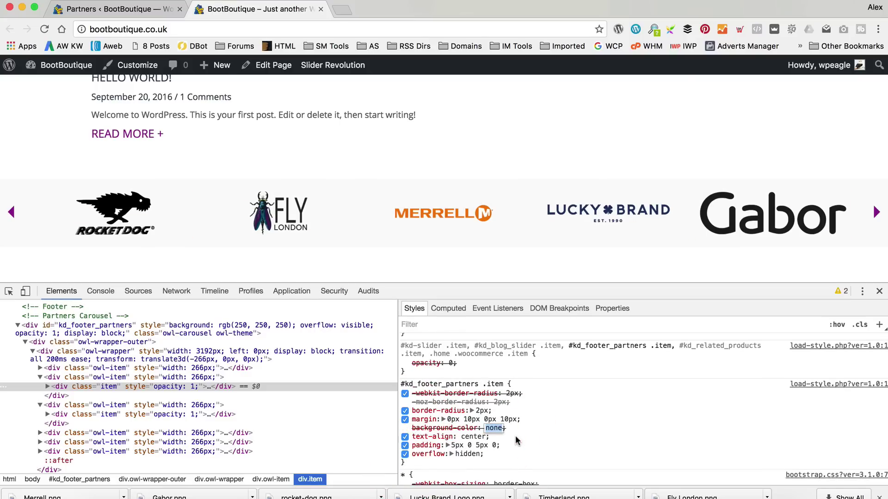
text(transparent)
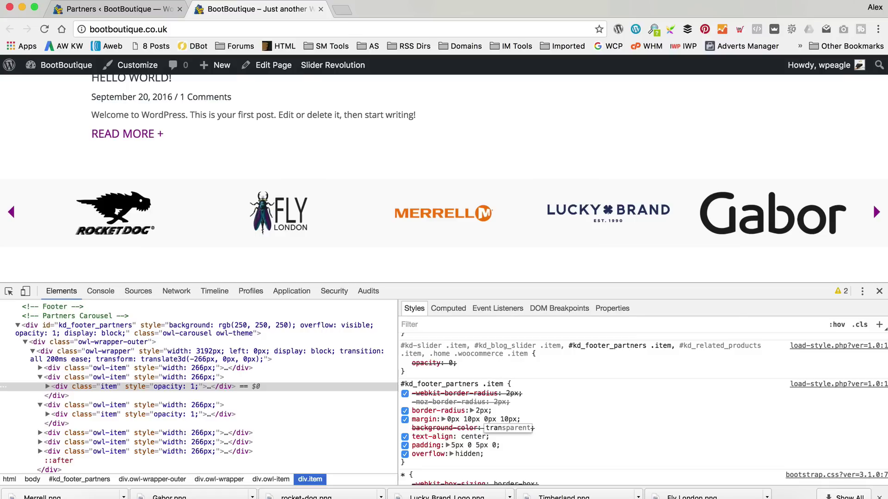
key(Tab)
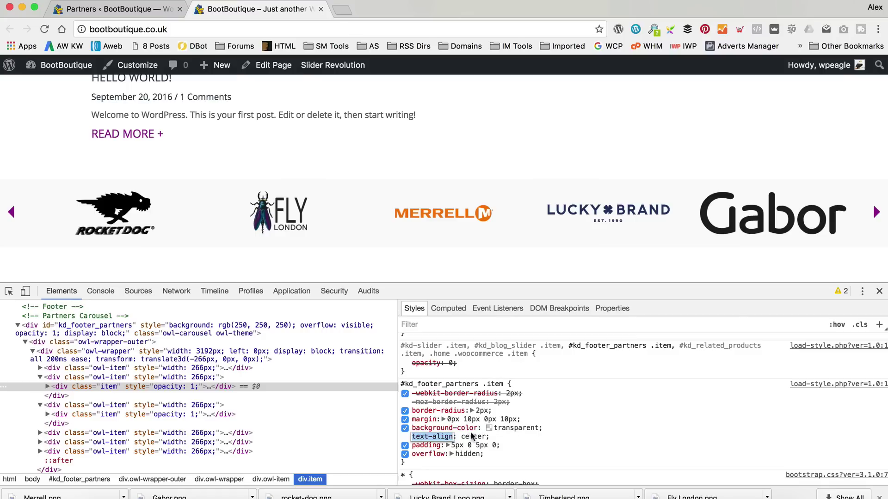
drag(416, 464, 403, 384)
key(super+c)
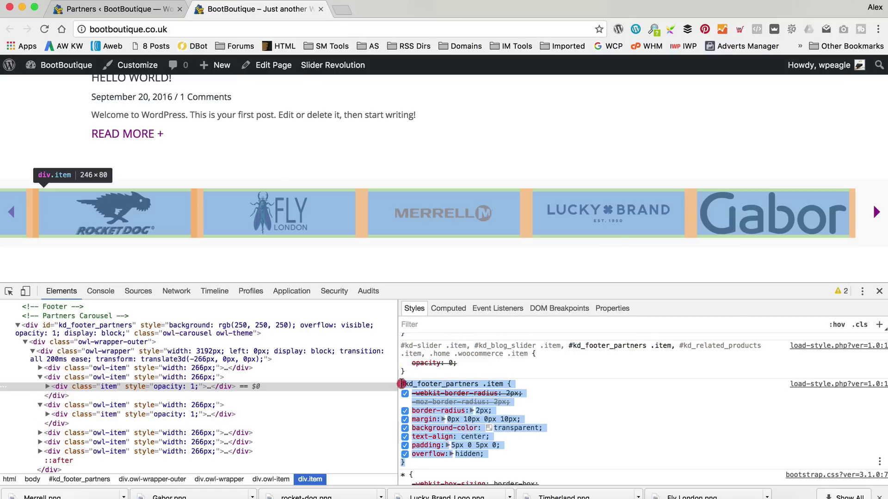
click(143, 8)
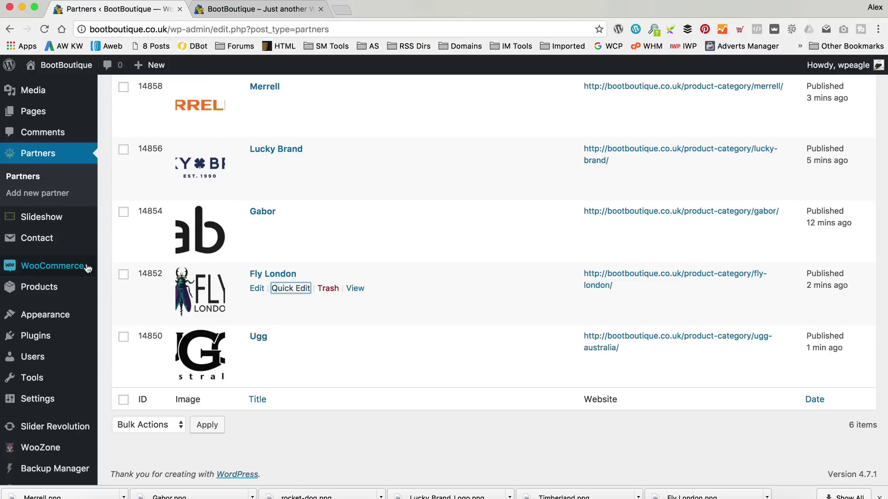
Paste the #kd_footer_partners .item rule into Additional CSS, keeping only background-color transparent.
mouse_move(68, 323)
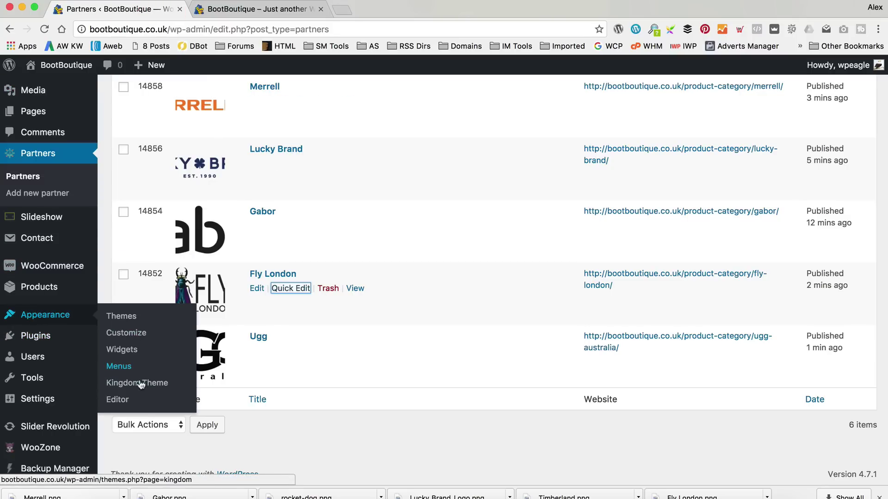
click(147, 340)
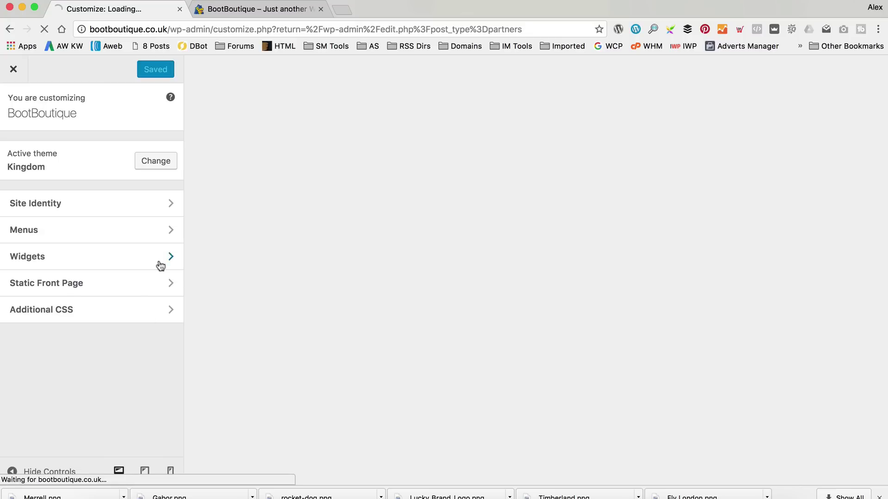
click(131, 307)
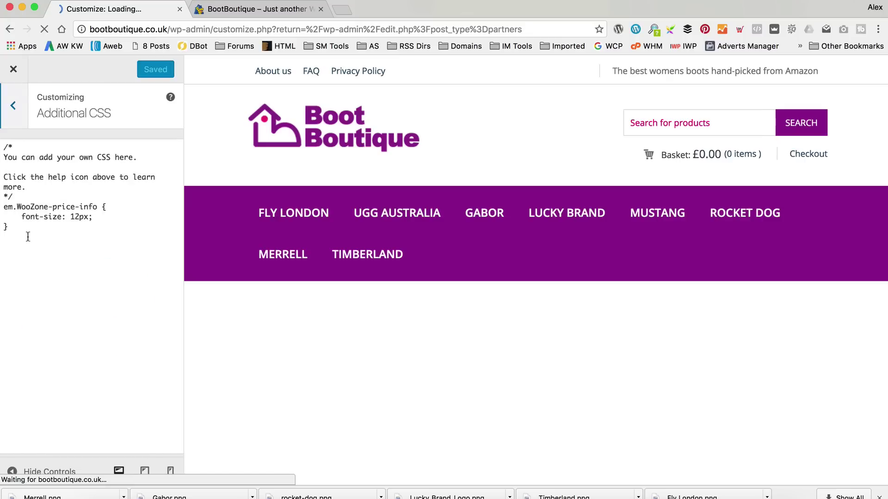
click(41, 232)
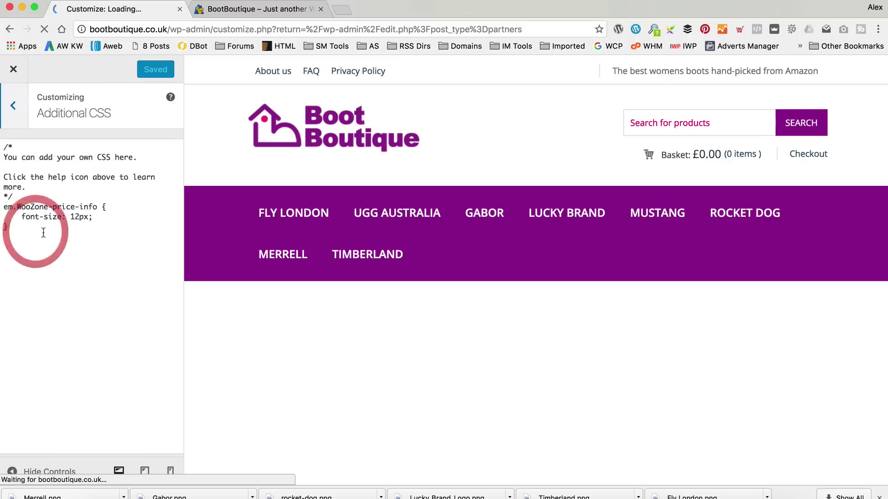
key(super+v)
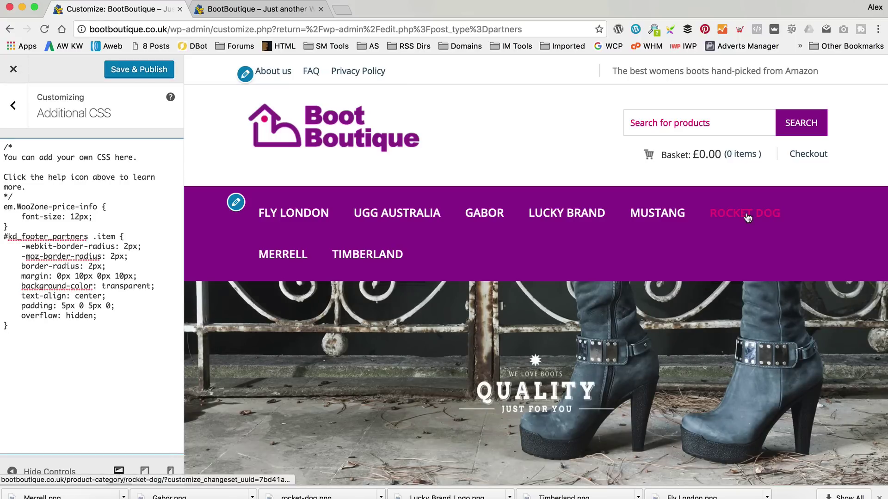
drag(163, 276, 3, 245)
key(BackSpace)
key(BackSpace)
drag(117, 280, 0, 256)
key(BackSpace)
key(BackSpace)
Publish the custom CSS and leave the customizer for the Partners list.
scroll(305, 226, down, 4)
scroll(305, 226, down, 15)
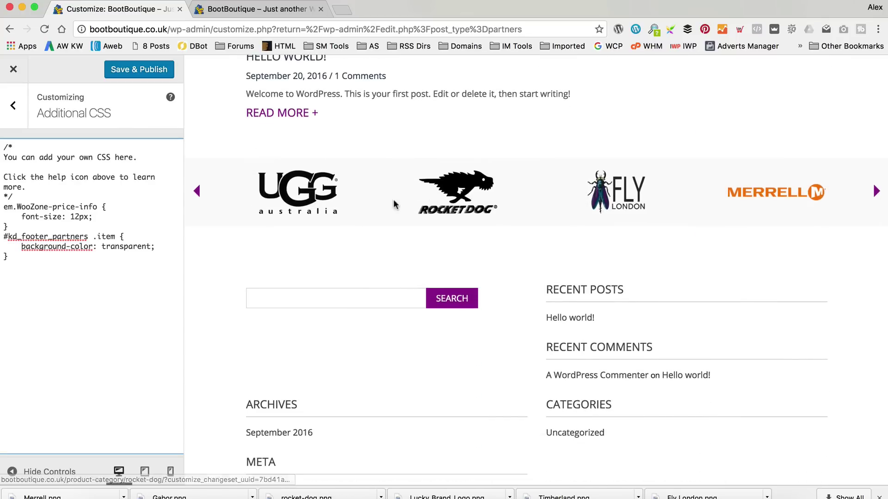
click(131, 70)
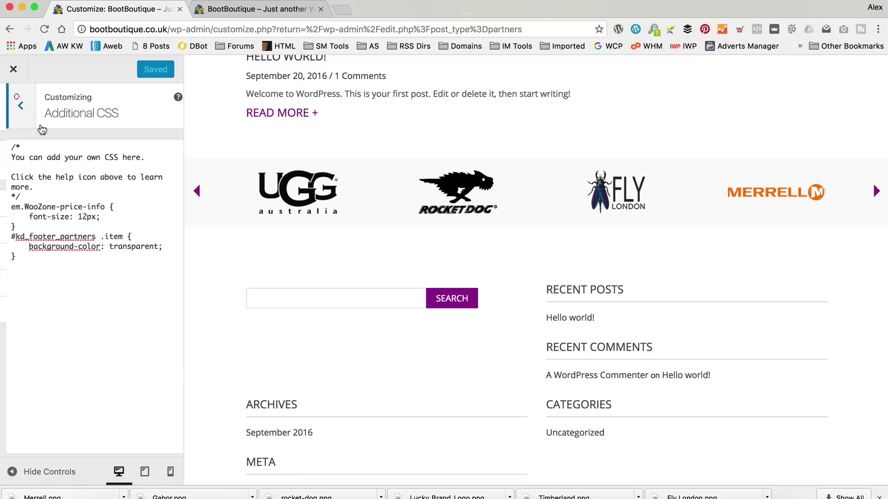
click(13, 105)
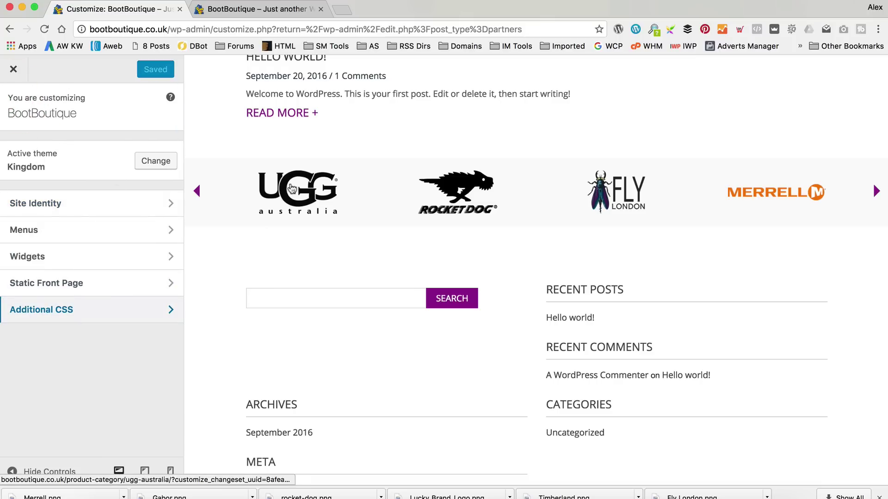
click(14, 69)
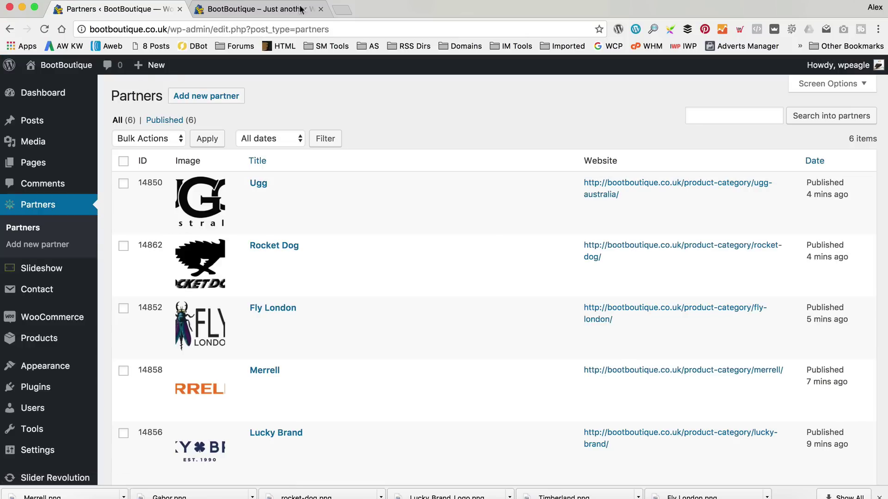
Search Google for 'ugg logo' in a new tab.
click(344, 9)
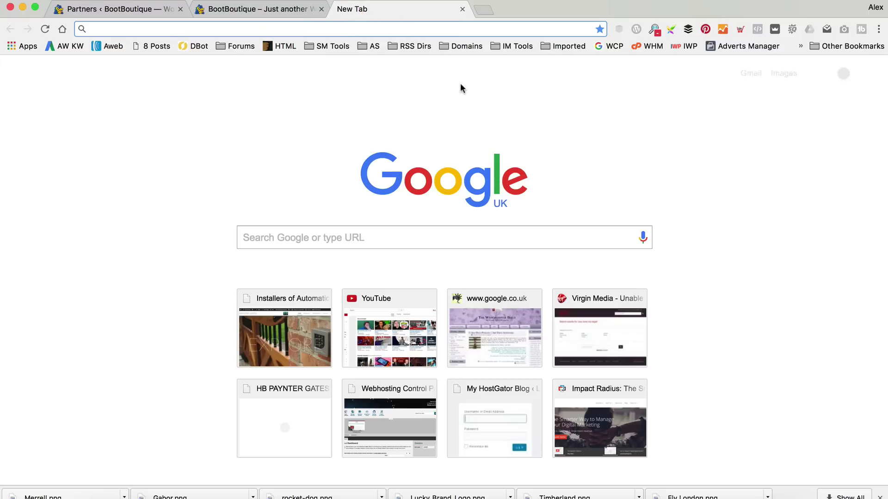
text(googl)
key(Return)
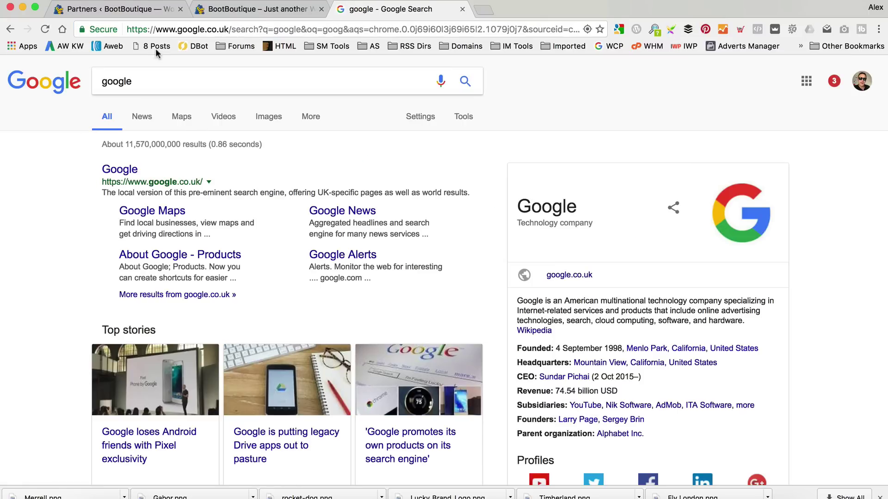
drag(108, 81, 231, 88)
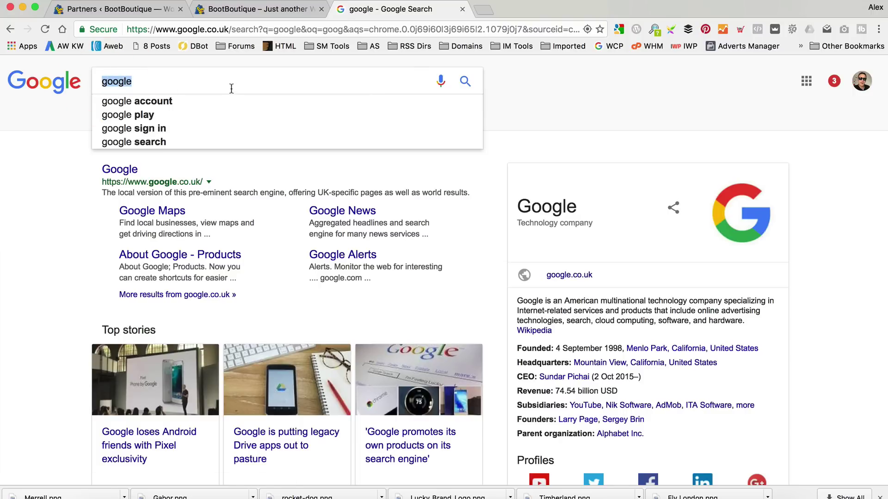
text(ugg logo)
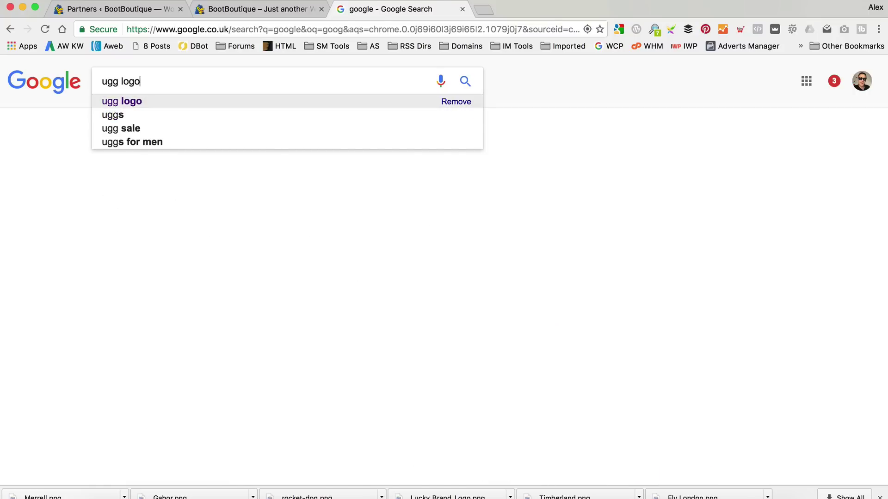
key(Return)
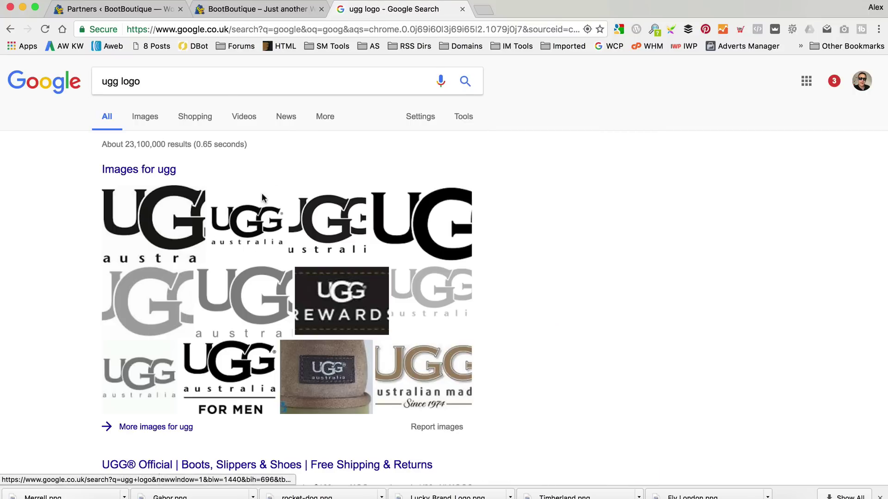
Show the ugg logo image results, filtered to transparent colour only.
click(147, 117)
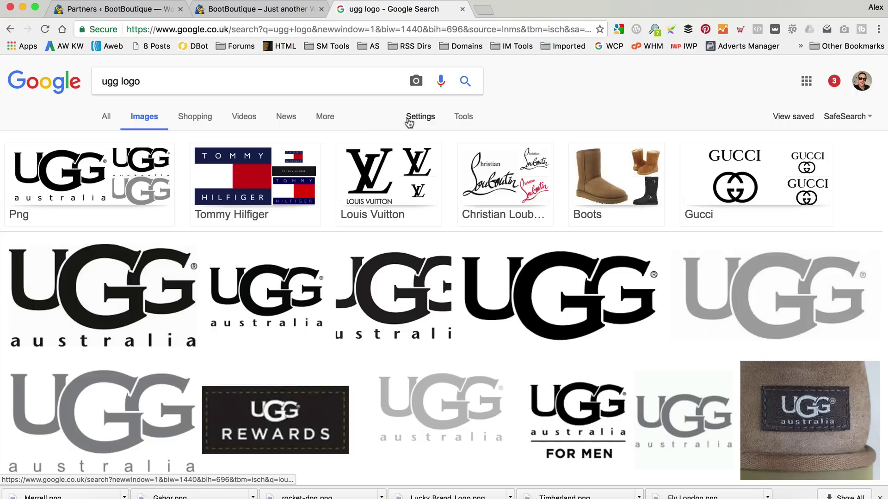
click(472, 119)
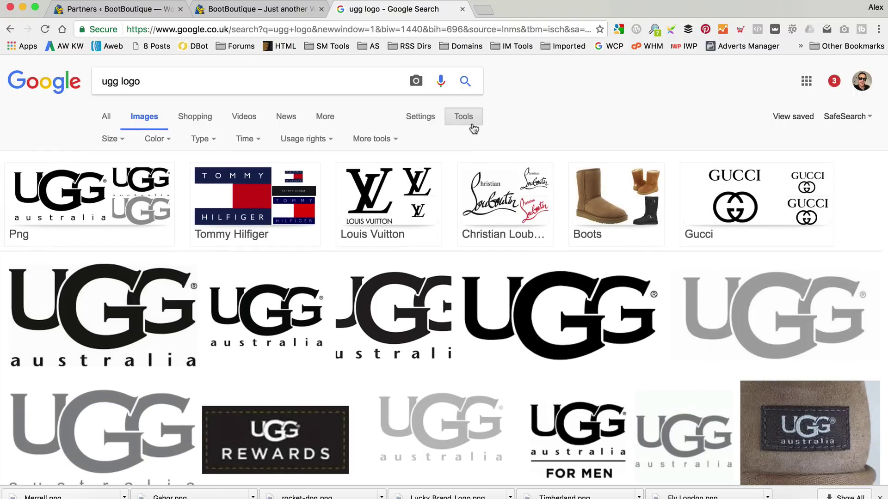
click(156, 141)
click(181, 214)
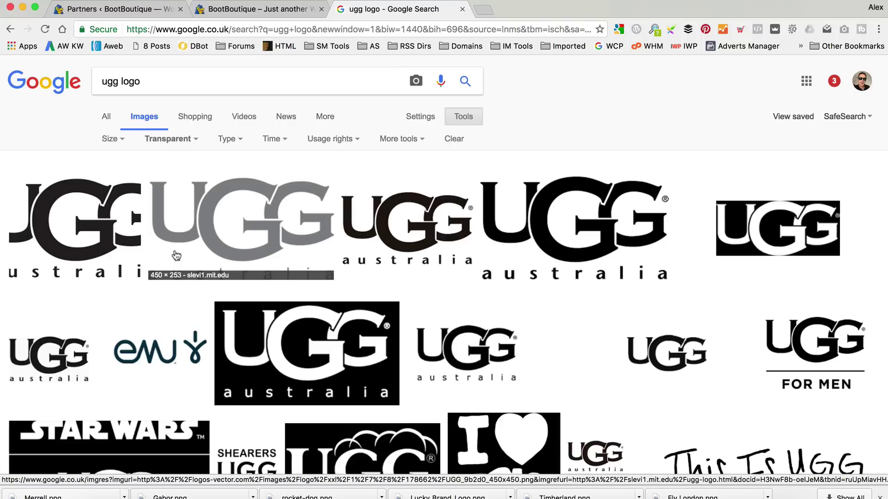
Search images for 'womens boots' without the transparent filter, narrowed to Heeled.
triple_click(198, 83)
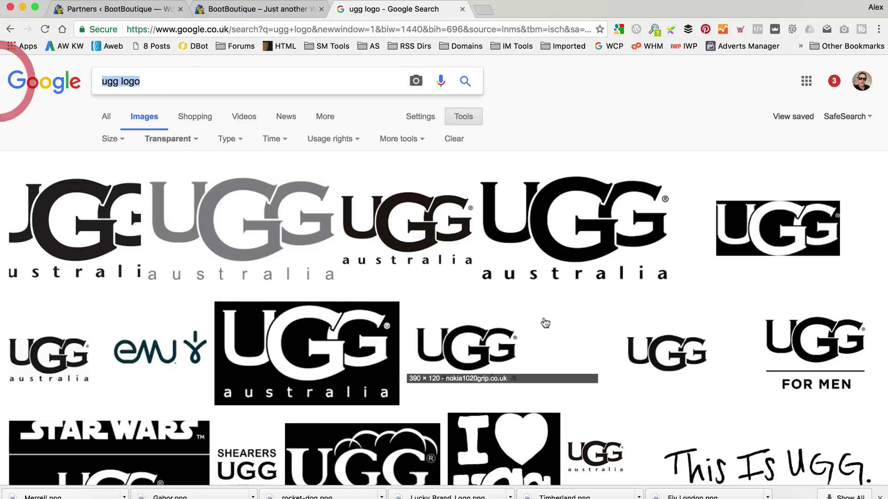
text(bl)
key(BackSpace)
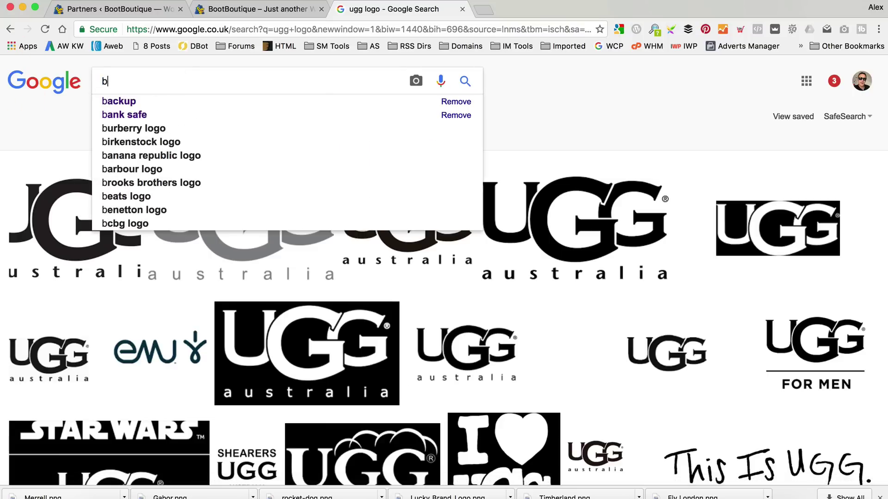
key(BackSpace)
text(womens boots)
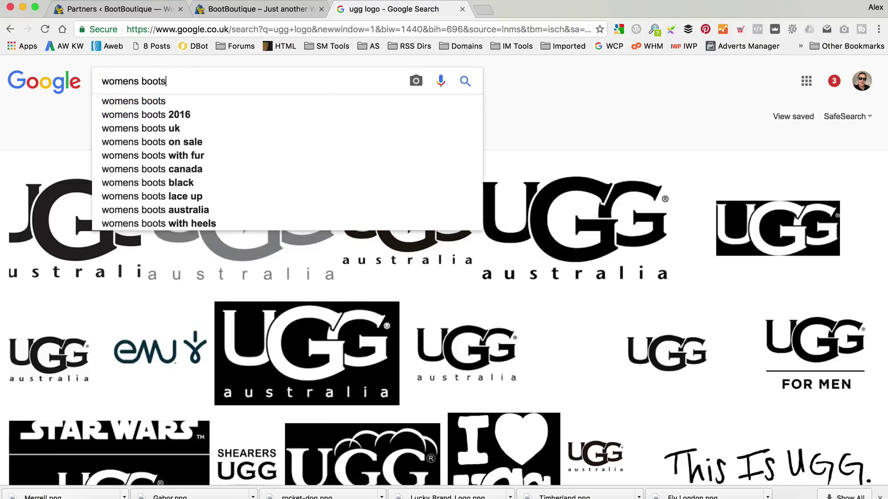
key(Return)
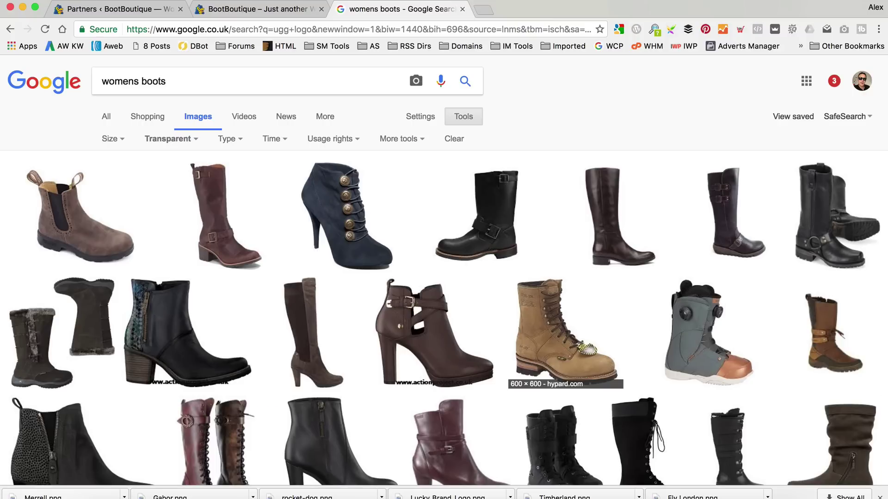
click(192, 139)
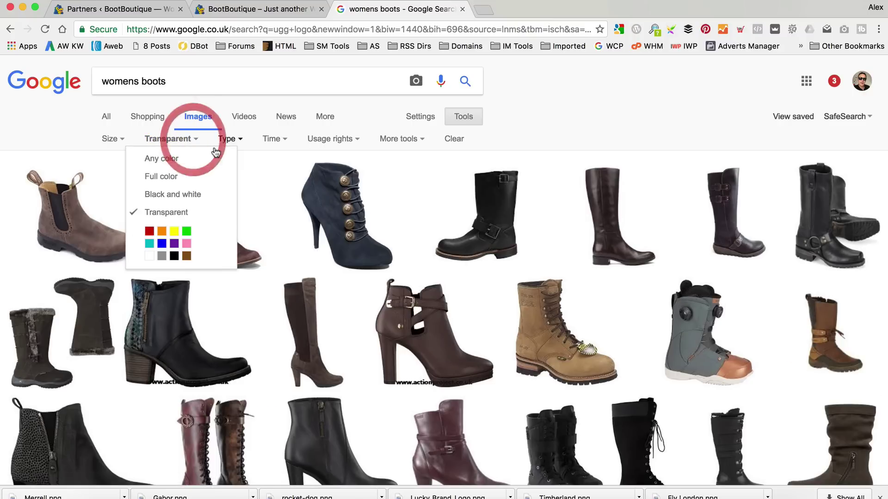
click(208, 160)
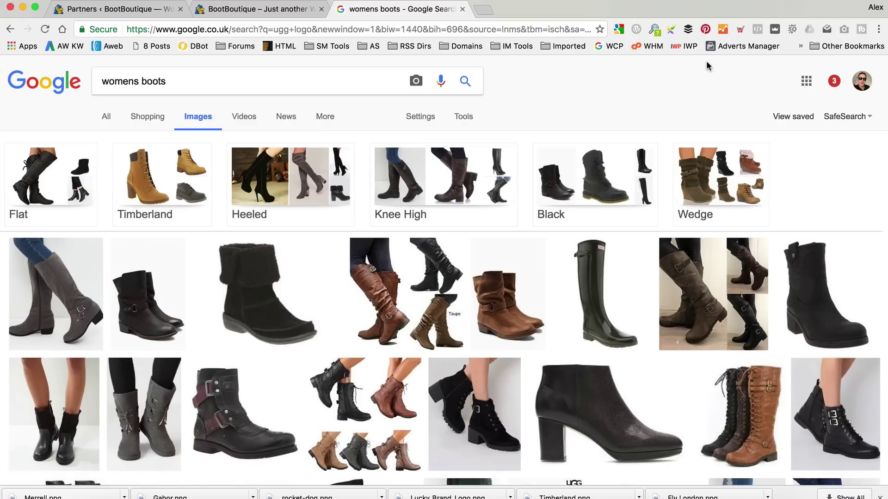
click(268, 188)
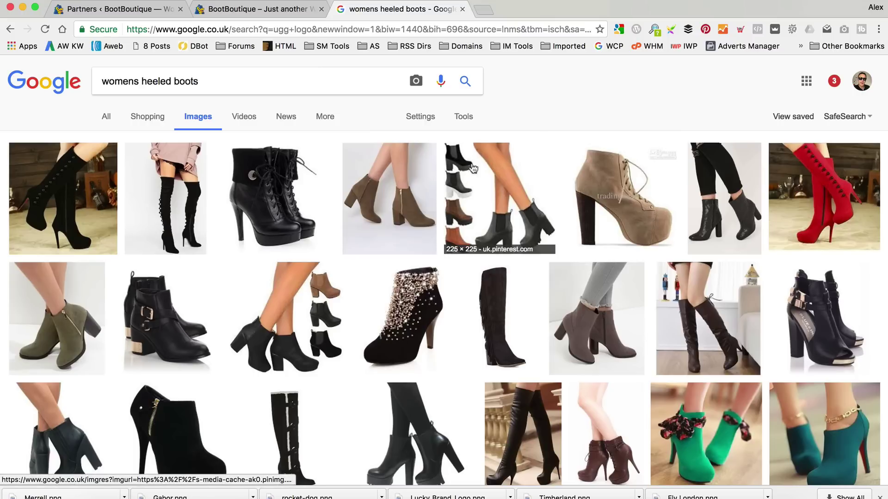
Filter the heeled boots images to Labeled for reuse, preview a cowboy boot, then close the tab.
click(464, 120)
click(323, 138)
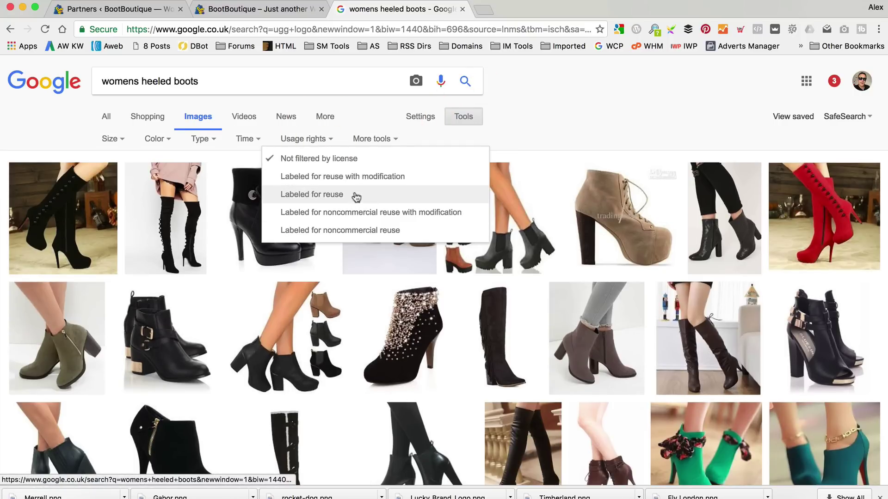
click(382, 195)
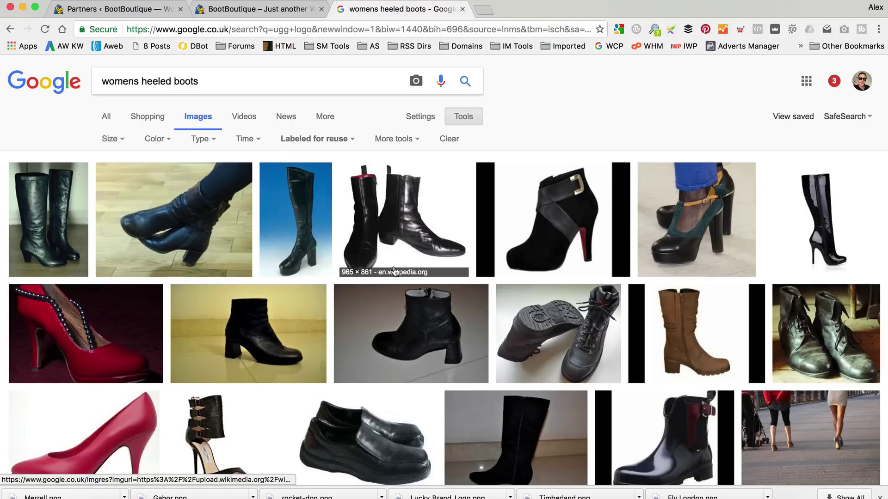
scroll(394, 271, down, 5)
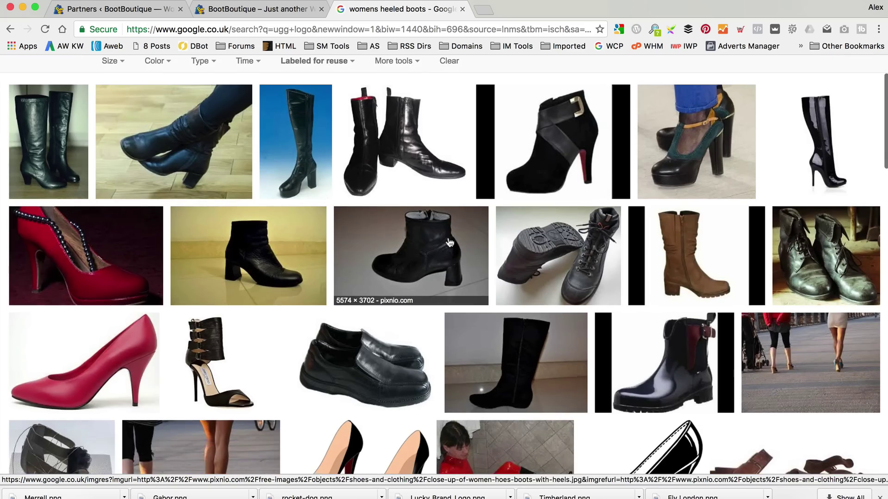
scroll(453, 243, down, 4)
scroll(452, 240, up, 15)
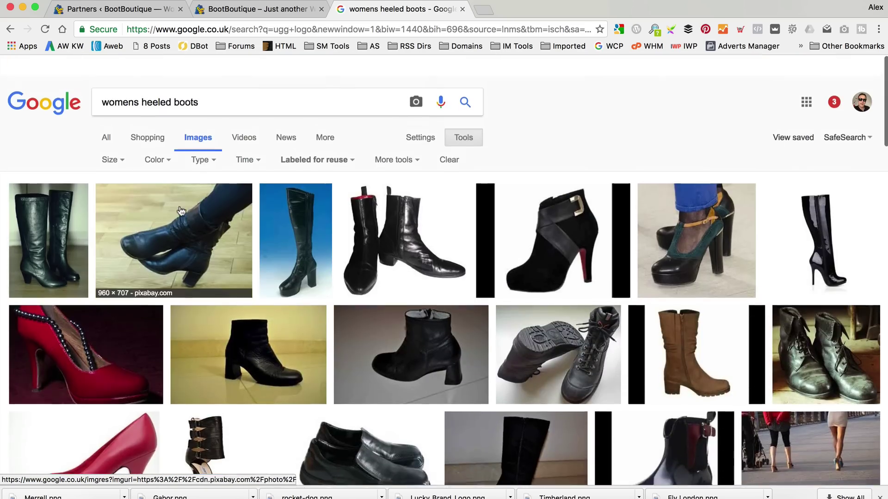
scroll(439, 202, down, 12)
scroll(440, 201, down, 8)
scroll(180, 181, up, 3)
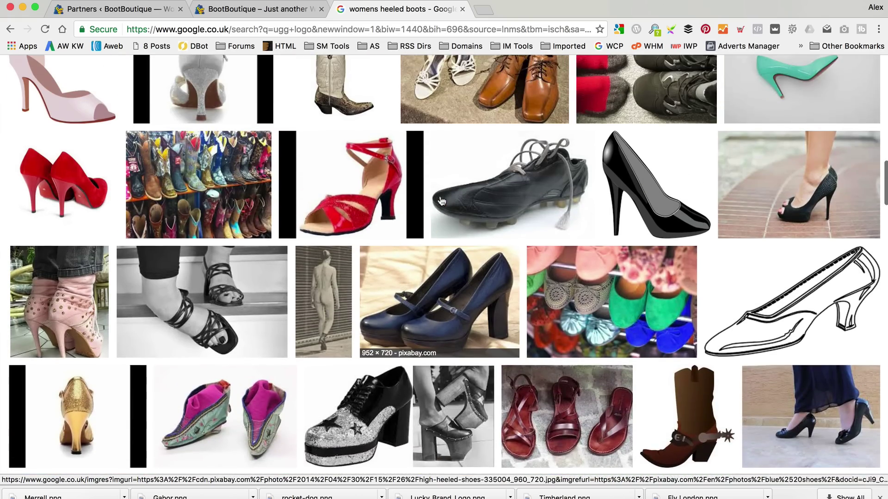
click(182, 182)
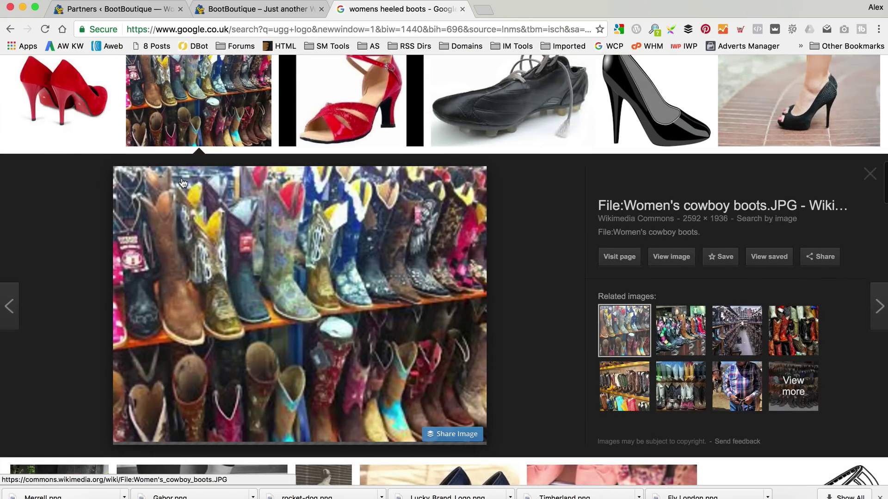
scroll(190, 186, up, 15)
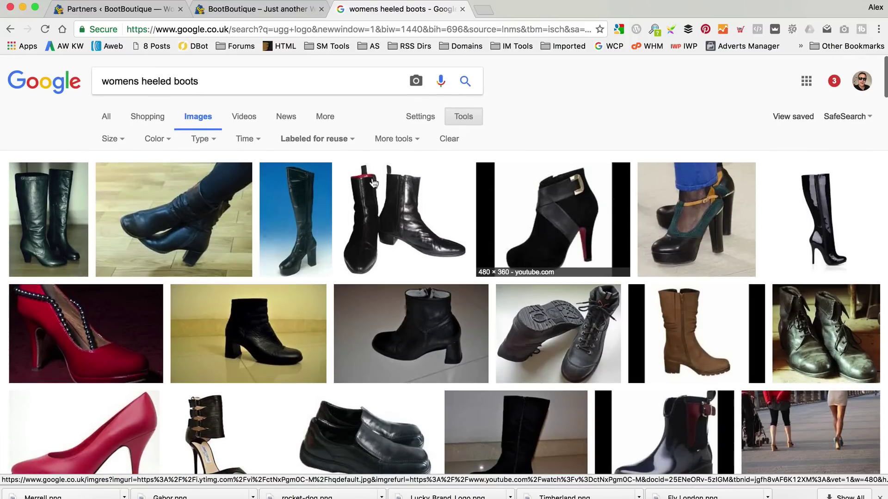
click(462, 9)
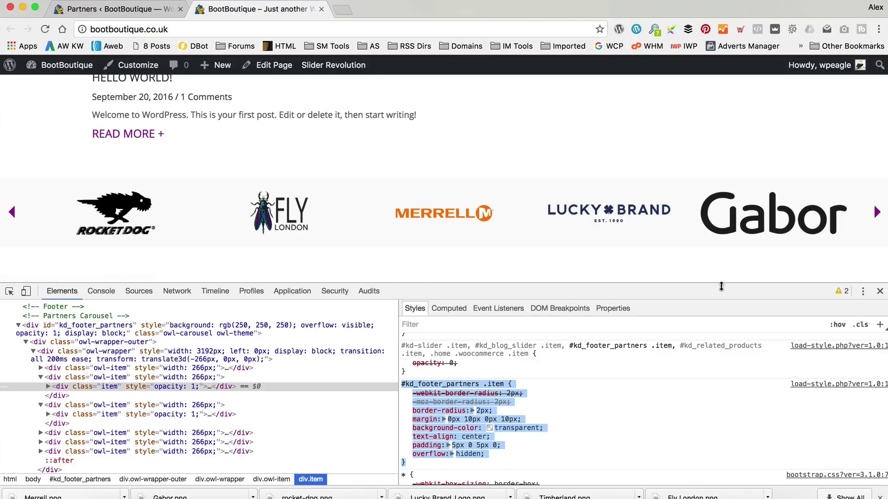
Close the developer tools and scroll back up the BootBoutique homepage.
click(880, 290)
scroll(283, 251, up, 2)
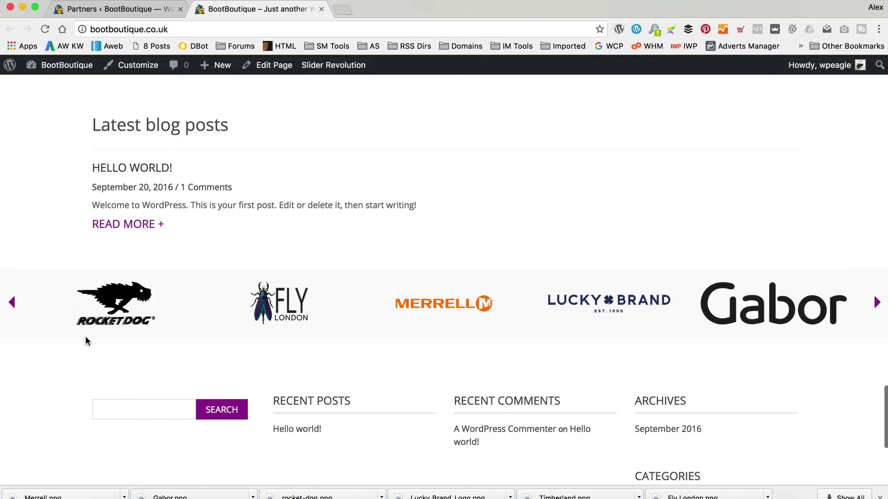
scroll(264, 301, up, 2)
scroll(37, 267, down, 3)
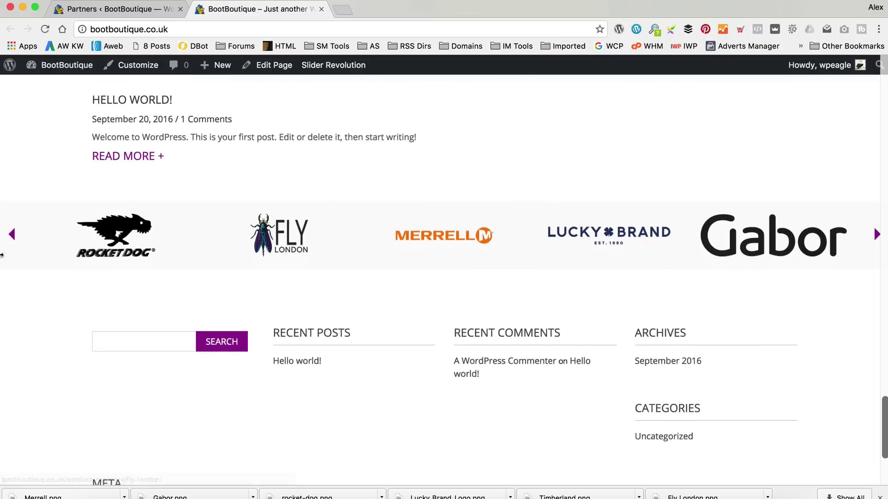
scroll(265, 240, up, 20)
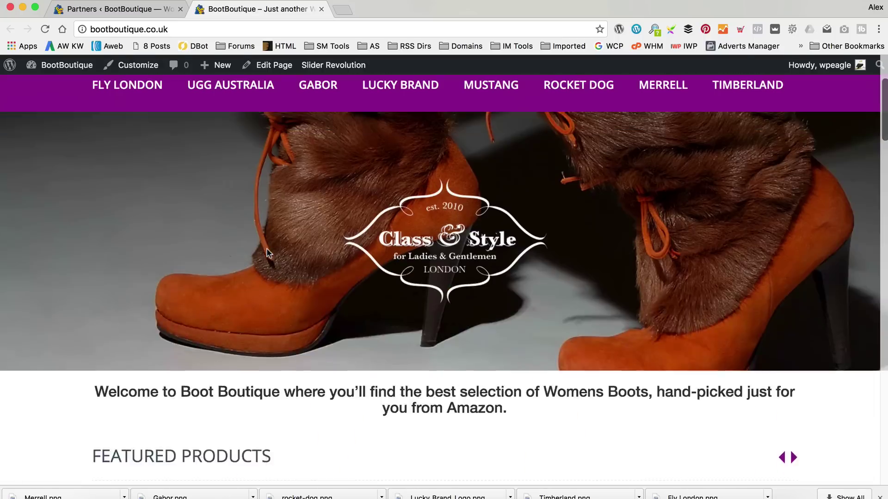
scroll(268, 253, up, 3)
Browse the About us page, then go to the admin Dashboard via the BootBoutique menu.
click(123, 91)
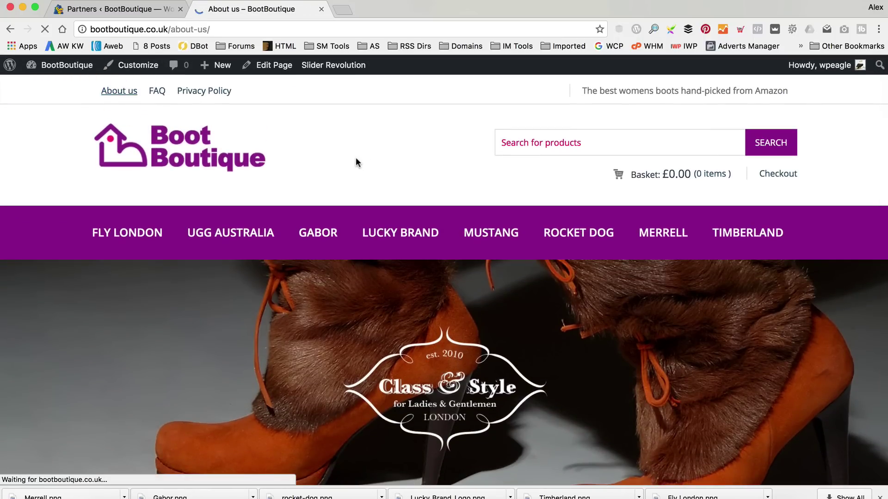
scroll(367, 158, down, 1)
scroll(367, 158, down, 5)
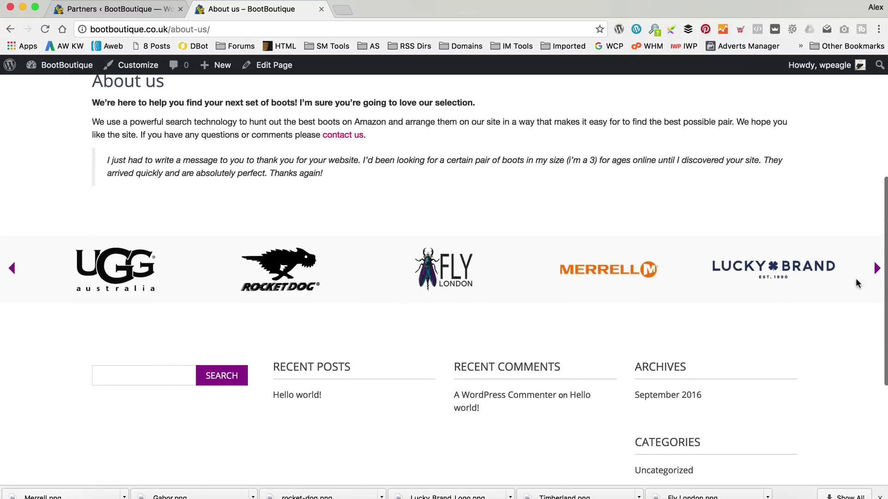
scroll(758, 273, up, 2)
scroll(764, 275, down, 4)
scroll(382, 315, down, 1)
scroll(319, 316, down, 3)
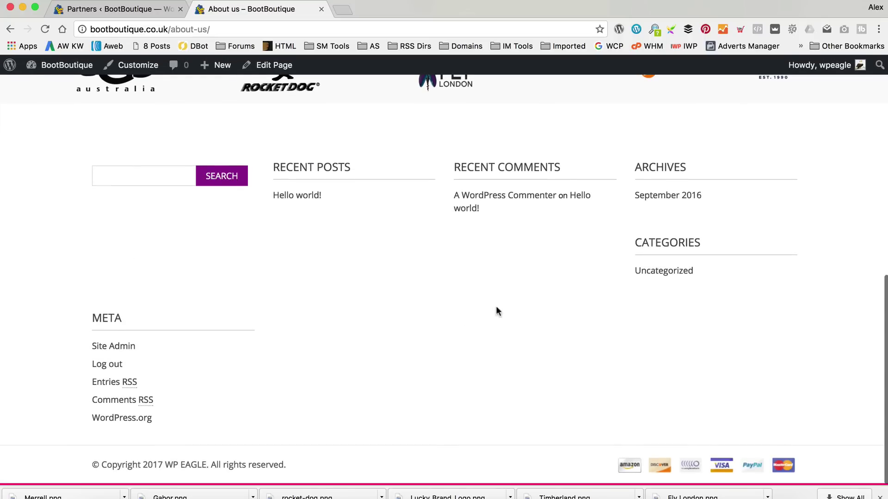
scroll(284, 317, up, 8)
scroll(283, 317, down, 8)
scroll(104, 226, up, 5)
scroll(104, 226, up, 4)
scroll(246, 238, down, 8)
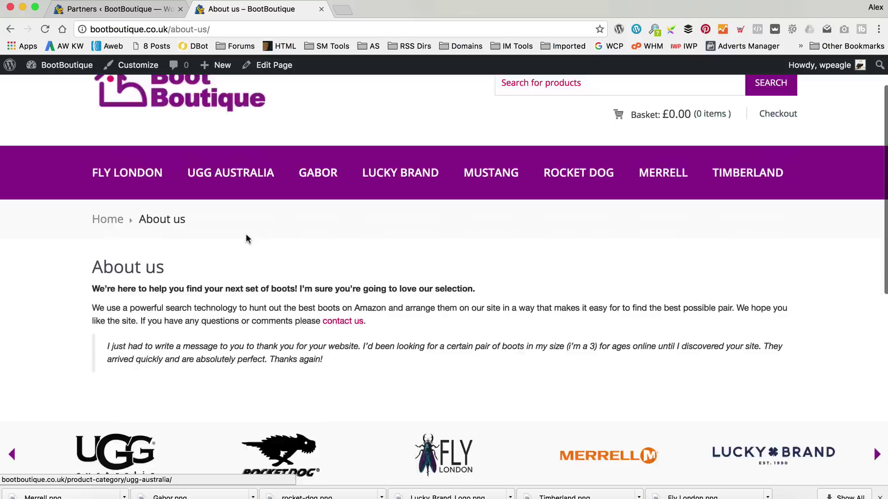
scroll(243, 238, down, 2)
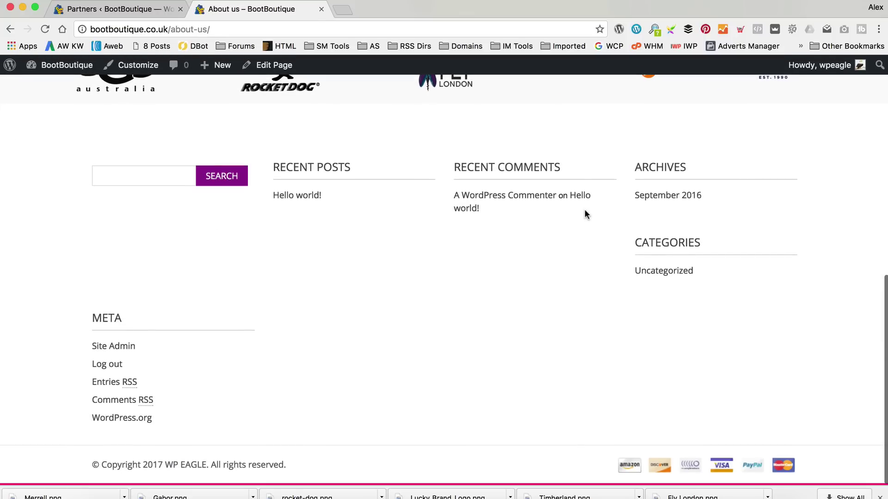
scroll(318, 243, up, 4)
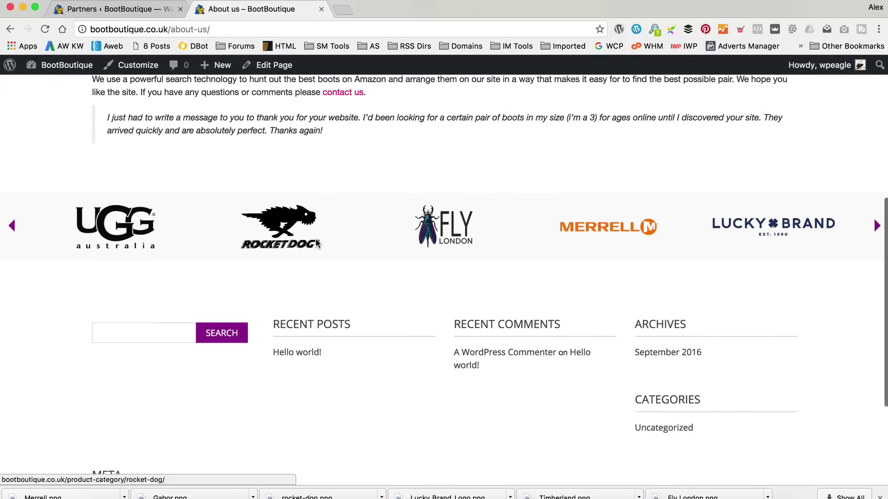
scroll(317, 244, up, 7)
mouse_move(75, 72)
click(46, 86)
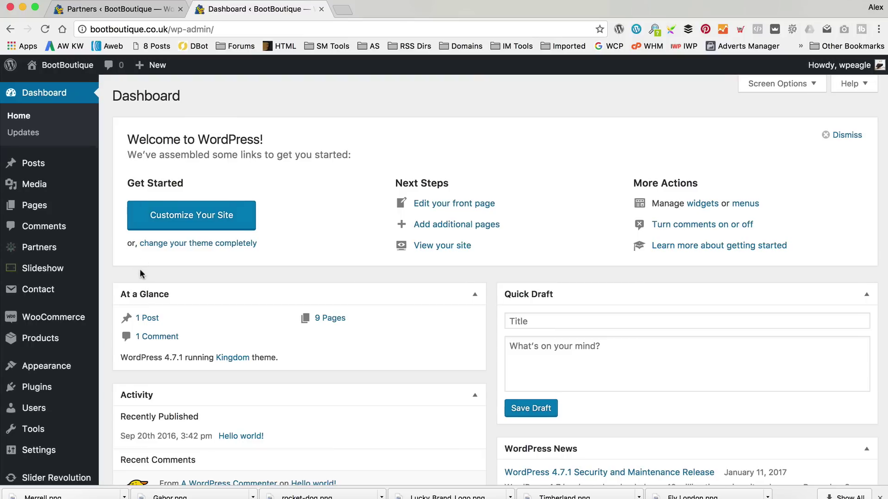
Open the Widgets page, expand the footer widgets and delete the Search widget.
mouse_move(86, 326)
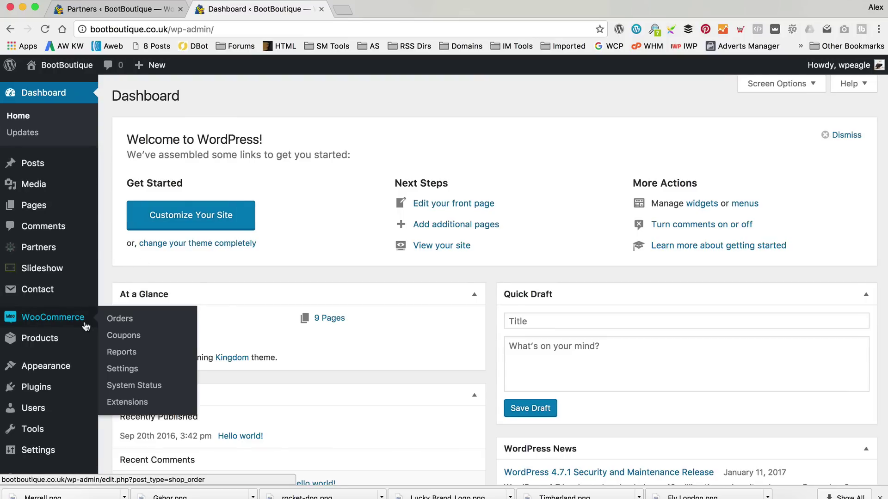
mouse_move(66, 368)
click(159, 407)
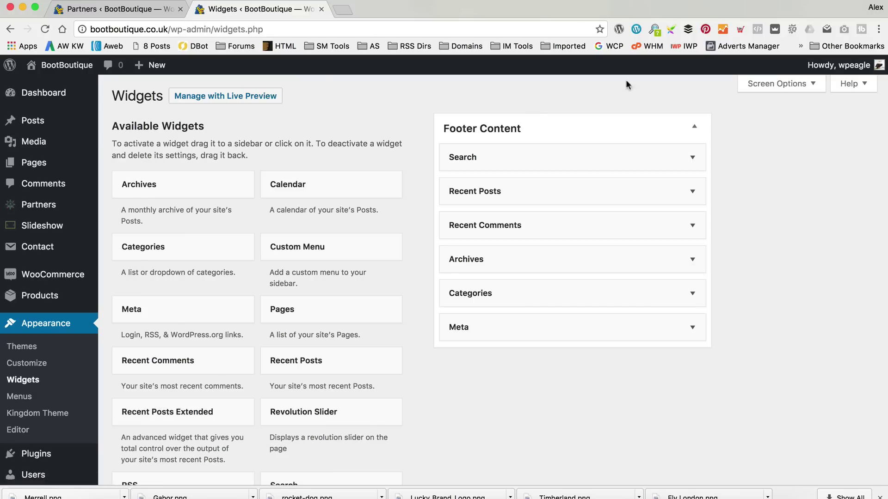
click(688, 158)
click(692, 264)
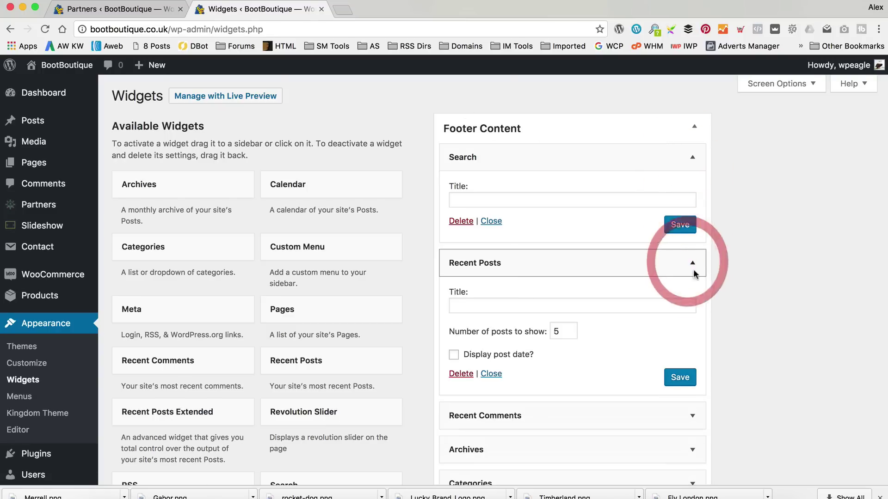
scroll(692, 268, down, 1)
click(692, 384)
scroll(736, 360, down, 5)
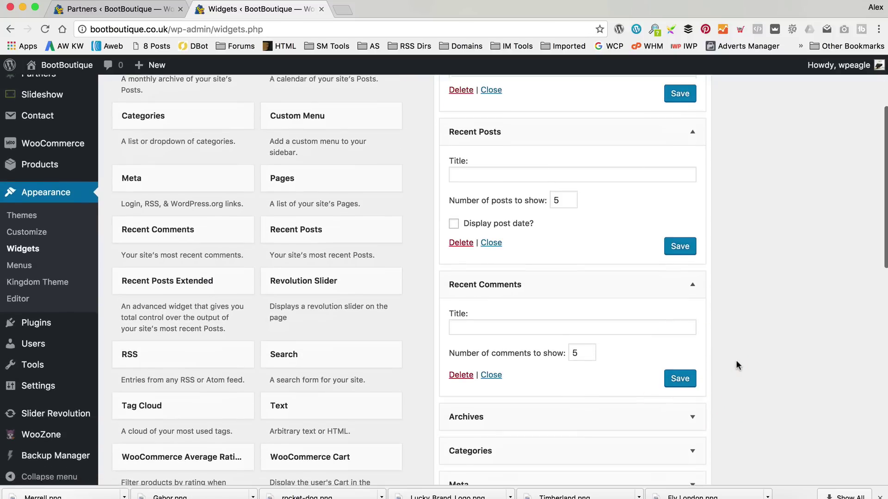
scroll(688, 342, up, 5)
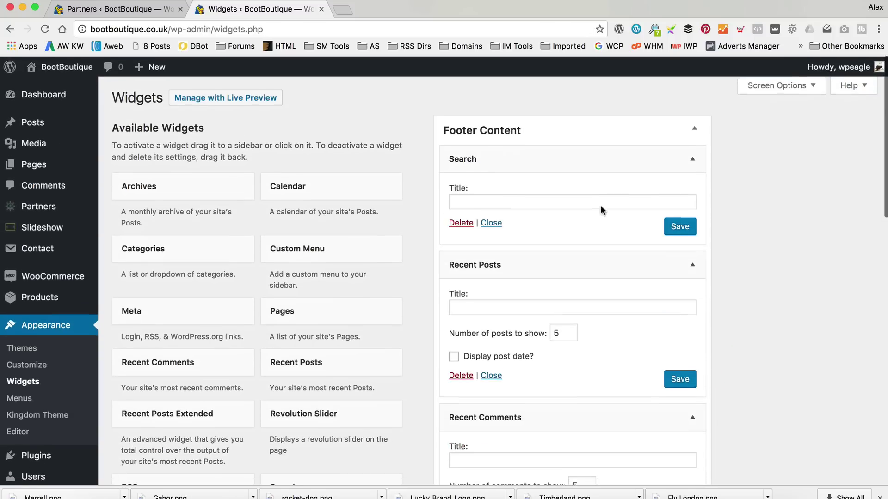
click(460, 221)
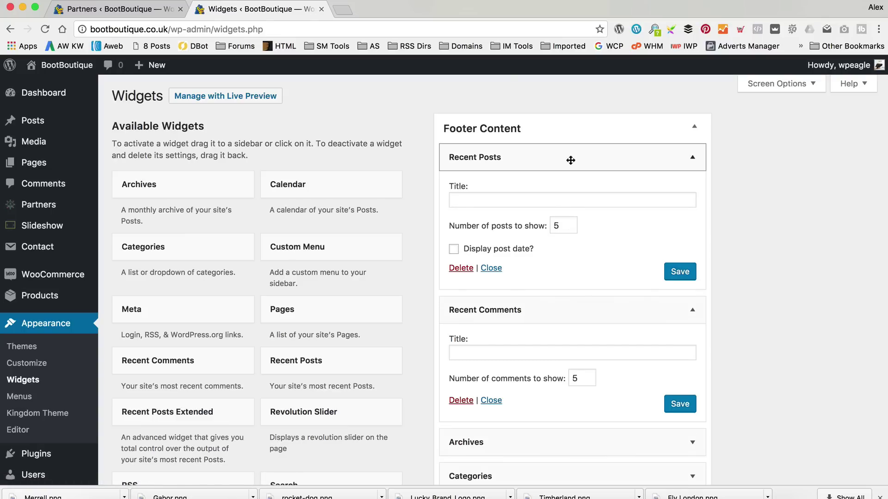
Title the Recent Posts widget 'Latest From the Blog', show 3 posts, and save it.
click(582, 201)
text(Latest From the B)
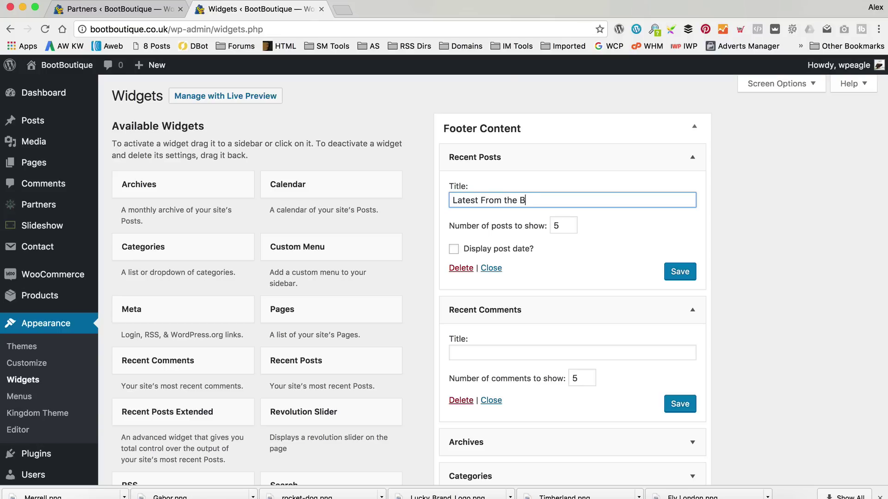
double_click(565, 225)
text(3)
click(676, 273)
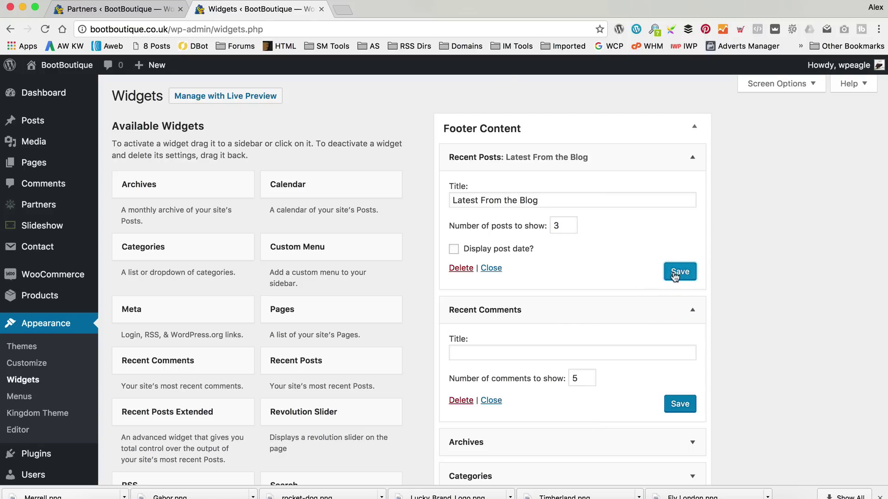
click(692, 157)
Delete the Recent Comments, Archives, Categories and Meta widgets from Footer Content.
click(460, 282)
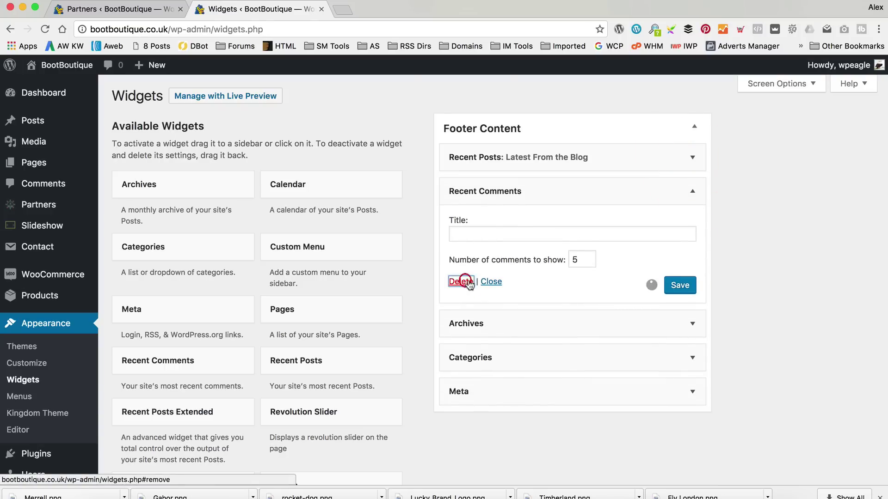
click(692, 191)
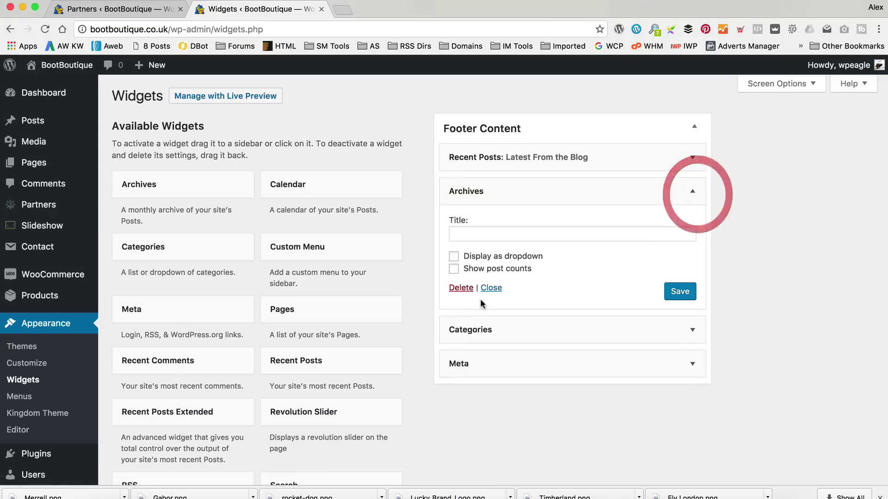
click(464, 288)
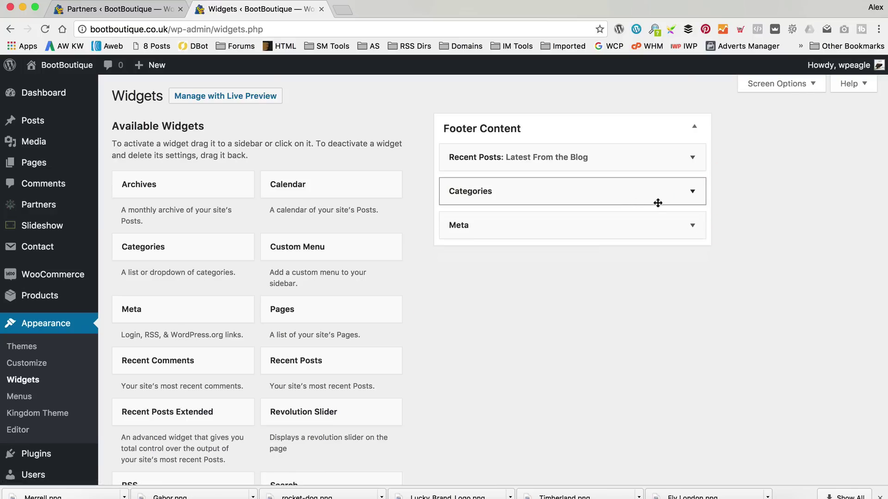
click(692, 191)
click(462, 301)
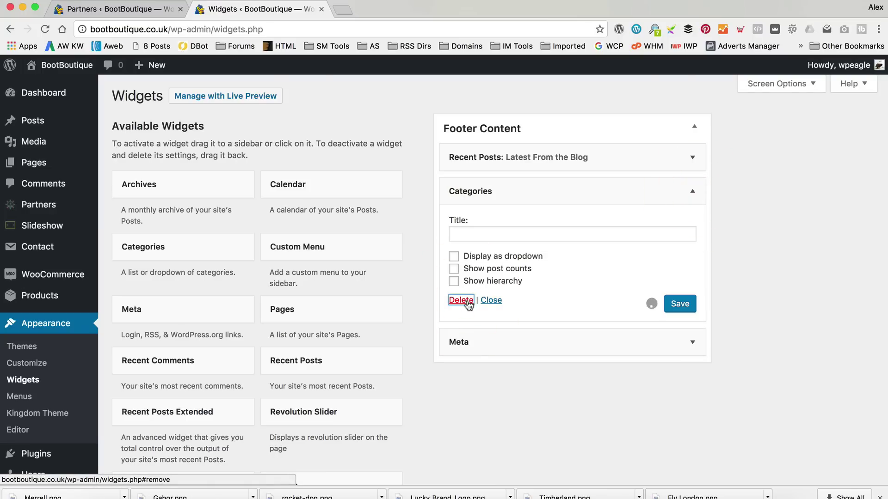
click(692, 191)
click(461, 254)
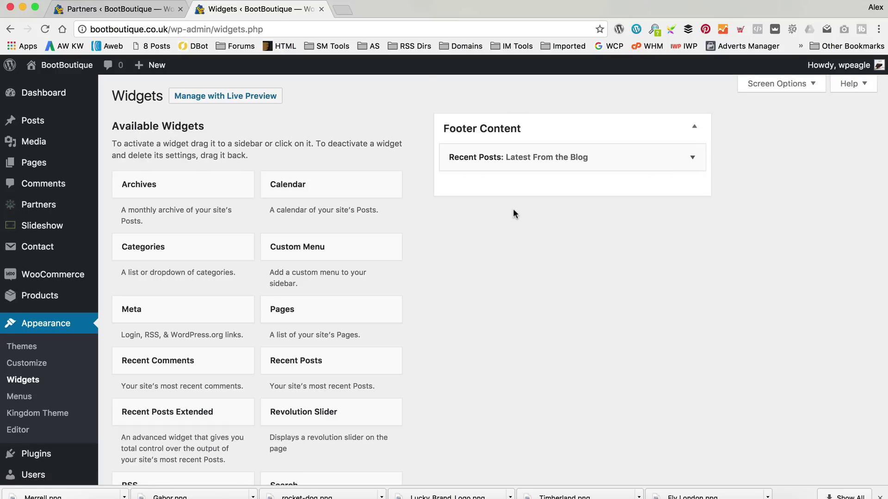
scroll(511, 211, down, 2)
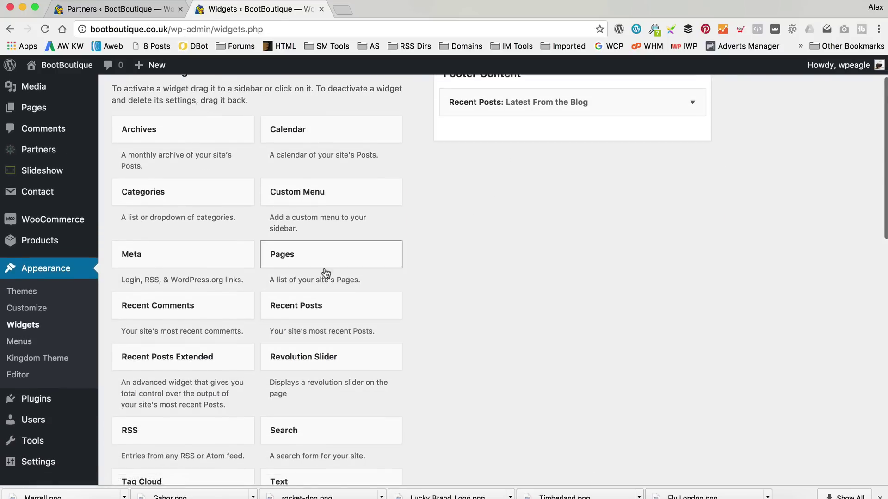
scroll(327, 273, down, 4)
Drop a Text widget atop Footer Content, titled 'About us' with the Amazon boots description, and save.
drag(313, 317, 504, 159)
click(693, 156)
click(574, 200)
text(About us)
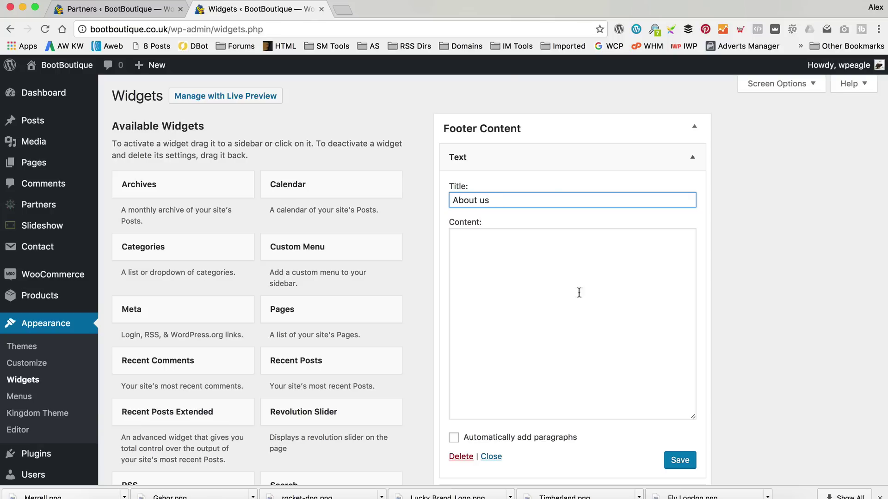
click(540, 284)
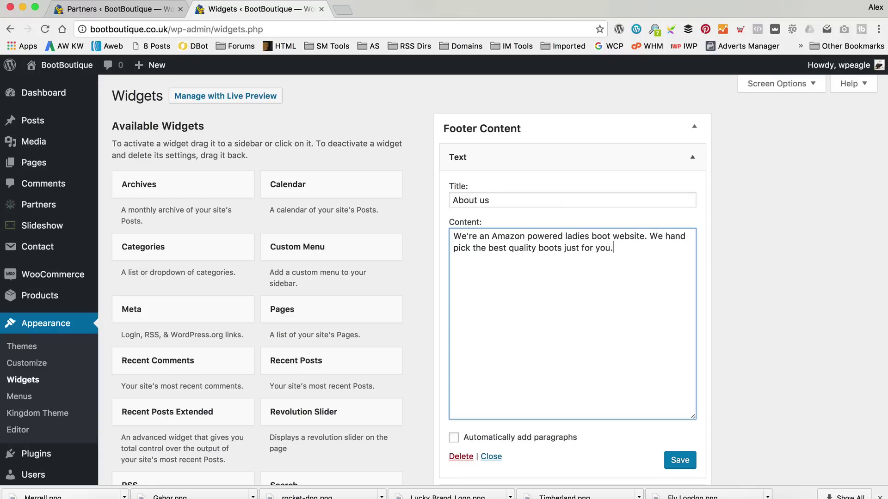
click(679, 460)
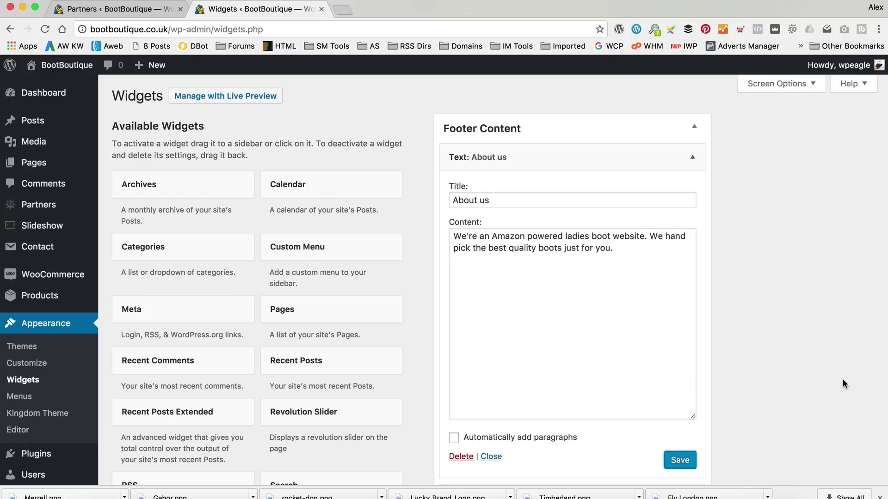
click(692, 157)
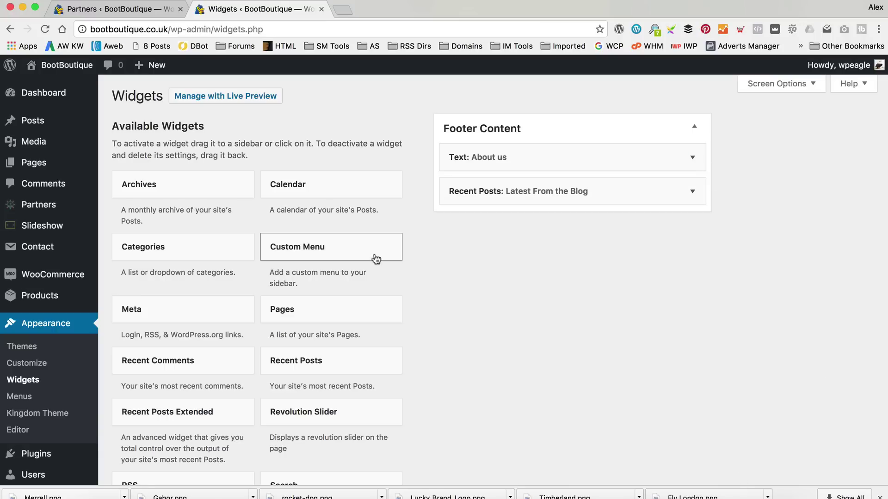
scroll(381, 250, down, 4)
scroll(380, 249, down, 15)
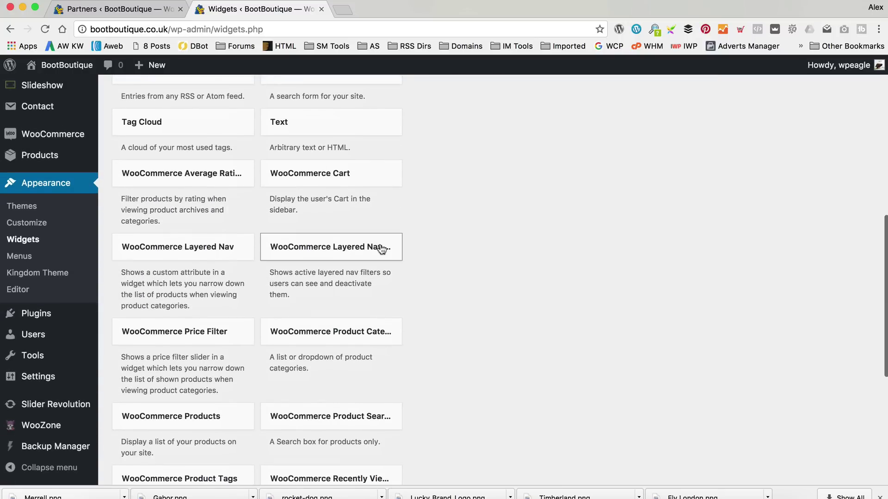
scroll(379, 244, down, 8)
scroll(379, 243, up, 20)
scroll(378, 245, up, 2)
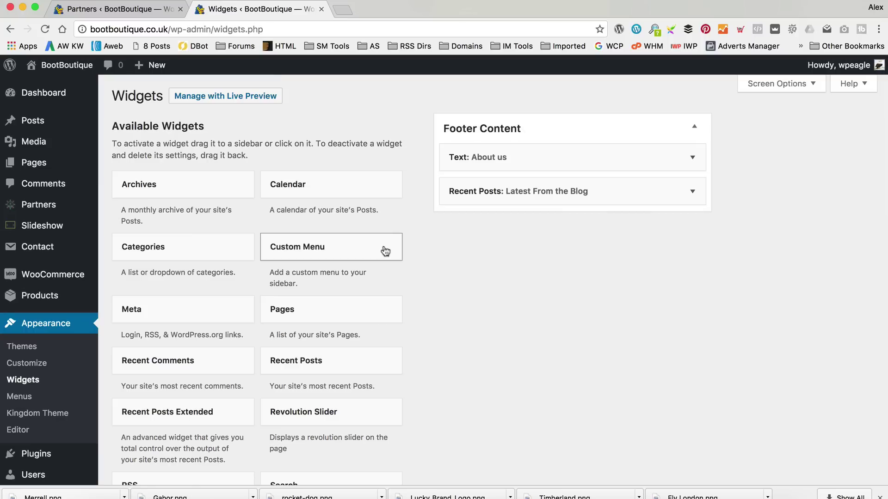
scroll(416, 277, down, 5)
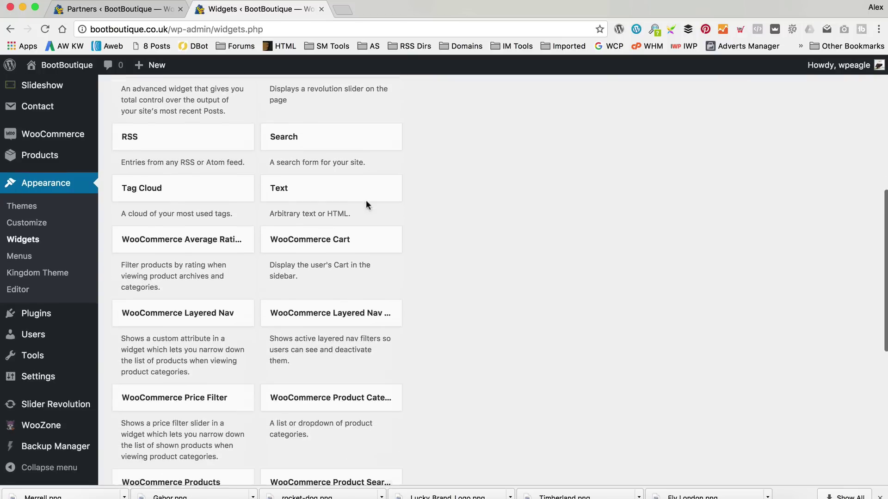
scroll(236, 272, down, 5)
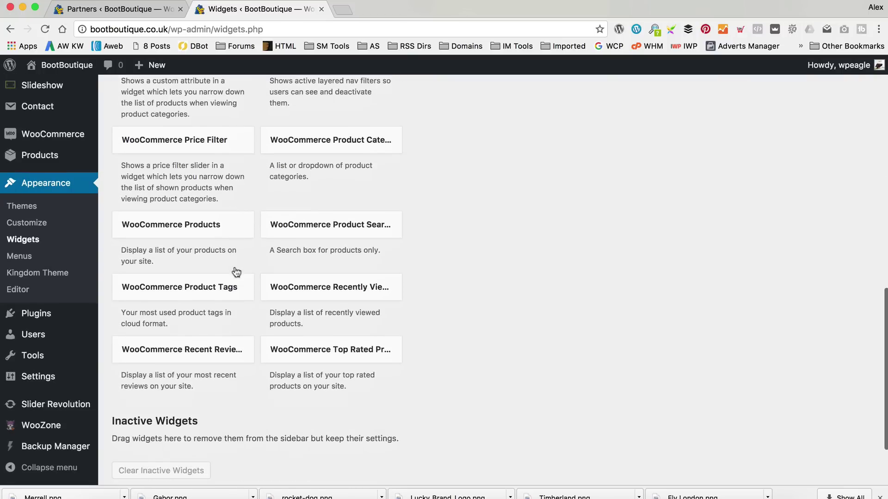
scroll(248, 304, up, 1)
scroll(228, 315, up, 2)
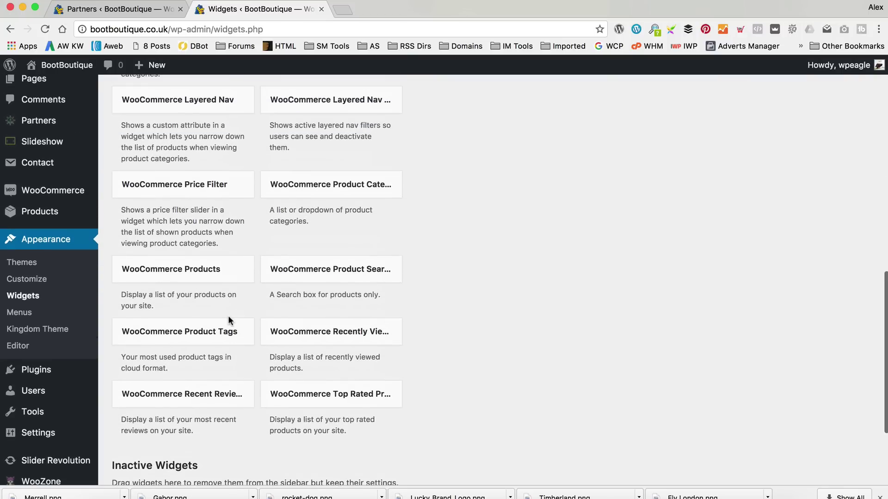
scroll(248, 308, up, 5)
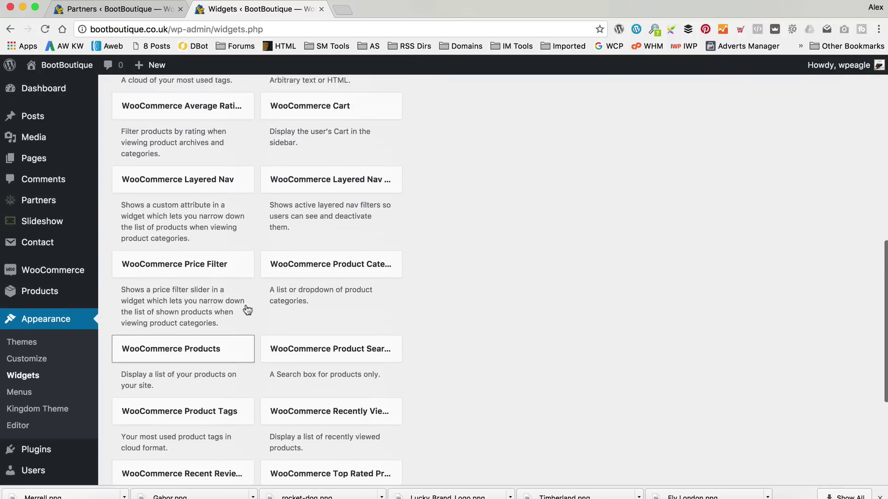
scroll(194, 146, down, 4)
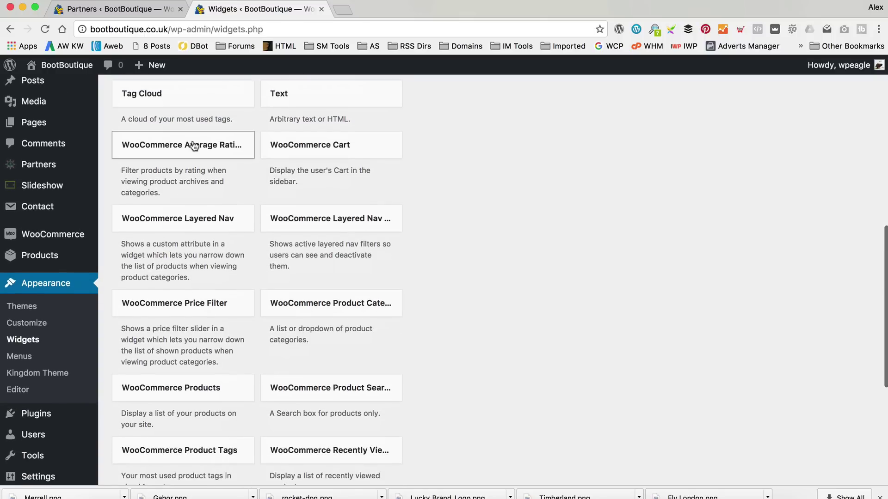
scroll(192, 151, down, 2)
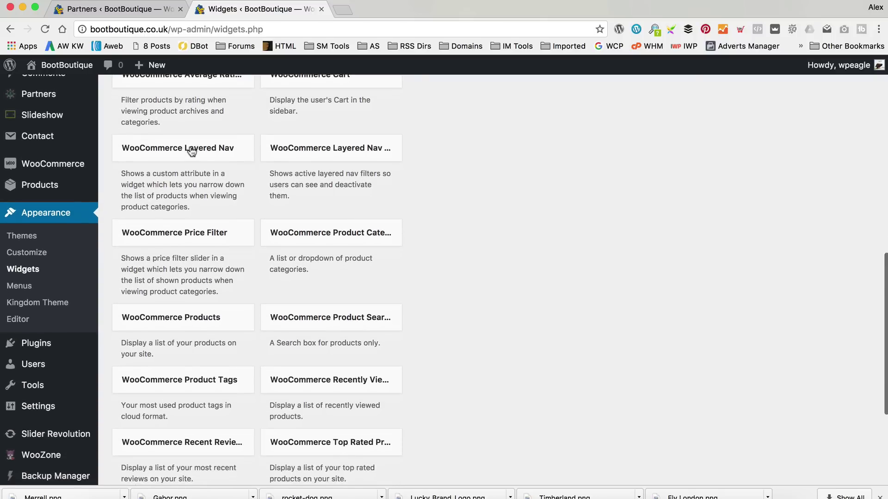
Add a WooCommerce Top Rated Products widget to Footer Content showing 3 products and save it.
drag(370, 418, 594, 229)
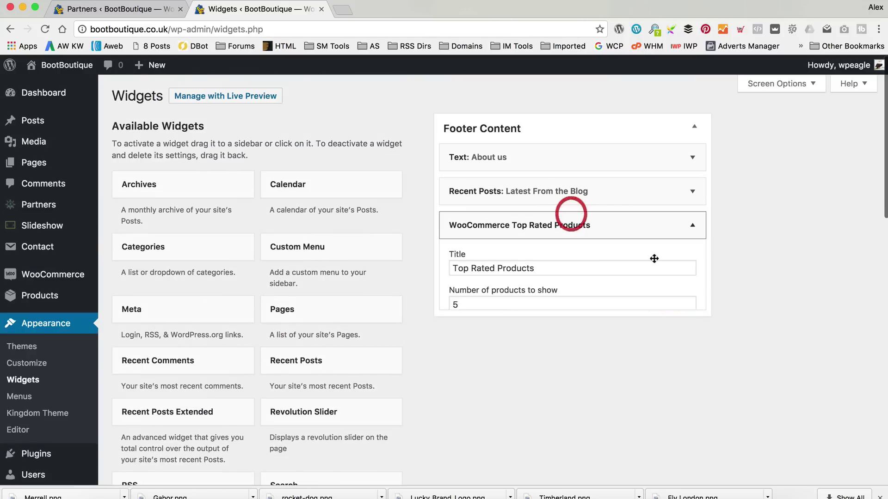
double_click(455, 305)
text(3)
click(679, 330)
scroll(349, 244, down, 10)
scroll(532, 298, up, 8)
scroll(528, 294, up, 8)
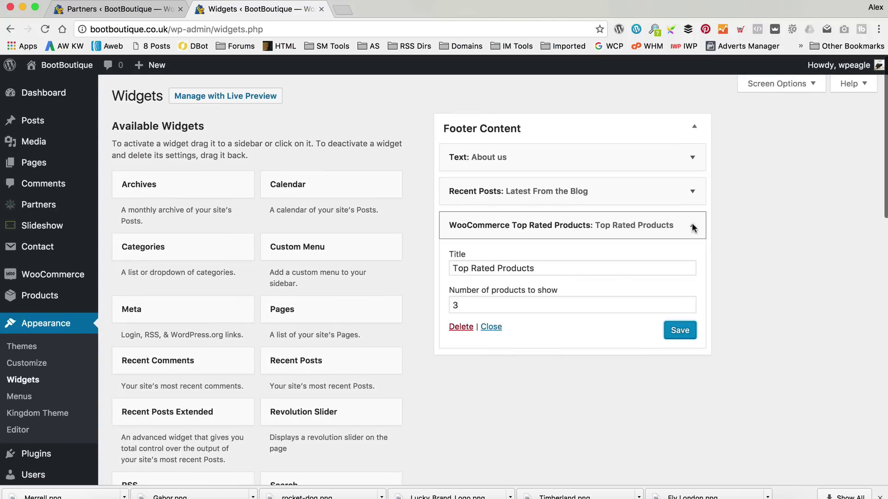
click(693, 225)
Add a Custom Menu widget titled 'More Information' using Top Menu to Footer Content and save it.
drag(337, 242, 575, 270)
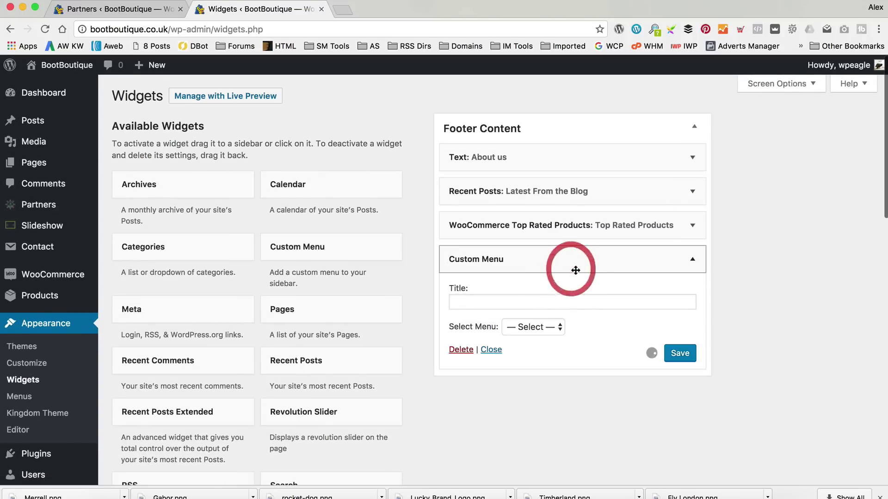
click(539, 327)
click(542, 351)
click(597, 302)
text(More Information)
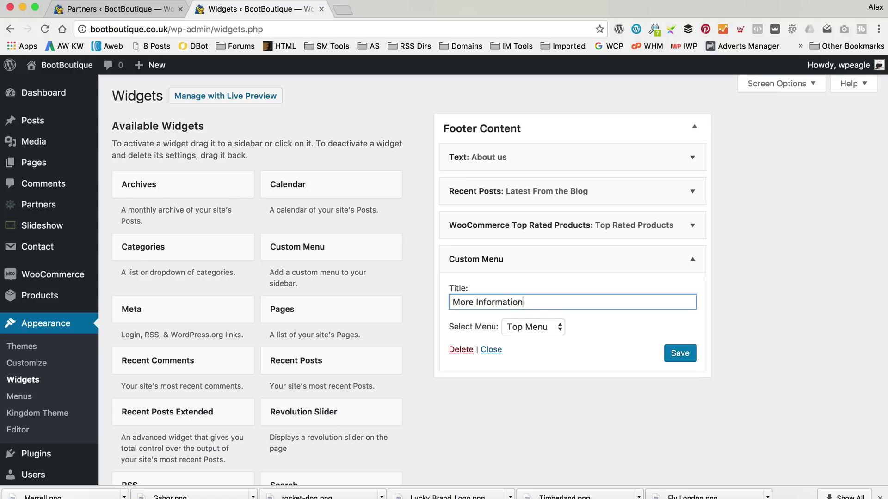
click(676, 355)
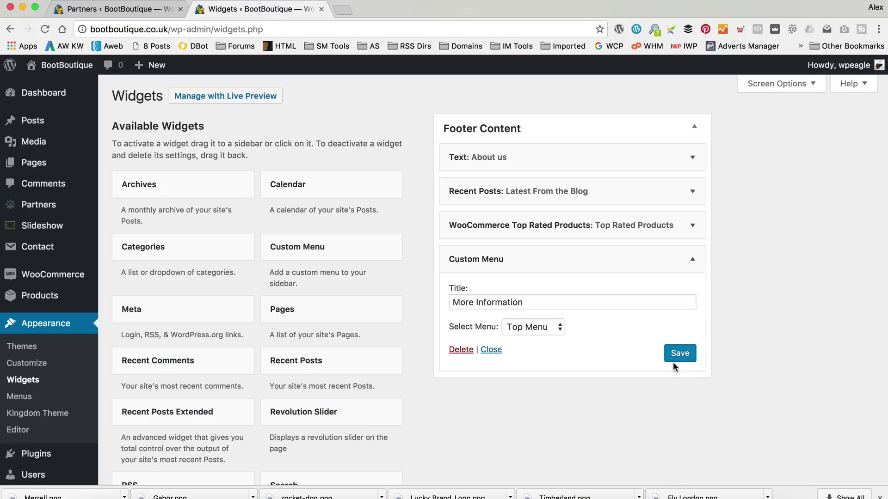
click(678, 354)
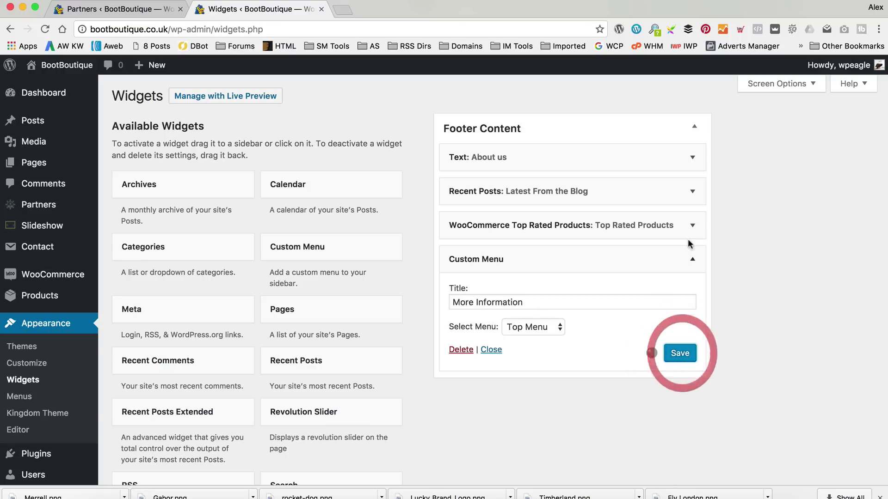
mouse_move(86, 67)
click(82, 86)
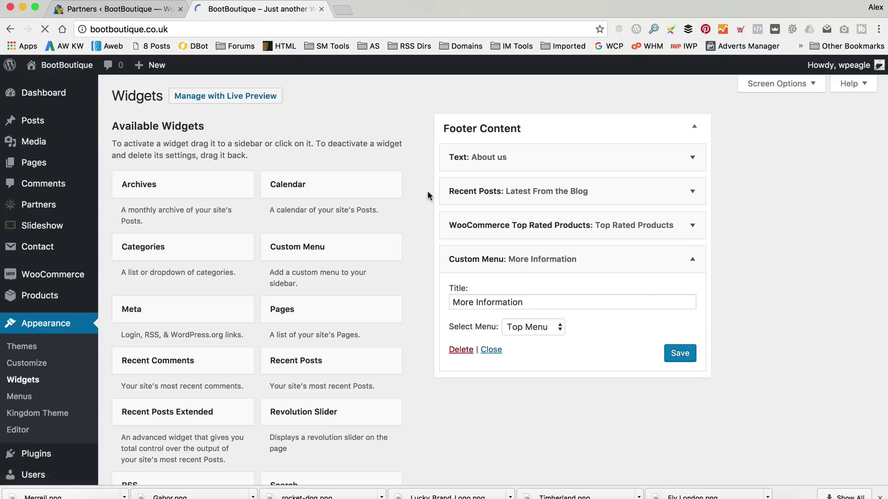
Check the storefront footer shows About Us, Latest From the Blog, Top Rated Products and More Information.
scroll(418, 198, down, 10)
scroll(418, 199, down, 15)
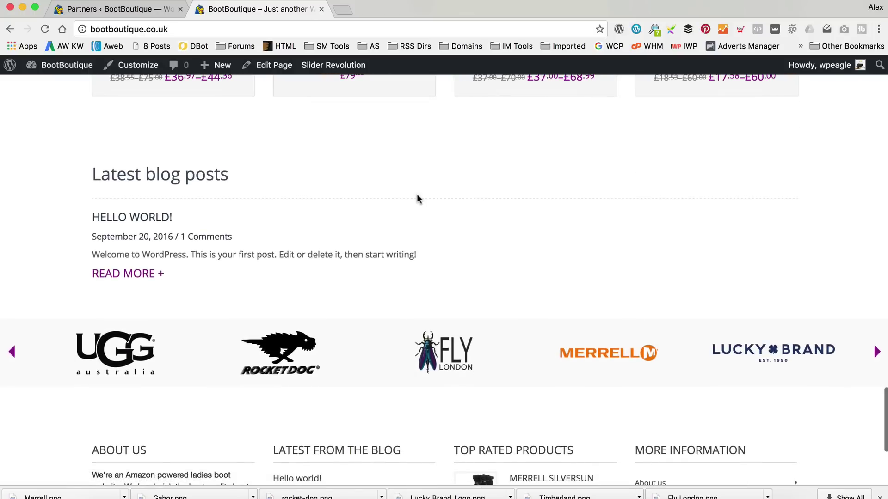
scroll(419, 200, down, 4)
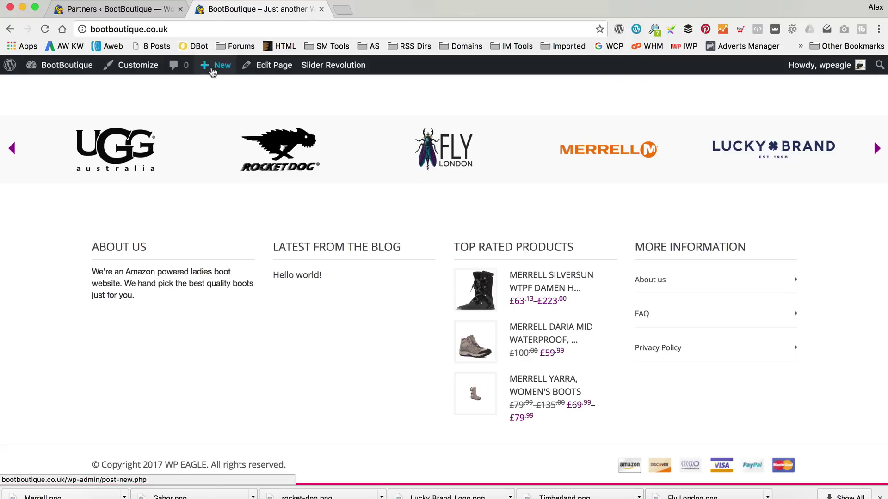
mouse_move(51, 71)
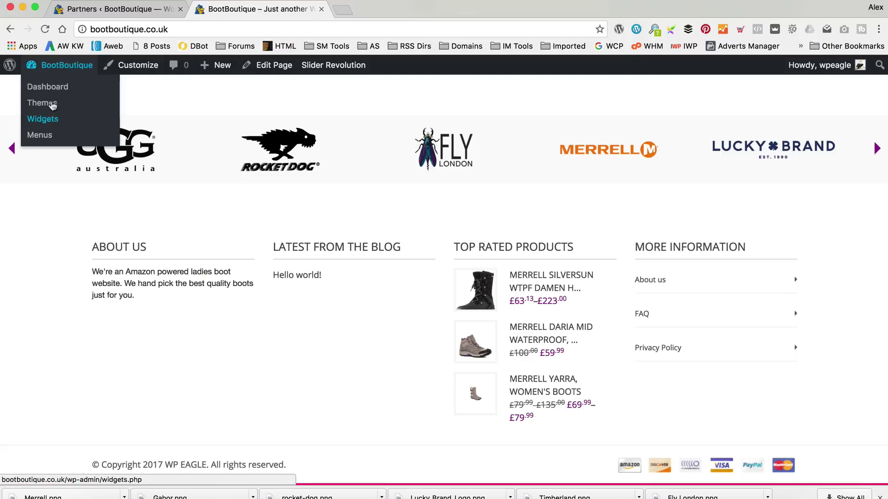
click(46, 119)
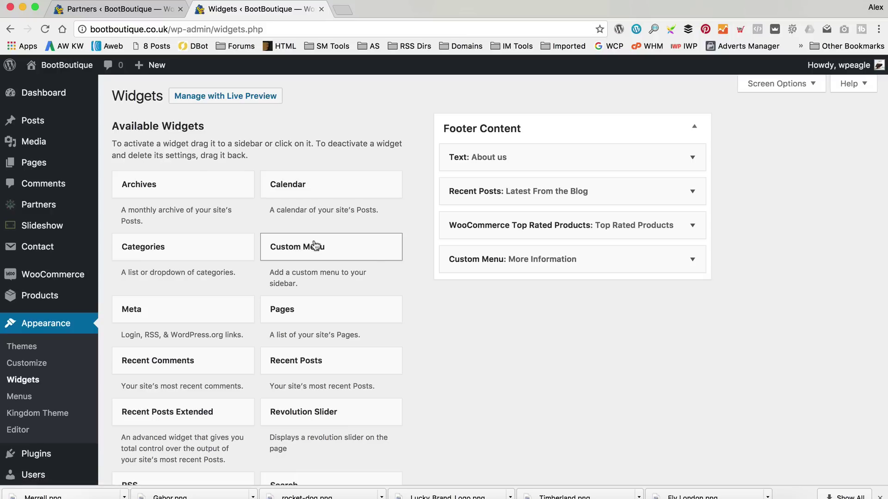
Change the Top Rated Products footer widget to show 2 products and save it.
click(629, 225)
drag(626, 304, 373, 302)
text(2)
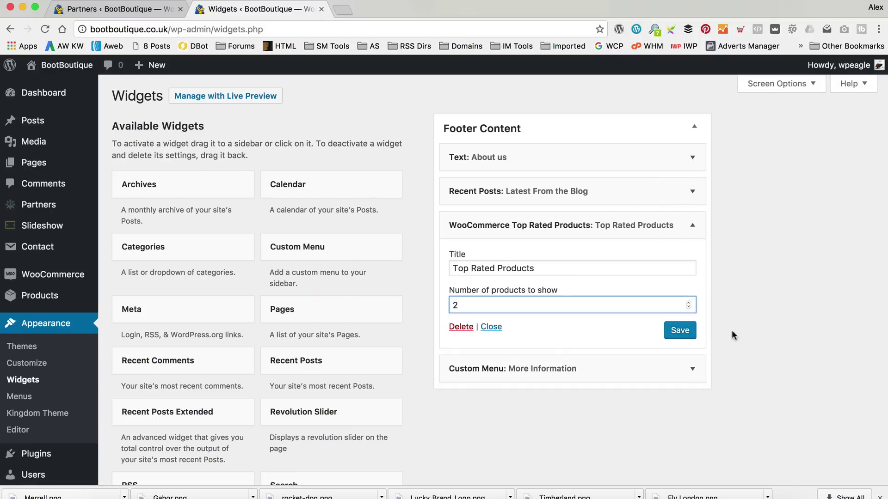
click(671, 330)
scroll(567, 212, down, 15)
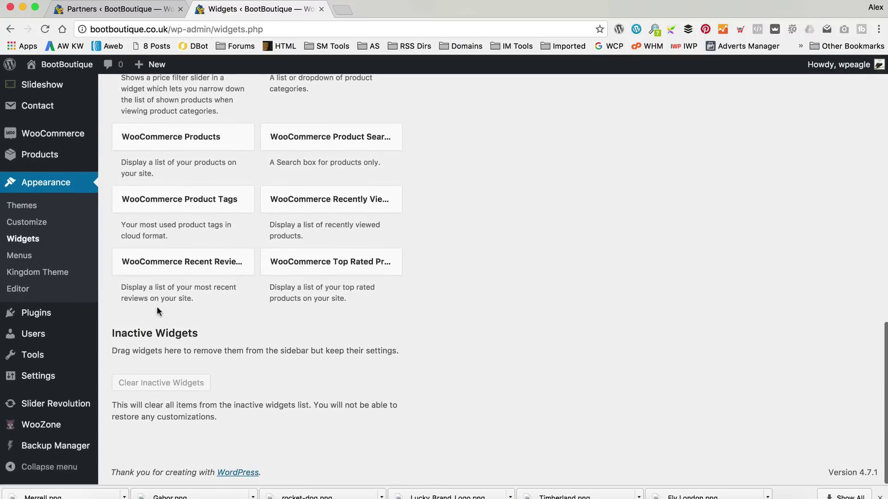
scroll(157, 313, up, 15)
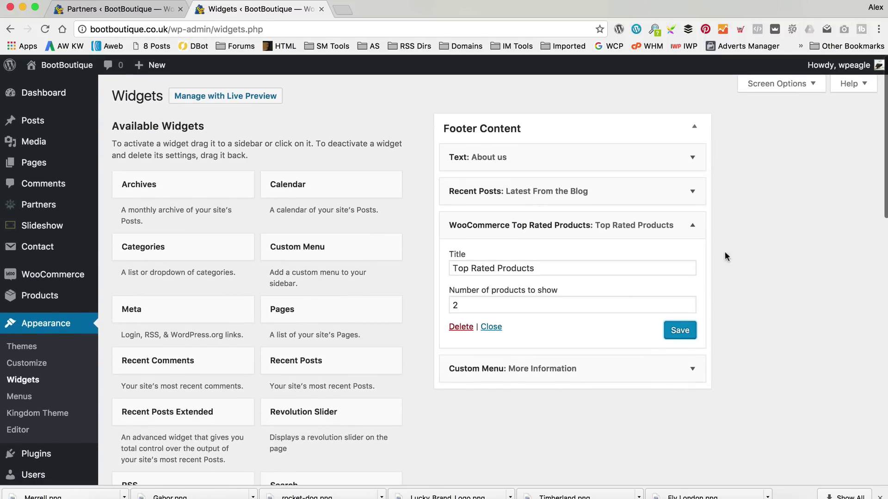
click(691, 227)
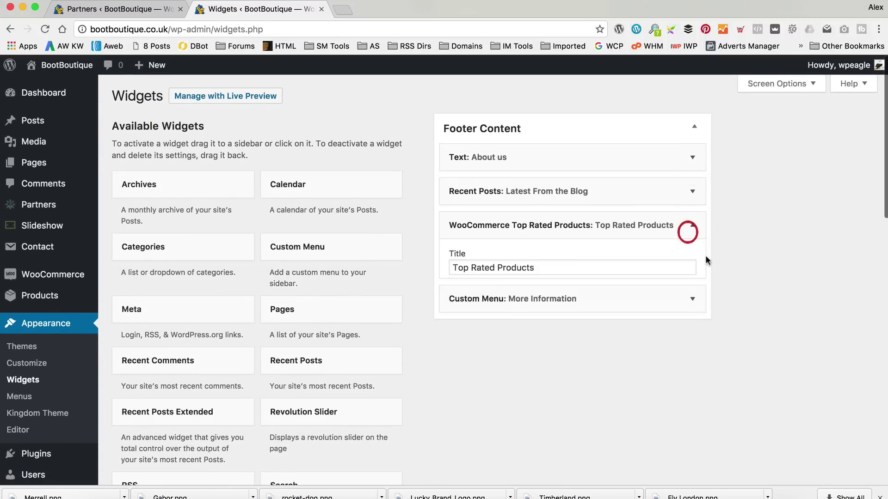
click(680, 330)
mouse_move(55, 74)
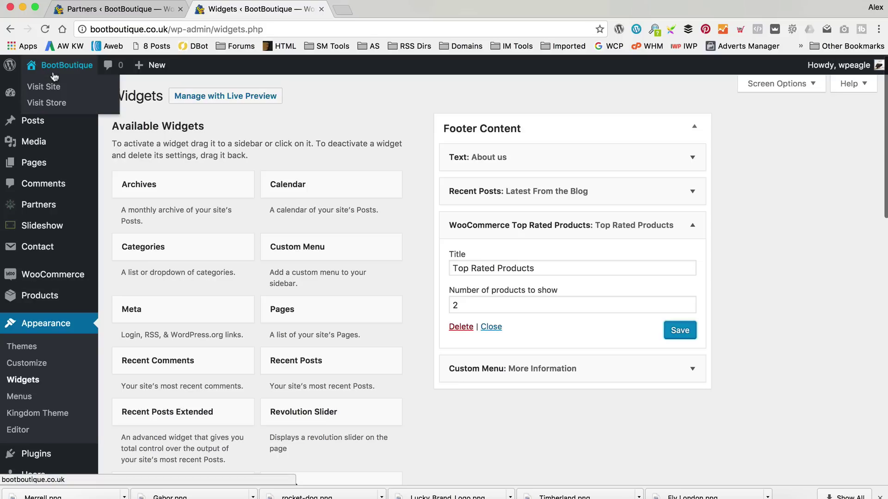
click(40, 87)
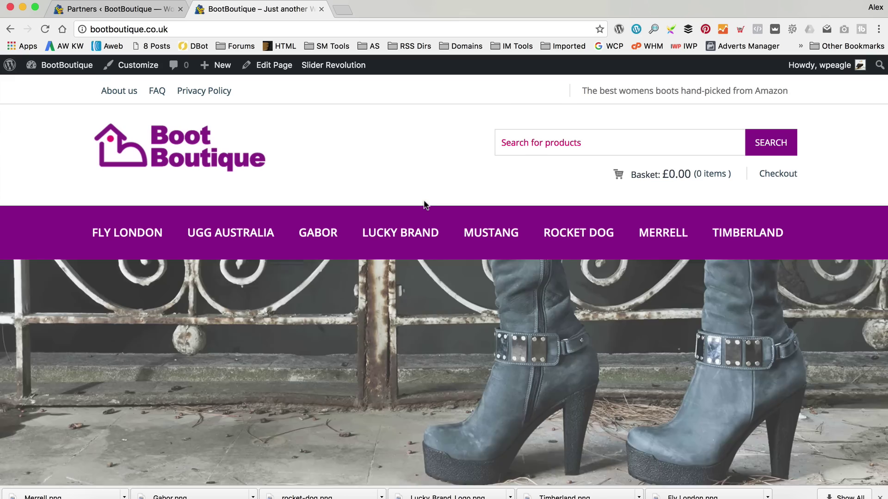
Review the storefront footer, now listing two top-rated Merrell boots, then begin a new page.
scroll(424, 208, down, 15)
scroll(424, 207, down, 10)
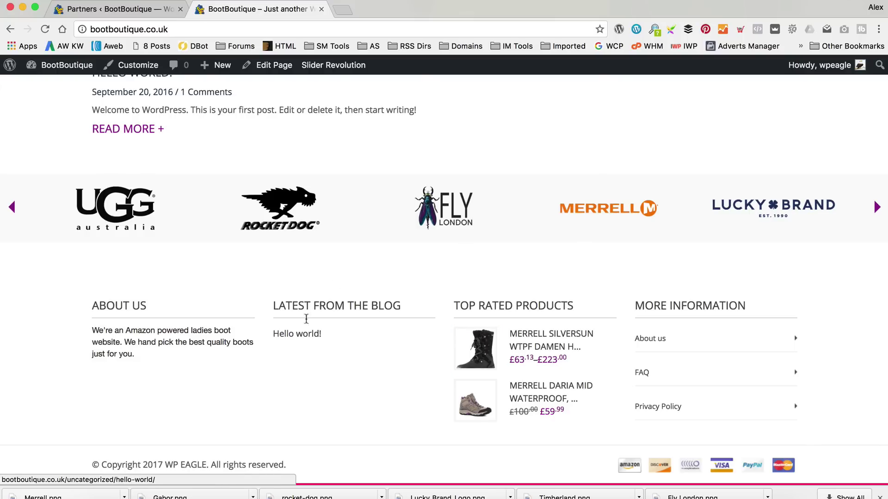
scroll(342, 328, up, 1)
scroll(365, 321, up, 20)
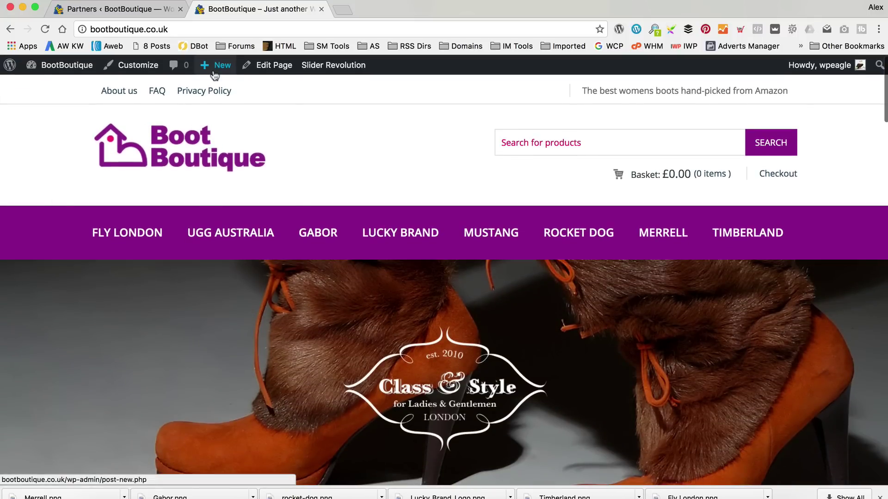
mouse_move(217, 65)
click(225, 120)
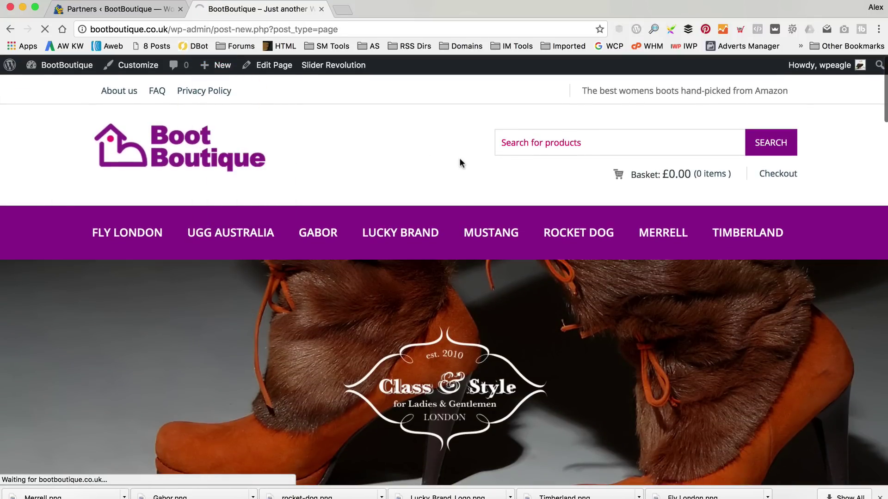
Publish a page titled 'Blog' using the Template Blog page template.
text(Blog)
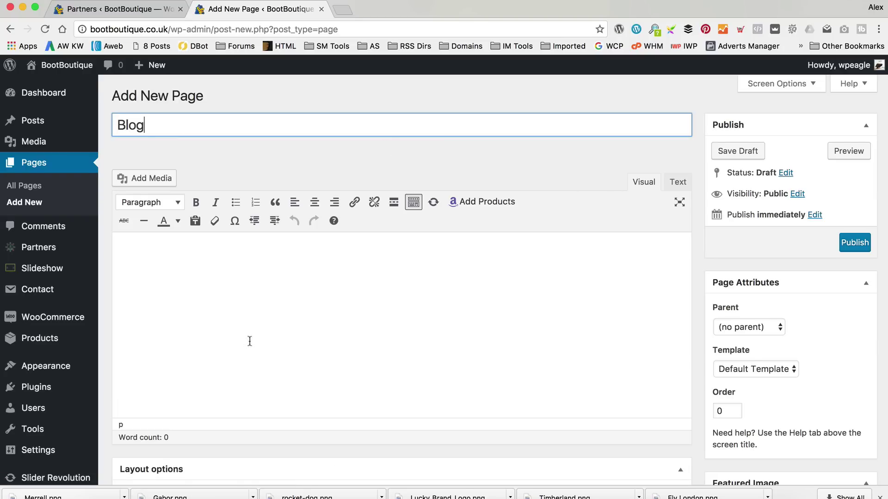
click(855, 242)
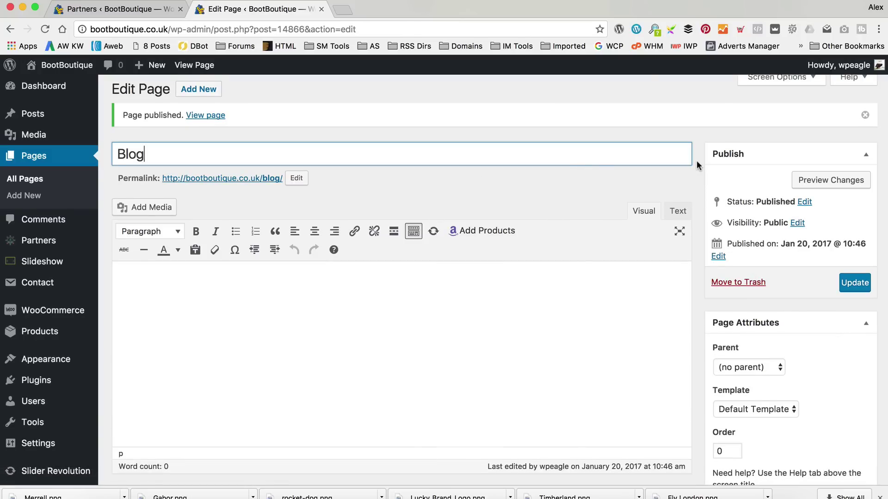
click(765, 410)
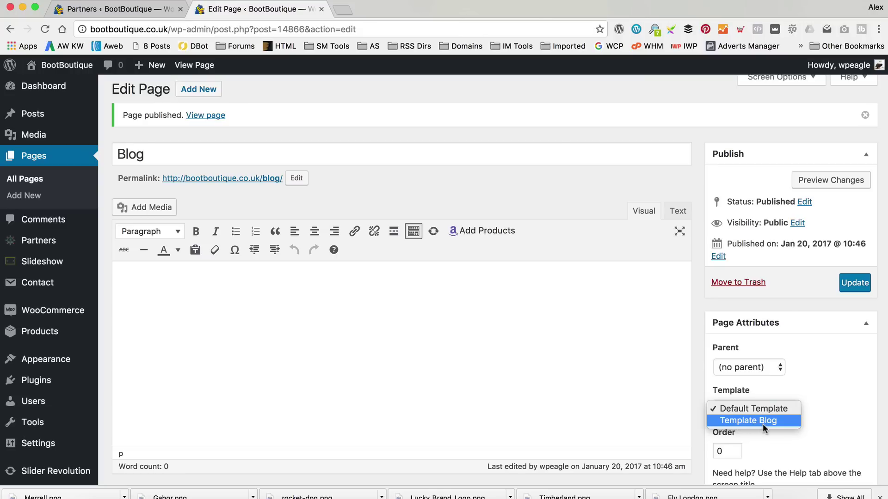
click(762, 420)
click(855, 282)
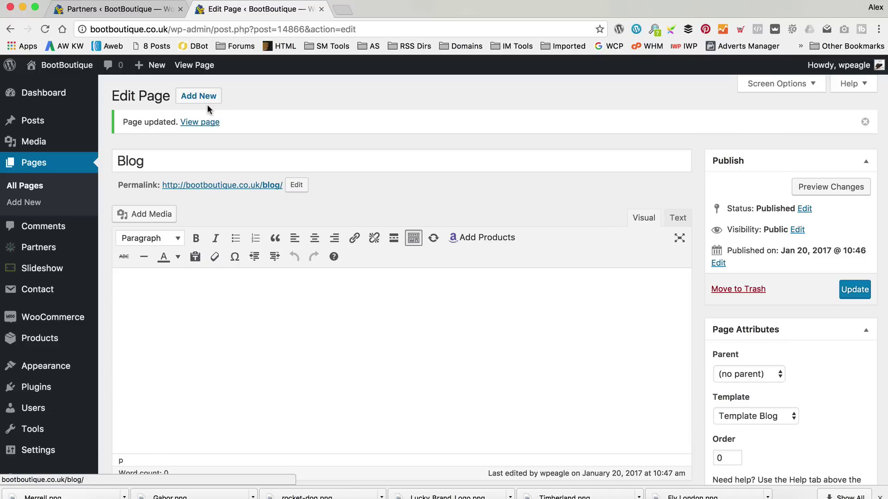
View the published Blog page on the site, then return to the Dashboard.
click(200, 126)
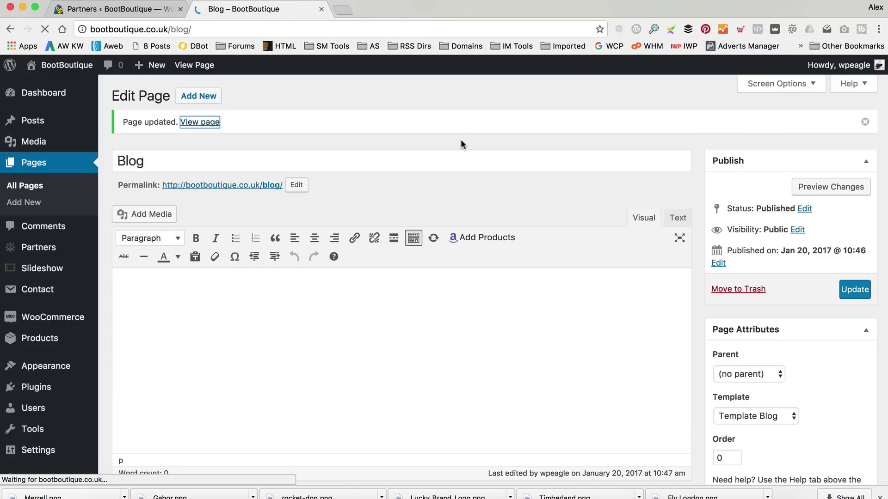
scroll(342, 182, down, 4)
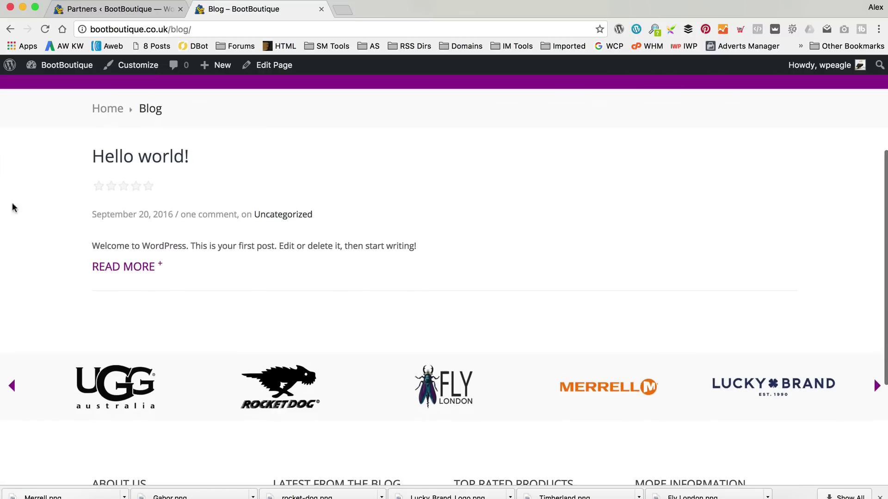
scroll(422, 254, up, 4)
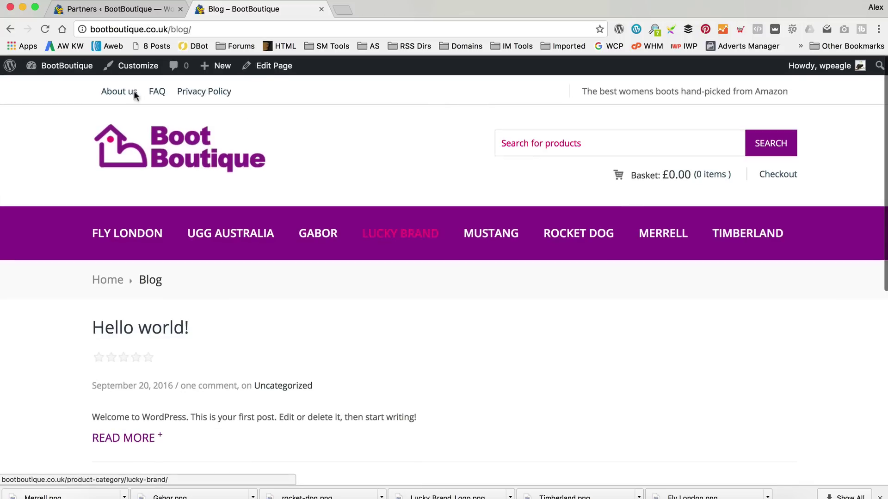
mouse_move(51, 66)
click(52, 88)
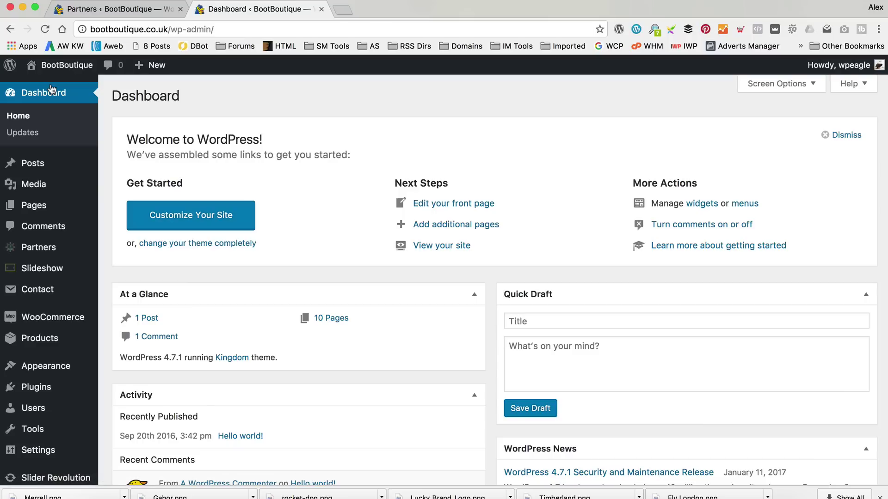
Add the Blog page to Top Menu between About us and FAQ and save the menu.
scroll(68, 244, down, 2)
scroll(68, 244, down, 1)
mouse_move(70, 293)
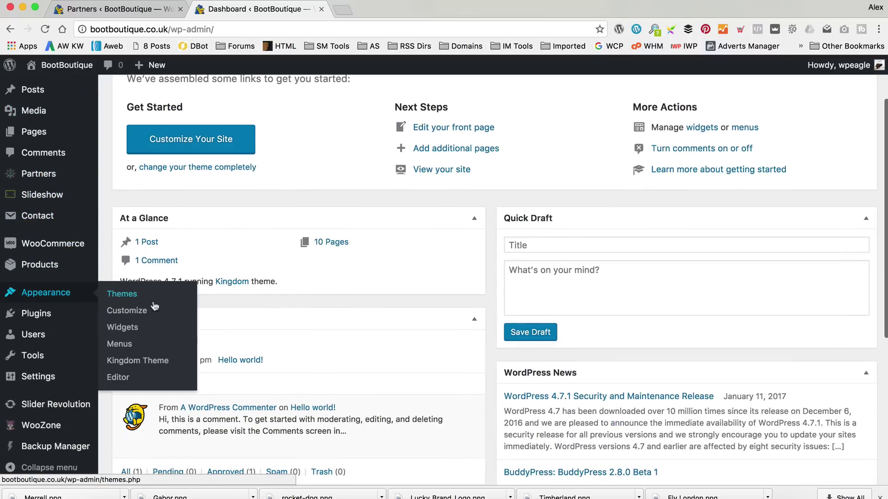
click(122, 343)
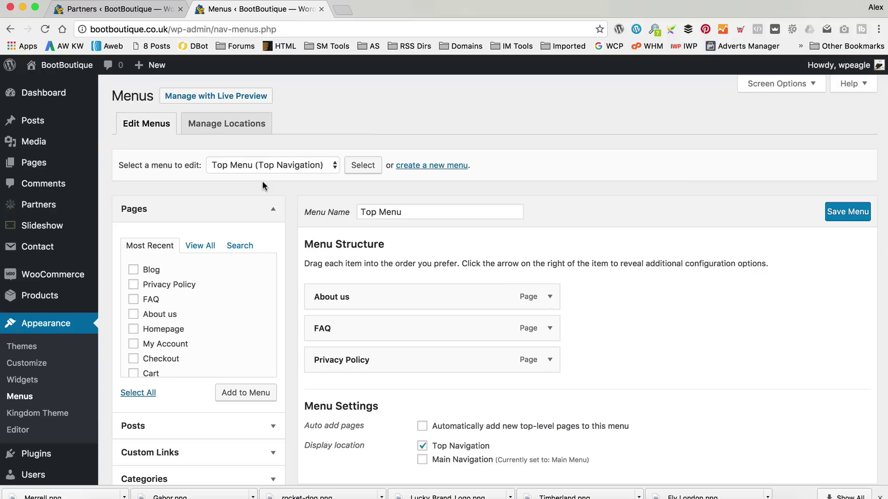
click(133, 270)
click(244, 394)
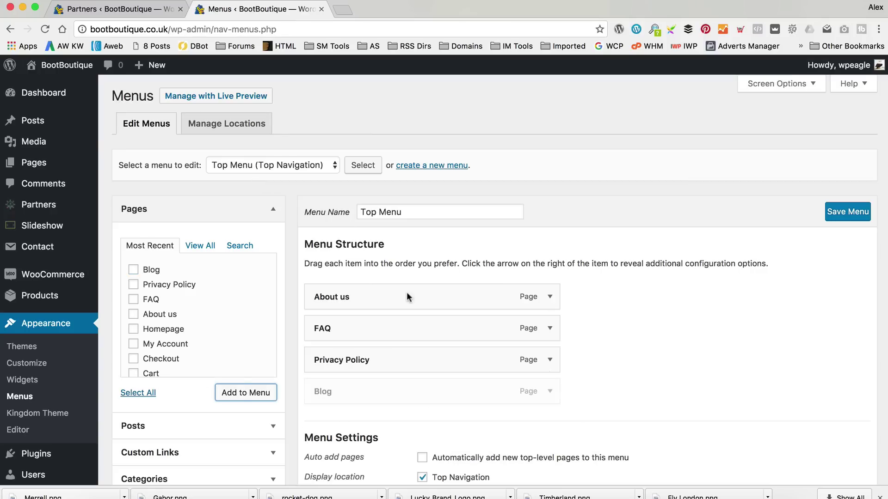
drag(413, 388, 470, 325)
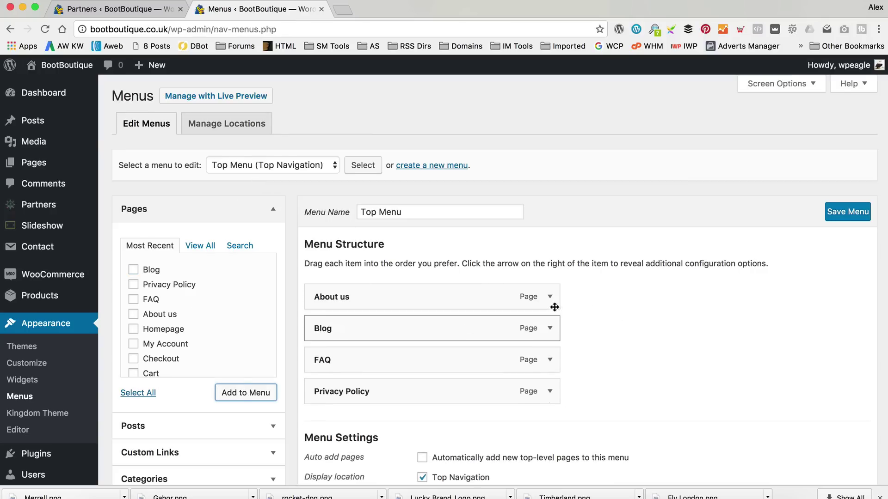
scroll(646, 285, down, 3)
click(856, 147)
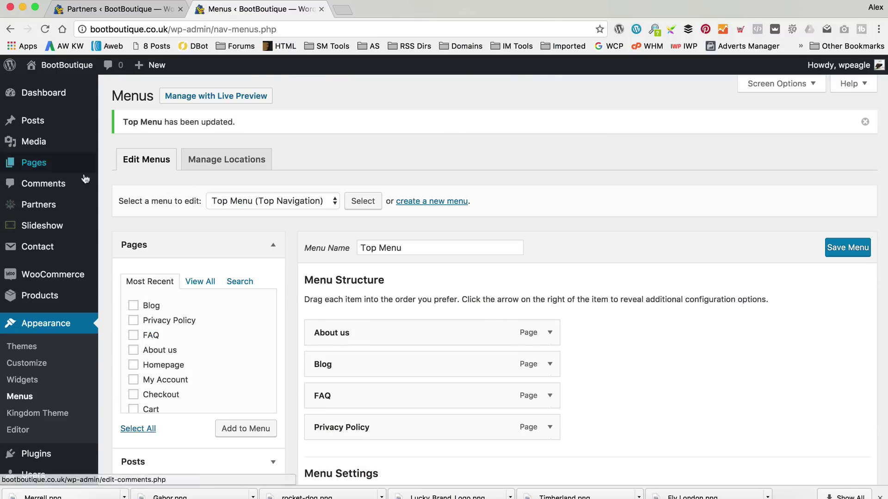
scroll(42, 323, down, 5)
mouse_move(42, 365)
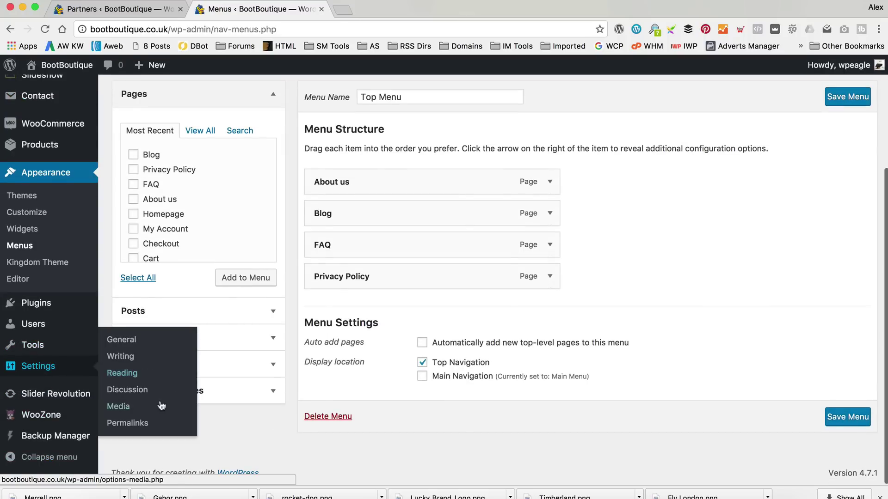
Set Blog as the posts page in Reading Settings and save the changes.
click(162, 374)
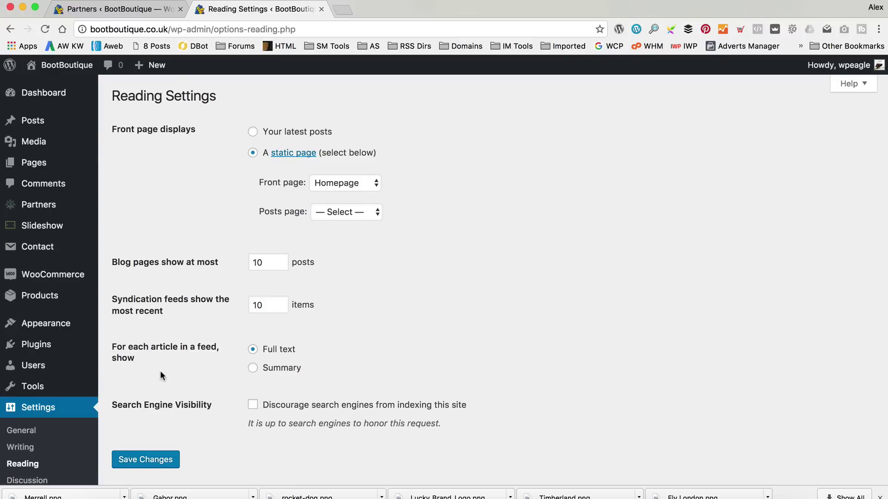
click(369, 216)
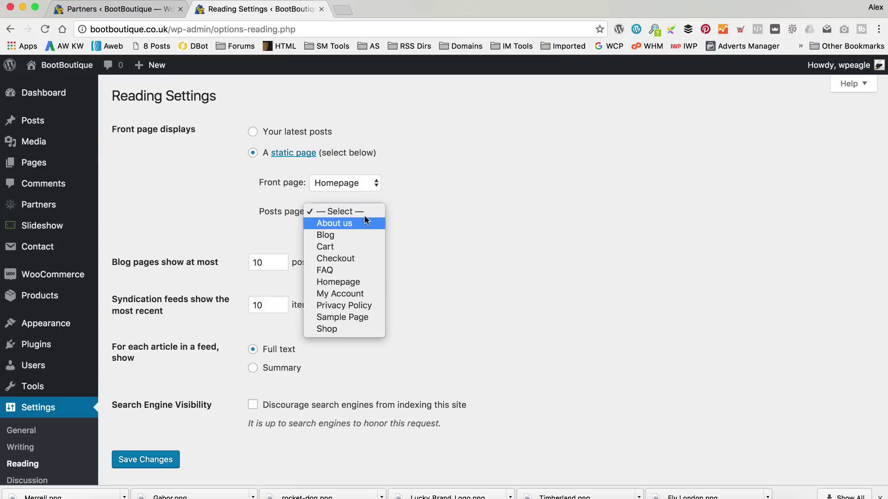
click(329, 235)
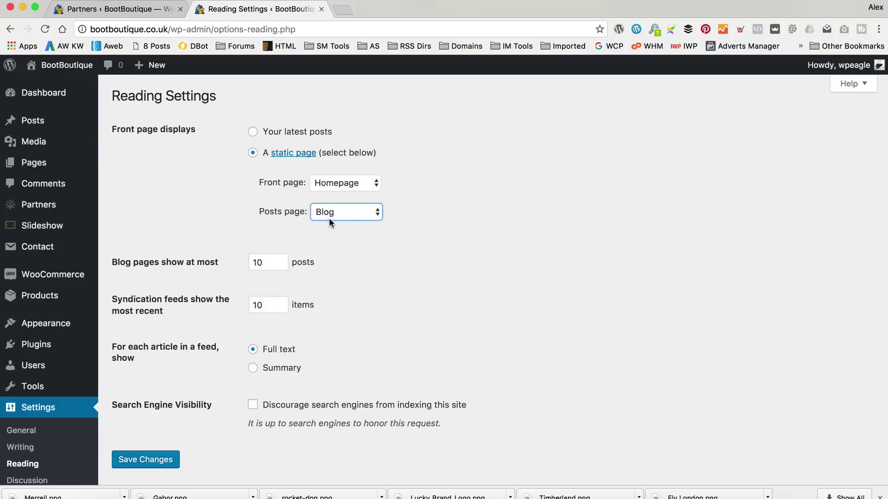
click(121, 460)
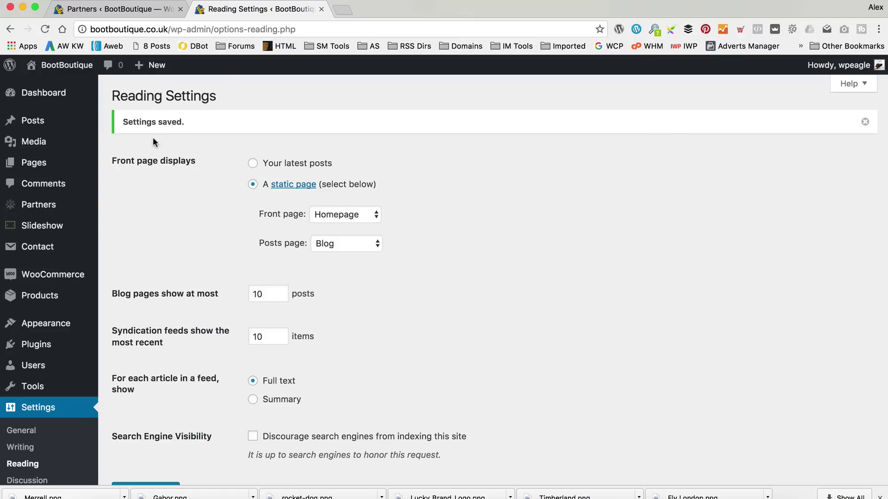
click(85, 87)
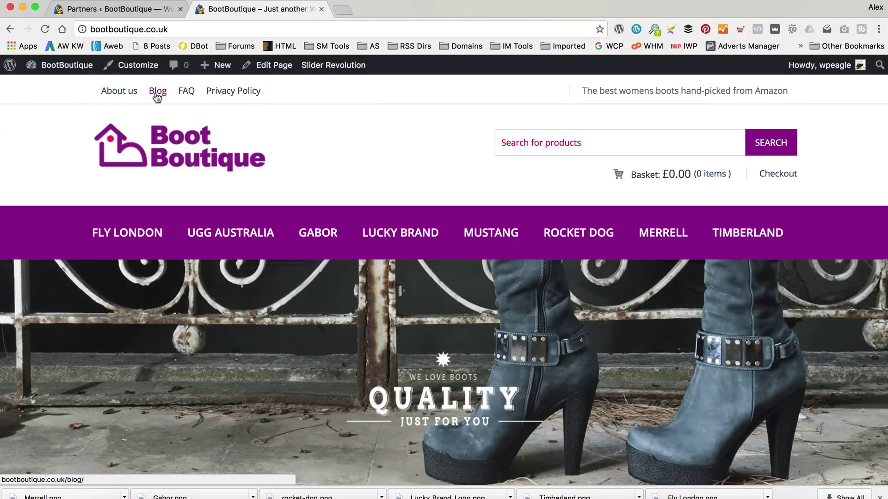
Open the storefront Blog page and go to the Hello world! post from its listing.
click(156, 93)
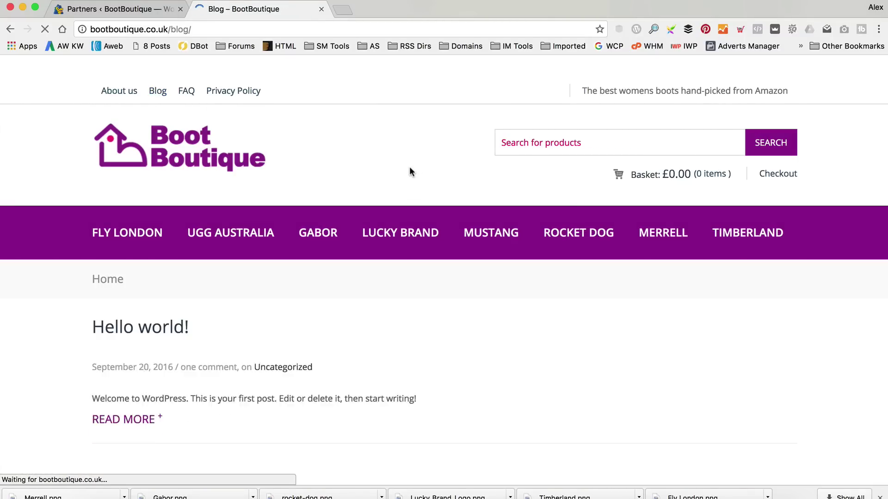
scroll(409, 172, down, 5)
scroll(406, 169, down, 5)
scroll(409, 169, up, 10)
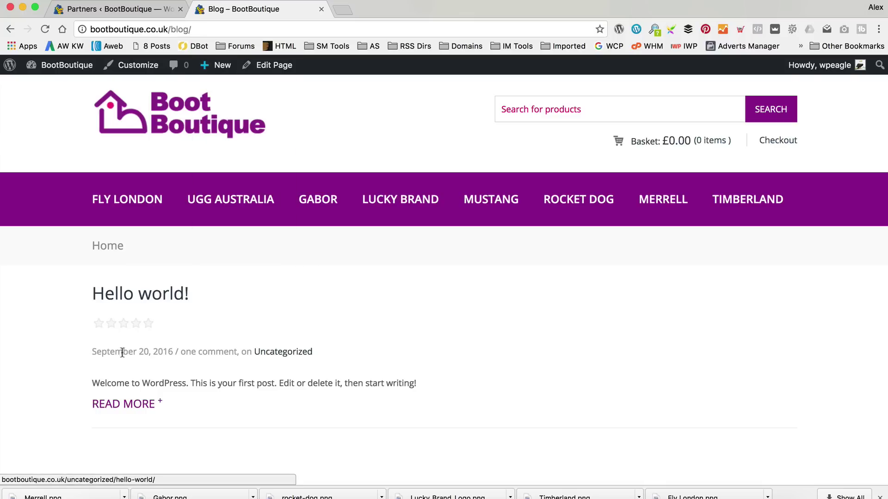
click(149, 298)
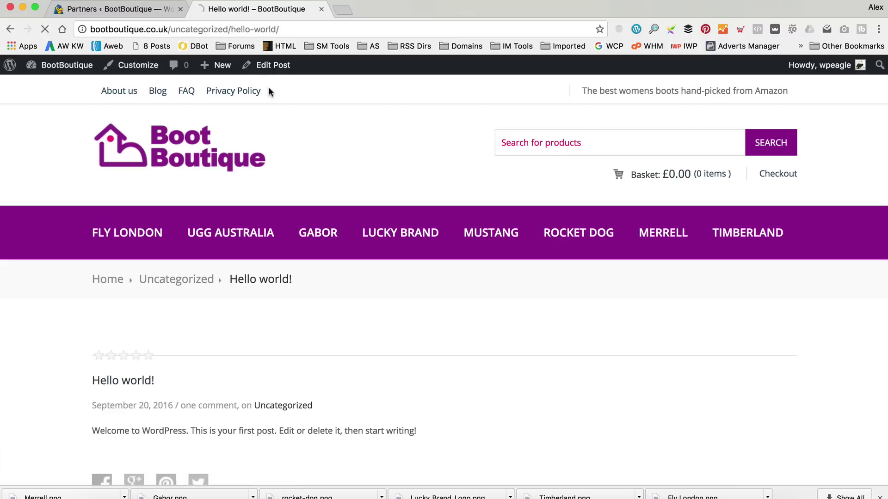
Move the Hello world! post to the Trash from its editor.
click(268, 70)
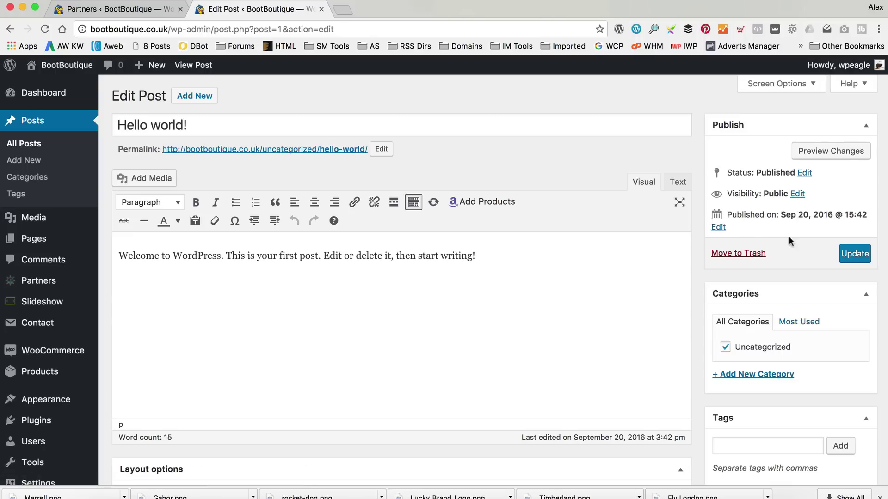
click(750, 255)
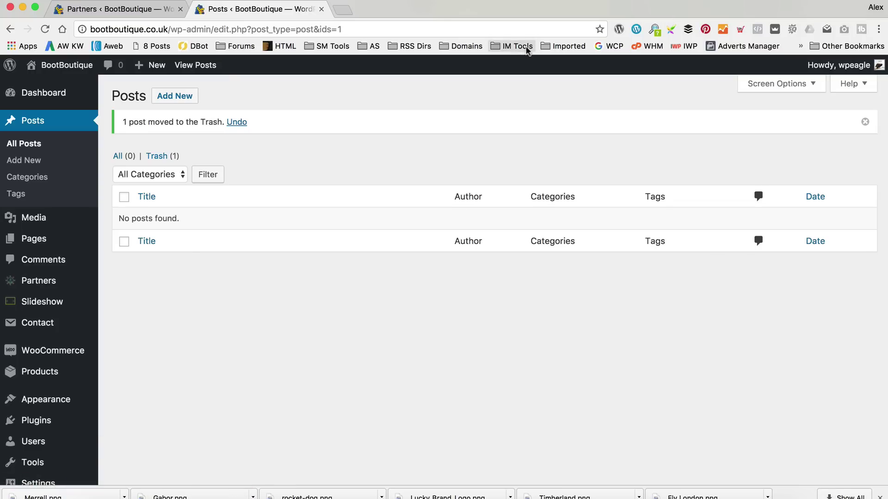
Start a blank new post and open the New Boot Boutique folder of blog posts.
click(167, 98)
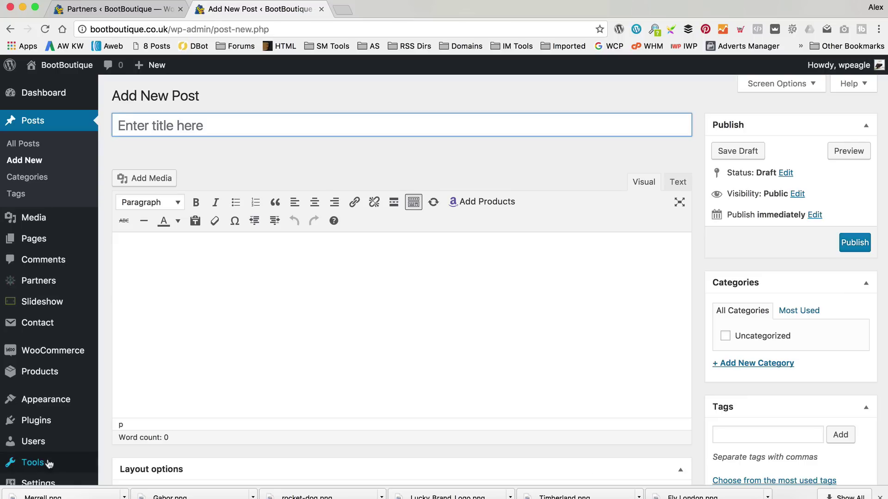
click(28, 491)
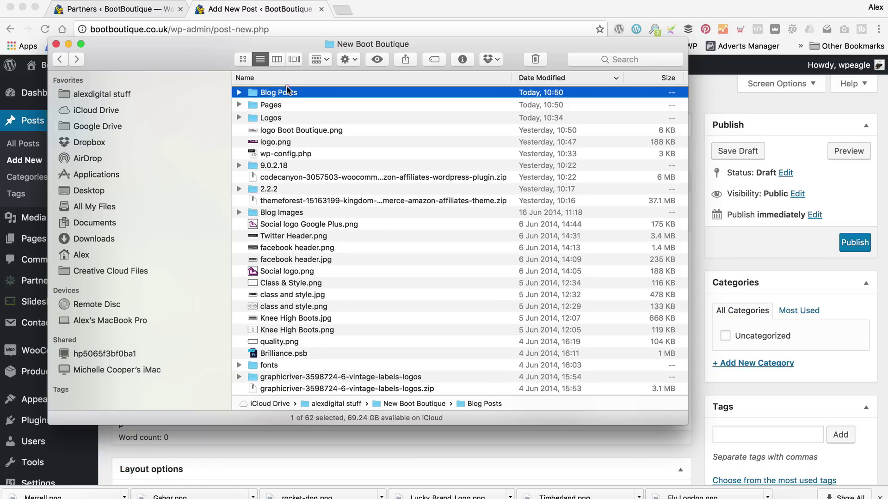
Open the Why We Love Fly London Boots document from the Blog Posts folder in Word.
double_click(285, 92)
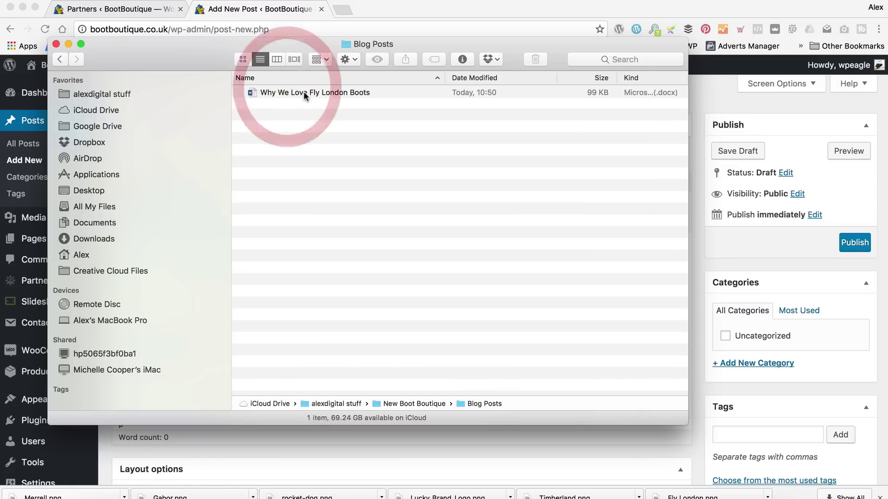
click(328, 92)
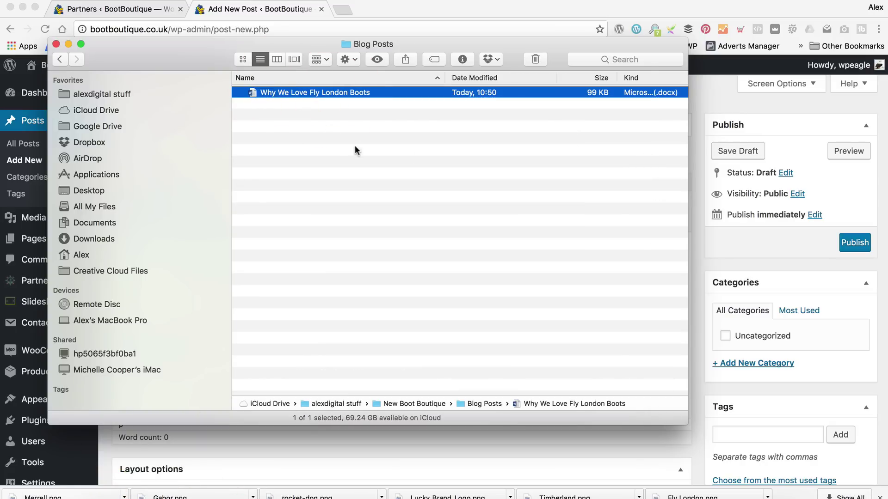
drag(321, 45, 505, 51)
double_click(482, 98)
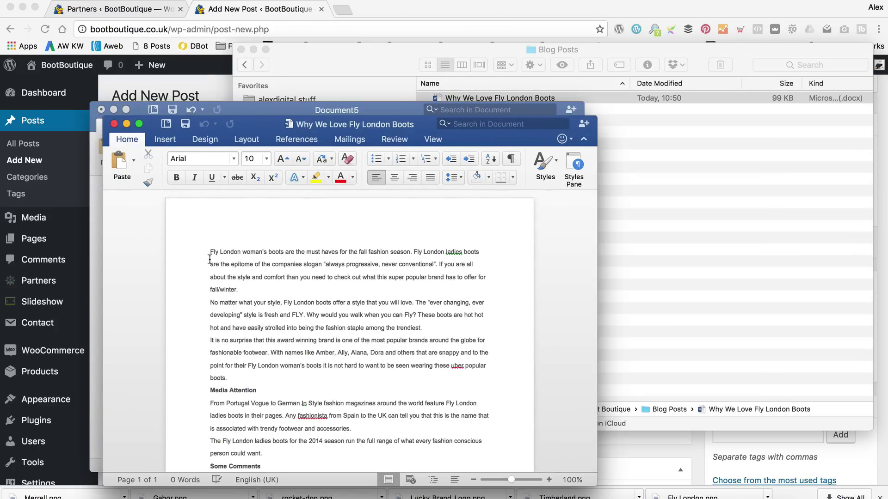
drag(210, 251, 416, 440)
Paste the copied article text into the WordPress post body.
click(691, 443)
click(218, 277)
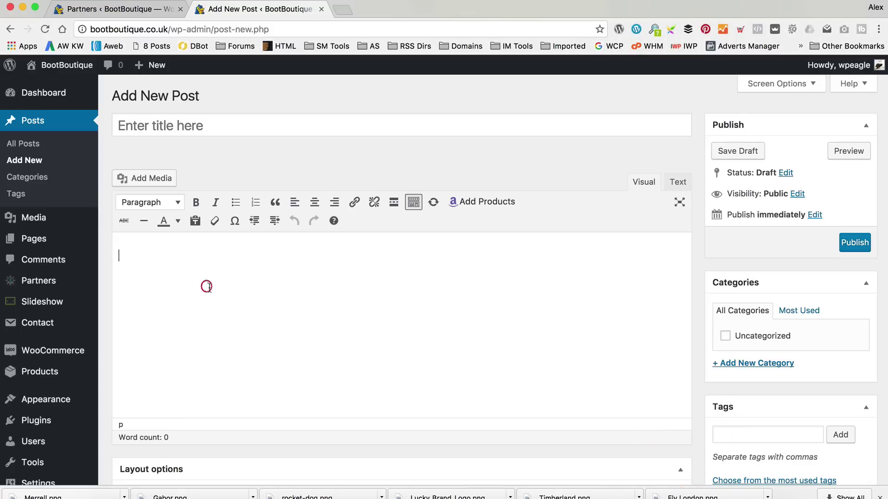
key(super+v)
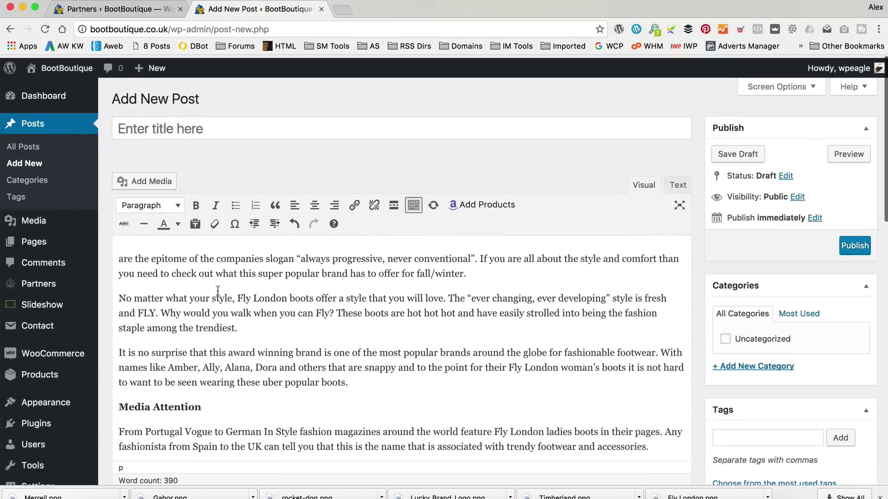
scroll(219, 291, down, 4)
scroll(216, 290, up, 4)
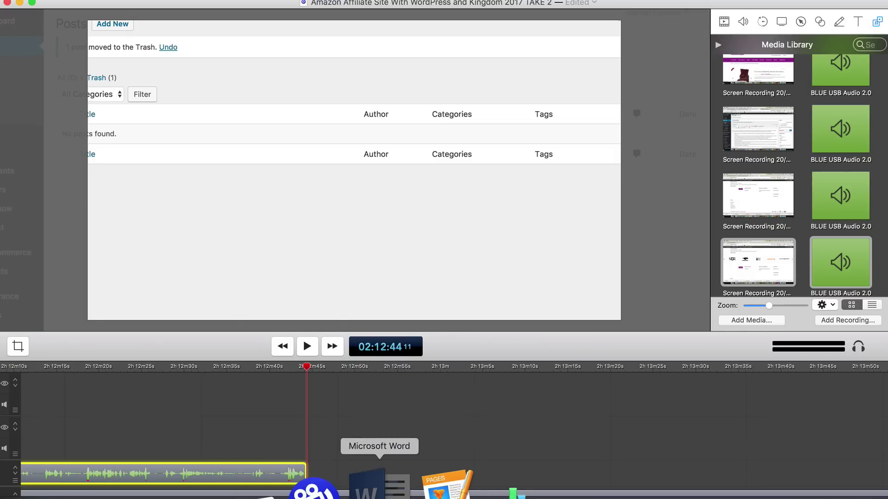
Select the whole Word article and replace the post body with the full text.
click(367, 486)
scroll(277, 324, up, 5)
click(209, 250)
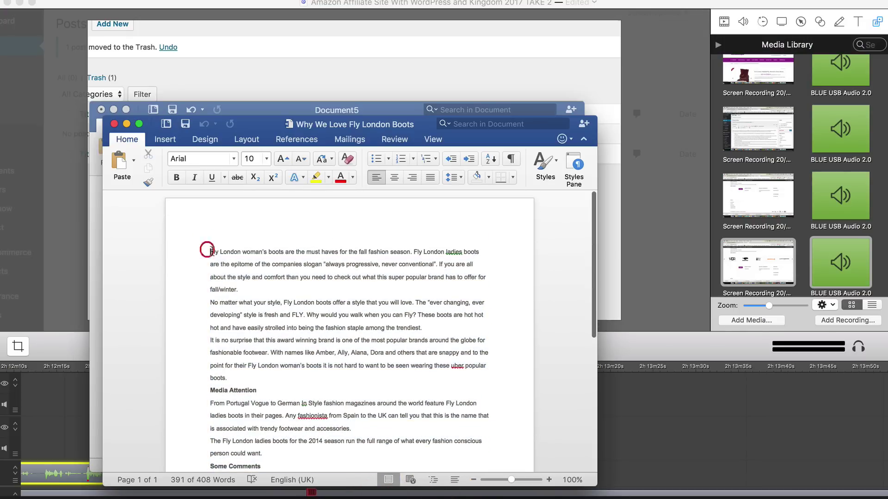
key(super+a)
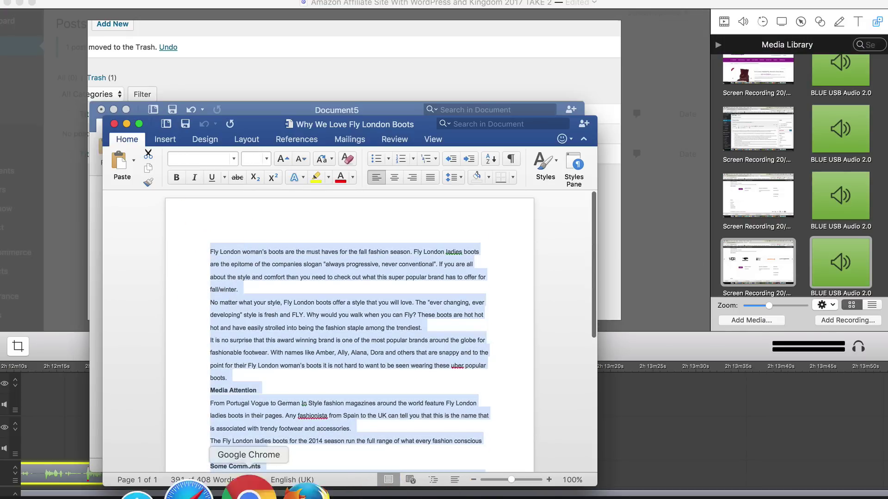
click(238, 494)
key(super+a)
click(323, 282)
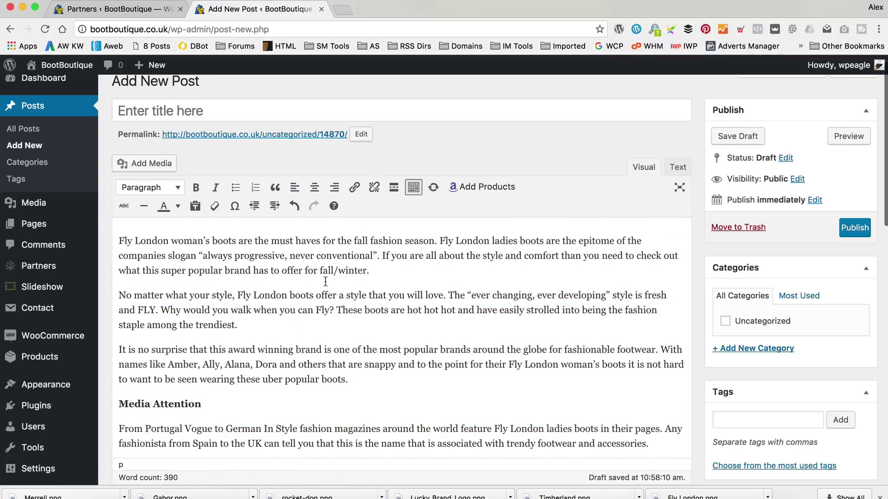
Open the closing 'Fly London woman's boots' link for editing.
scroll(325, 282, down, 6)
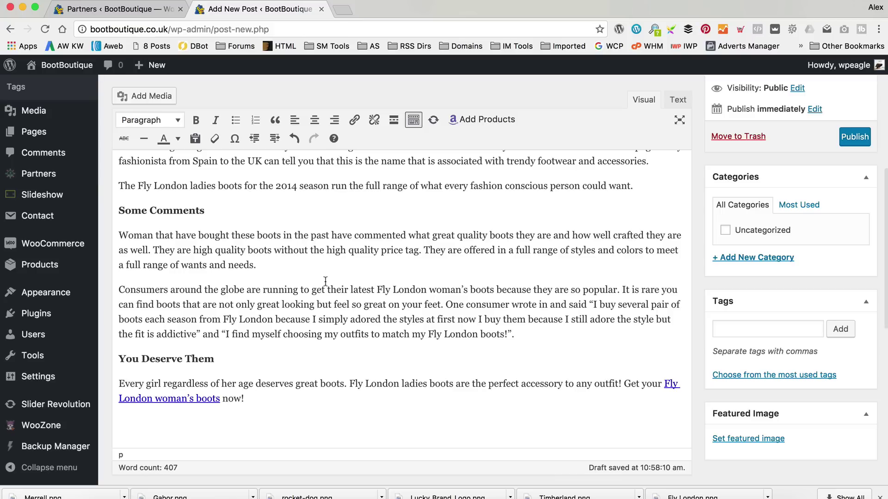
drag(222, 400, 121, 383)
click(574, 396)
click(665, 383)
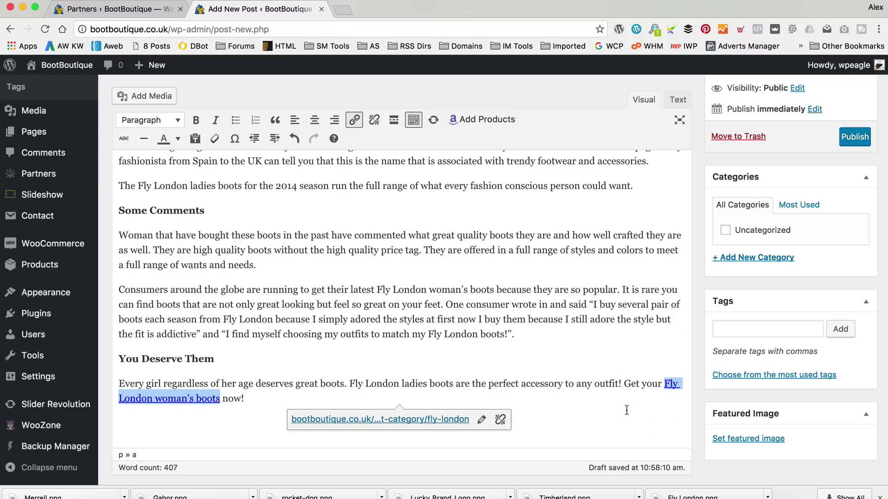
click(482, 421)
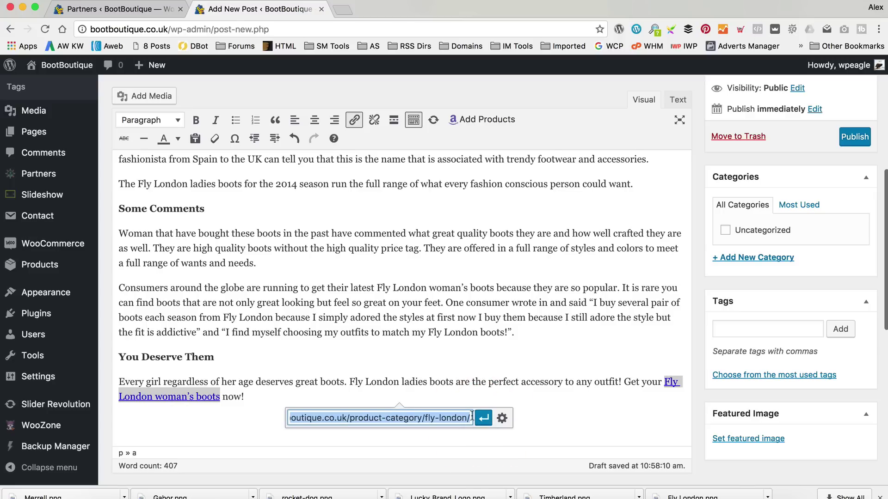
Copy the FLY LONDON menu link address from the storefront in a new tab.
scroll(81, 83, up, 1)
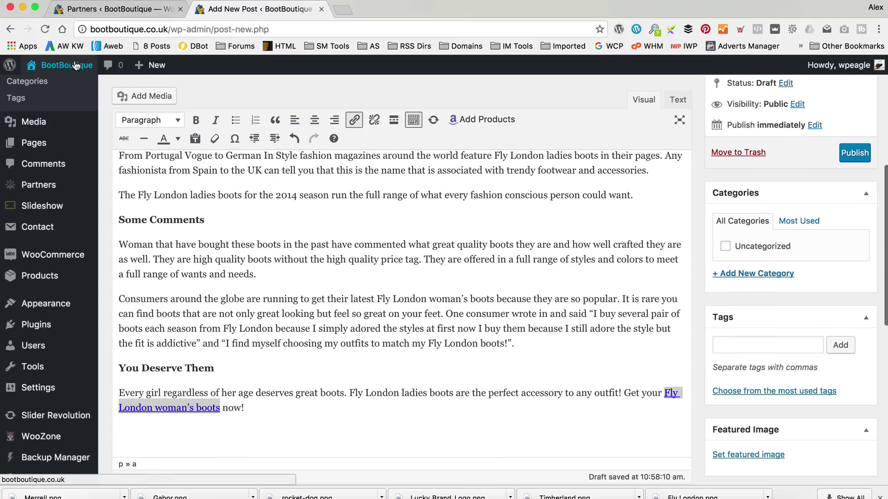
right_click(82, 84)
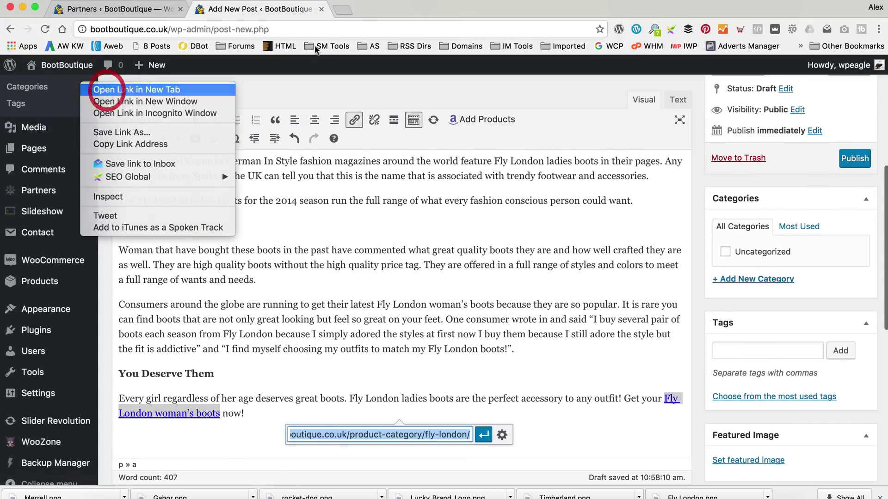
click(98, 89)
click(338, 10)
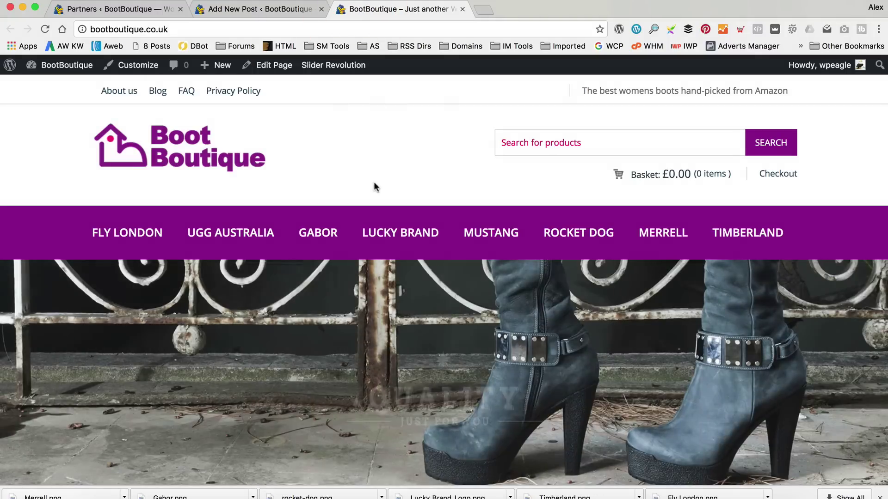
right_click(138, 234)
click(232, 289)
Paste the Fly London category address into the link and title the post 'Why We Love Fly London Boots'.
click(261, 9)
click(182, 413)
key(super+v)
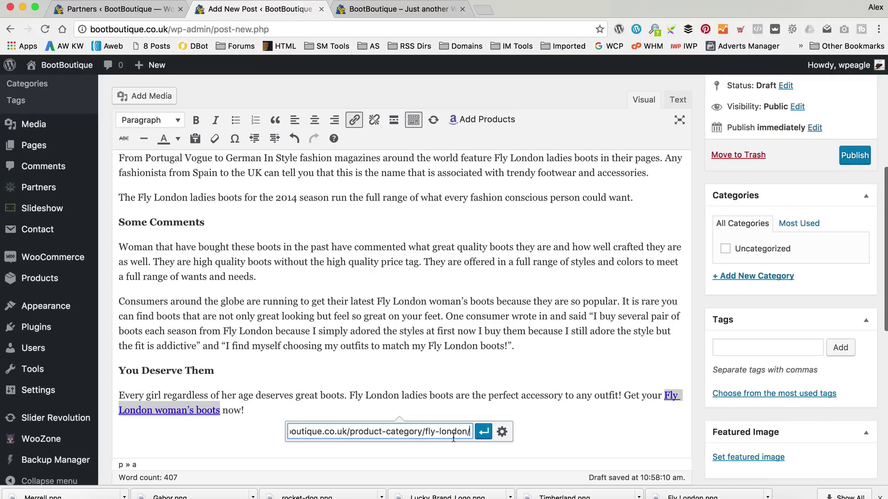
click(484, 431)
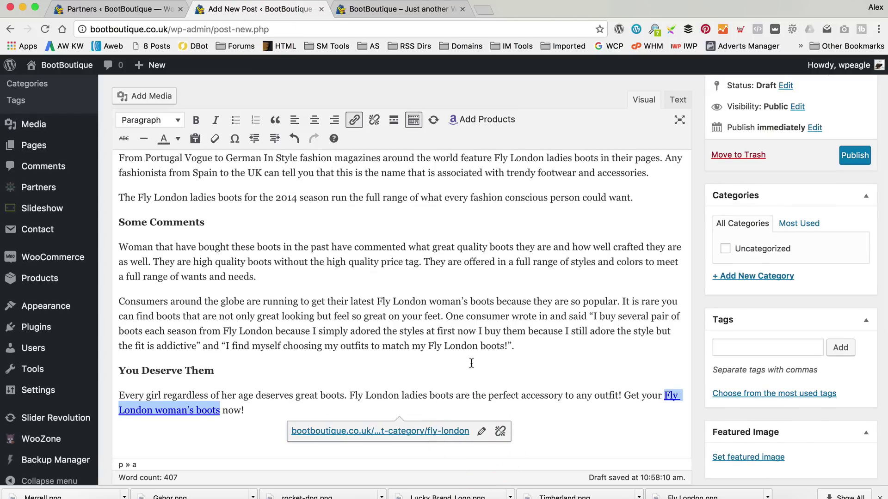
scroll(469, 362, up, 10)
click(251, 127)
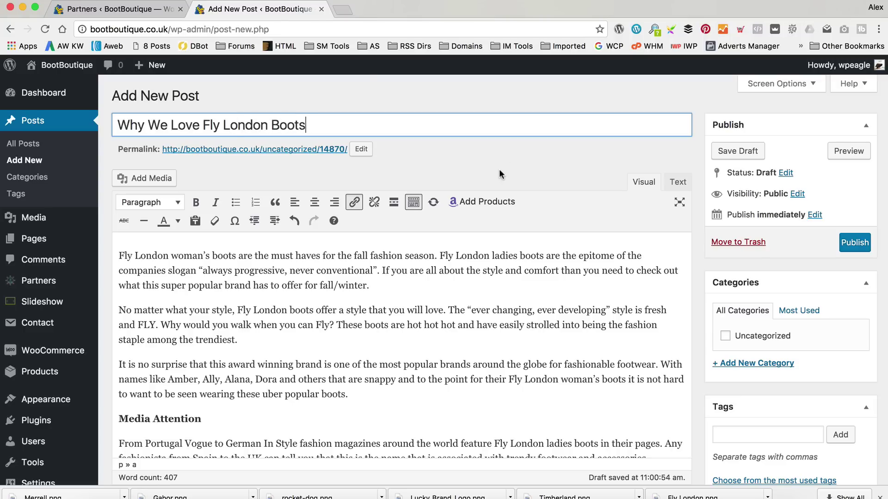
Set the Fly London logo from the Media Library as featured image and publish.
scroll(504, 167, down, 5)
click(760, 439)
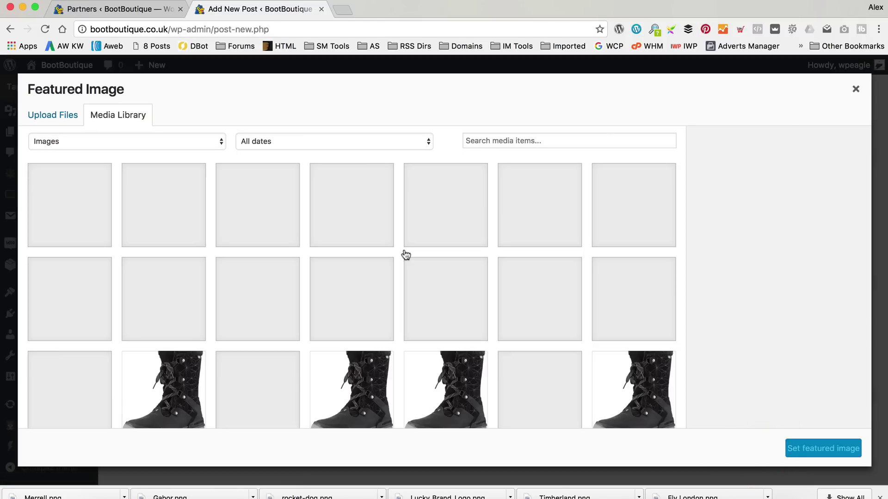
click(644, 214)
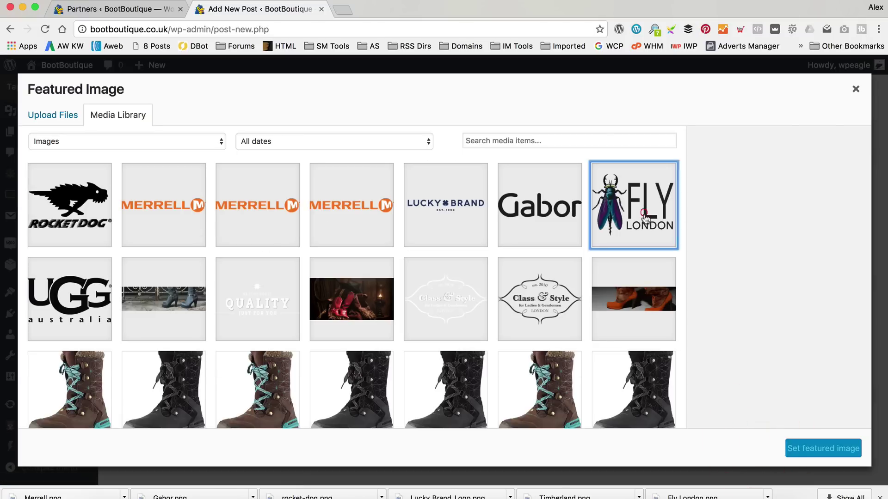
click(812, 450)
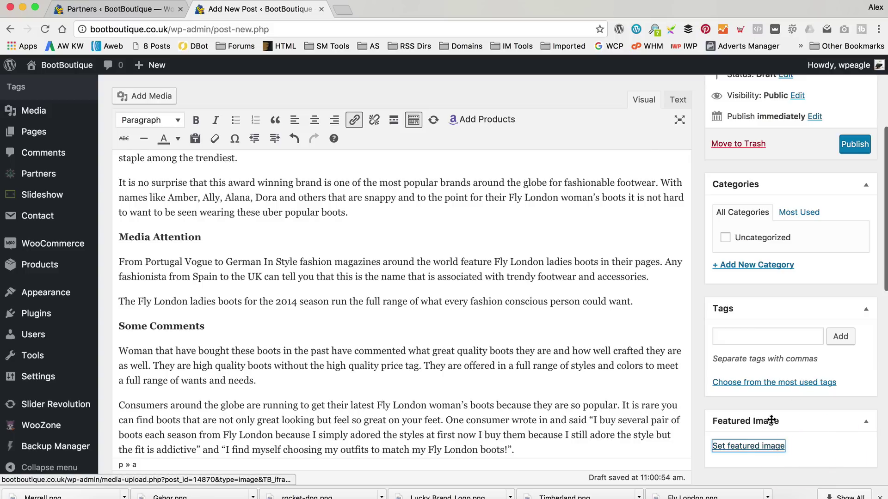
scroll(842, 329, up, 5)
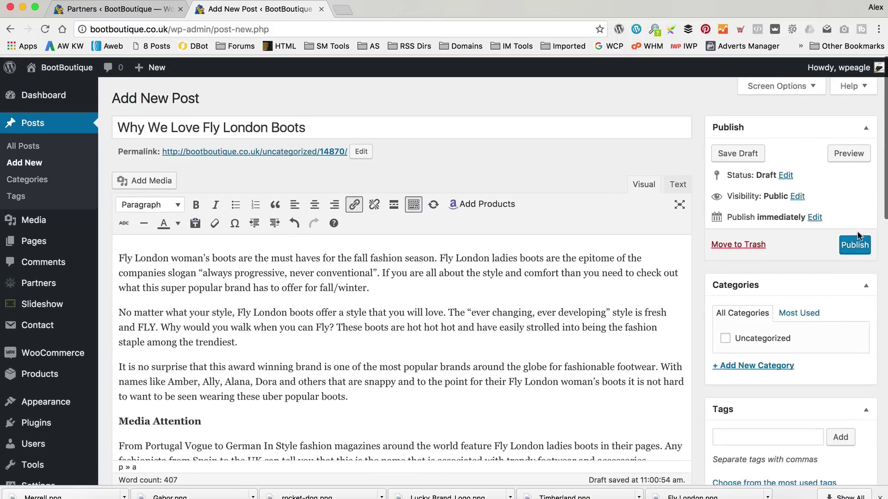
click(854, 242)
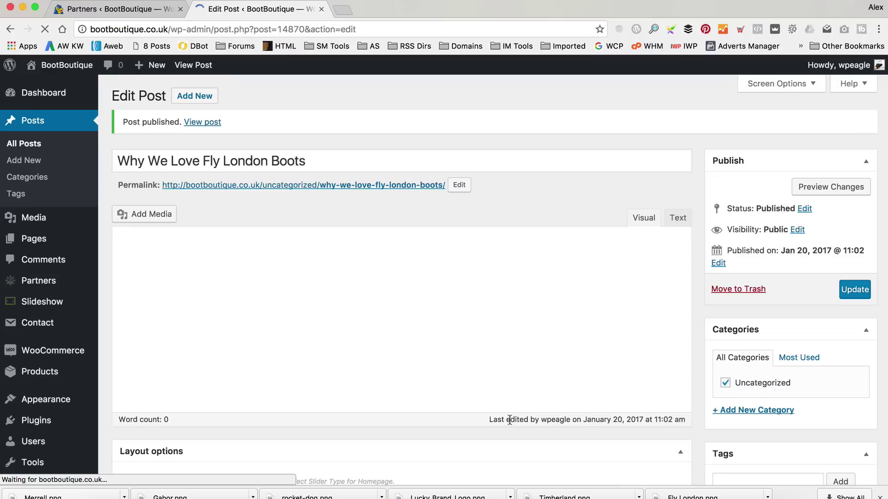
View the published post live and scroll past its Fly London banner and article.
click(209, 112)
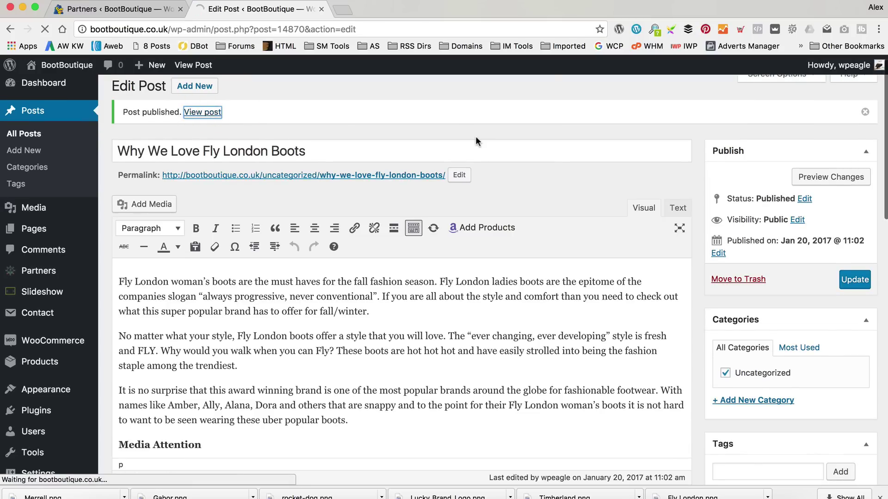
scroll(463, 148, down, 7)
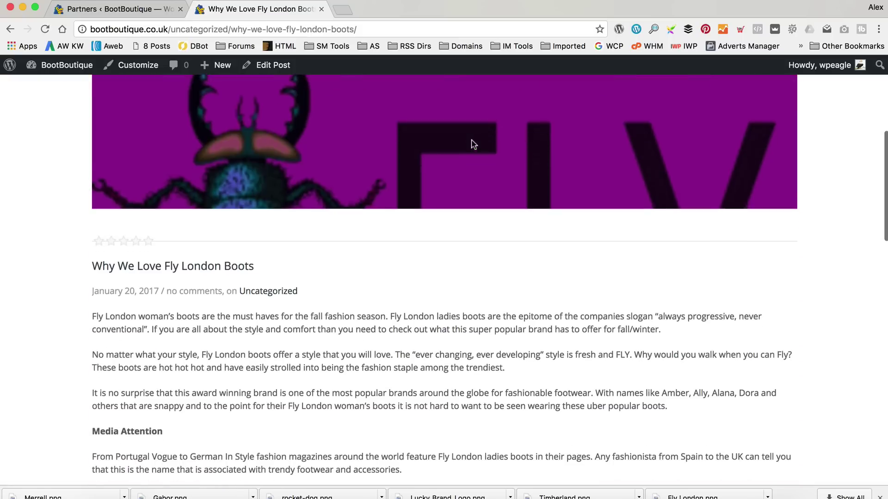
scroll(451, 157, up, 4)
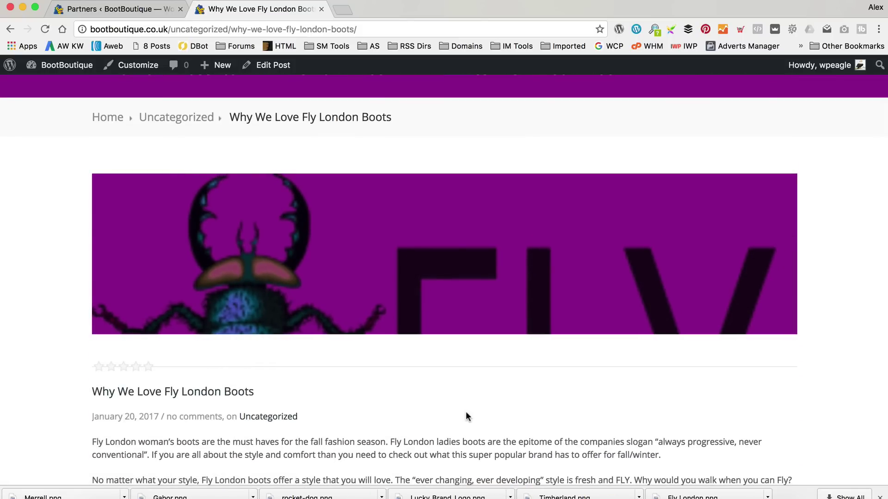
scroll(465, 411, up, 4)
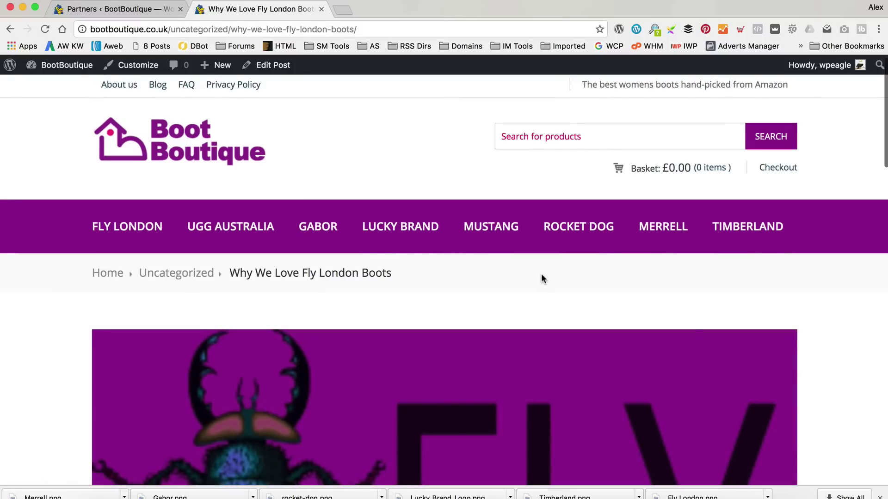
scroll(542, 277, down, 2)
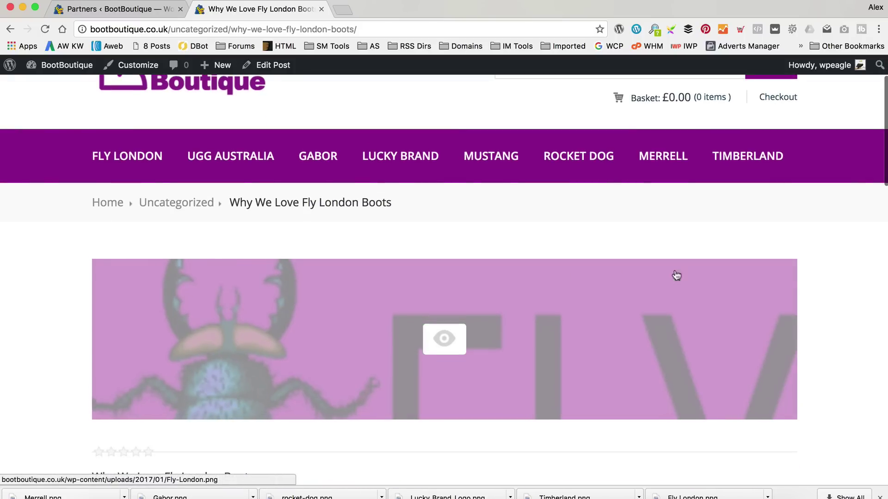
Inspect the post banner in DevTools, revealing the 1140×260 div.mask and Fly-London.png.
right_click(15, 280)
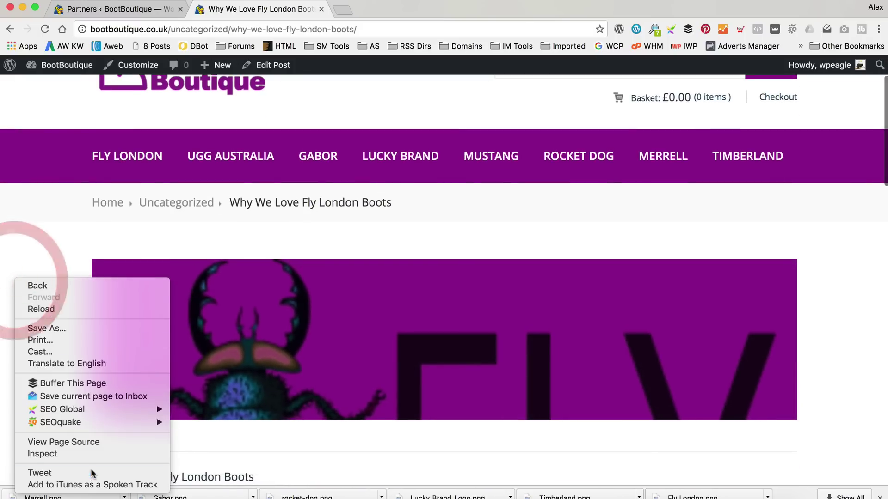
click(98, 453)
scroll(138, 268, down, 2)
click(9, 291)
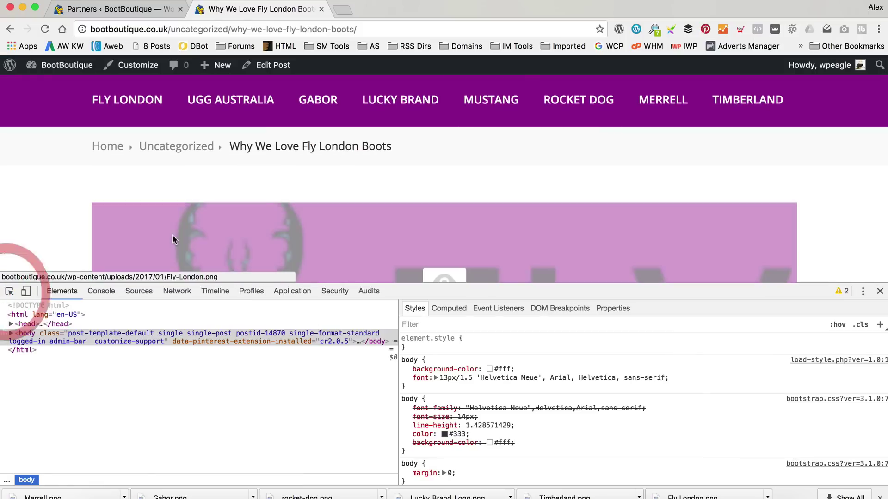
click(172, 235)
click(531, 248)
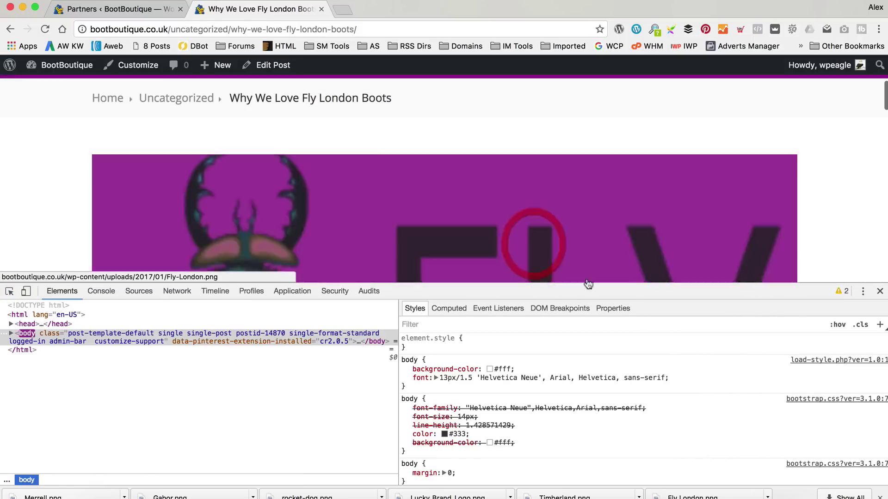
click(9, 291)
click(117, 211)
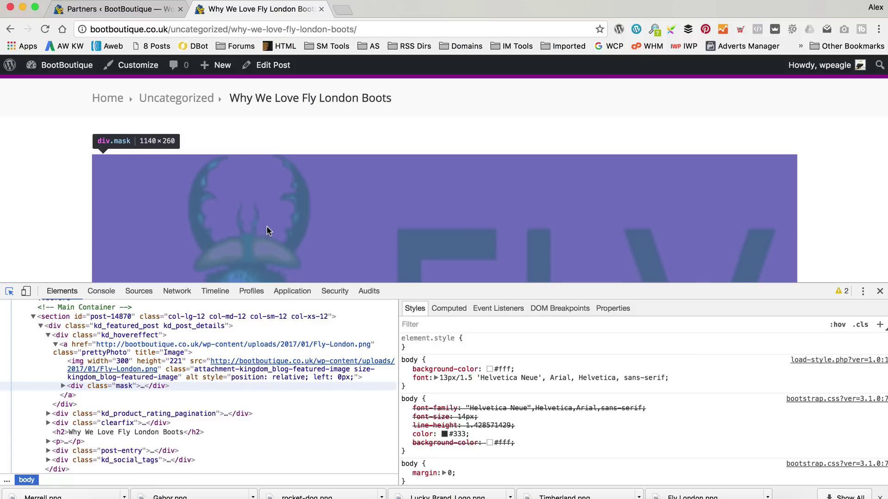
key(super+Tab)
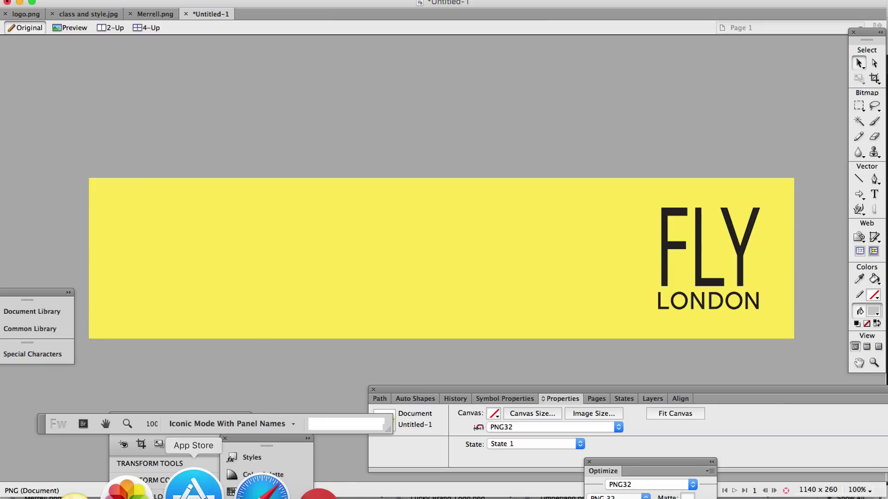
Back in Chrome, close the schuh tab and reopen Why We Love Fly London Boots for editing.
click(262, 481)
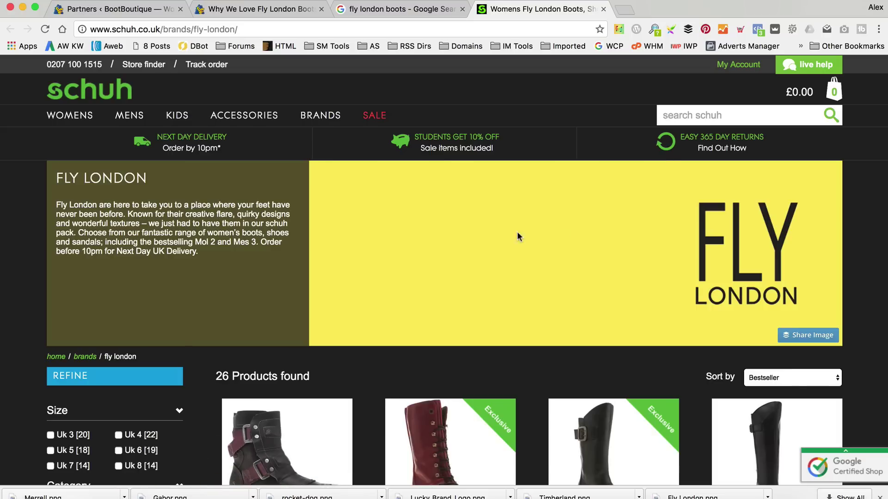
click(603, 9)
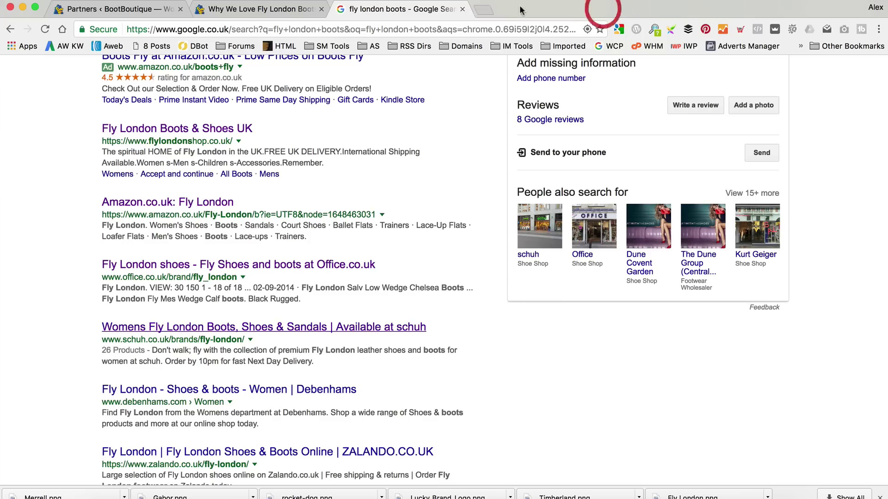
click(256, 10)
click(261, 65)
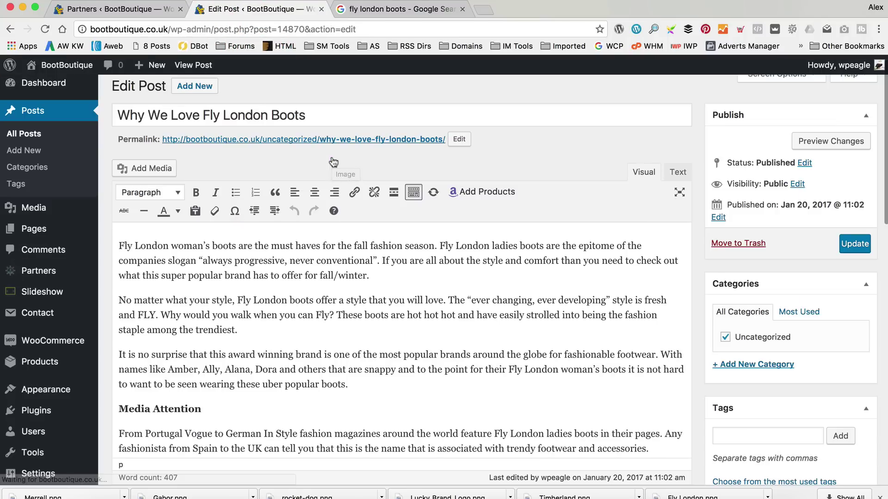
Replace the beetle featured image with the uploaded 1140×260 Fly-London-Blog-Featured.png.
scroll(737, 148, down, 10)
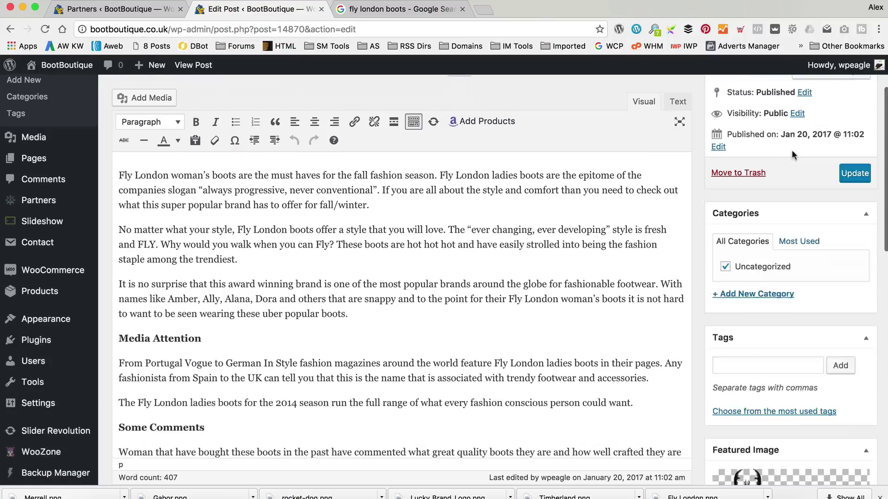
click(766, 438)
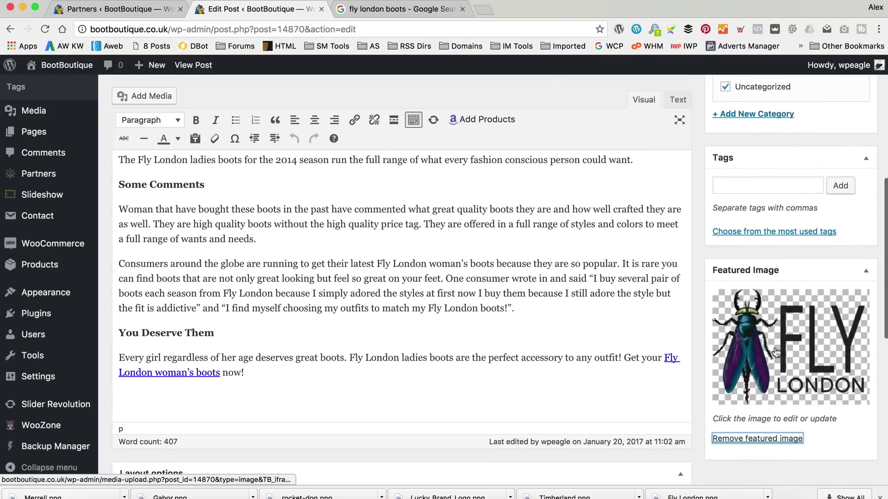
click(766, 438)
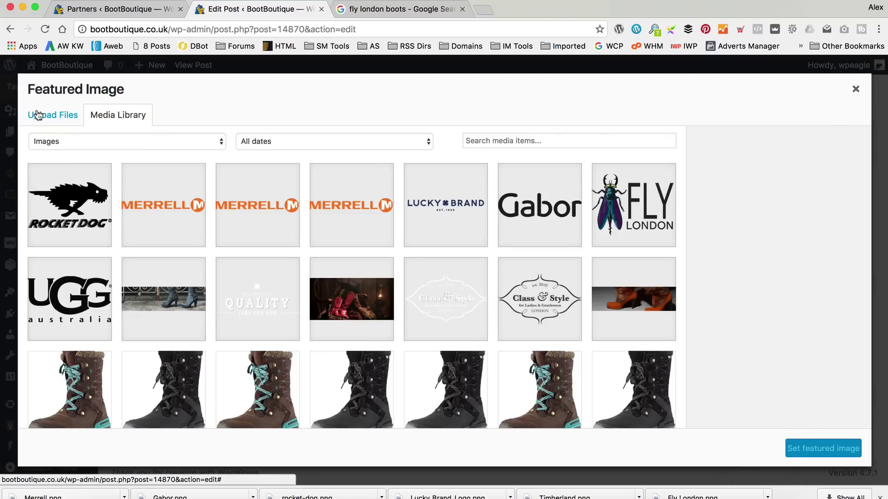
click(37, 114)
click(430, 279)
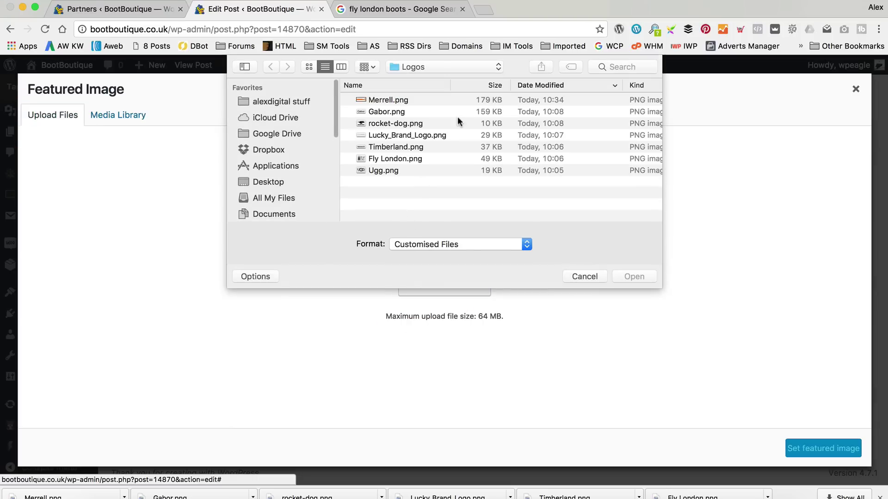
drag(406, 68, 427, 70)
double_click(391, 97)
double_click(397, 98)
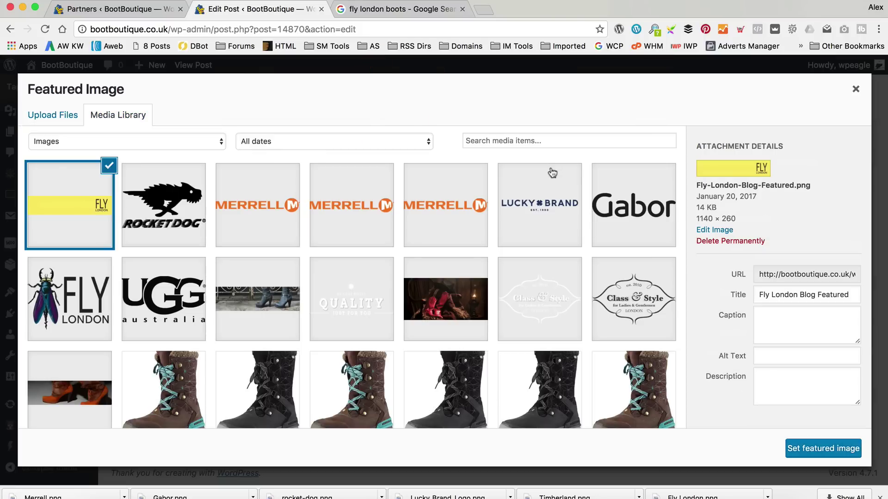
click(822, 449)
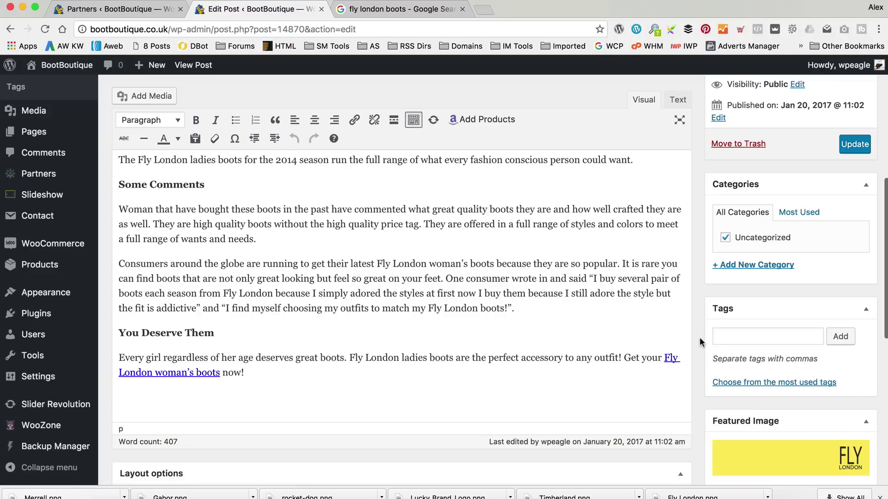
Move the post from Uncategorized to a new Fly London category, update, and view it.
scroll(700, 337, up, 3)
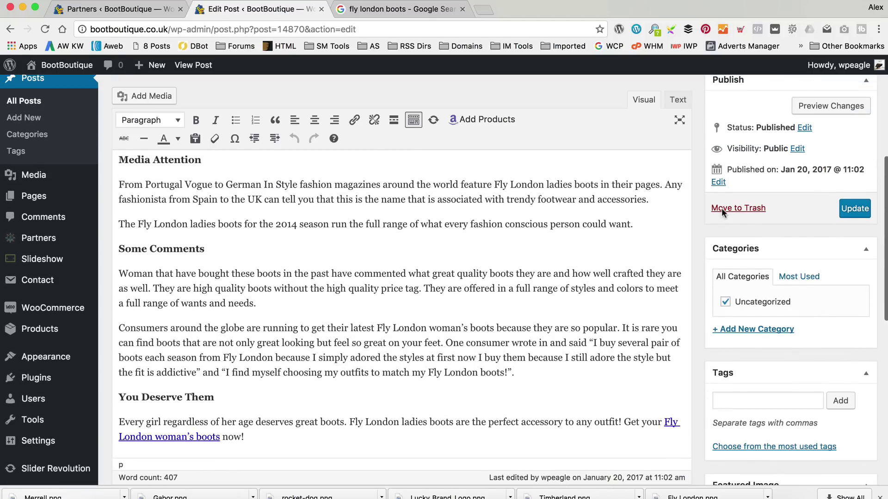
click(726, 302)
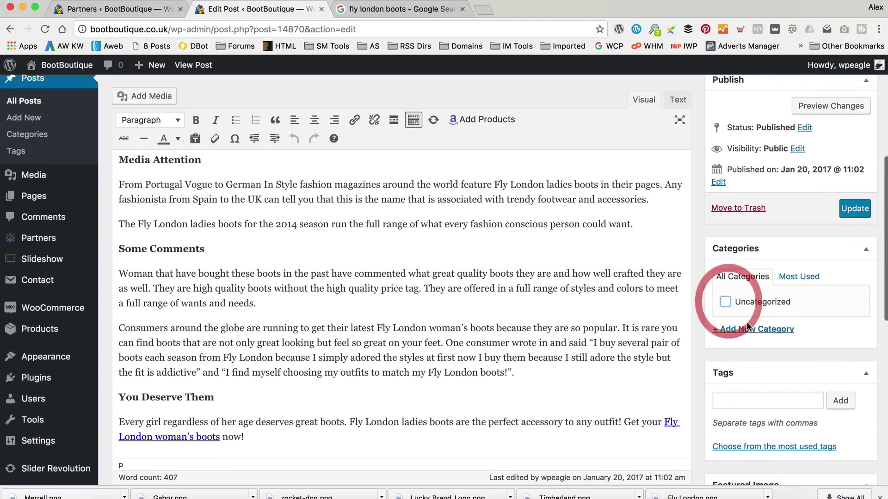
click(756, 329)
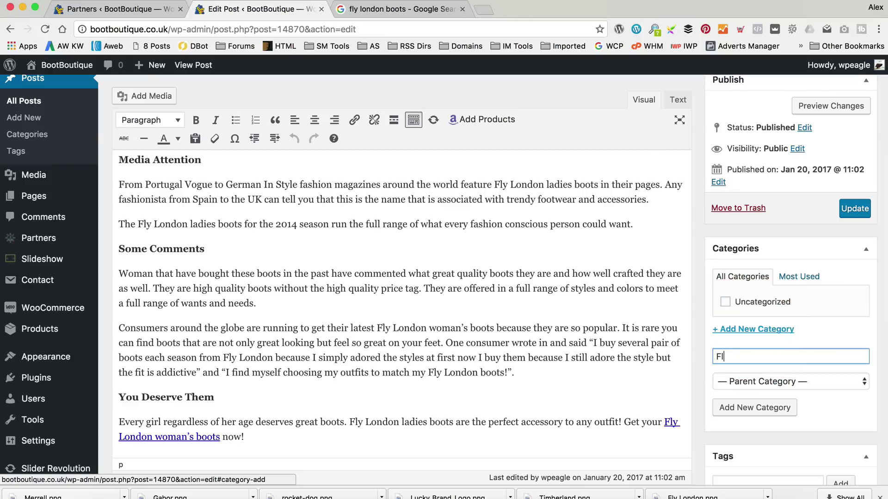
click(780, 409)
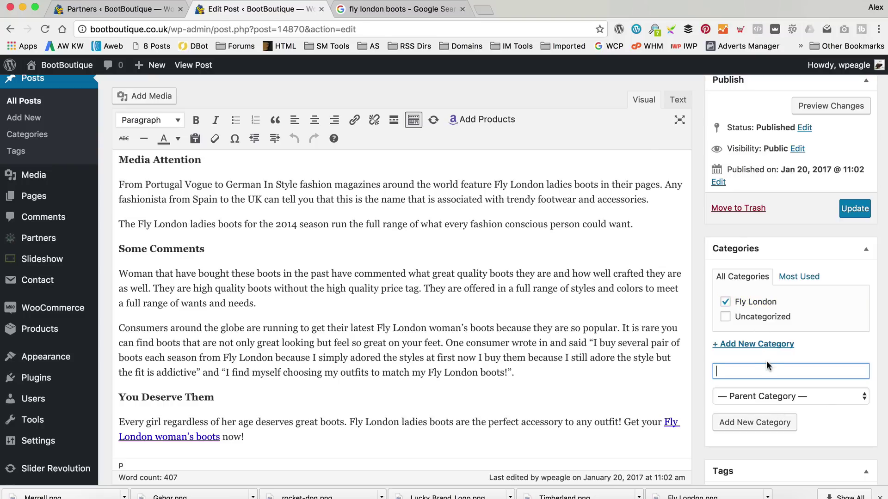
click(855, 208)
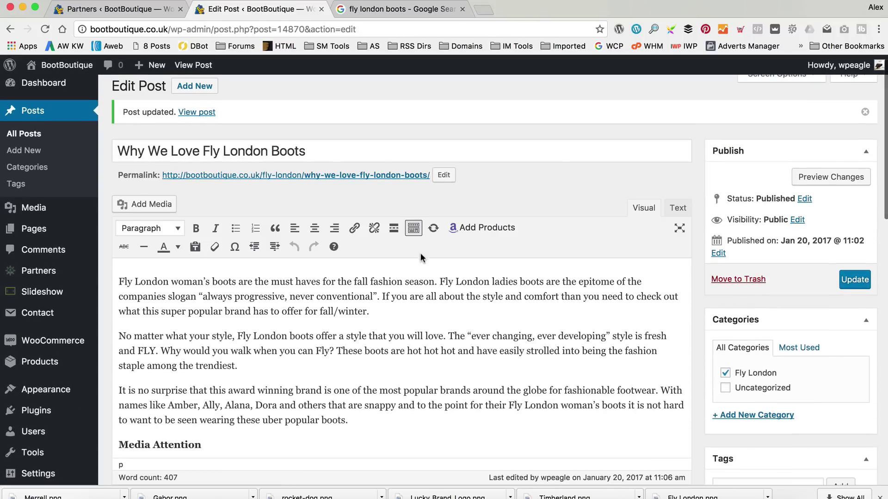
click(193, 112)
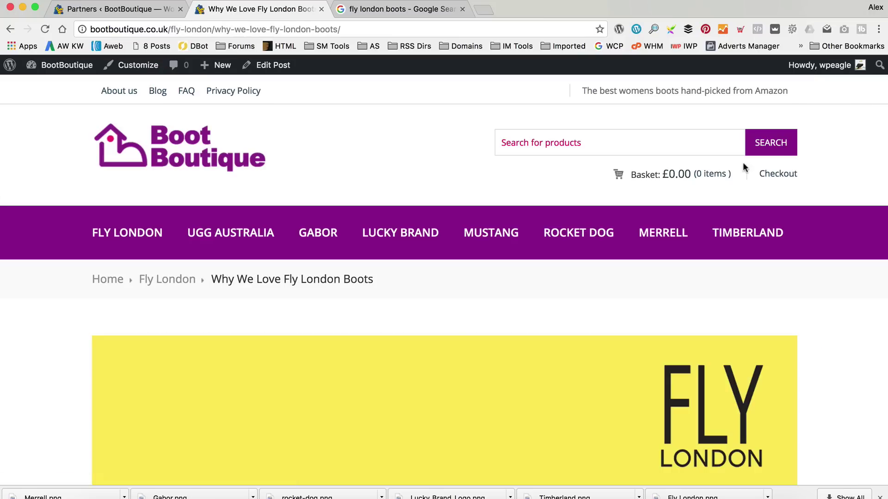
Scroll through the updated live post page.
scroll(745, 167, down, 5)
scroll(775, 345, up, 5)
scroll(428, 219, down, 20)
scroll(445, 221, down, 5)
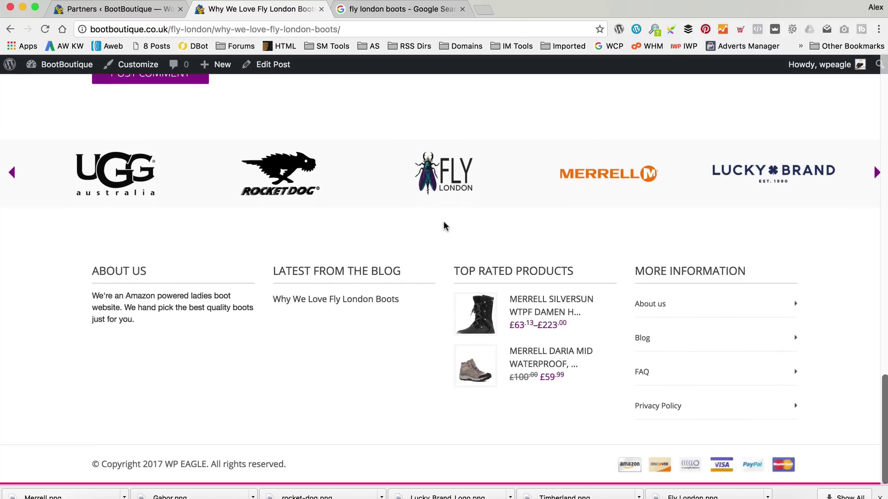
scroll(444, 223, up, 20)
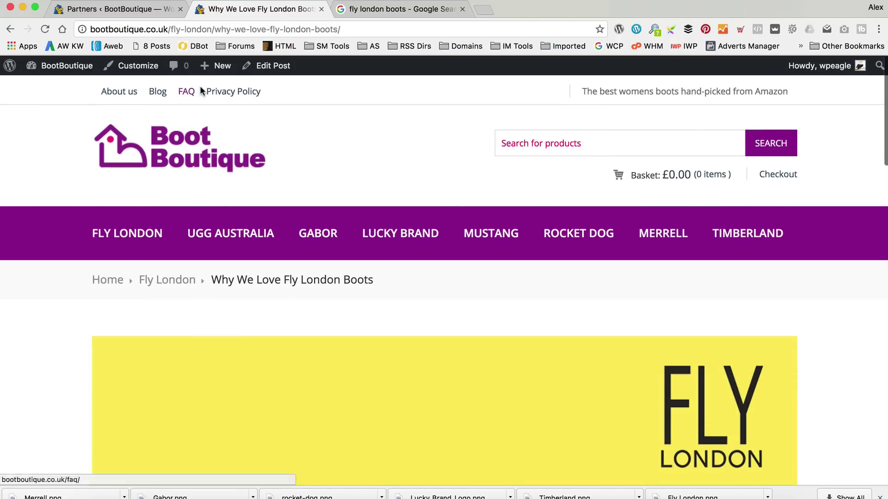
Open the Blog listing, visit the post via its cropped thumbnail, and return to the listing.
click(158, 91)
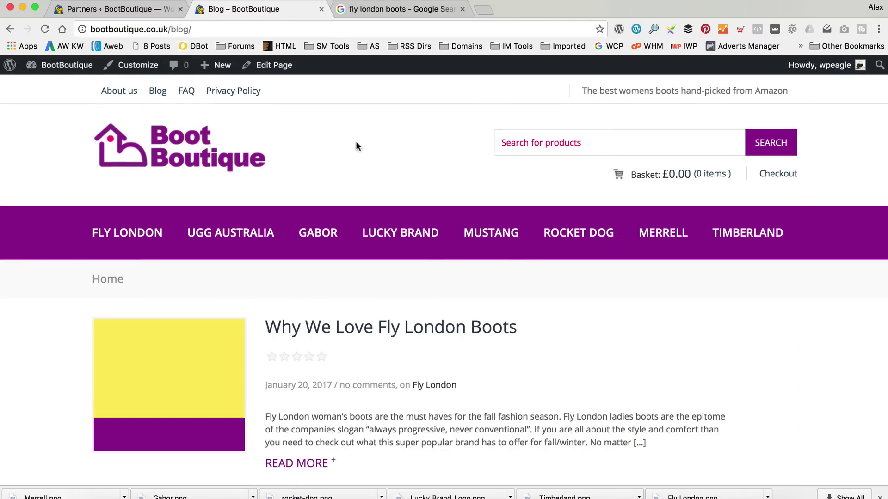
scroll(354, 143, down, 3)
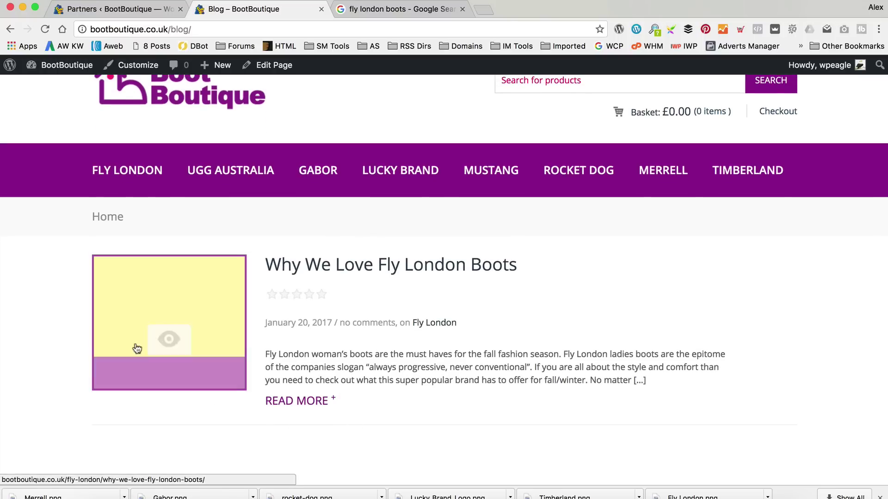
click(113, 325)
scroll(287, 268, down, 5)
scroll(287, 267, up, 3)
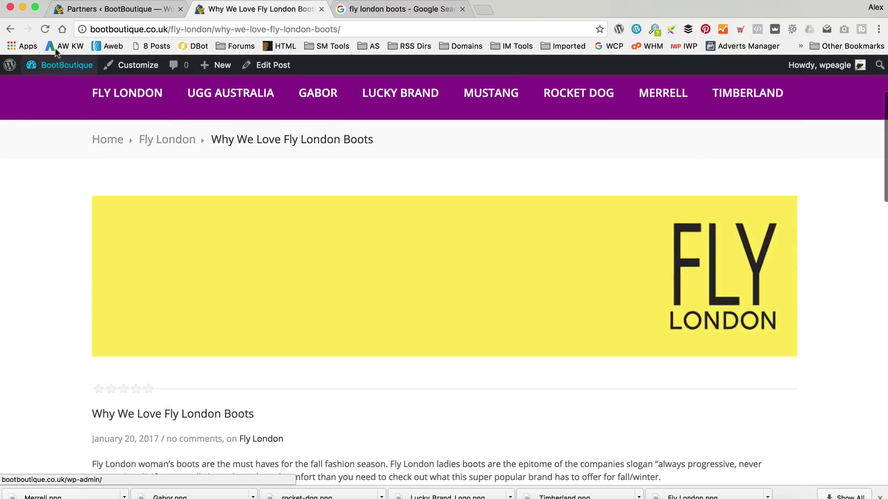
click(14, 30)
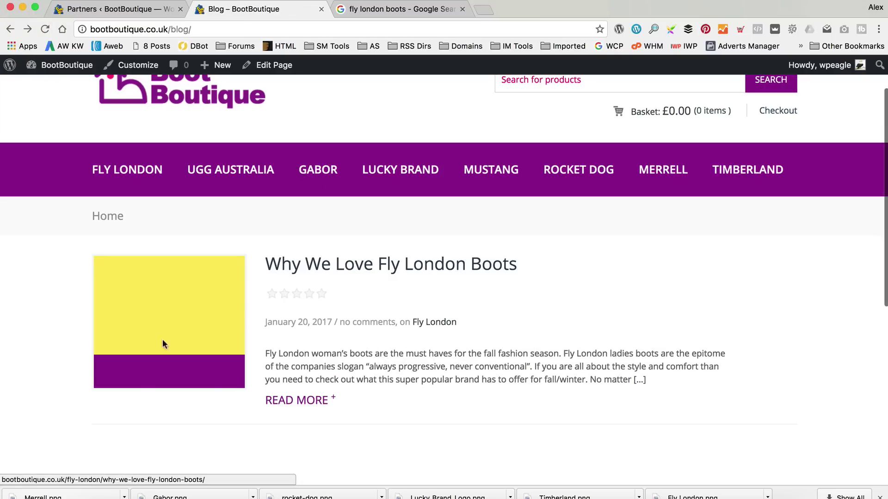
scroll(210, 318, down, 2)
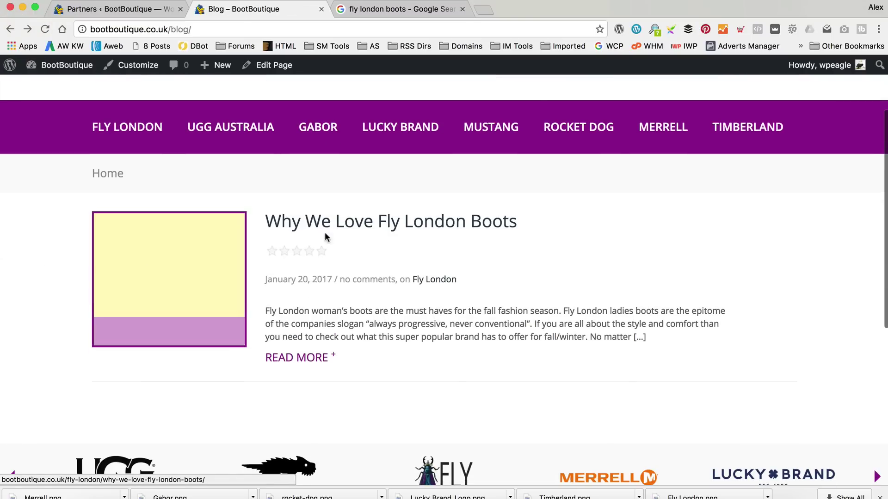
Inspect the blog thumbnail container and its width styles in DevTools.
right_click(545, 270)
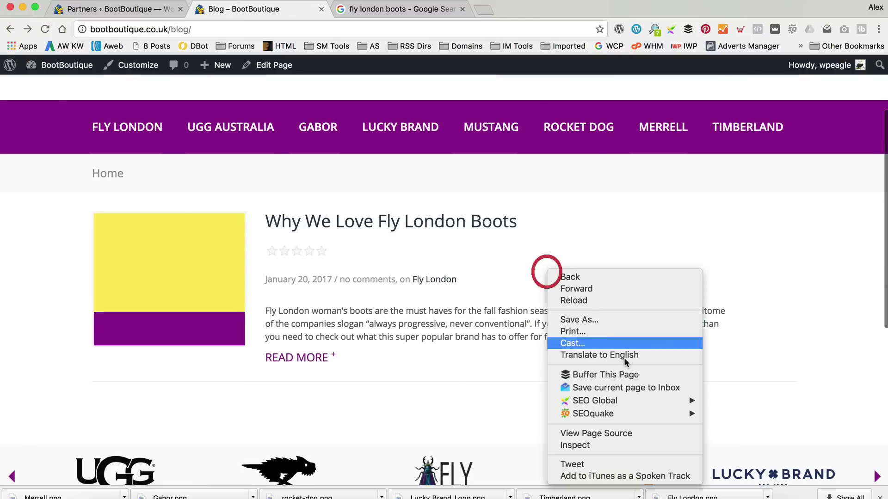
click(593, 444)
click(9, 291)
click(148, 204)
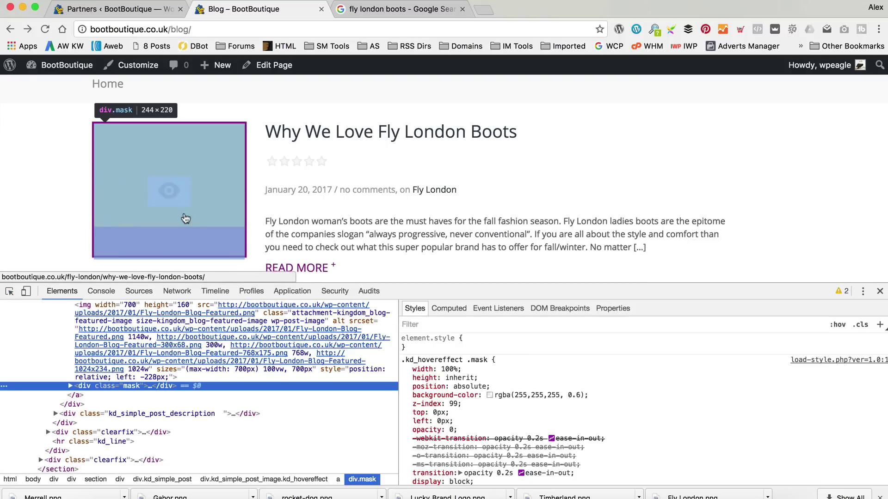
scroll(662, 392, down, 3)
scroll(661, 392, up, 2)
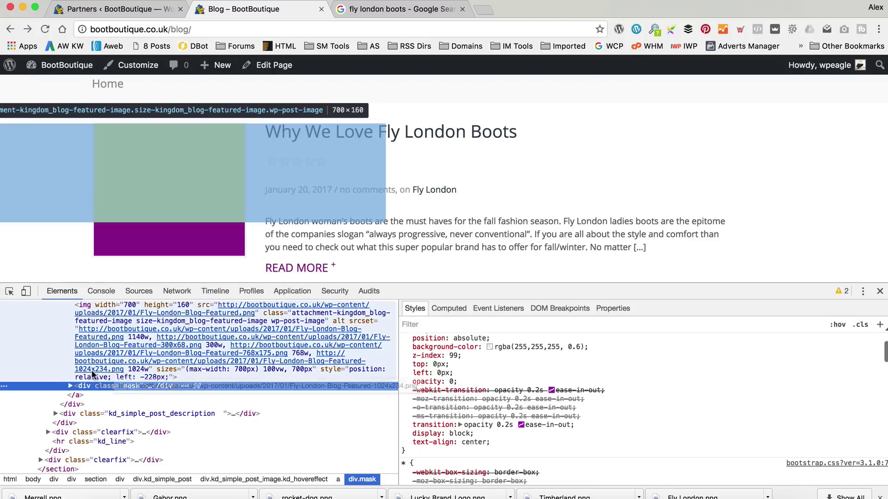
scroll(95, 372, up, 3)
click(73, 374)
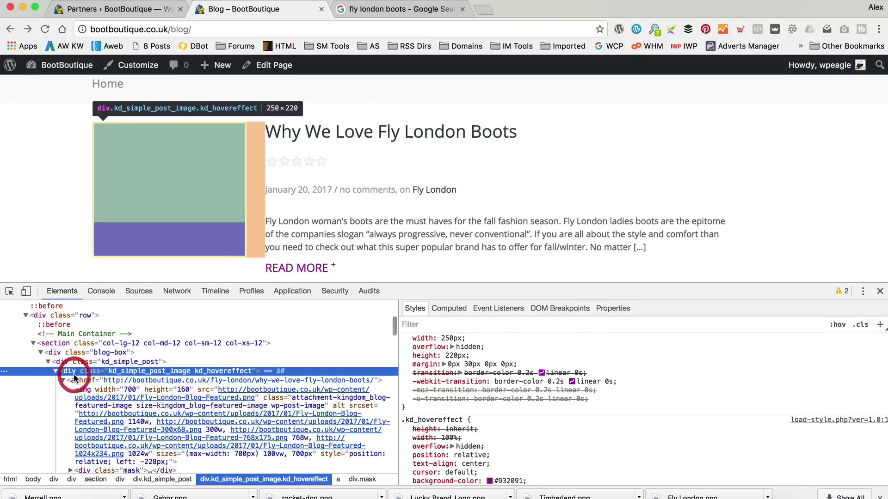
scroll(418, 398, up, 2)
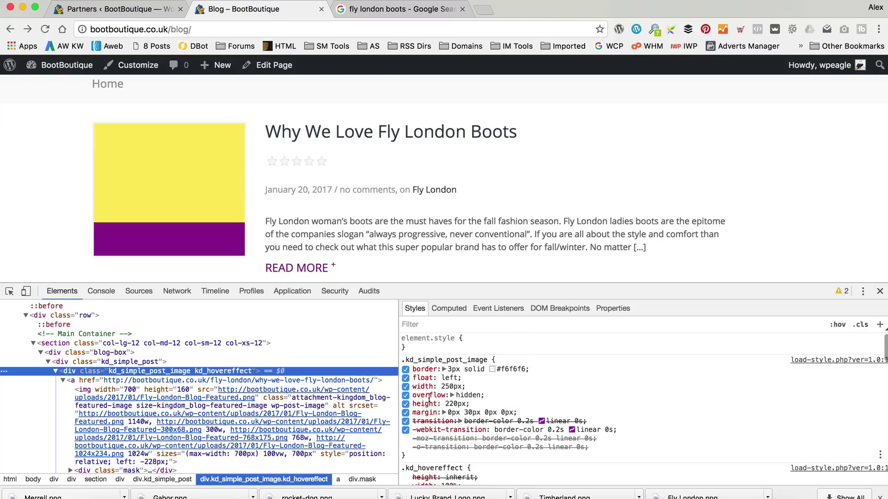
Disable the thumbnail's 250px width and set margin to 0px 30px 9px 0px.
click(405, 387)
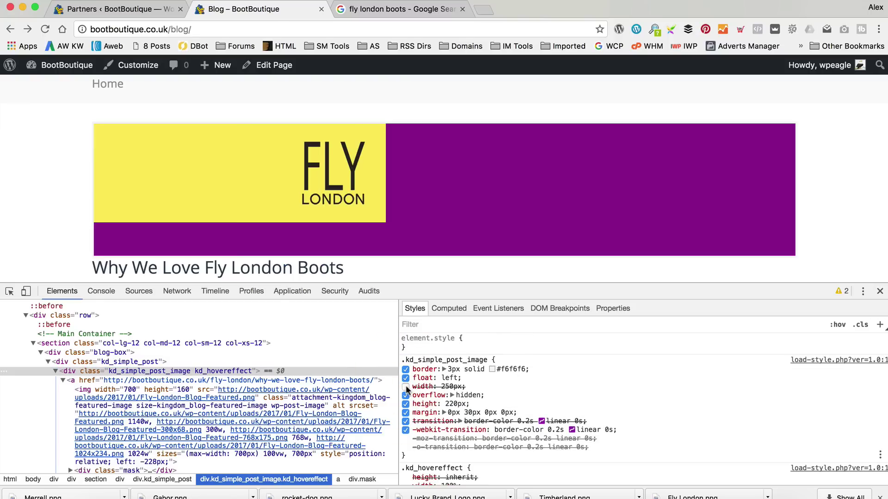
click(406, 404)
click(406, 404)
scroll(672, 246, down, 3)
scroll(672, 246, up, 1)
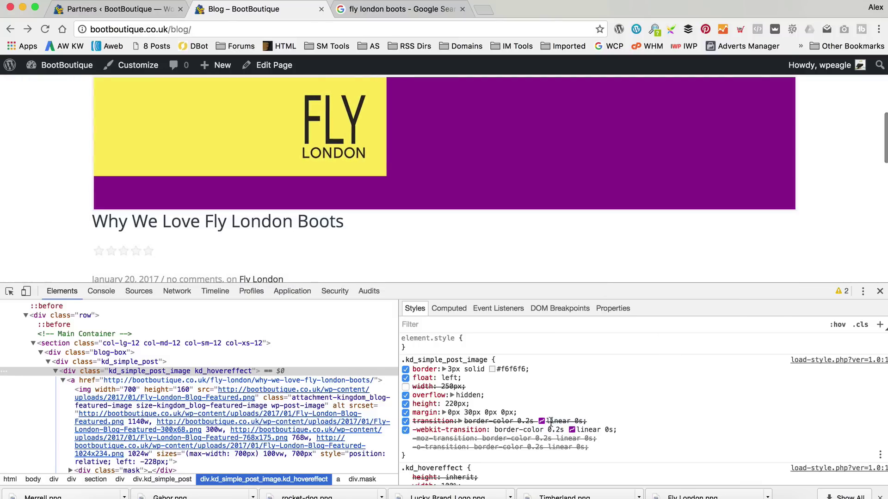
key(Up)
key(Up)
key(Up)
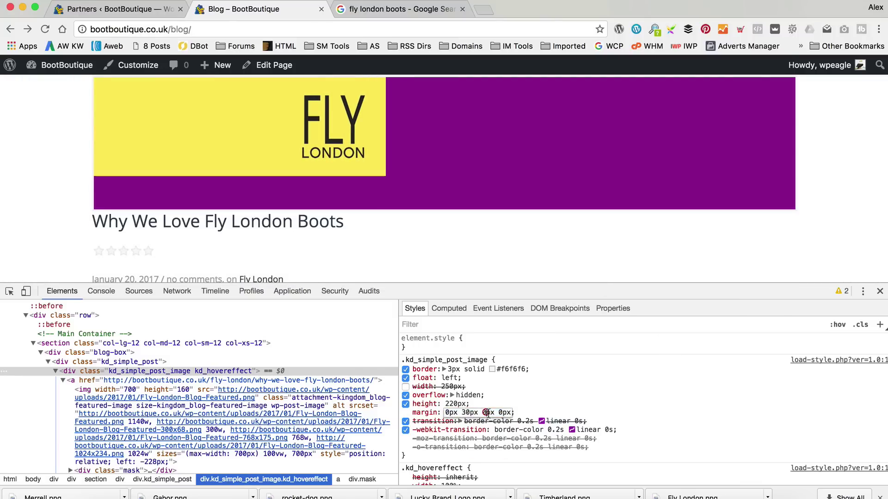
key(Up)
key(Up)
key(Up)
key(Up)
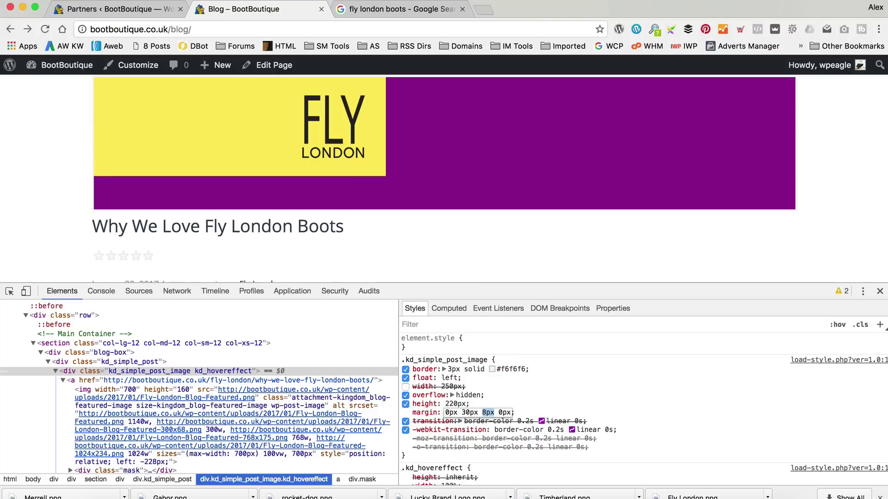
click(576, 406)
Select and copy the .kd_simple_post_image rule.
drag(539, 418, 406, 370)
click(406, 370)
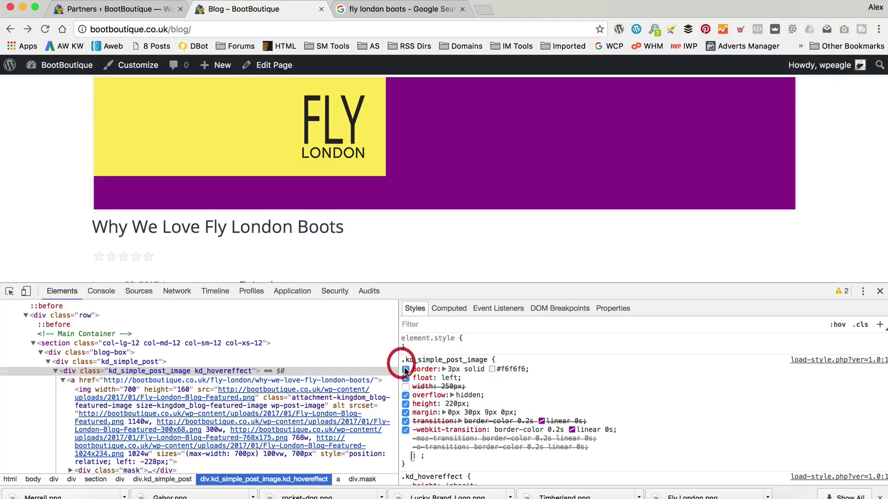
click(370, 358)
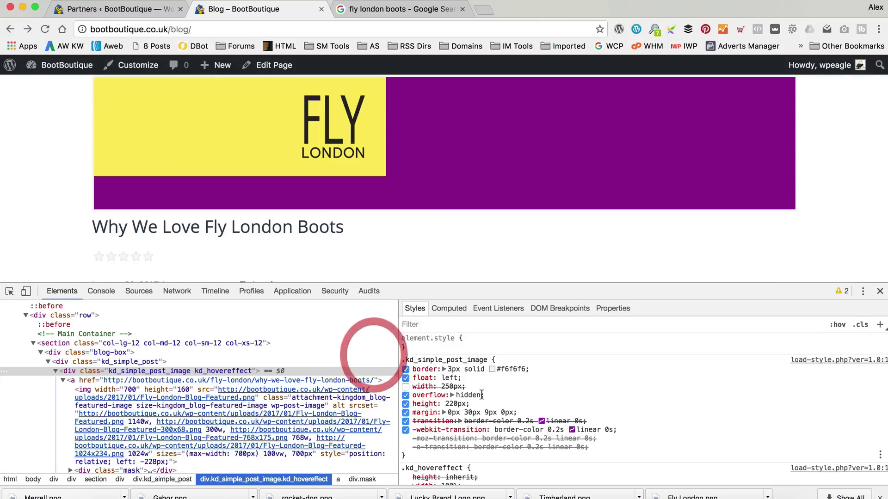
mouse_move(517, 413)
mouse_down()
mouse_move(427, 379)
mouse_move(416, 365)
mouse_move(525, 415)
mouse_up()
click(403, 360)
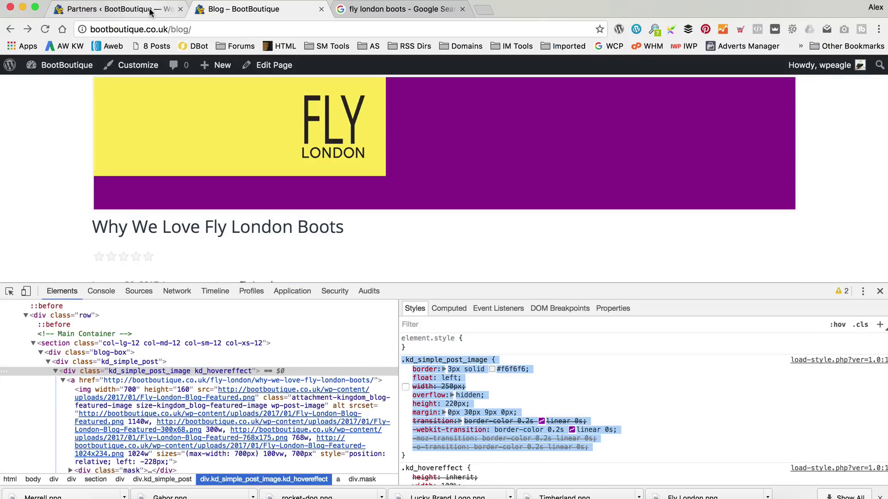
click(152, 10)
Paste the .kd_simple_post_image rule into Additional CSS, remove its margin and transition lines, and publish.
mouse_move(65, 367)
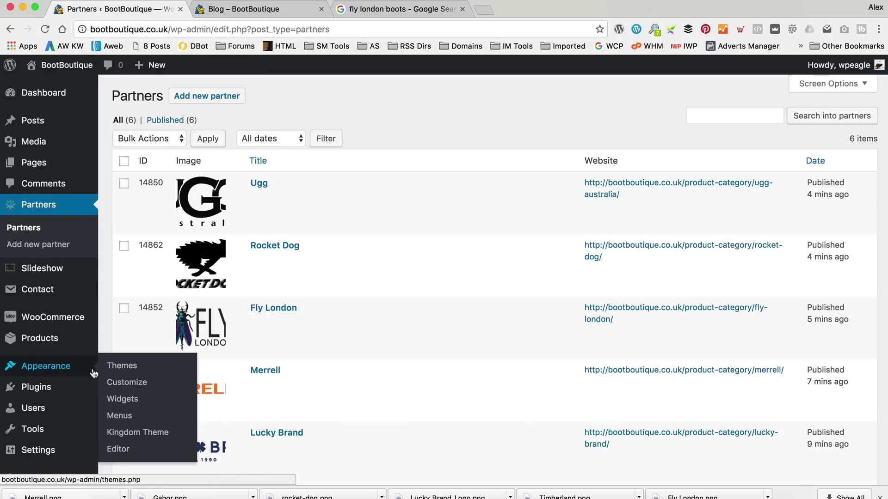
click(167, 383)
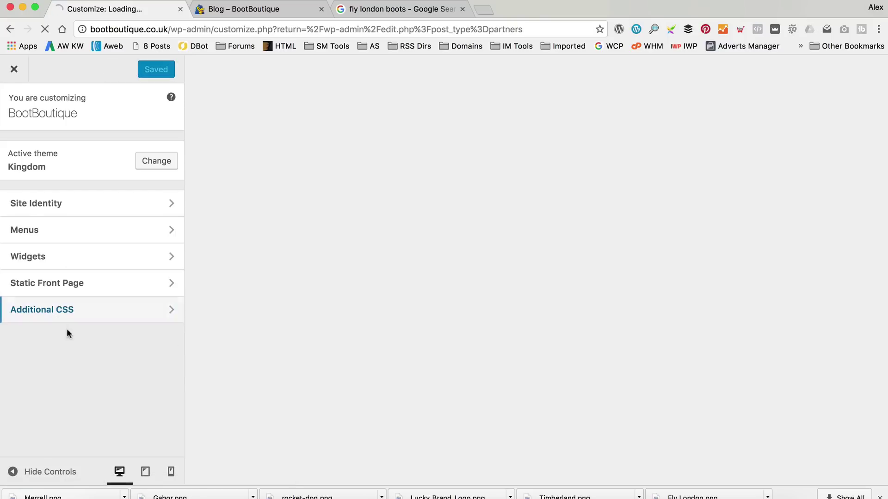
click(85, 309)
click(85, 275)
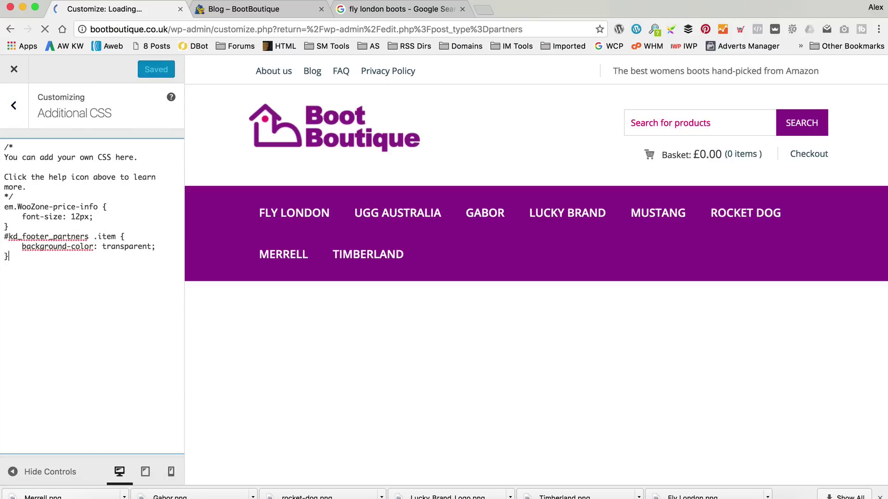
text(.kd_simple_post_image {     border: 3px solid #f6f6f6;     float: left;     /* width: 250px; */     overflow: hidden;     height: 220px;     margin: 0px 30px 9px 0px;     transition: border-color 0.2s linear 0s;     -webkit-transition: border-color 0.2s linear 0s;     -moz-transition: border-color 0.2s linear 0s;     -o-transition: border-color 0.2s linear 0s;)
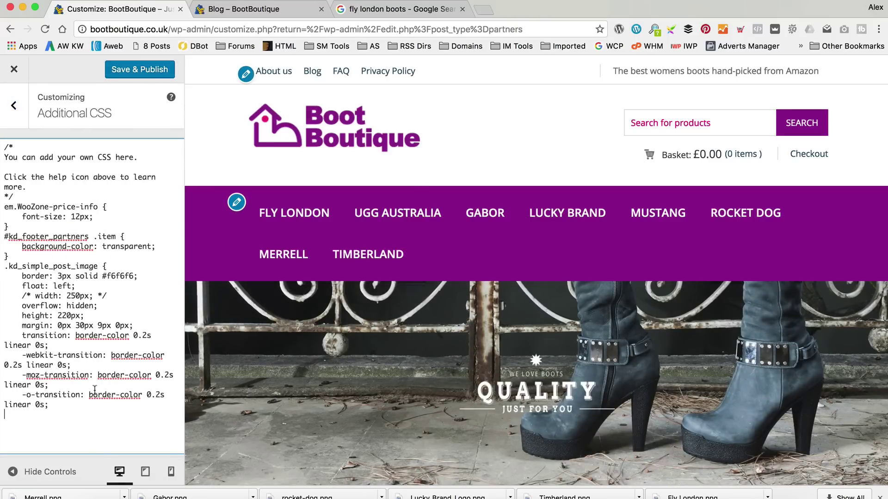
drag(50, 404, 11, 327)
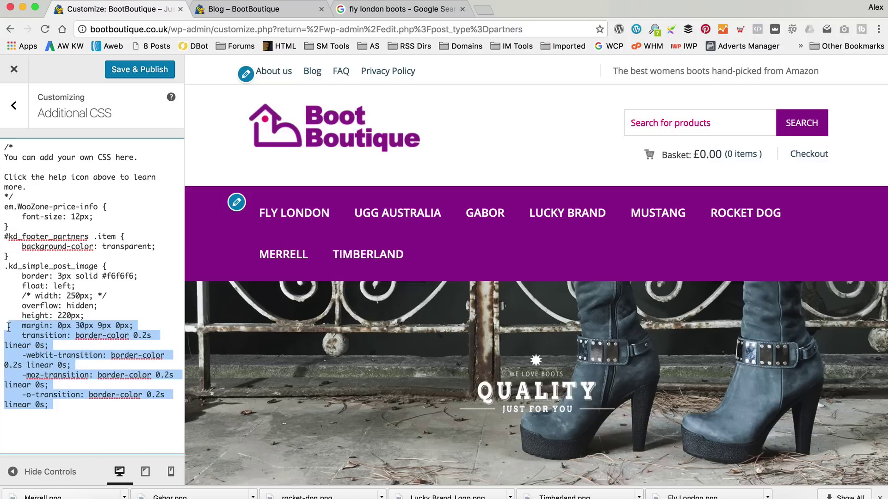
key(BackSpace)
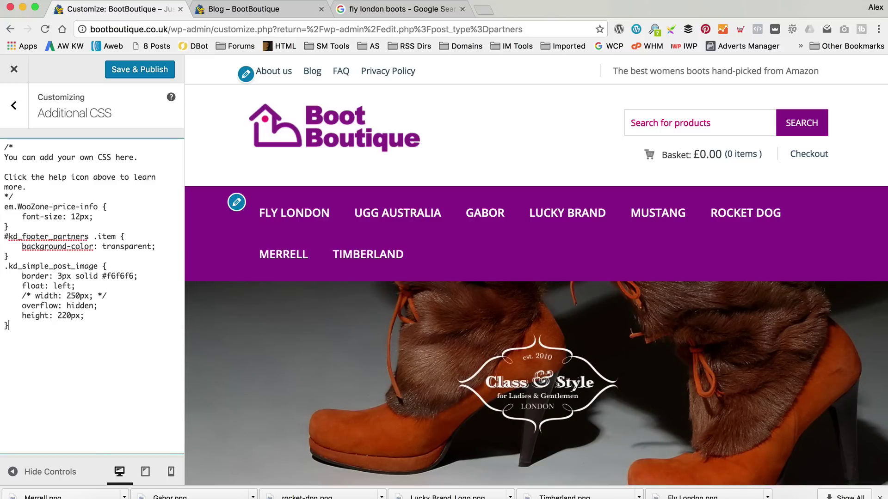
click(139, 70)
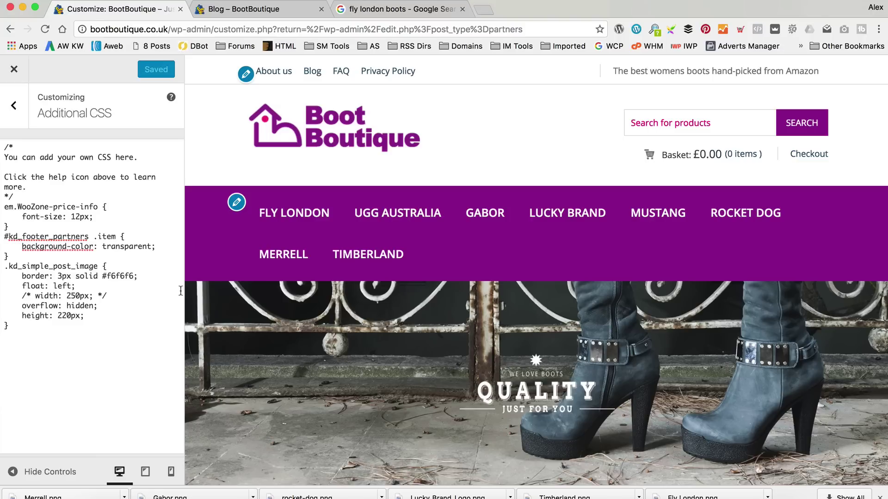
Reload the blog page, then uncomment the width declaration in Additional CSS.
click(243, 9)
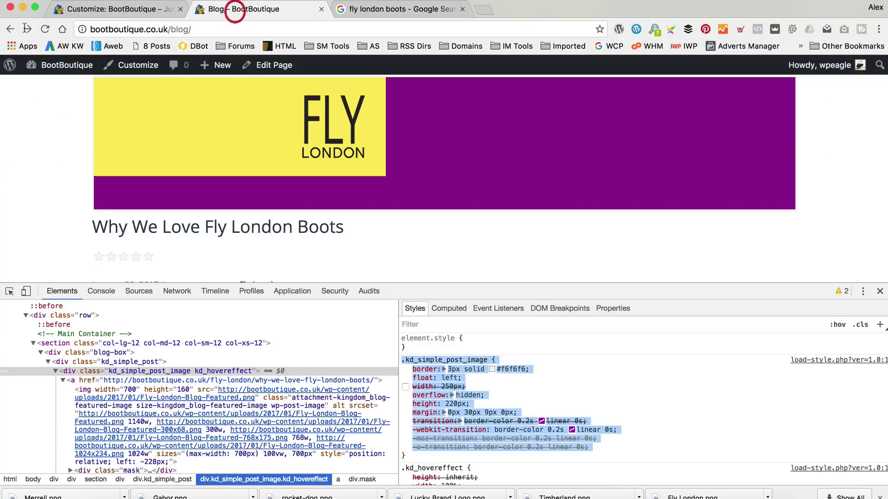
click(43, 29)
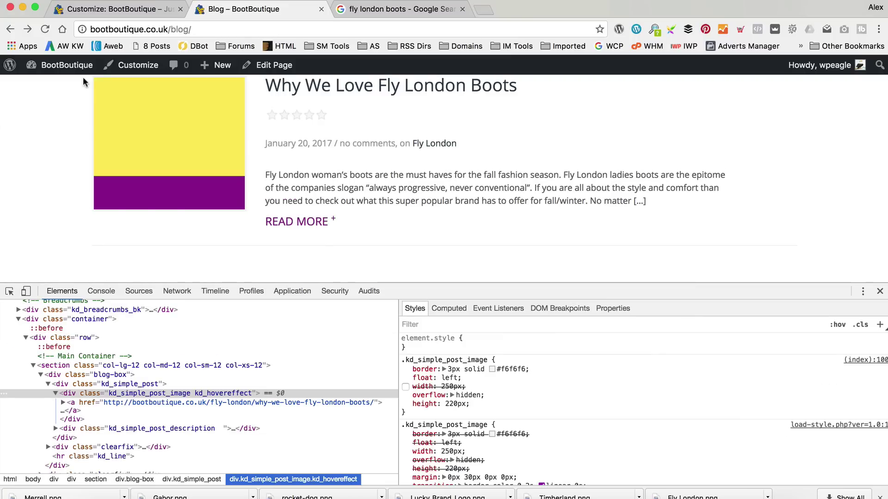
click(130, 10)
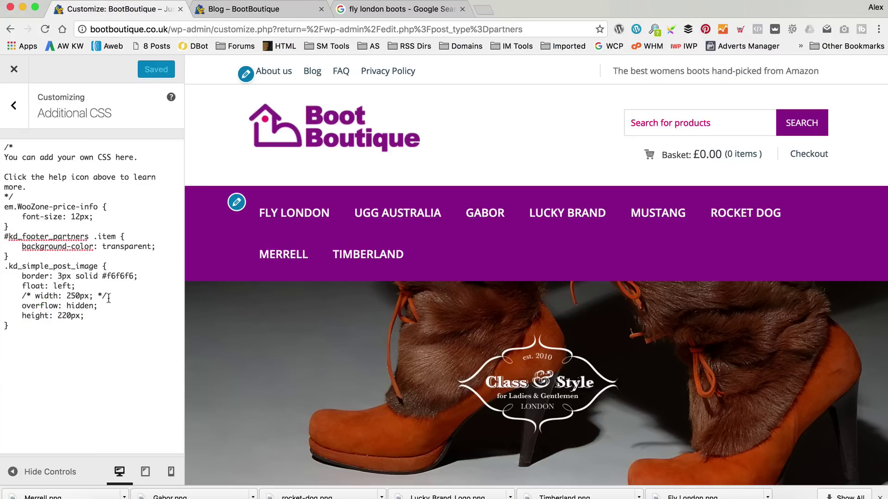
drag(116, 297, 25, 294)
key(BackSpace)
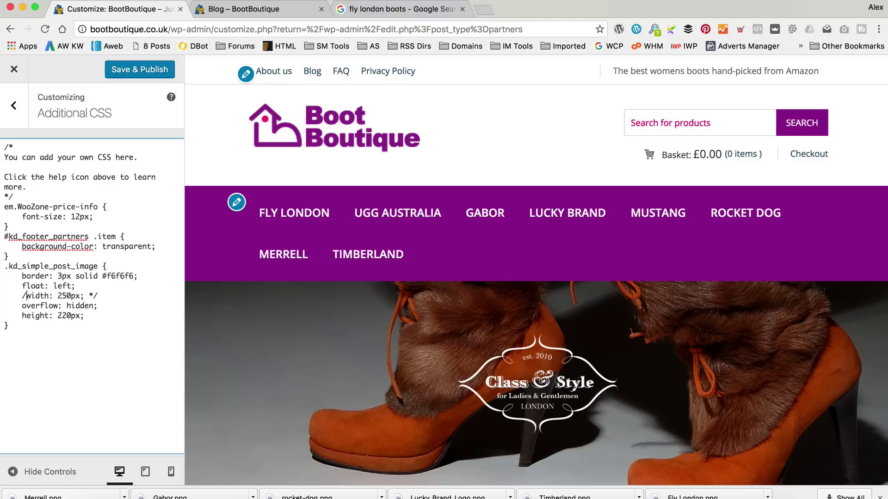
drag(118, 295, 82, 296)
key(BackSpace)
Set the thumbnail width to 100% and publish the custom CSS.
click(72, 295)
key(BackSpace)
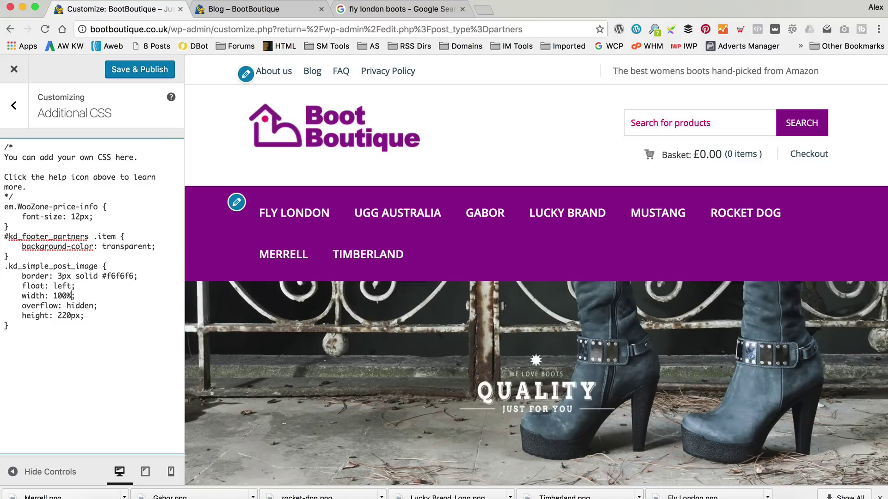
click(164, 75)
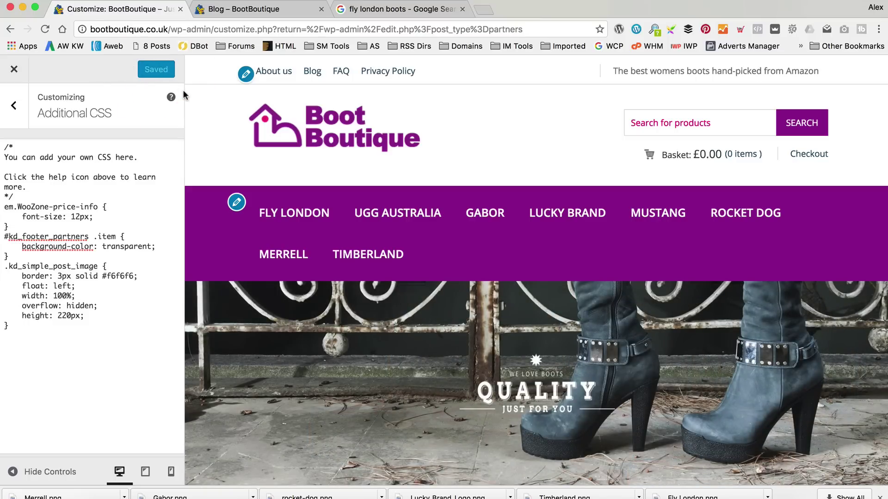
Reload the blog page and inspect the full-width thumbnail's overlay element.
click(253, 12)
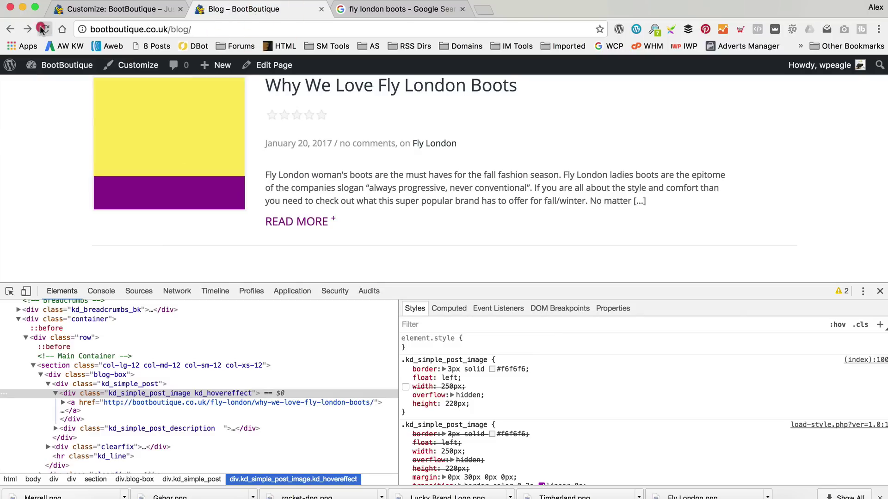
key(super+r)
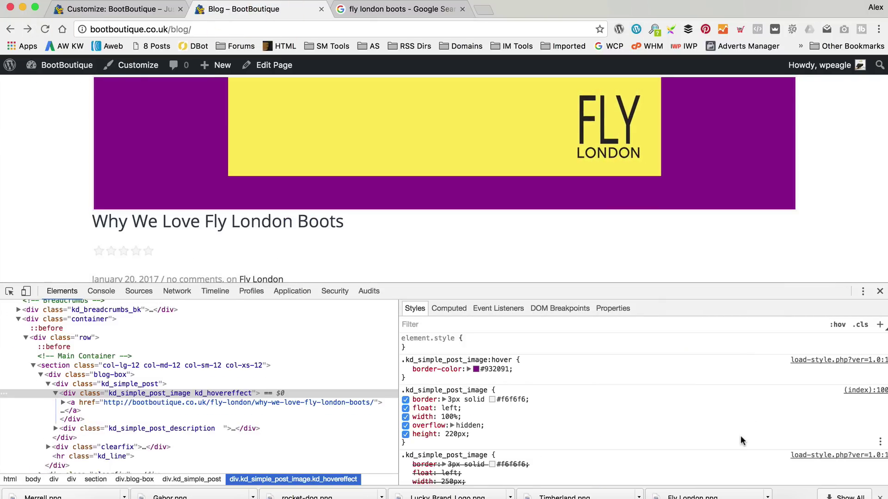
click(9, 291)
click(311, 144)
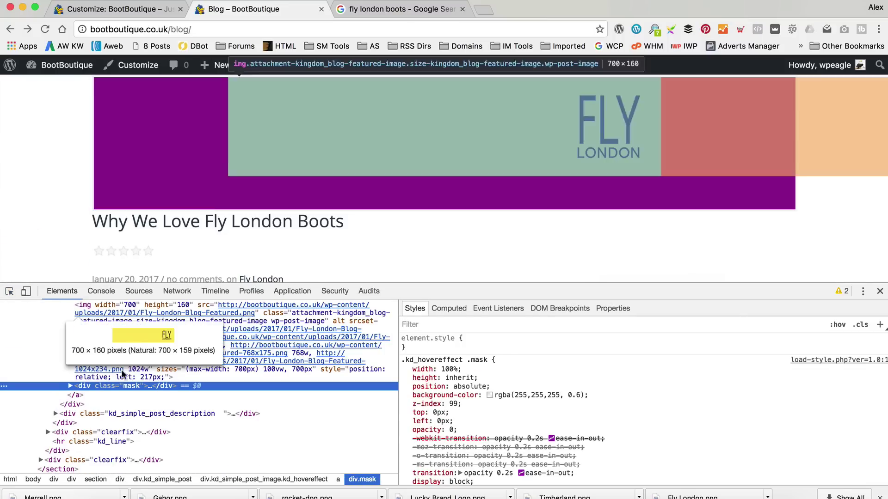
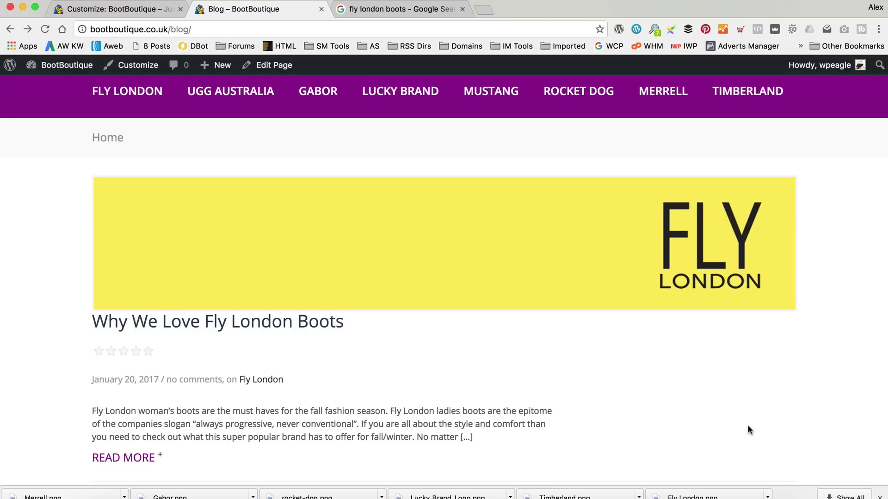
Open the 'Why We Love Fly London Boots' post from the Blog page and scroll through it.
scroll(393, 321, down, 3)
click(133, 315)
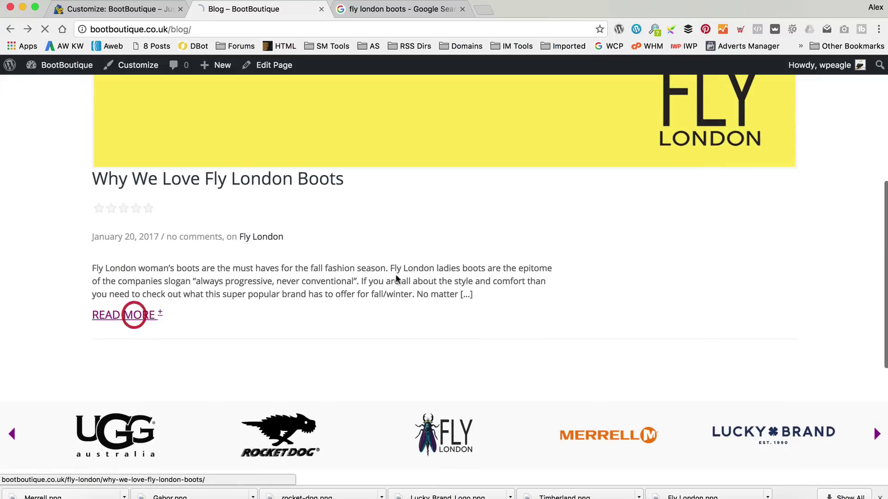
scroll(483, 240, down, 10)
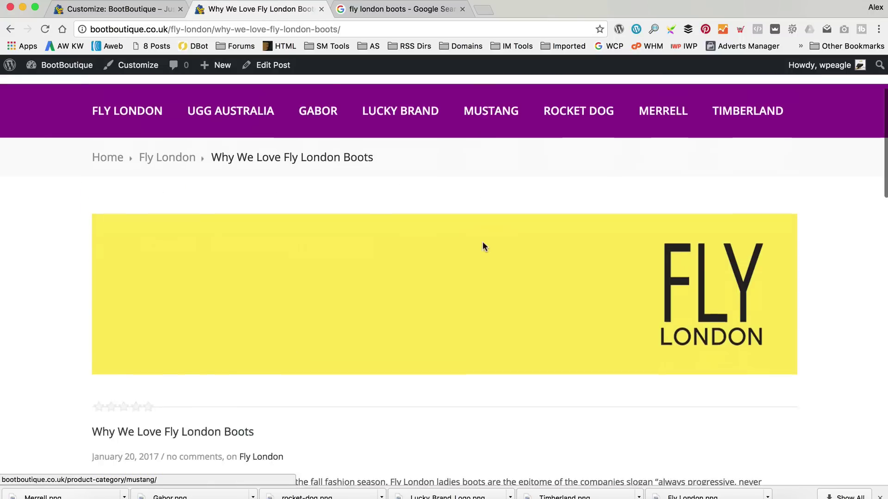
scroll(484, 306, down, 7)
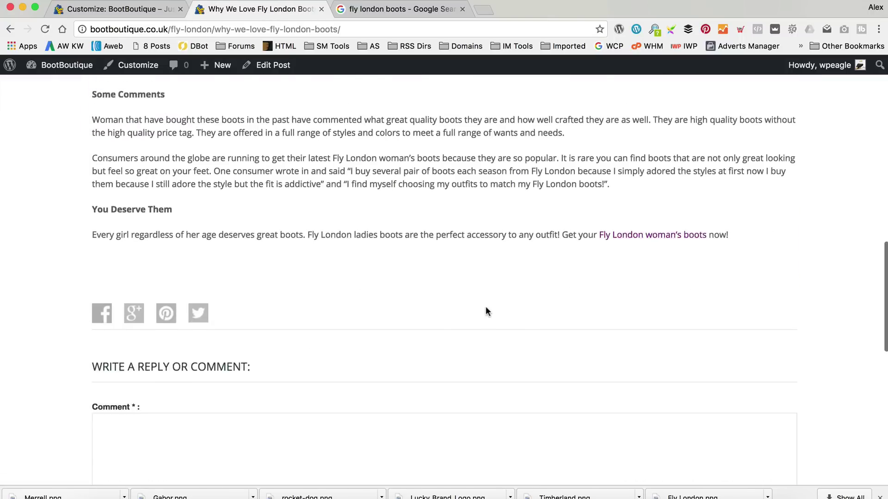
scroll(485, 306, up, 15)
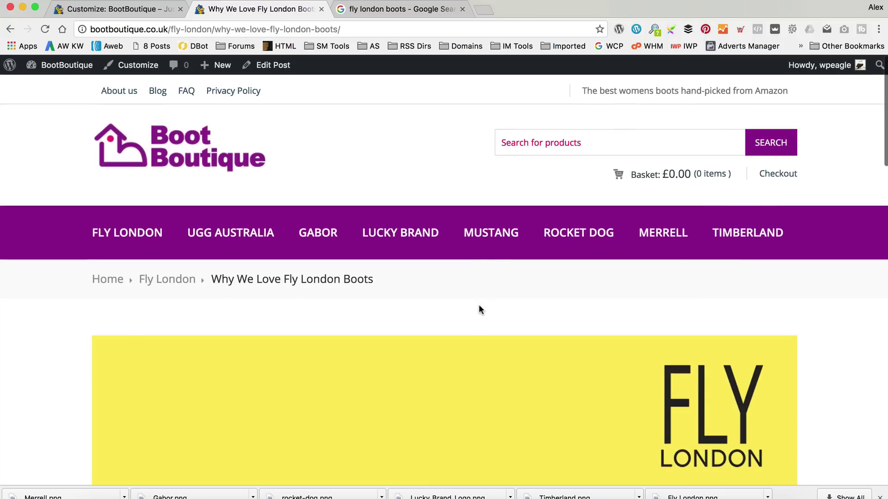
Start a new post and copy the two Ugg Boots paragraphs from the Word document.
mouse_move(217, 65)
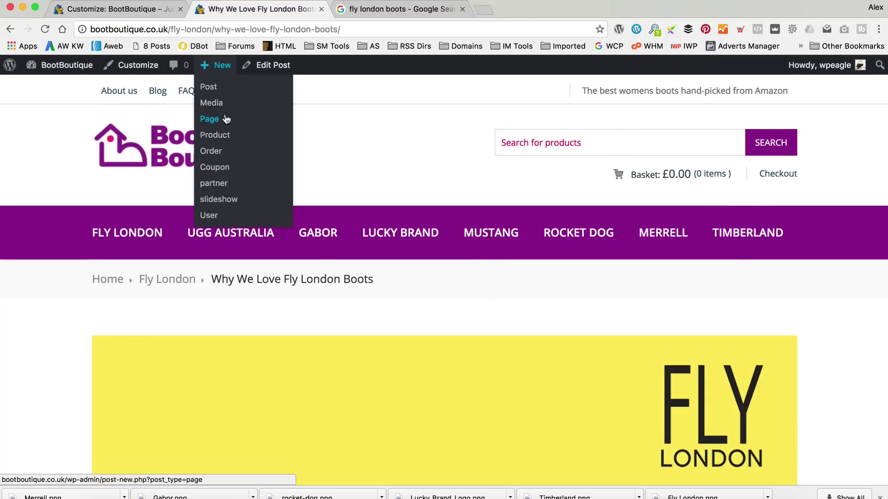
click(229, 94)
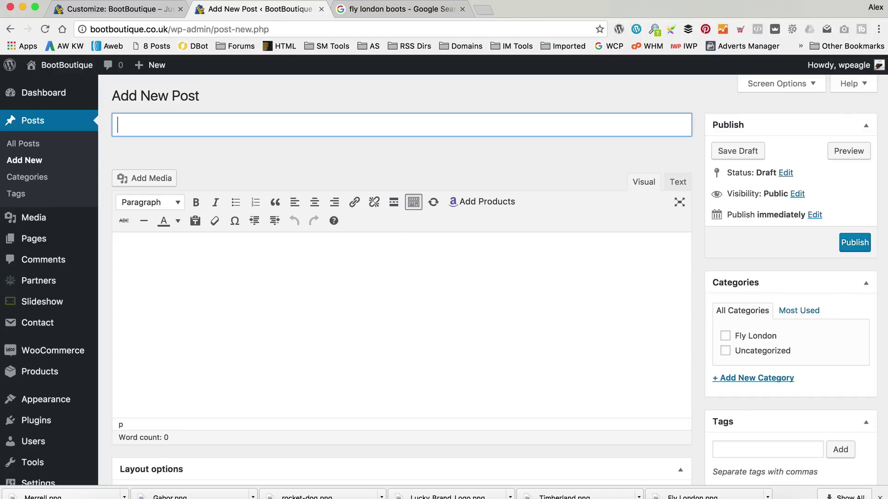
click(85, 485)
click(244, 65)
click(261, 65)
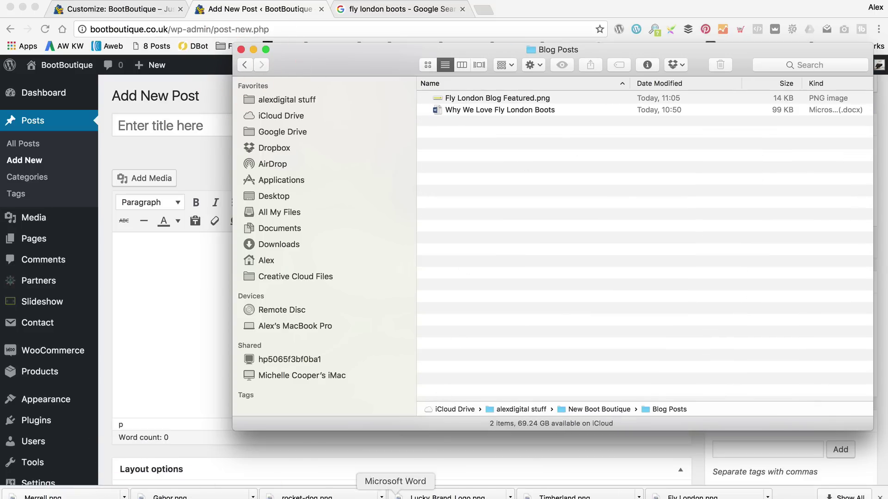
click(392, 497)
click(362, 111)
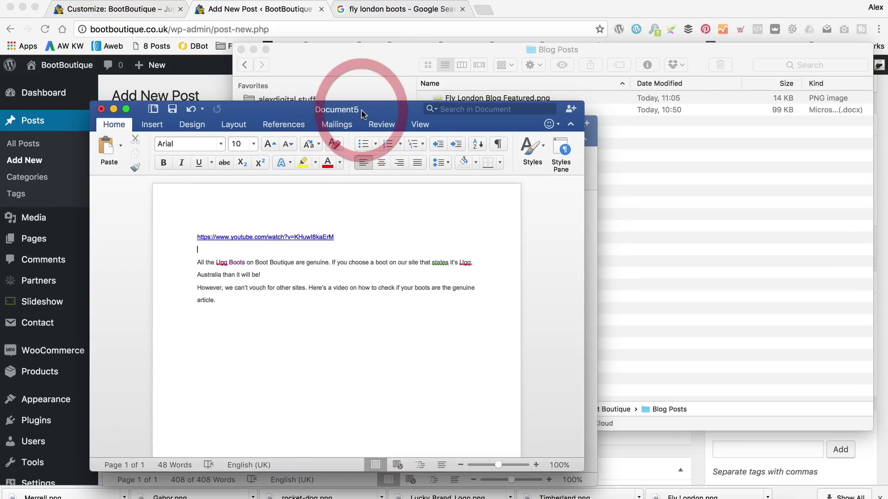
drag(221, 300, 200, 262)
key(super+c)
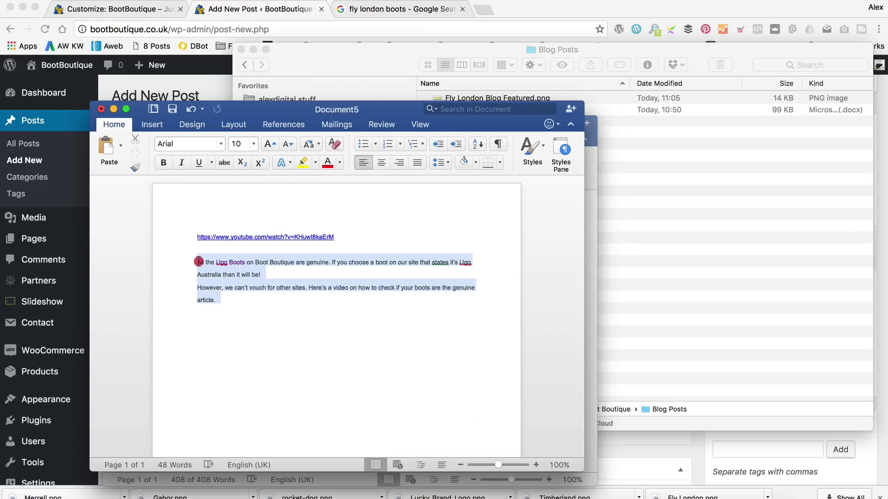
Title the post 'How to spot fake Ugg Boots' and paste the paragraphs into the body.
click(226, 85)
text(W)
key(BackSpace)
text(How to spot fakce)
key(BackSpace)
key(BackSpace)
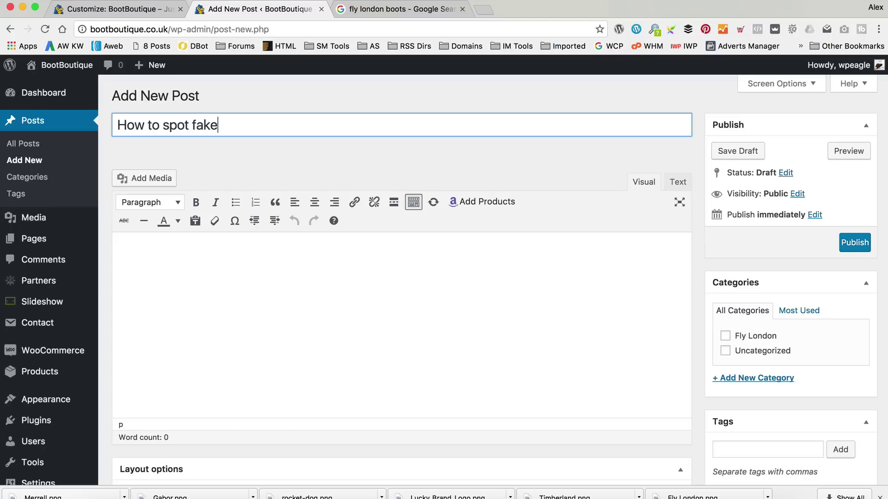
text(e Ugg Boots)
key(Tab)
key(super+v)
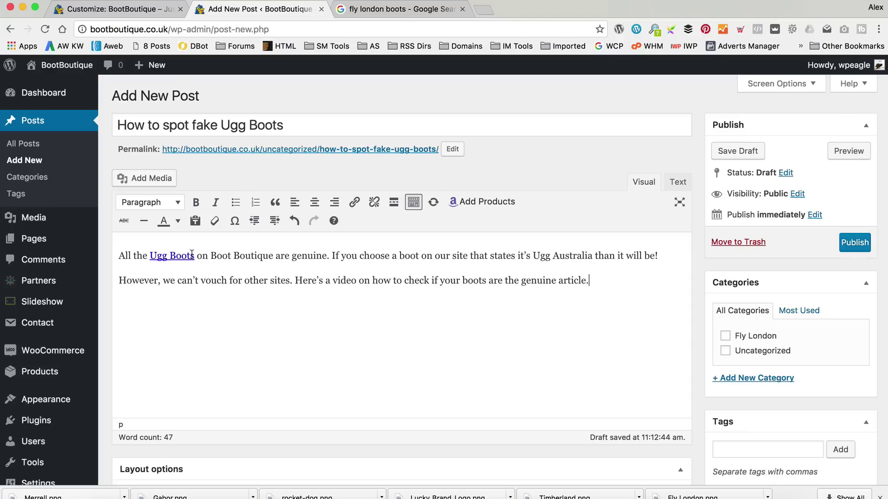
Clear the Ugg Boots link's URL and open its full link settings.
click(194, 255)
click(151, 254)
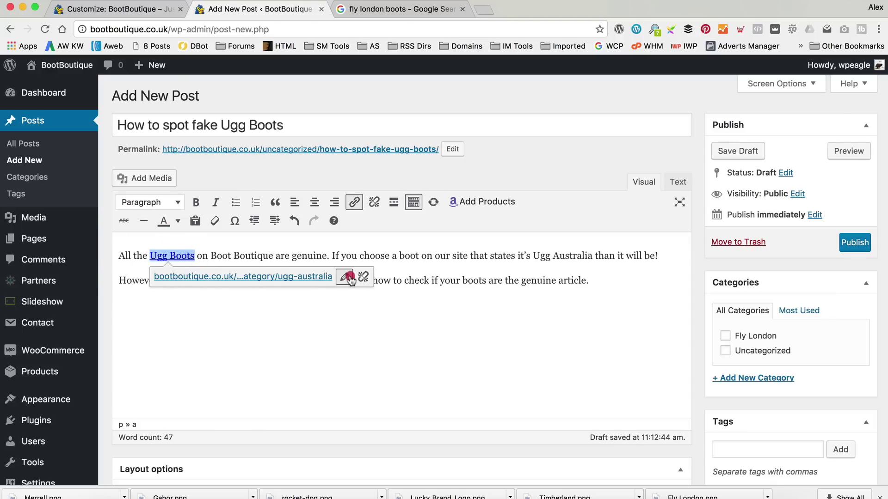
click(347, 277)
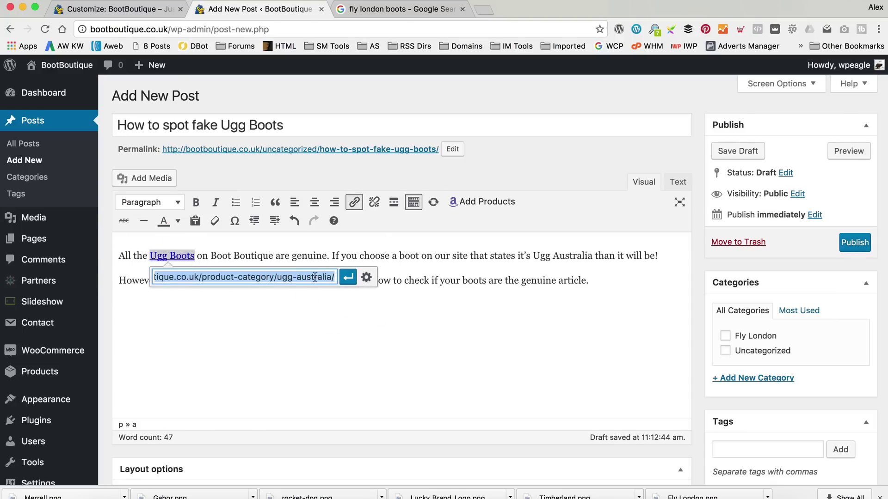
key(BackSpace)
click(361, 279)
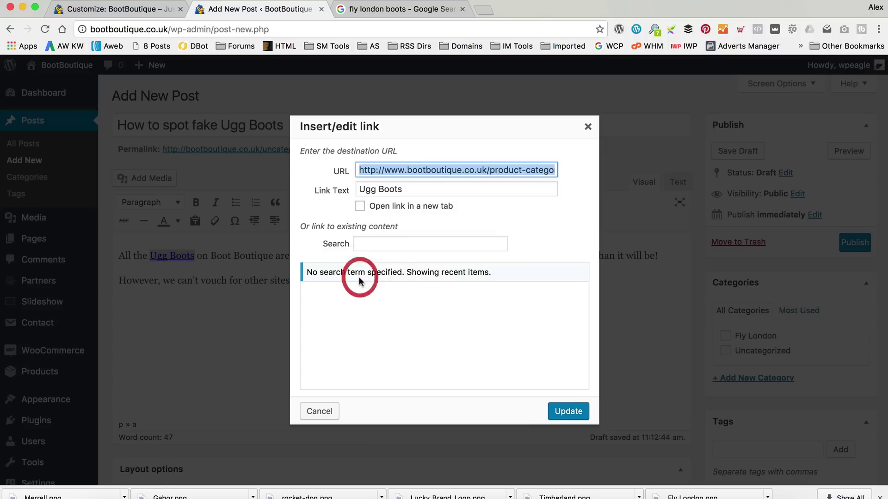
Search existing content for Ugg Australia, then clear the search text.
click(429, 243)
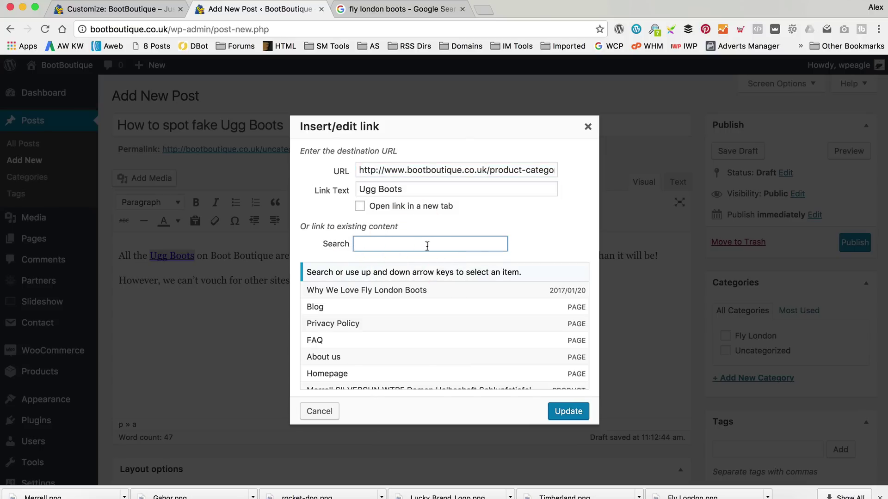
text(ugg boots)
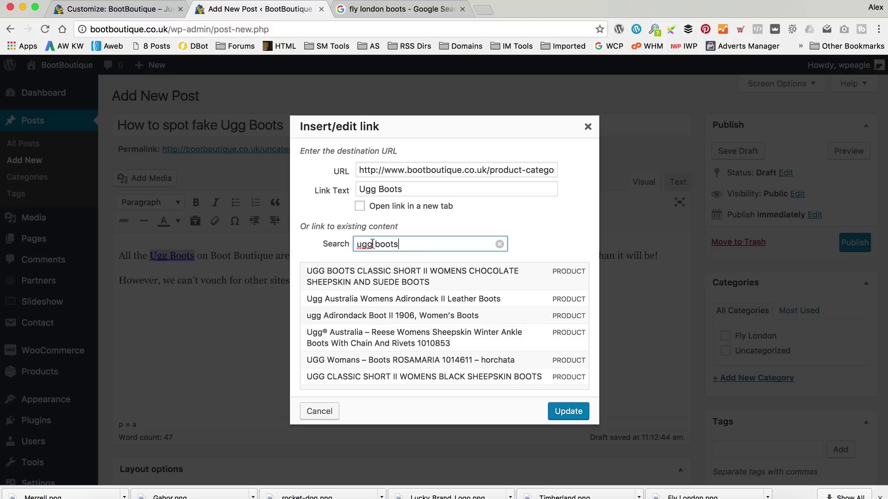
scroll(462, 310, down, 5)
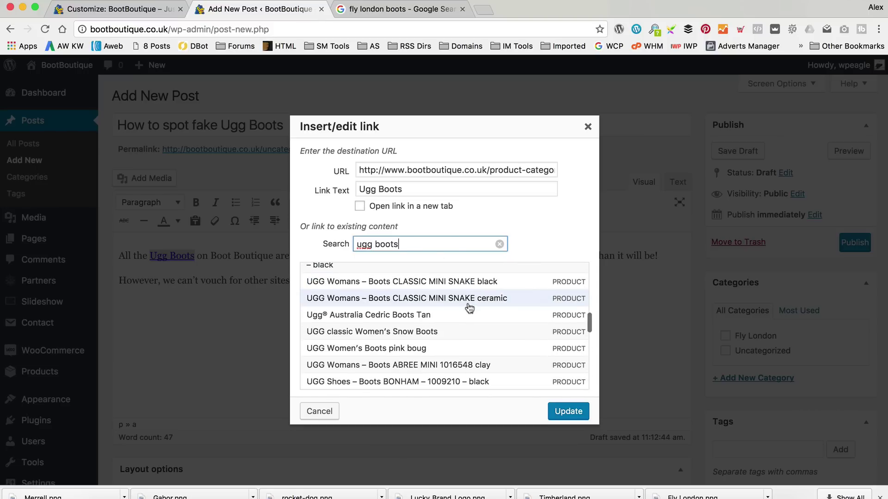
scroll(470, 308, down, 2)
drag(422, 245, 375, 245)
text(australia)
scroll(397, 278, down, 10)
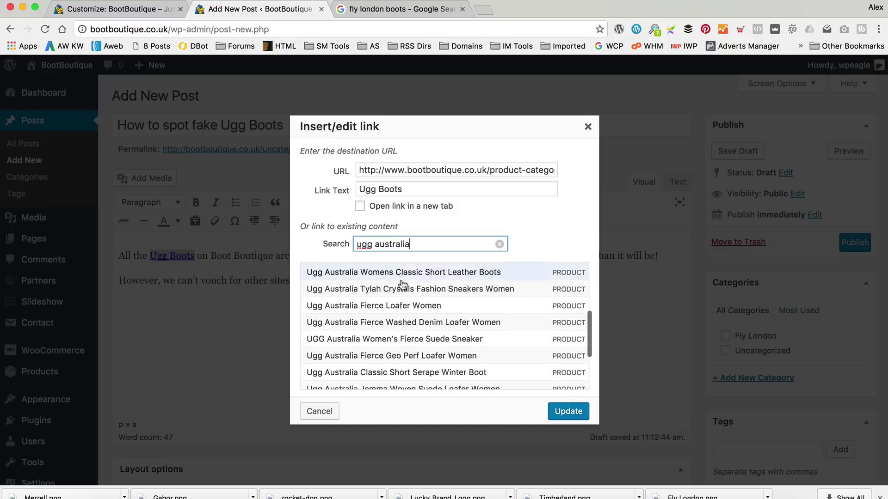
scroll(401, 285, up, 8)
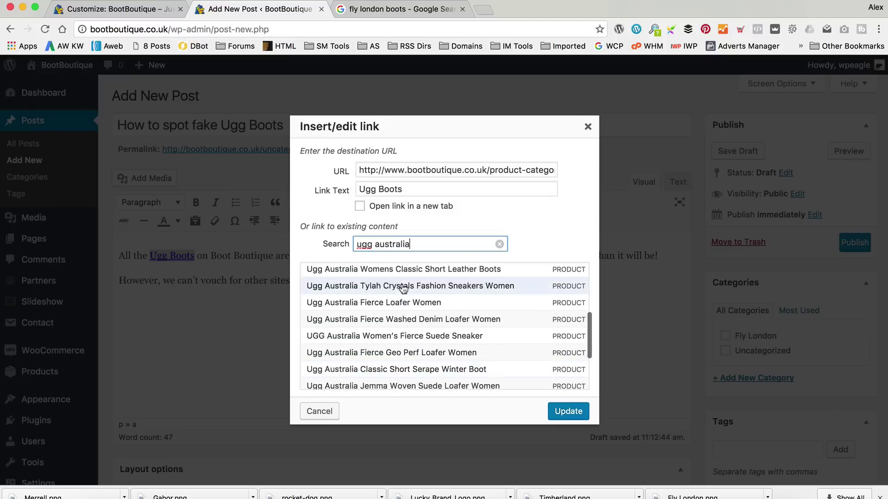
scroll(401, 289, down, 10)
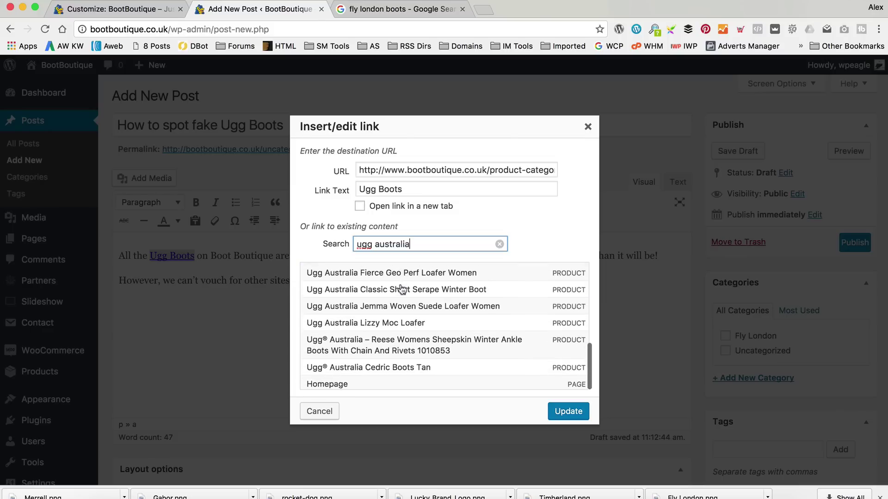
scroll(401, 289, up, 3)
scroll(401, 288, down, 3)
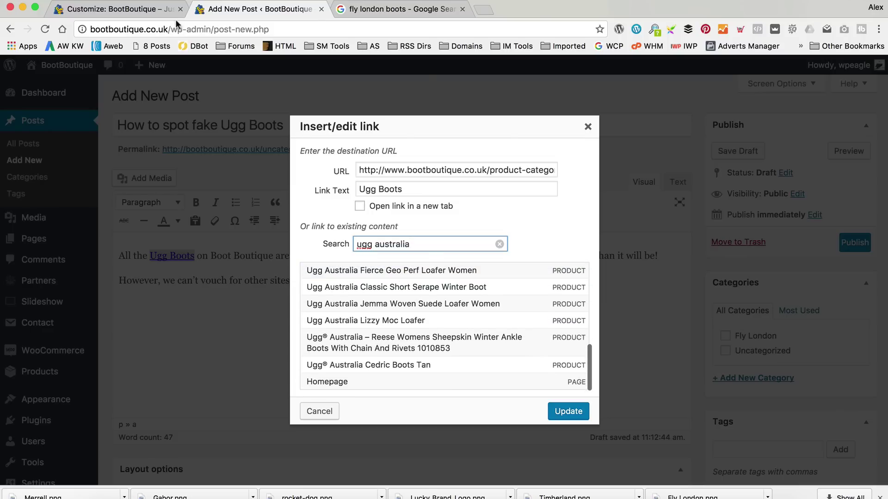
drag(407, 244, 264, 219)
key(BackSpace)
Copy the UGG AUSTRALIA category link address from the live site's menu.
click(73, 8)
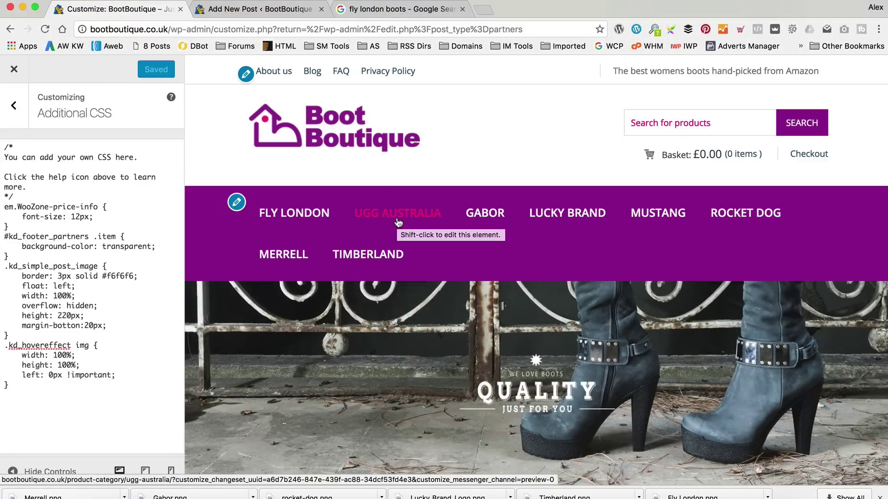
right_click(398, 222)
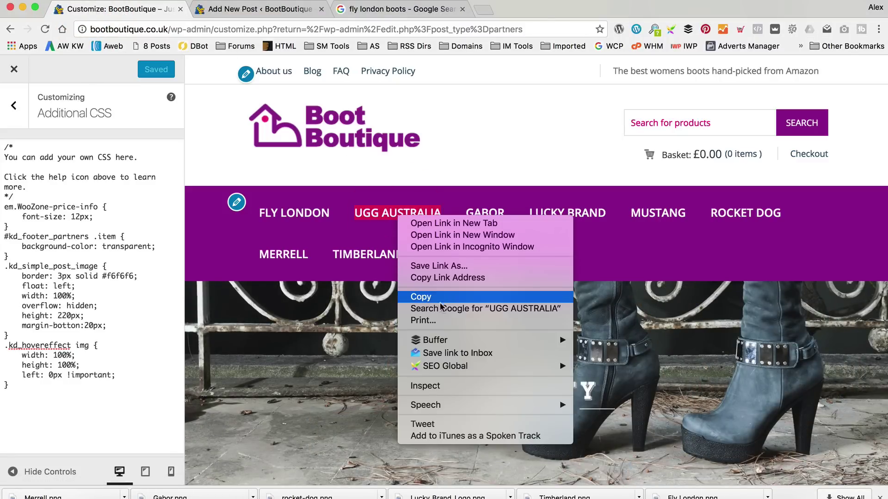
click(437, 144)
click(15, 70)
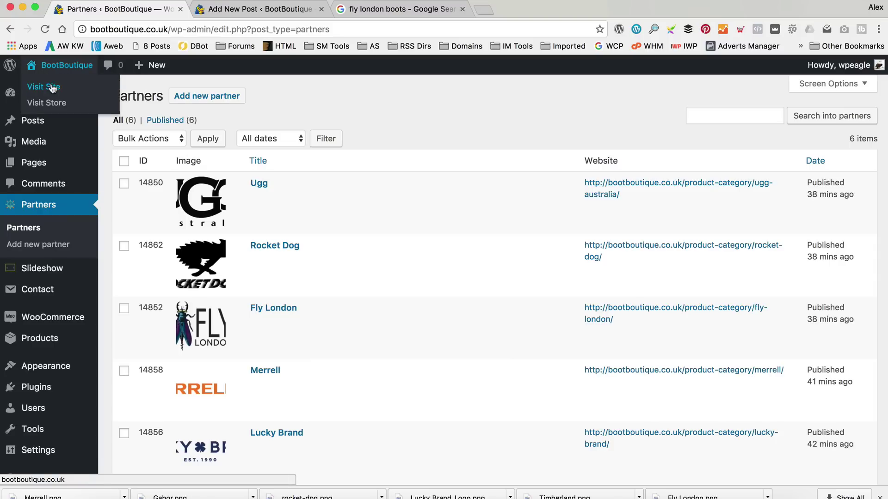
click(50, 87)
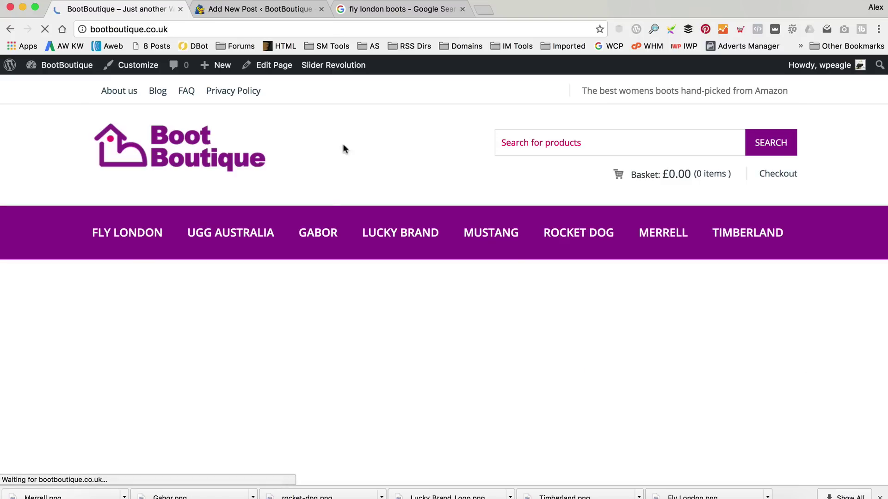
right_click(229, 232)
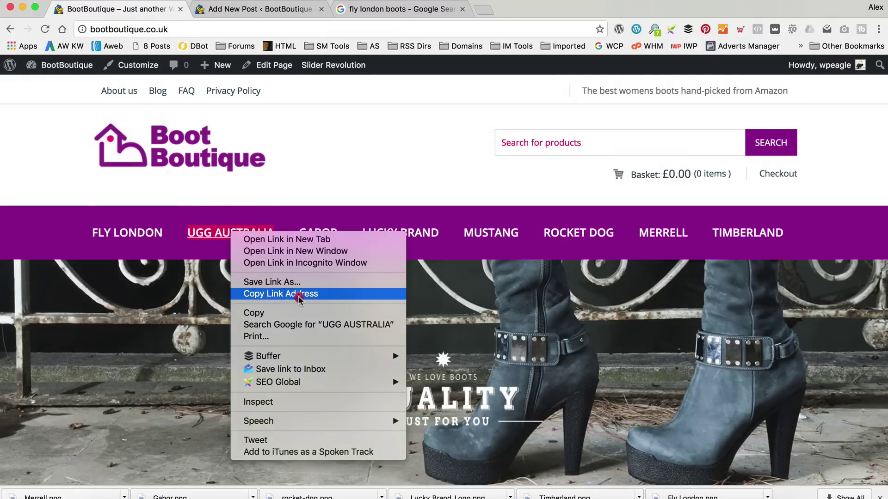
click(298, 294)
Point the Ugg Boots link to the copied ugg-australia category address and add a blank first line.
click(224, 8)
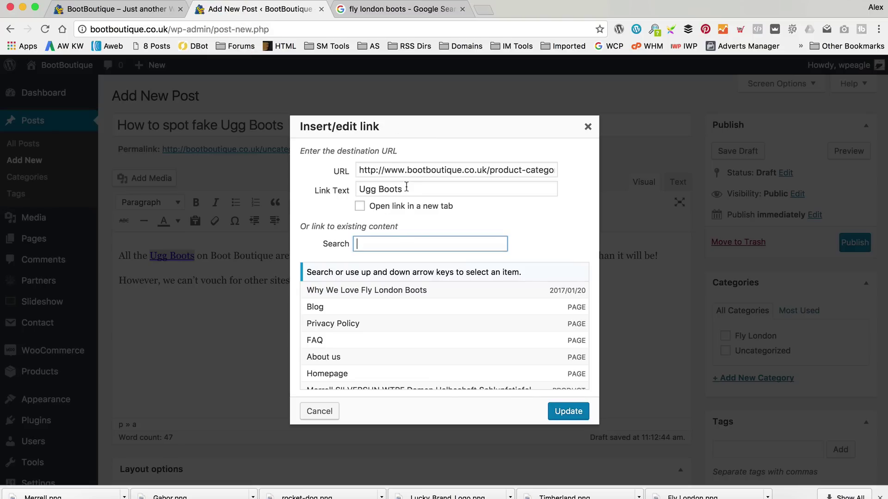
click(407, 189)
triple_click(382, 172)
key(ctrl+v)
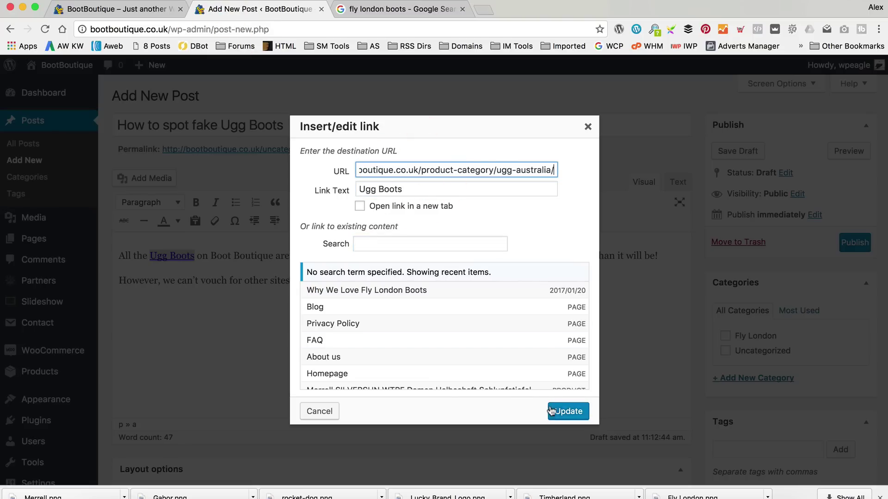
click(551, 411)
click(120, 255)
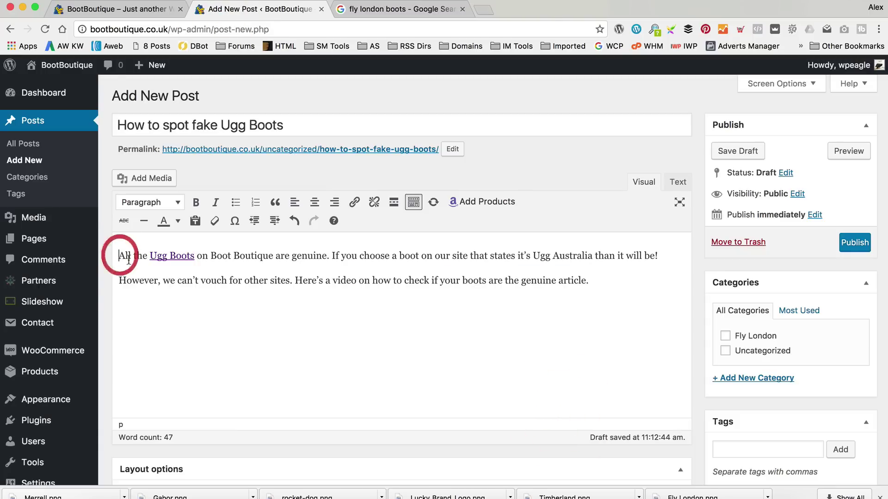
key(Return)
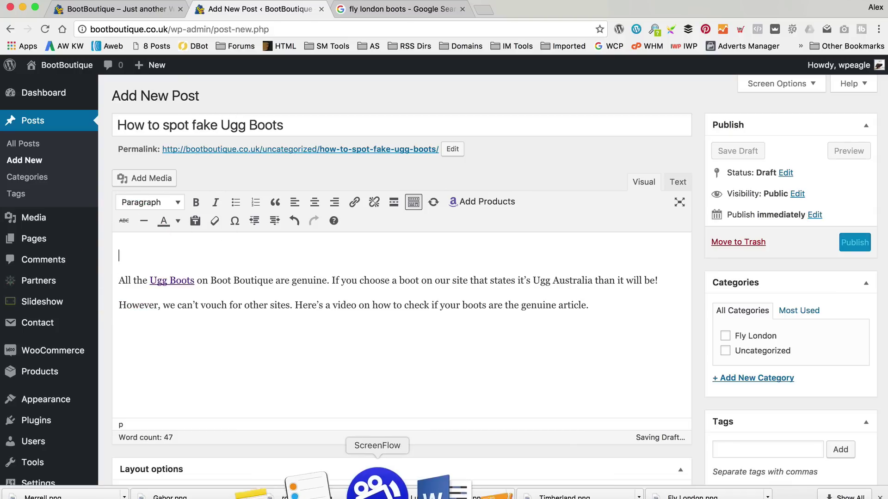
Paste the YouTube URL from the Word document onto the post's first line to embed the video.
click(397, 483)
drag(339, 237, 193, 237)
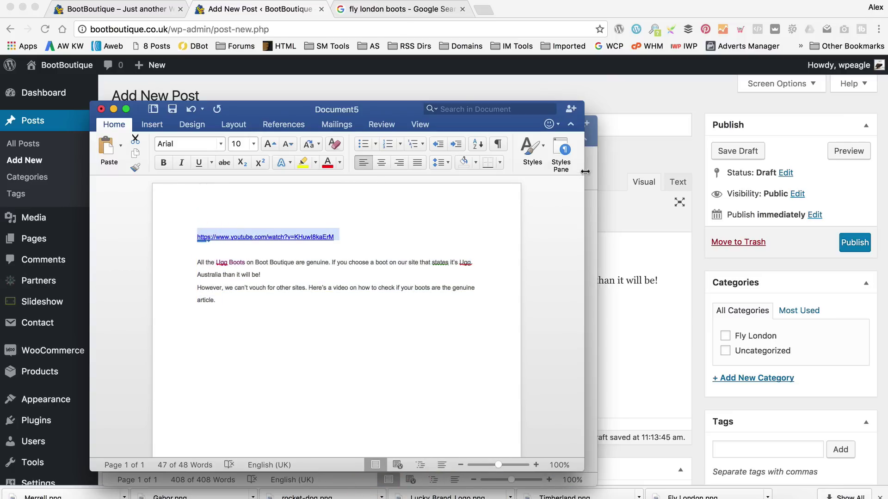
click(614, 158)
click(159, 256)
key(super+v)
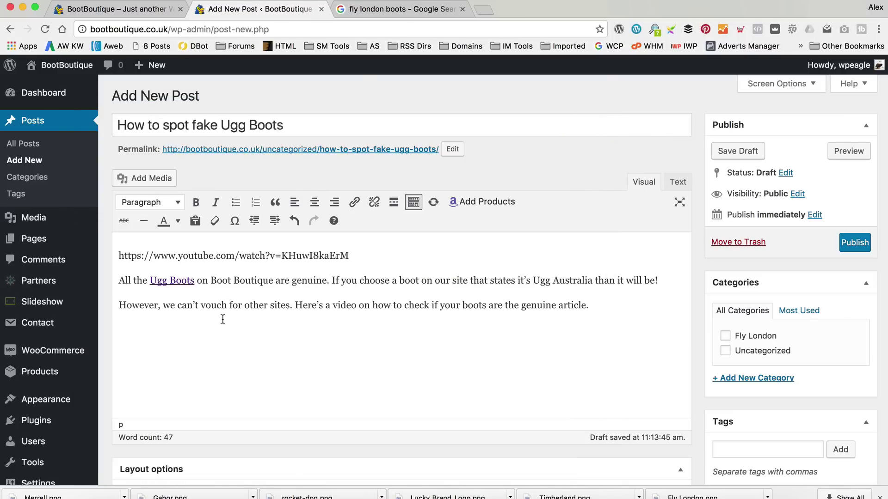
scroll(338, 292, down, 3)
scroll(338, 292, down, 2)
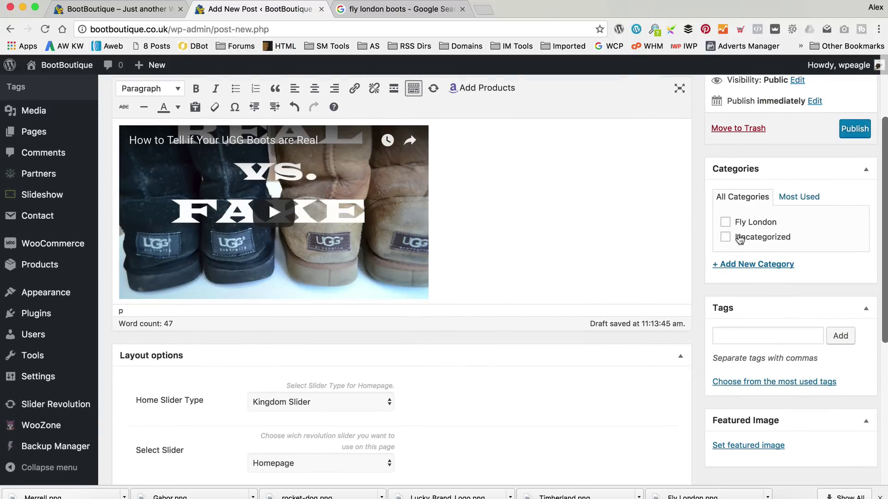
scroll(739, 239, up, 1)
Create and assign the 'Ugg Australia' category, then publish the post.
click(773, 276)
text(Ugg Australia)
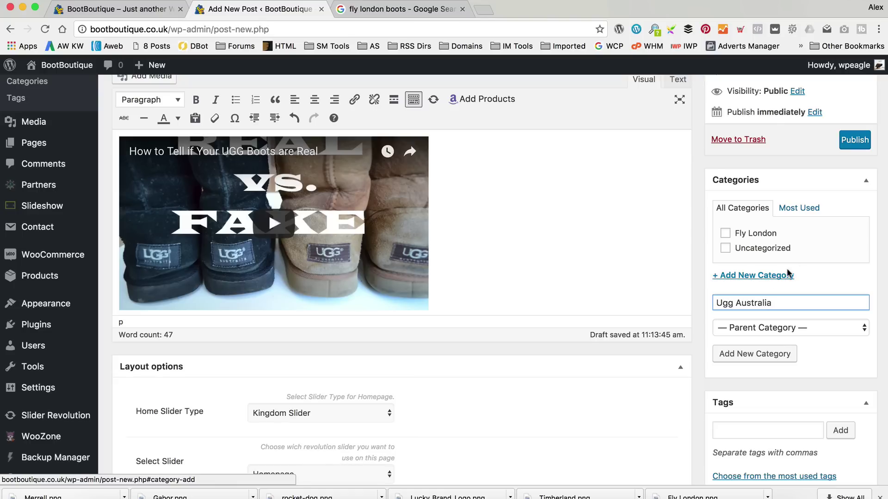
click(771, 360)
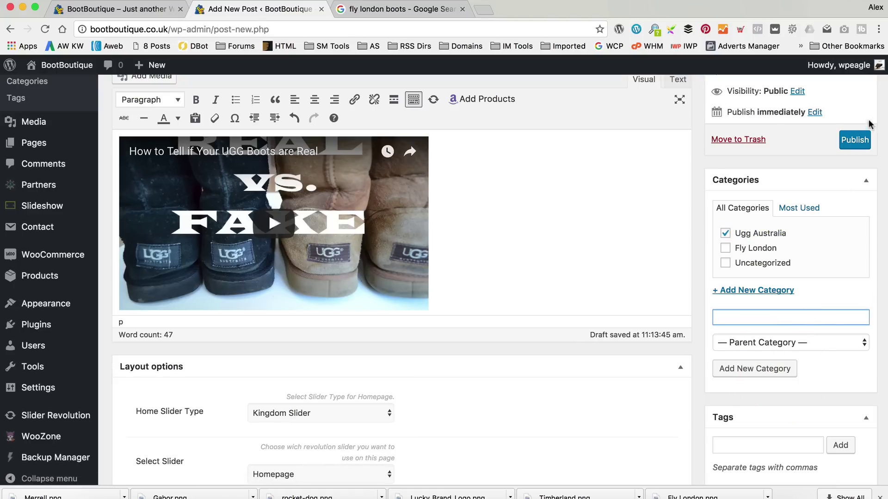
click(859, 139)
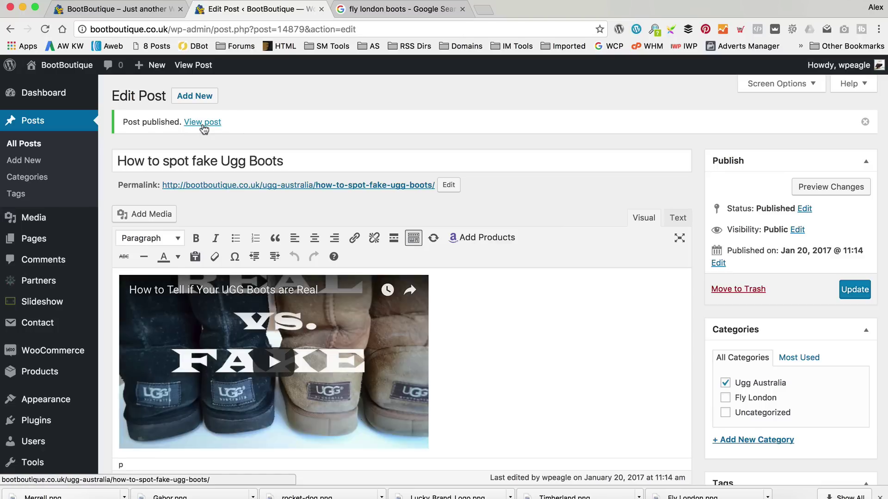
click(202, 125)
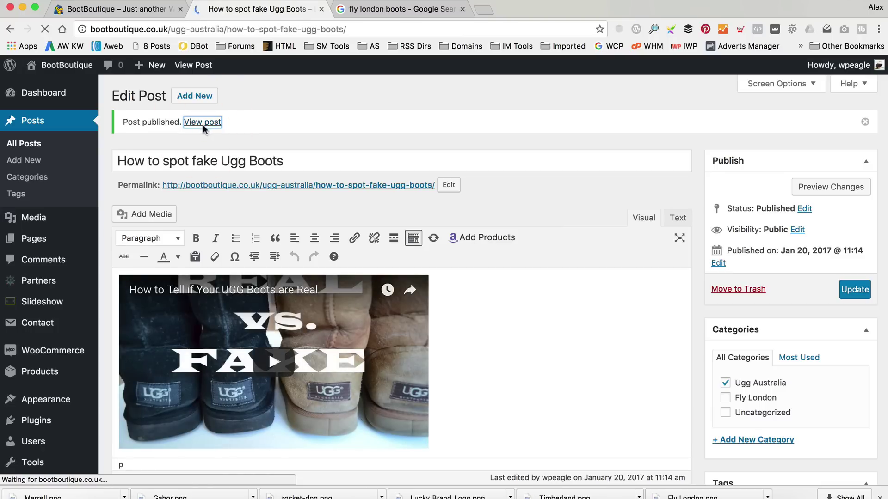
scroll(282, 184, down, 6)
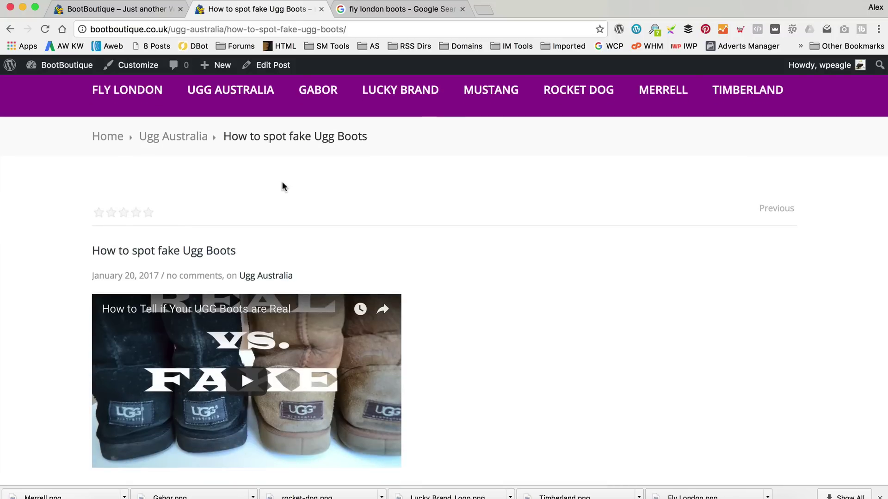
scroll(502, 221, up, 1)
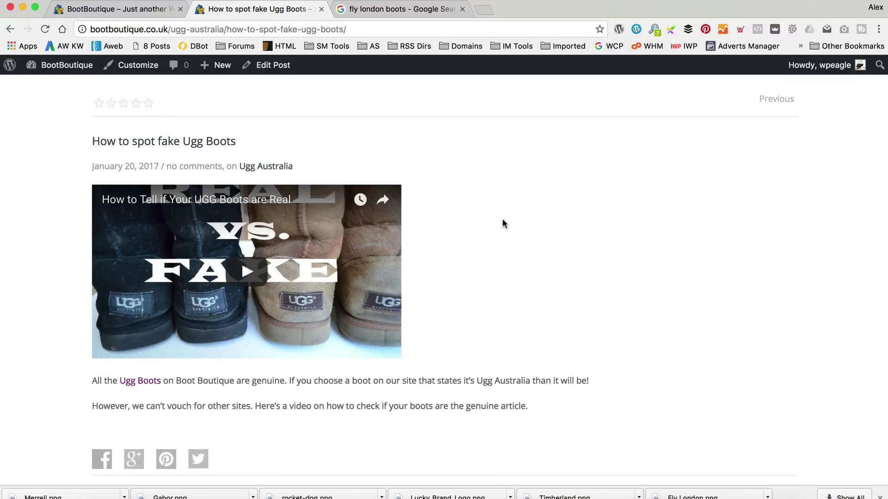
scroll(506, 226, up, 2)
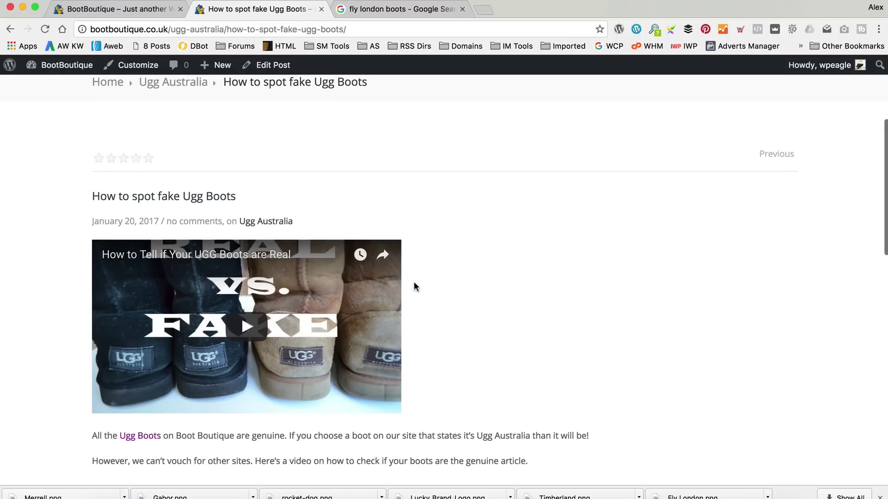
scroll(414, 287, up, 2)
scroll(586, 280, down, 2)
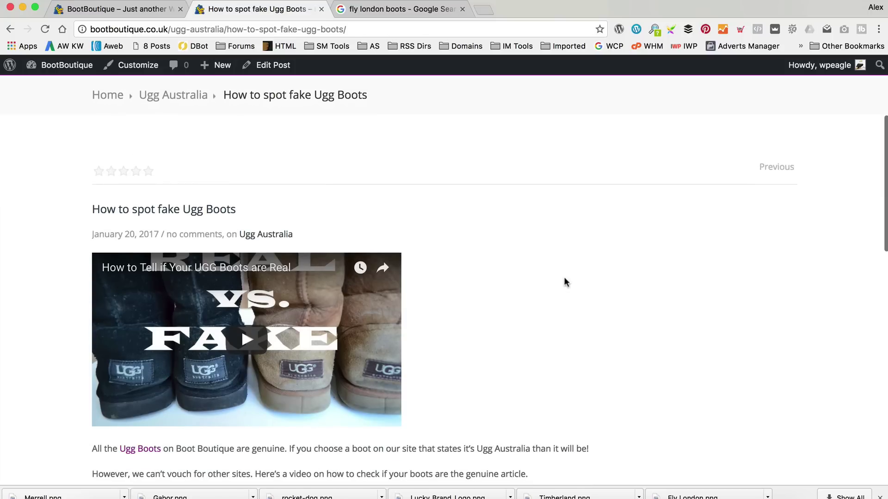
click(278, 69)
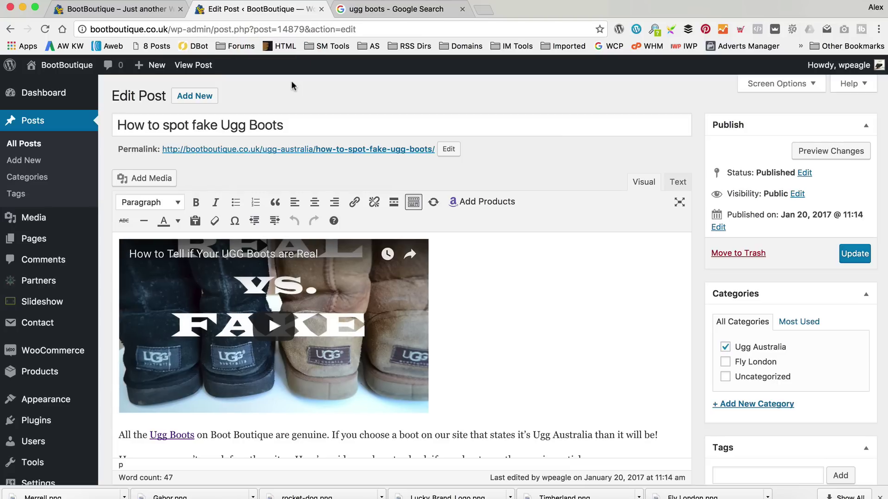
scroll(701, 202, down, 5)
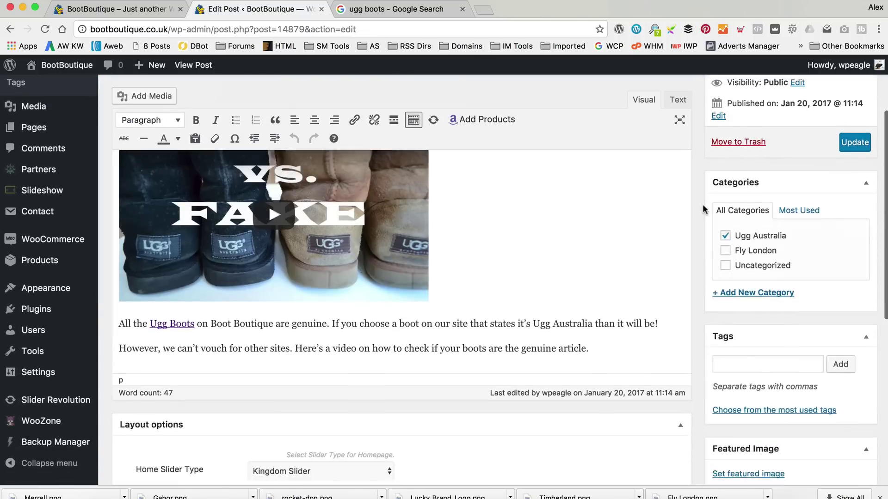
click(767, 386)
Try uploading Real ugg Boots.png through the file picker.
click(51, 115)
click(463, 290)
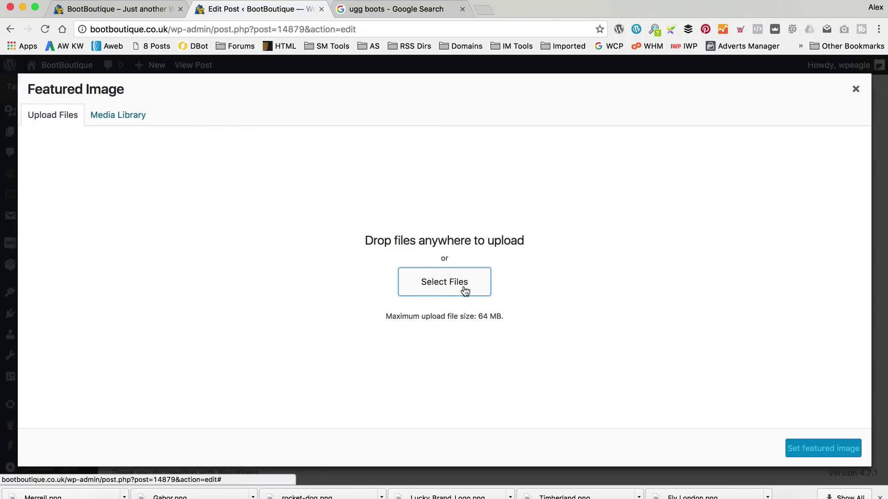
click(441, 284)
click(441, 285)
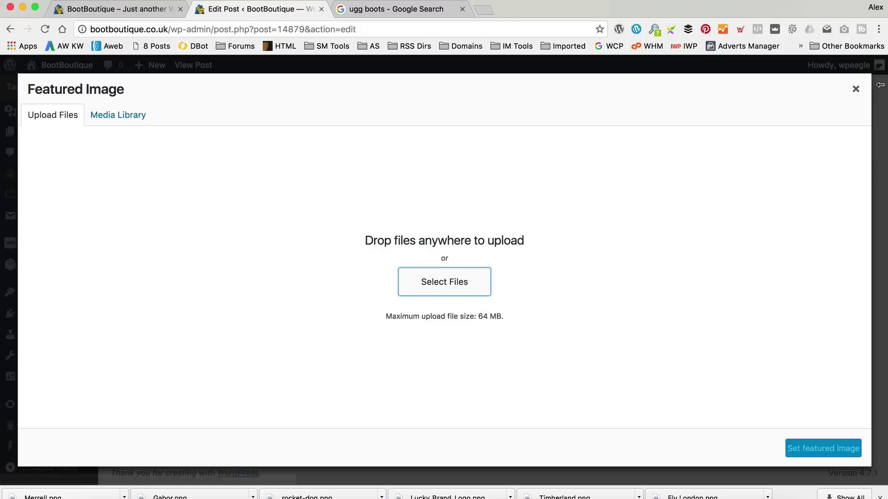
click(854, 90)
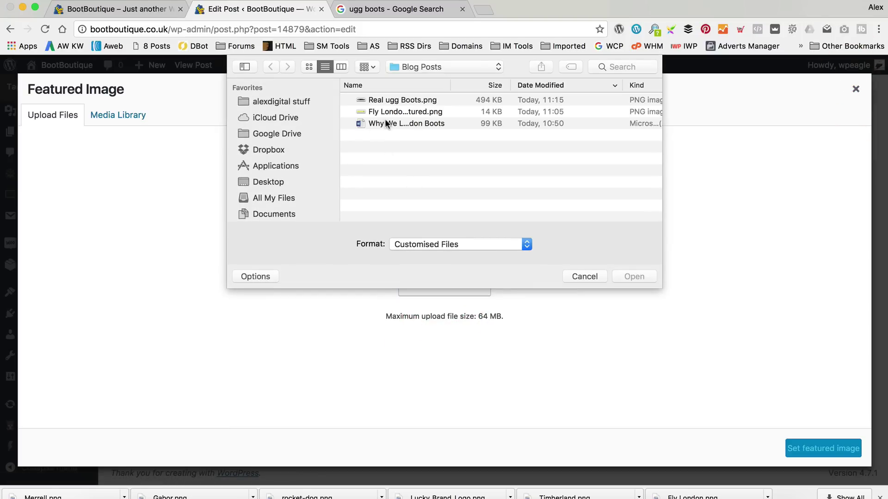
click(411, 100)
click(634, 277)
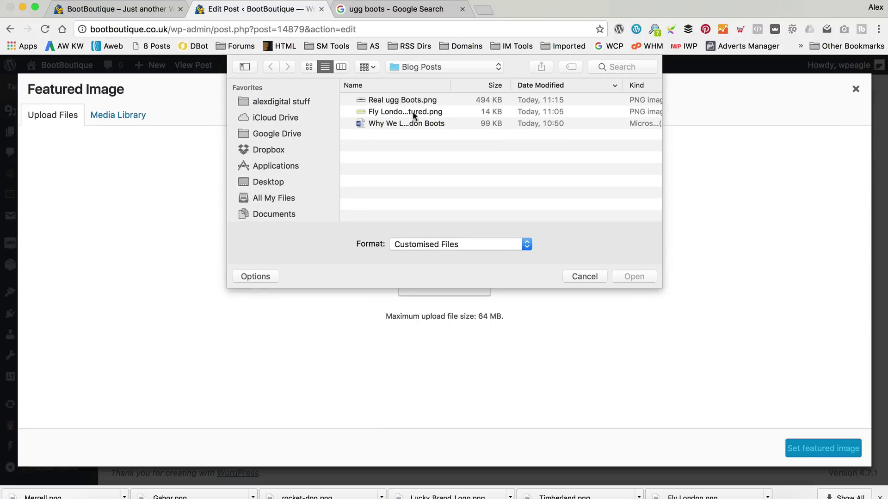
click(419, 101)
click(634, 277)
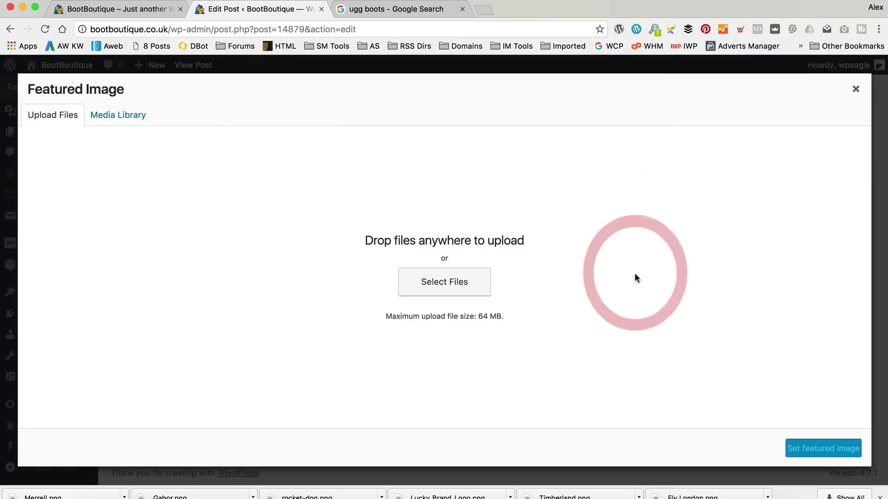
click(426, 99)
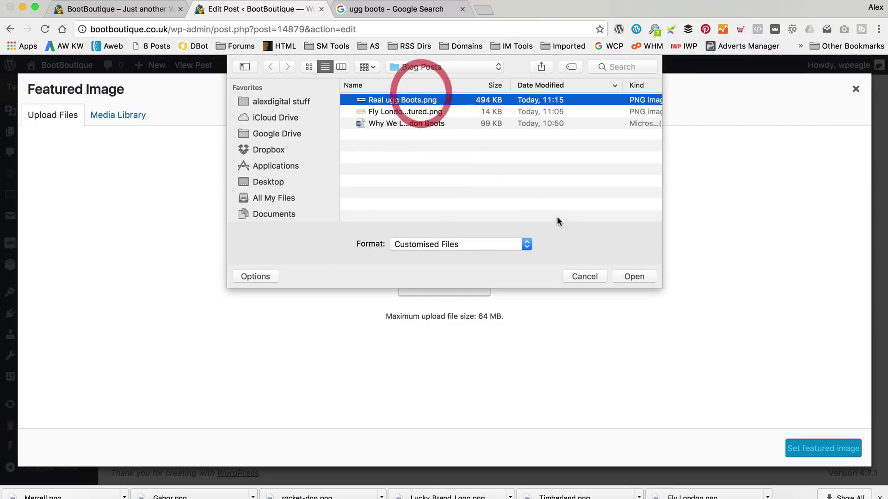
click(615, 276)
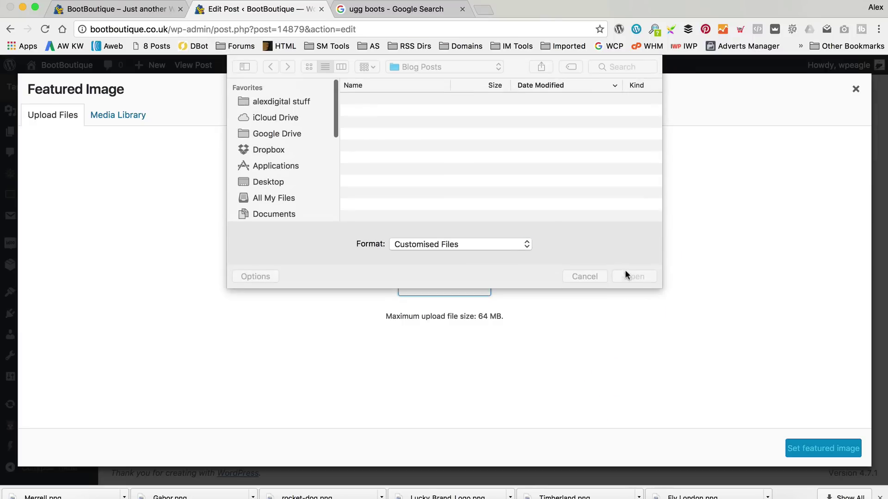
click(390, 100)
click(649, 280)
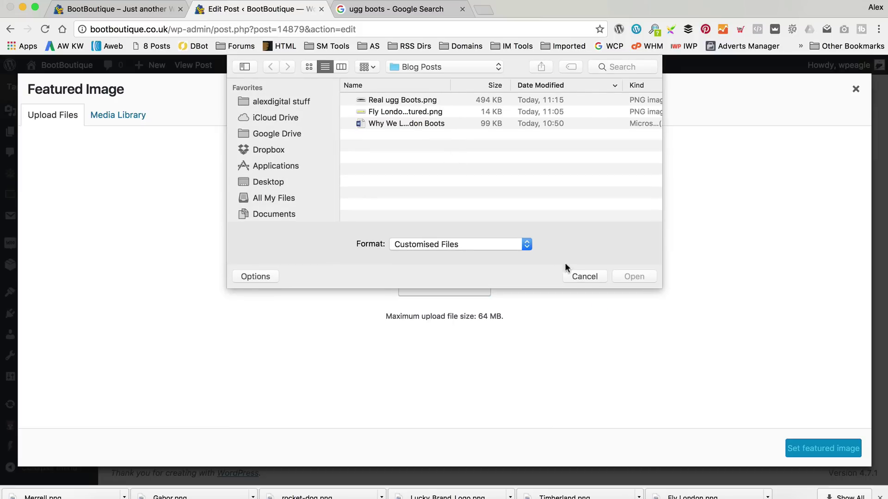
Upload Real ugg Boots.png and set it as the post's featured image.
click(584, 277)
click(437, 286)
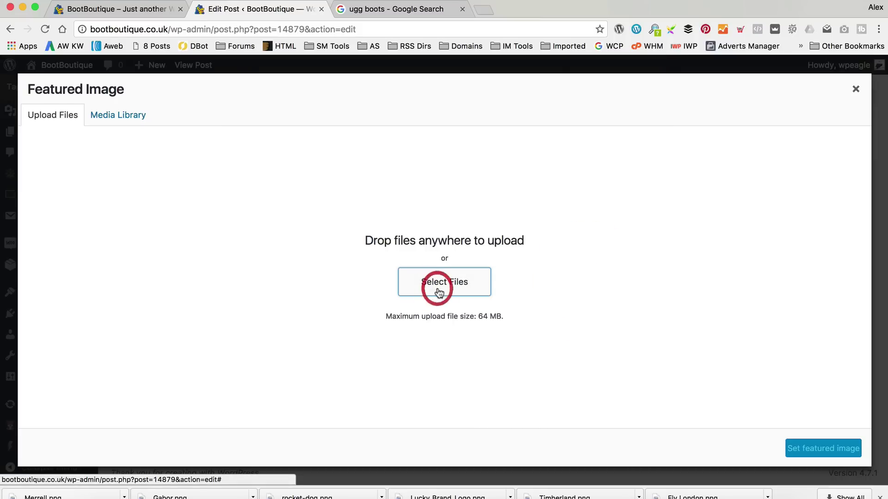
click(436, 100)
double_click(436, 101)
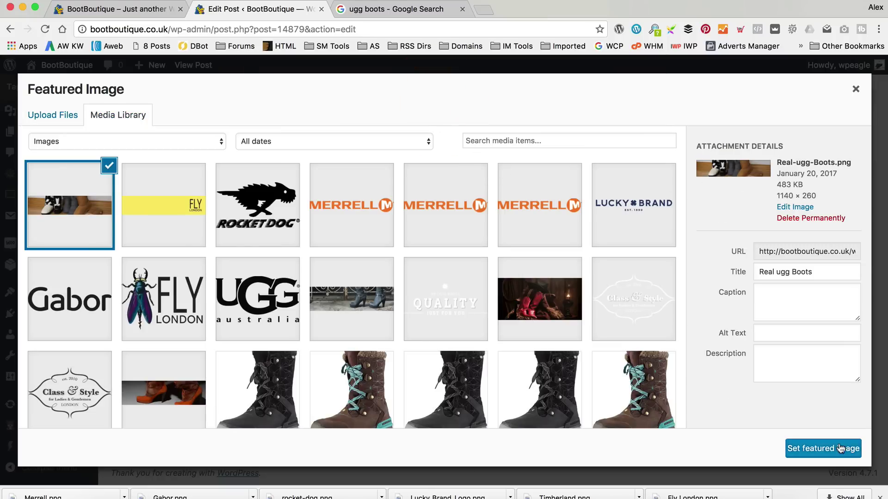
click(823, 448)
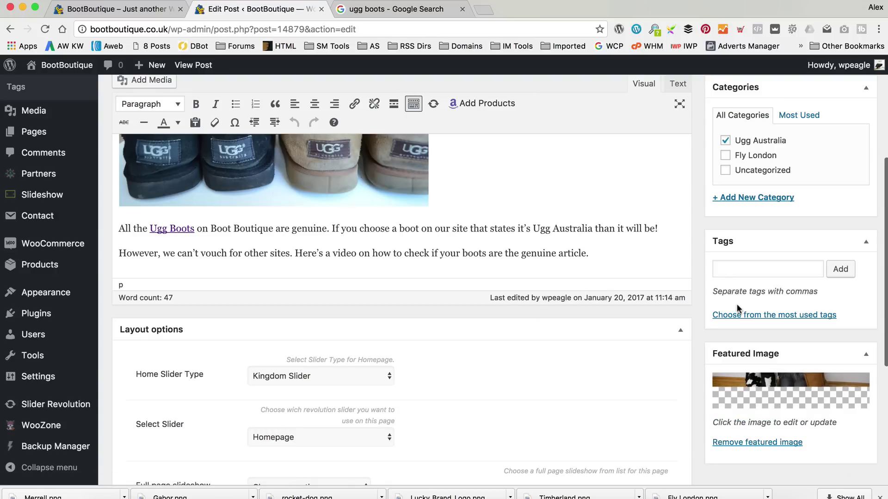
scroll(737, 306, up, 5)
Update the post, review it on the live site, then go to the Boot Boutique homepage.
click(856, 253)
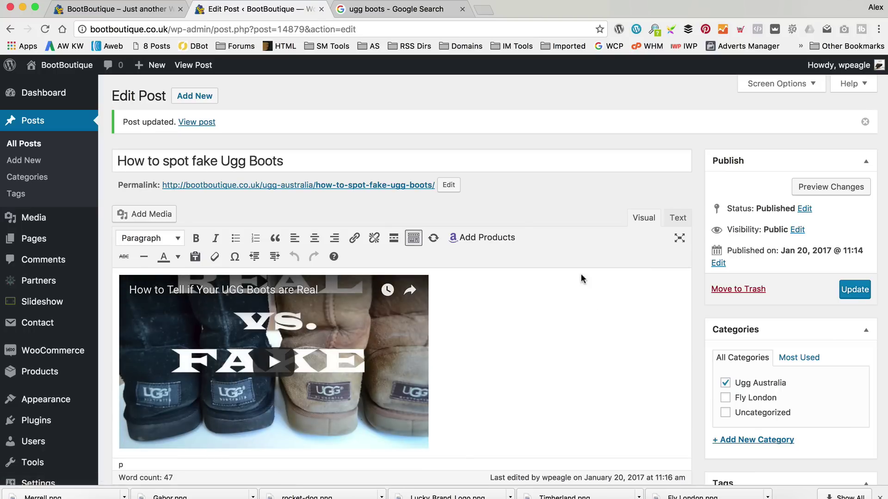
click(201, 123)
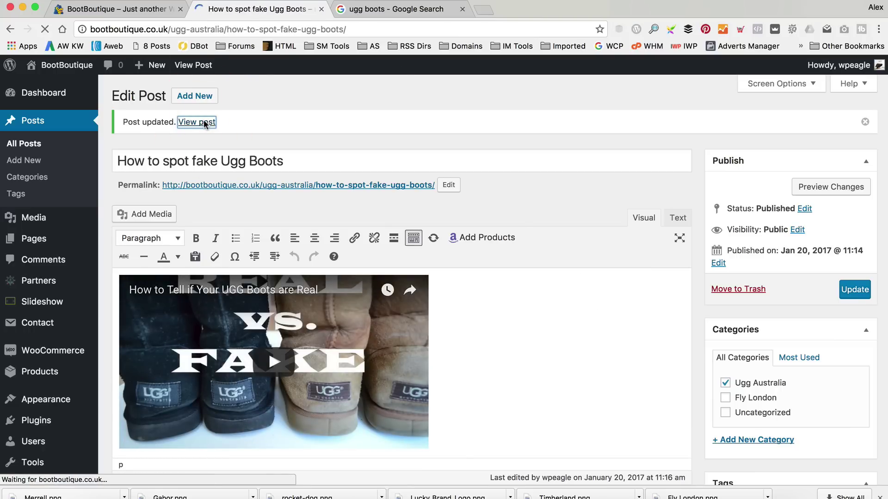
scroll(204, 119, down, 5)
scroll(616, 206, down, 8)
scroll(617, 210, up, 5)
scroll(615, 208, down, 10)
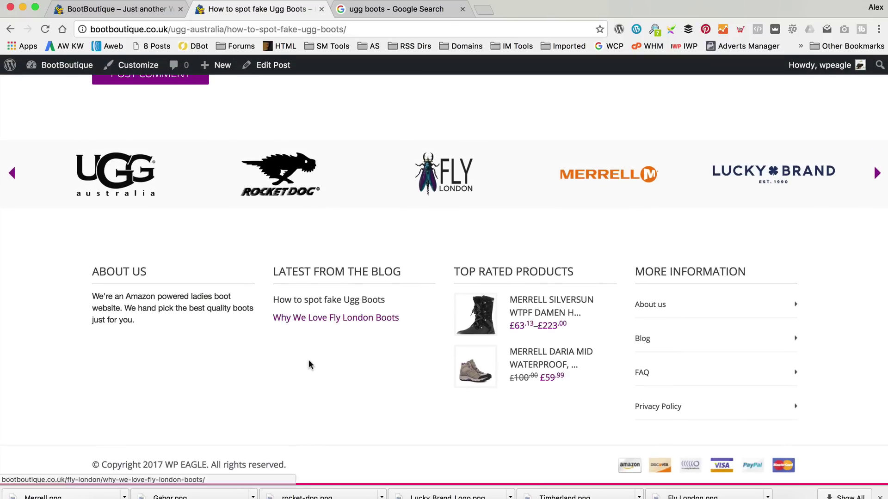
scroll(352, 353, up, 10)
scroll(354, 356, up, 10)
click(161, 168)
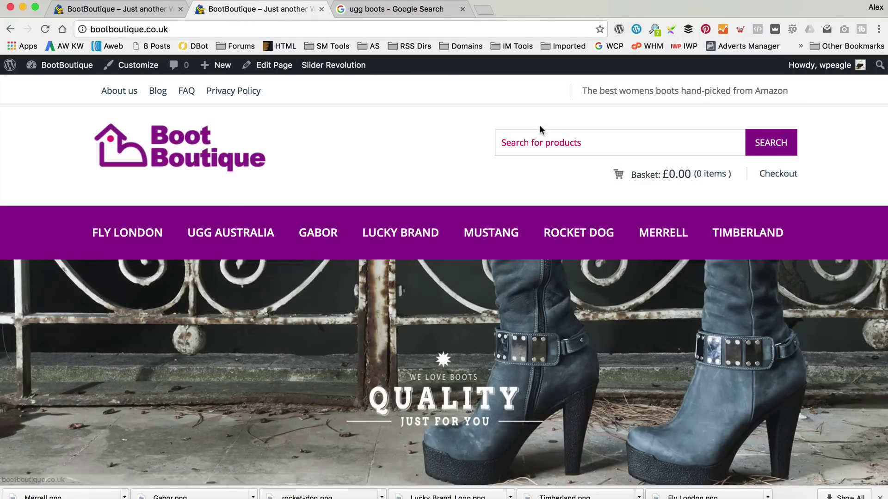
Open the Kingdom Theme layout's Social setup settings from the dashboard.
mouse_move(59, 67)
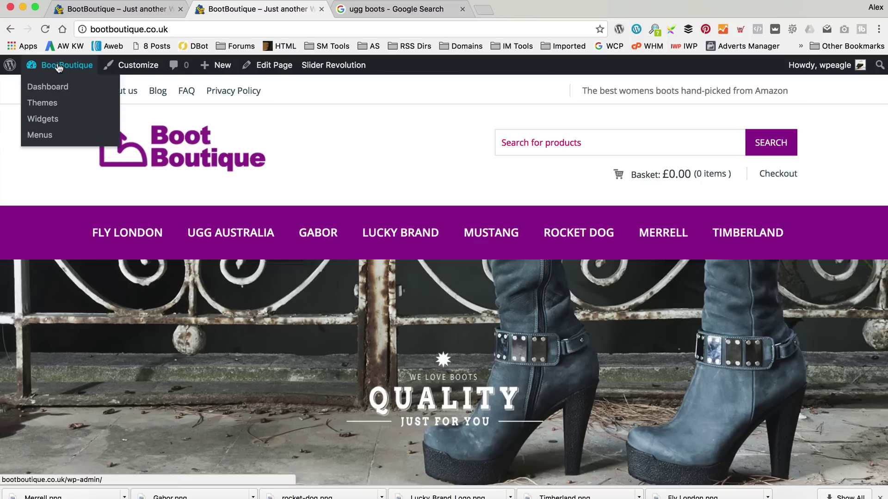
click(58, 90)
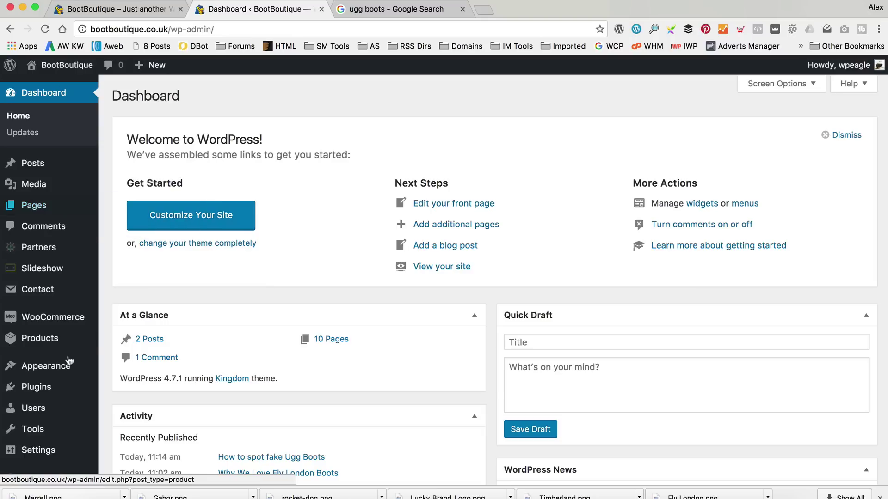
mouse_move(71, 365)
click(132, 434)
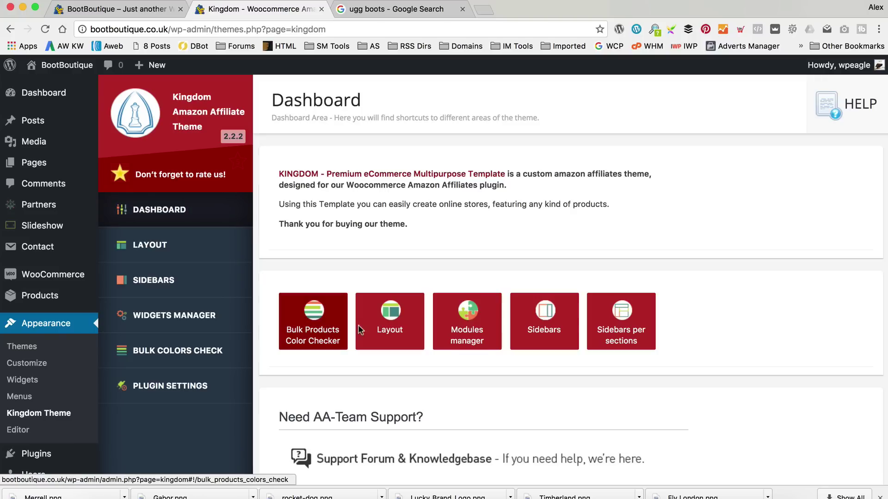
scroll(323, 278, down, 1)
click(198, 222)
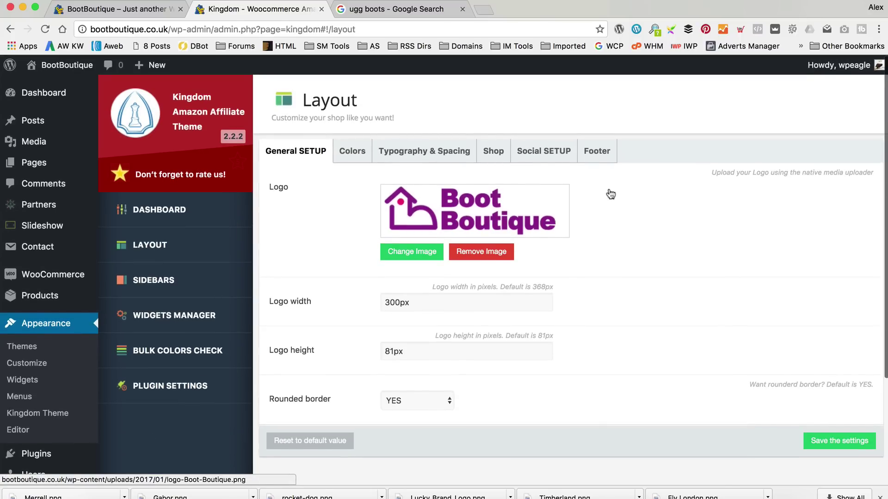
click(541, 153)
Enter the bootboutique Facebook, YouTube and Twitter URLs, save, and view the storefront.
click(267, 184)
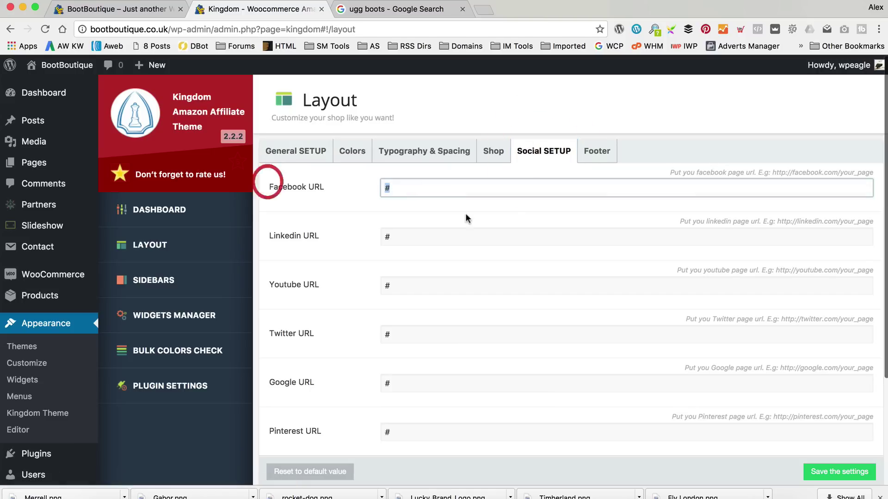
text(facebook.com/bootboutique)
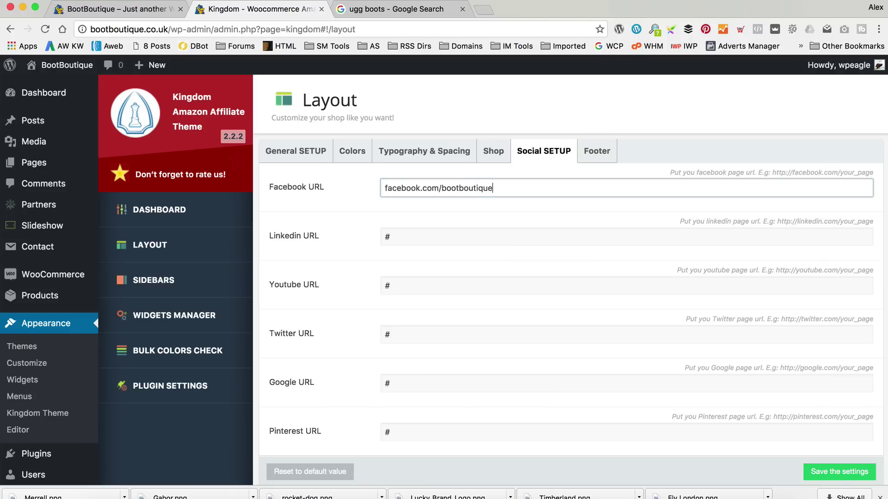
click(387, 237)
key(Tab)
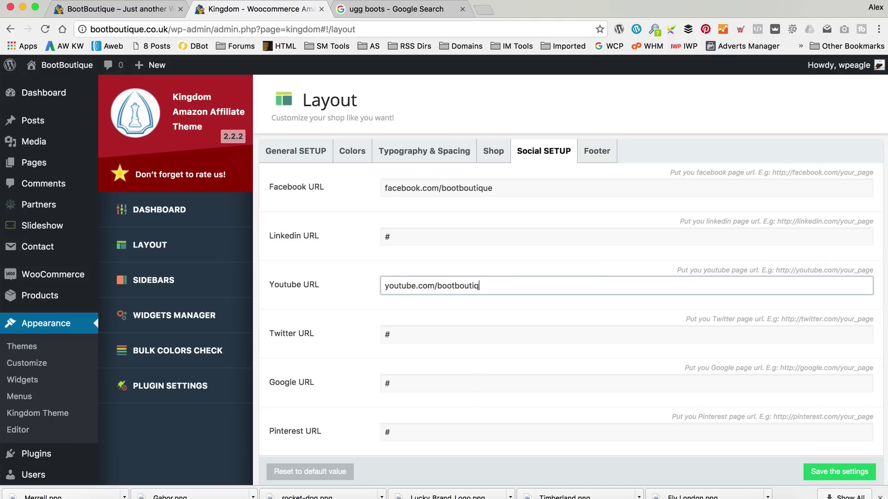
key(Tab)
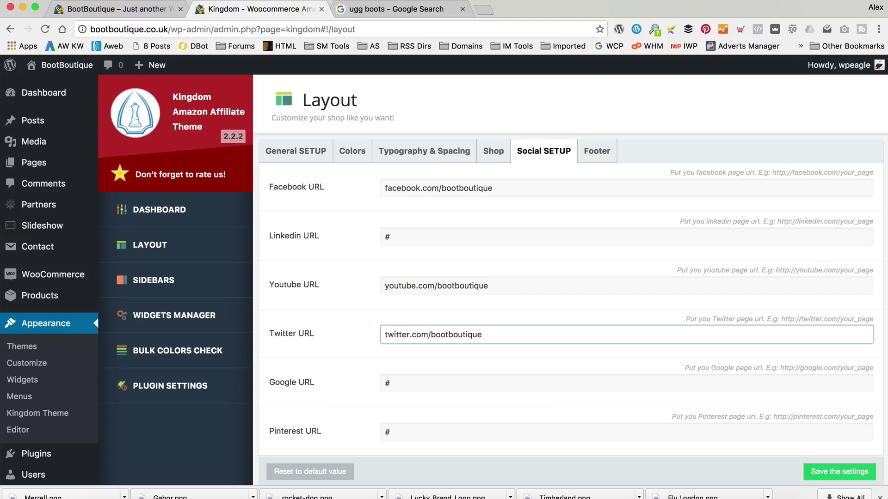
scroll(565, 251, down, 1)
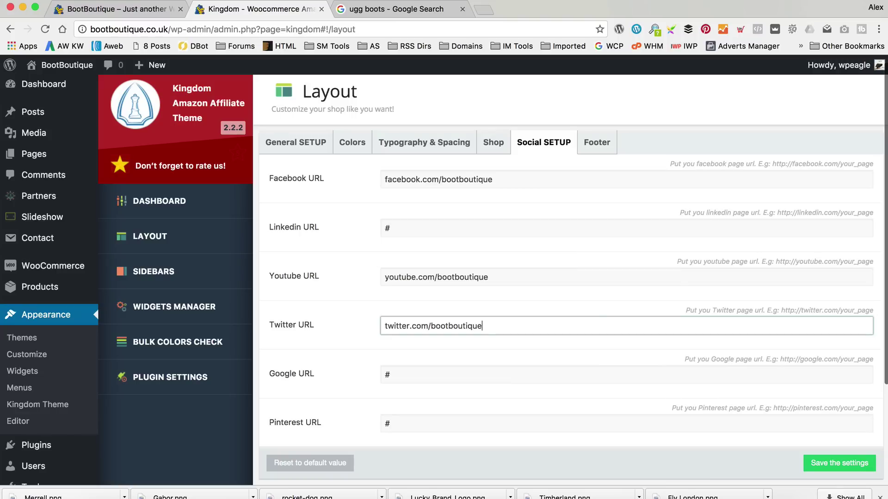
click(839, 465)
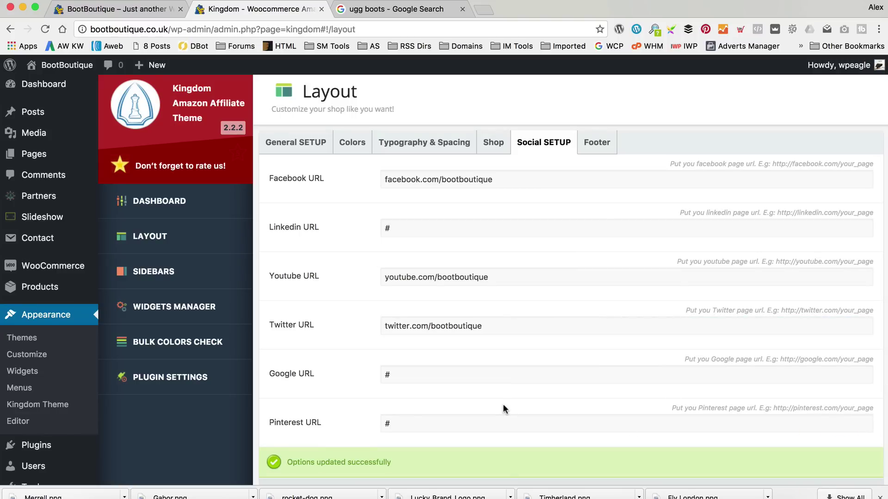
mouse_move(70, 65)
click(78, 88)
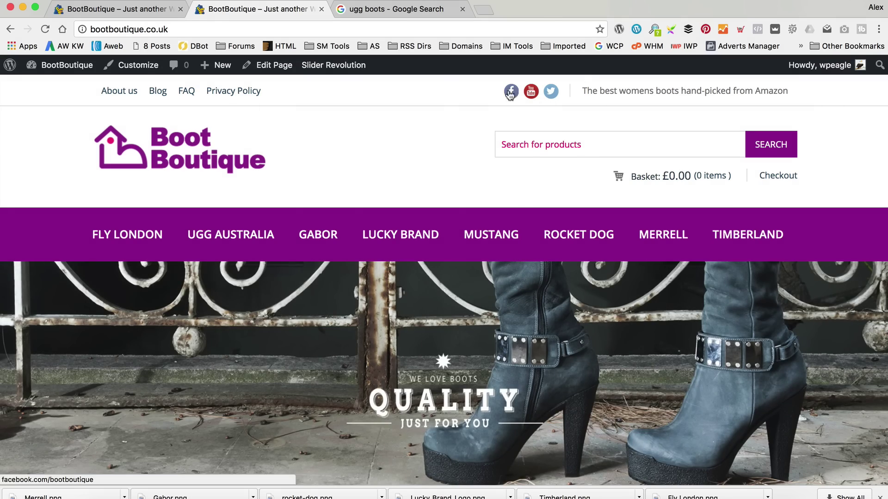
Scroll the homepage to check the new Facebook, YouTube and Twitter header icons.
scroll(393, 139, down, 20)
scroll(391, 144, down, 15)
scroll(388, 147, up, 20)
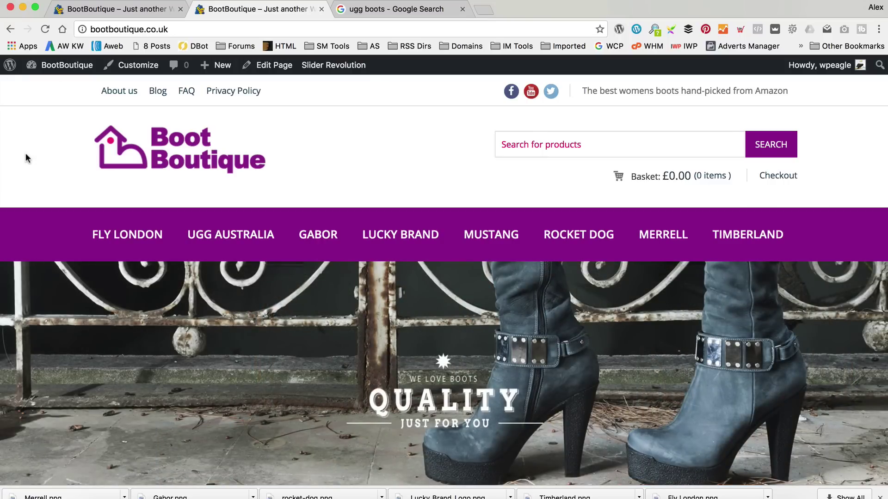
Find 'yoast seo' under Add New Plugins, then install and activate Yoast SEO.
click(74, 89)
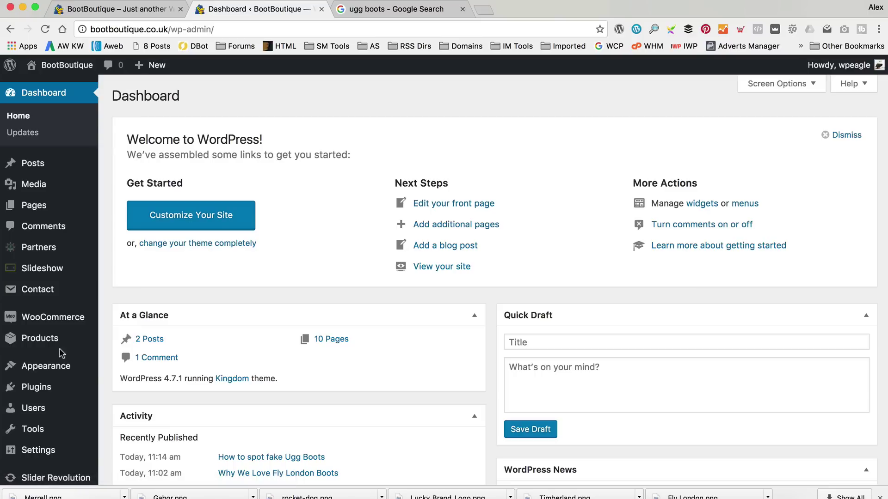
mouse_move(46, 387)
click(134, 389)
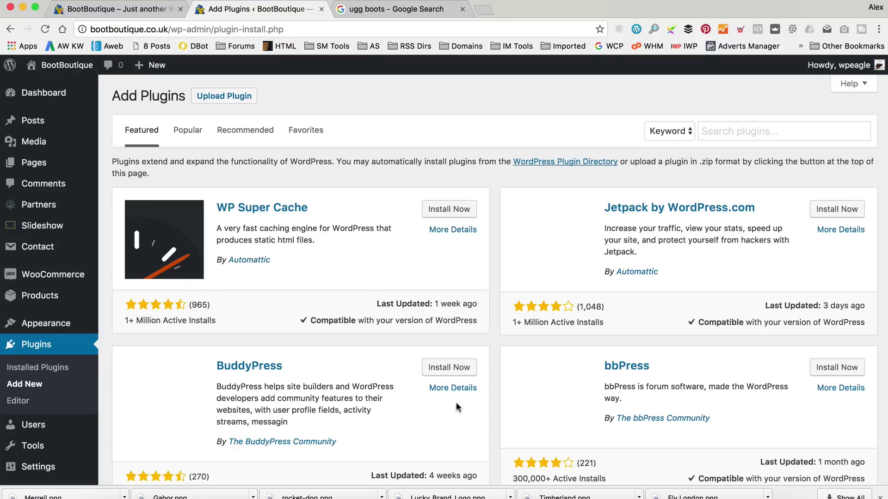
click(740, 133)
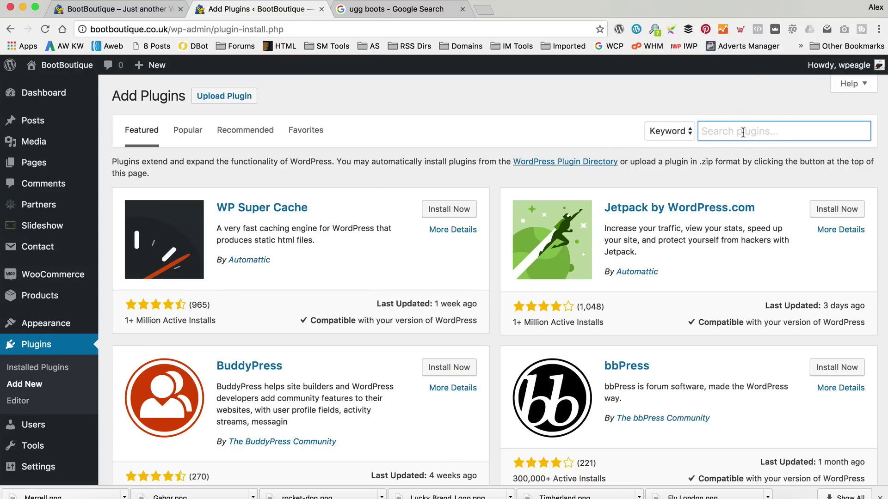
text(yoast seo)
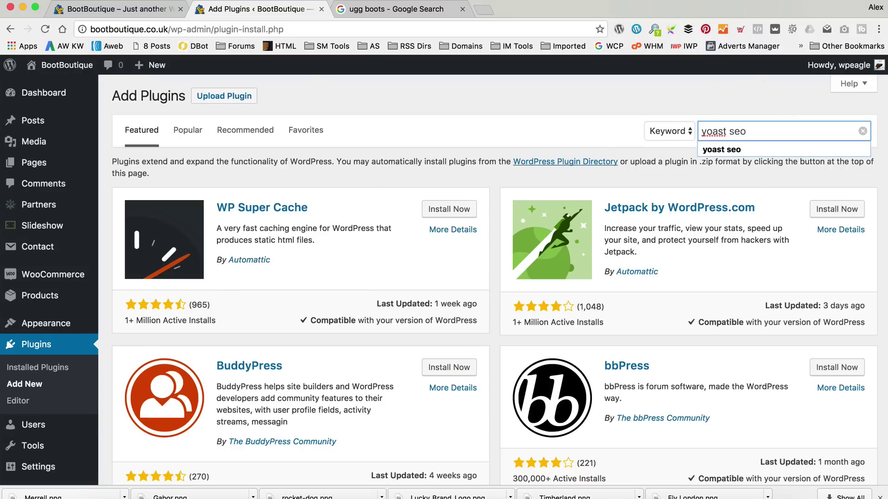
key(Return)
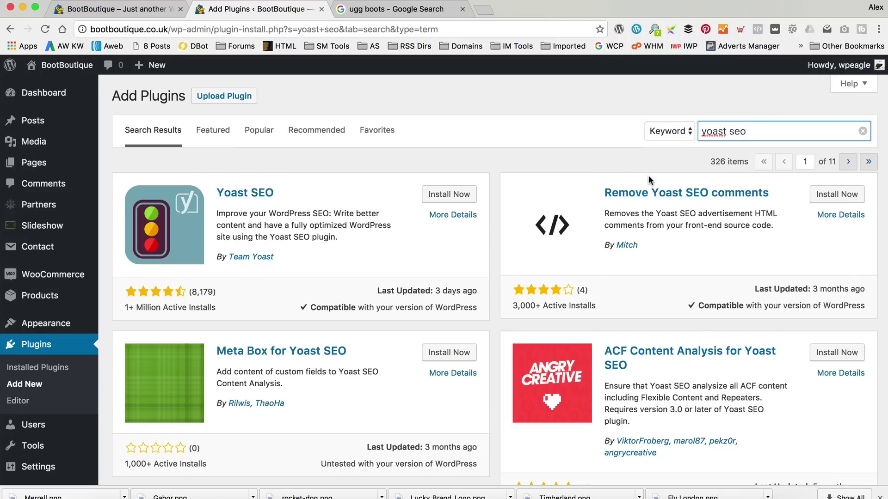
click(449, 194)
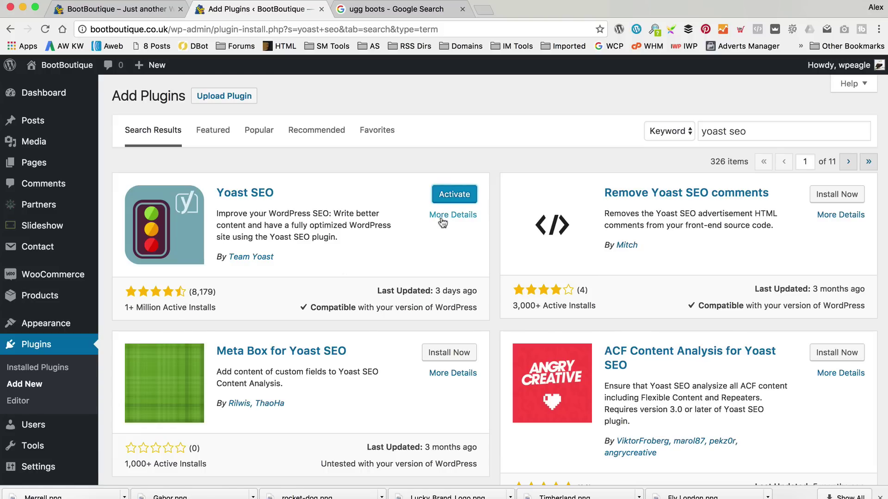
click(447, 194)
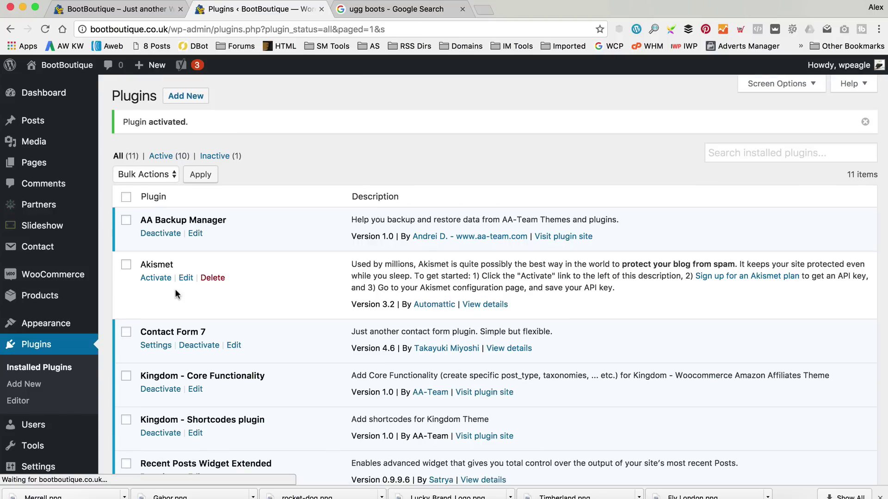
scroll(260, 236, down, 3)
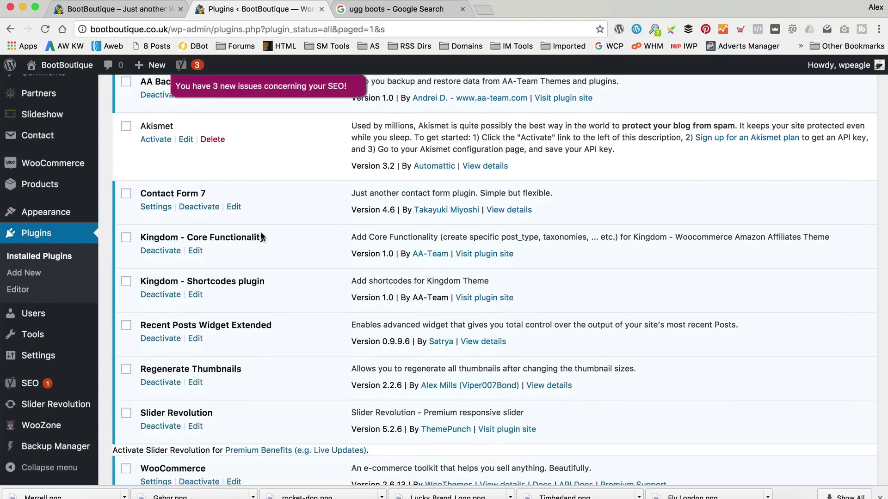
Follow Yoast's default-tagline notification through to the site Customizer.
mouse_move(198, 70)
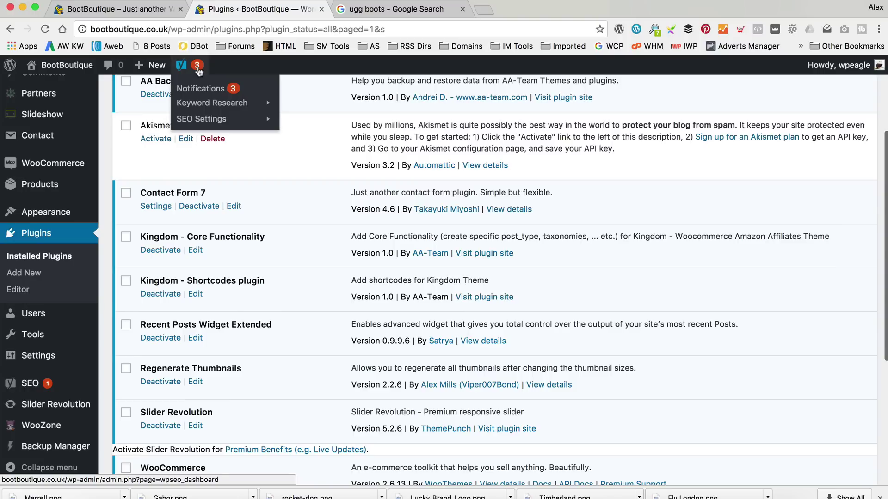
click(206, 90)
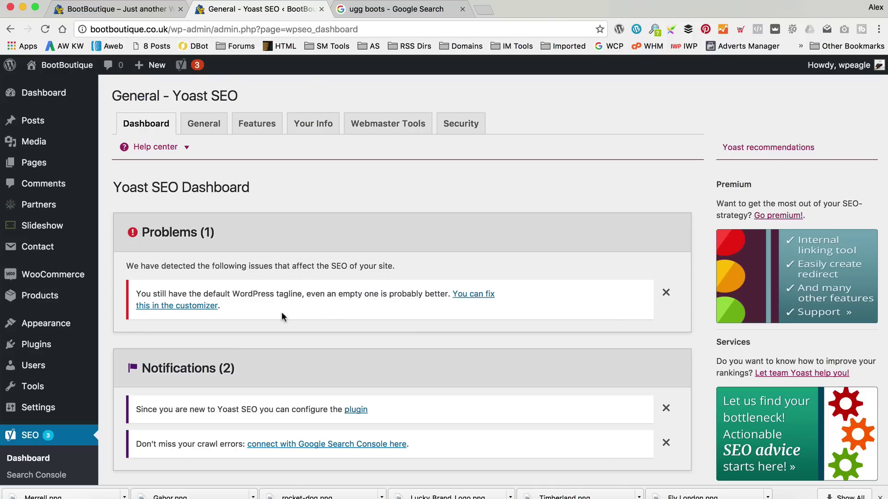
click(474, 295)
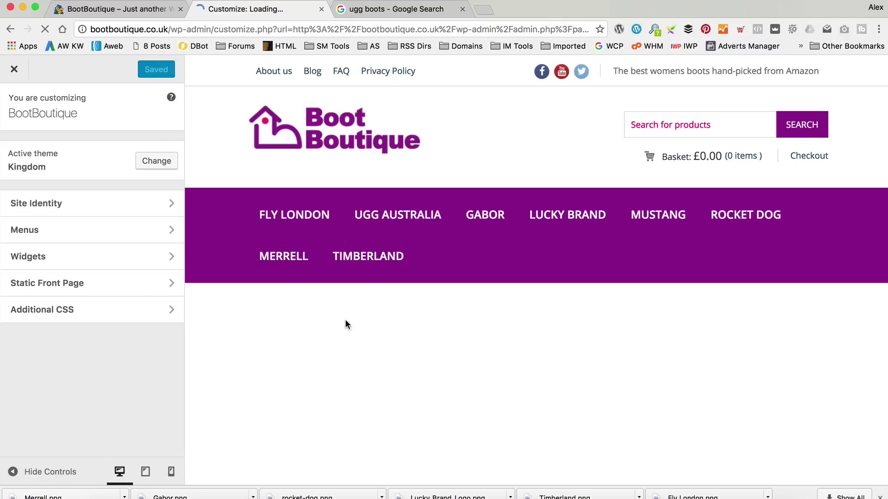
Change the tagline to 'The Best Boots Hand Picked from Amazon', publish it, and return to the storefront.
click(152, 204)
drag(154, 204, 2, 193)
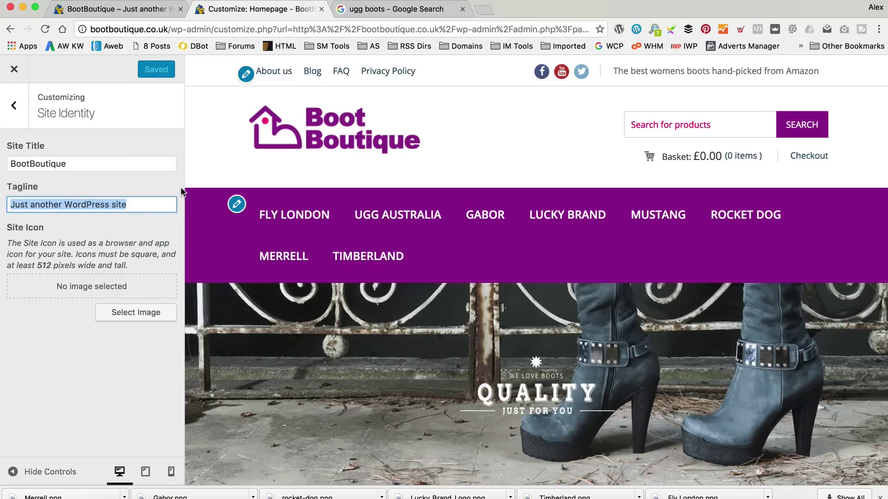
text(The B)
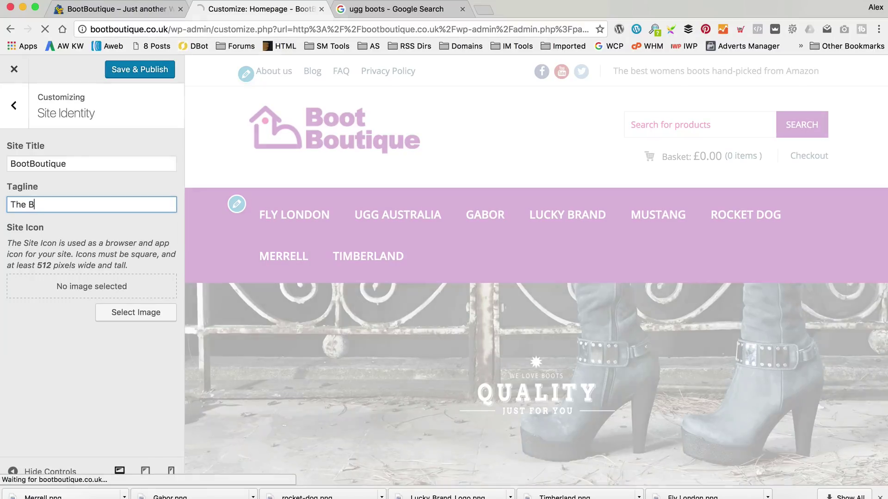
text(est Boots )
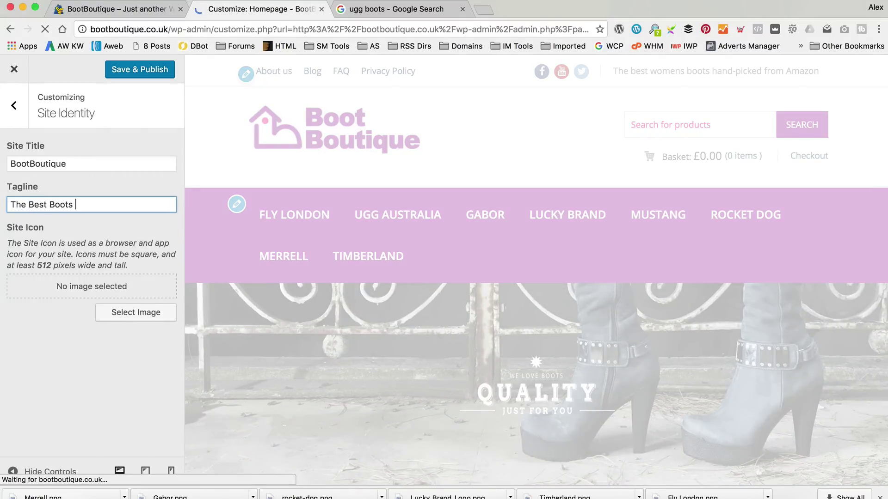
text(Hand Picked )
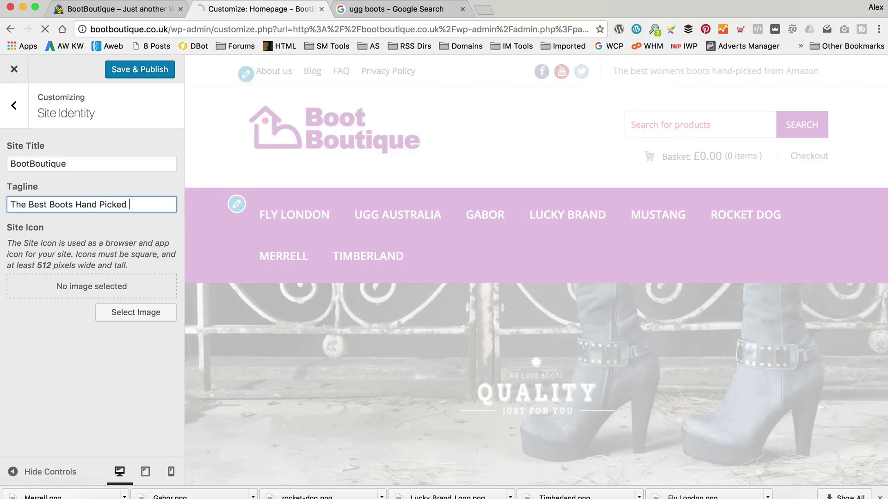
text(from Amazon)
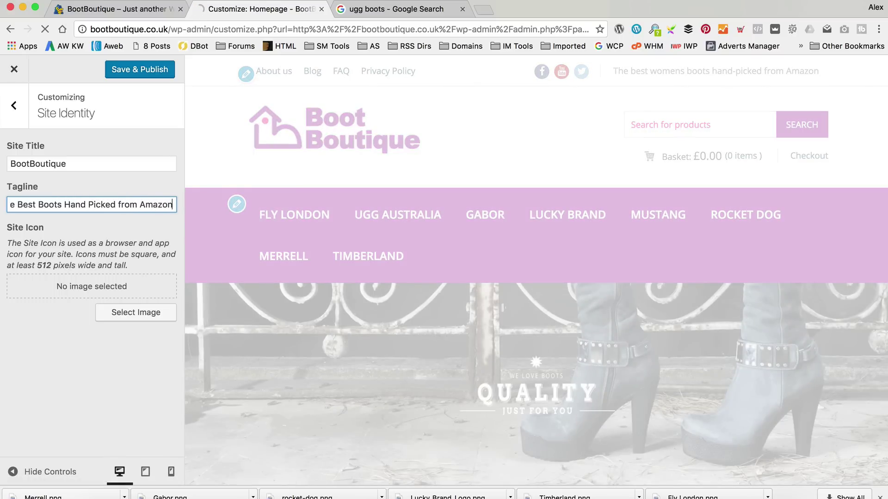
click(139, 69)
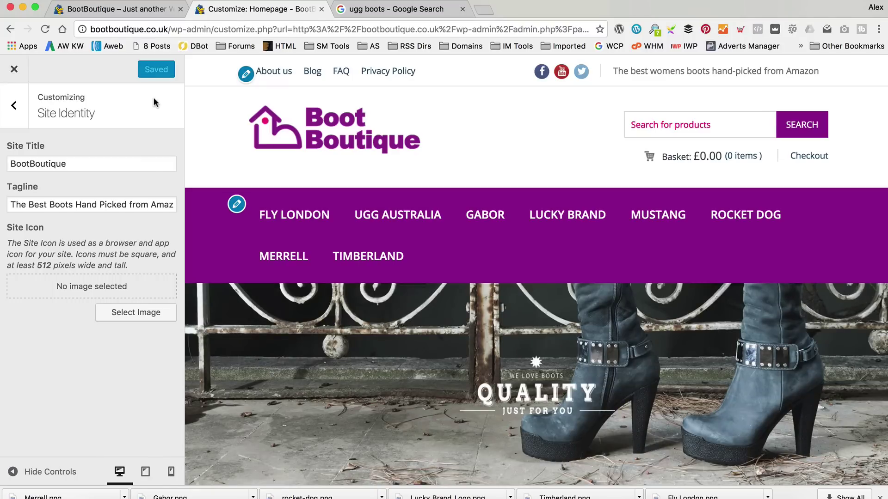
click(15, 105)
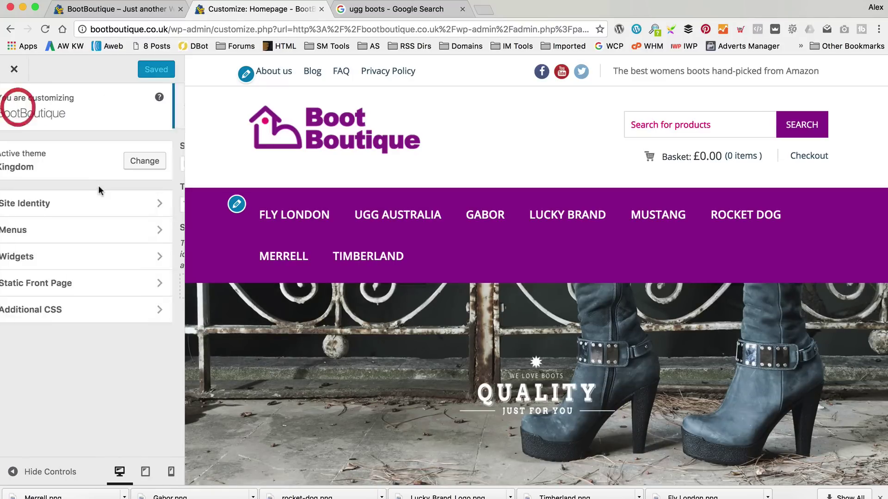
click(14, 69)
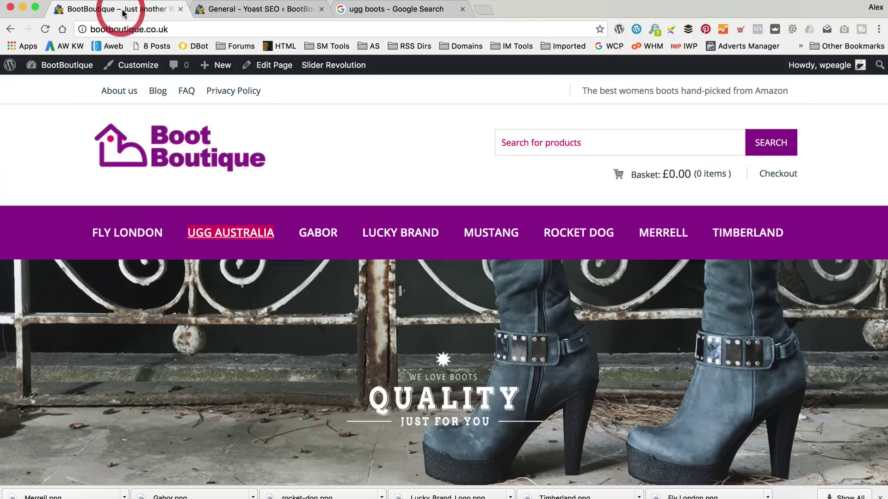
click(122, 10)
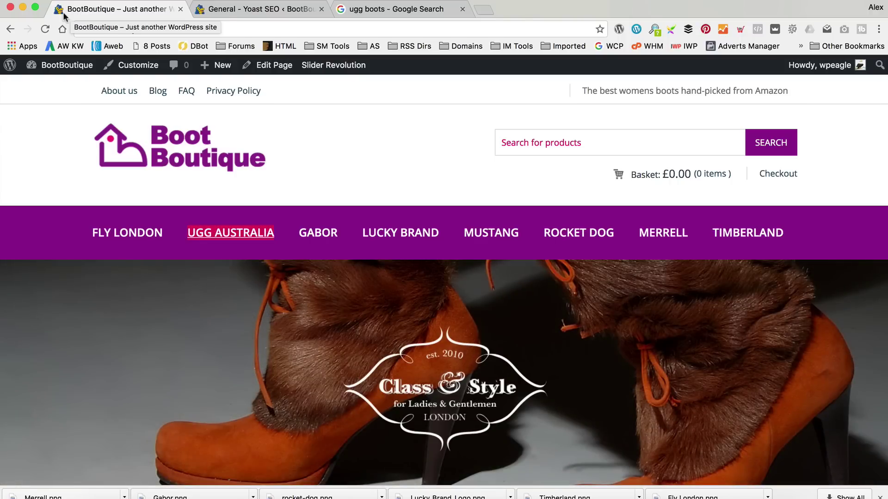
click(45, 29)
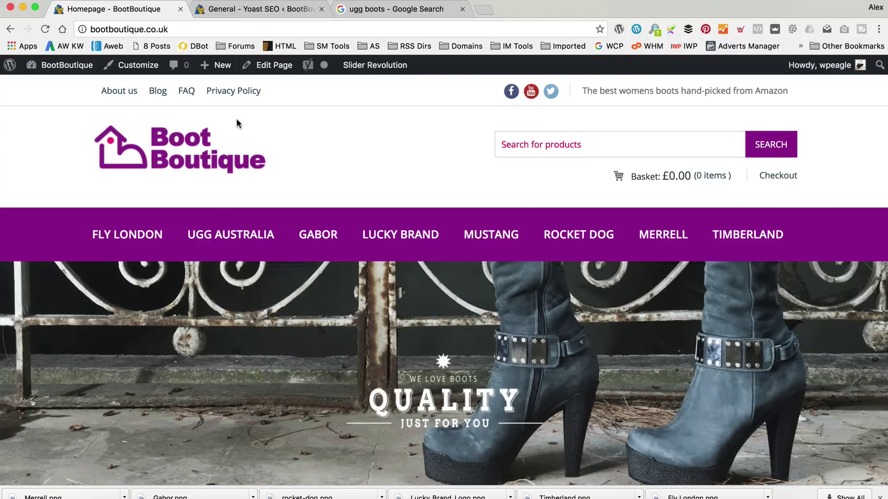
scroll(254, 225, down, 5)
scroll(254, 225, down, 3)
click(211, 418)
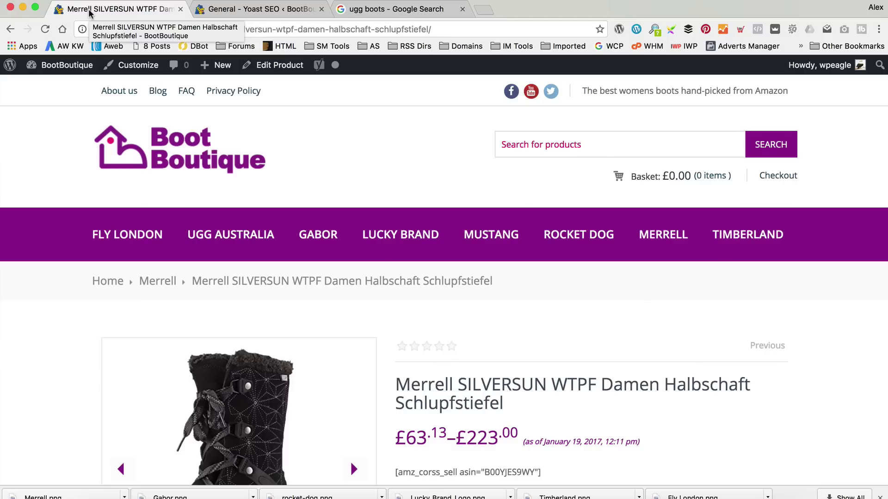
click(162, 147)
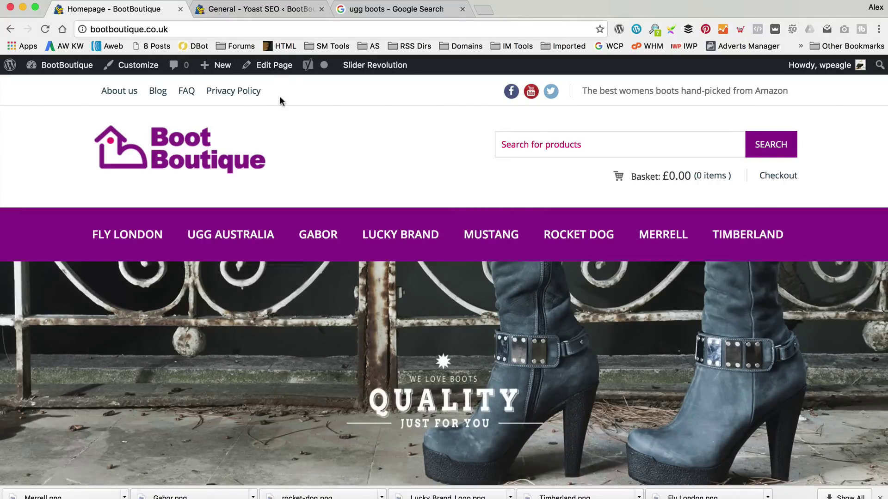
Open the Homepage in the page editor and bring up its Yoast snippet editor.
click(276, 67)
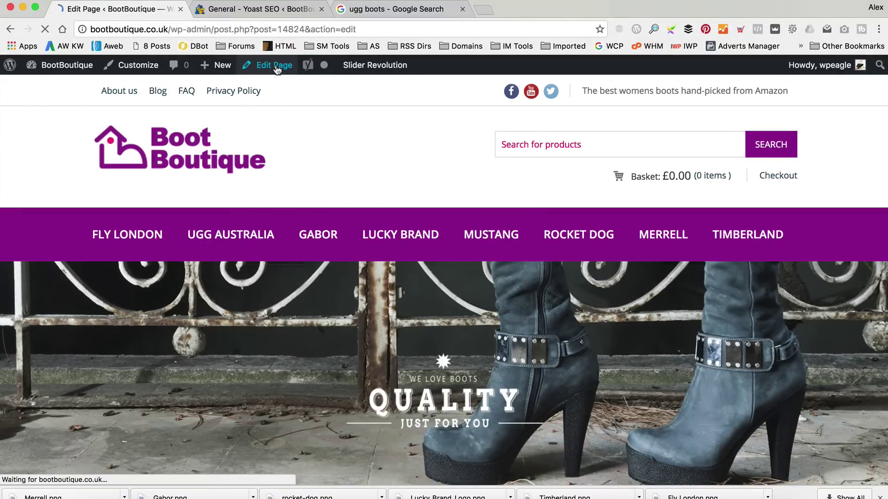
scroll(315, 132, down, 3)
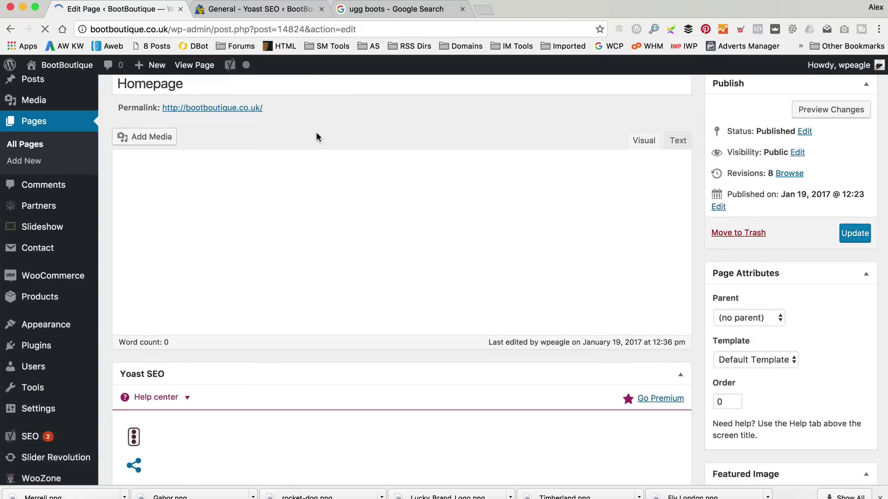
scroll(491, 313, down, 8)
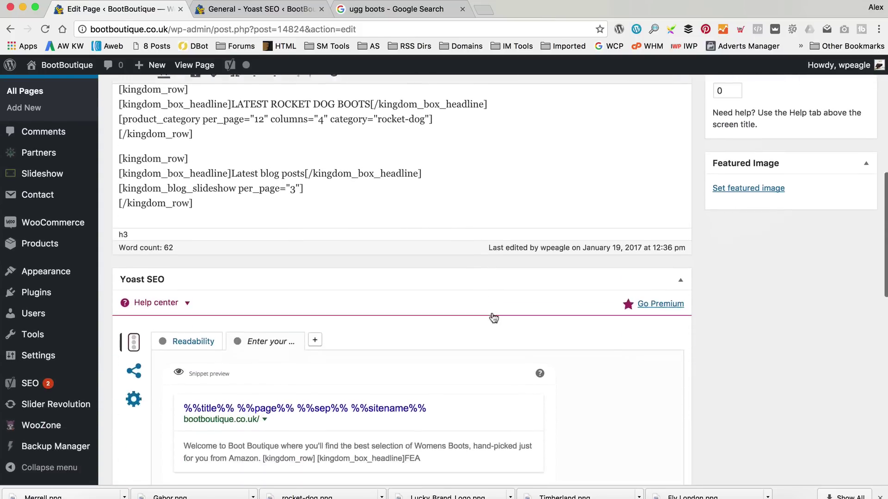
scroll(387, 321, down, 2)
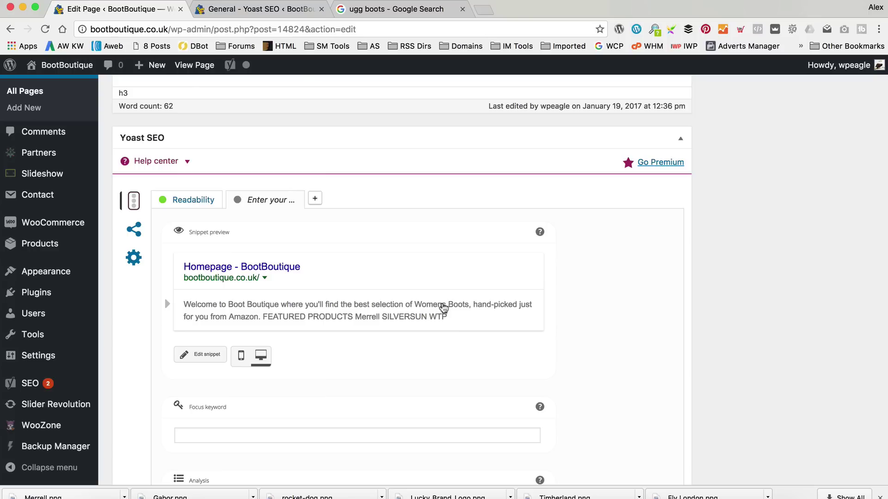
click(222, 276)
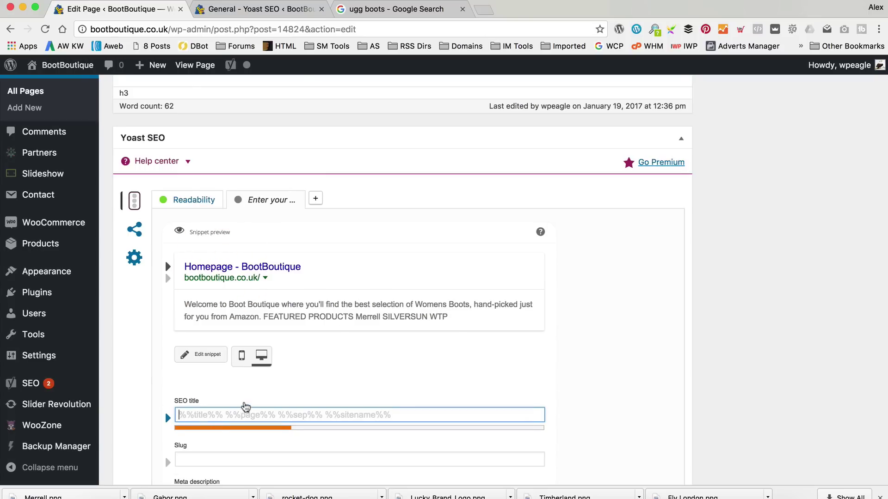
scroll(259, 387, down, 2)
Enter the SEO title 'Womens Boots from Ugg, Fly London, Gabor, Luck Brand and More'.
text(The)
key(BackSpace)
key(BackSpace)
key(BackSpace)
key(BackSpace)
text(Ladies Boo)
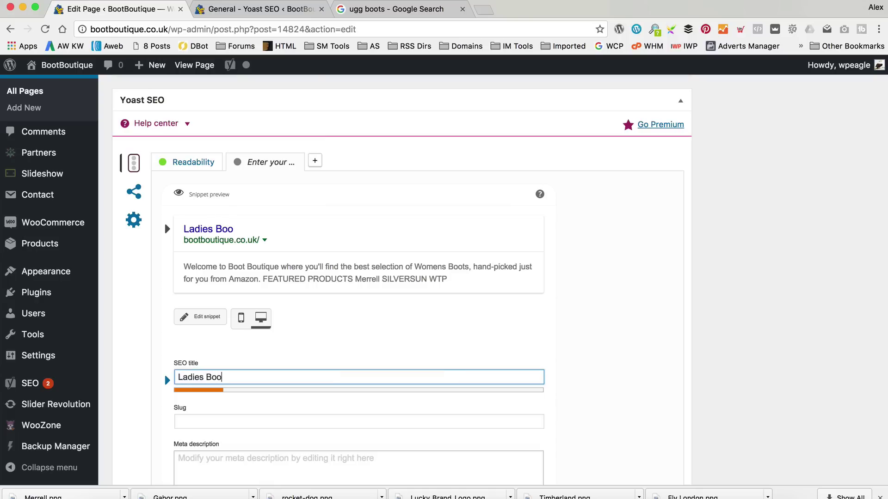
key(super+a)
text(Womens Boots)
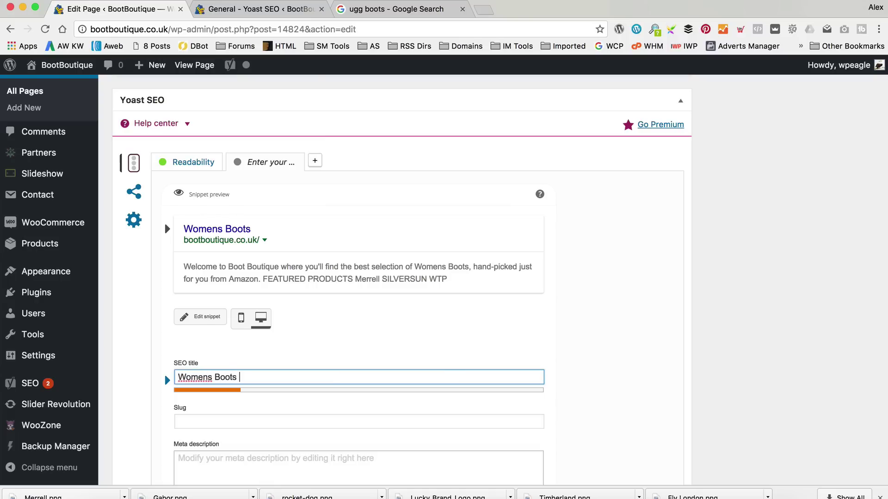
text( hand pu)
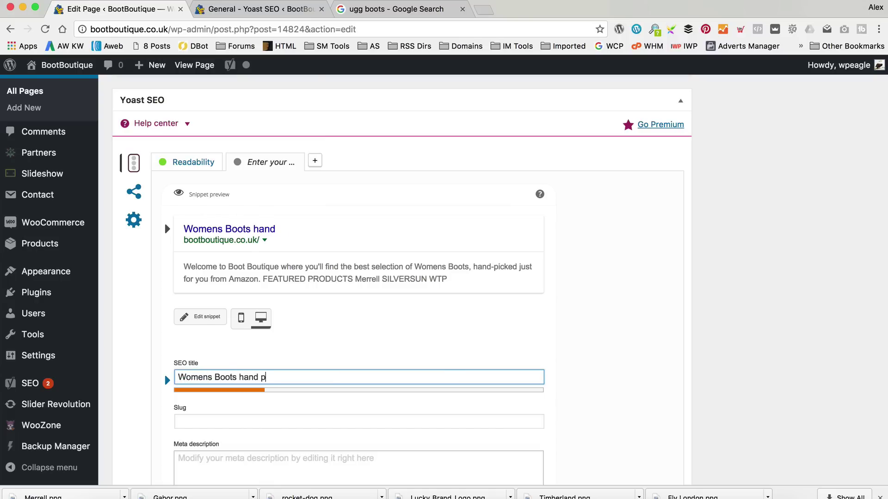
key(BackSpace)
key(BackSpace)
key(BackSpace)
key(BackSpace)
key(BackSpace)
key(BackSpace)
key(BackSpace)
text(from Ugg, Fly Lo)
key(BackSpace)
key(BackSpace)
text(Fly London, Gabor,)
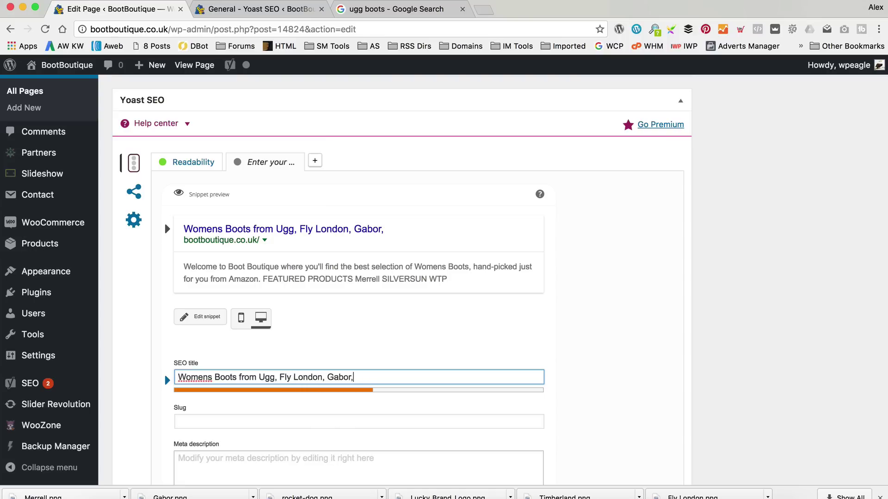
text( Luck B)
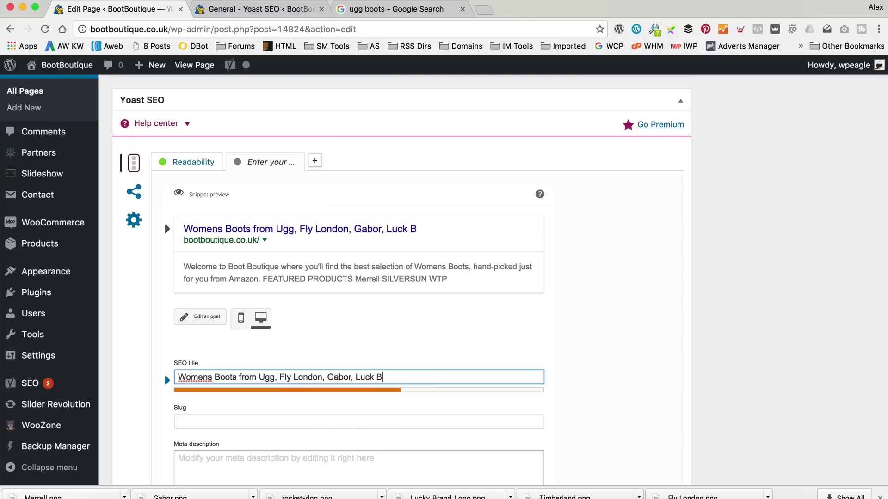
text(rand and More)
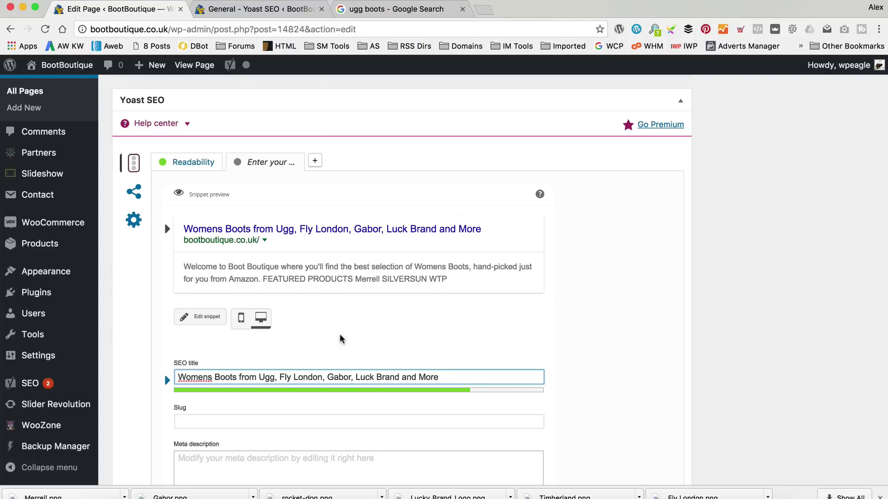
scroll(359, 332, down, 2)
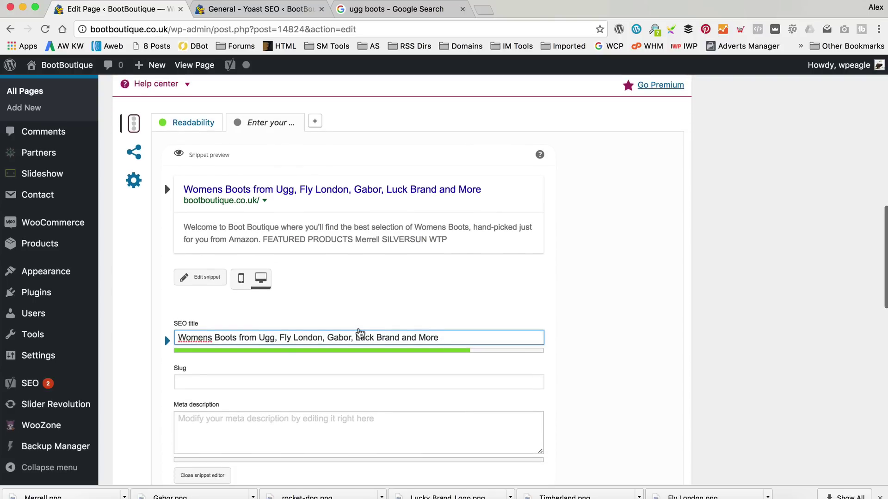
Begin the Homepage meta description about the best Womens Boots from brands including Ugg Boots.
click(295, 426)
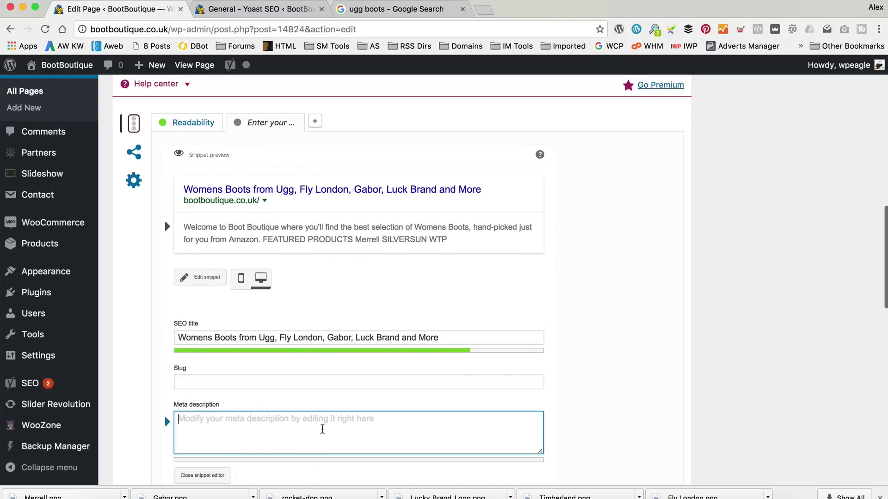
text(We f)
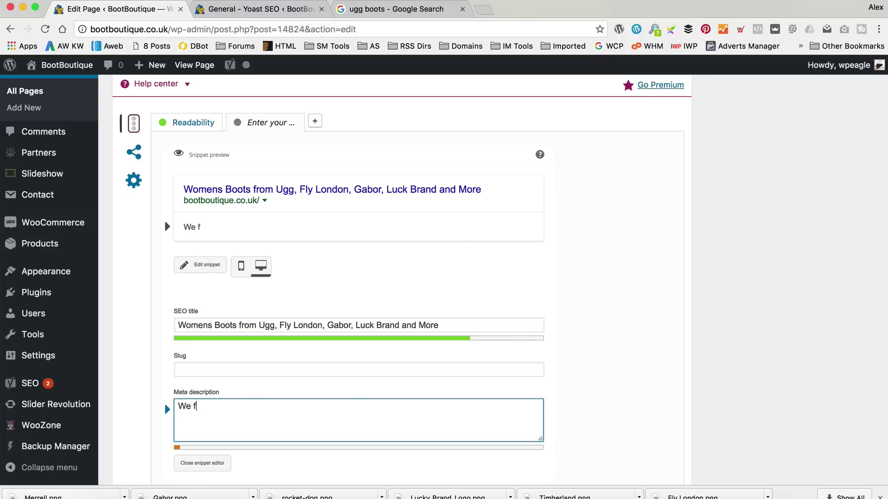
text(ind the best Womens Boo)
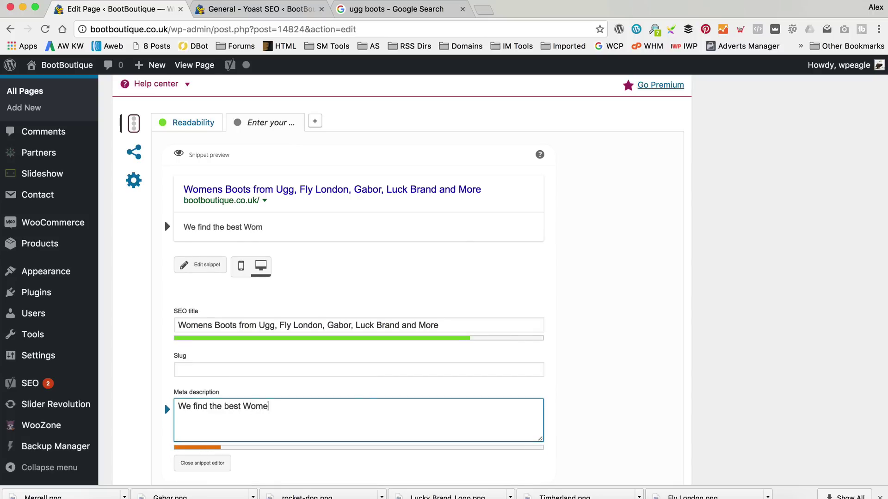
text(just for you.)
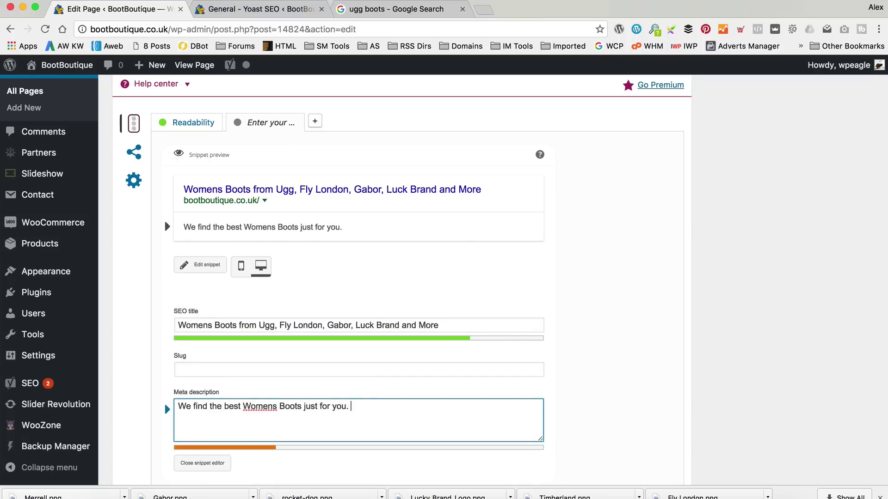
text(from amazon)
text( Boot )
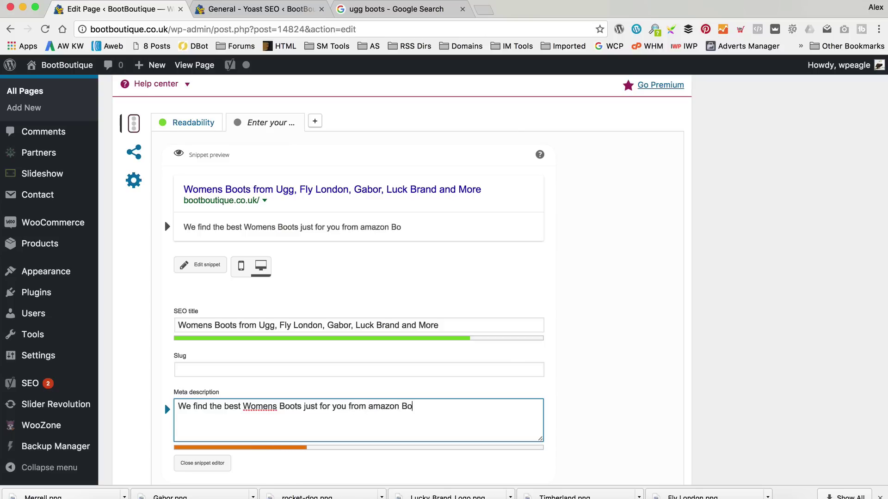
text(brands li)
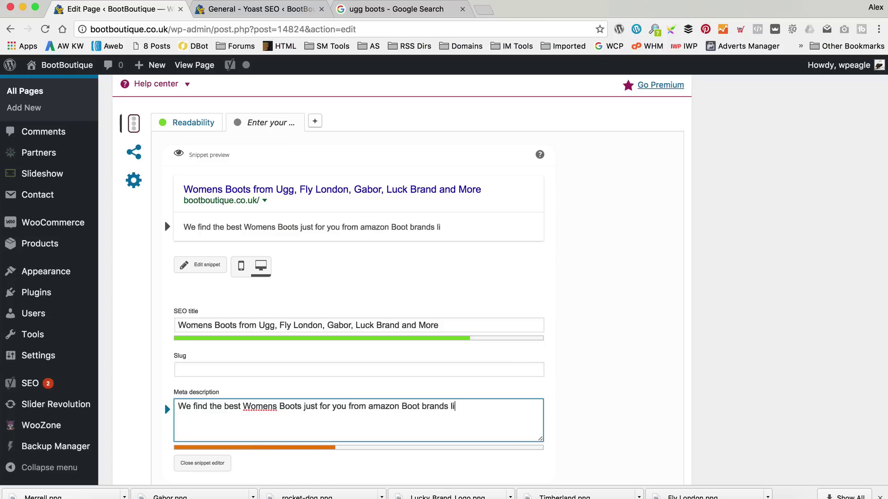
key(BackSpace)
text(incluin)
key(BackSpace)
text(ding)
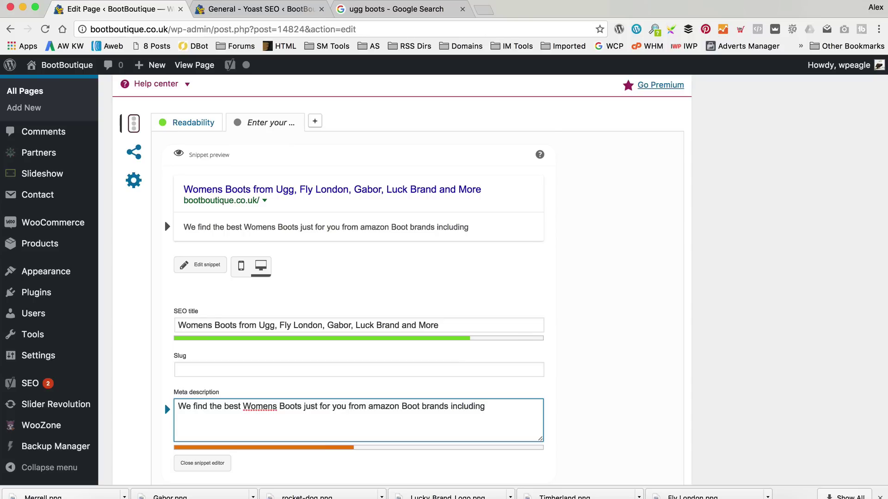
text(Ugg)
text( Birks)
key(BackSpace)
key(BackSpace)
key(BackSpace)
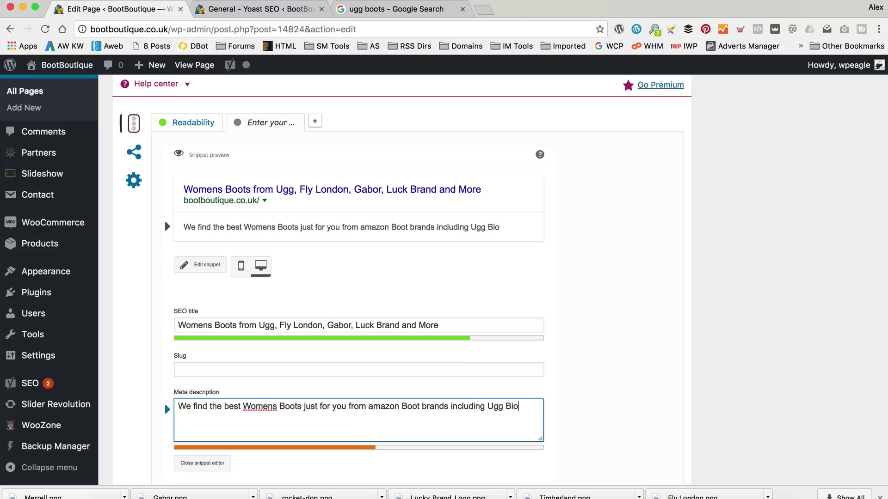
text(ooyt)
key(BackSpace)
text(ts)
text(, fly Lon)
Add Fly Boots and Gabor, end with 'Browse our amazing collection today', and preview on mobile.
key(BackSpace)
key(BackSpace)
key(BackSpace)
key(BackSpace)
key(BackSpace)
key(BackSpace)
key(BackSpace)
text(Fly Boots)
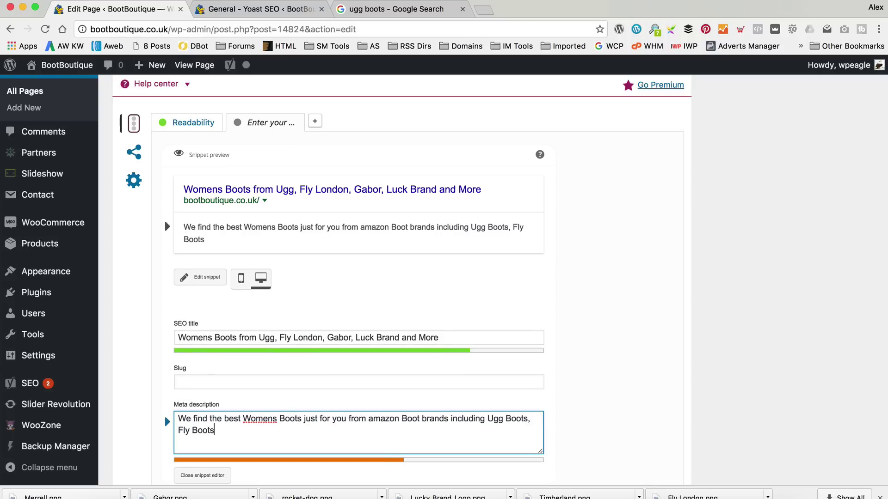
text(, Gabor and )
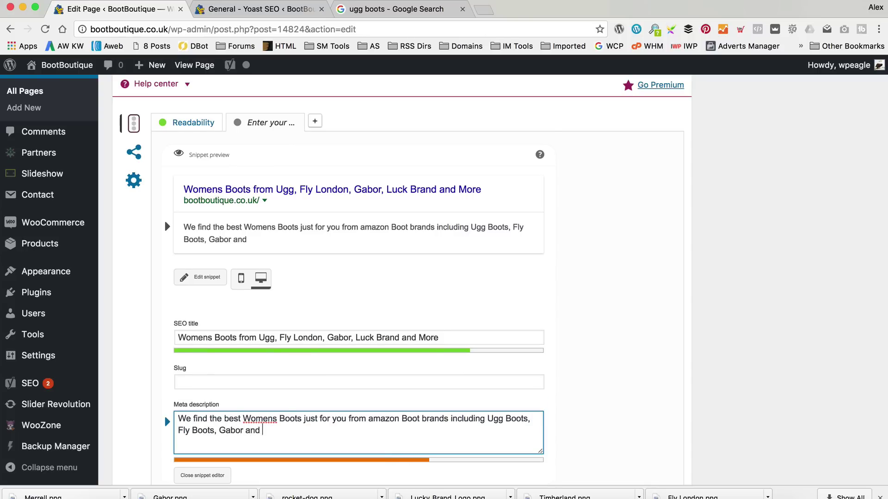
text(many more.)
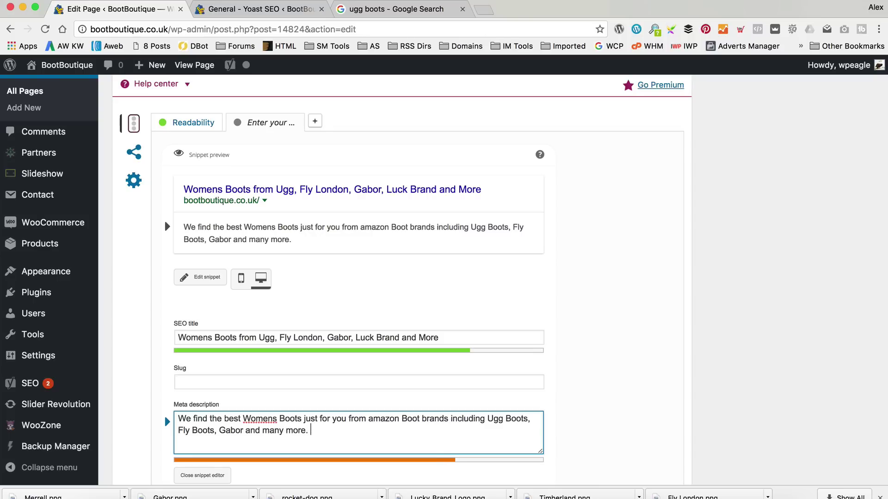
text( Brown)
key(BackSpace)
key(BackSpace)
text(wse)
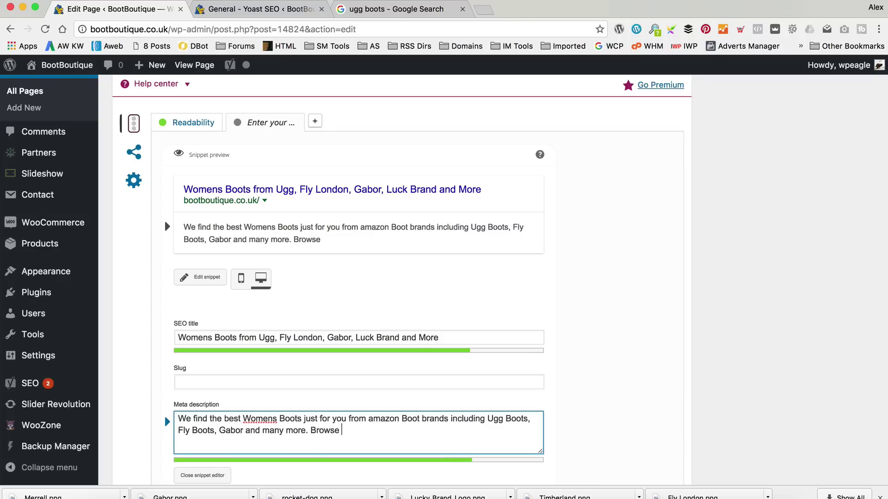
text( our amazing collection today.)
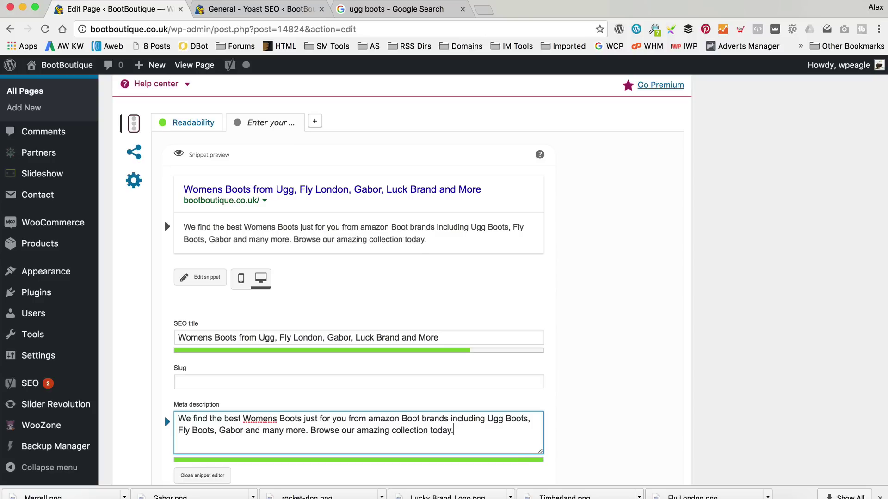
click(240, 282)
click(241, 282)
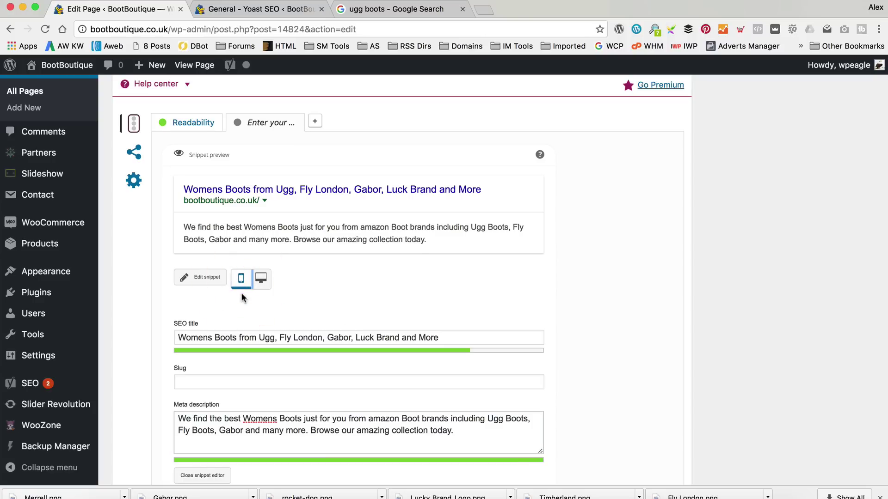
Toggle the snippet preview between desktop and mobile layouts, ending on desktop.
click(260, 278)
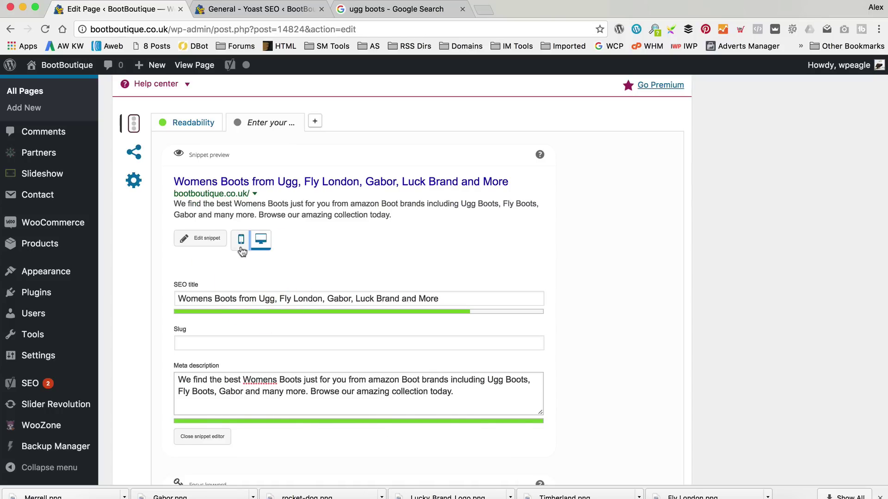
click(241, 250)
click(255, 274)
click(241, 239)
click(259, 277)
Set the Homepage's Yoast focus keyword to 'Womens Boots'.
scroll(439, 268, down, 2)
scroll(440, 268, down, 3)
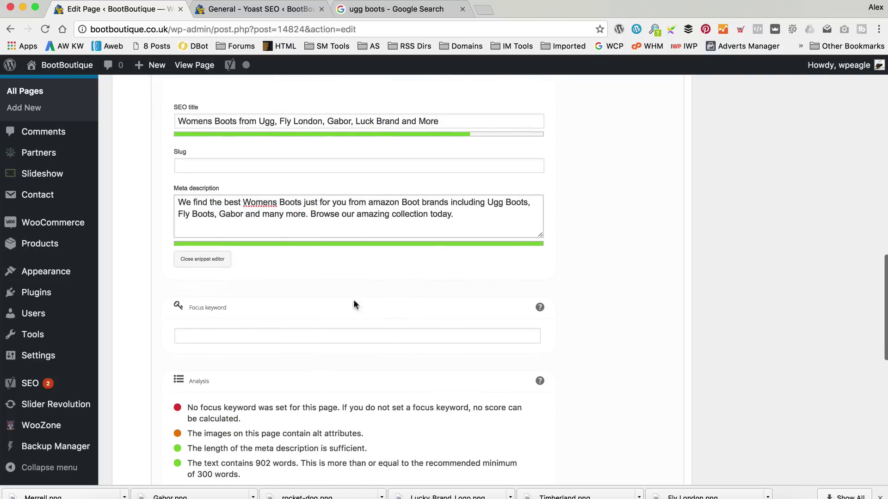
click(290, 335)
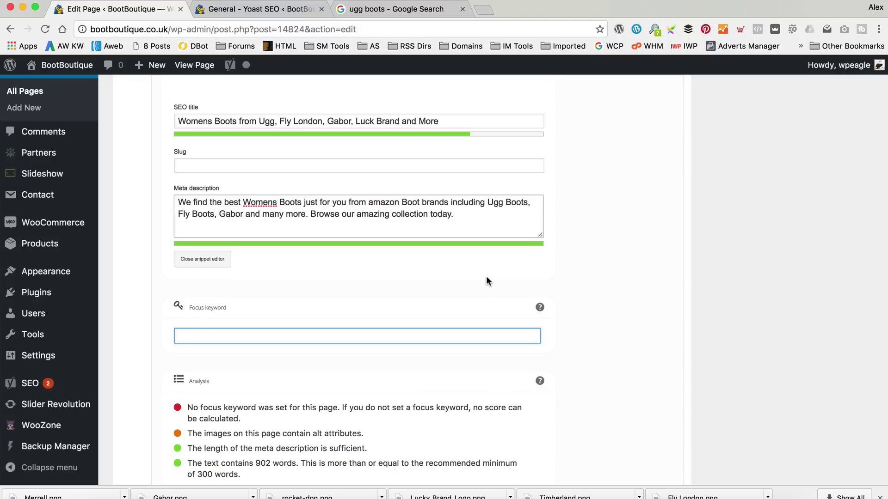
text(Womens Boots)
scroll(582, 302, up, 15)
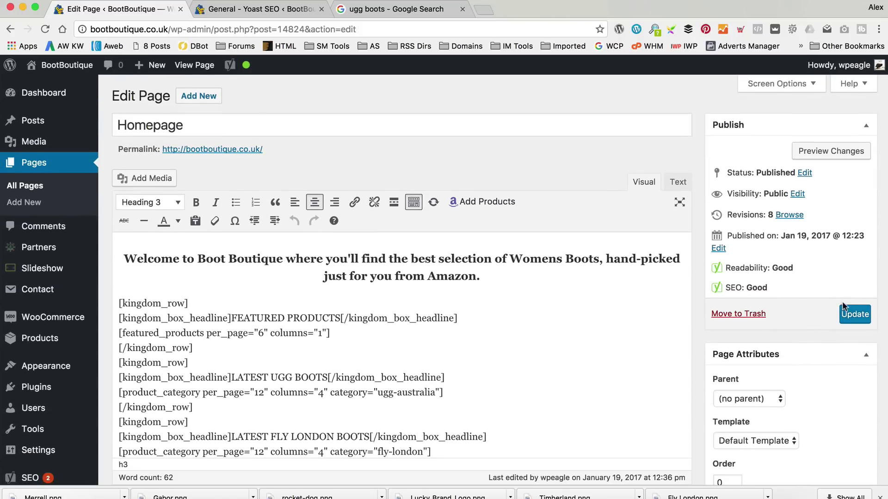
Update the Homepage to save its SEO changes.
click(851, 314)
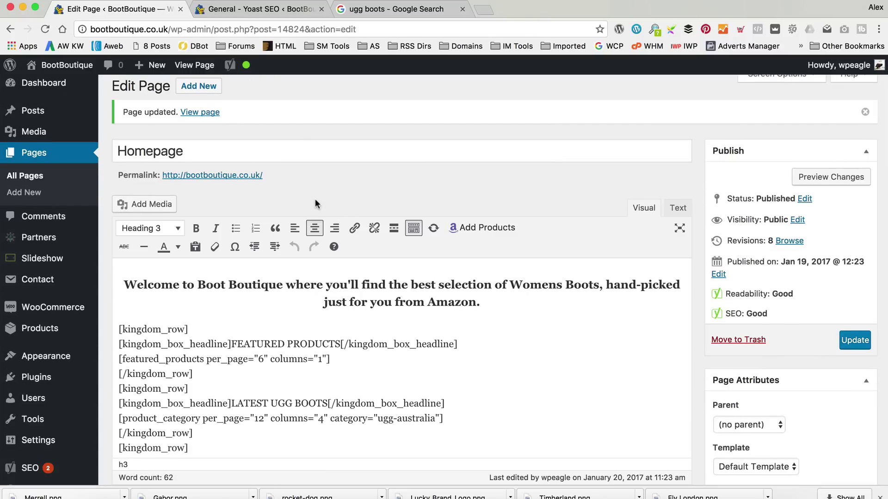
scroll(315, 199, down, 10)
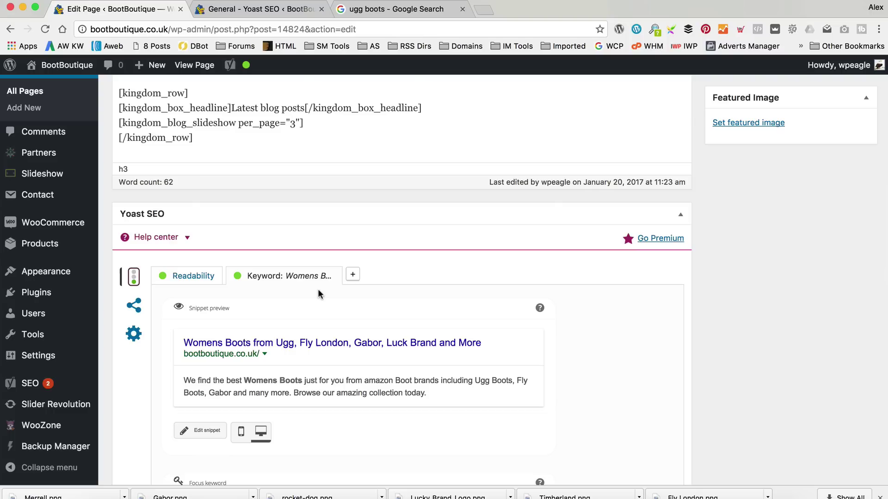
scroll(314, 291, up, 3)
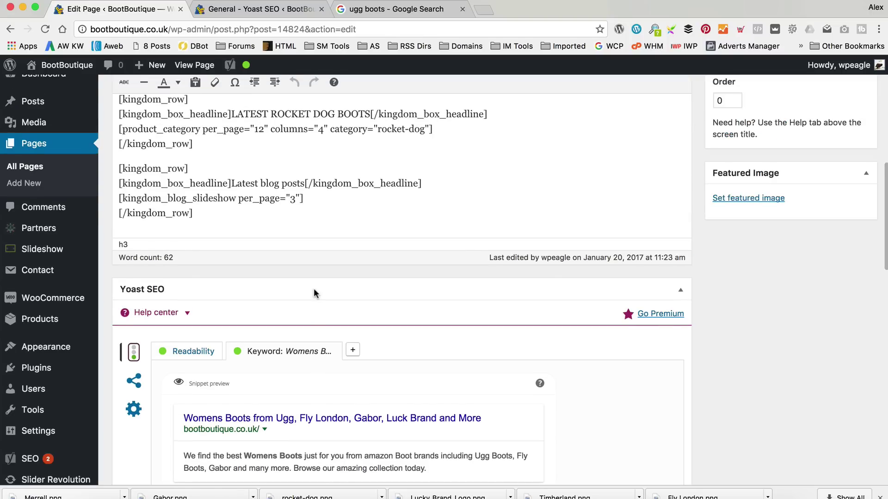
scroll(314, 296, up, 10)
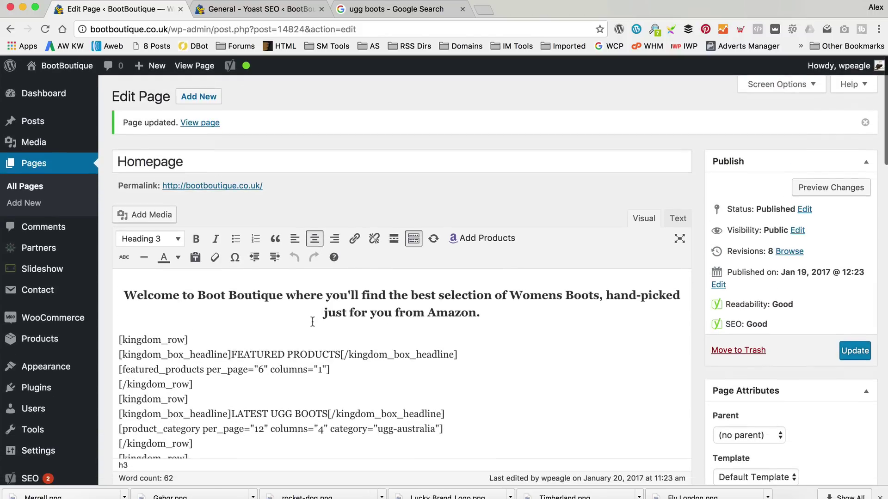
Visit the live site's Fly London boots archive and open its category for editing.
mouse_move(65, 65)
click(52, 86)
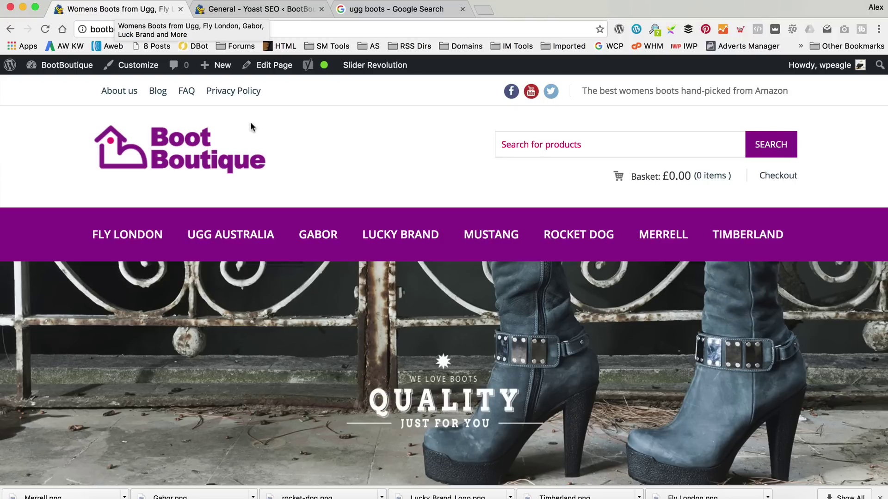
click(139, 237)
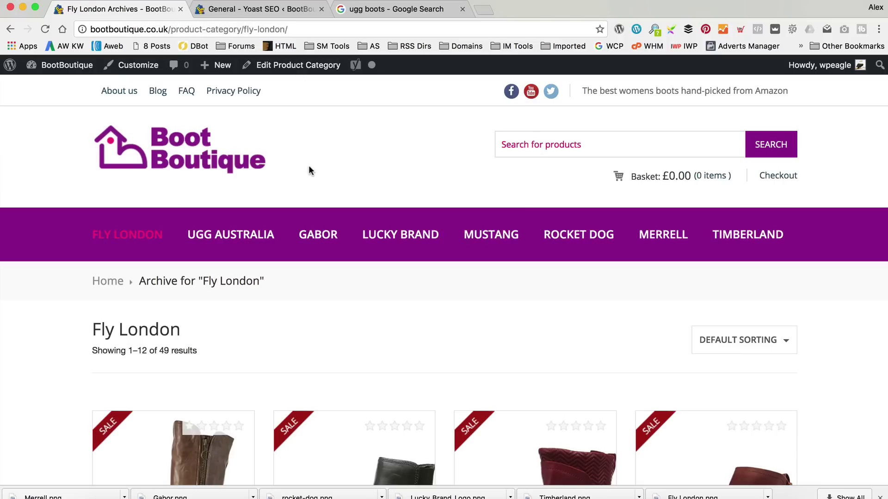
click(299, 65)
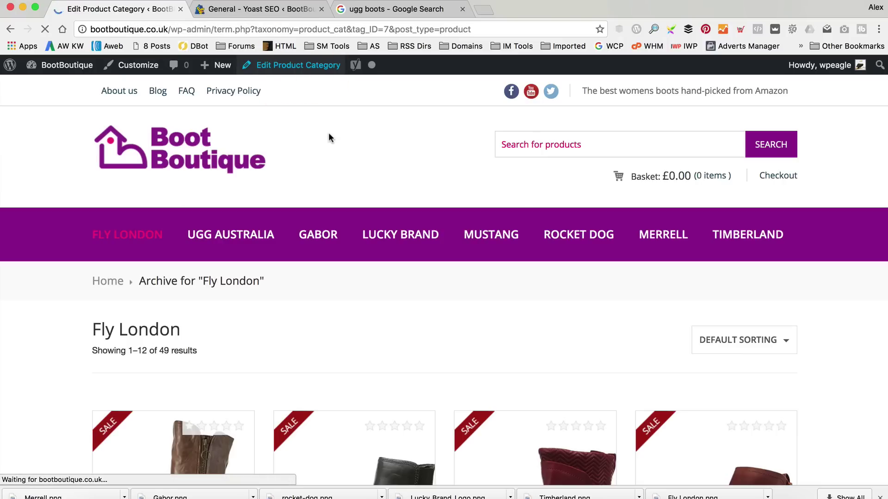
Set the Fly London category's focus keyword to 'Fly London Boots'.
scroll(351, 139, down, 15)
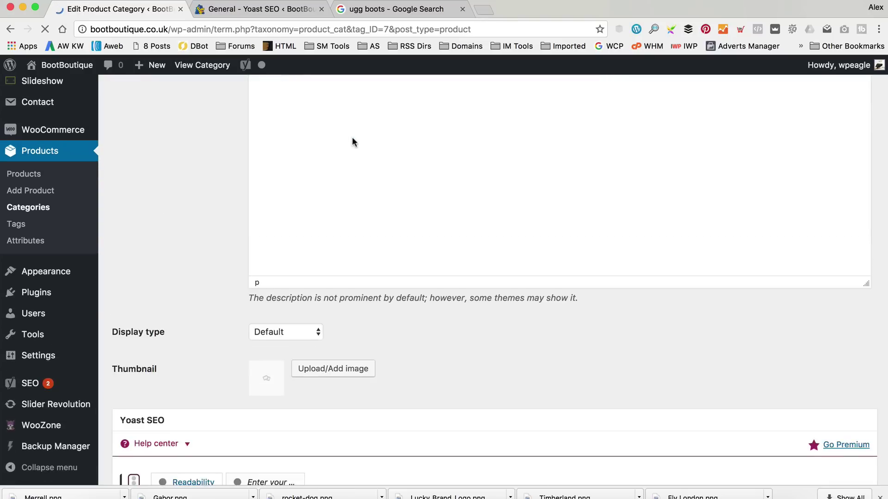
scroll(265, 201, down, 4)
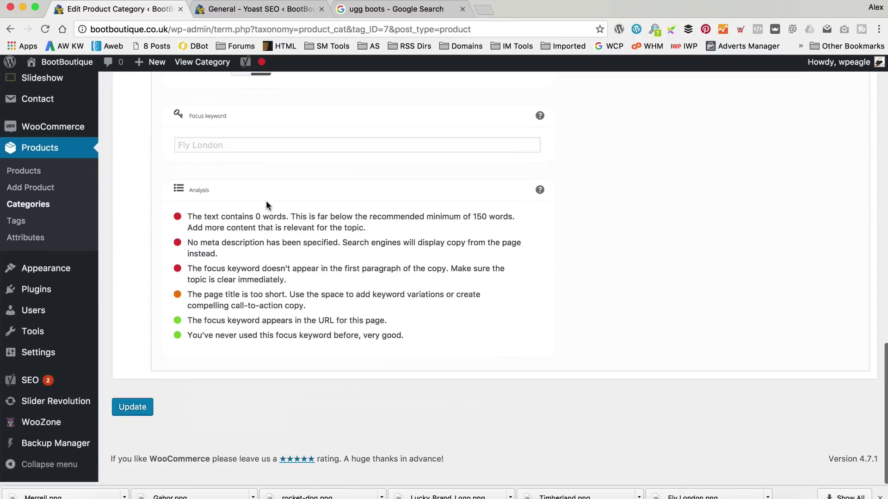
scroll(362, 212, up, 7)
scroll(363, 212, down, 4)
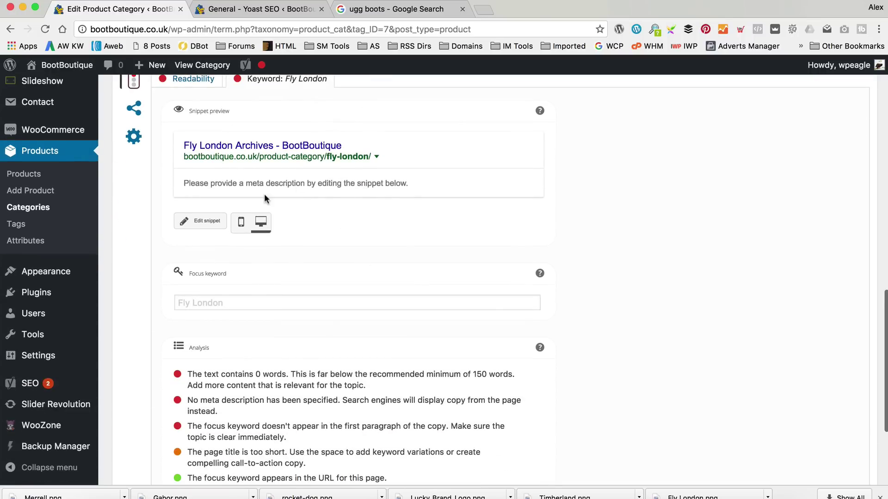
scroll(264, 193, down, 4)
scroll(261, 200, up, 5)
scroll(260, 349, up, 1)
click(262, 362)
text(Fly London Booty)
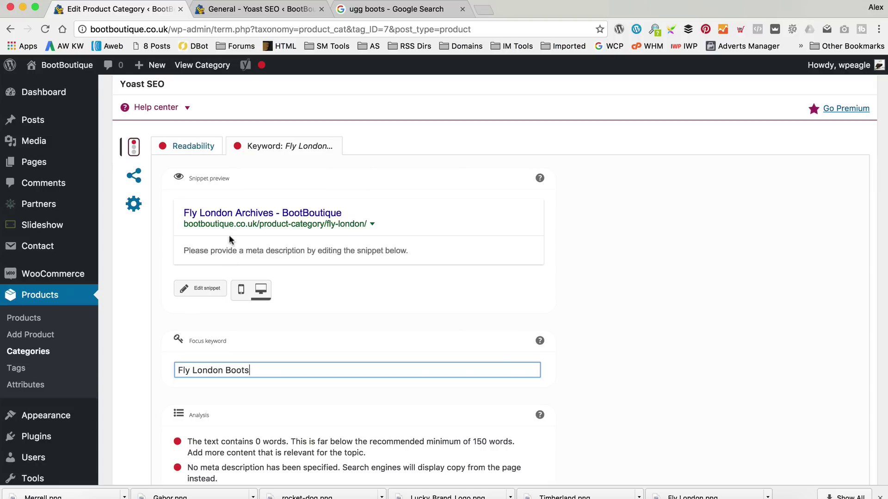
Set the category's SEO title to 'Fly London Boots - Hand picked by Boot Boutique'.
click(245, 213)
text(Fl)
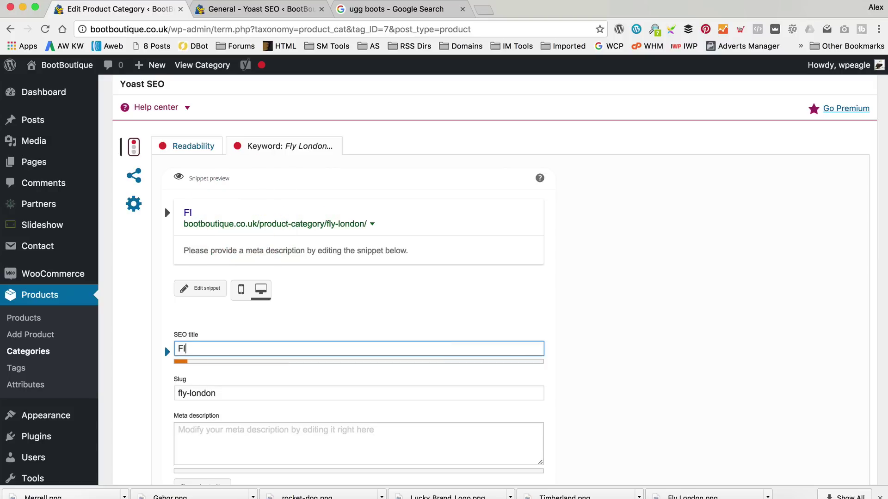
text(y London Boot)
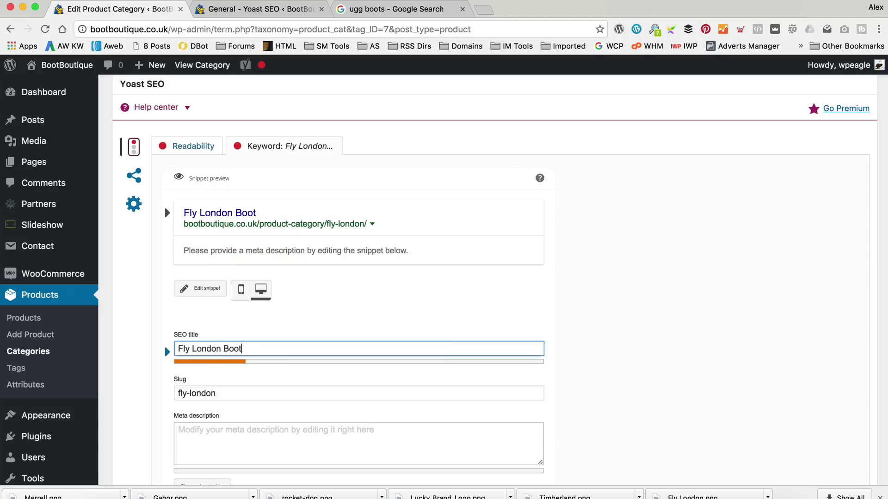
text(s - Hand )
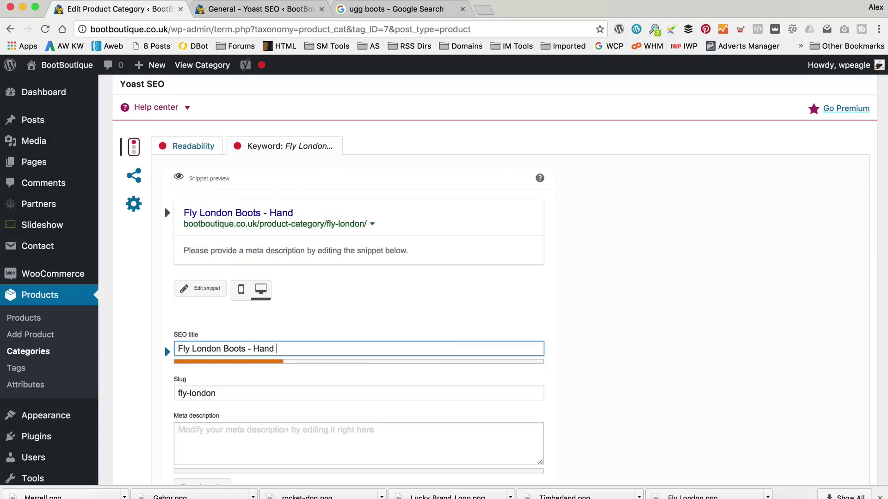
text(picked by Boot)
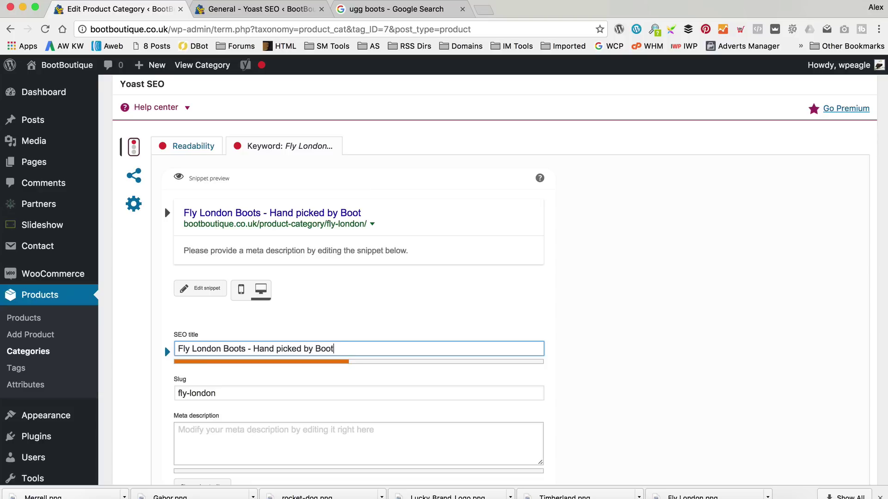
text( Boutique)
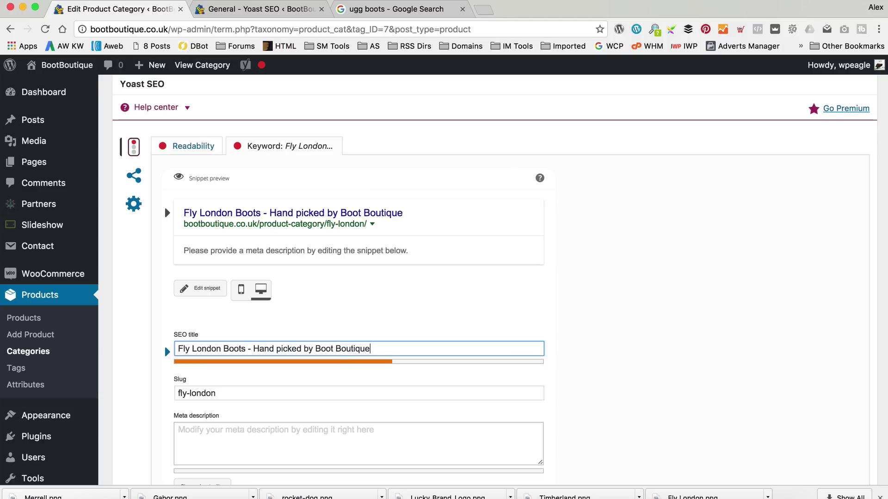
key(Tab)
click(279, 431)
scroll(418, 301, down, 3)
Start the Fly London meta description with 'Large Range of Fly London Boots in a range of sizes.'.
text(Larg)
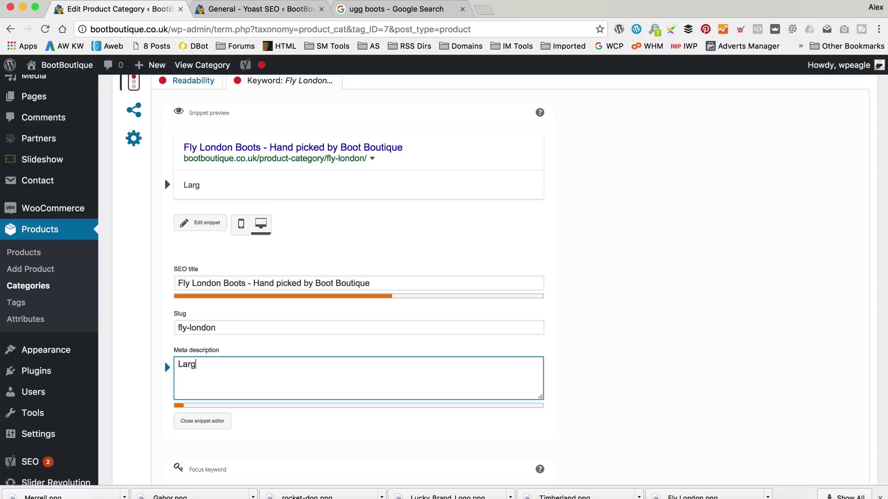
text(e Rouge)
key(BackSpace)
key(BackSpace)
key(BackSpace)
key(BackSpace)
text(ange of )
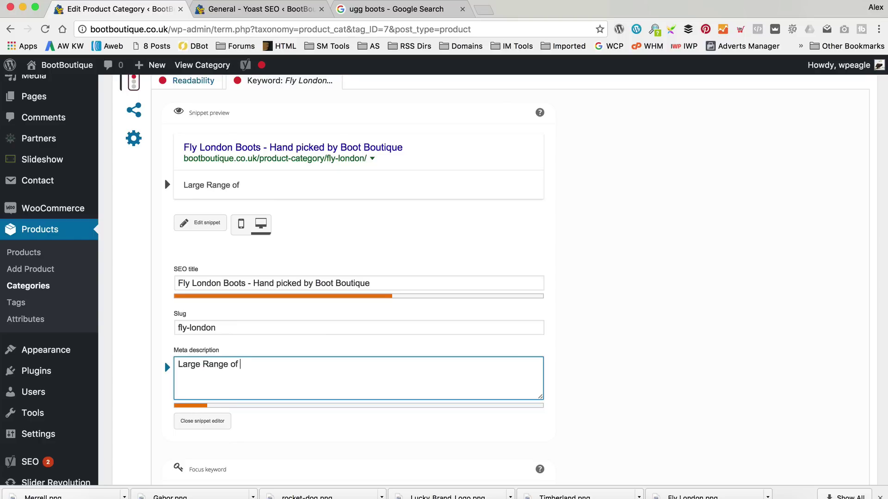
text(Fly London Boots)
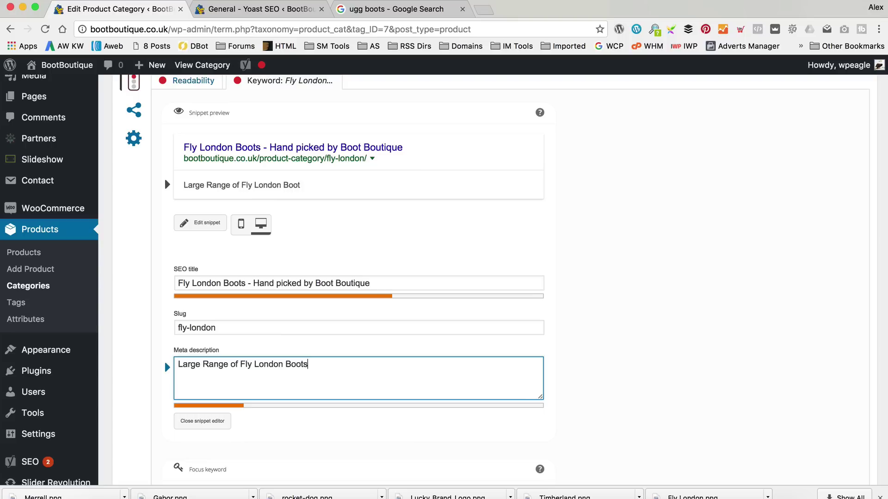
text( ina range of )
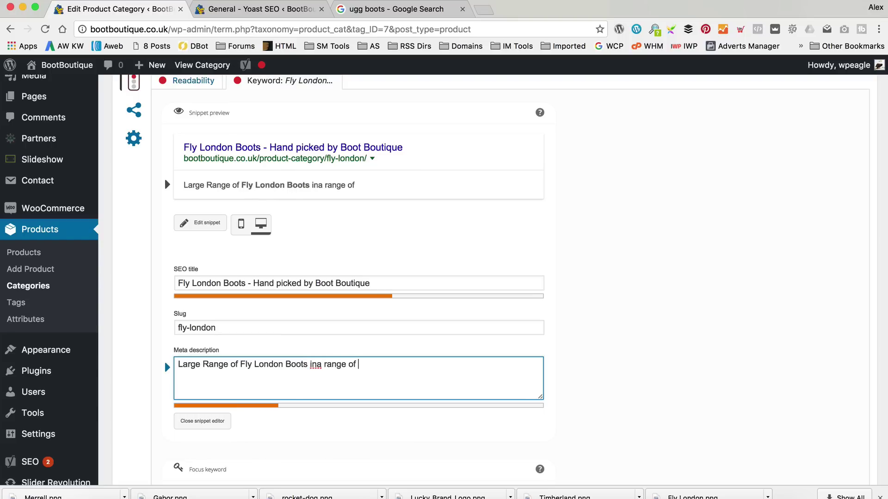
text(sizes)
click(318, 366)
click(392, 366)
text(. We stock the)
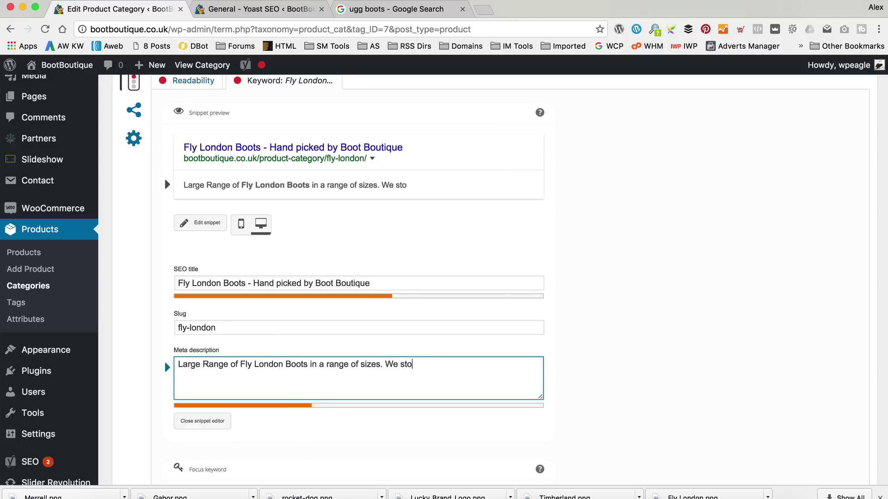
Mention stocking only the best Fly London Boots, end with 'Browse our collection of Fly today.', and save.
key(BackSpace)
key(BackSpace)
key(BackSpace)
text(only the )
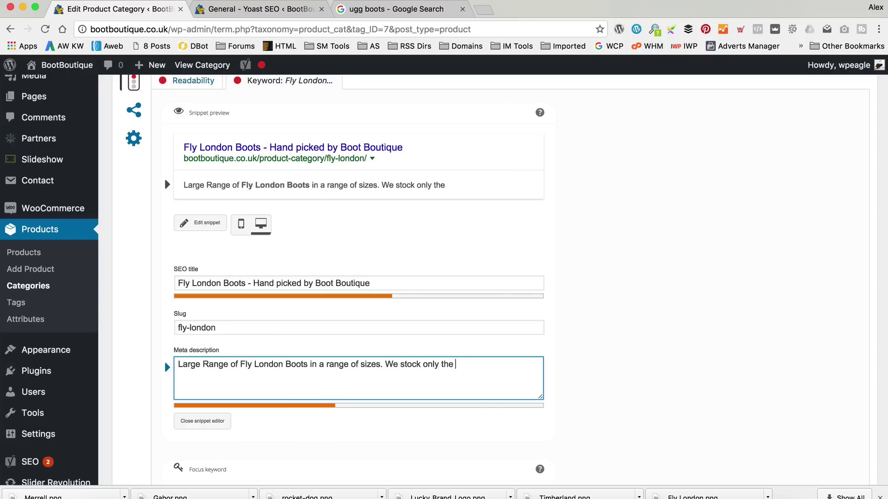
text(best Fly London Boots )
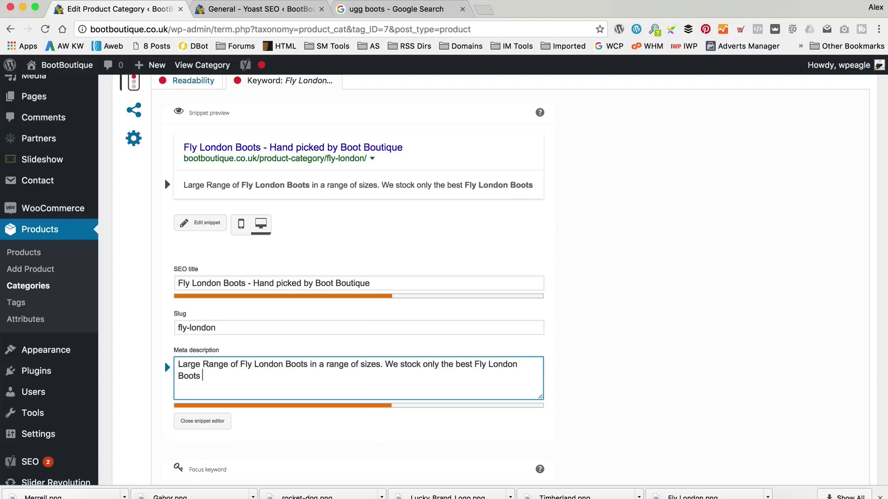
text(avaiable)
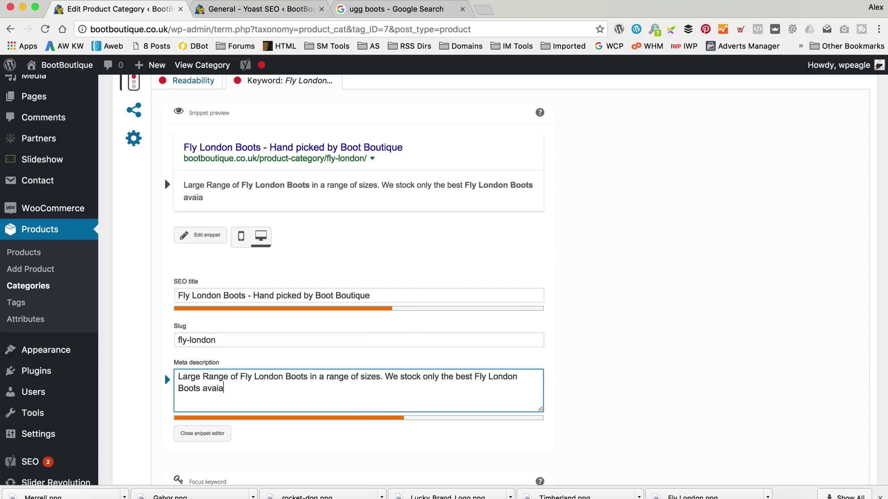
key(BackSpace)
key(BackSpace)
key(BackSpace)
key(BackSpace)
key(BackSpace)
key(BackSpace)
key(BackSpace)
key(BackSpace)
text(.)
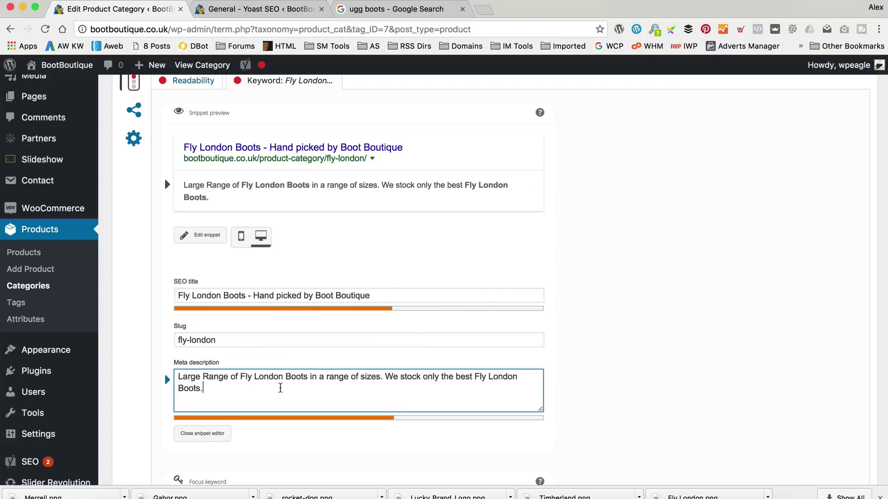
text( Browse o)
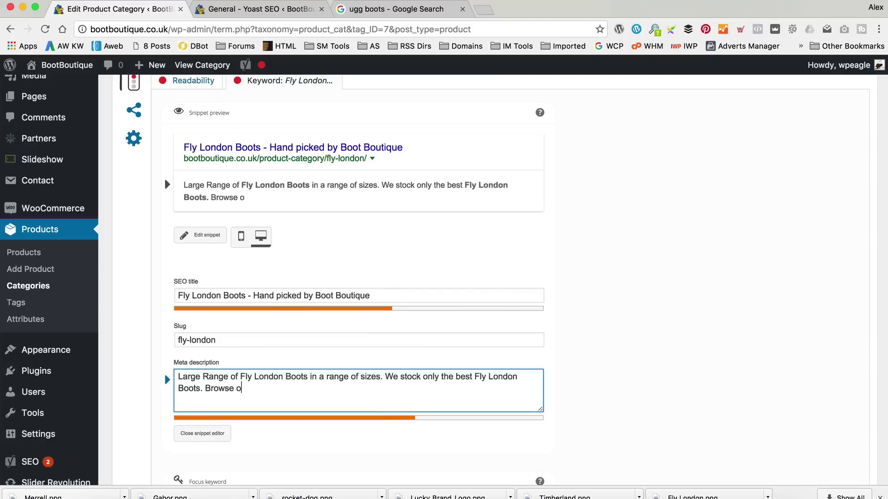
text(ur collectio)
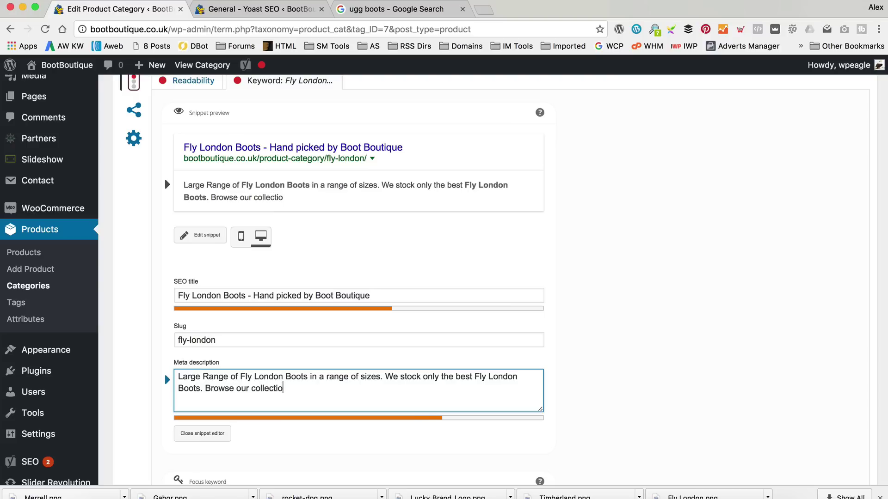
text(n of Fly today.)
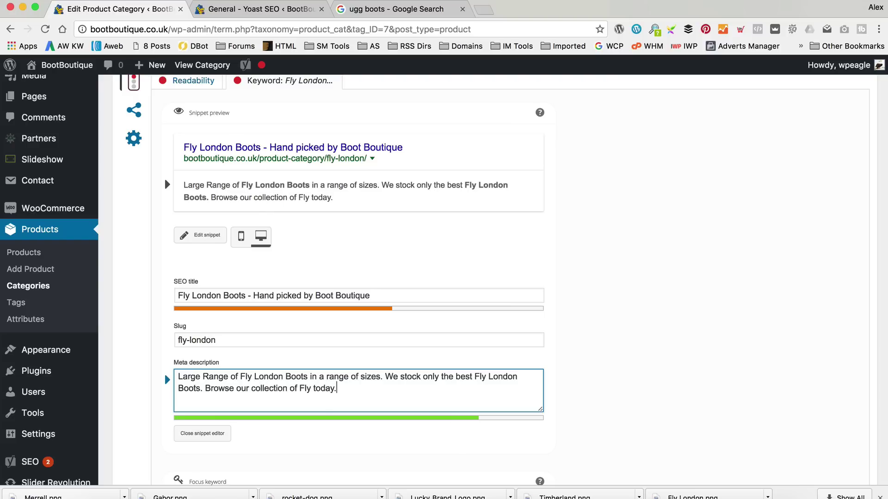
scroll(281, 337, down, 10)
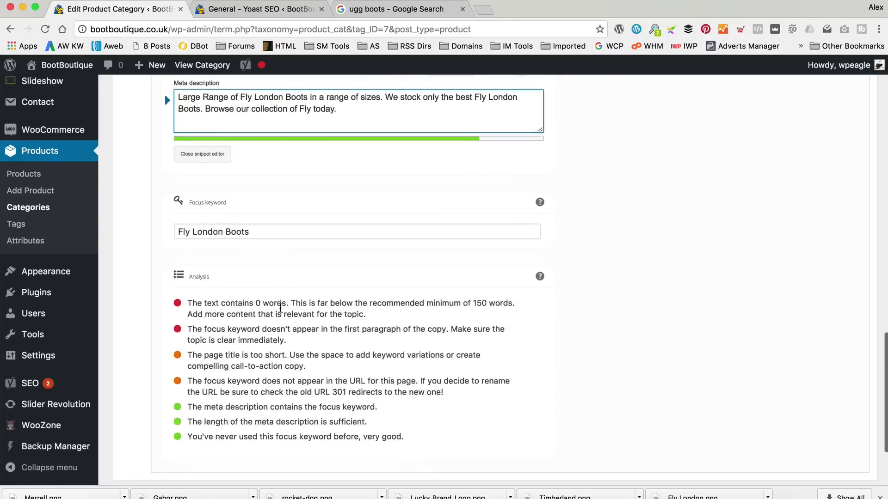
click(130, 408)
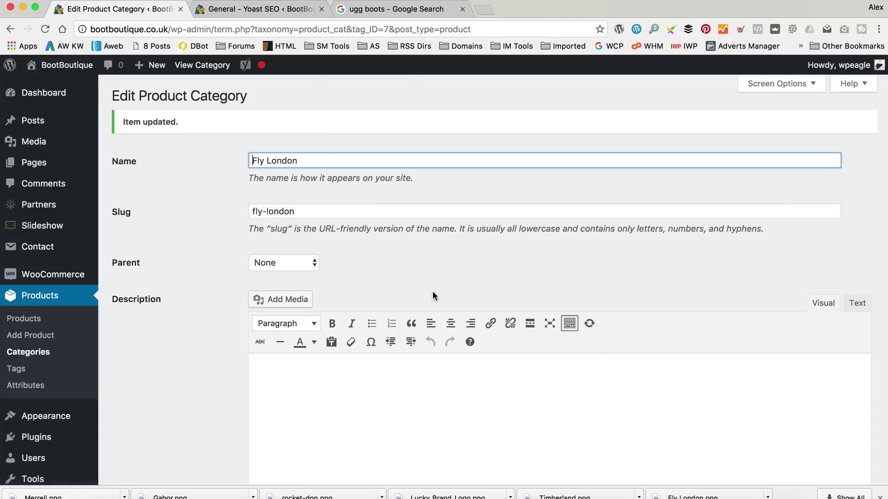
Review the live Fly London archive's 49 products and new page title, then reopen its category editor.
click(190, 65)
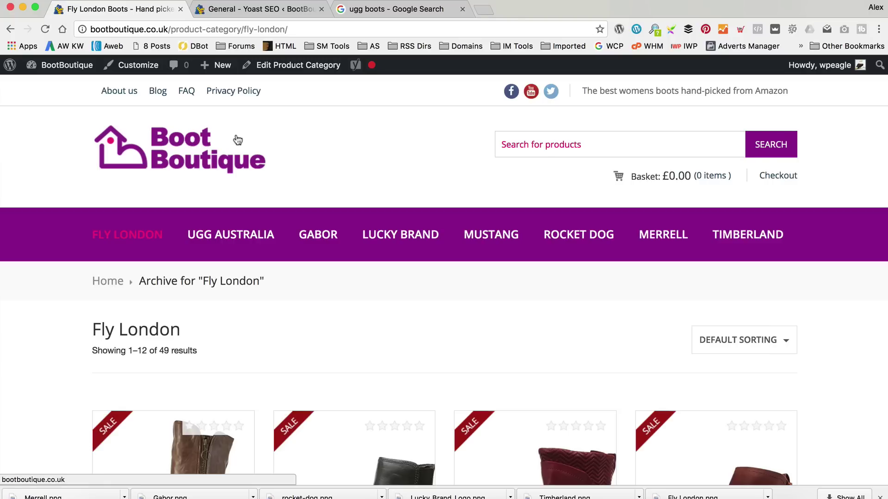
scroll(237, 139, down, 3)
scroll(235, 139, up, 3)
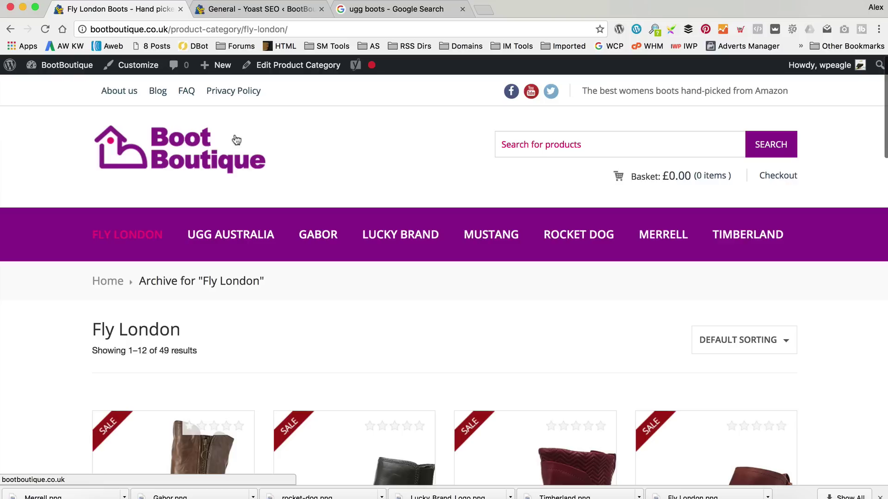
scroll(237, 140, down, 3)
scroll(234, 138, up, 2)
scroll(234, 139, up, 2)
scroll(234, 138, down, 3)
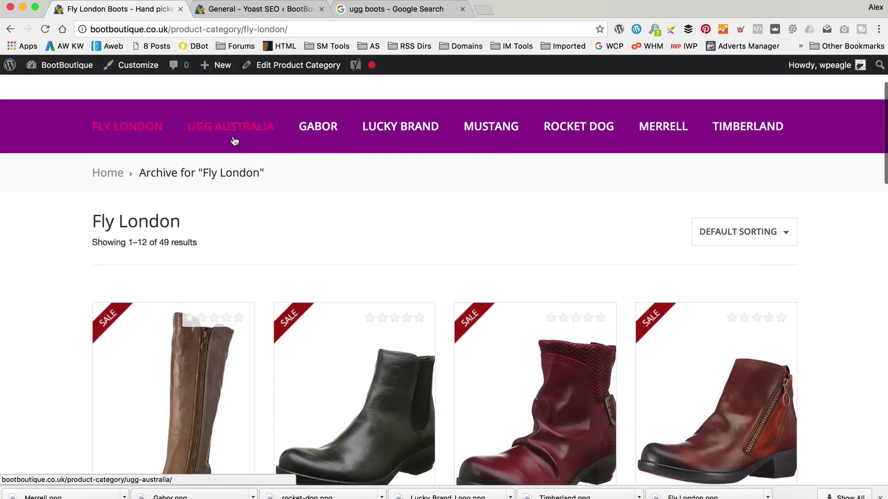
scroll(337, 198, up, 1)
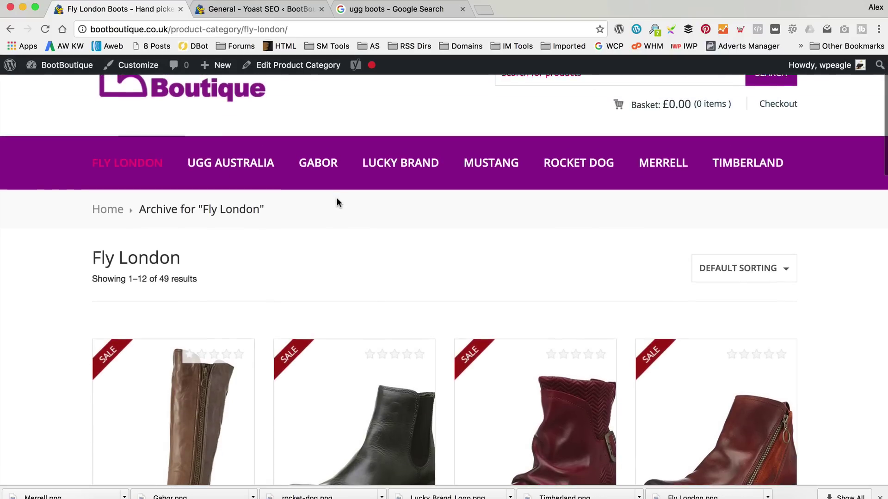
scroll(313, 224, down, 15)
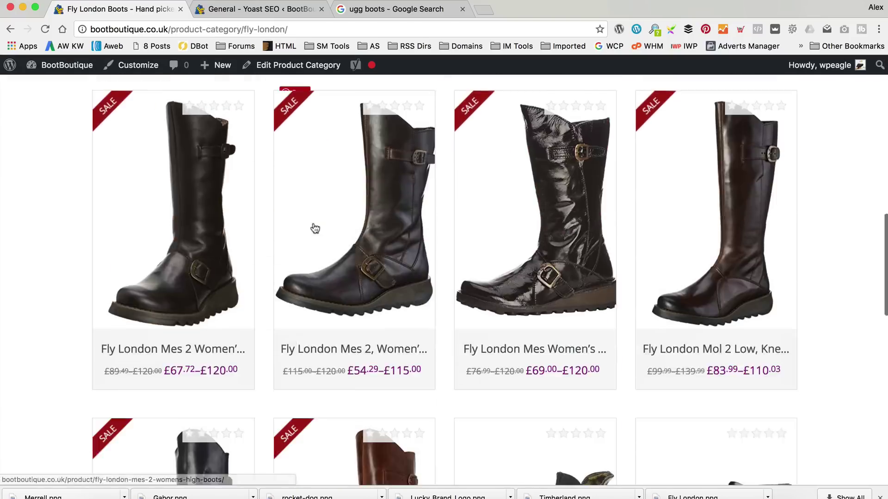
scroll(313, 227, up, 15)
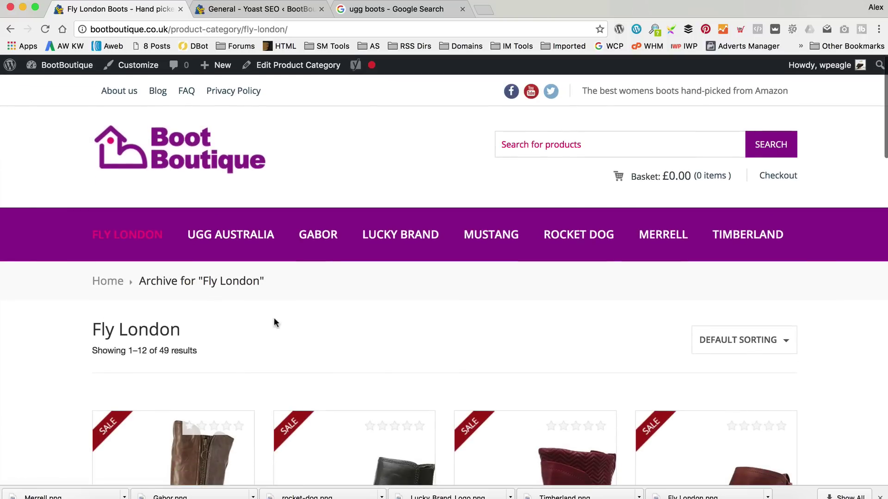
click(283, 70)
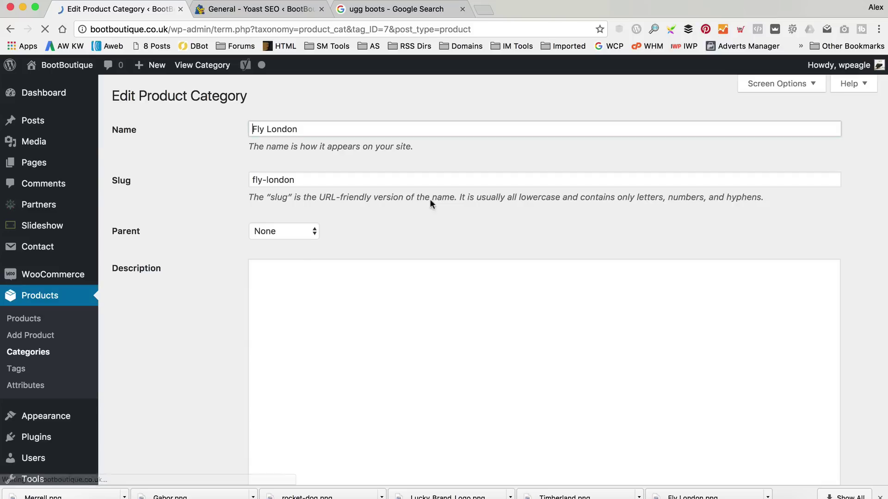
Type the Fly London description 'Fly London is an quality brand of Womens Boots designed in London, UK.'.
click(396, 316)
click(393, 355)
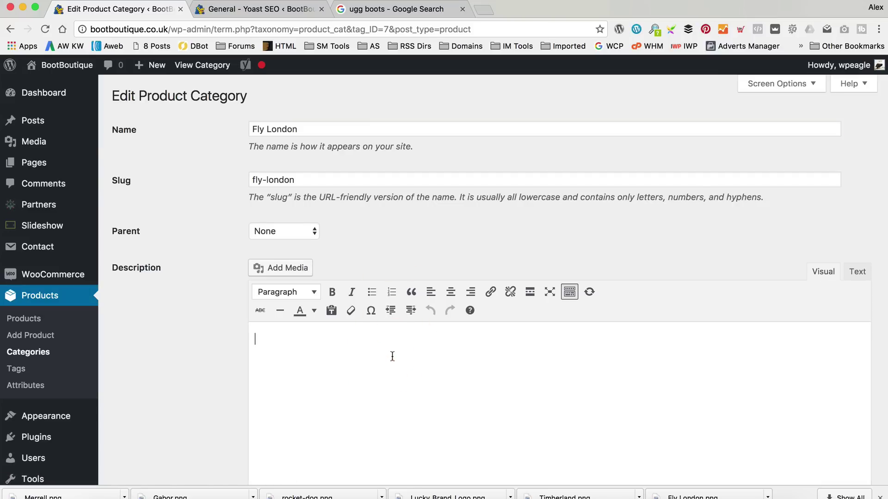
text(Fly London is an up)
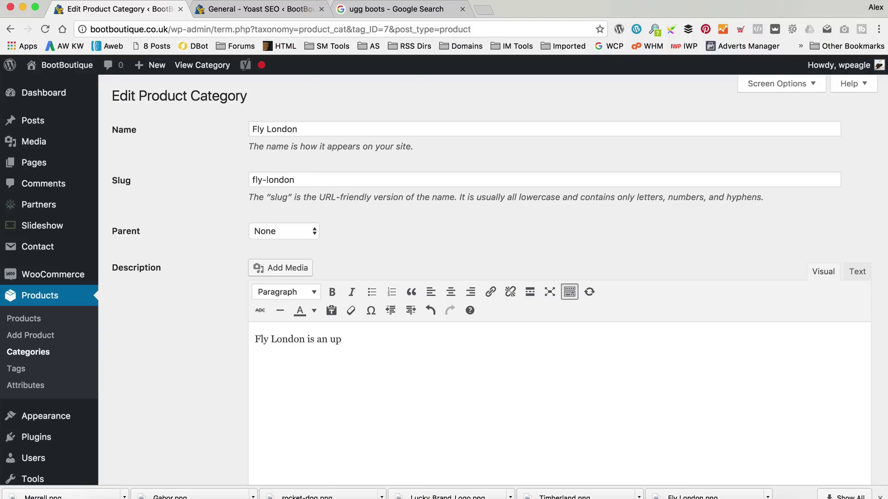
key(BackSpace)
key(BackSpace)
text(quality brand of Womens Bo)
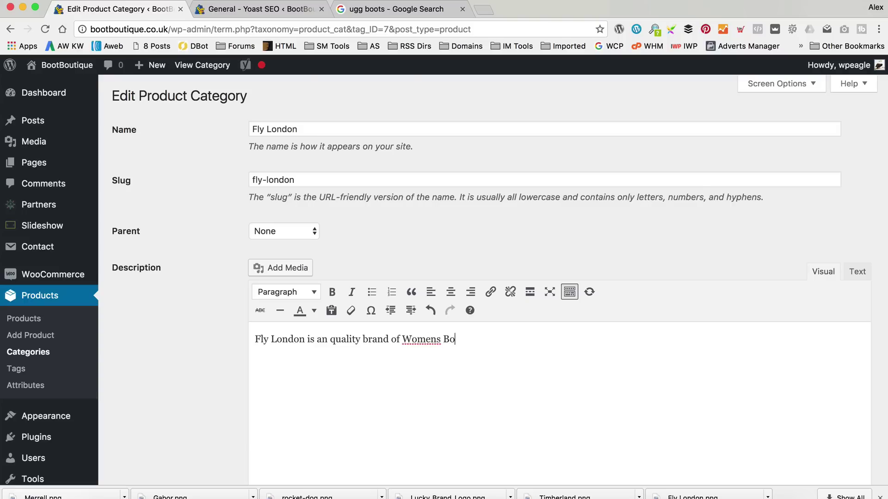
text(ots designed i)
key(BackSpace)
key(BackSpace)
text(ed in London, UK)
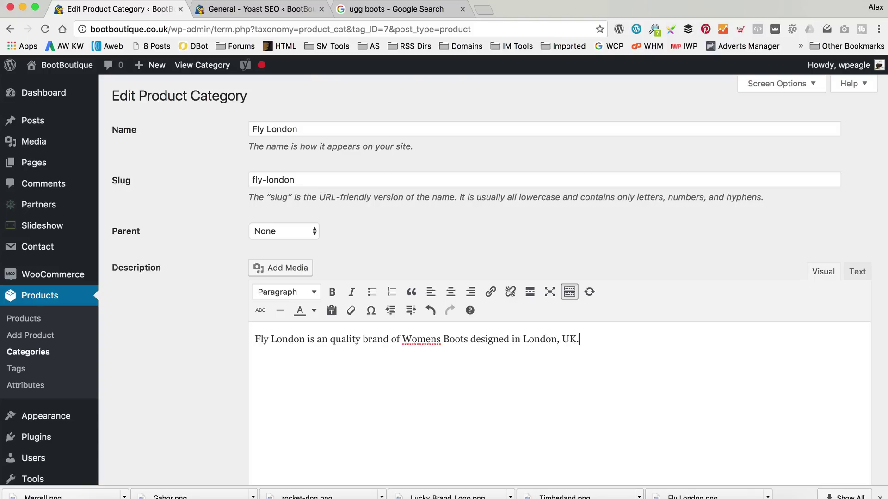
text(.)
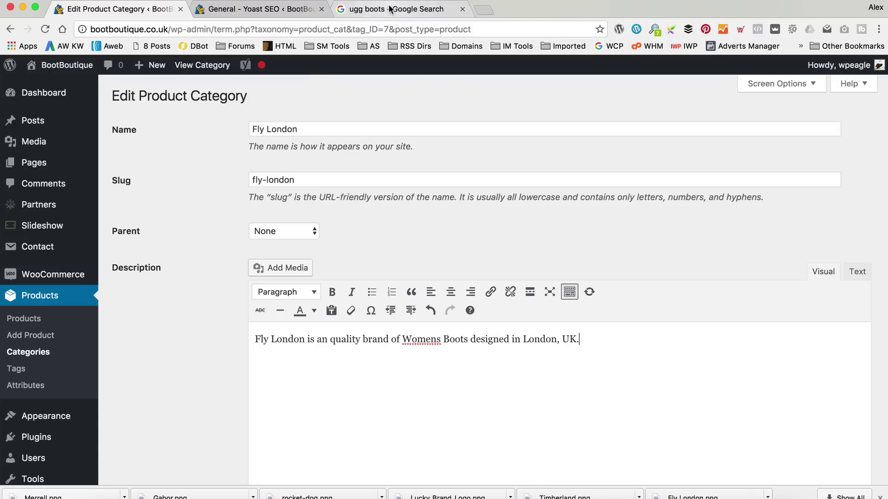
click(388, 10)
Search Google for Fly London boots and open the flylondonshop.co.uk About page.
click(369, 28)
text(fly london boots)
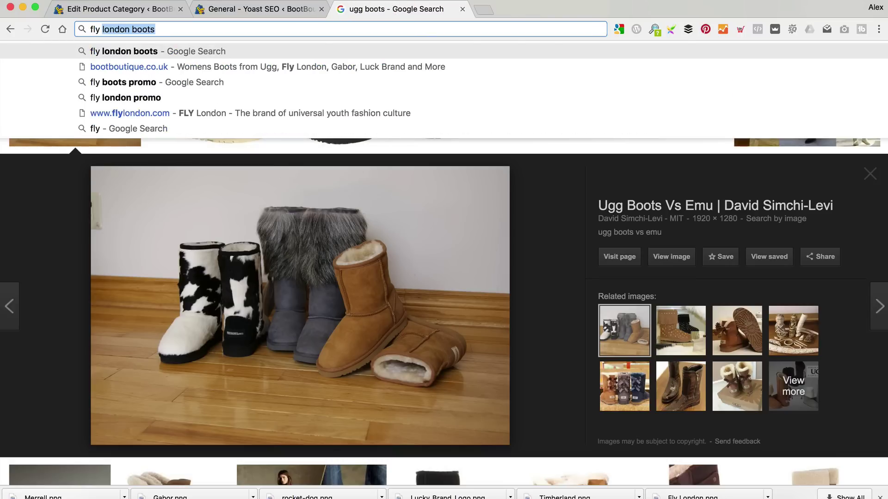
key(Return)
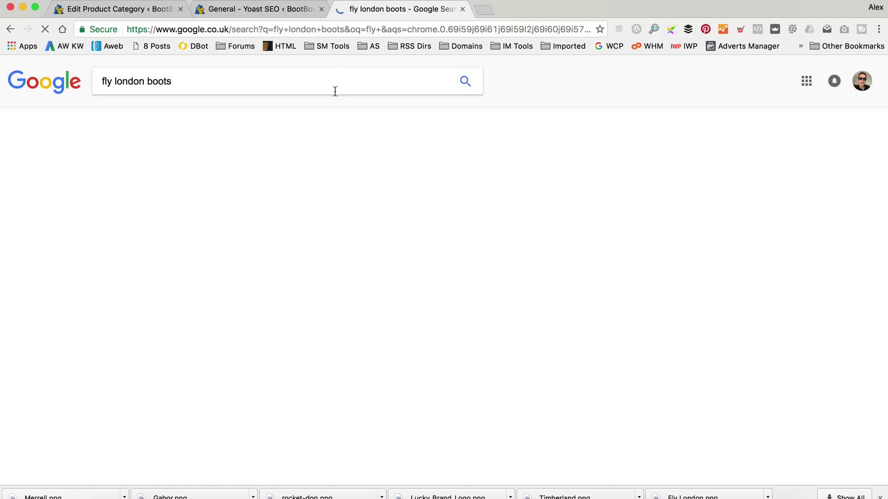
scroll(228, 261, down, 4)
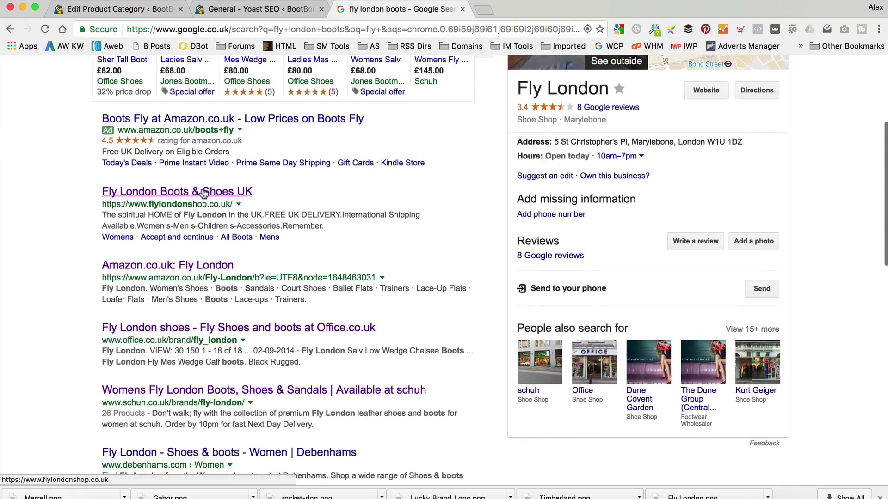
click(208, 193)
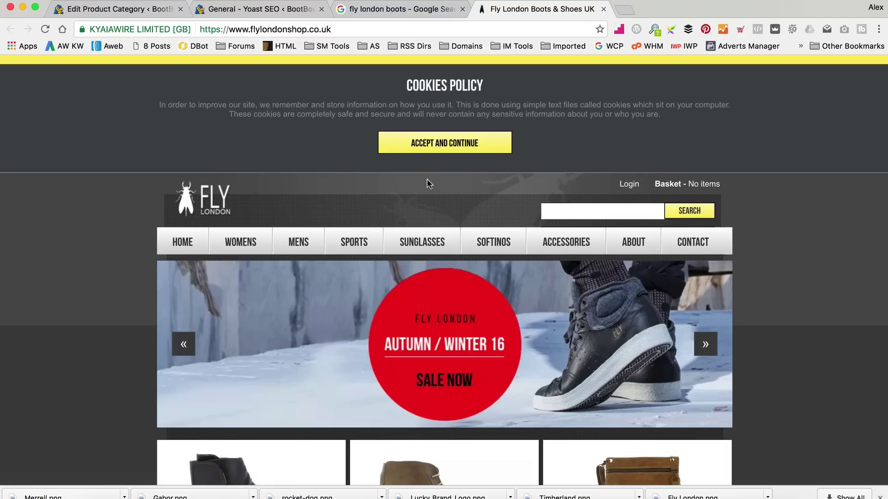
click(633, 241)
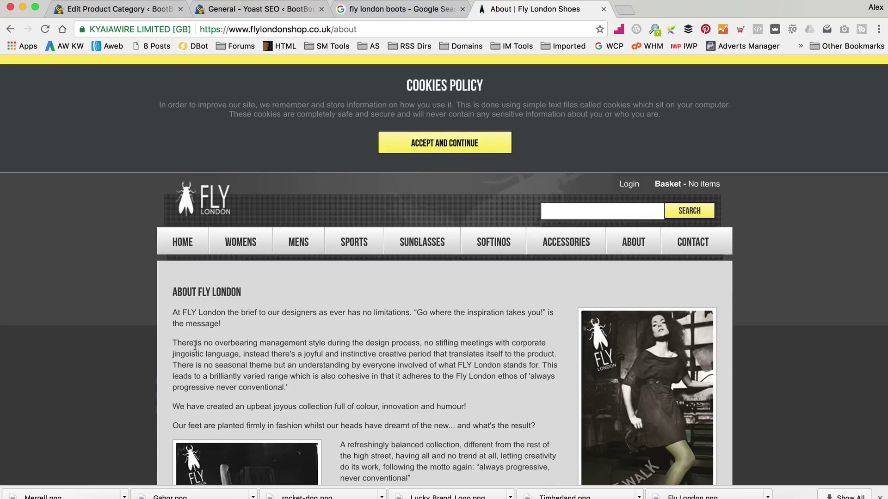
scroll(458, 344, down, 5)
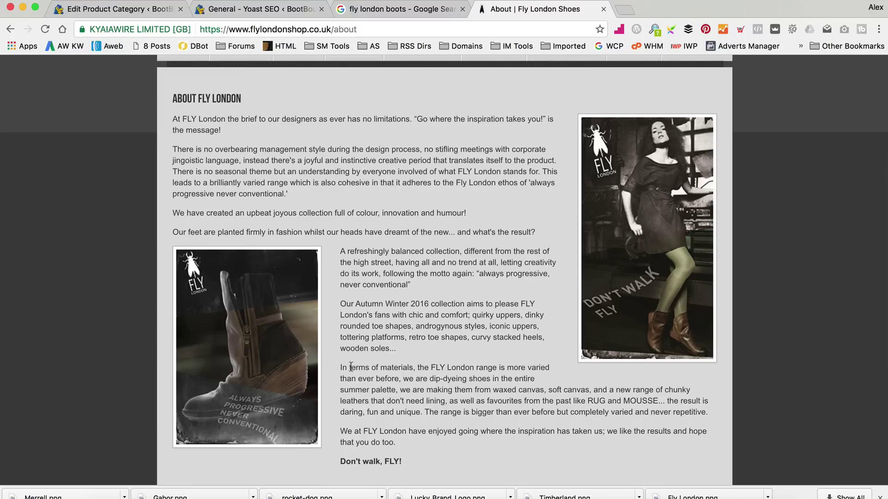
Copy the 'In terms of materials' paragraph into the description after the first sentence.
drag(341, 368, 709, 413)
key(super+c)
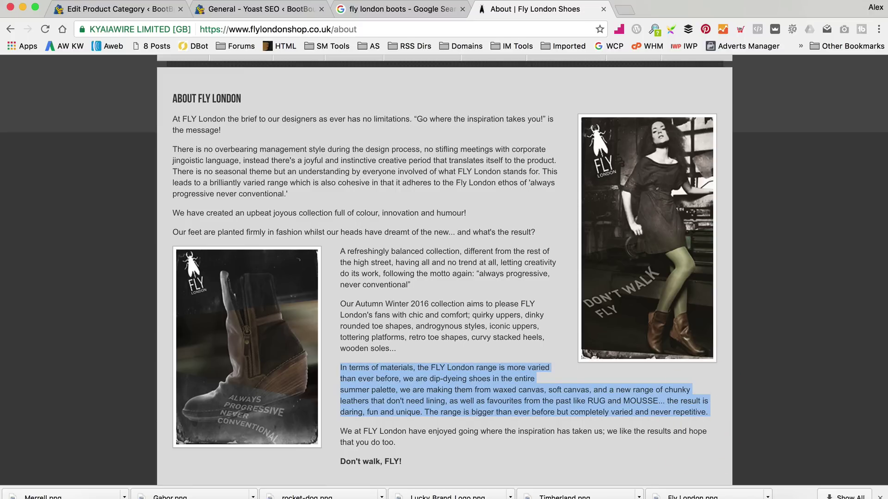
click(169, 15)
click(612, 344)
key(super+v)
Merge the pasted materials text onto the brand sentence and save the Fly London category with Update.
click(256, 364)
key(BackSpace)
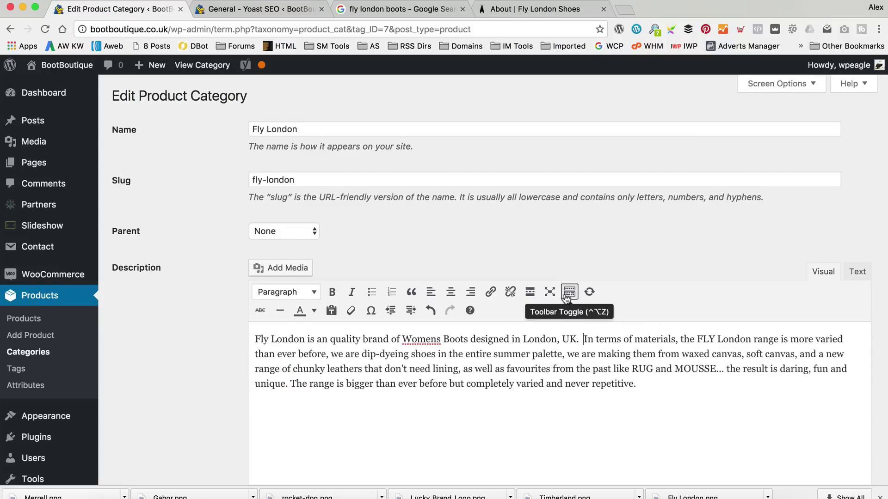
scroll(564, 294, down, 2)
scroll(564, 294, down, 6)
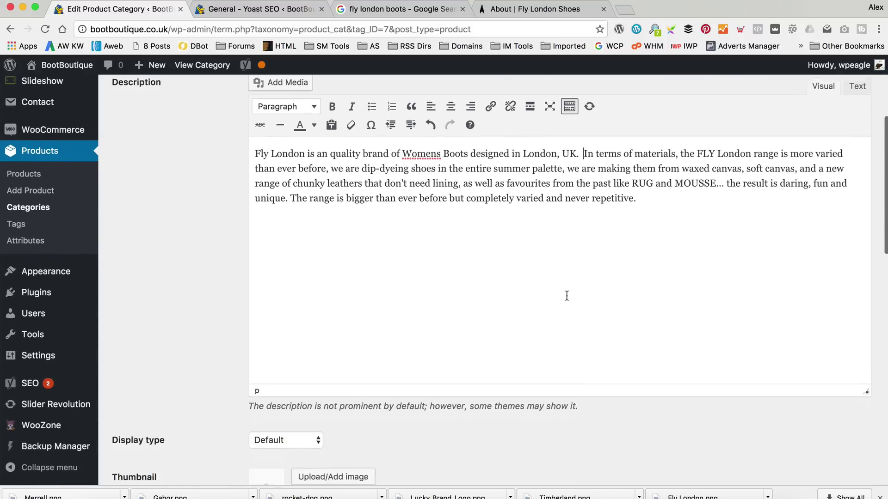
scroll(517, 263, down, 20)
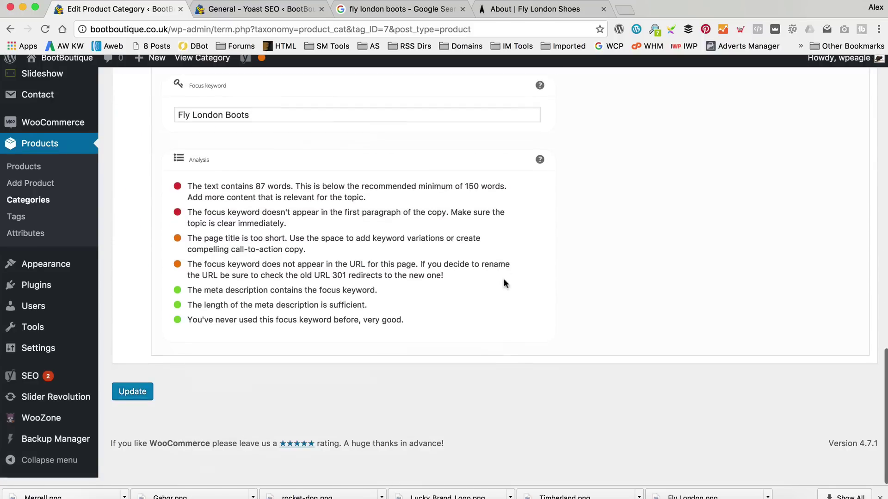
click(132, 392)
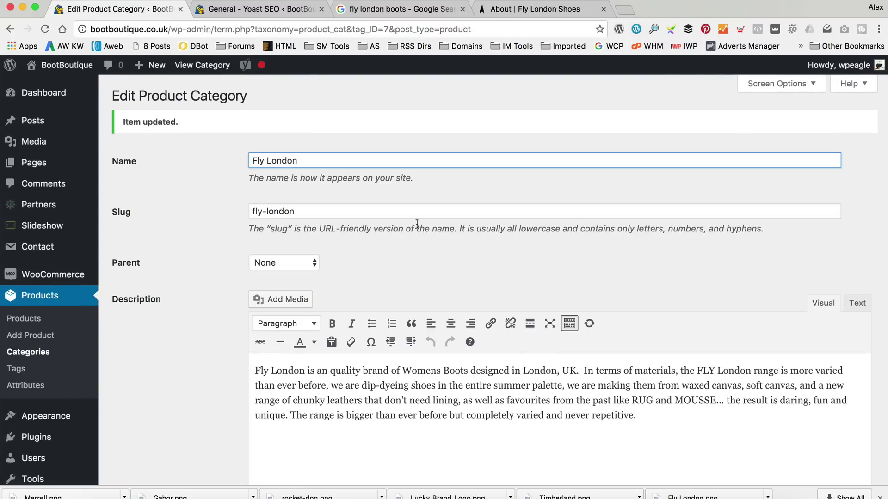
View the live Fly London category page, then open the UGG Australia archive.
click(202, 65)
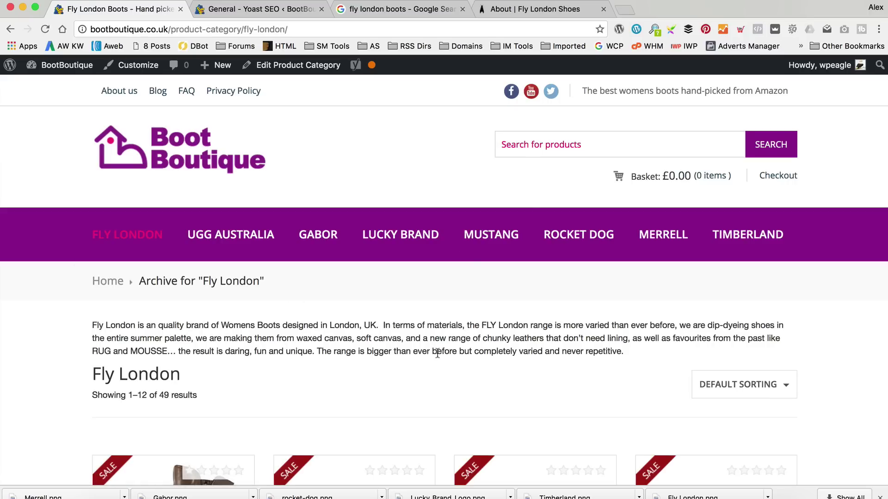
scroll(464, 320, down, 5)
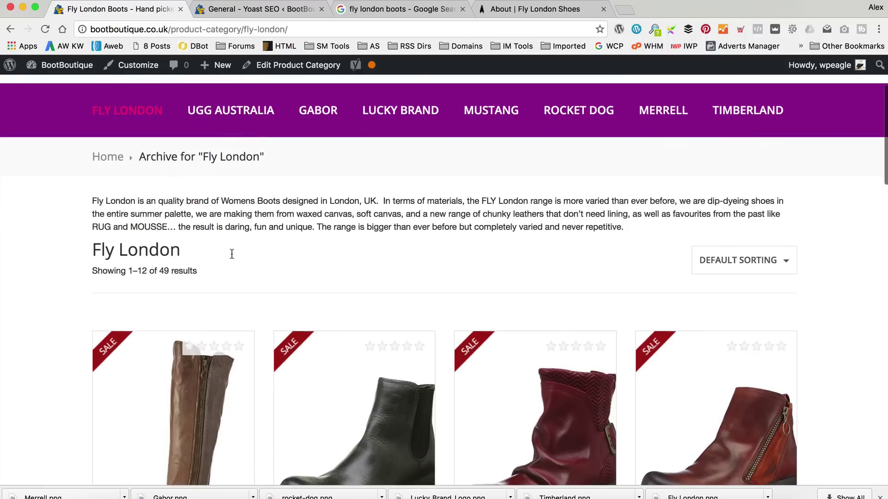
scroll(495, 234, up, 4)
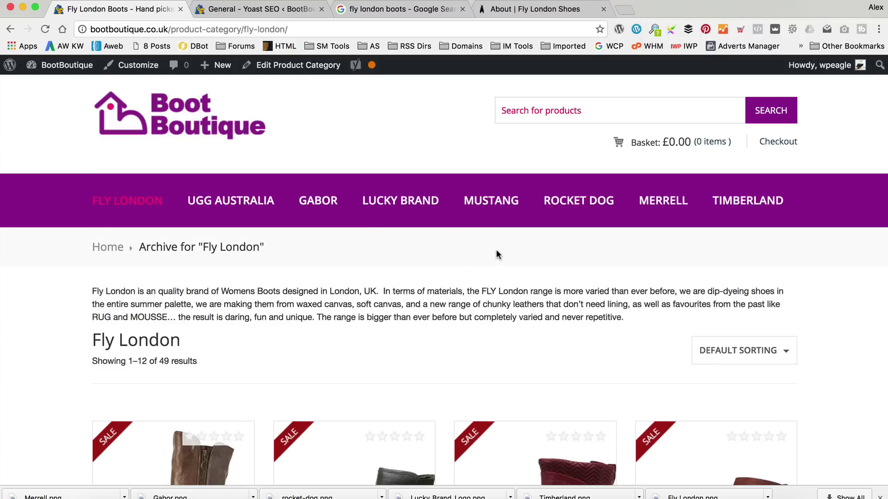
click(199, 201)
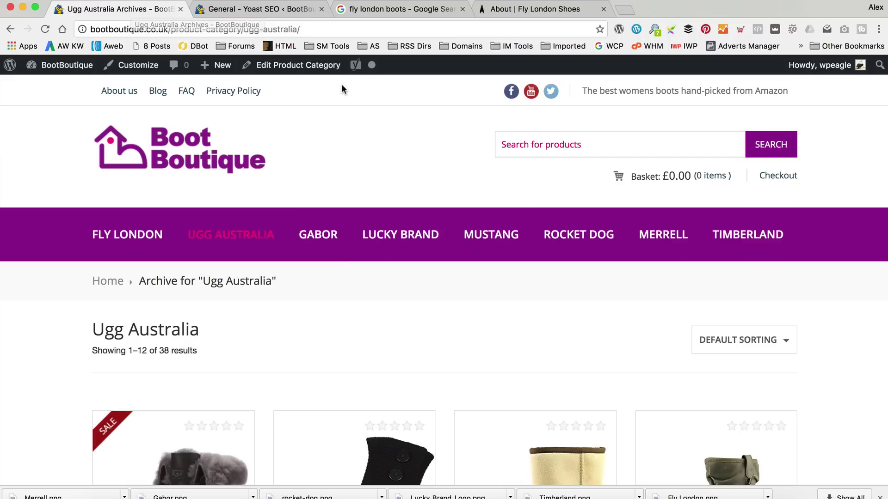
Open the 47-product Gabor brand archive and its Edit Product Category page.
click(294, 66)
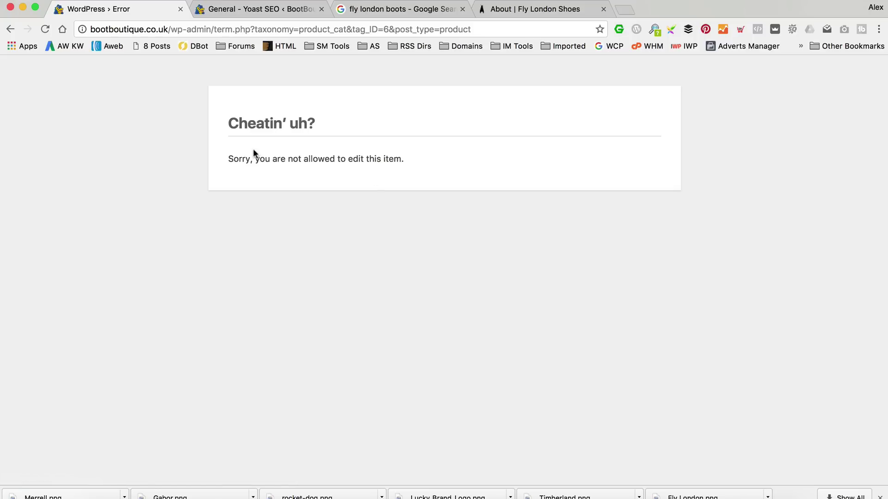
click(11, 28)
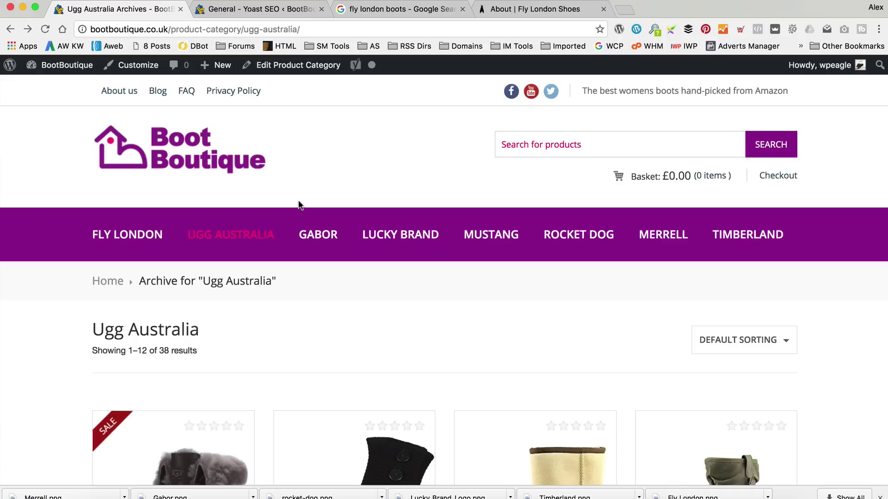
click(318, 231)
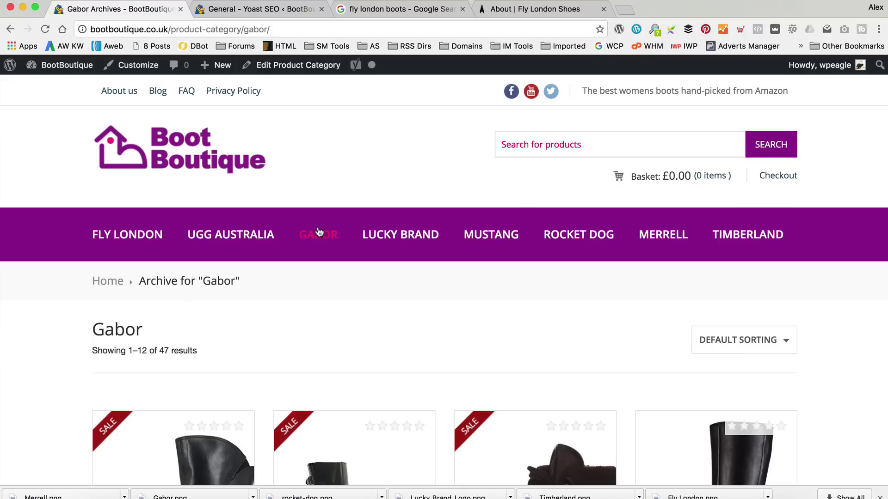
click(294, 64)
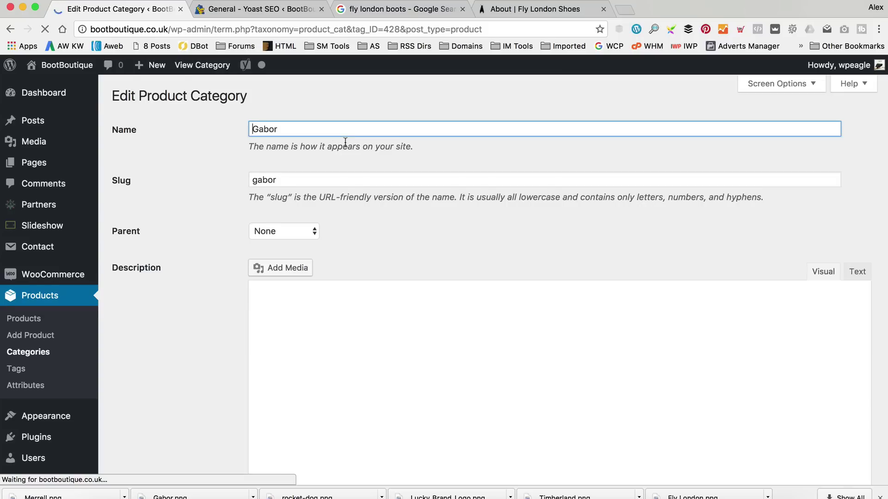
Start the Gabor category description with the letter 'G'.
scroll(418, 390, down, 2)
click(406, 350)
text(gabo)
key(BackSpace)
key(BackSpace)
key(BackSpace)
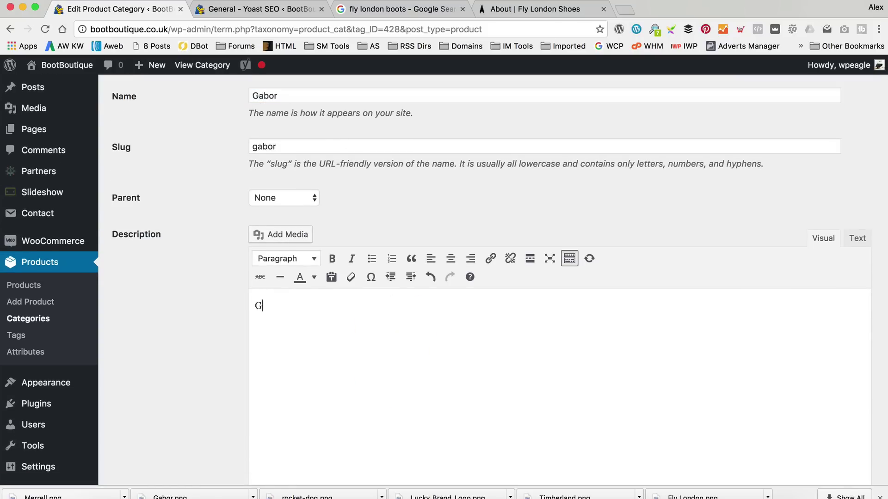
In a spare tab, search Google for 'gabor'.
click(555, 9)
click(187, 29)
text(abor)
key(Return)
key(super+a)
click(260, 35)
text(gabor)
key(BackSpace)
key(BackSpace)
text(r)
key(Return)
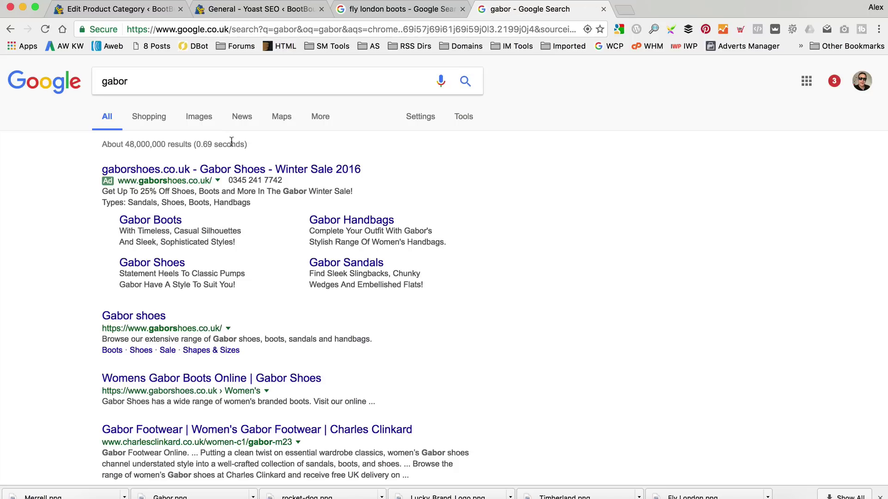
Open gaborshoes.co.uk and read its About Us page's Our Story, Our Stores and Our Values sections.
click(144, 316)
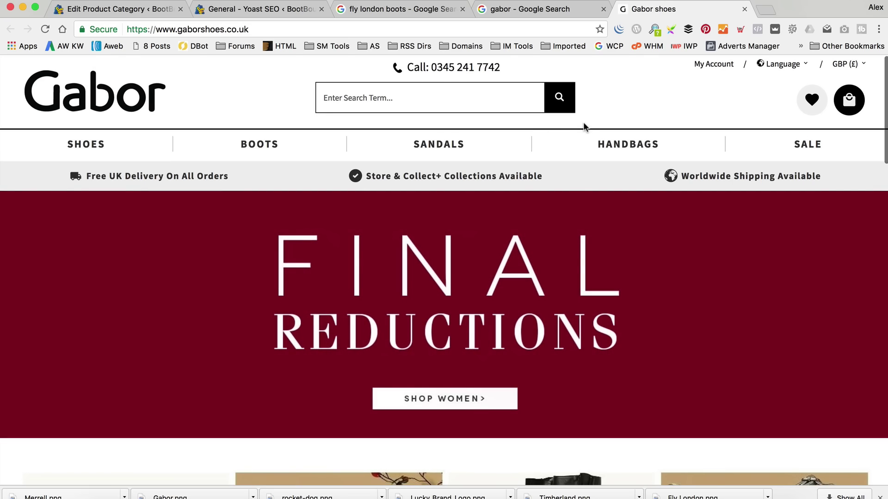
scroll(581, 128, down, 1)
scroll(582, 128, down, 20)
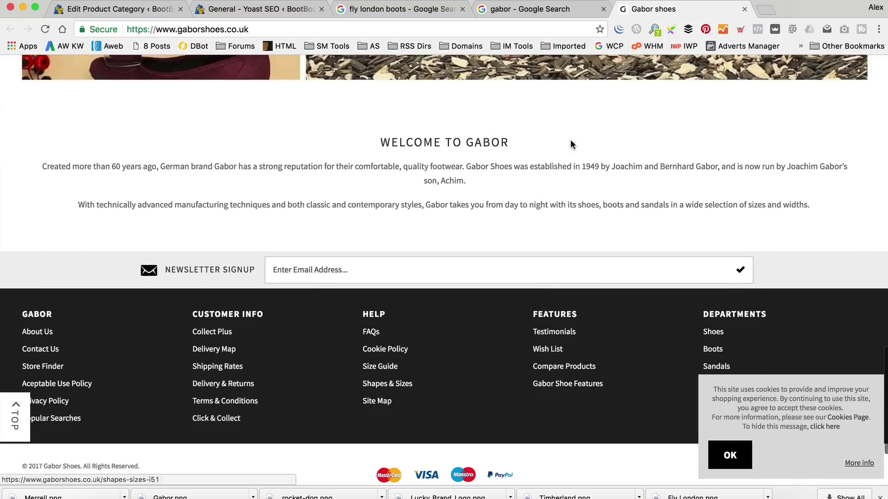
click(46, 325)
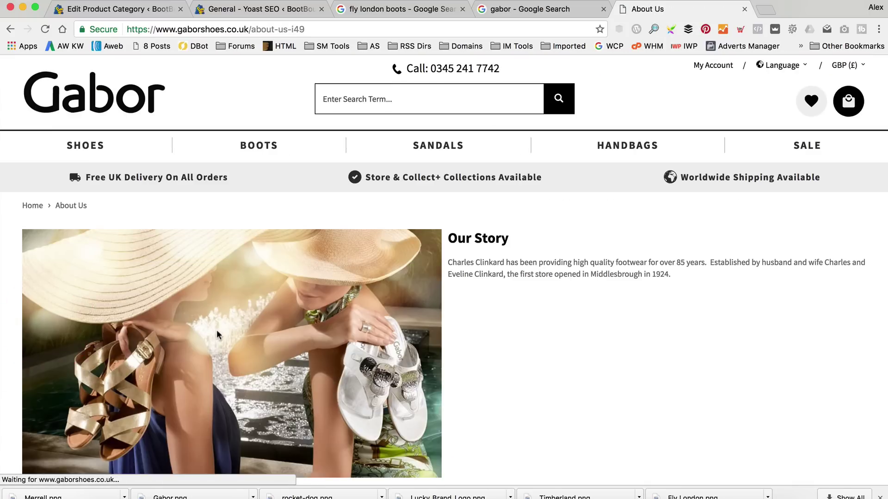
scroll(437, 229, down, 7)
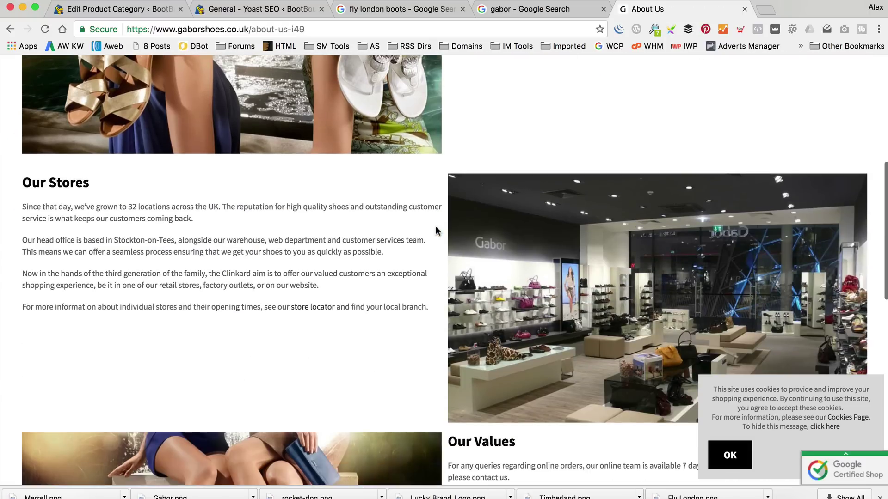
scroll(435, 230, down, 6)
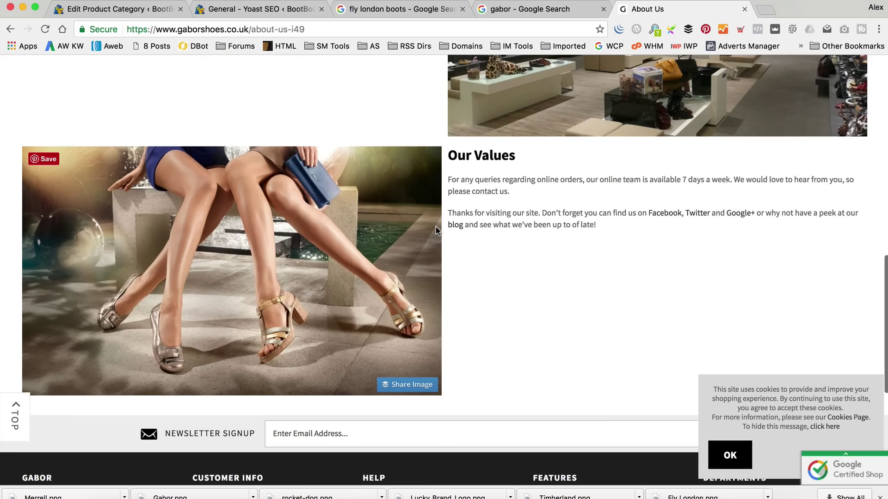
scroll(437, 226, up, 14)
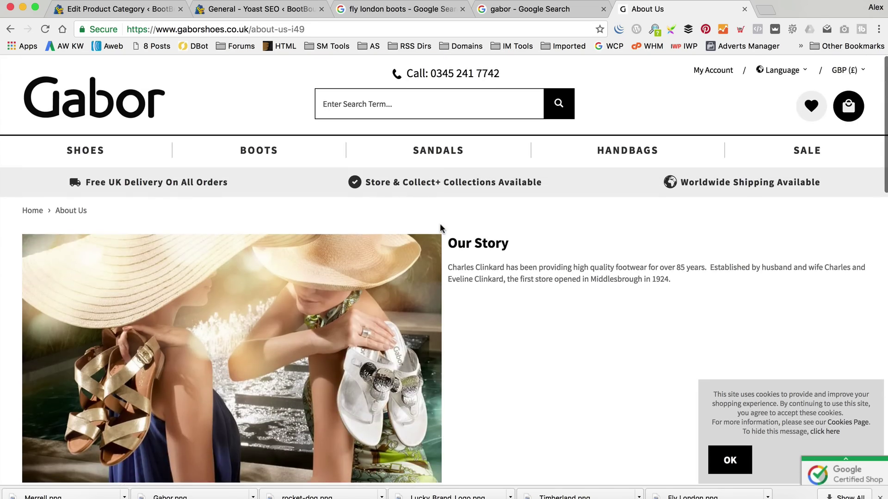
scroll(440, 223, down, 20)
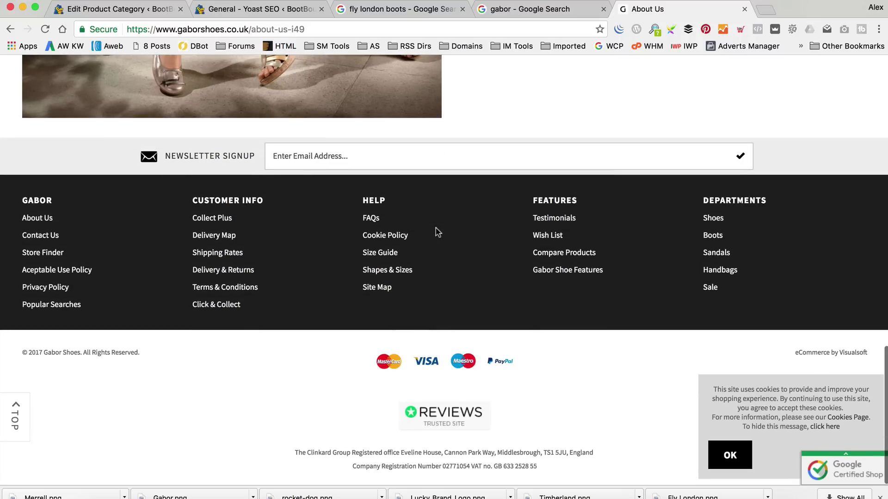
scroll(435, 228, up, 18)
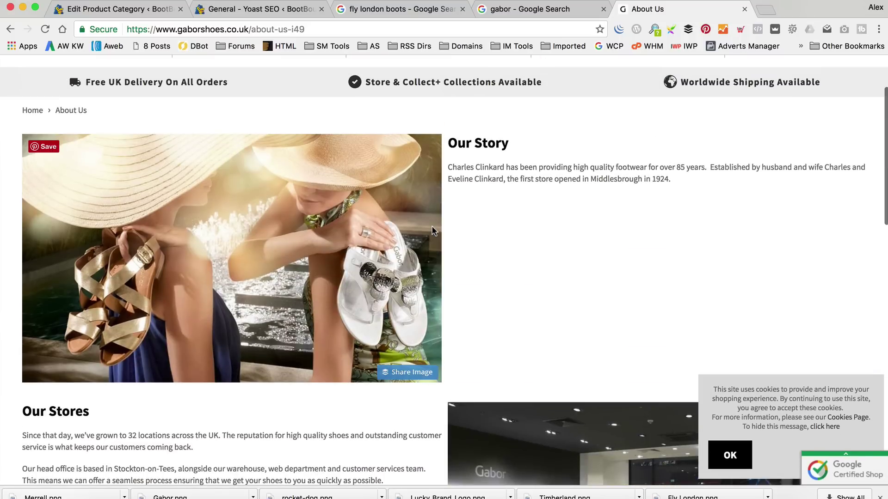
scroll(432, 227, up, 3)
click(248, 29)
Search 'about gabor boots', review and close the Debenhams Gabor page, then return to the category editor.
text(ab)
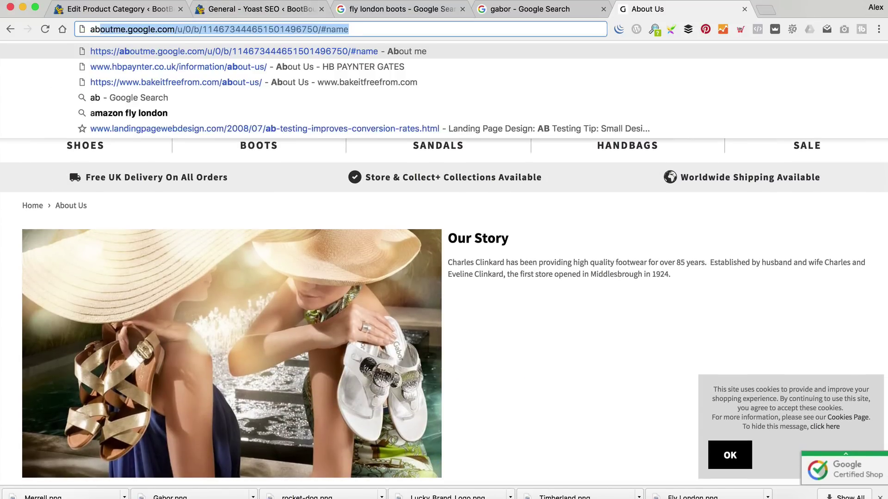
text(out gabor boots)
key(Return)
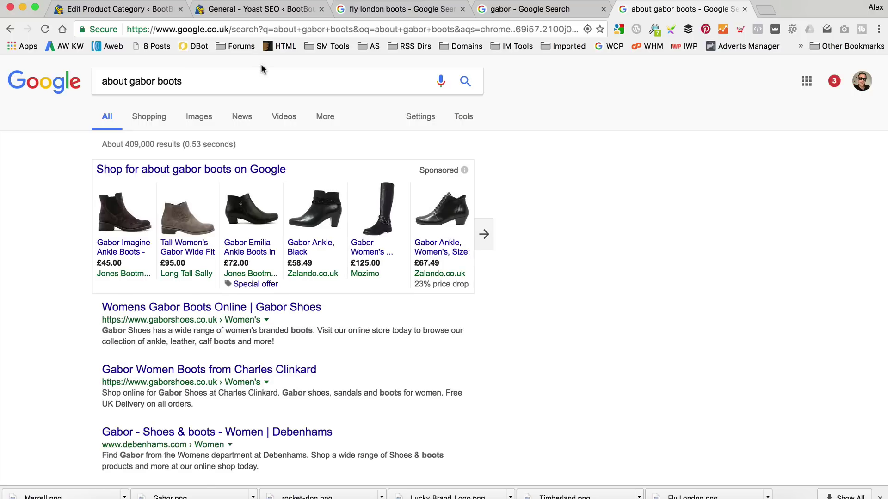
scroll(260, 68, down, 2)
scroll(260, 69, down, 3)
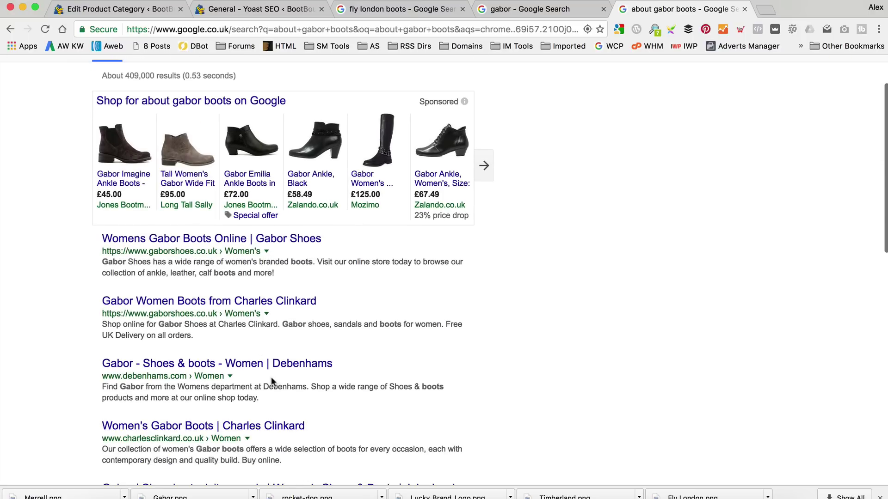
click(273, 363)
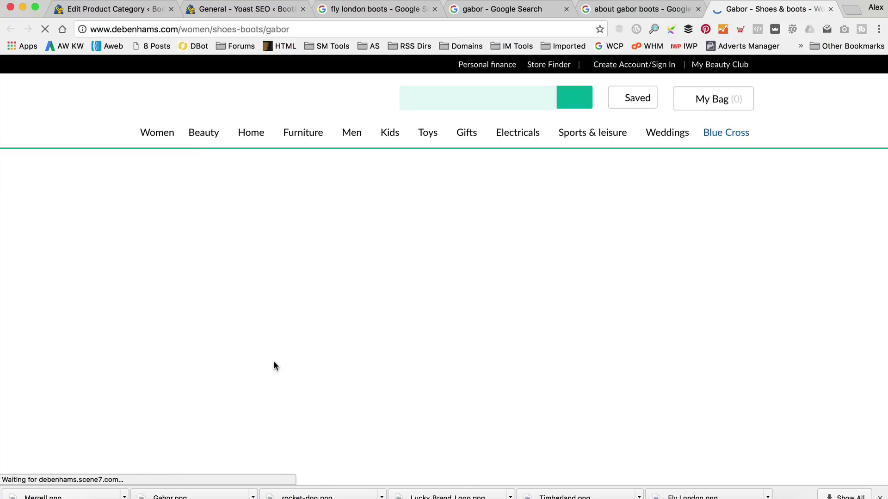
scroll(392, 252, down, 15)
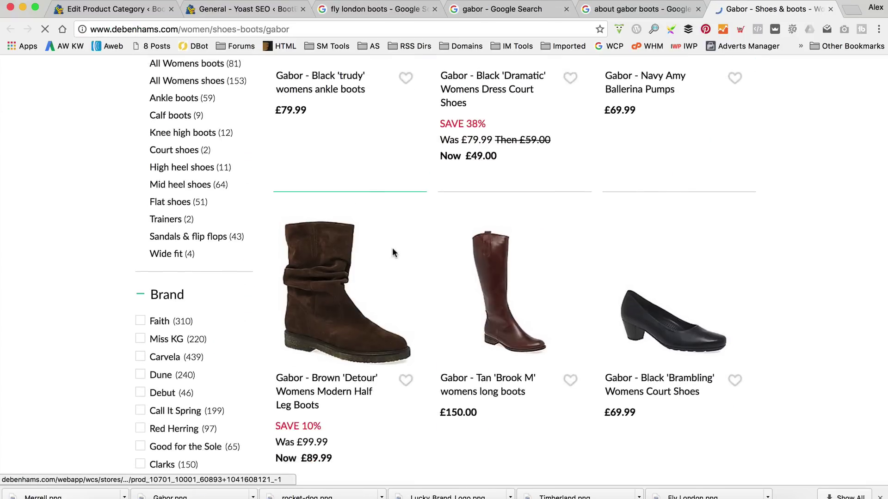
scroll(392, 252, down, 5)
scroll(392, 253, up, 20)
click(831, 9)
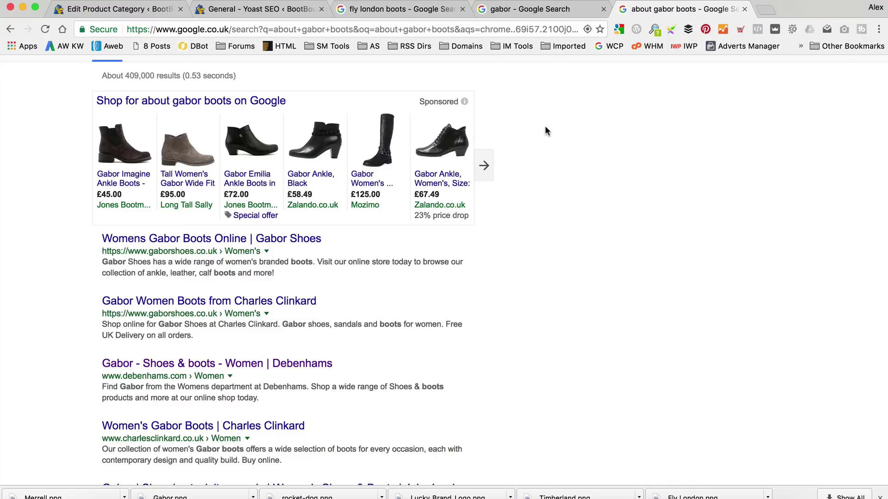
scroll(545, 127, down, 3)
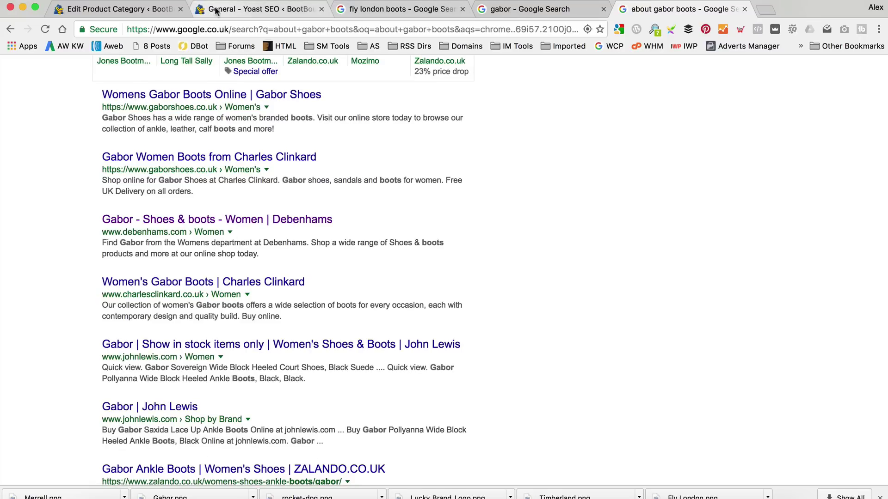
click(147, 10)
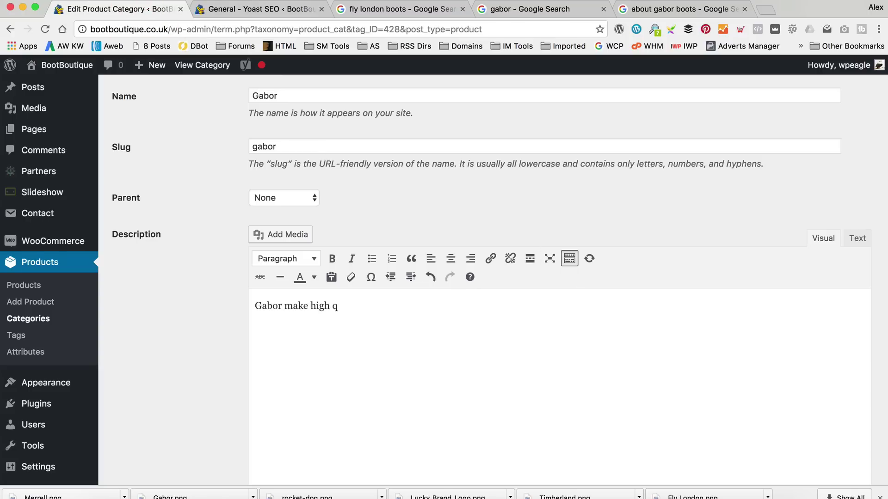
Add 'mens boots using contemporary design and manufacturing techniques.' to the Gabor description, fixing spelling errors.
text(mens boots usin)
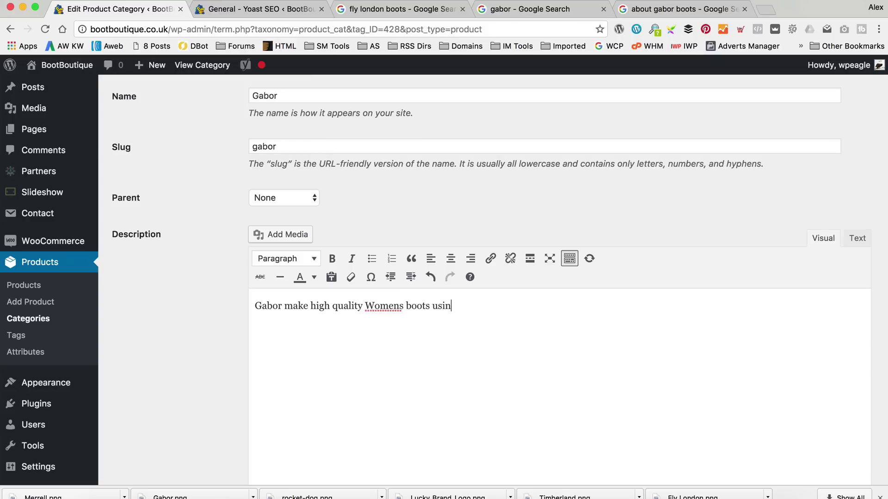
text(g contemporayr design and manufat)
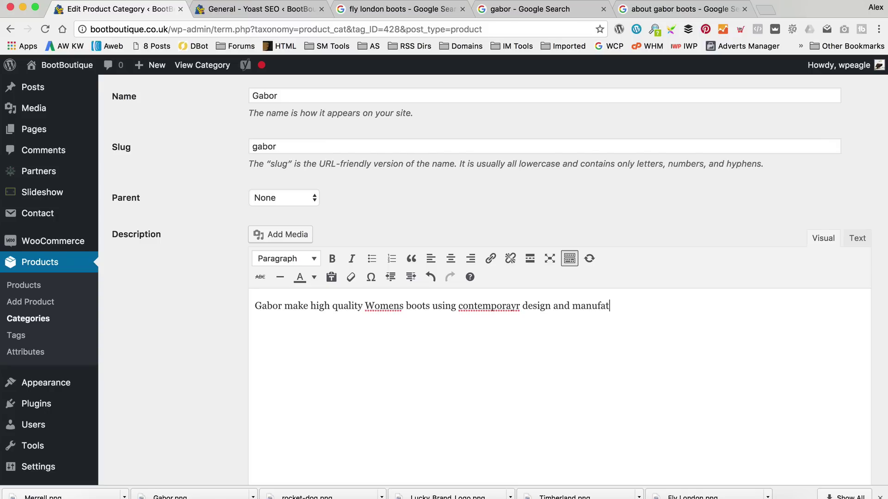
text(coring techinques.)
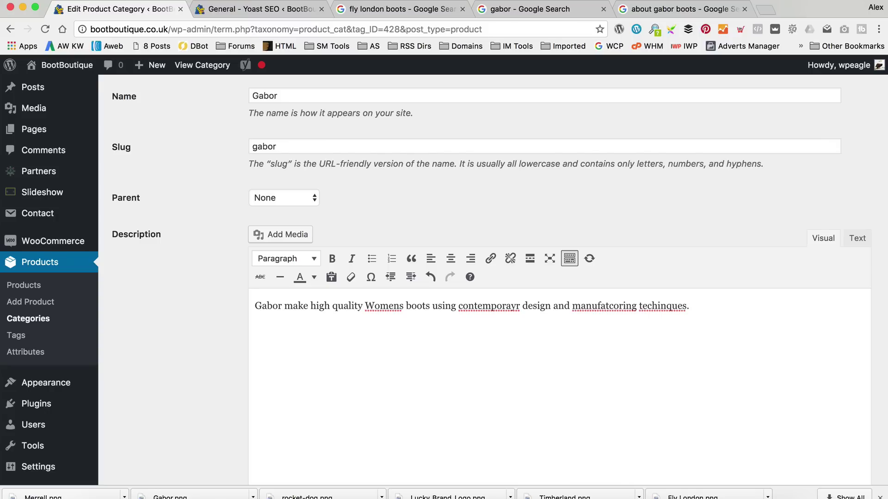
click(649, 306)
scroll(656, 308, up, 1)
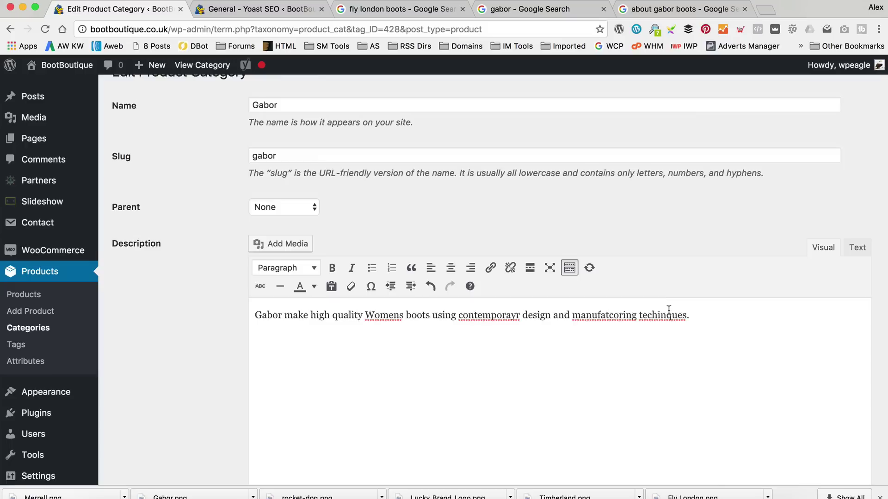
right_click(666, 306)
click(648, 332)
right_click(657, 326)
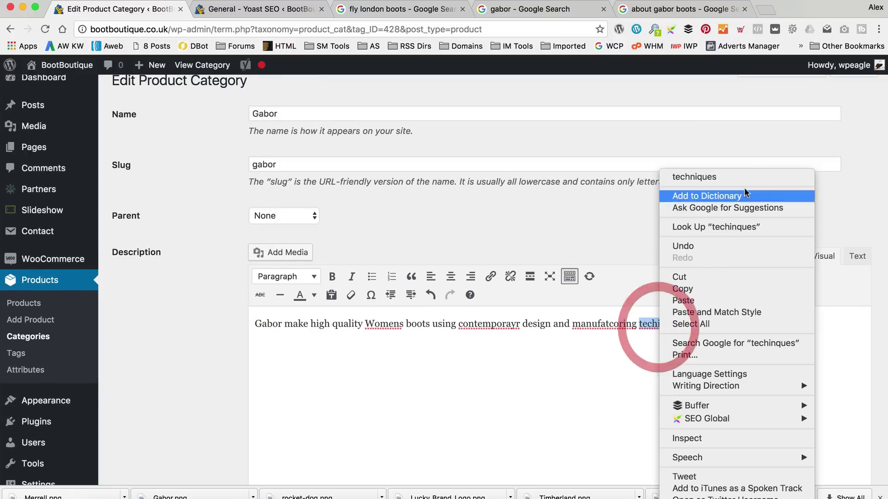
click(722, 174)
right_click(606, 324)
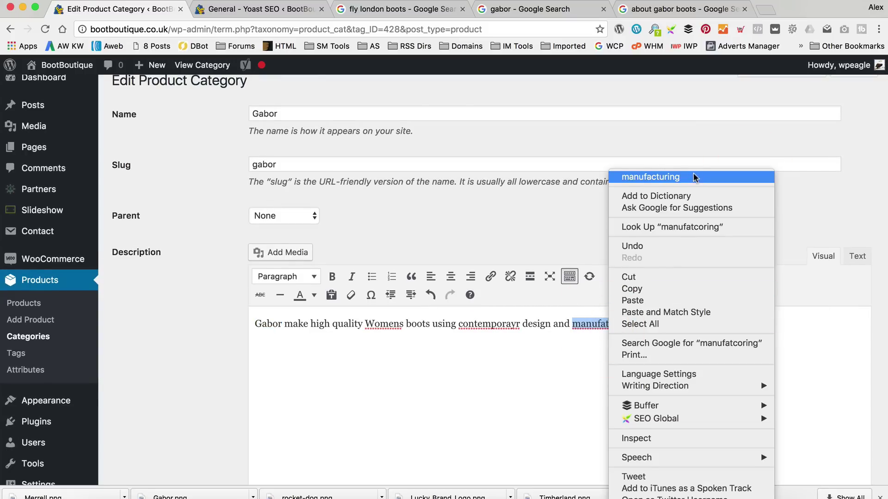
click(647, 177)
right_click(492, 322)
click(610, 176)
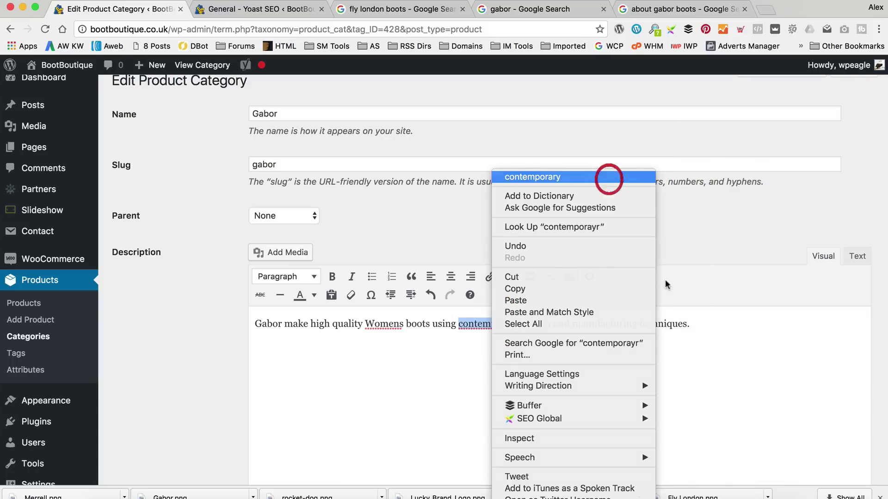
click(719, 324)
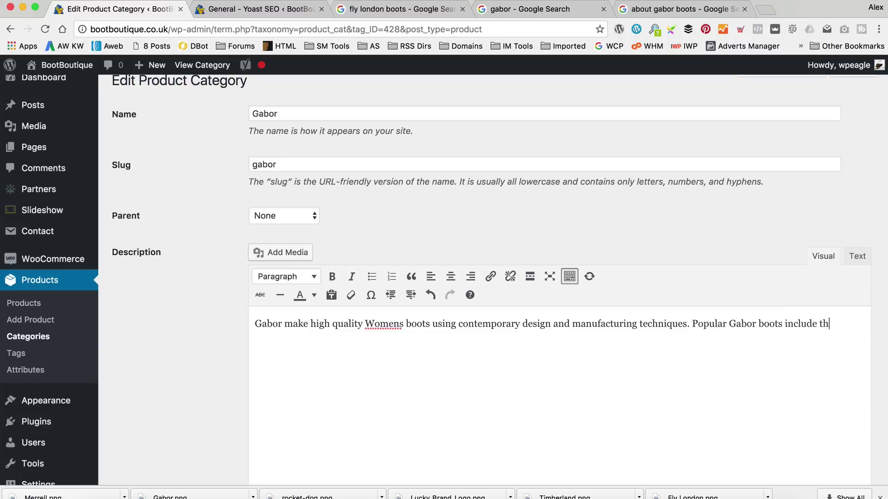
Open the BootBoutique storefront home page in a new tab and switch to it.
click(231, 12)
mouse_move(67, 65)
right_click(86, 84)
click(127, 91)
click(387, 10)
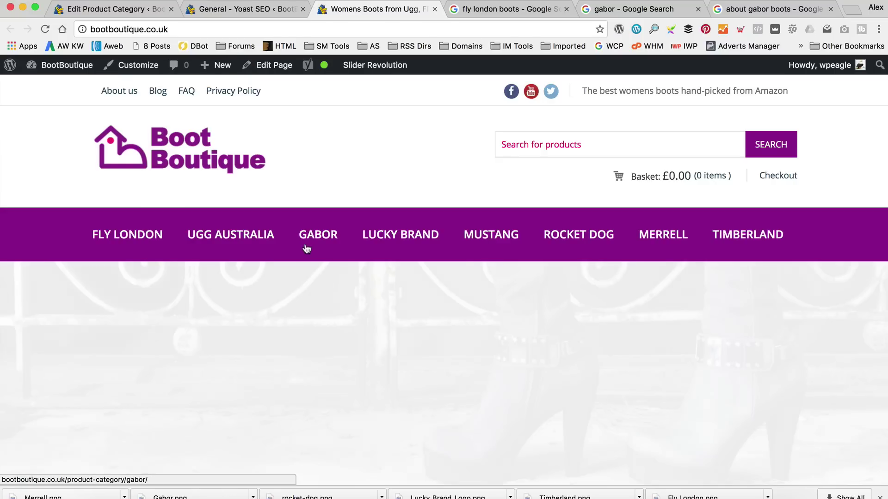
Open the Gabor product archive on the shop and browse its boots.
click(309, 236)
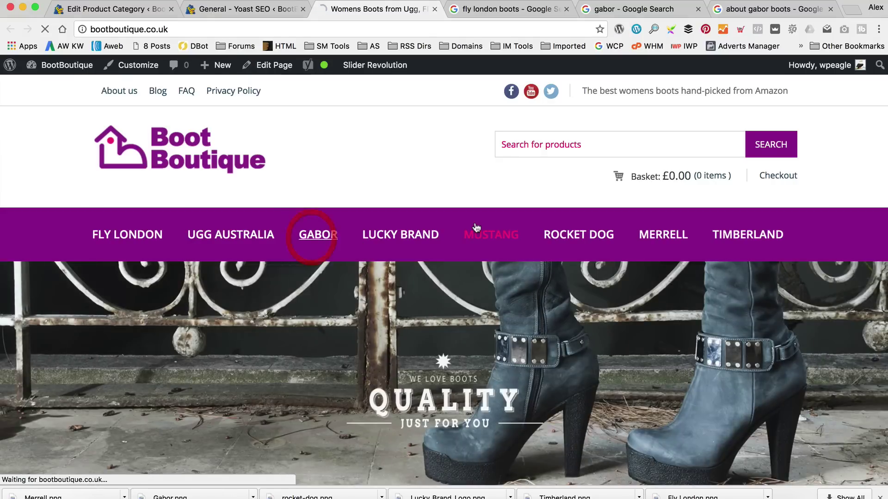
scroll(479, 231, down, 5)
scroll(479, 233, down, 2)
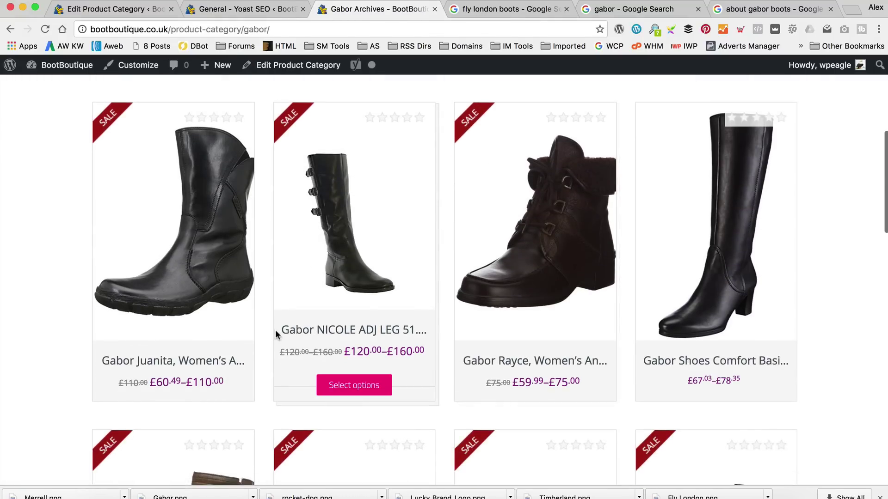
scroll(569, 315, down, 5)
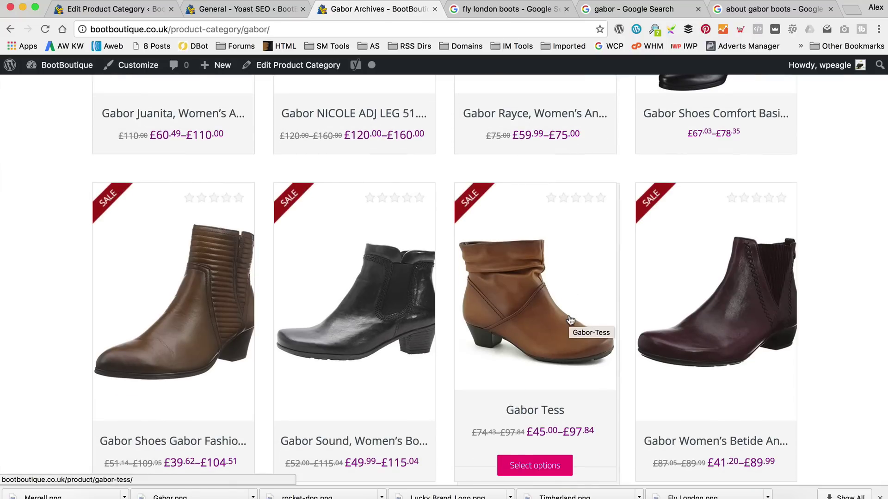
scroll(570, 320, down, 2)
click(264, 11)
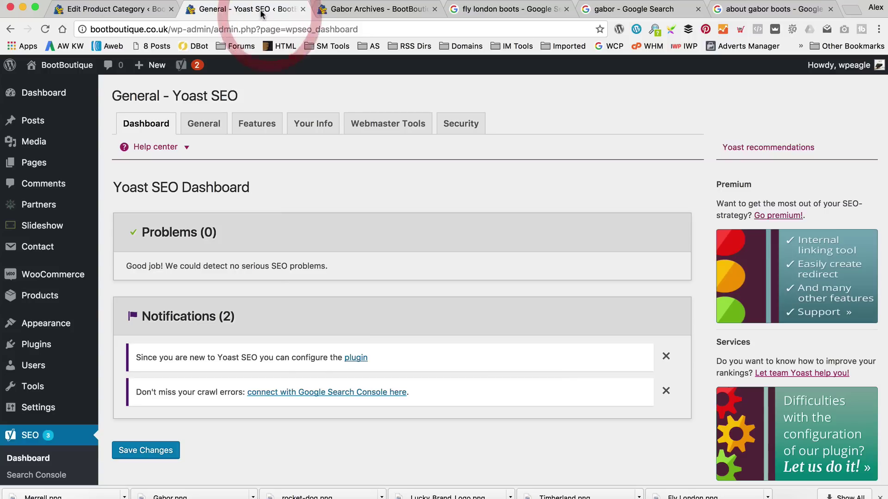
Add to the description that popular Gabor boots include the Sound, Race and Juanita.
click(95, 10)
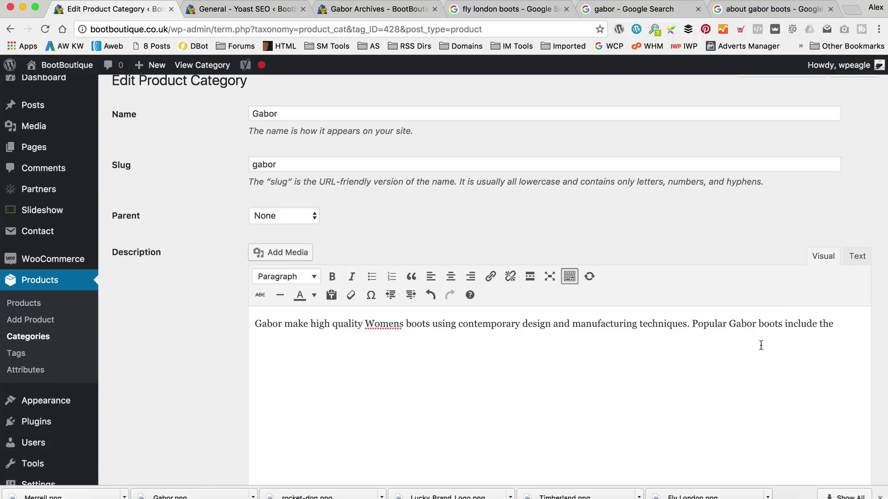
text(d, Race)
click(349, 9)
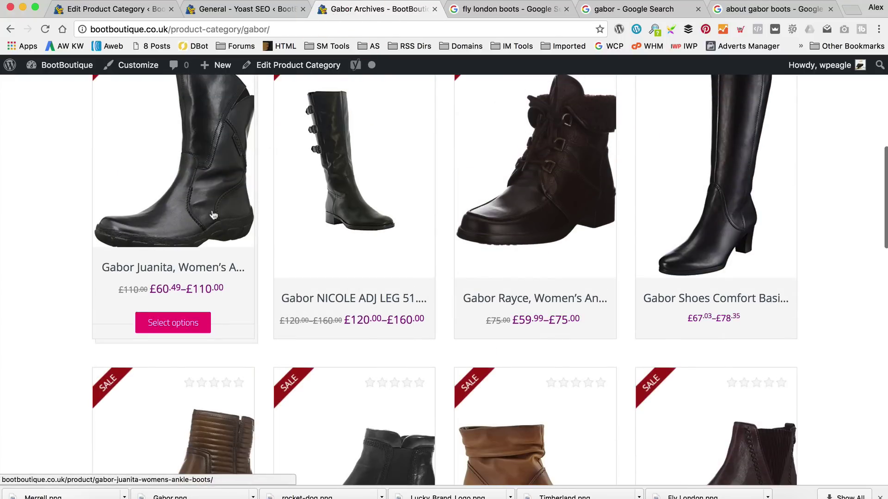
click(76, 9)
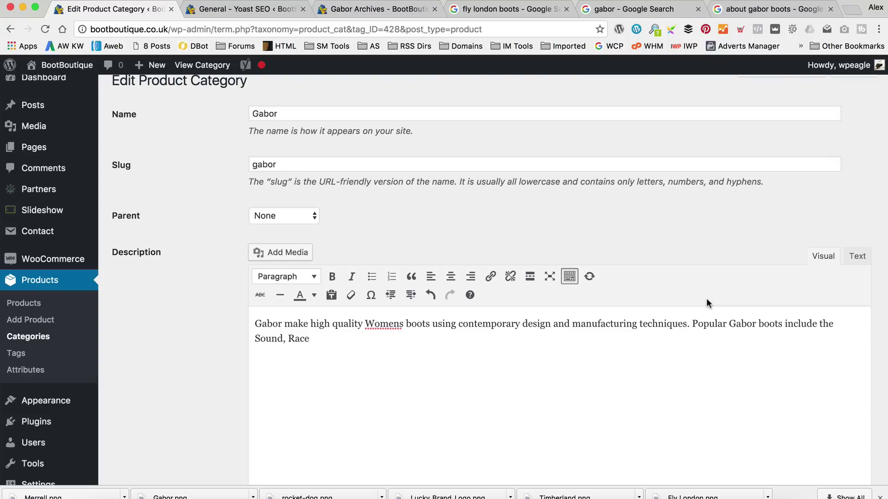
text(and Juanita.)
Save the Gabor category with Update at the bottom of the edit page.
scroll(714, 314, down, 5)
scroll(597, 361, down, 17)
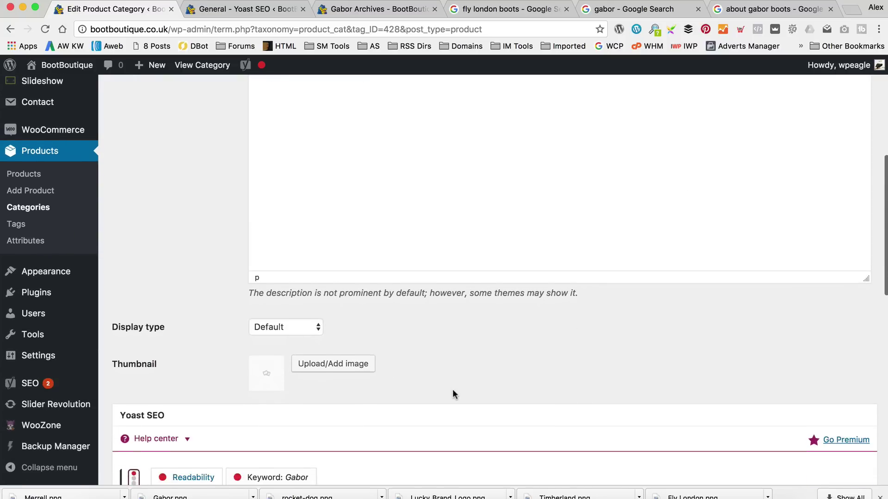
scroll(518, 305, down, 15)
scroll(520, 335, up, 9)
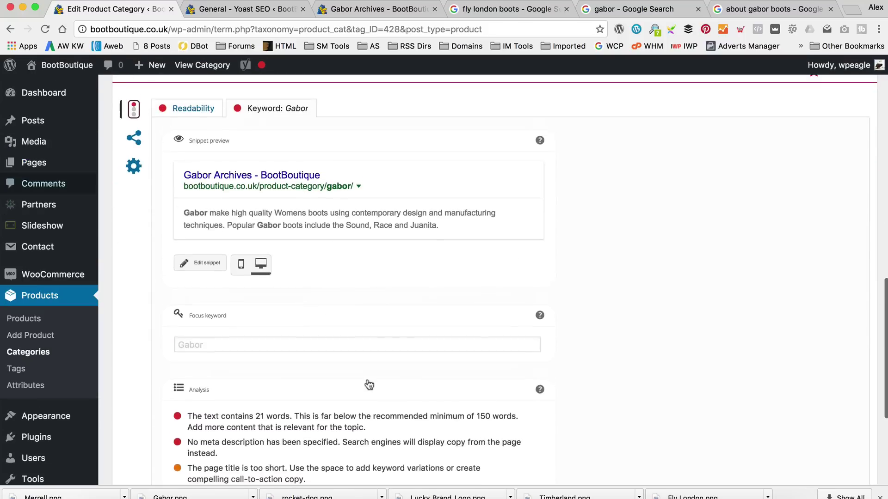
scroll(321, 251, down, 8)
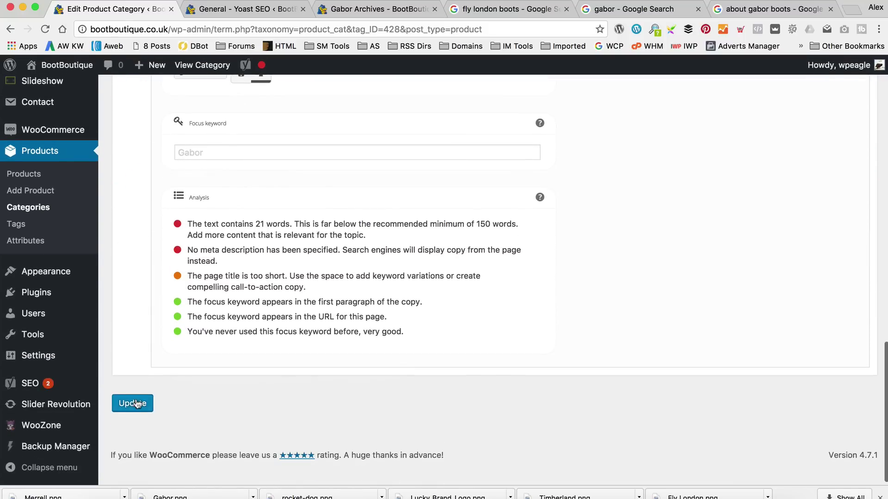
click(129, 401)
Check the saved two-sentence Gabor description in the Yoast snippet preview.
scroll(290, 367, up, 6)
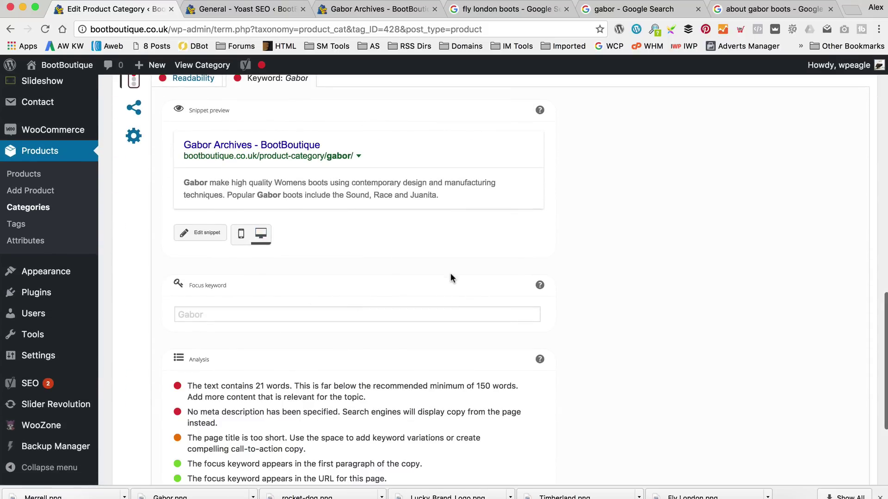
scroll(451, 277, down, 2)
scroll(450, 273, up, 5)
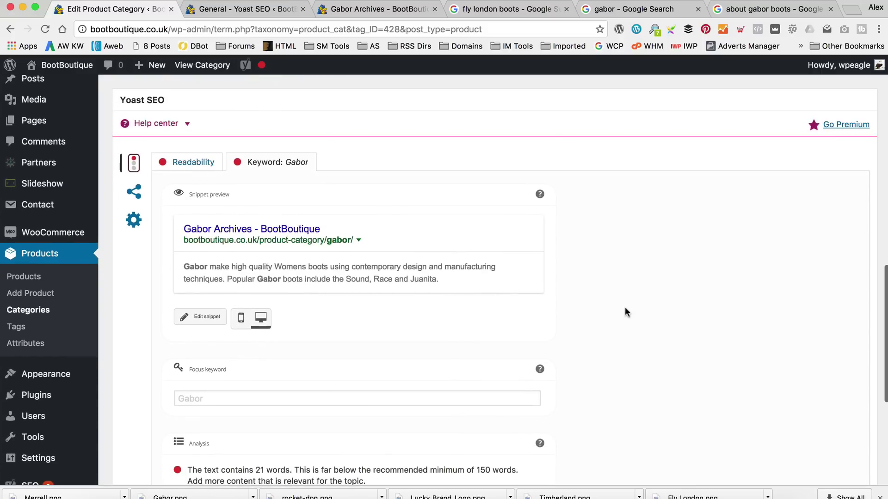
scroll(625, 307, up, 10)
scroll(621, 303, down, 10)
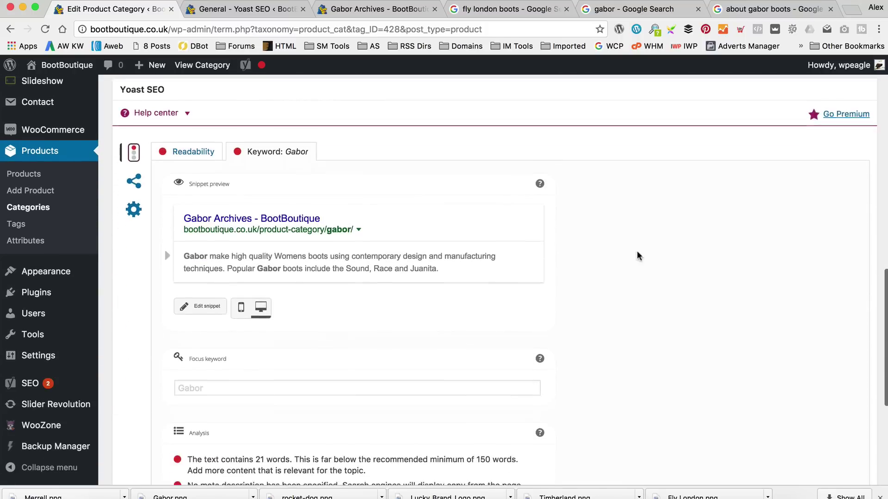
scroll(453, 257, down, 2)
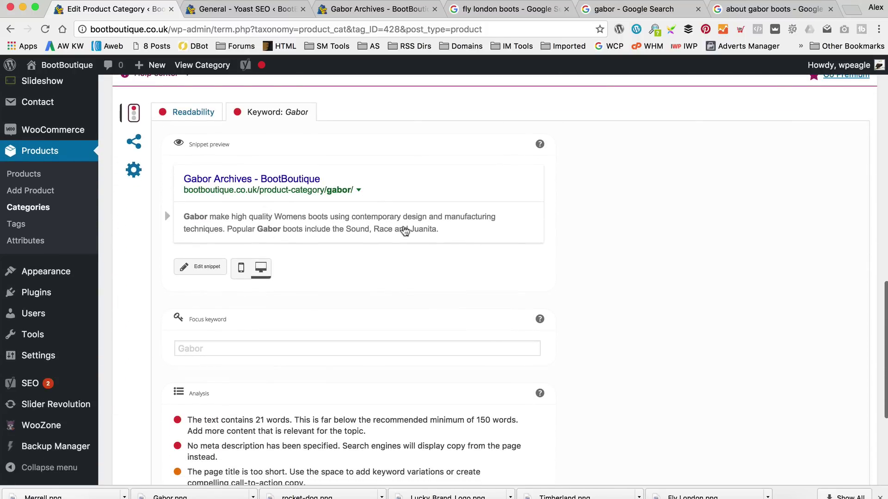
scroll(640, 190, up, 10)
scroll(514, 309, down, 15)
scroll(513, 306, up, 5)
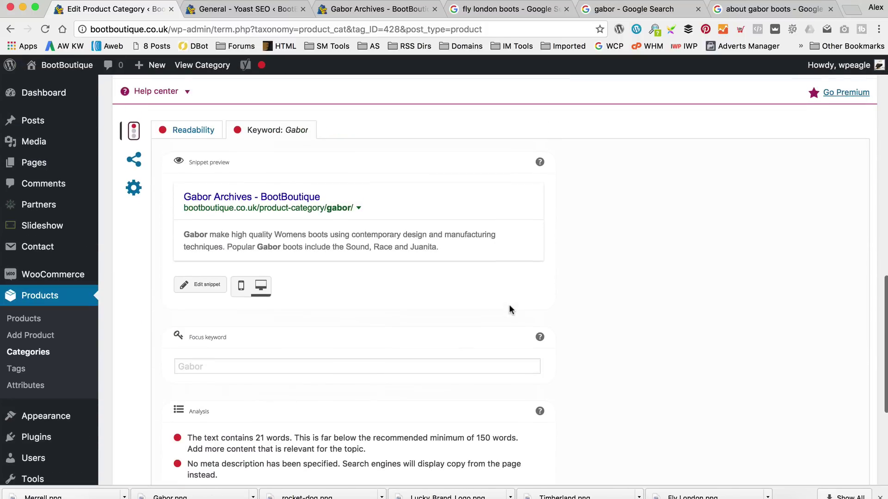
scroll(338, 206, up, 10)
scroll(395, 218, down, 1)
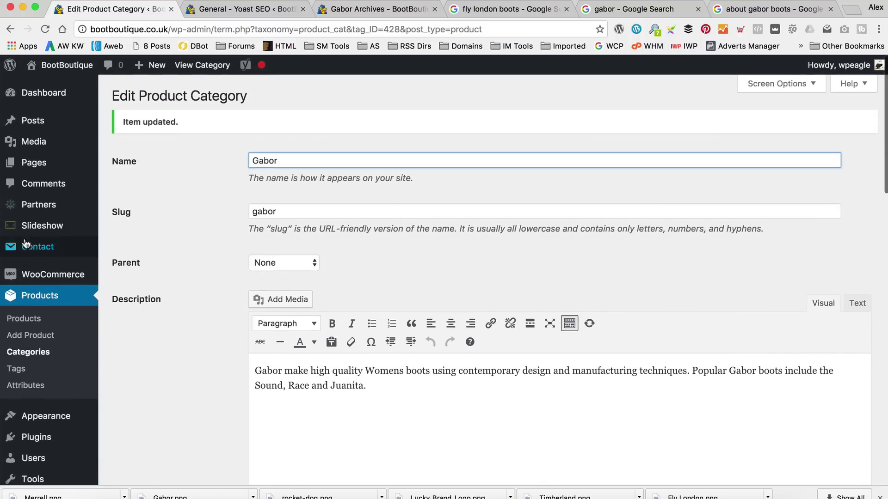
scroll(168, 385, down, 5)
scroll(170, 302, down, 2)
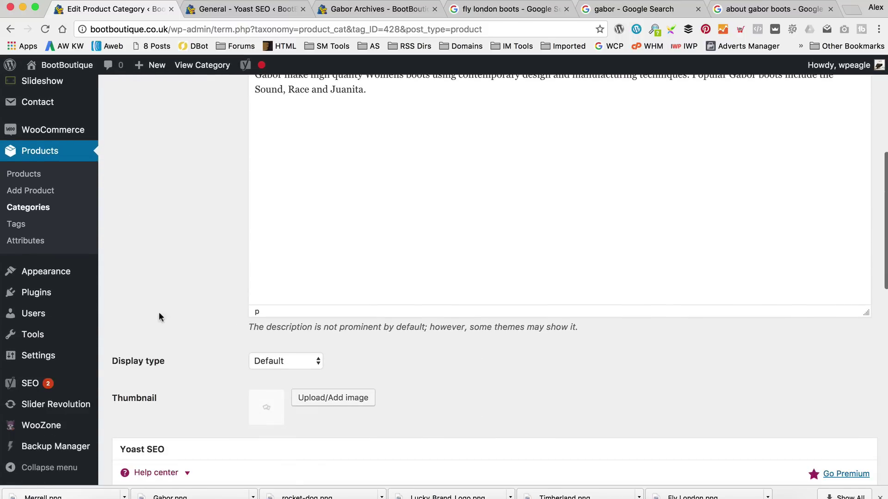
Turn on Yoast's Advanced settings pages feature and save the change.
mouse_move(68, 386)
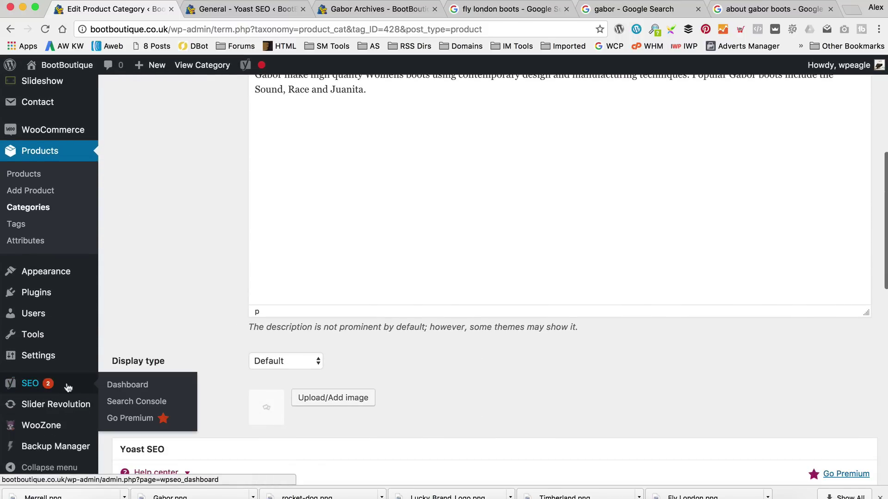
click(169, 391)
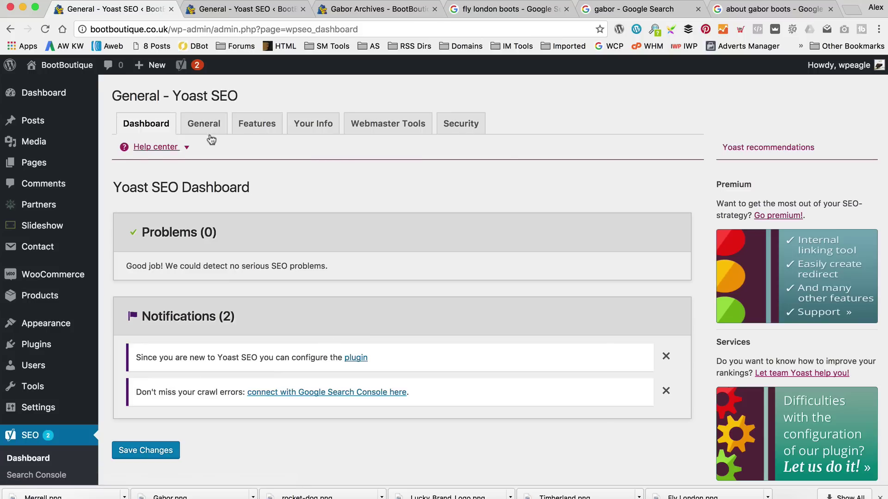
click(206, 127)
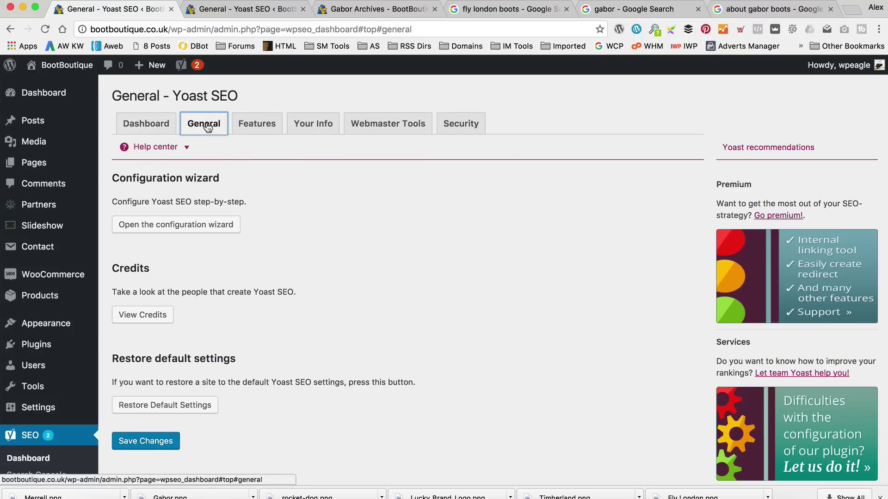
click(257, 132)
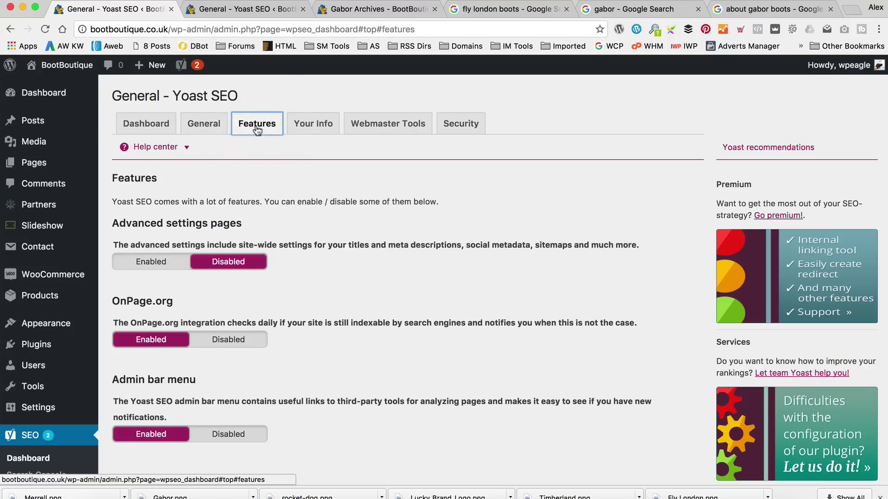
click(139, 262)
scroll(170, 372, down, 3)
click(150, 342)
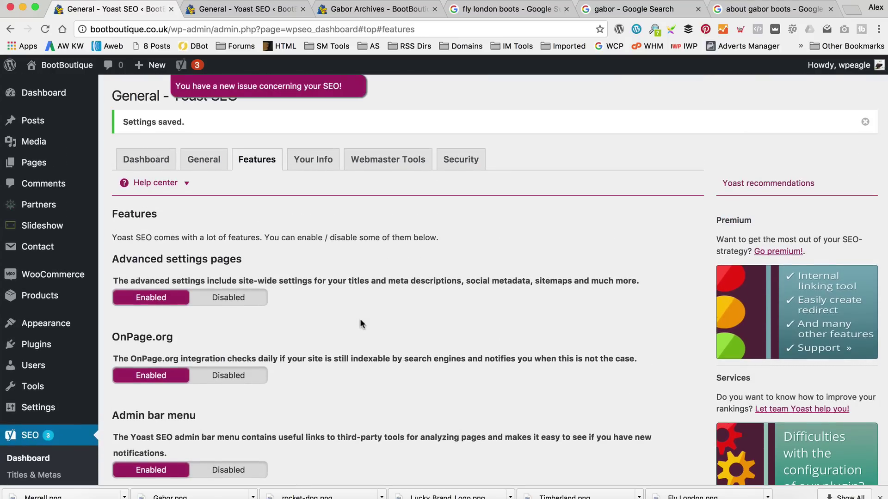
scroll(360, 319, down, 2)
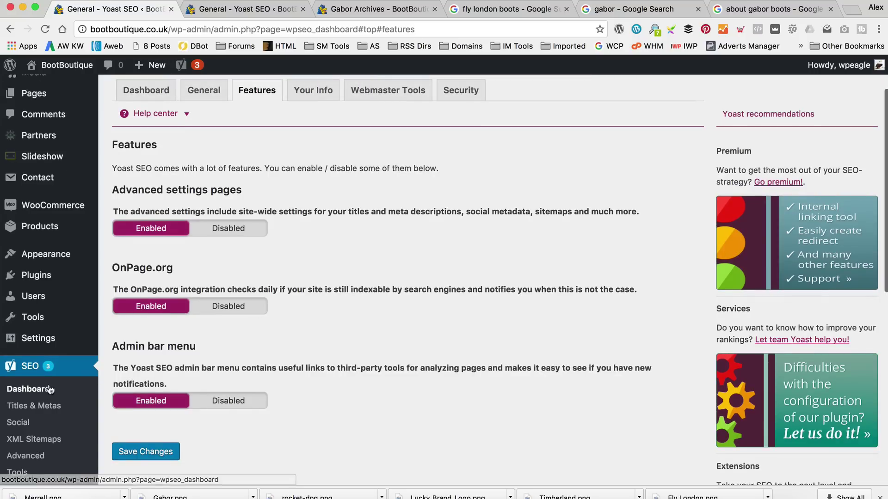
scroll(45, 405, down, 2)
Replace 'Archive' with 'Womens Boots' in the Products post type title template and save.
click(47, 354)
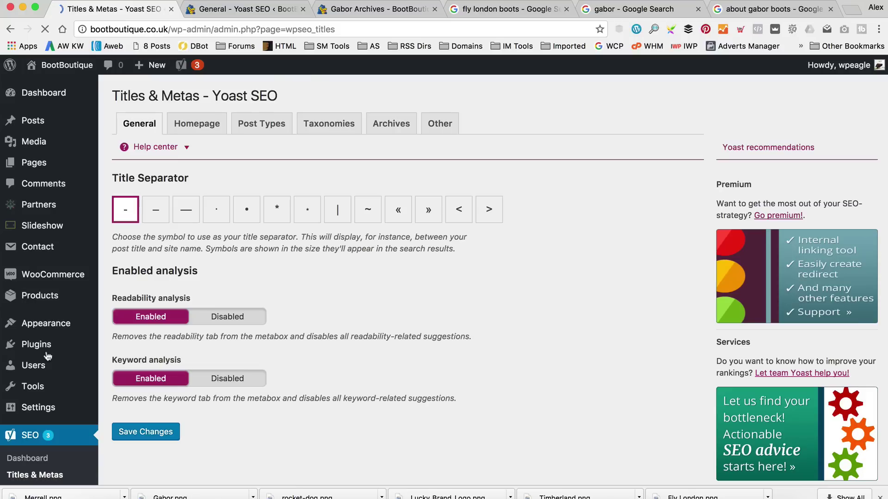
click(286, 131)
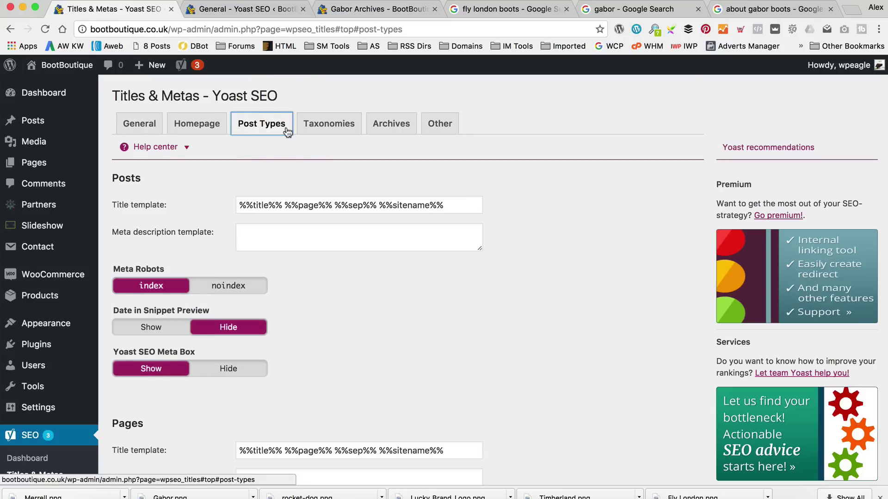
scroll(282, 133, down, 15)
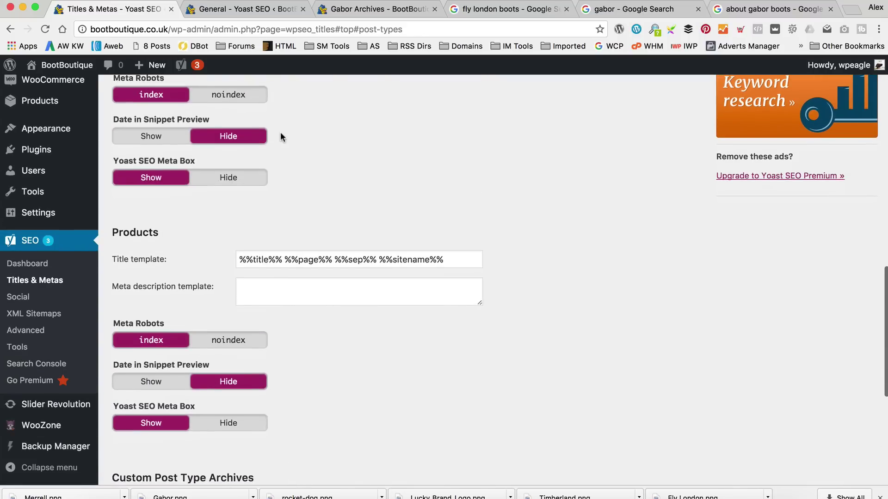
scroll(281, 134, down, 5)
scroll(280, 134, up, 3)
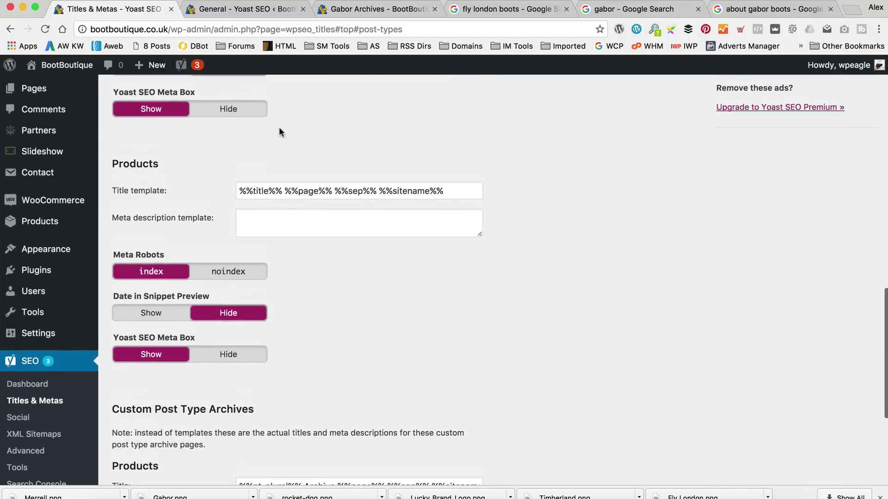
scroll(280, 132, down, 5)
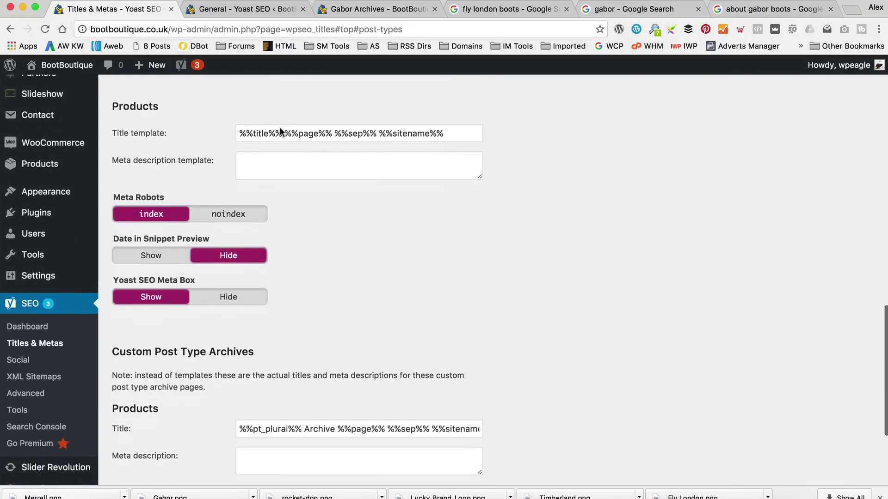
scroll(279, 132, down, 3)
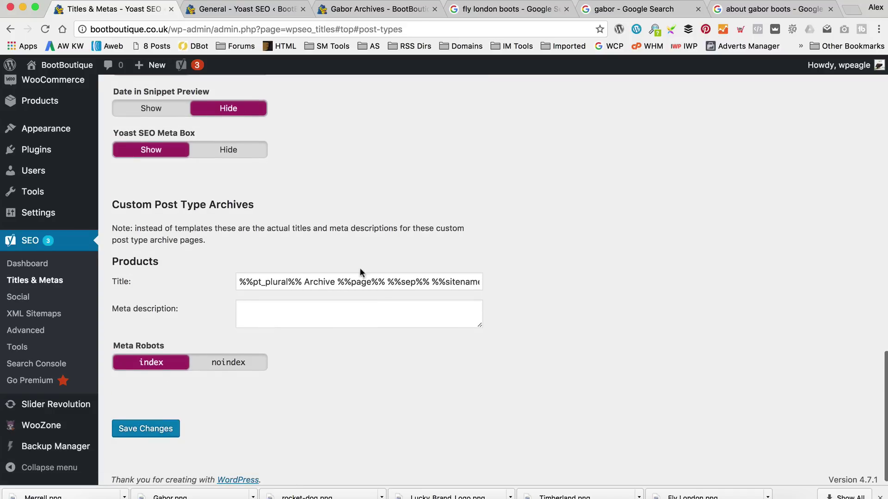
click(333, 281)
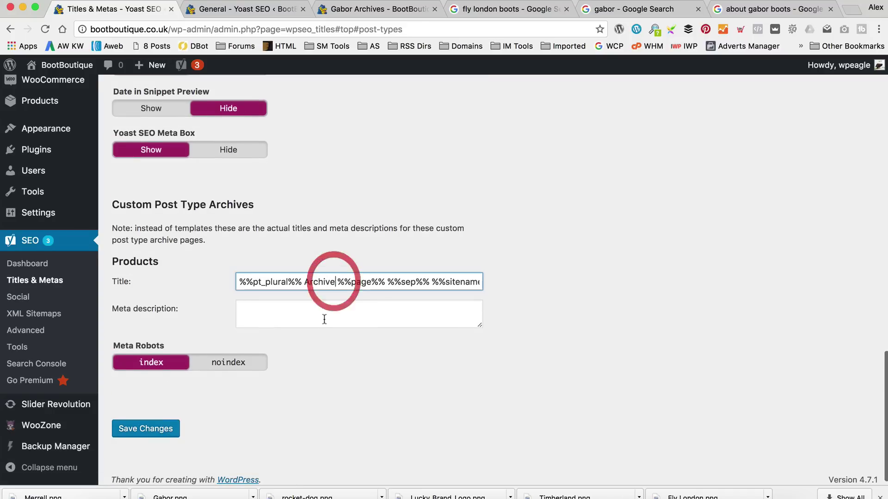
key(BackSpace)
key(BackSpace)
key(BackSpace)
key(BackSpace)
key(BackSpace)
key(BackSpace)
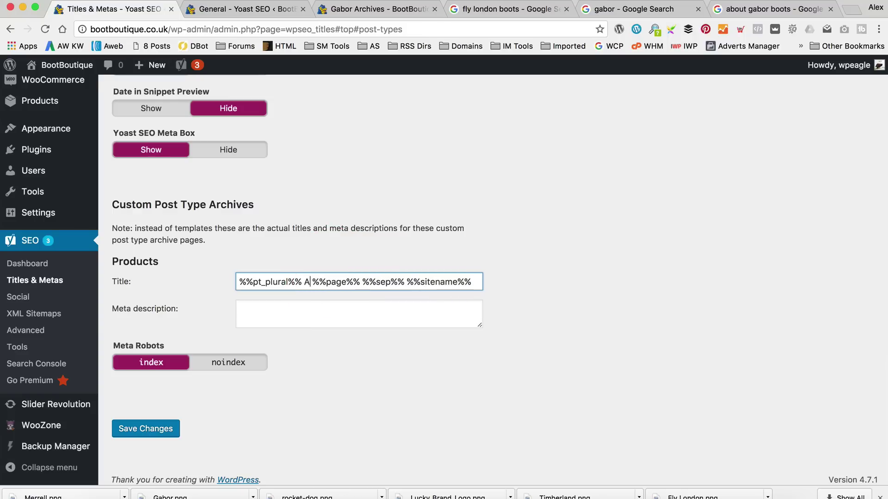
key(BackSpace)
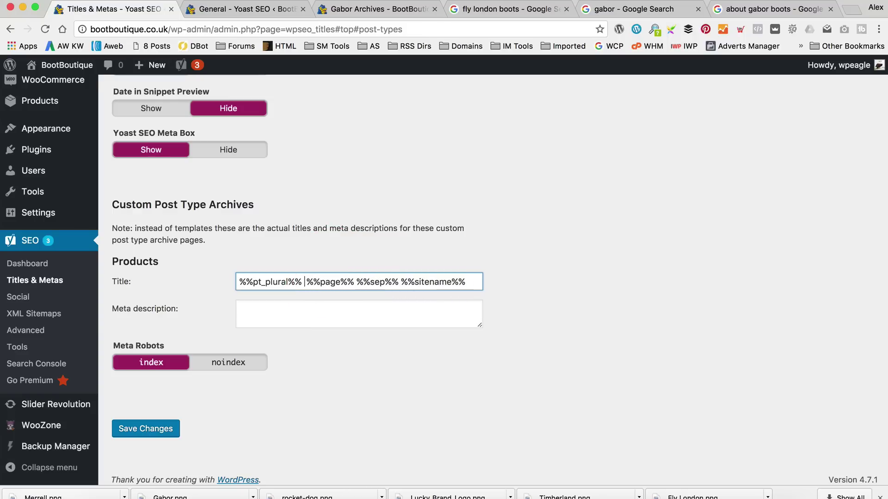
text(Womens Boots)
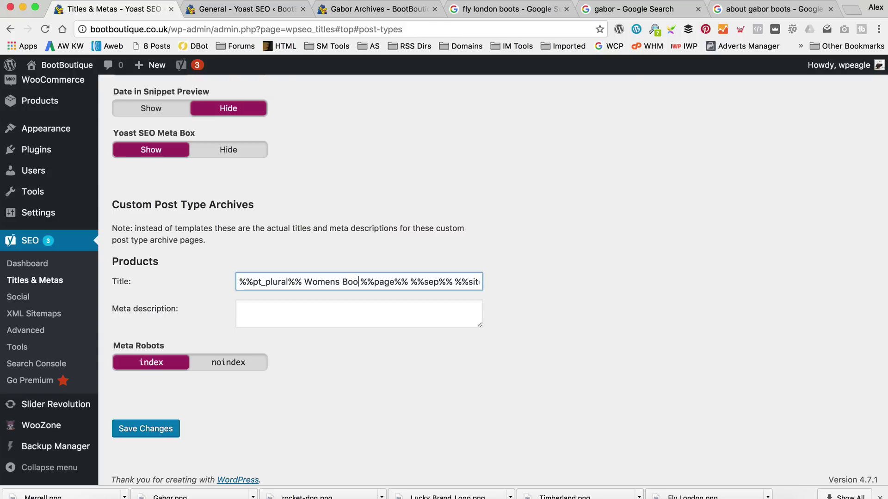
click(169, 427)
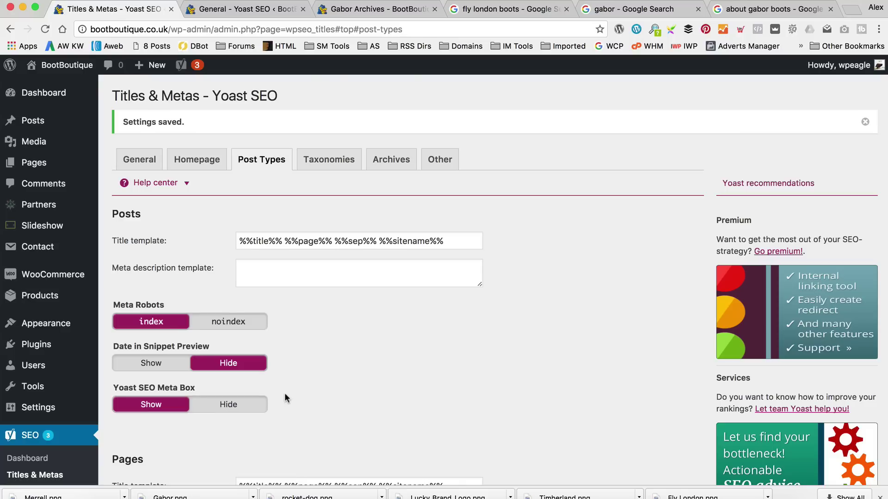
Reload the Gabor archive tab to show the Gabor brand description.
click(377, 9)
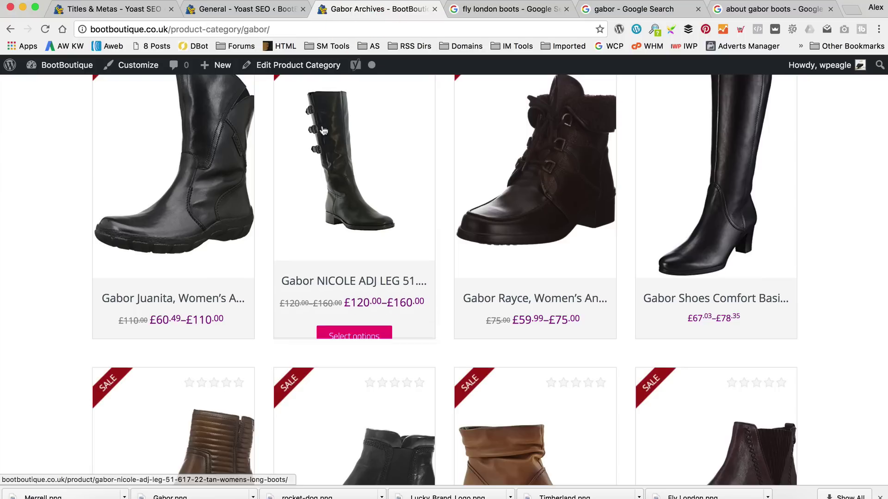
scroll(277, 175, up, 5)
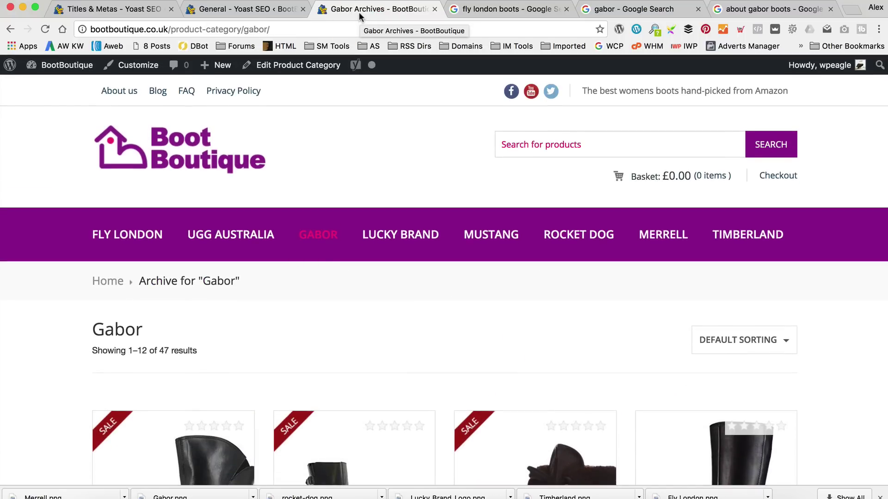
key(super+r)
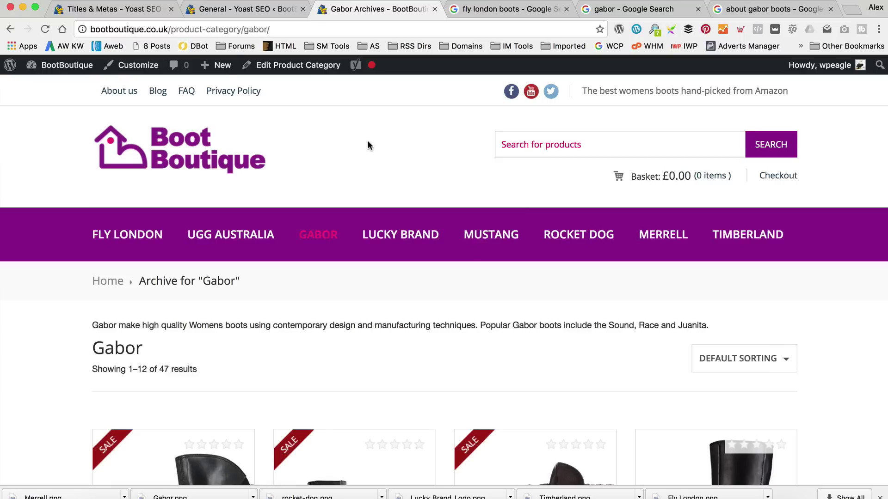
click(45, 29)
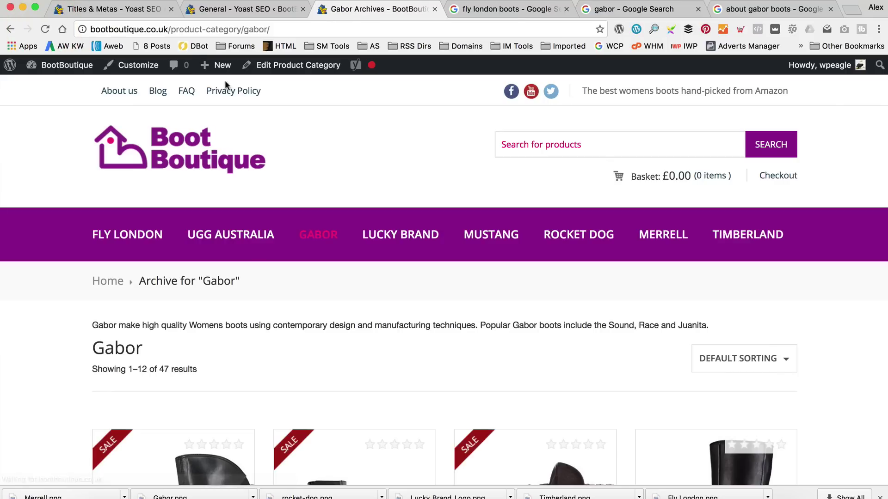
Save the Post Types title settings in Yoast Titles & Metas.
click(116, 10)
scroll(323, 138, down, 6)
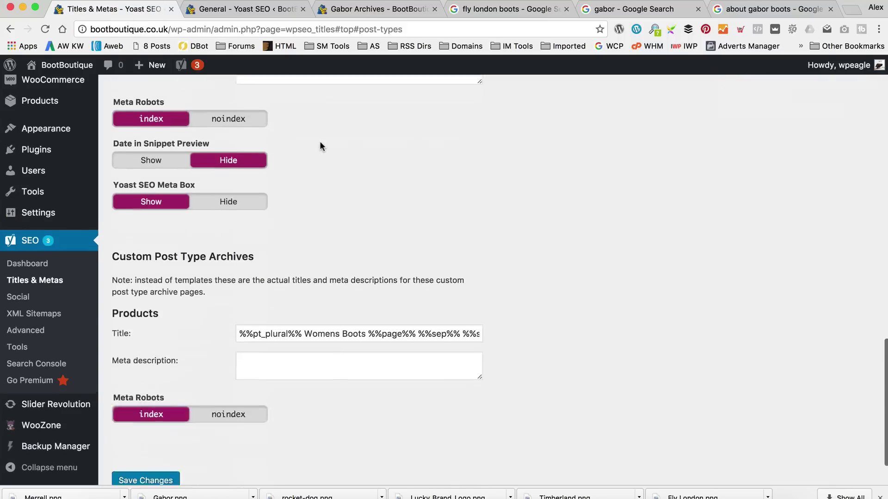
scroll(320, 140, up, 4)
scroll(320, 140, down, 2)
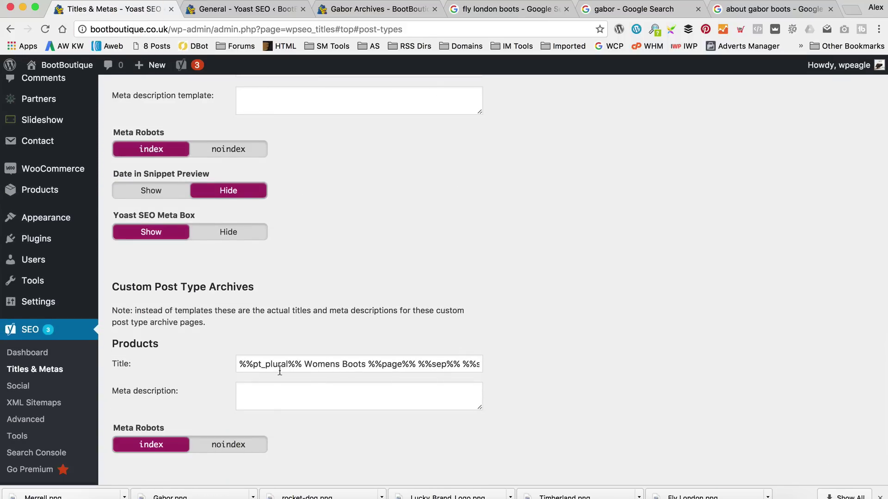
scroll(286, 372, down, 1)
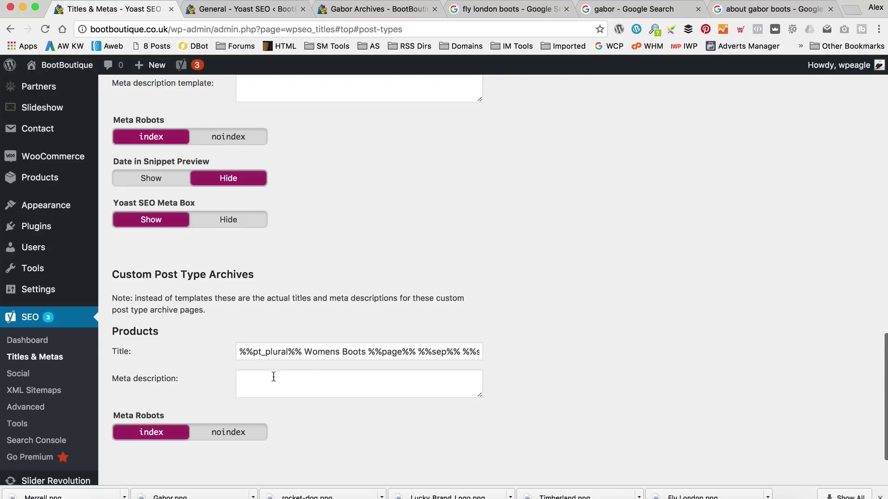
scroll(298, 362, down, 4)
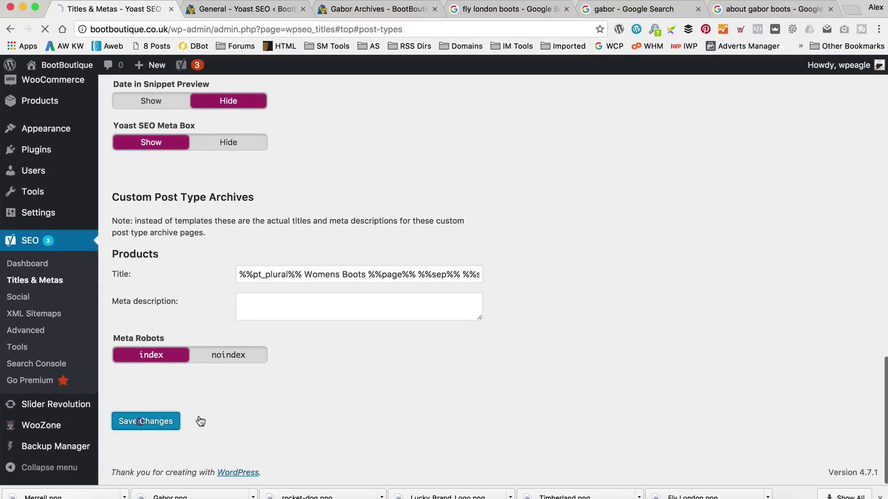
click(143, 423)
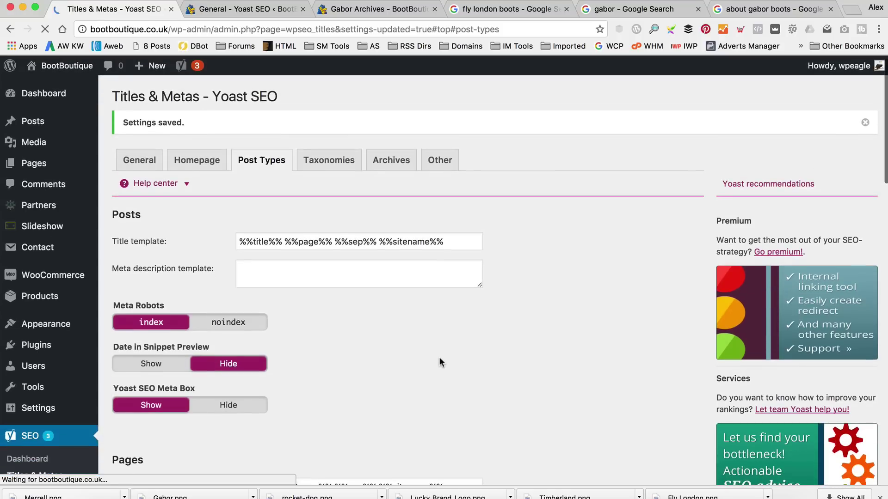
On the Taxonomies tab, replace 'Archives' with 'Womens Boots' in the Product Categories title.
click(385, 163)
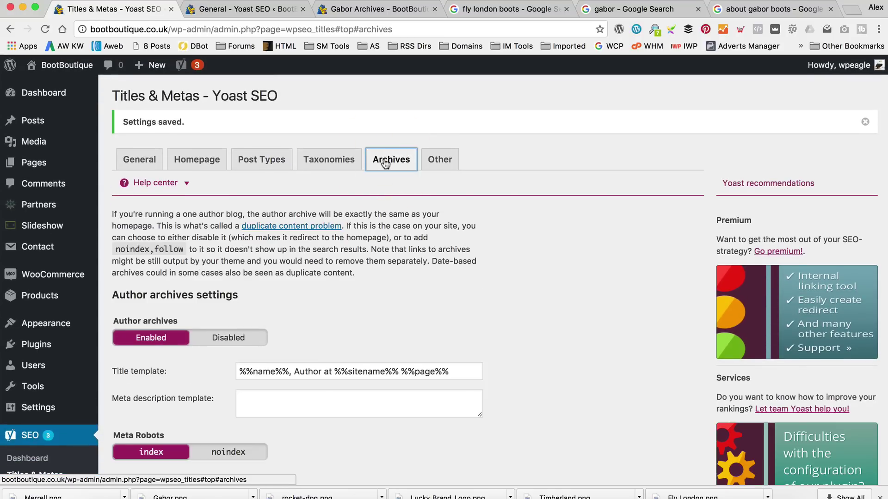
scroll(377, 180, down, 15)
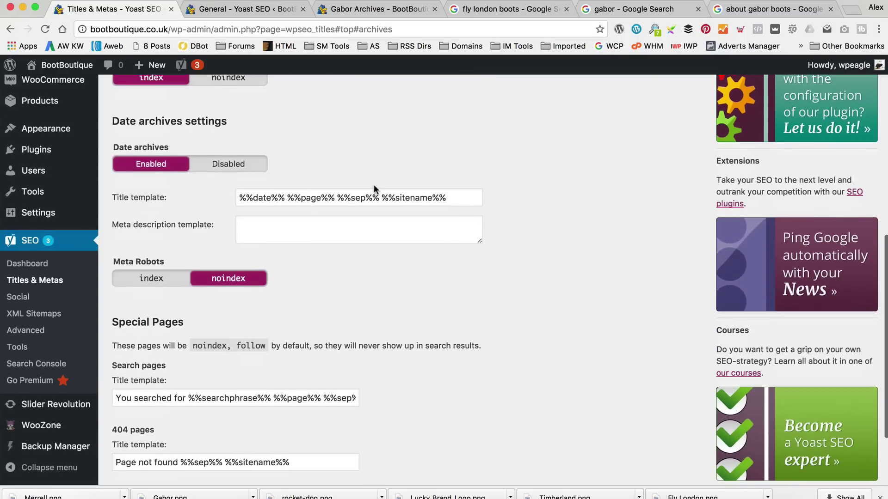
scroll(374, 185, up, 15)
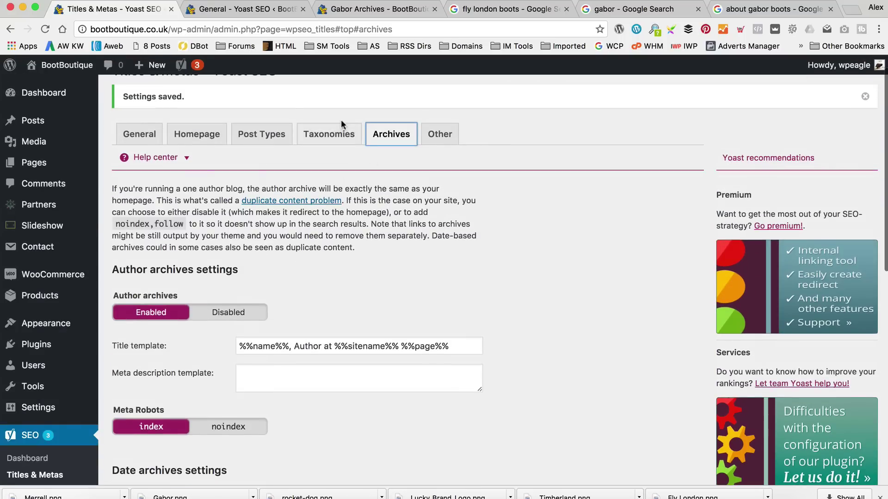
click(333, 136)
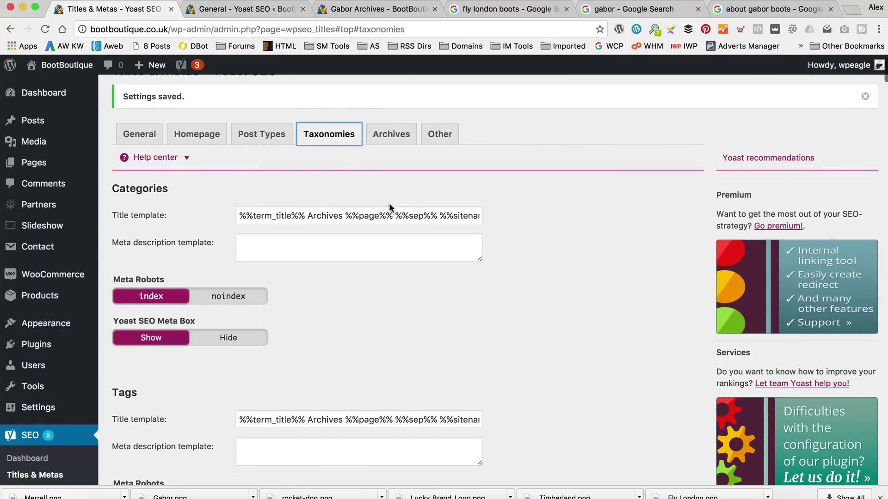
scroll(389, 207, down, 10)
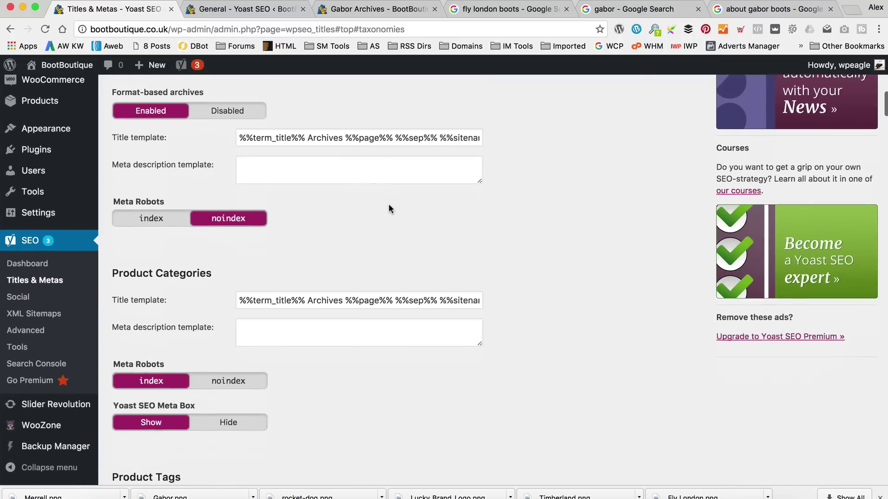
scroll(389, 205, down, 2)
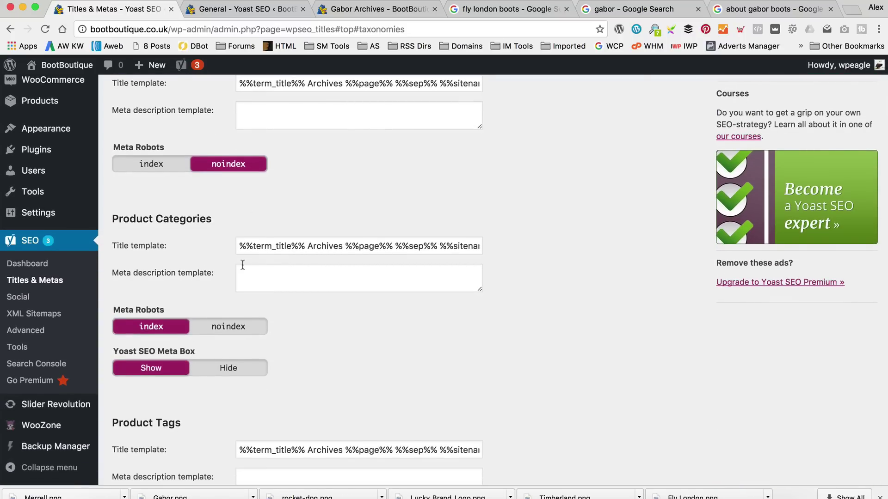
drag(344, 247, 306, 247)
text(Woment)
key(BackSpace)
text(s Boots)
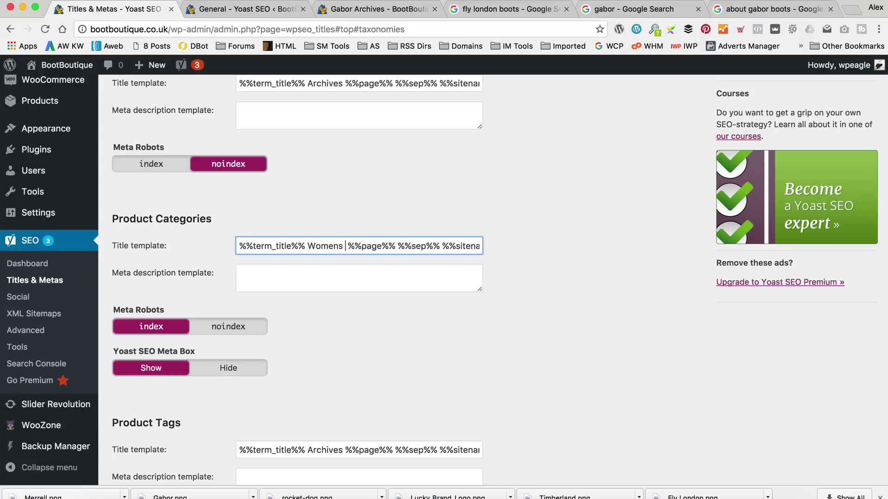
Save the taxonomy title settings.
scroll(308, 267, down, 1)
scroll(308, 267, down, 12)
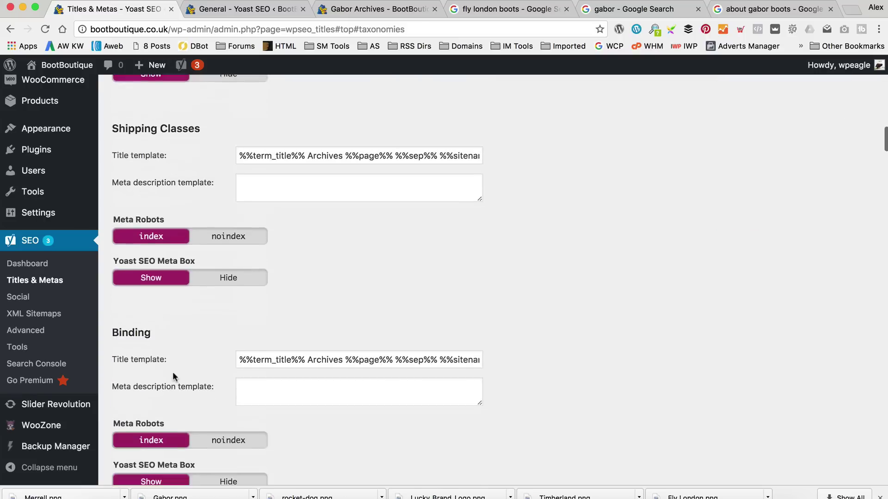
scroll(182, 340, down, 20)
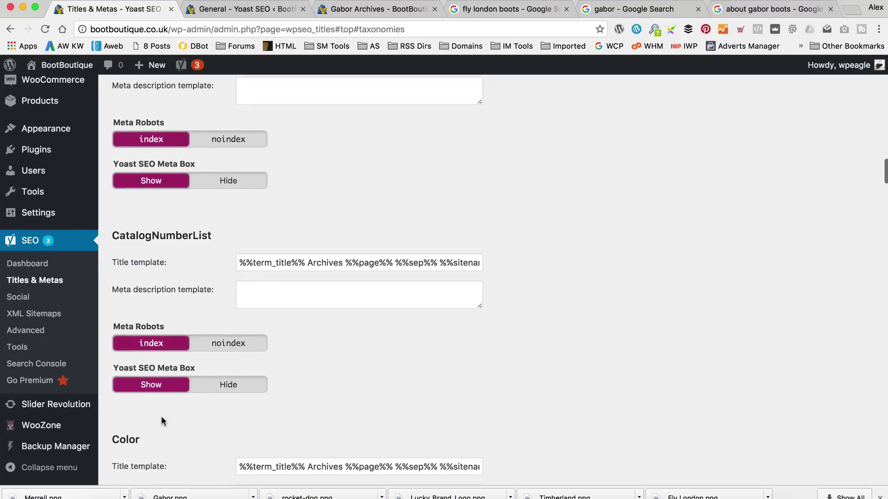
scroll(165, 410, down, 20)
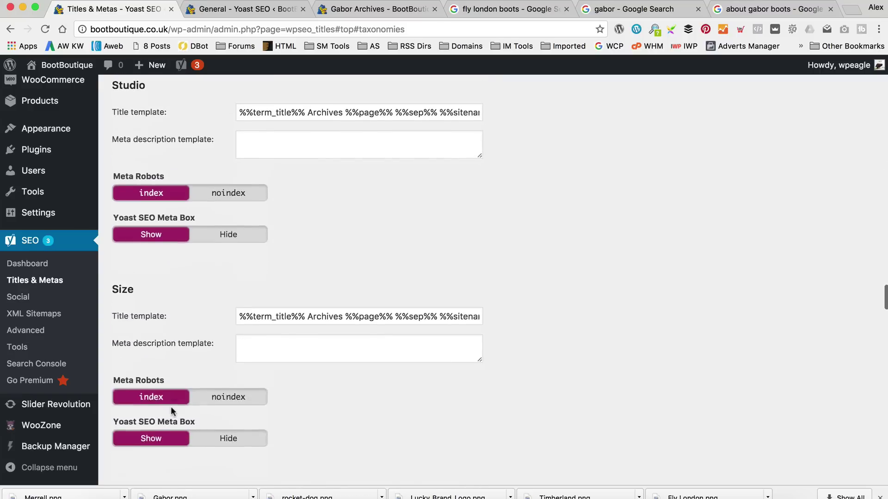
scroll(178, 398, down, 5)
click(142, 423)
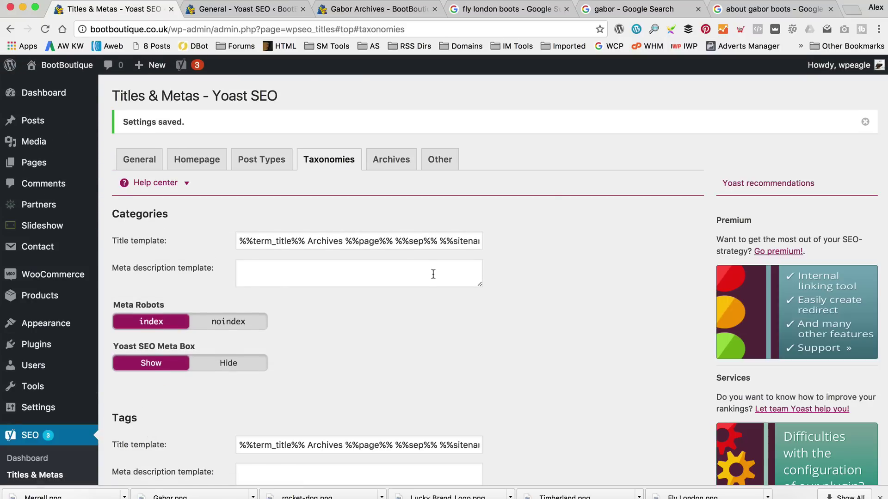
click(393, 9)
Check the Gabor and Lucky Brand archive page titles, then go to the BootBoutique home page.
click(45, 29)
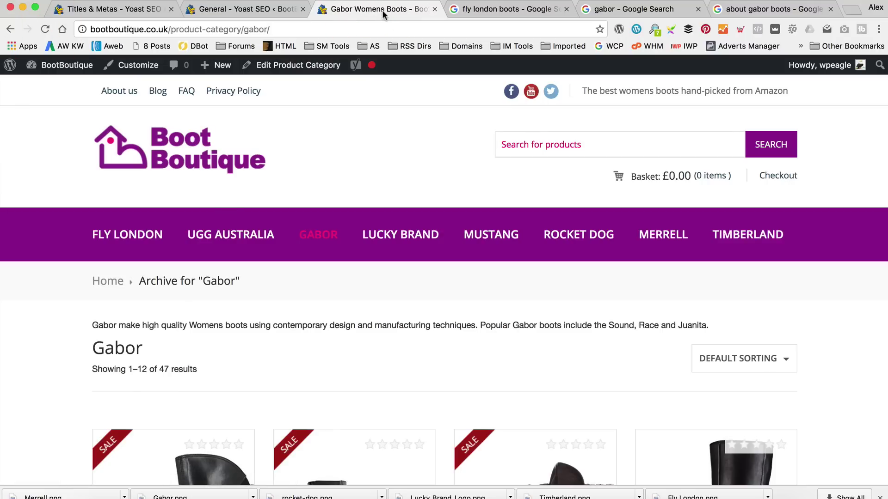
click(379, 236)
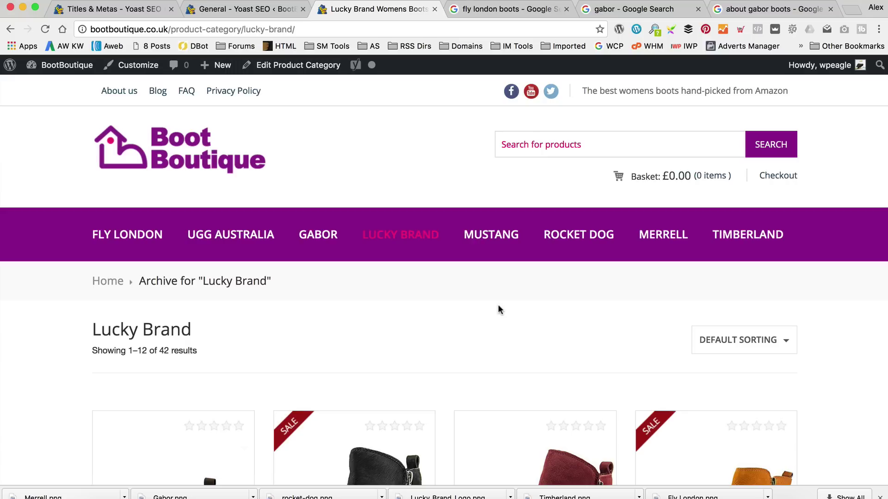
click(179, 138)
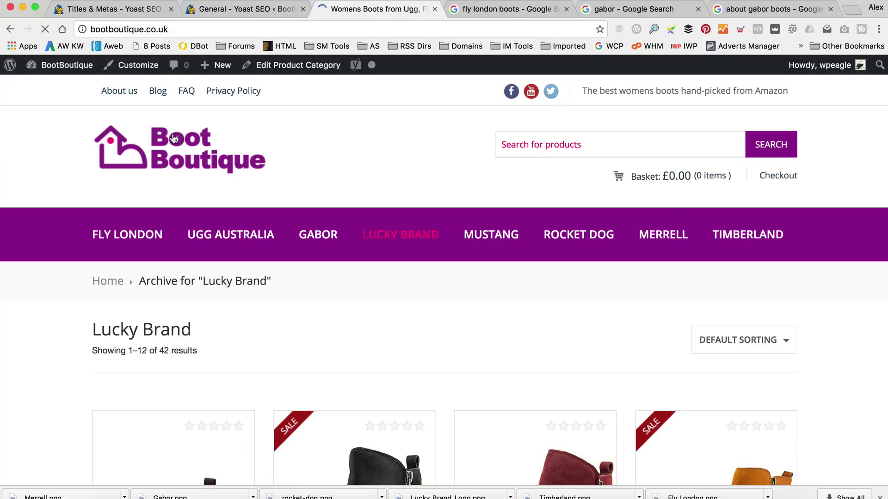